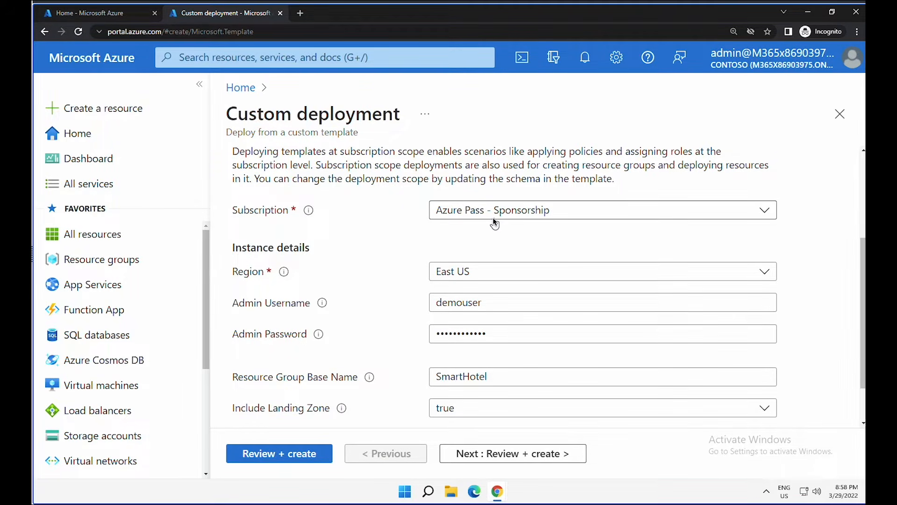
# - Set the resource group base name to SmartHotel-RG and paste in the admin password
pyautogui.click(494, 378)
pyautogui.write('p')
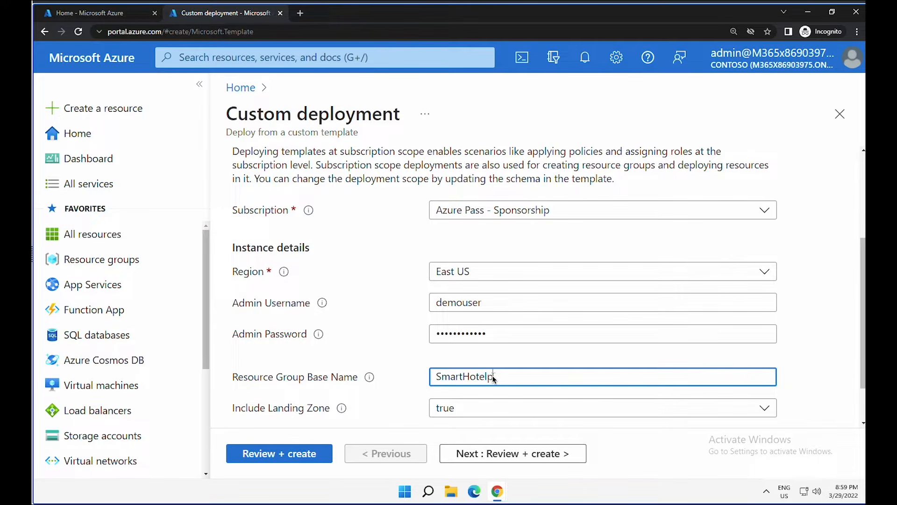
pyautogui.press('BackSpace')
pyautogui.write('-RG')
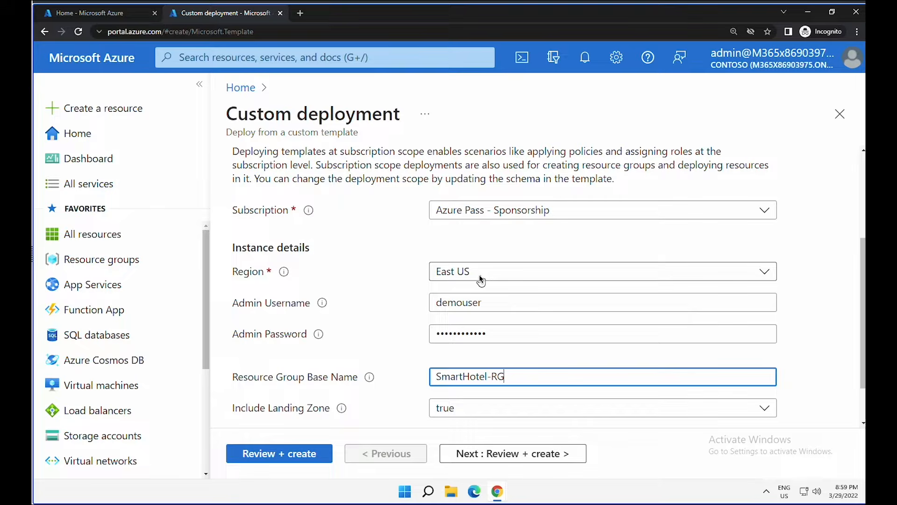
pyautogui.moveTo(495, 333); pyautogui.dragTo(37, 314)
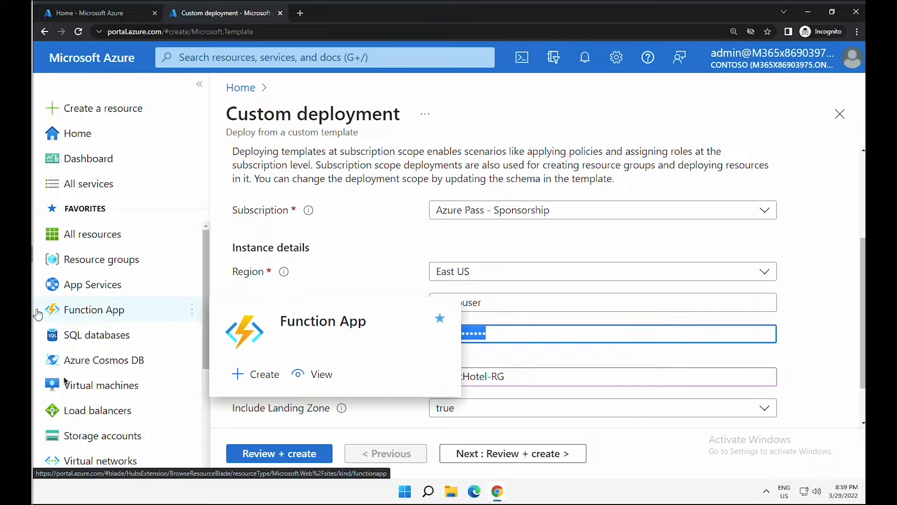
pyautogui.press('BackSpace')
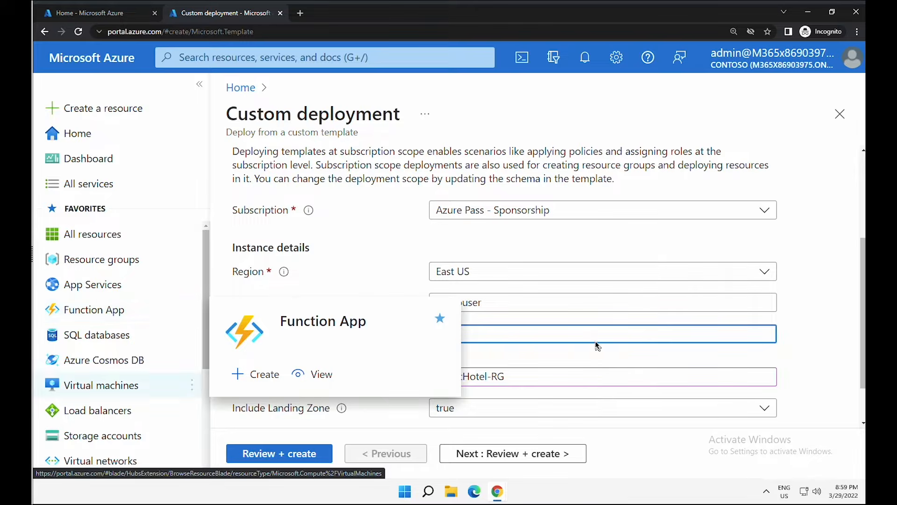
pyautogui.hotkey('ctrl', 'v')
# - Keep Include Landing Zone set to true, then validate and create the deployment
pyautogui.scroll(-1, 559, 355)
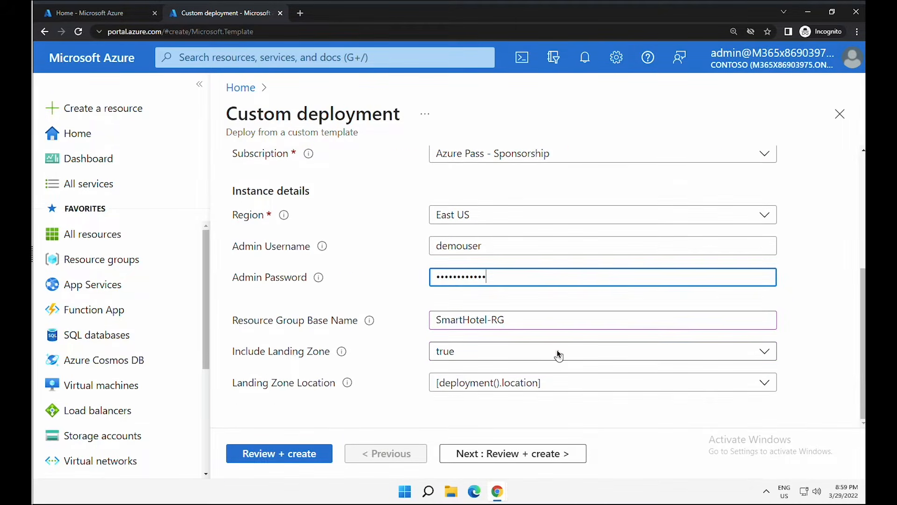
pyautogui.click(482, 360)
pyautogui.click(463, 373)
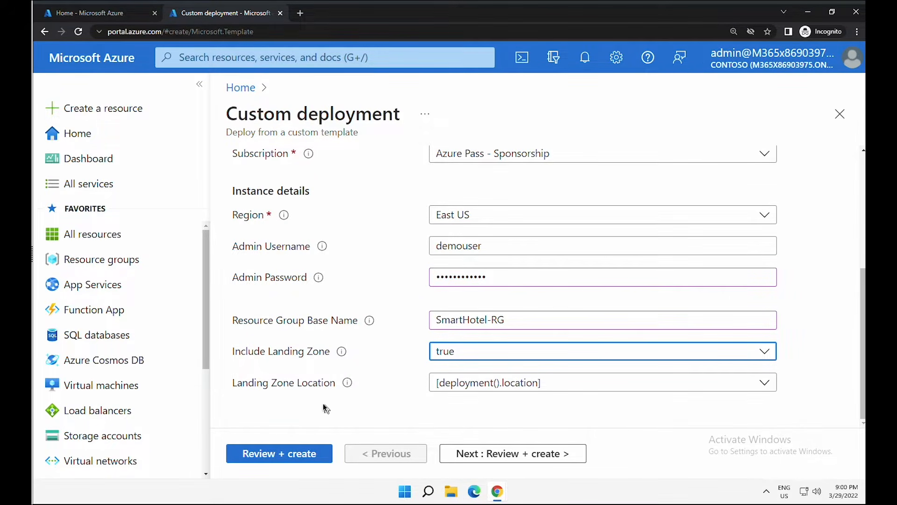
pyautogui.click(312, 454)
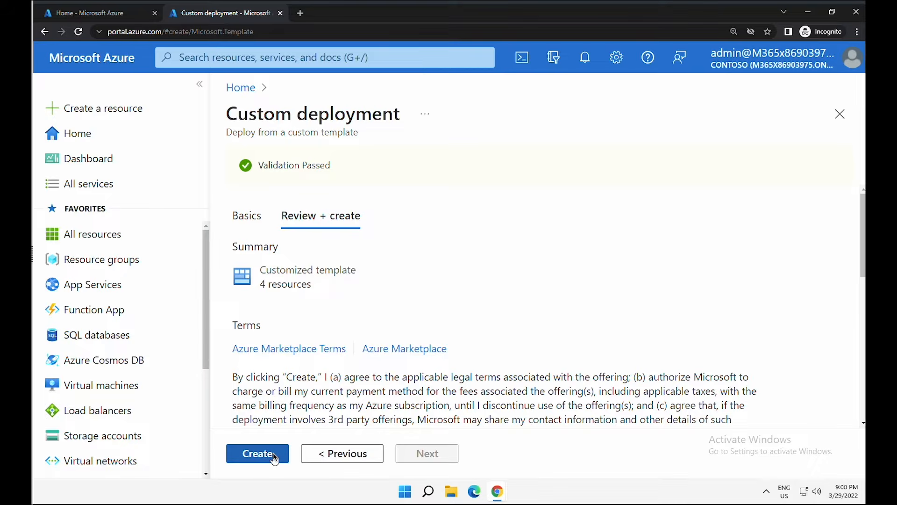
pyautogui.click(273, 452)
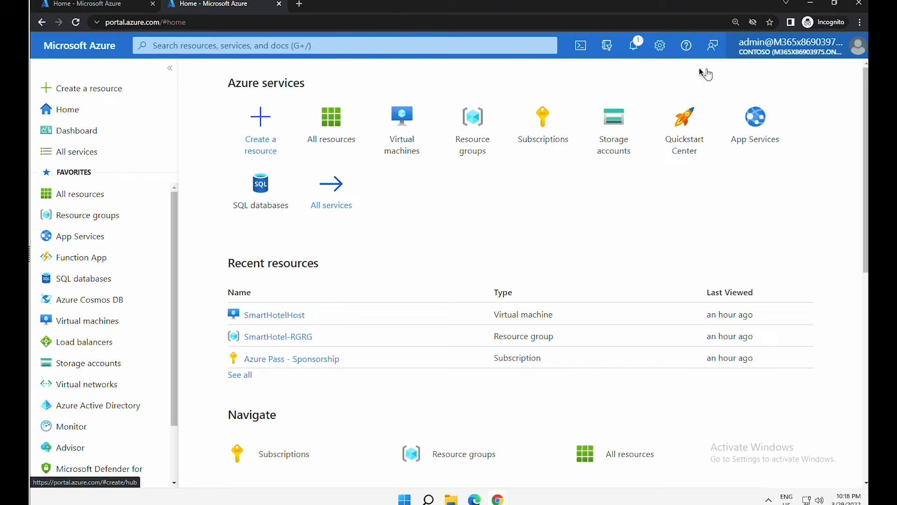
# - Check the notifications to confirm the template deployment succeeded
pyautogui.click(635, 44)
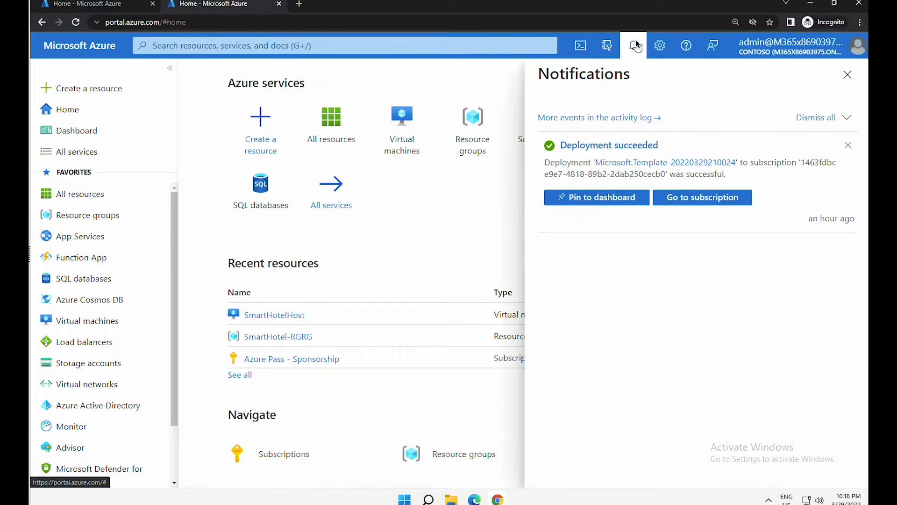
# - Open the SmartHotelHost VM from the resource groups and copy its public IP 20.25.113.197
pyautogui.click(666, 196)
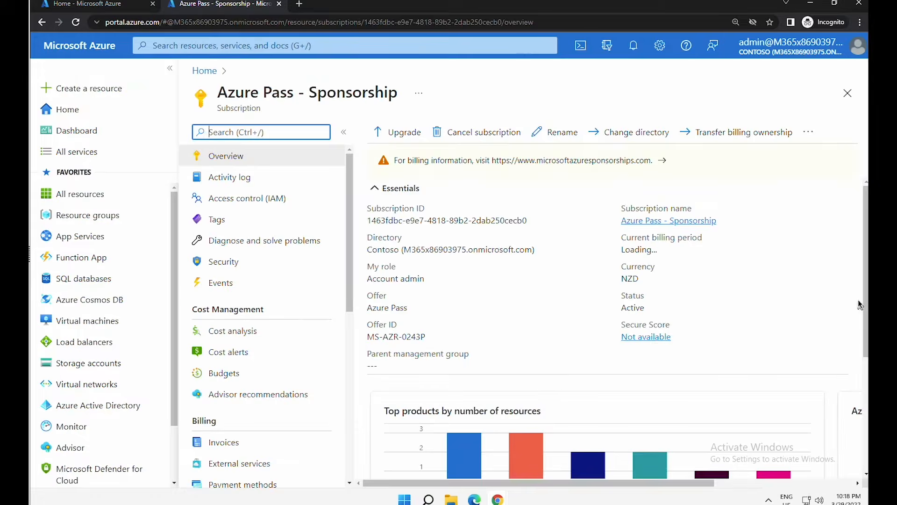
pyautogui.scroll(-2, 618, 330)
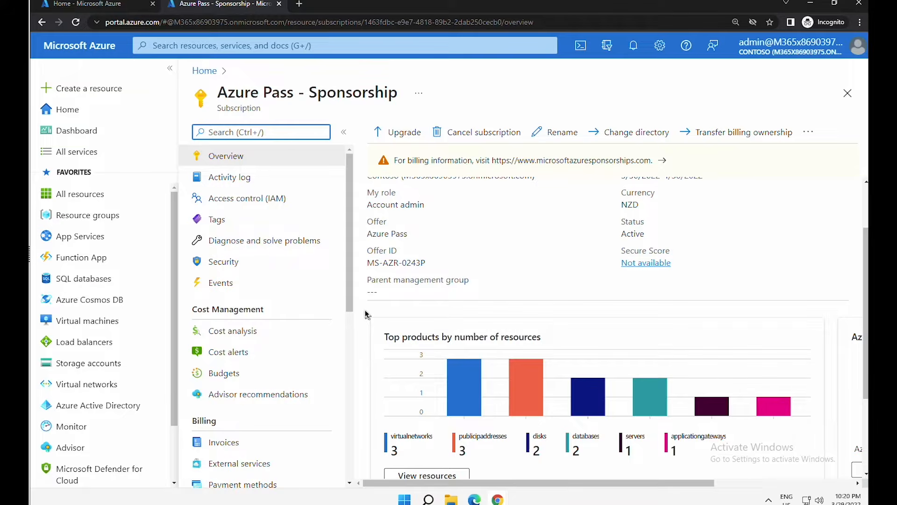
pyautogui.click(116, 219)
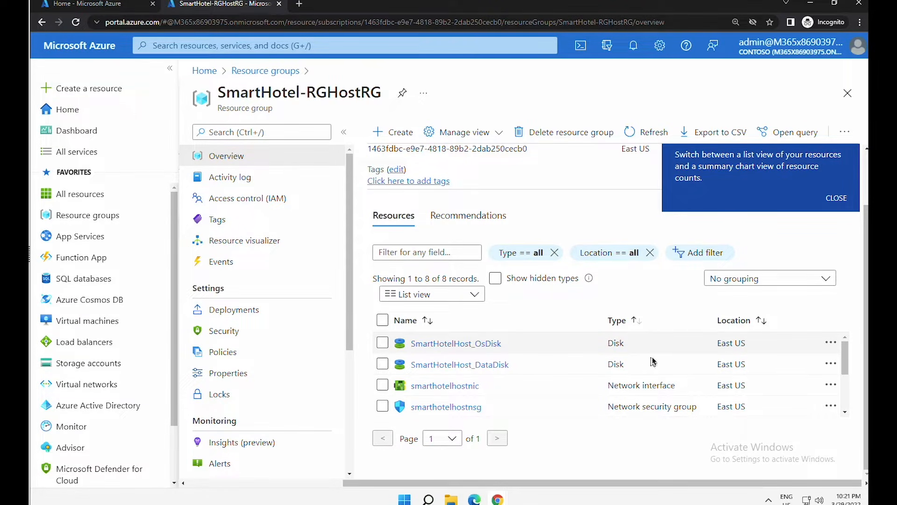
pyautogui.moveTo(841, 367); pyautogui.dragTo(849, 411)
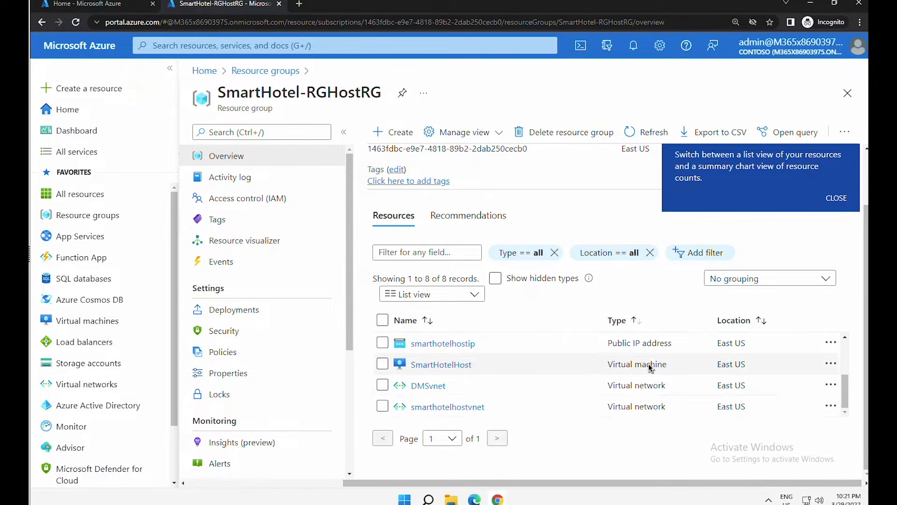
pyautogui.click(439, 367)
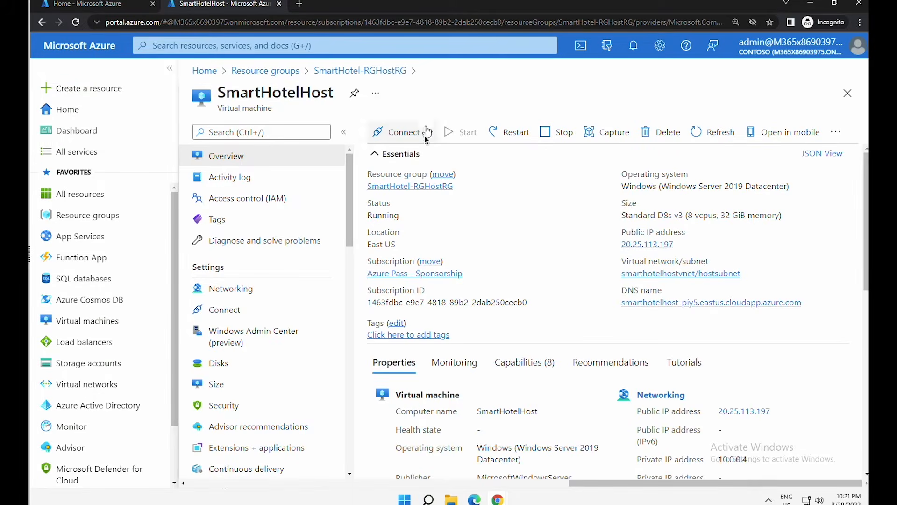
pyautogui.click(681, 244)
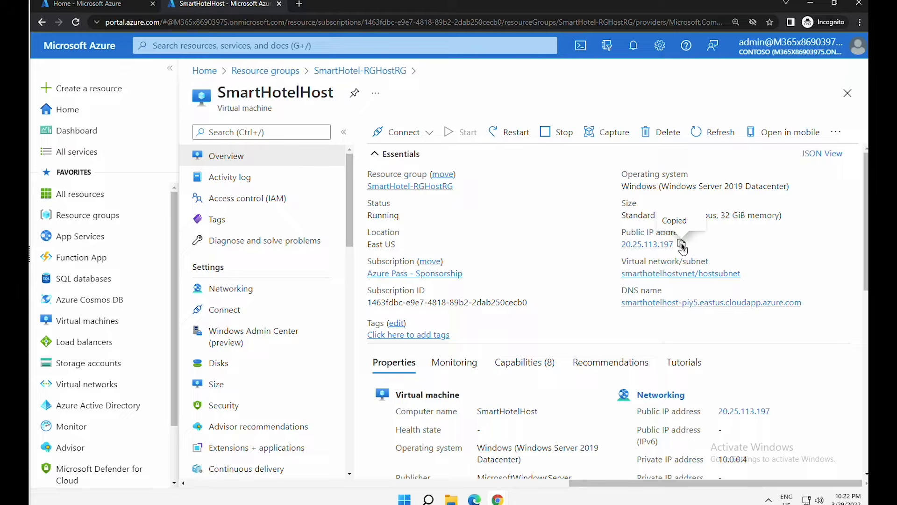
# - Load the SmartHotel360 site at 20.25.113.197, scroll its customer list, then return to the portal tab
pyautogui.click(301, 5)
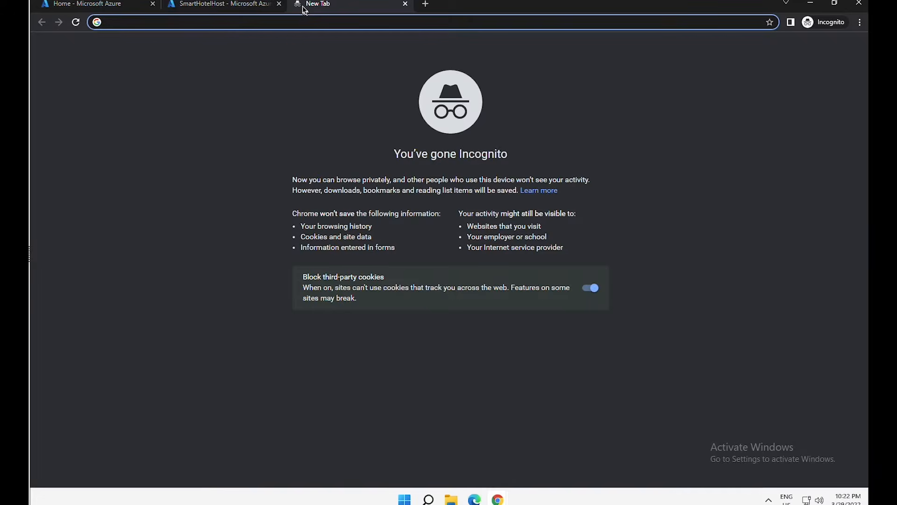
pyautogui.hotkey('ctrl', 'v')
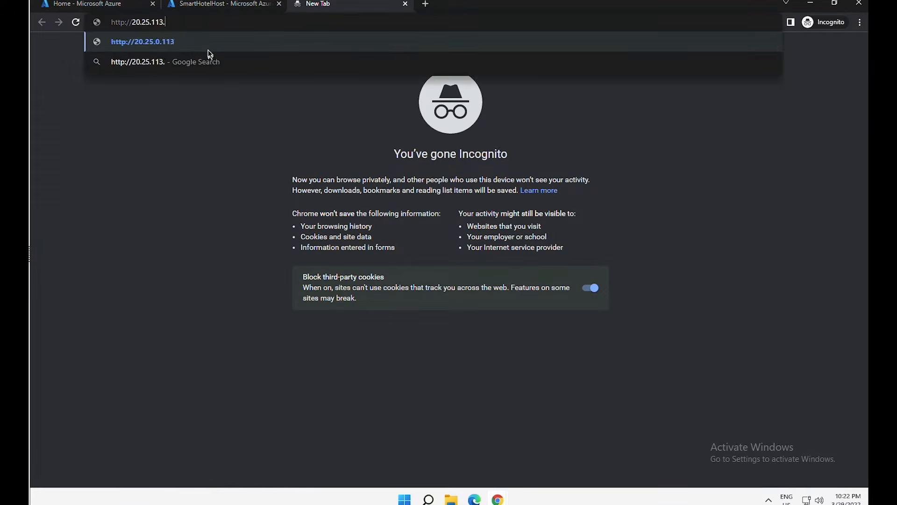
pyautogui.press('Return')
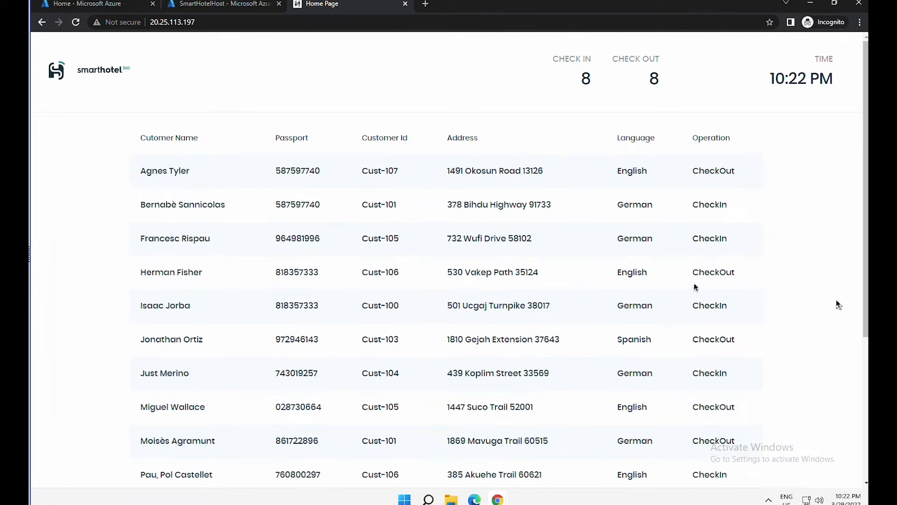
pyautogui.scroll(-1, 463, 184)
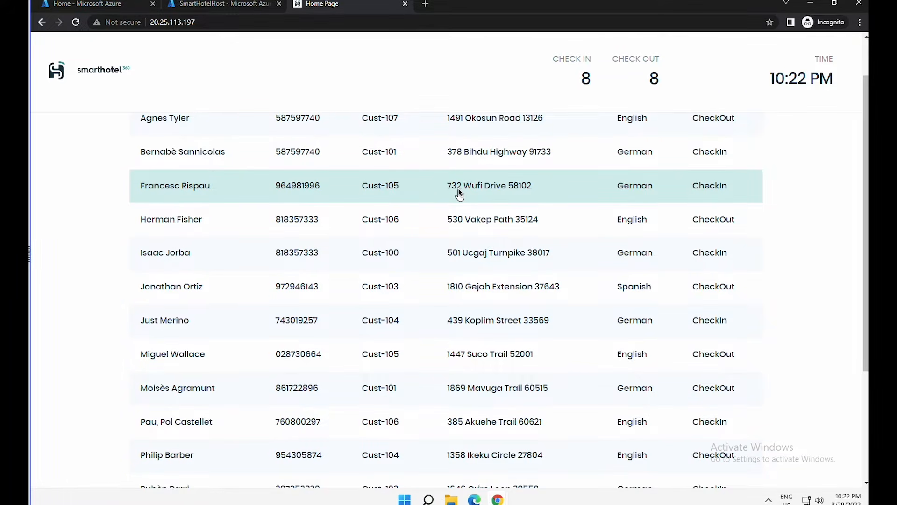
pyautogui.scroll(1, 459, 191)
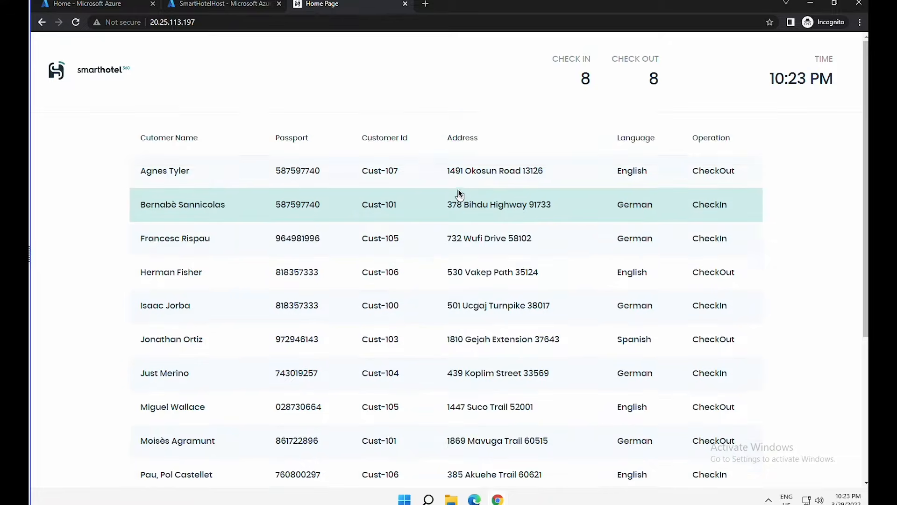
pyautogui.scroll(-1, 459, 192)
pyautogui.scroll(-1, 465, 234)
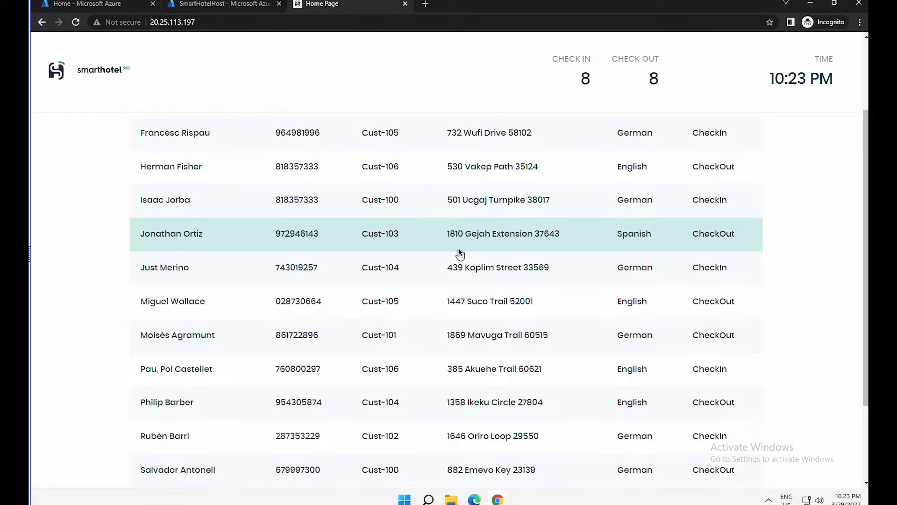
pyautogui.scroll(-1, 460, 252)
pyautogui.scroll(3, 459, 253)
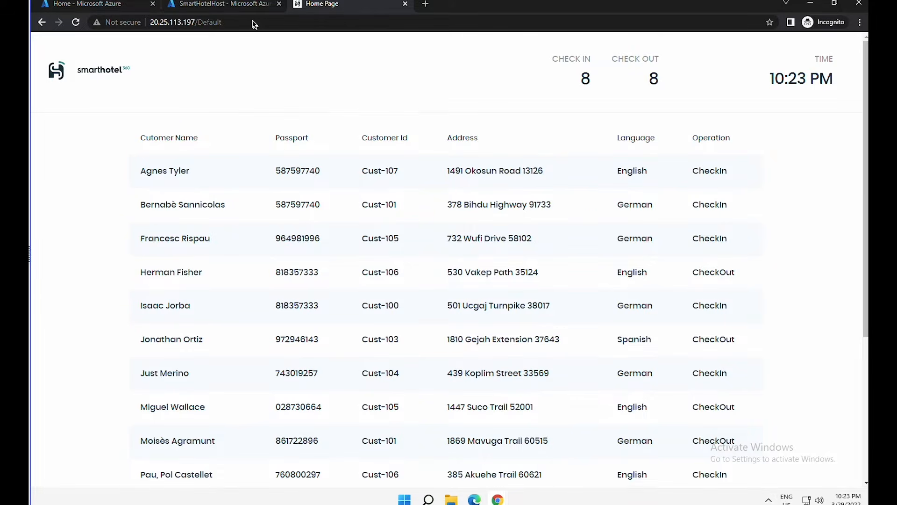
pyautogui.click(220, 3)
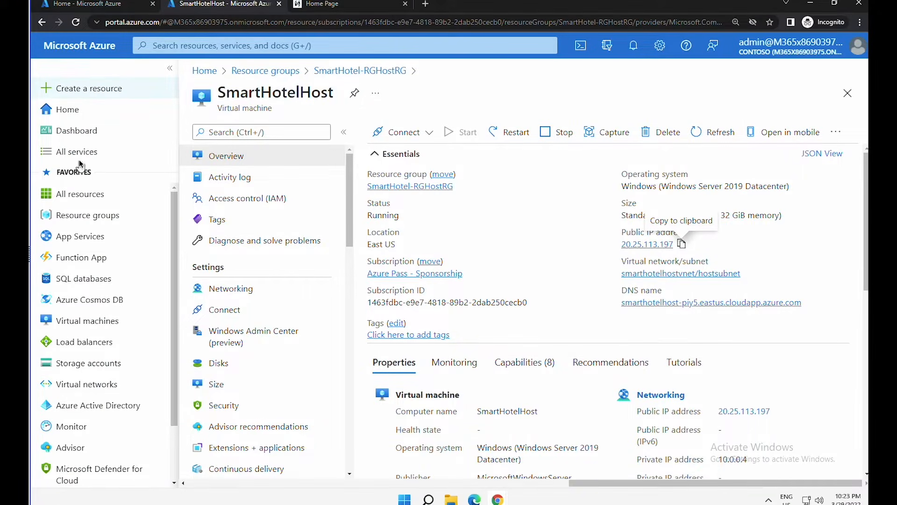
# - Open the SmartHotel-RGRG resource group from Home and scroll its resources, including SmartHotelLA
pyautogui.click(94, 114)
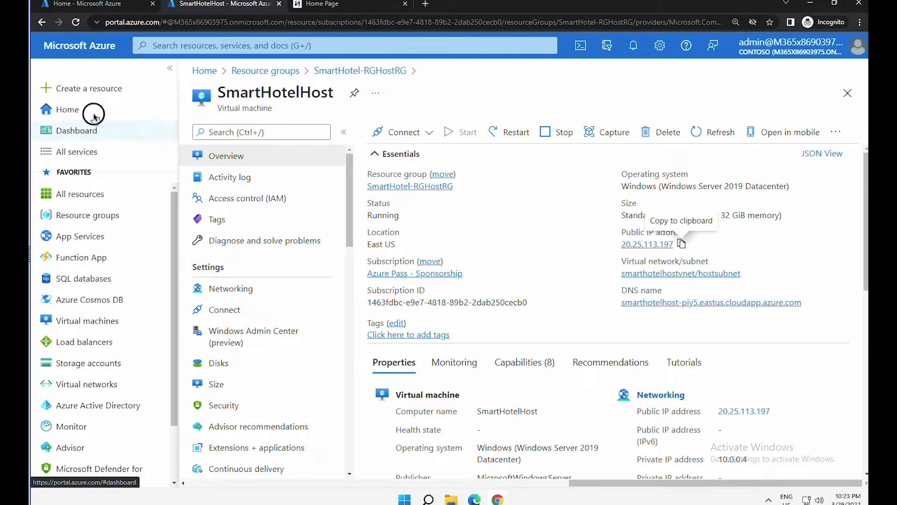
pyautogui.click(95, 216)
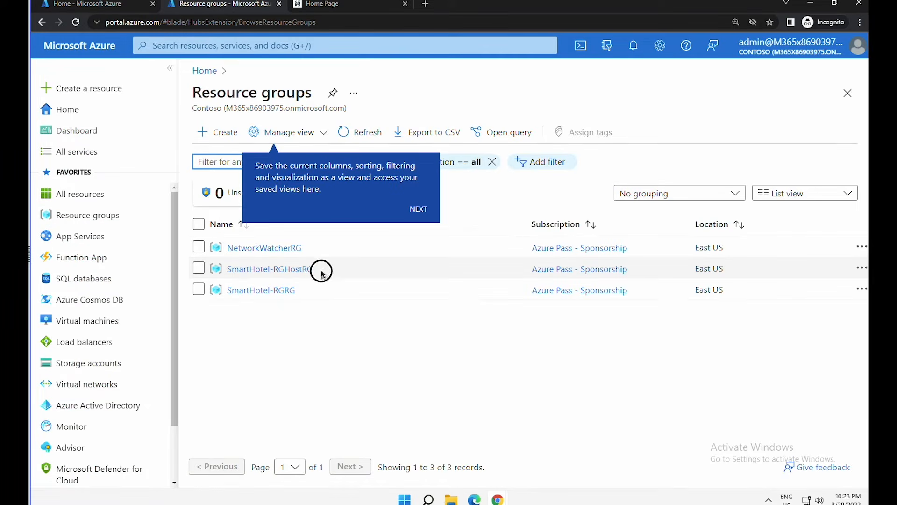
pyautogui.moveTo(322, 273); pyautogui.dragTo(228, 275)
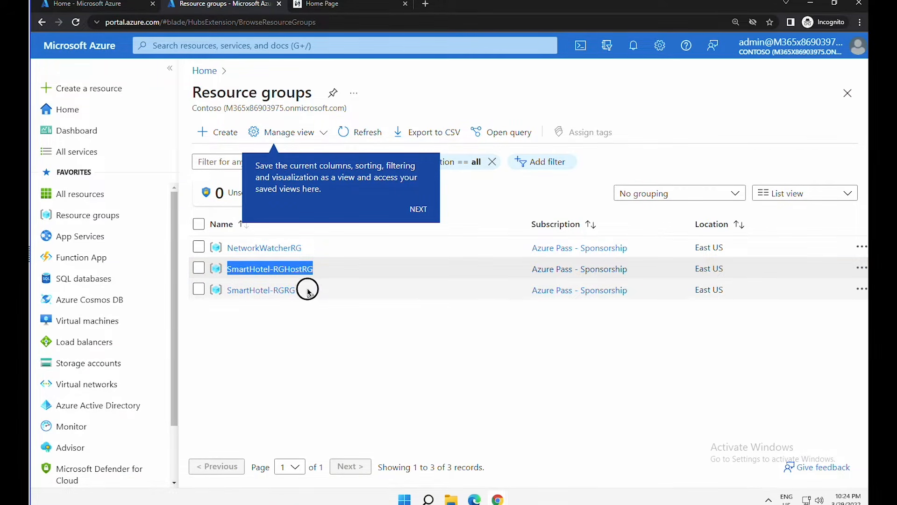
pyautogui.moveTo(307, 290); pyautogui.dragTo(222, 290)
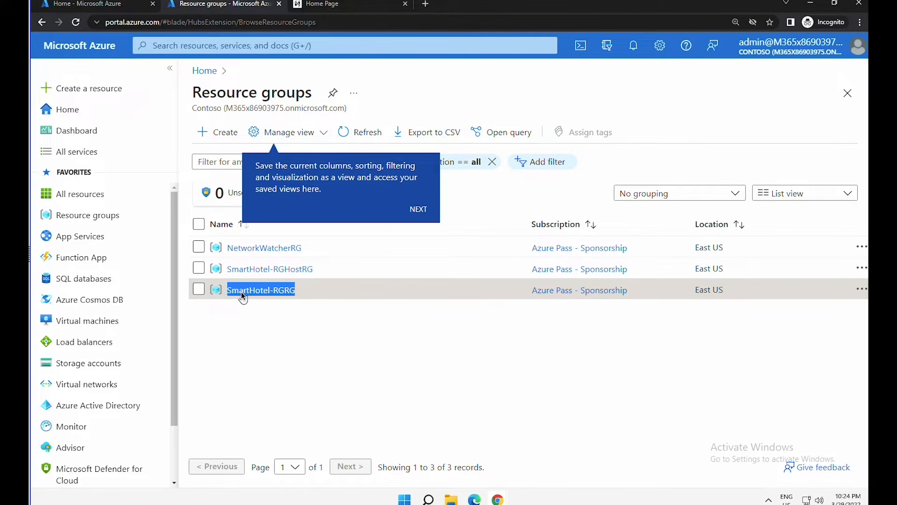
pyautogui.click(289, 295)
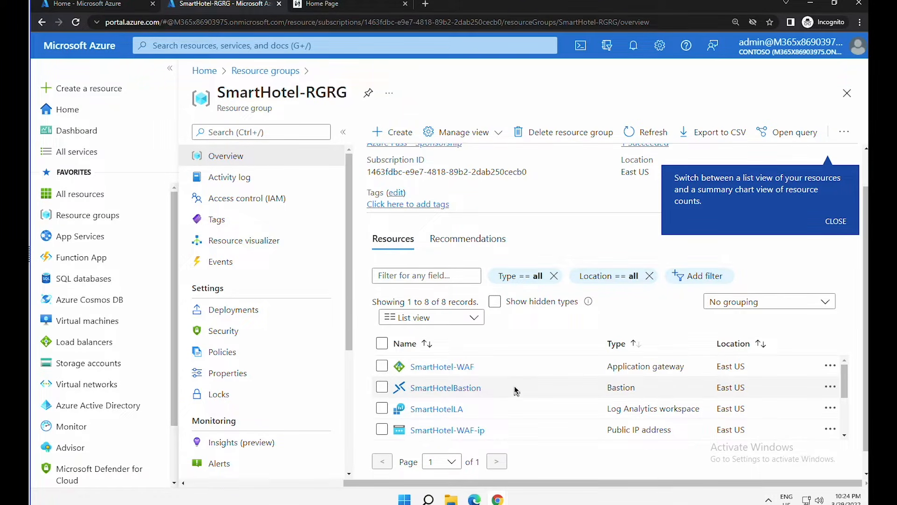
pyautogui.moveTo(841, 376); pyautogui.dragTo(843, 415)
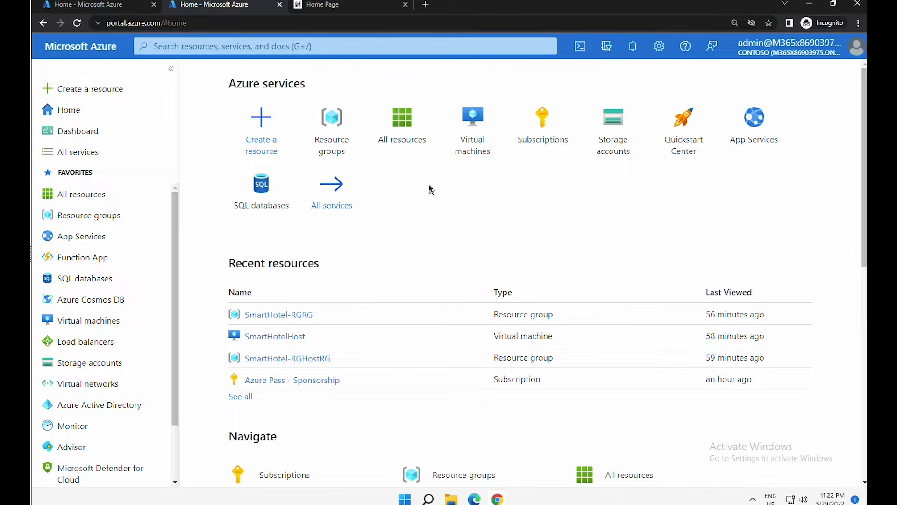
# - In Azure Migrate, choose the Servers, databases and web apps goal and start a new project
pyautogui.click(376, 49)
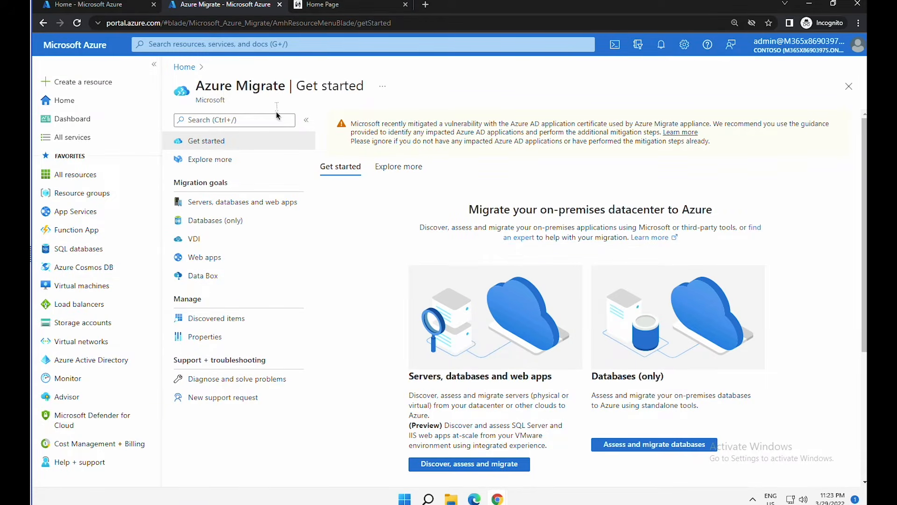
pyautogui.scroll(-2, 548, 284)
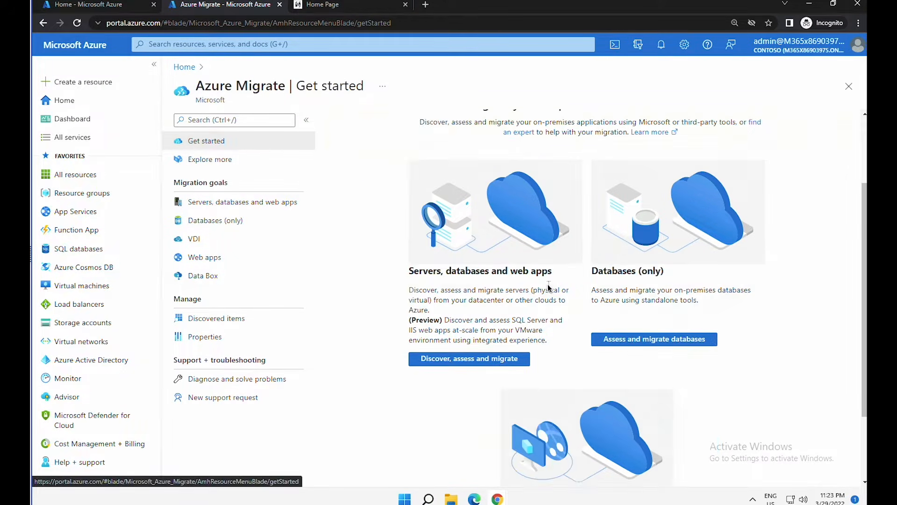
pyautogui.scroll(-1, 548, 284)
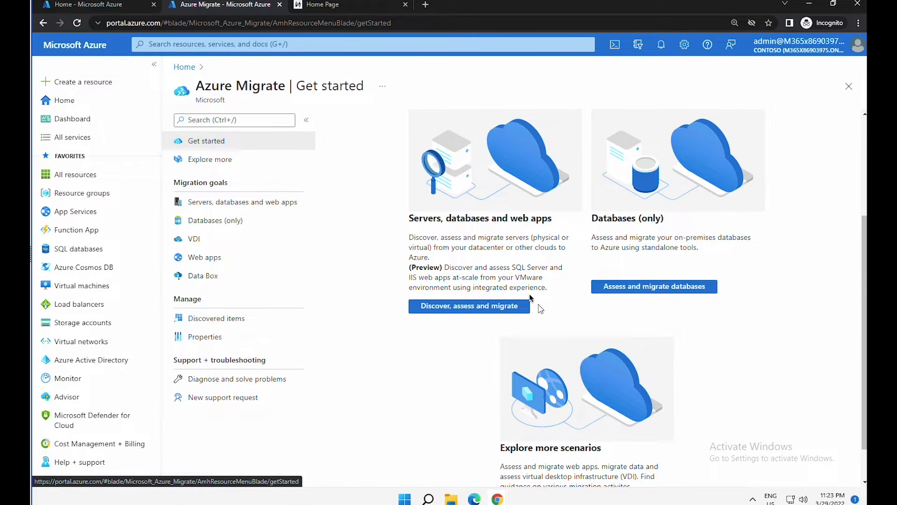
pyautogui.click(486, 307)
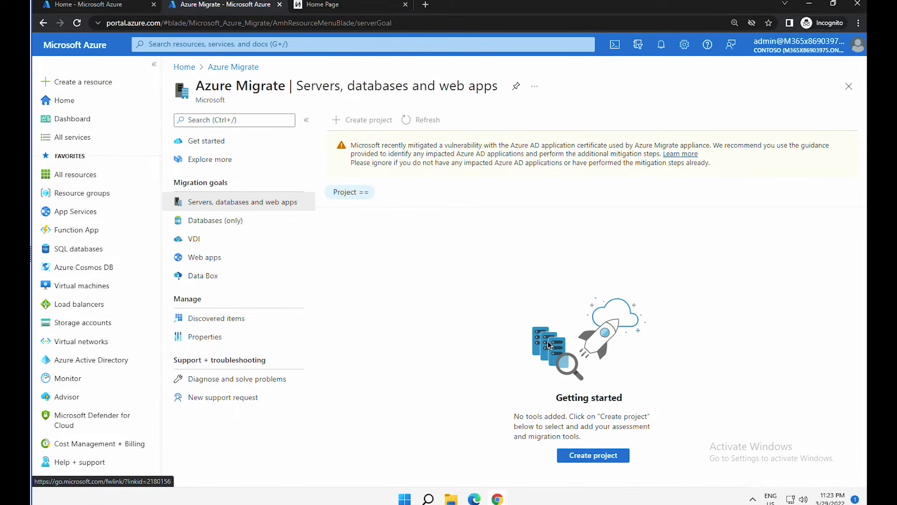
pyautogui.click(600, 456)
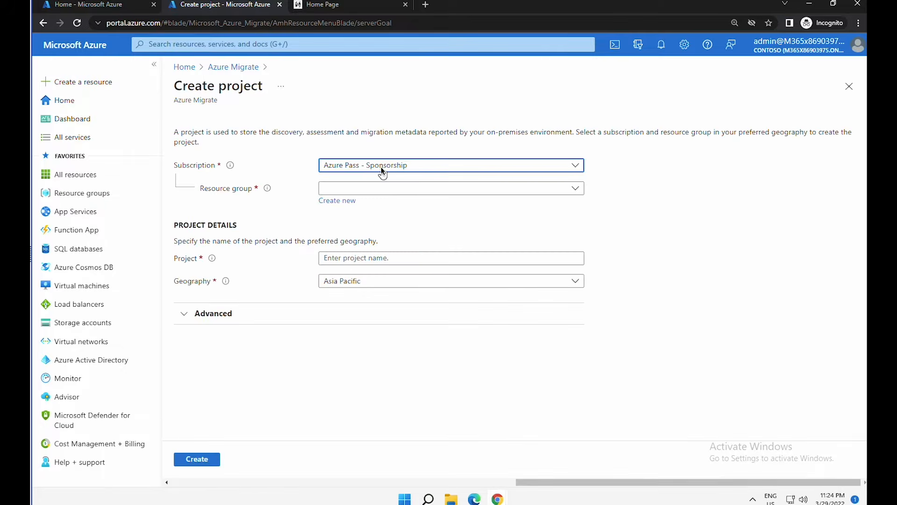
# - Create new resource group AzureMigrateRG and name the project SmartHotelMigration
pyautogui.click(377, 188)
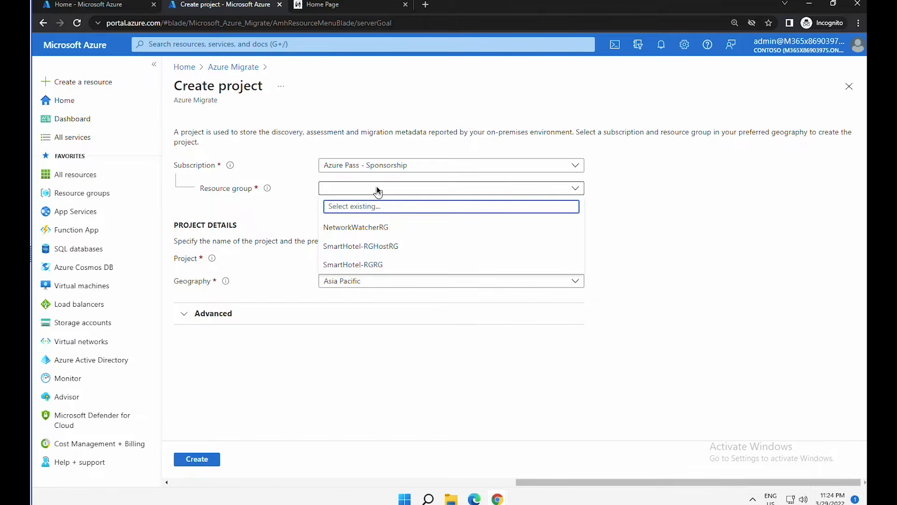
pyautogui.click(377, 187)
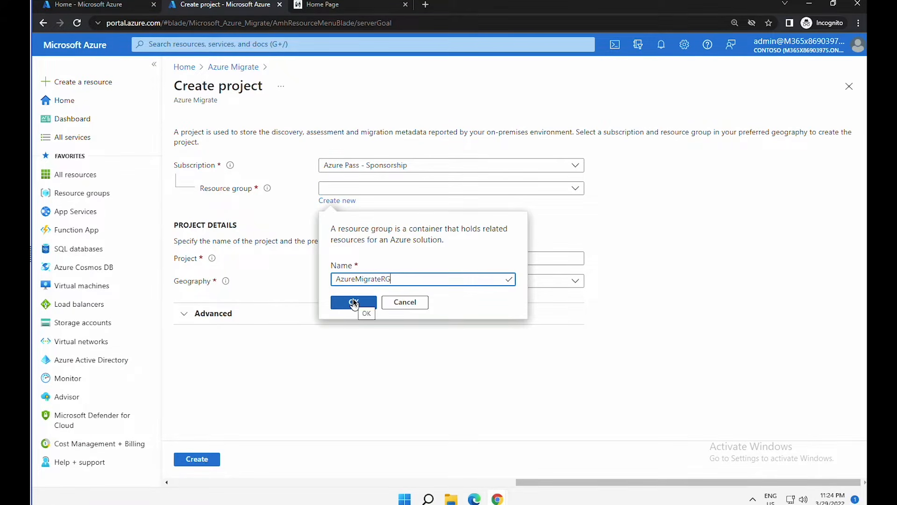
pyautogui.click(353, 301)
pyautogui.click(377, 257)
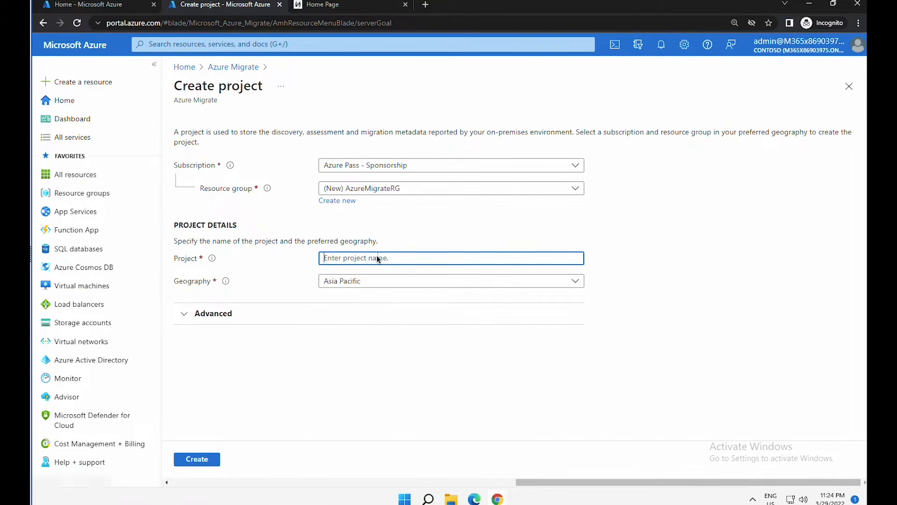
pyautogui.write('SmartHotelMigration')
# - Choose United States as the geography and create the project
pyautogui.click(389, 281)
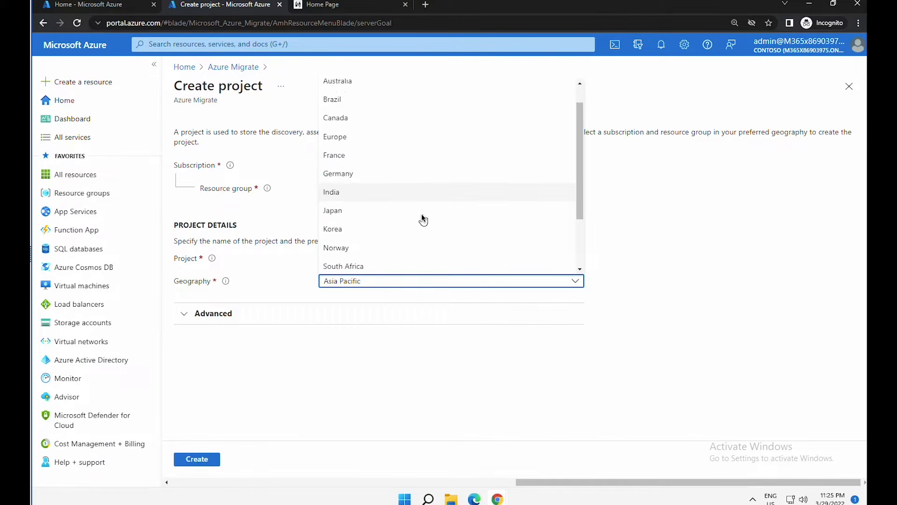
pyautogui.scroll(-1, 420, 217)
pyautogui.scroll(-2, 419, 221)
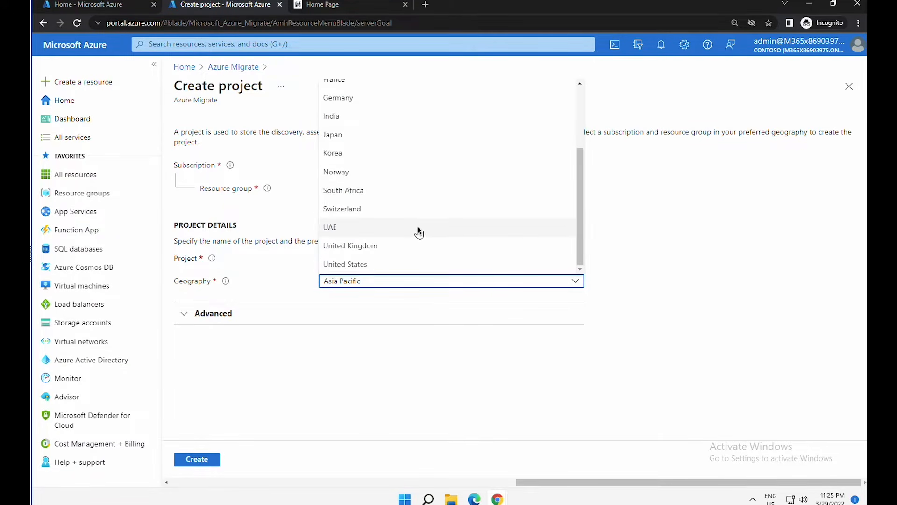
pyautogui.click(399, 262)
pyautogui.click(185, 315)
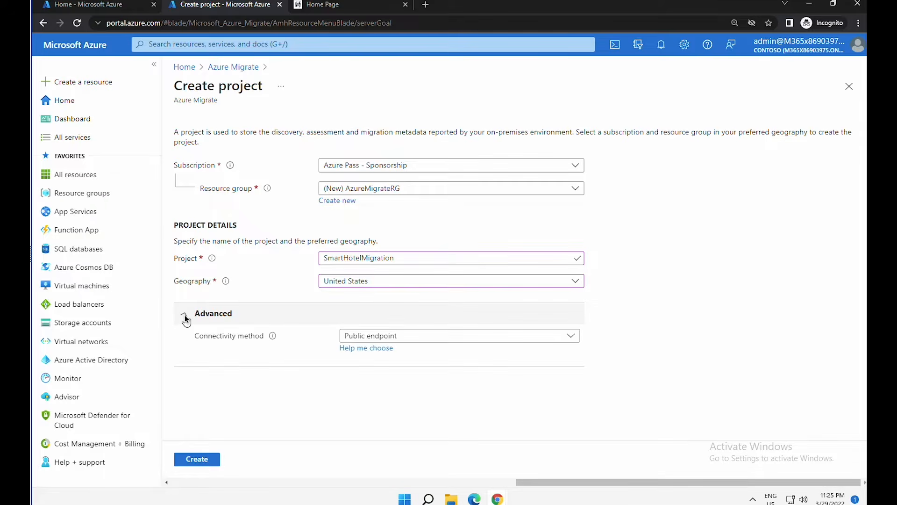
pyautogui.click(184, 316)
pyautogui.click(211, 460)
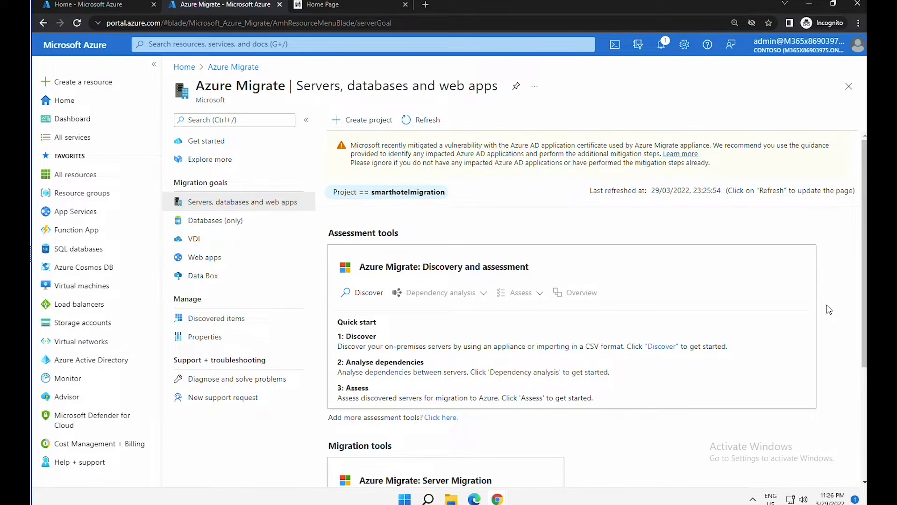
# - Discover servers with Hyper-V and generate a project key for appliance SmartHotelAppl
pyautogui.click(204, 181)
pyautogui.moveTo(181, 182); pyautogui.dragTo(218, 182)
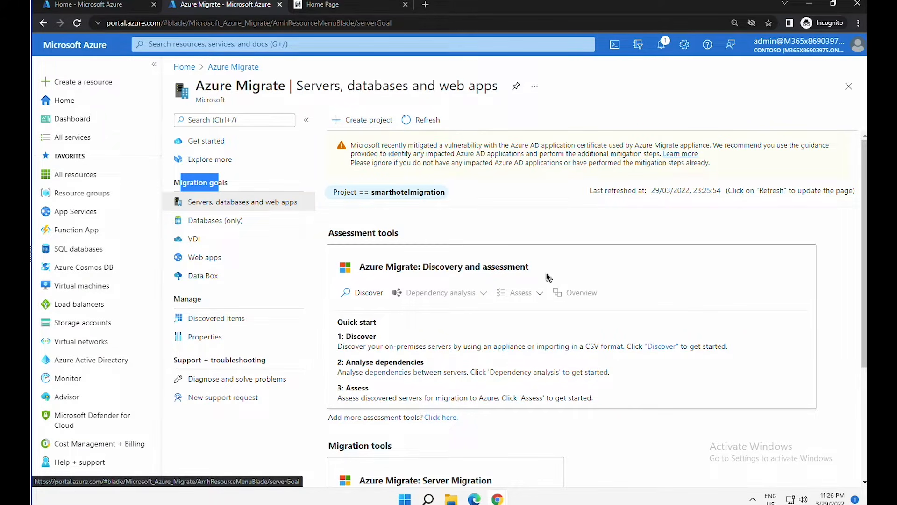
pyautogui.moveTo(335, 236); pyautogui.dragTo(406, 243)
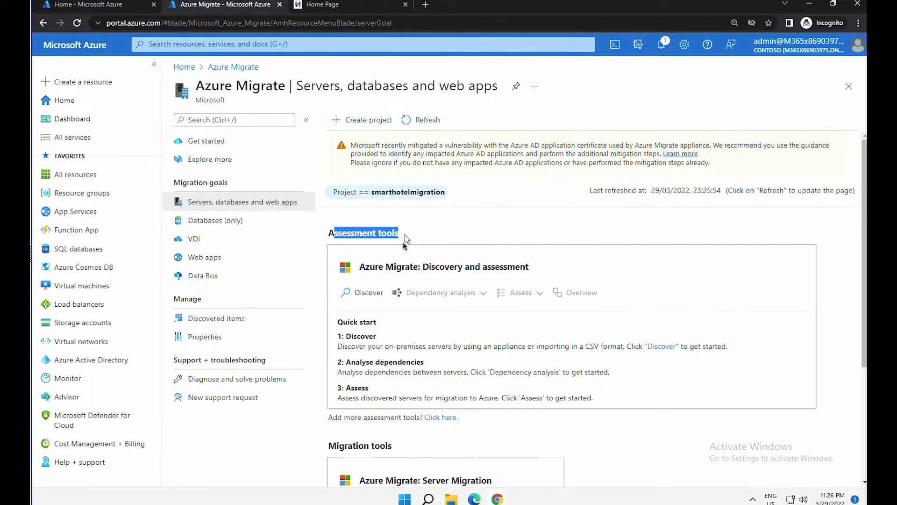
pyautogui.click(662, 347)
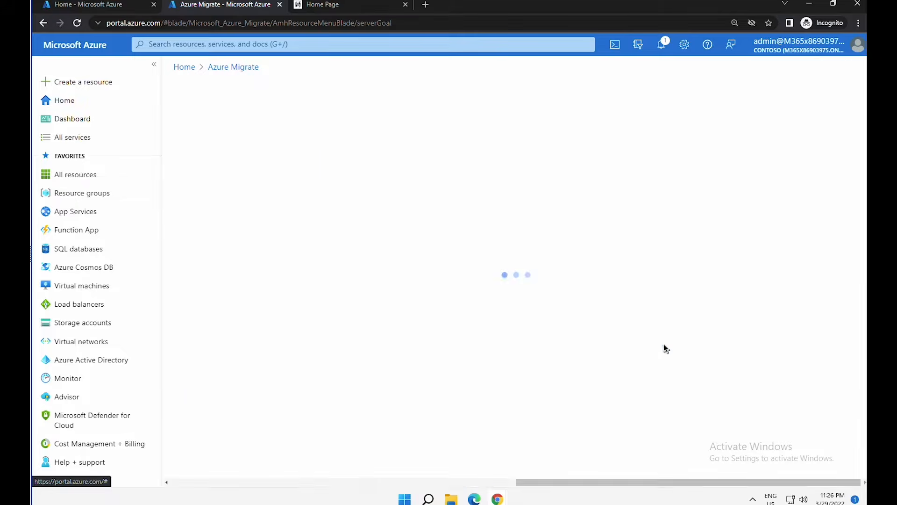
pyautogui.click(232, 168)
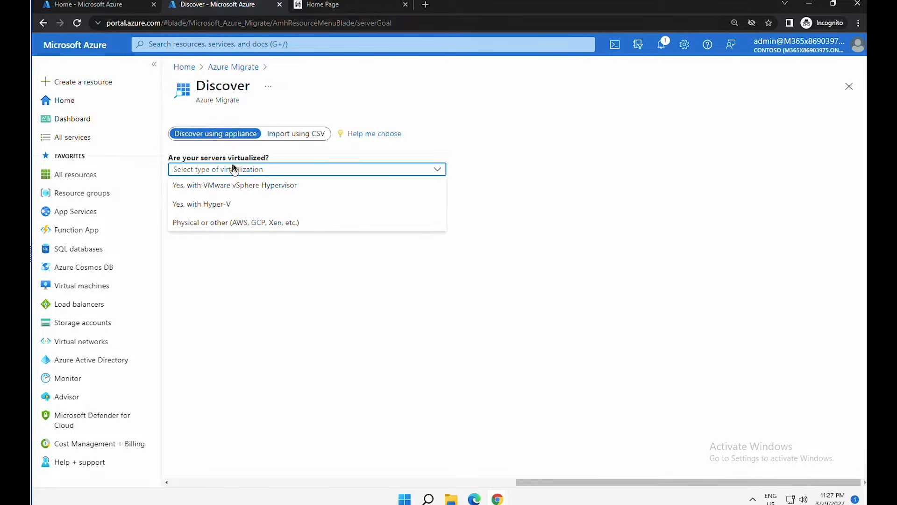
pyautogui.click(223, 206)
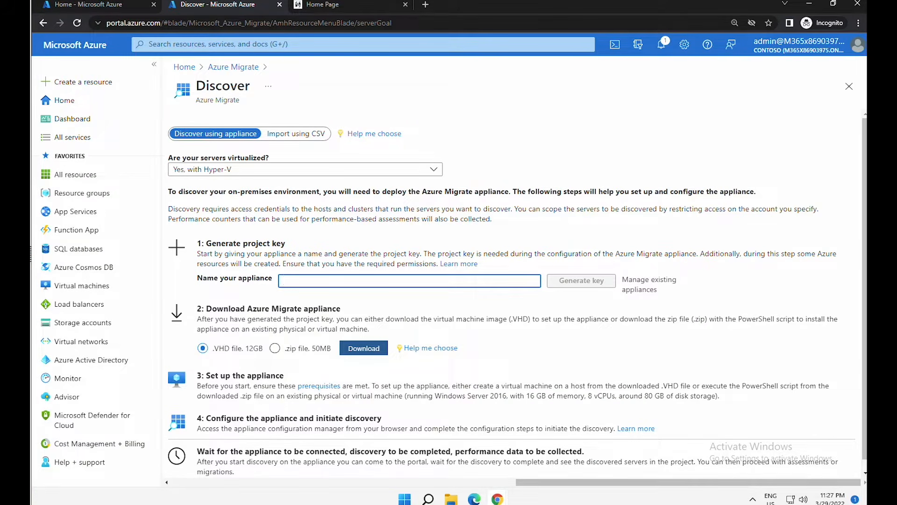
pyautogui.write('SmartHotelAppl')
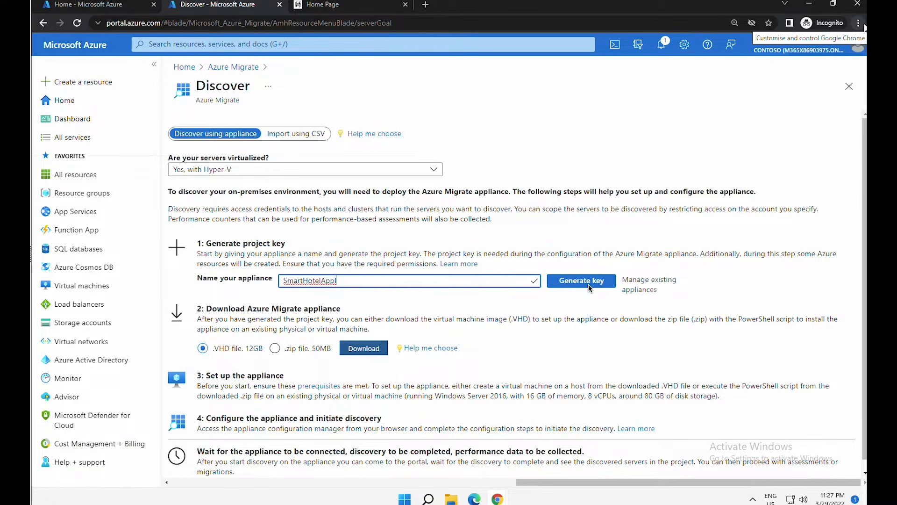
pyautogui.click(590, 283)
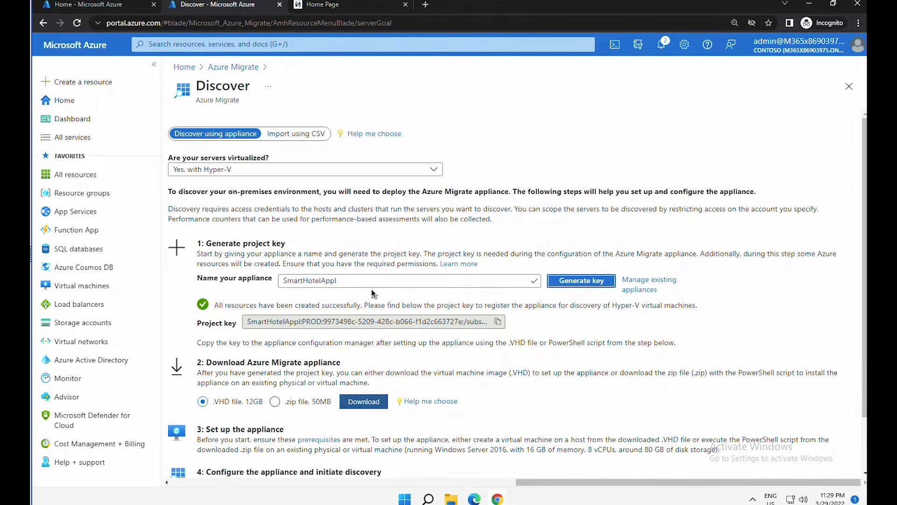
# - Copy the generated project key and paste it into Notepad
pyautogui.click(498, 321)
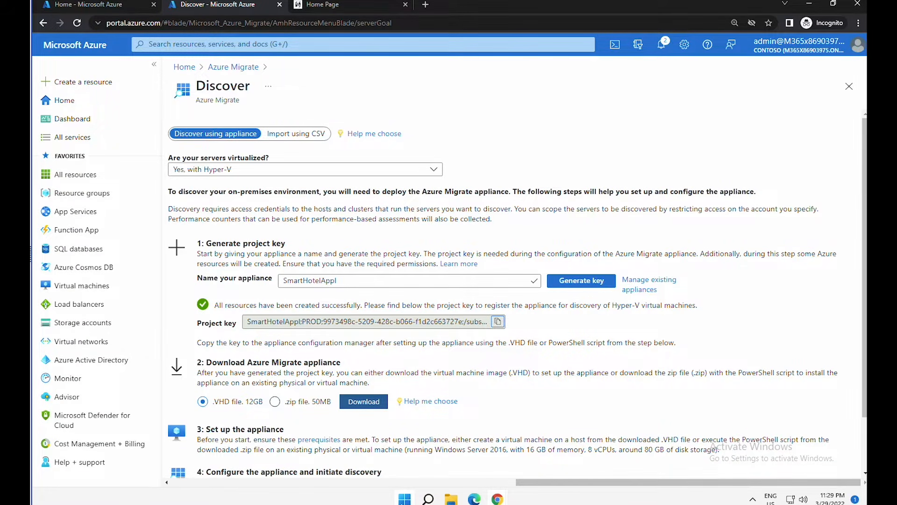
pyautogui.press('super')
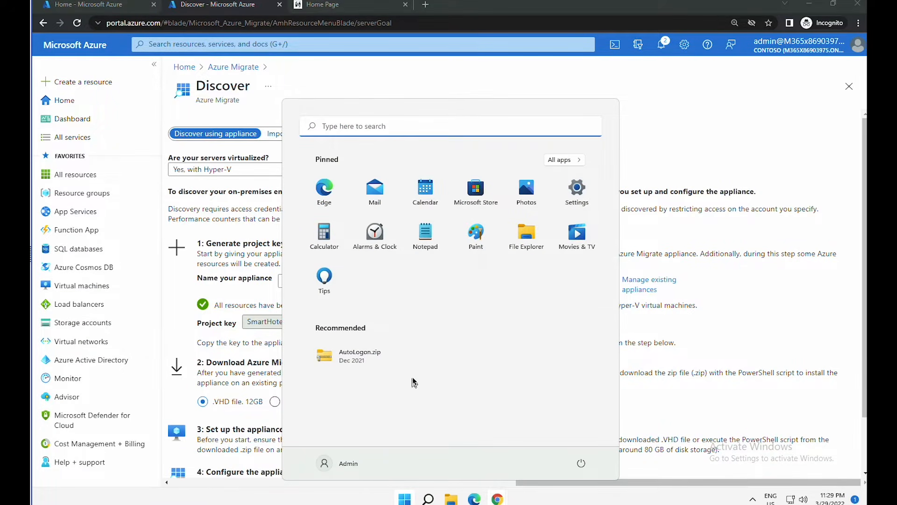
pyautogui.click(425, 231)
pyautogui.write('SmartHotelAppl;PROD;9973498c-5209-428c-b066-f1d2c663727e;/subscriptions/1463fdbc-e9e7-4818-89b2-2d')
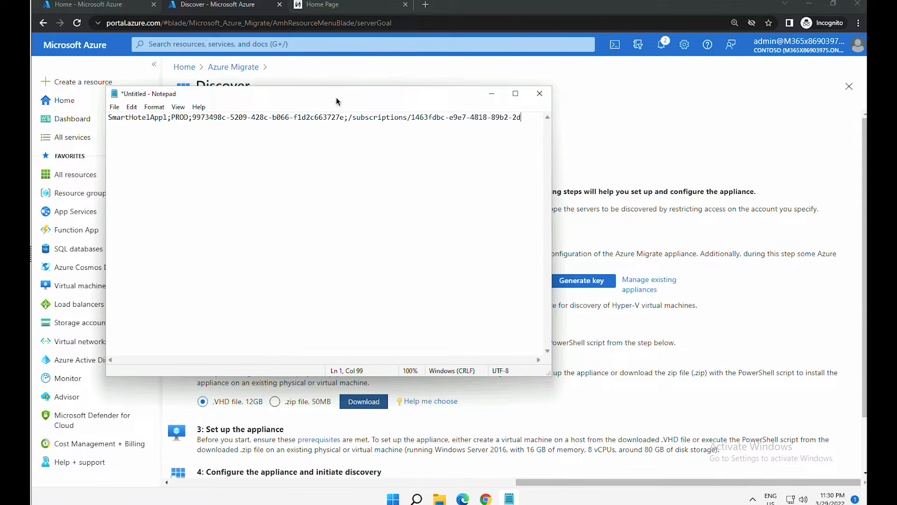
pyautogui.write('ab250cecb0/resourceGroups/AzureMigrateRG/provider')
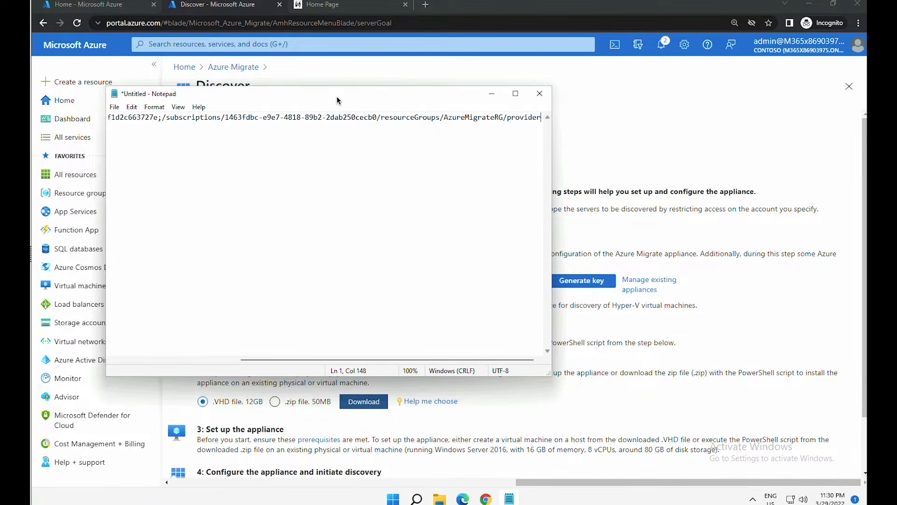
pyautogui.click(491, 93)
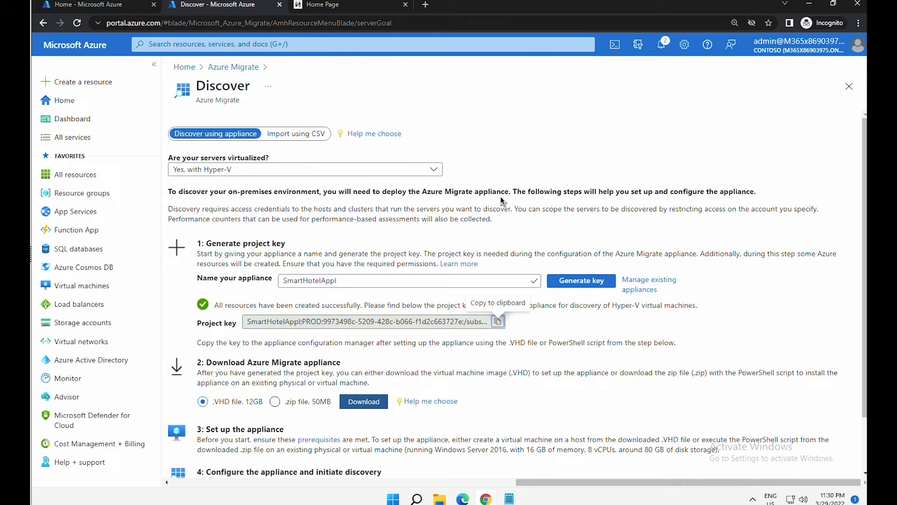
pyautogui.click(427, 7)
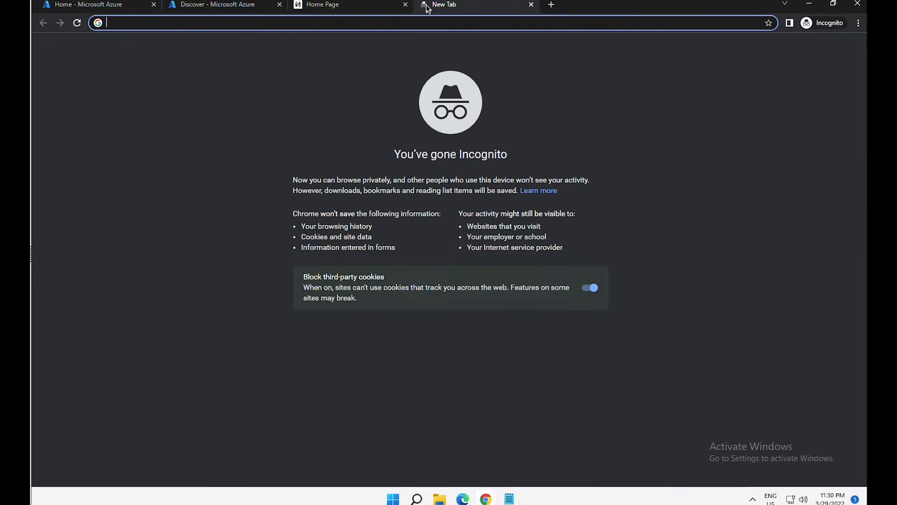
# - Load portal.azure.com and open the SmartHotelHost VM in SmartHotel-RGHostRG
pyautogui.write('portal.azure.com')
pyautogui.press('Return')
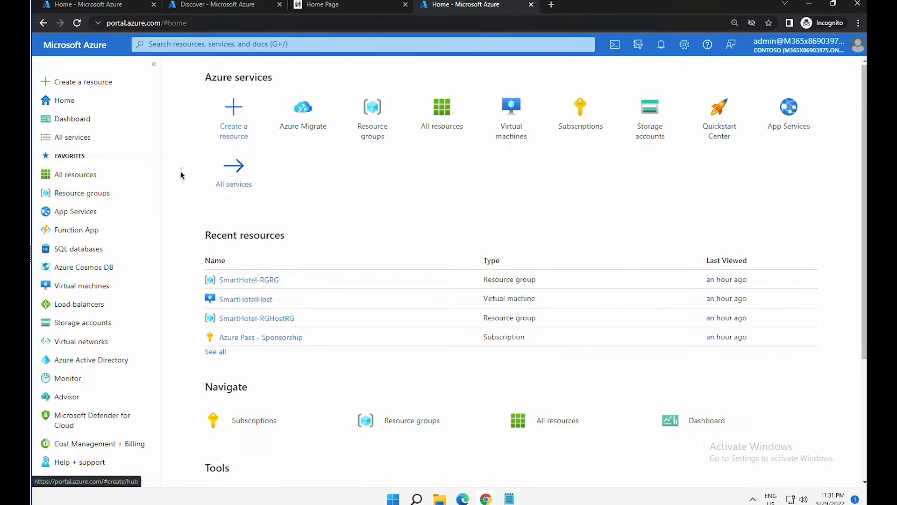
pyautogui.click(106, 193)
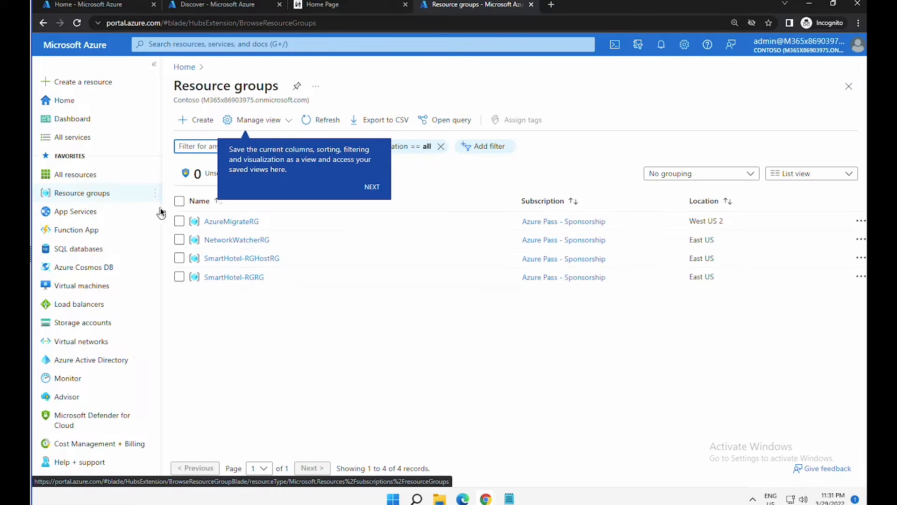
pyautogui.click(243, 260)
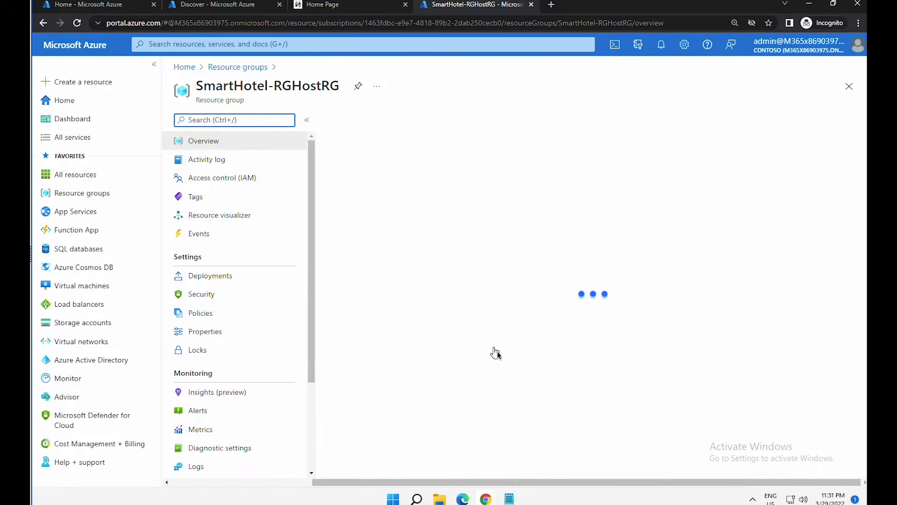
pyautogui.moveTo(865, 337); pyautogui.dragTo(865, 367)
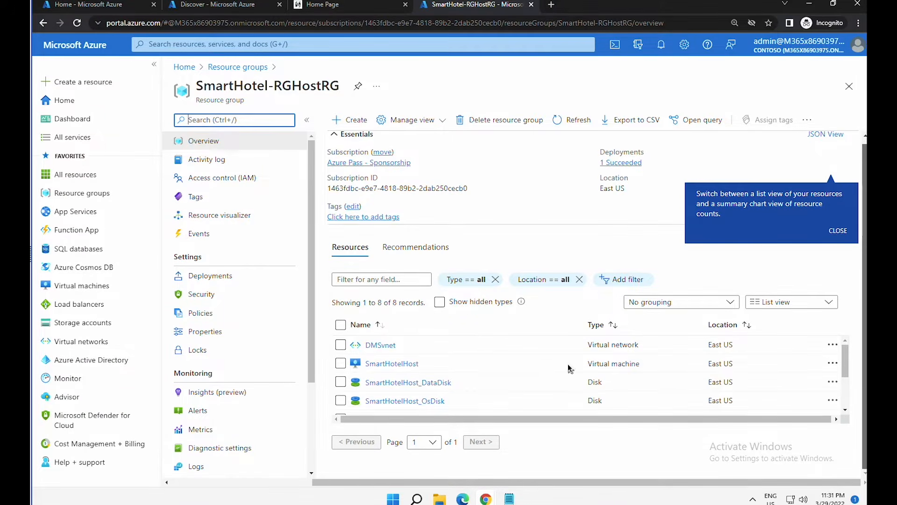
pyautogui.click(397, 364)
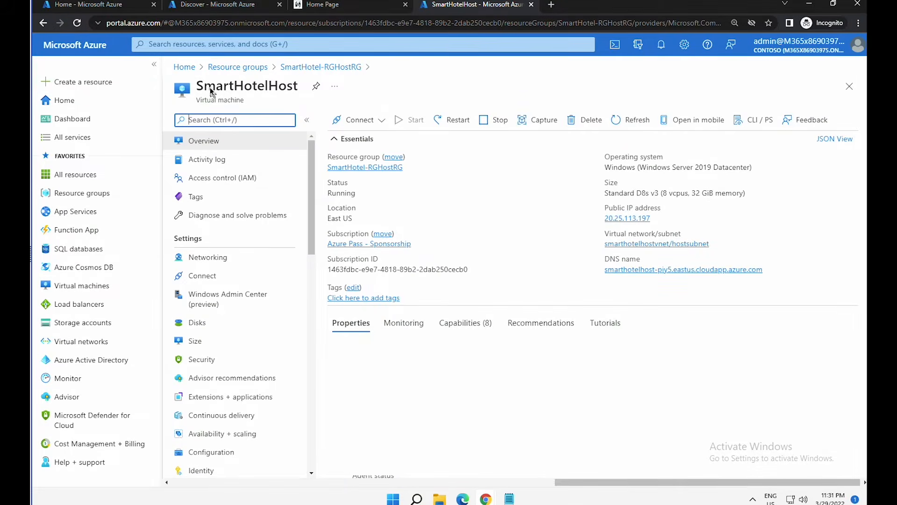
pyautogui.moveTo(204, 87); pyautogui.dragTo(293, 88)
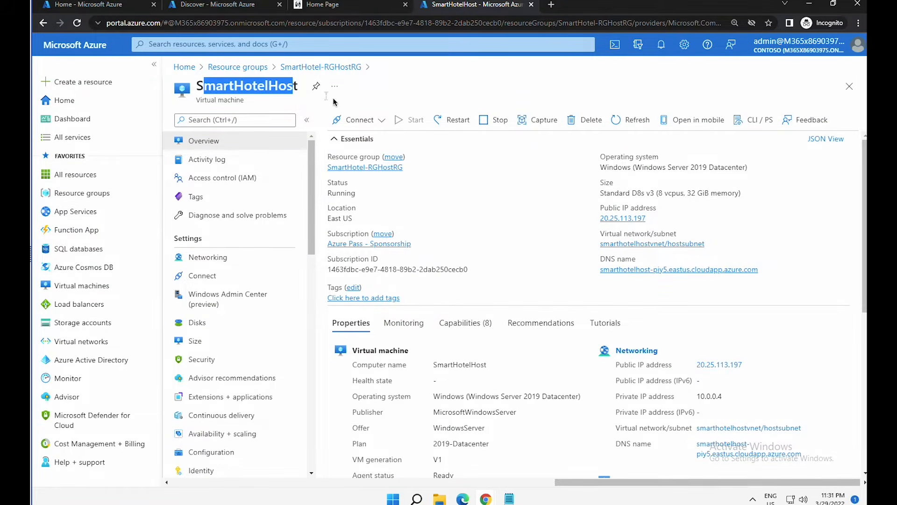
# - Download and open the SmartHotelHost RDP file, keeping the DNS name as the address
pyautogui.click(364, 120)
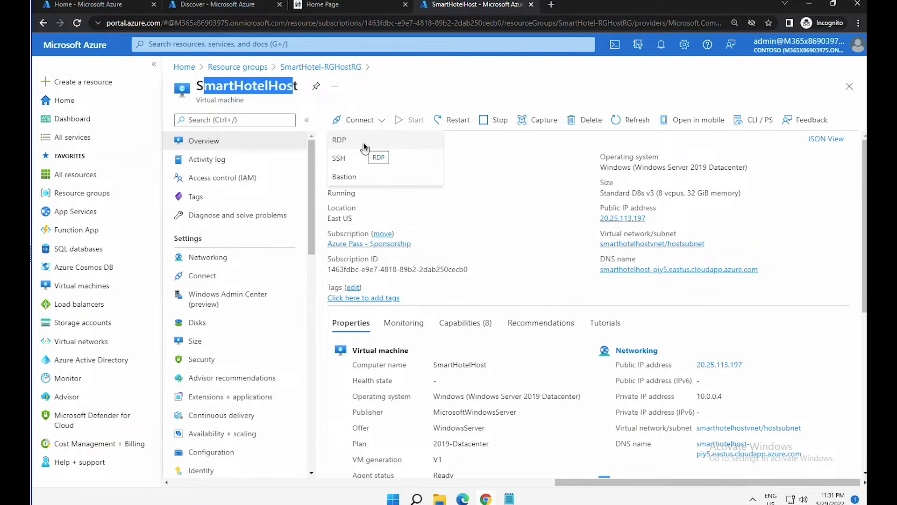
pyautogui.click(363, 142)
pyautogui.click(418, 242)
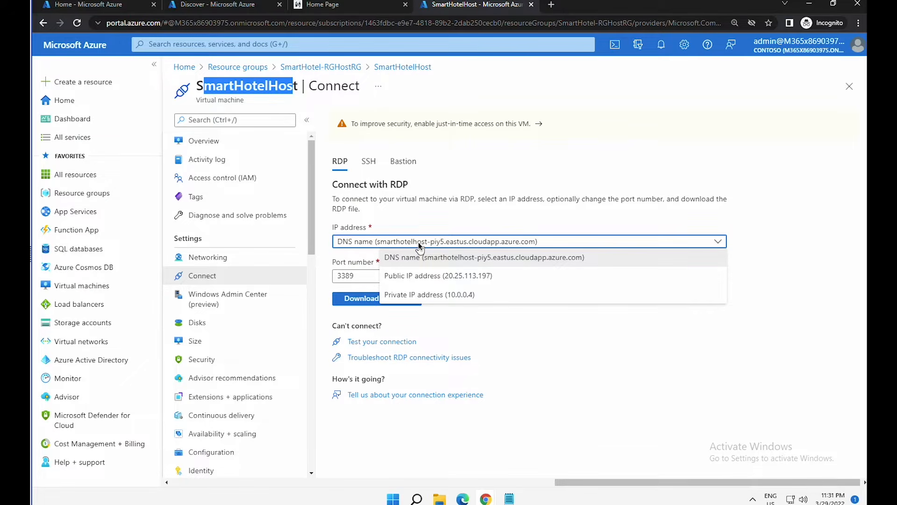
pyautogui.click(418, 242)
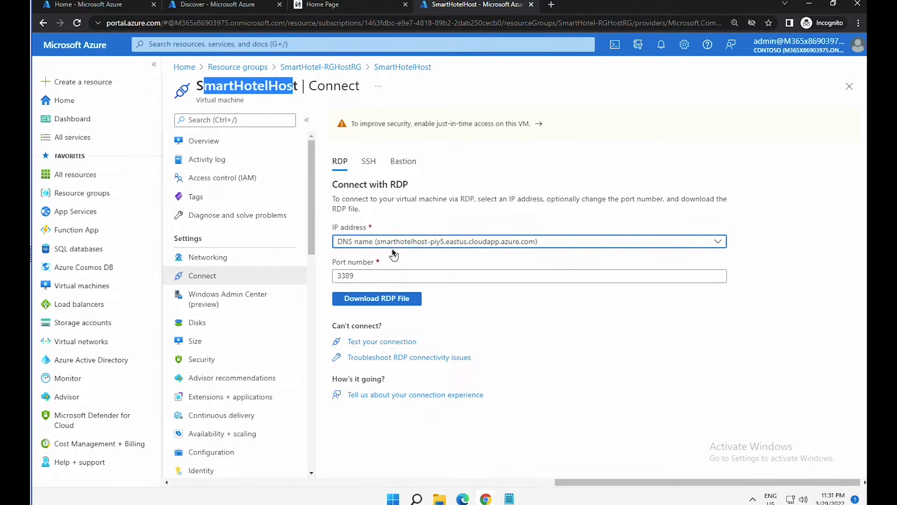
pyautogui.click(386, 301)
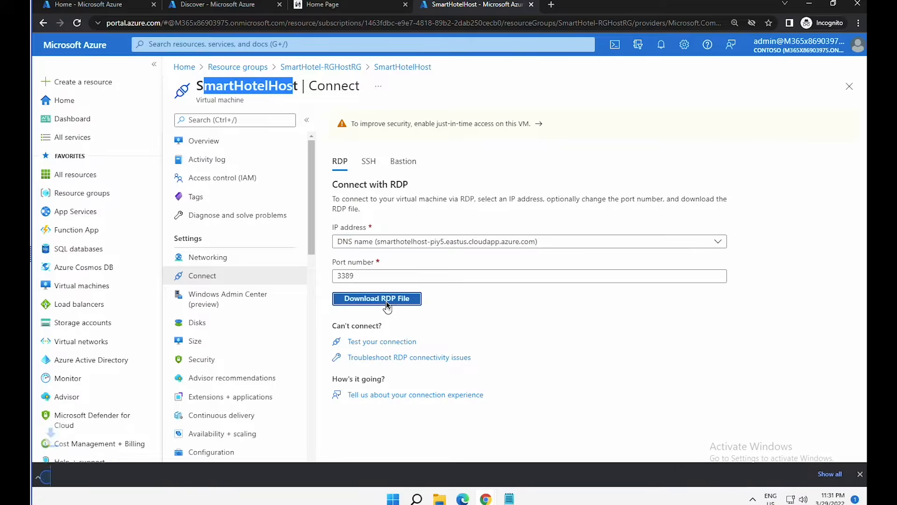
pyautogui.click(105, 473)
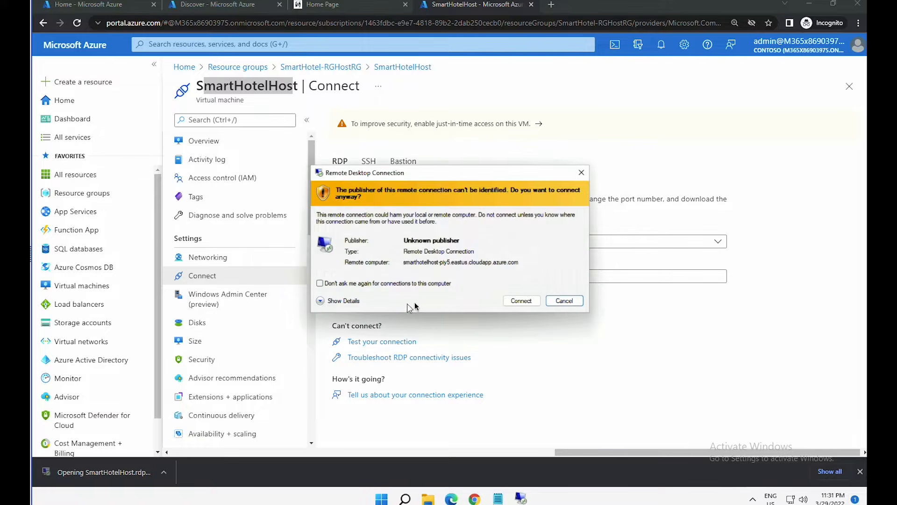
# - Connect and sign in with the VM's username and password, accepting the certificate
pyautogui.click(527, 304)
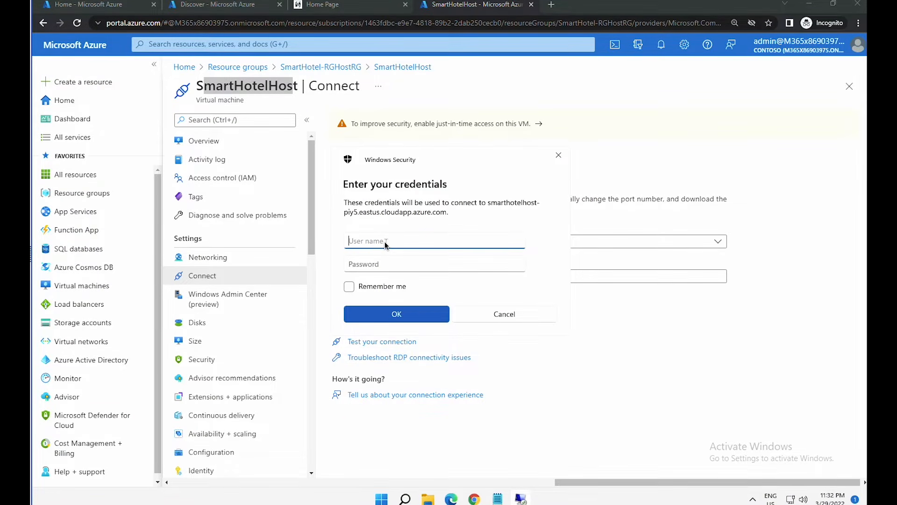
pyautogui.write('demouser')
pyautogui.press('Tab')
pyautogui.write('demo!pass123')
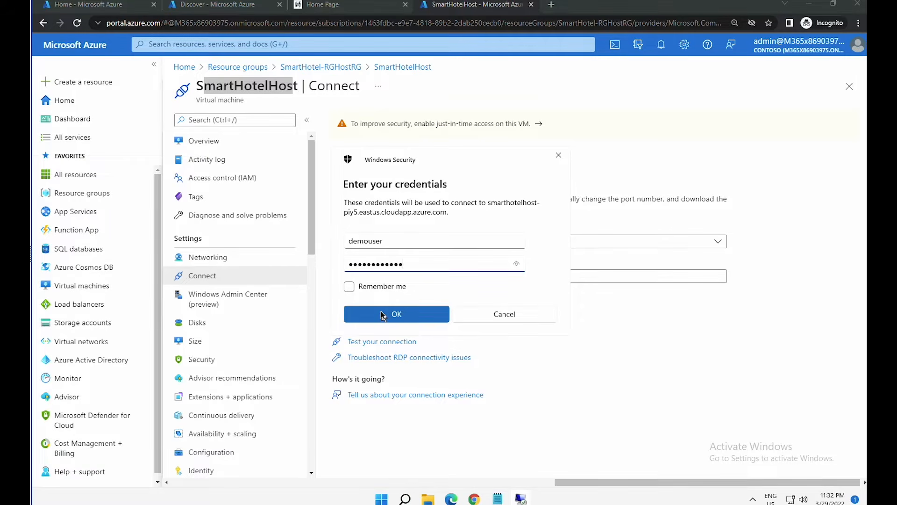
pyautogui.click(382, 315)
pyautogui.click(483, 331)
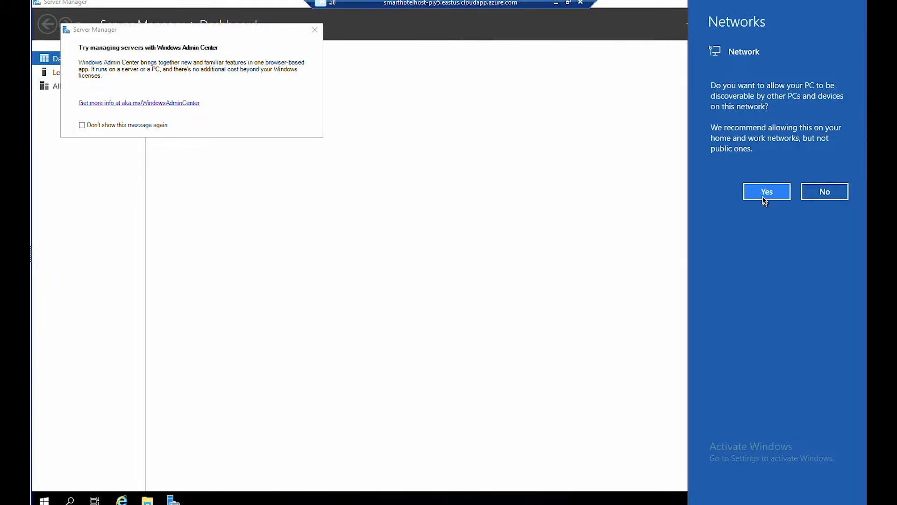
# - Dismiss the network discoverability prompt, launch Hyper-V Manager from Server Manager Tools, and widen its window
pyautogui.click(765, 198)
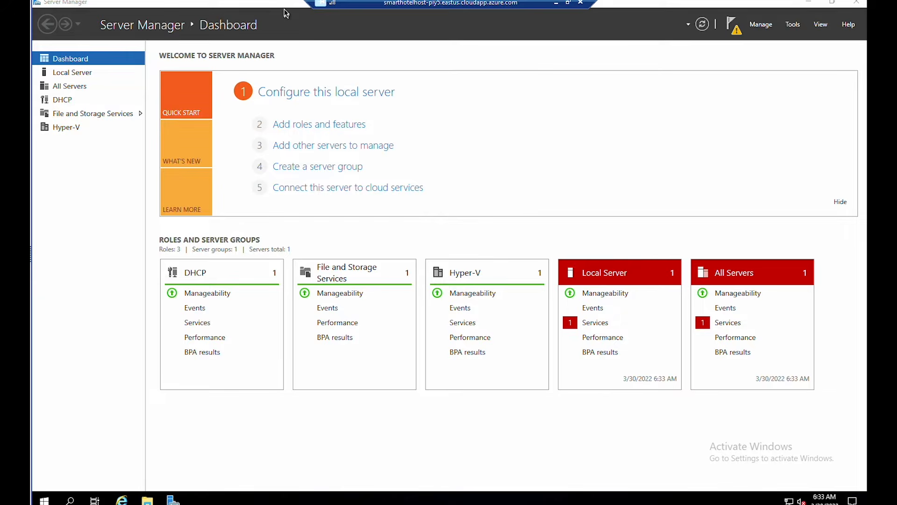
pyautogui.click(793, 25)
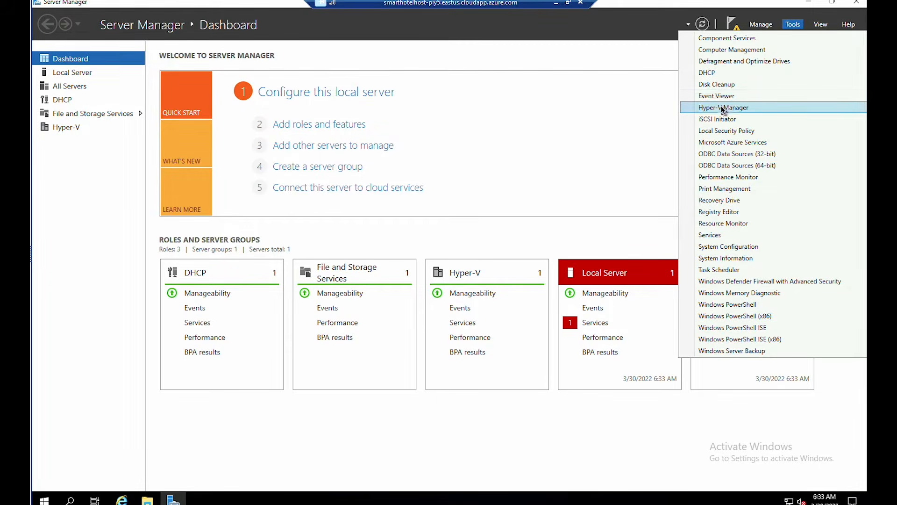
pyautogui.click(723, 108)
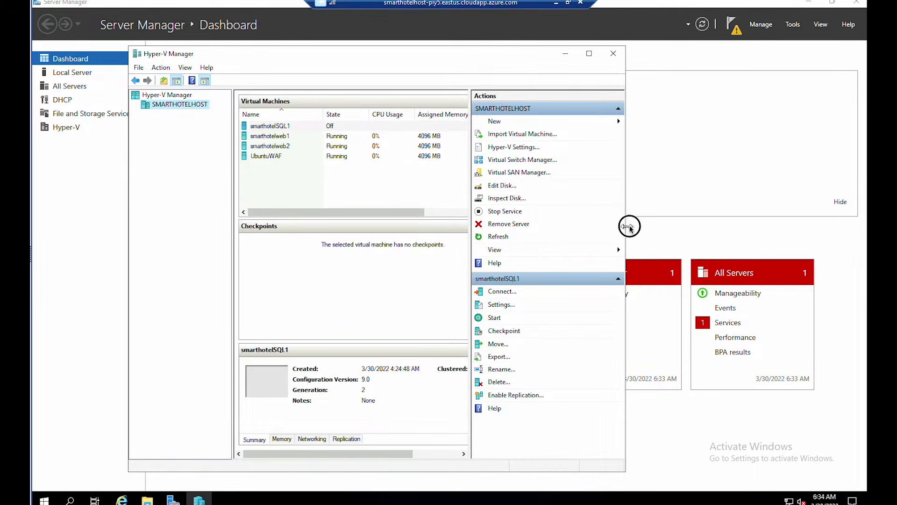
pyautogui.moveTo(627, 227); pyautogui.dragTo(735, 212)
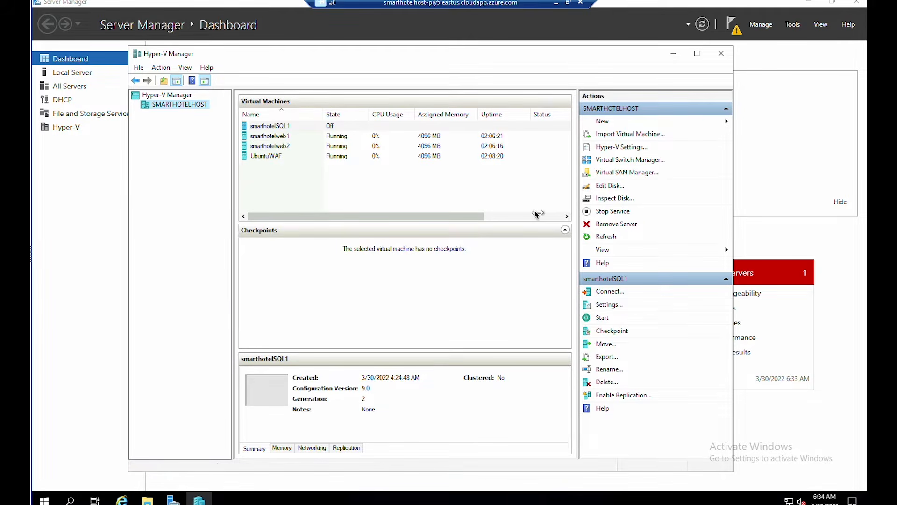
# - Check each VM's status: UbuntuWAF, smarthotelweb1 and smarthotelweb2 running, smarthotelSQL1 off
pyautogui.click(286, 156)
pyautogui.click(289, 137)
pyautogui.click(286, 148)
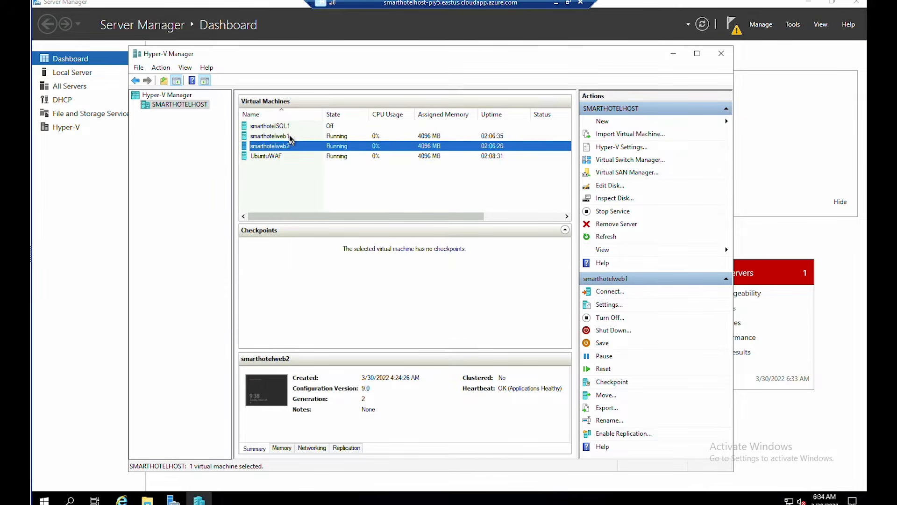
pyautogui.click(290, 135)
pyautogui.click(293, 126)
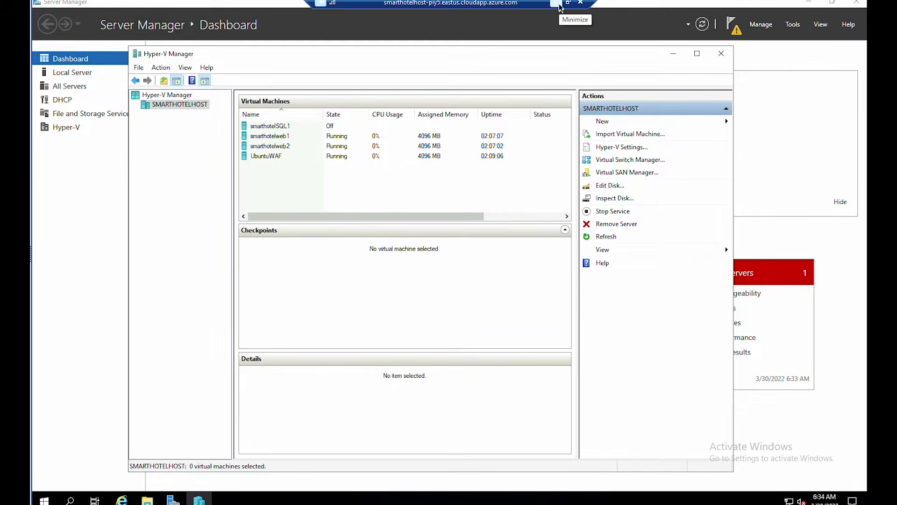
pyautogui.click(558, 5)
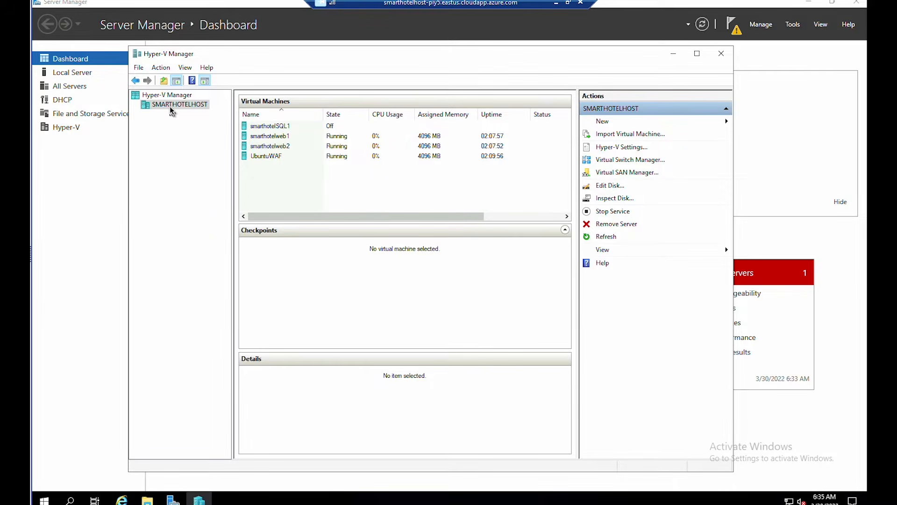
# - Start importing a VM on SMARTHOTELHOST from the AzureMigrateAppliance_v3.20.08.27 folder
pyautogui.click(163, 104)
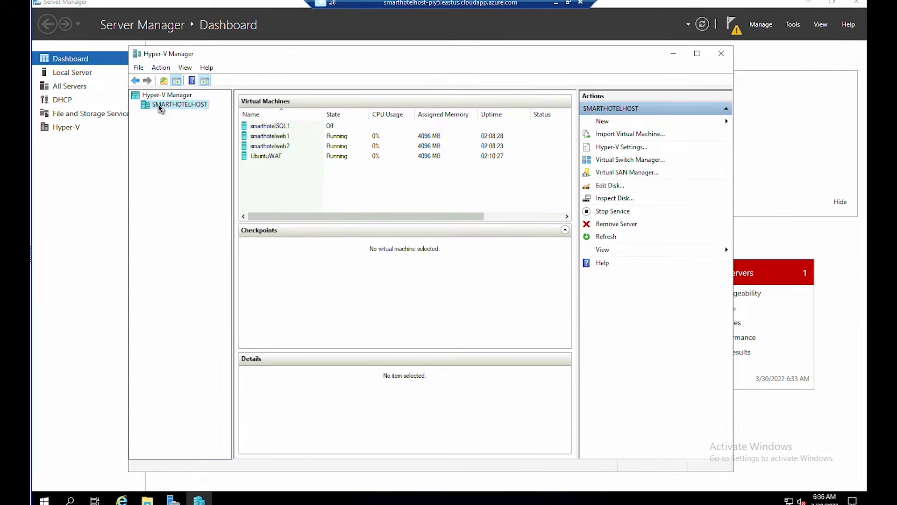
pyautogui.click(161, 67)
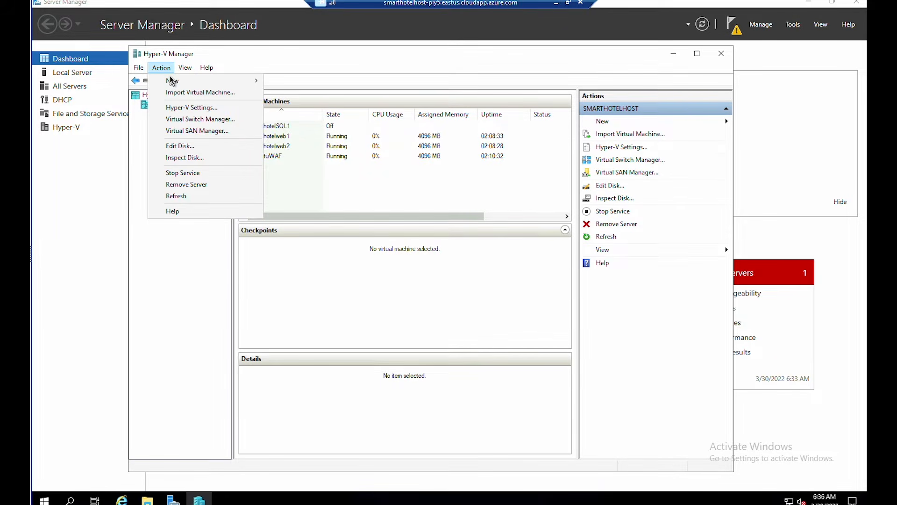
pyautogui.click(180, 96)
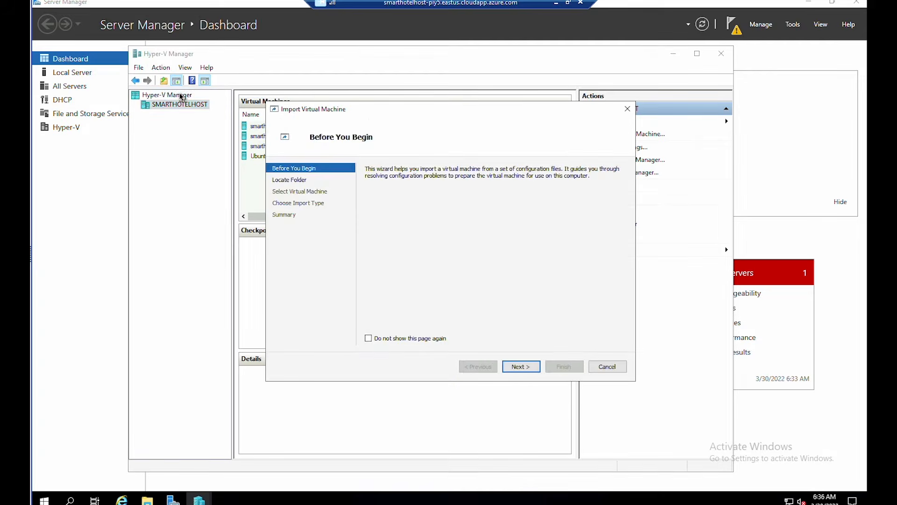
pyautogui.click(537, 368)
pyautogui.click(610, 184)
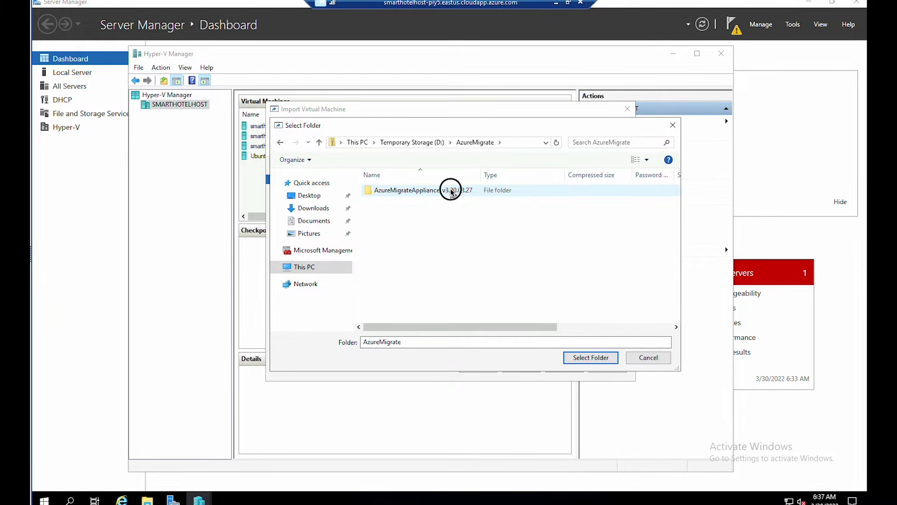
pyautogui.doubleClick(452, 192)
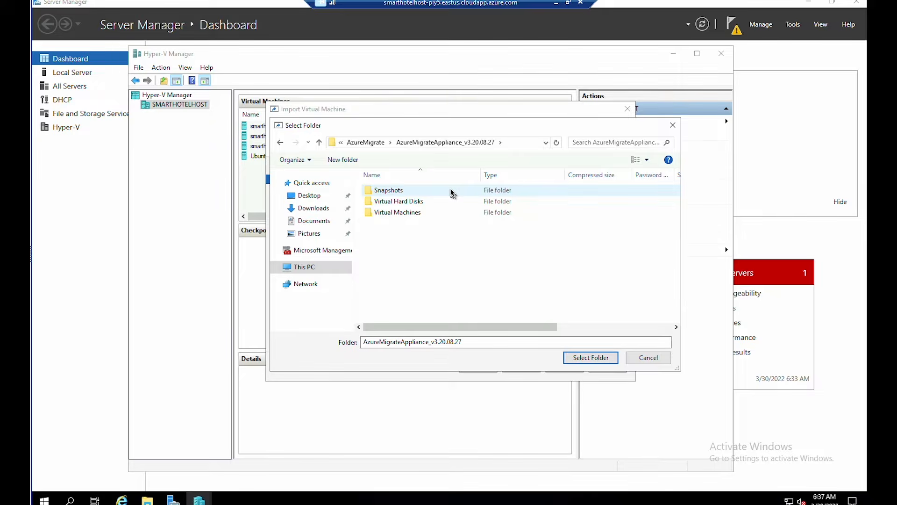
pyautogui.click(582, 358)
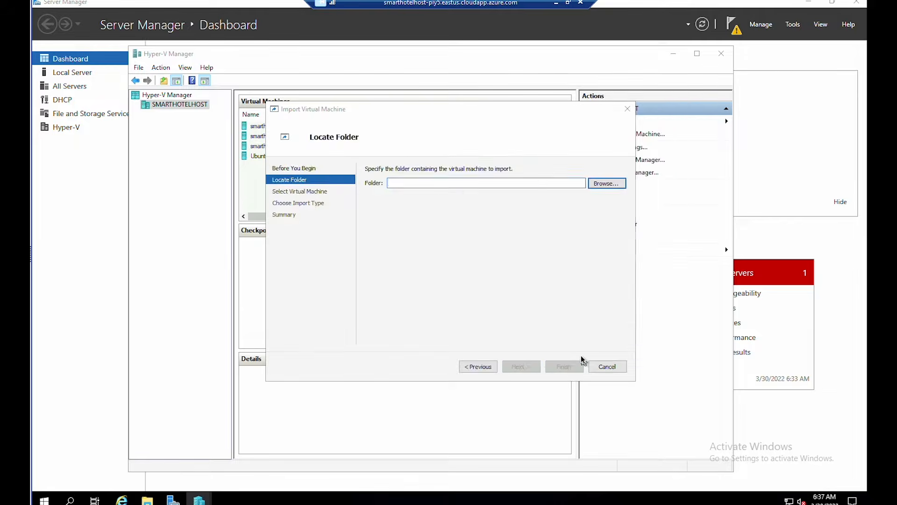
pyautogui.click(529, 366)
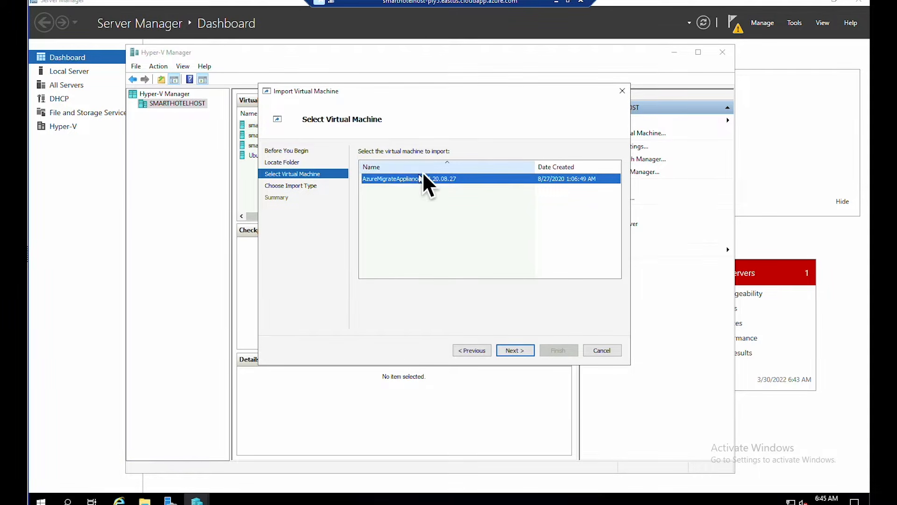
# - Register the appliance VM in place, connect it to AzureMigrateSwitch, and finish the import
pyautogui.click(515, 351)
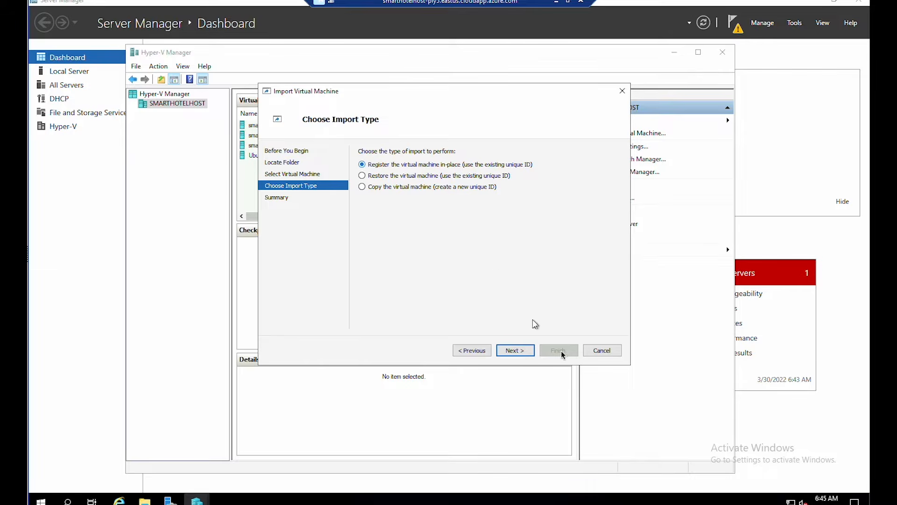
pyautogui.click(515, 351)
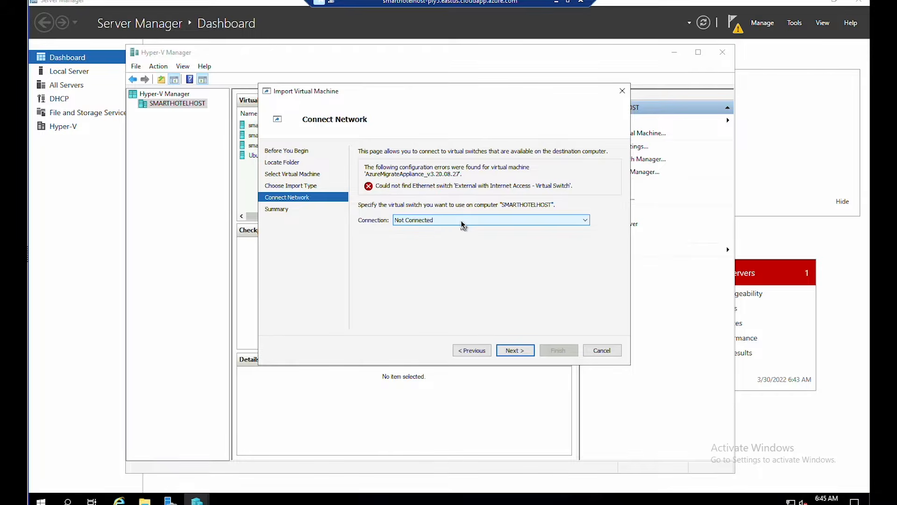
pyautogui.click(461, 220)
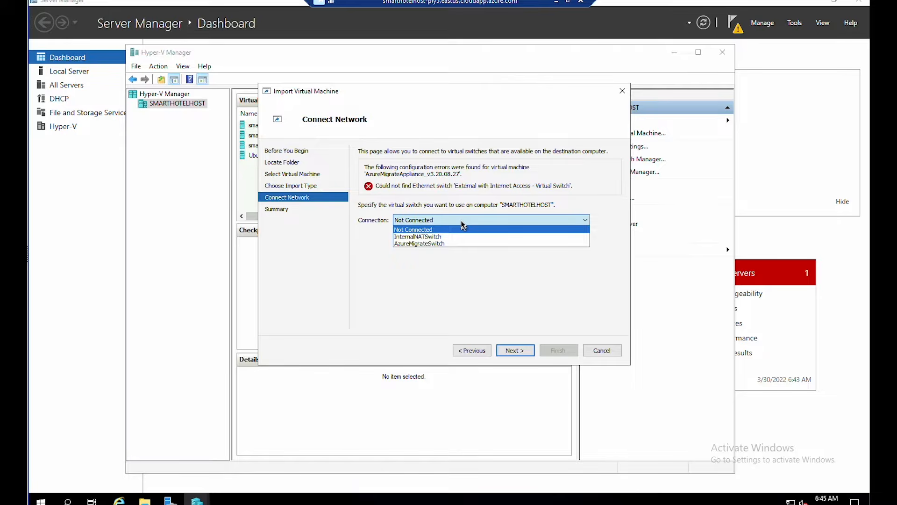
pyautogui.click(443, 244)
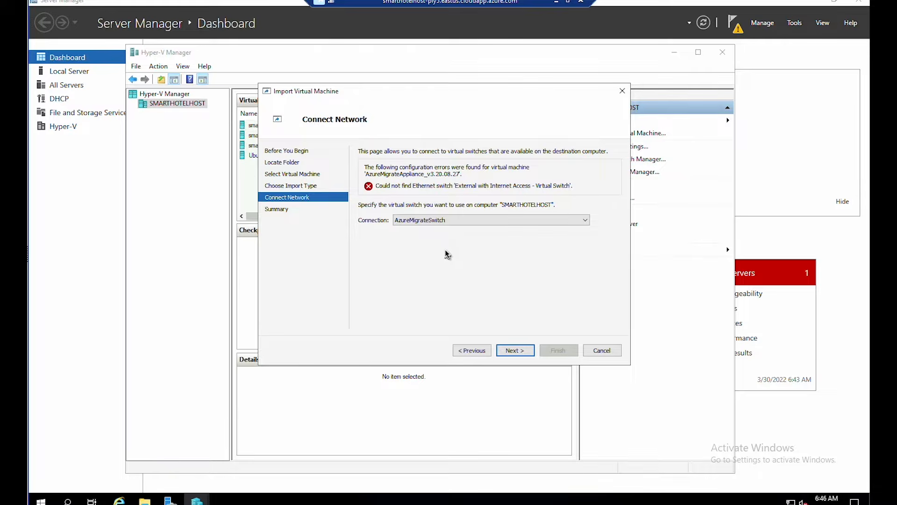
pyautogui.click(516, 352)
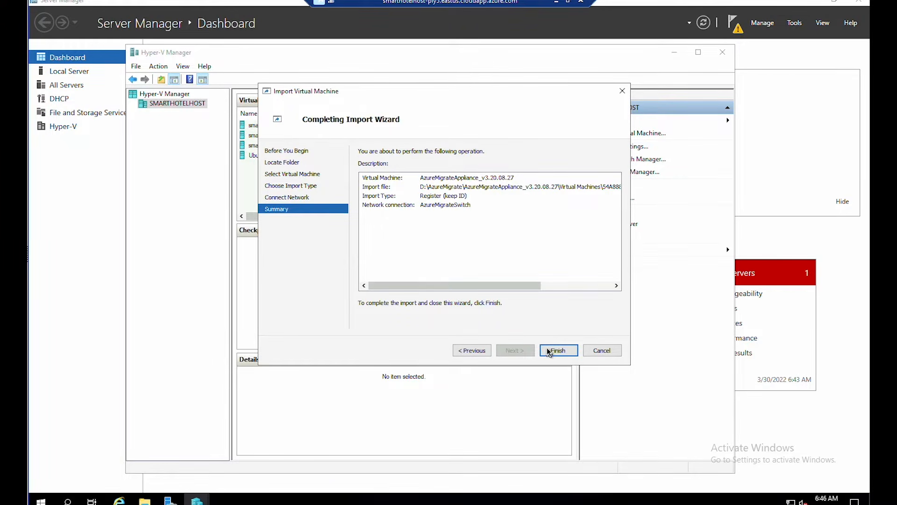
pyautogui.click(549, 352)
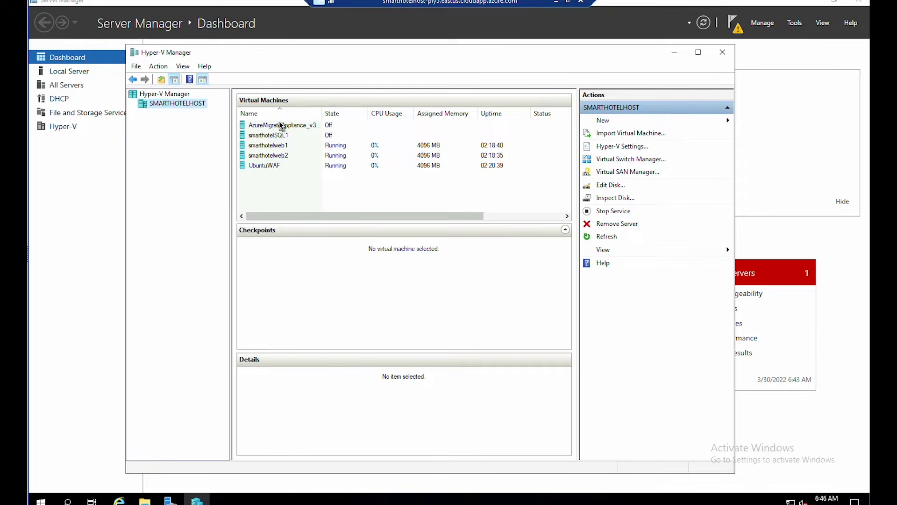
# - Start the AzureMigrateAppliance_v3.20.08.27 virtual machine
pyautogui.click(281, 126)
pyautogui.rightClick(280, 125)
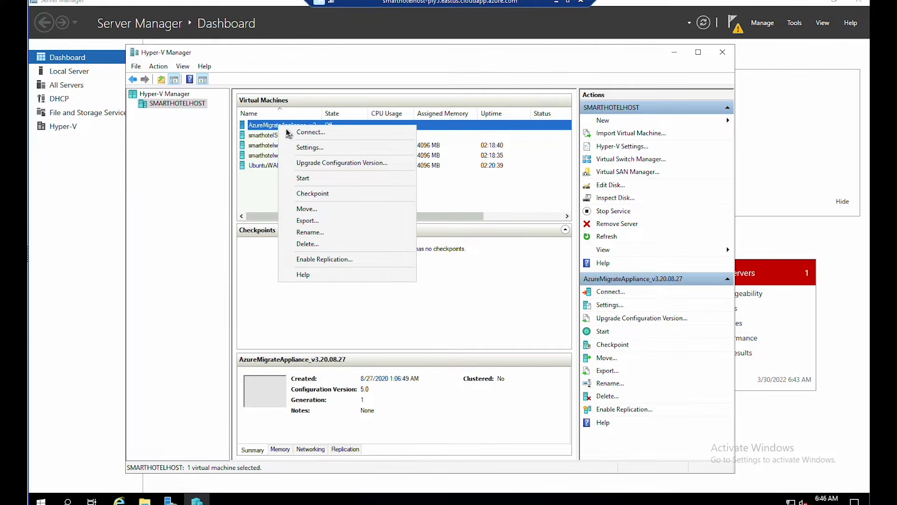
pyautogui.click(306, 180)
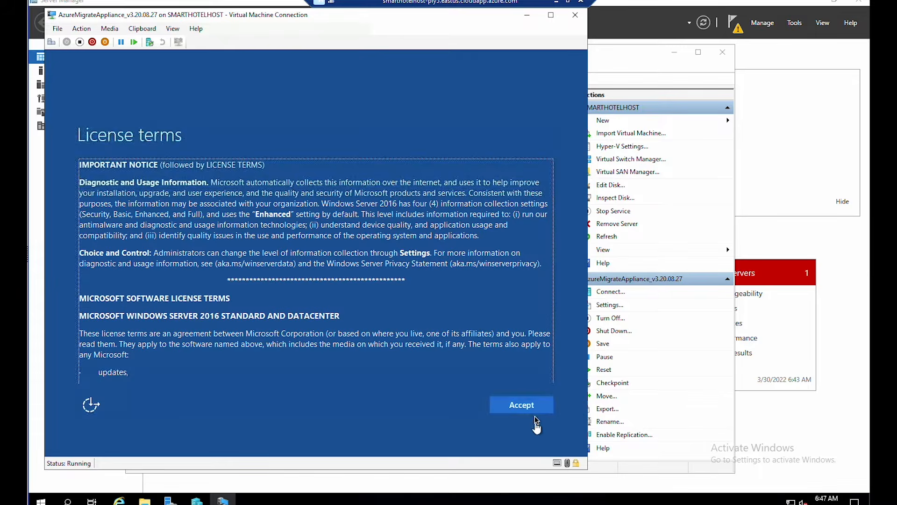
# - Accept the Windows Server license terms and set the appliance's administrator password
pyautogui.click(535, 410)
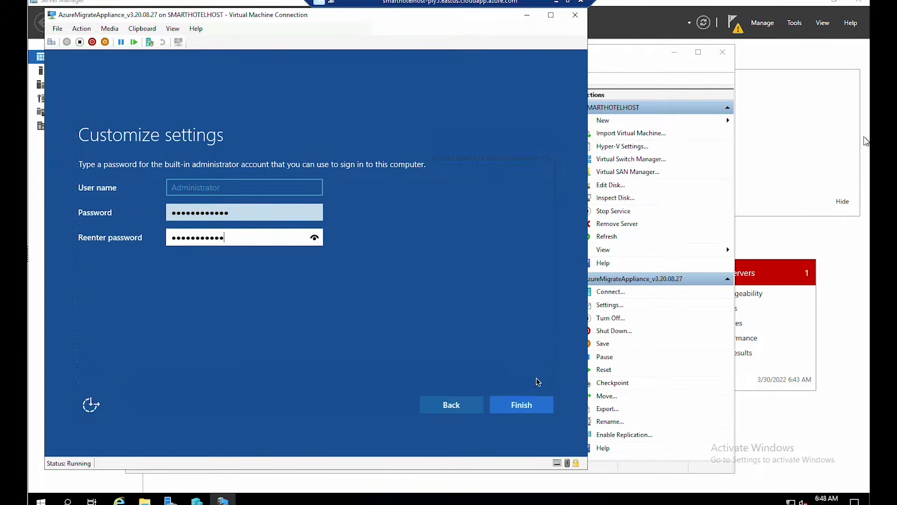
pyautogui.write('•')
pyautogui.click(522, 407)
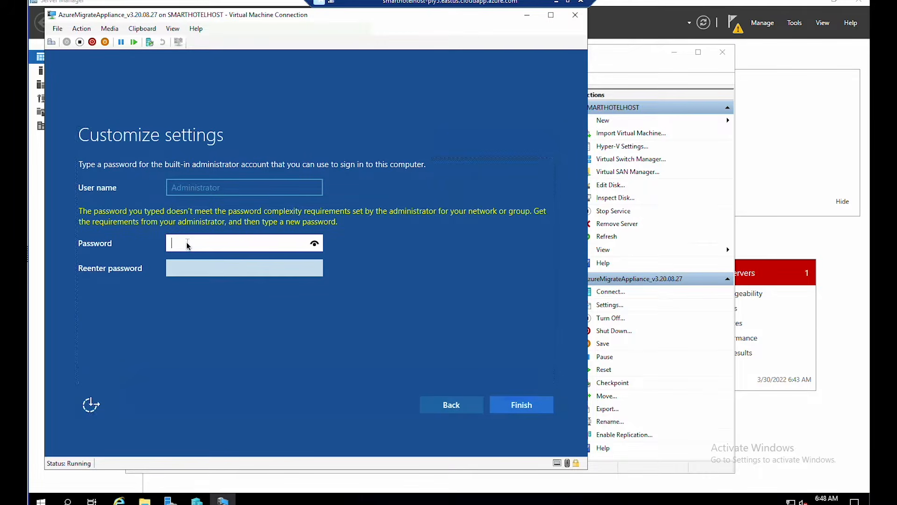
pyautogui.click(516, 408)
# - Connect to the appliance VM, sign in as Administrator, and allow network discoverability
pyautogui.press('Return')
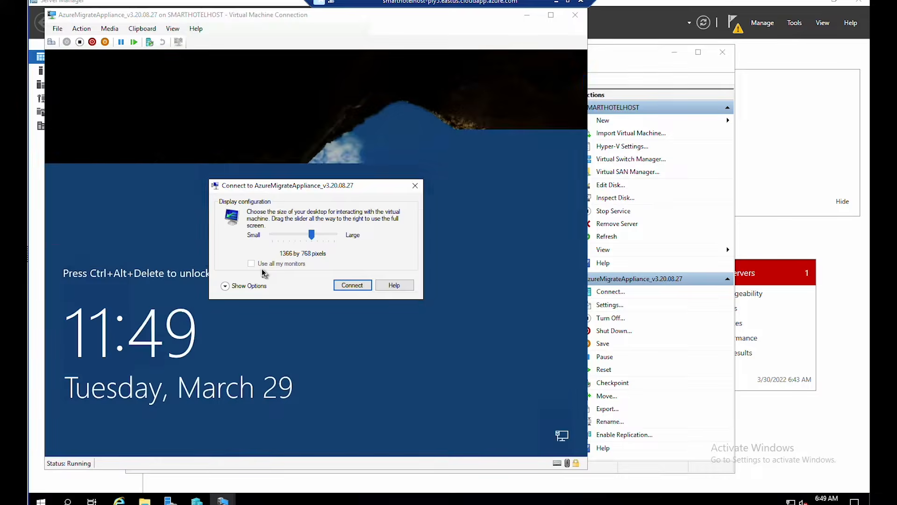
pyautogui.click(355, 284)
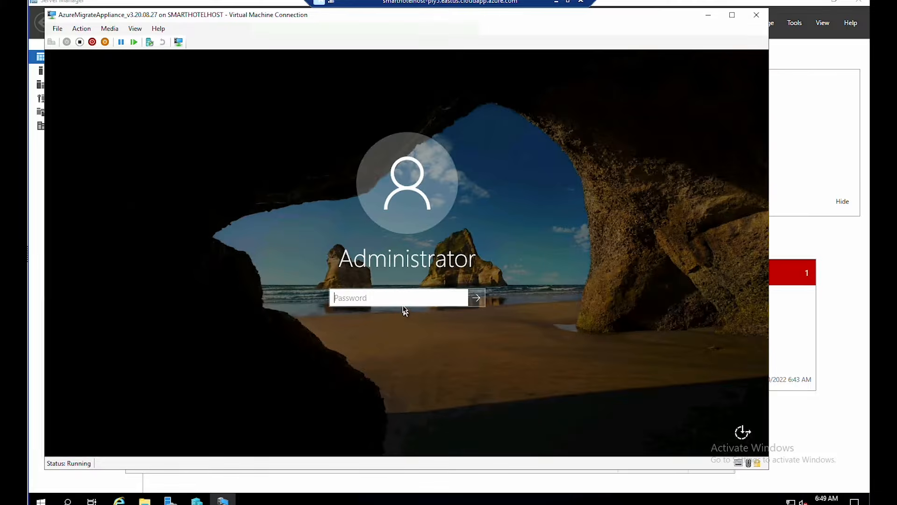
pyautogui.click(405, 304)
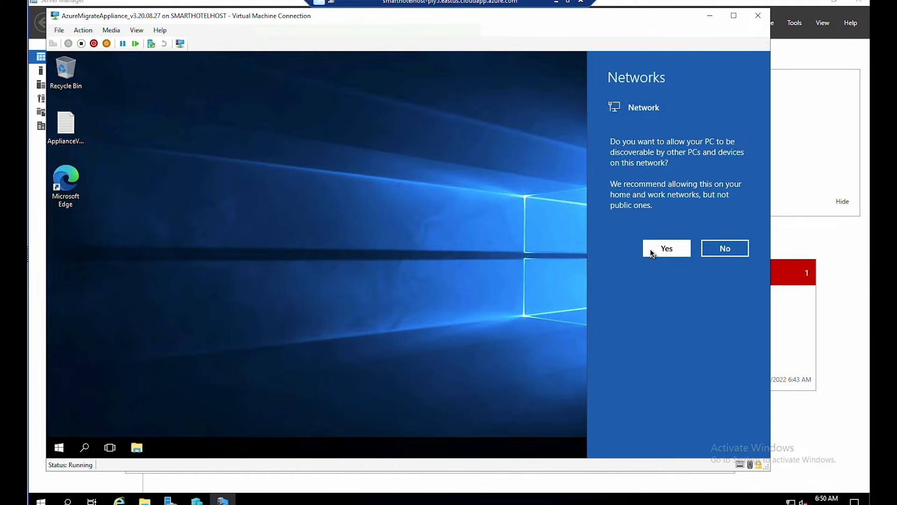
pyautogui.click(663, 249)
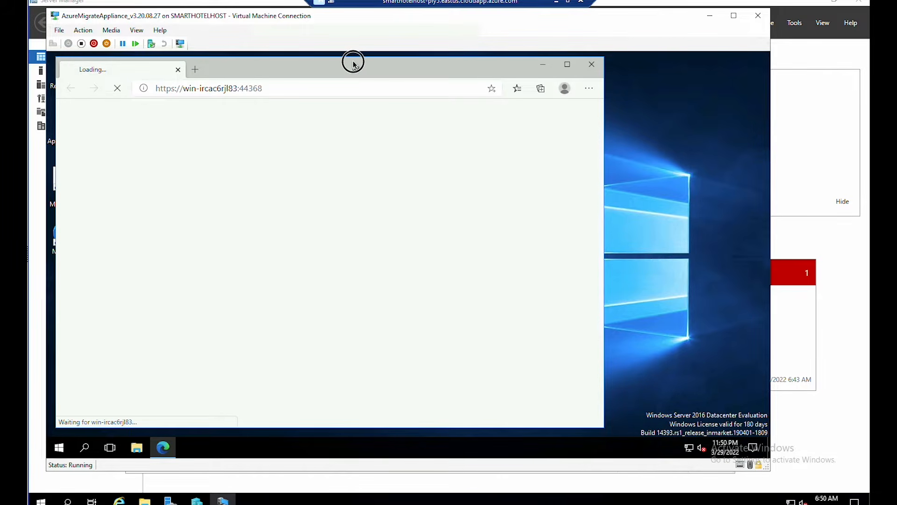
# - Accept the appliance terms of use, refresh after the update, and scroll to Register with Azure Migrate
pyautogui.moveTo(351, 63); pyautogui.dragTo(468, 71)
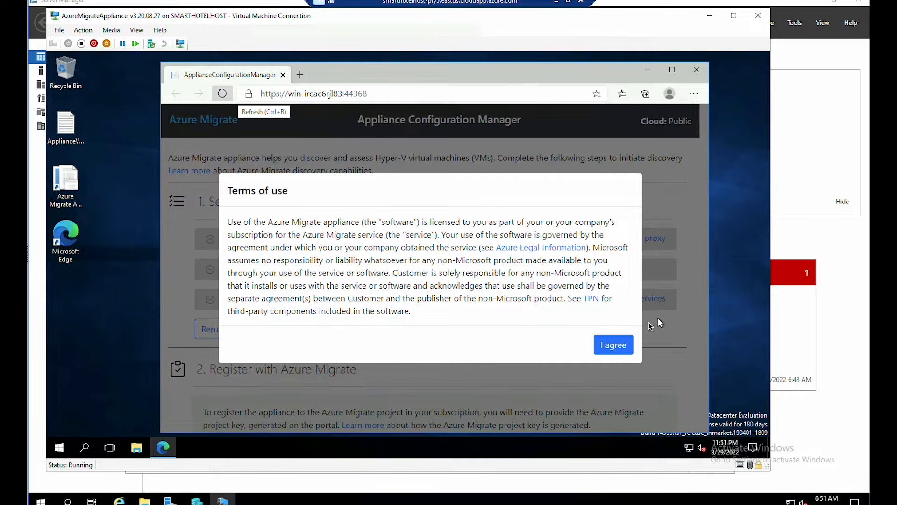
pyautogui.click(613, 346)
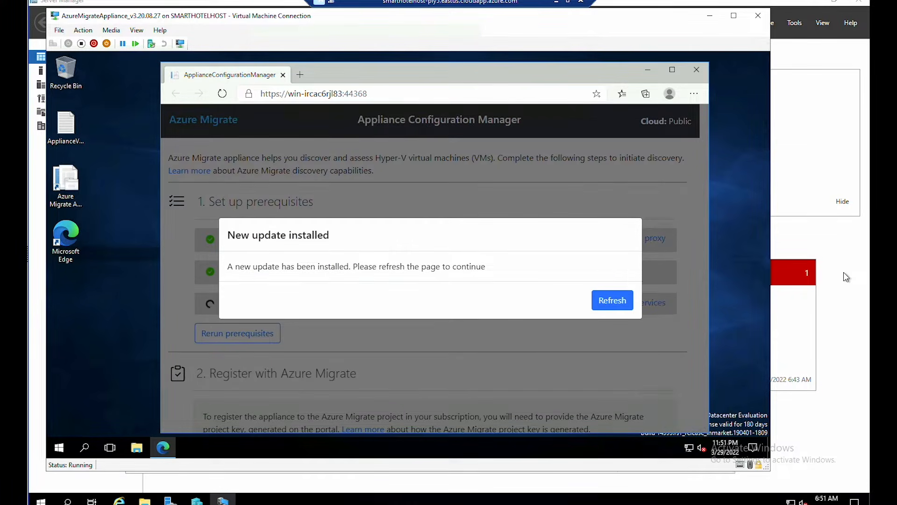
pyautogui.click(603, 302)
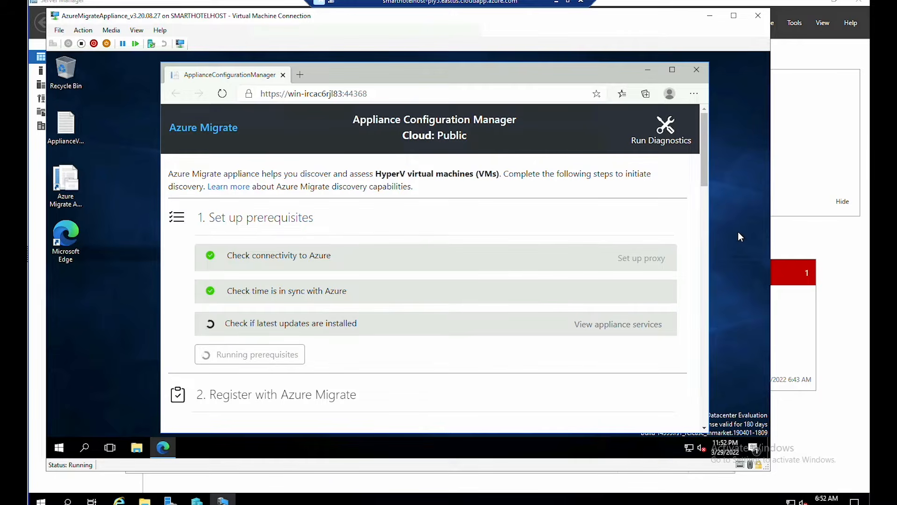
pyautogui.scroll(-3, 237, 225)
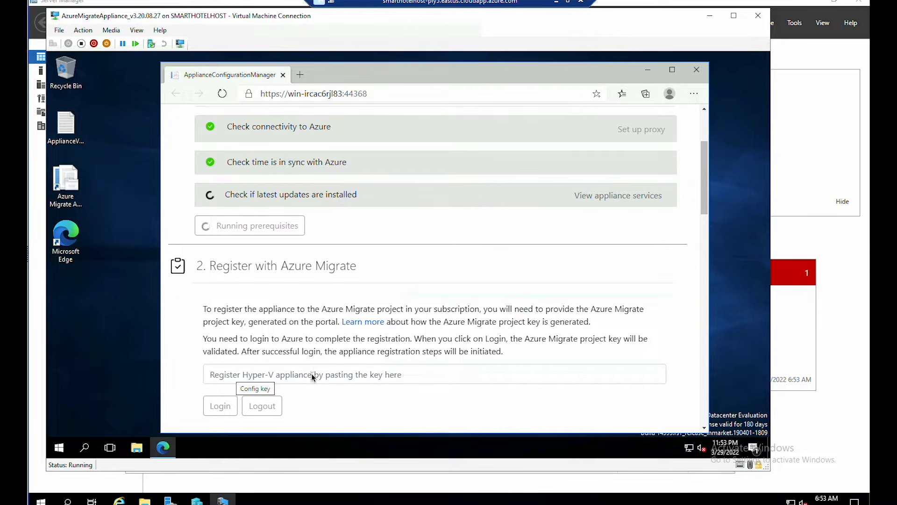
# - Copy the SmartHotelAppl project key from the Azure portal and return to the SmartHotelHost session
pyautogui.click(556, 2)
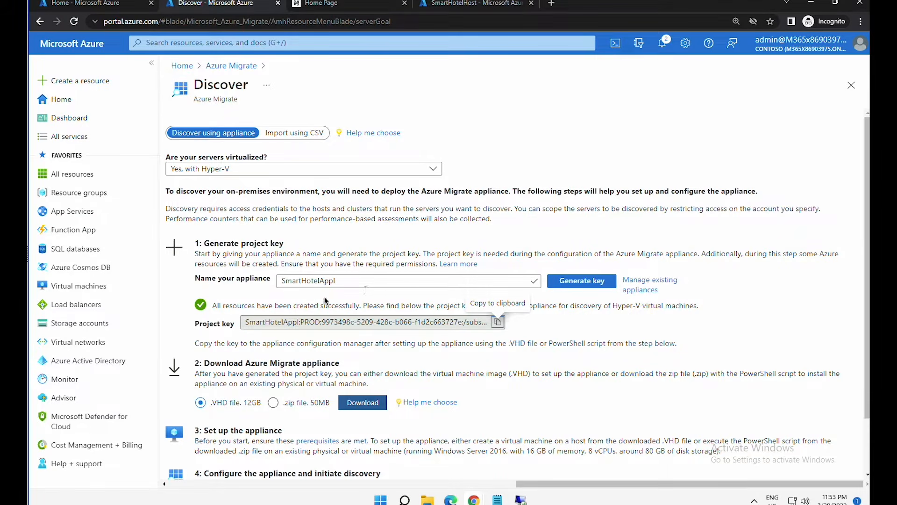
pyautogui.click(498, 321)
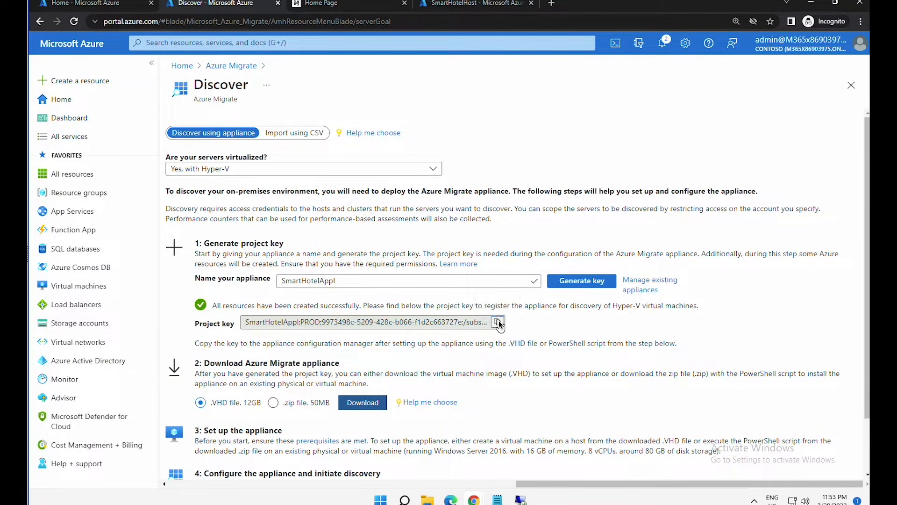
pyautogui.moveTo(520, 500)
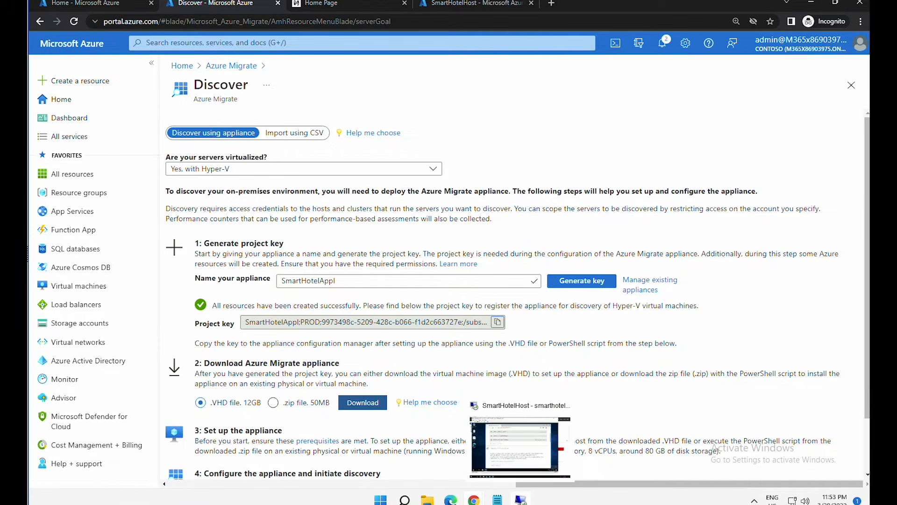
pyautogui.click(520, 446)
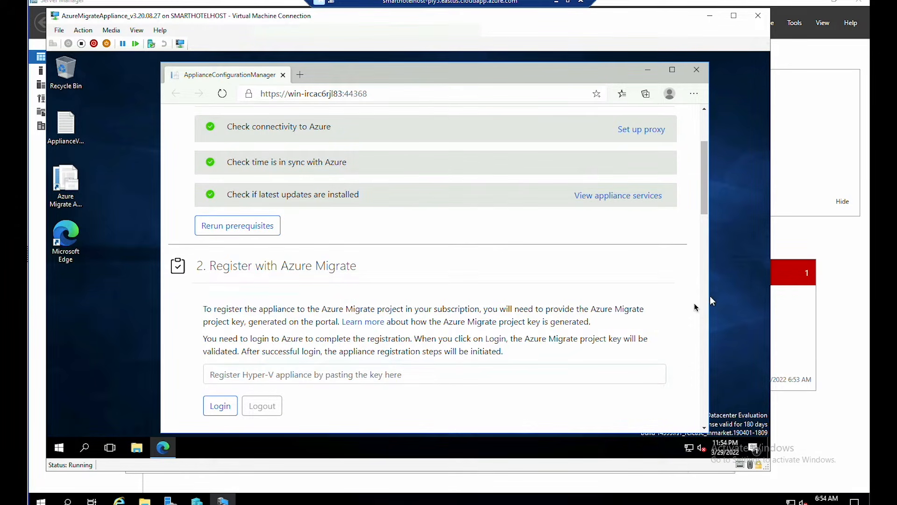
# - Paste the project key into the appliance and log in to validate it
pyautogui.click(342, 374)
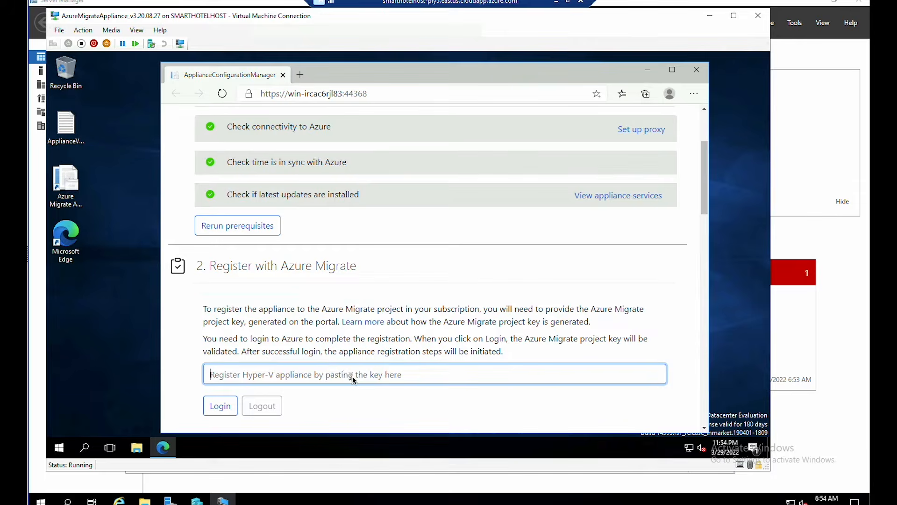
pyautogui.rightClick(353, 377)
pyautogui.click(401, 257)
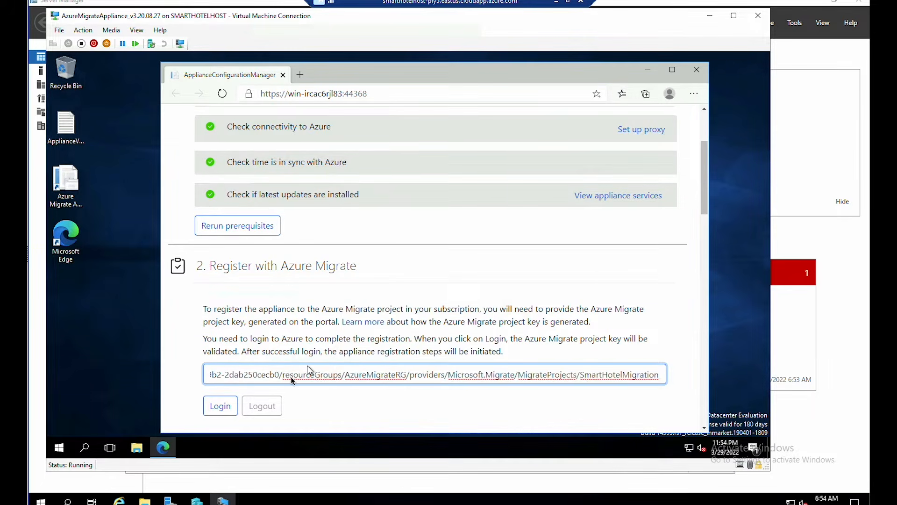
pyautogui.click(216, 408)
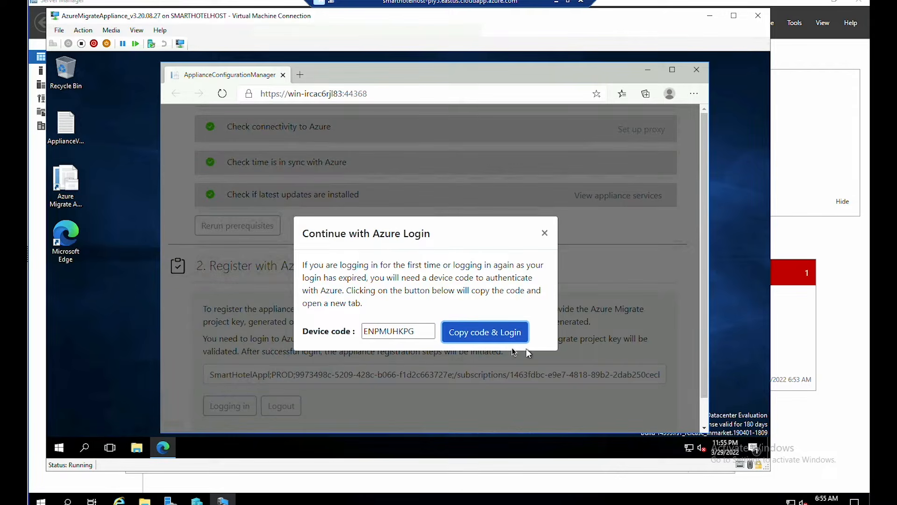
# - Complete the Azure device-code sign-in to Azure PowerShell, declining to save the password
pyautogui.click(480, 332)
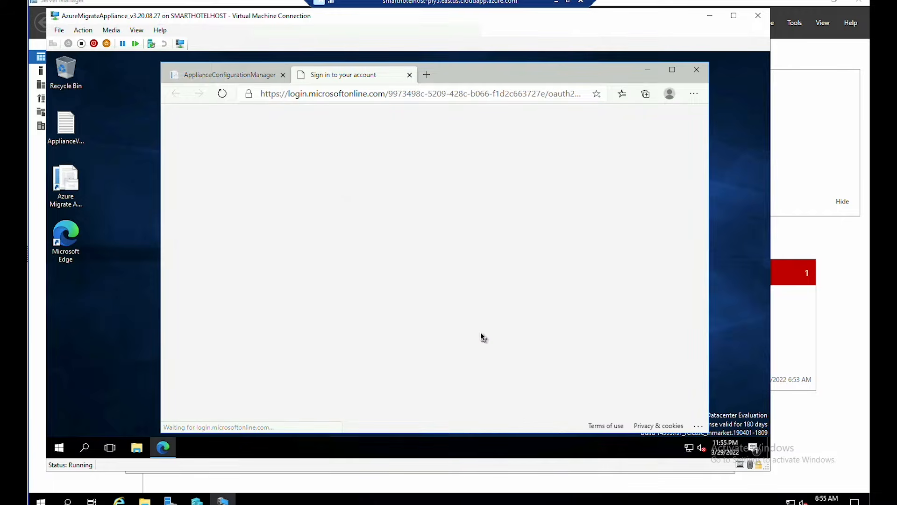
pyautogui.rightClick(373, 279)
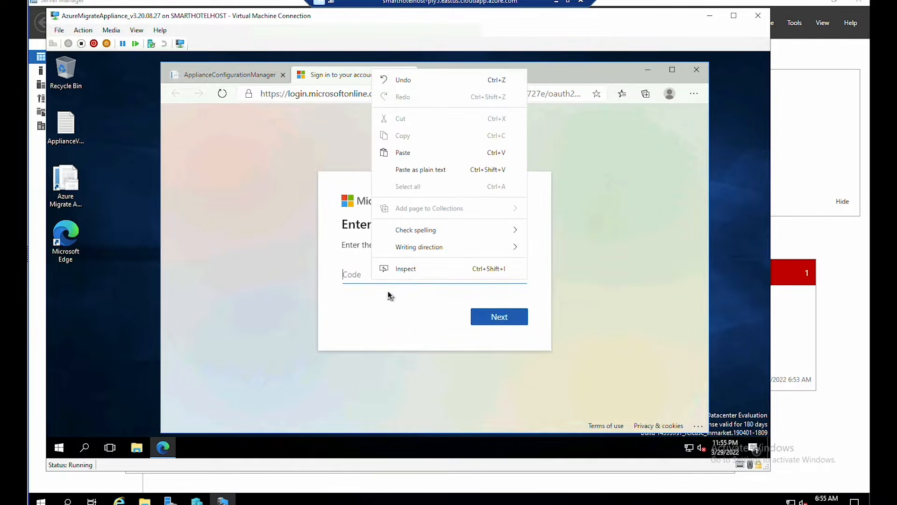
pyautogui.click(406, 155)
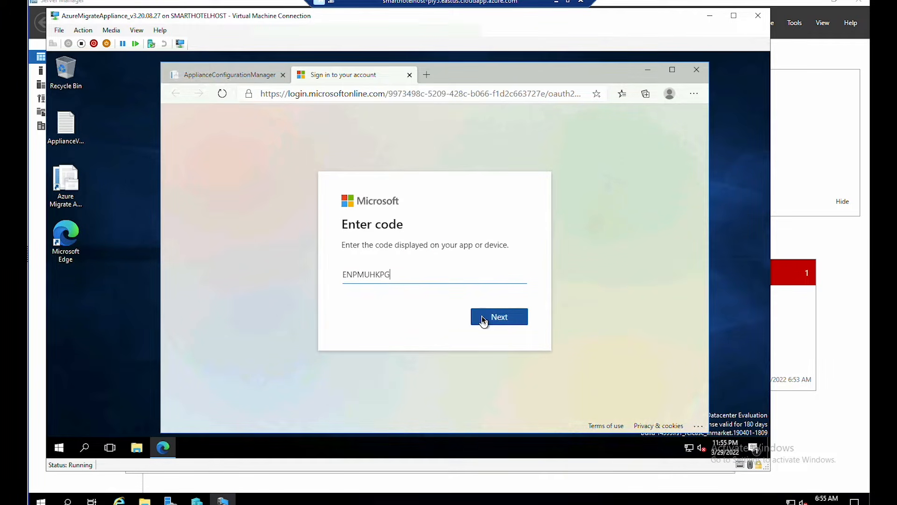
pyautogui.click(483, 317)
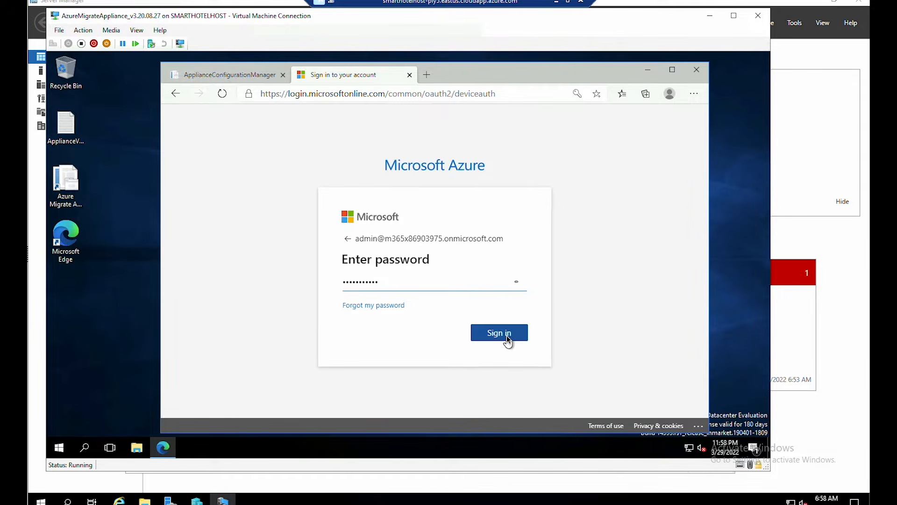
pyautogui.click(506, 335)
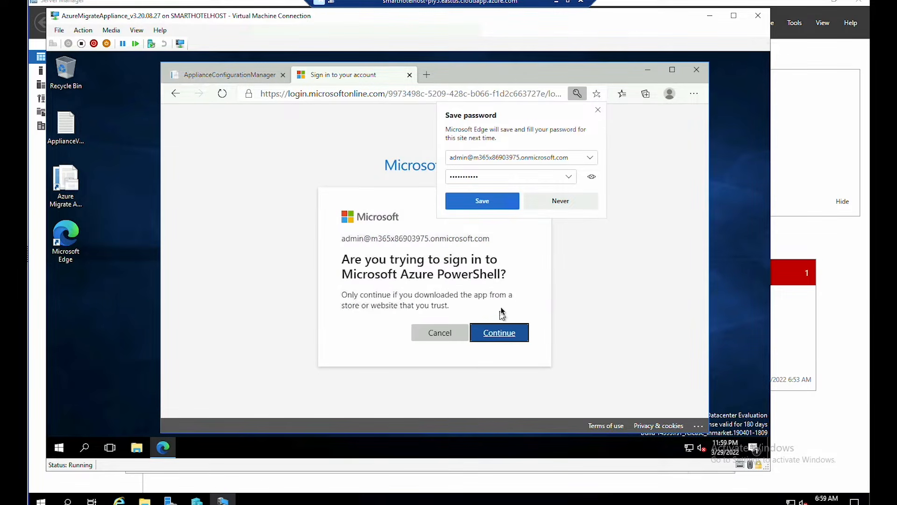
pyautogui.click(498, 332)
pyautogui.click(542, 202)
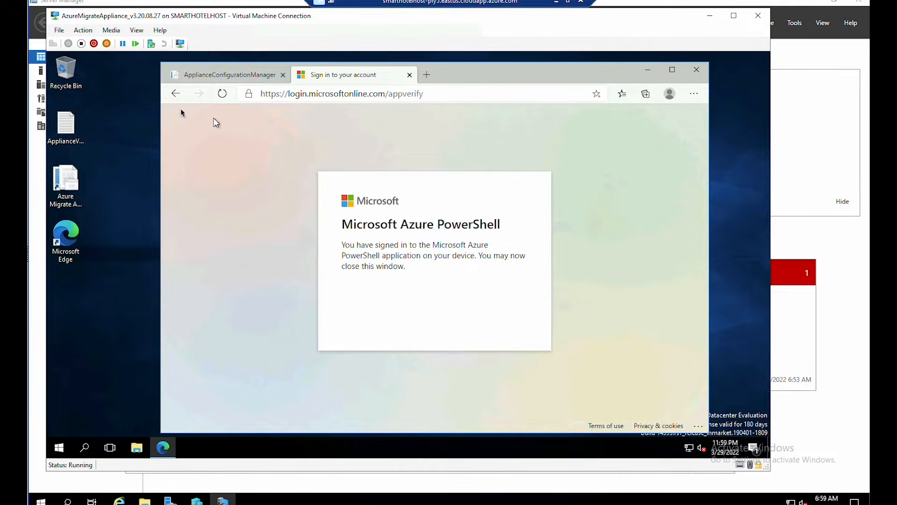
# - Return to the appliance configuration page and scroll down to the Step 1 credentials section
pyautogui.click(252, 77)
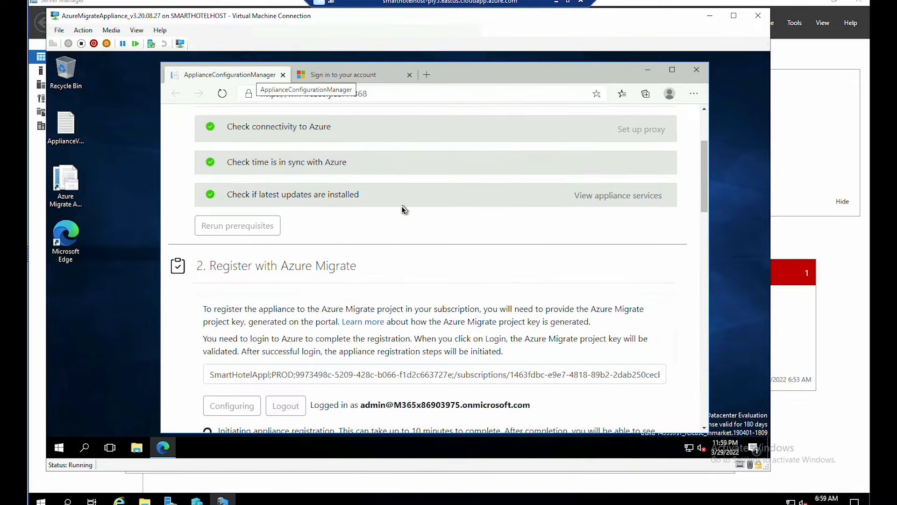
pyautogui.scroll(-1, 400, 259)
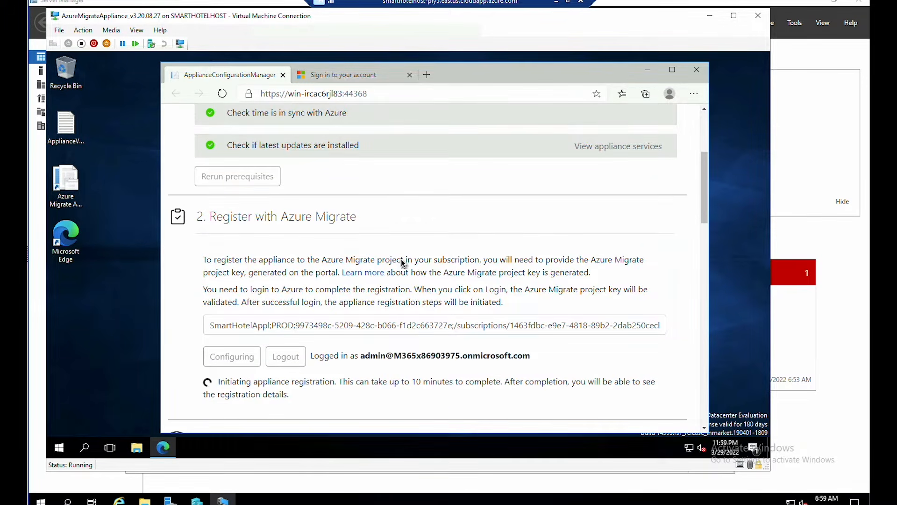
pyautogui.scroll(-1, 302, 341)
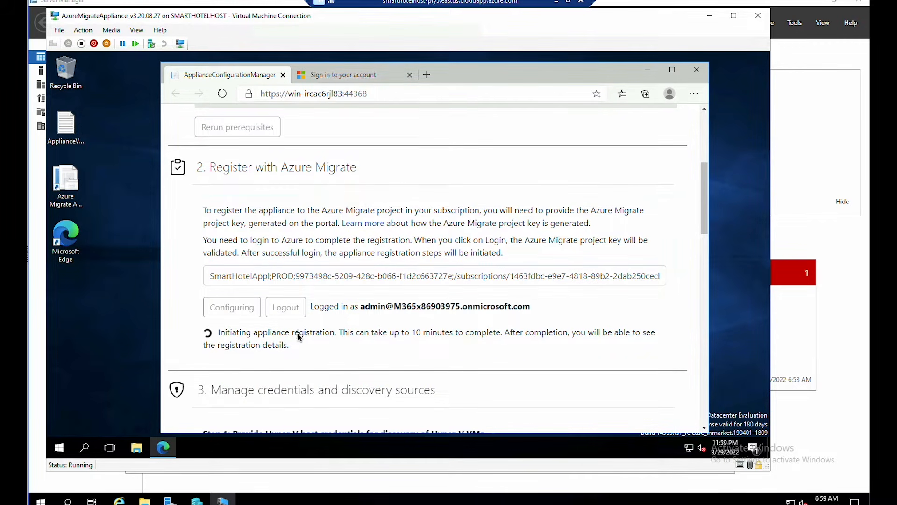
pyautogui.scroll(-1, 299, 334)
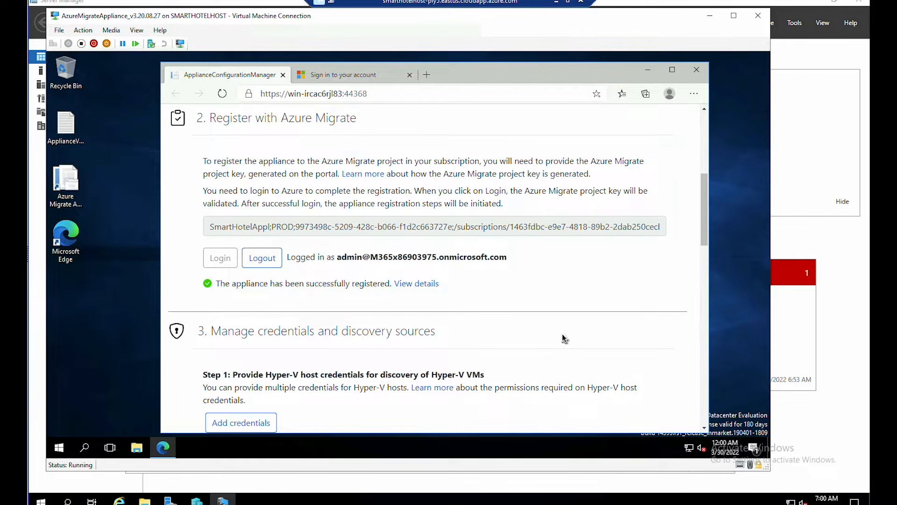
pyautogui.moveTo(701, 242); pyautogui.dragTo(701, 299)
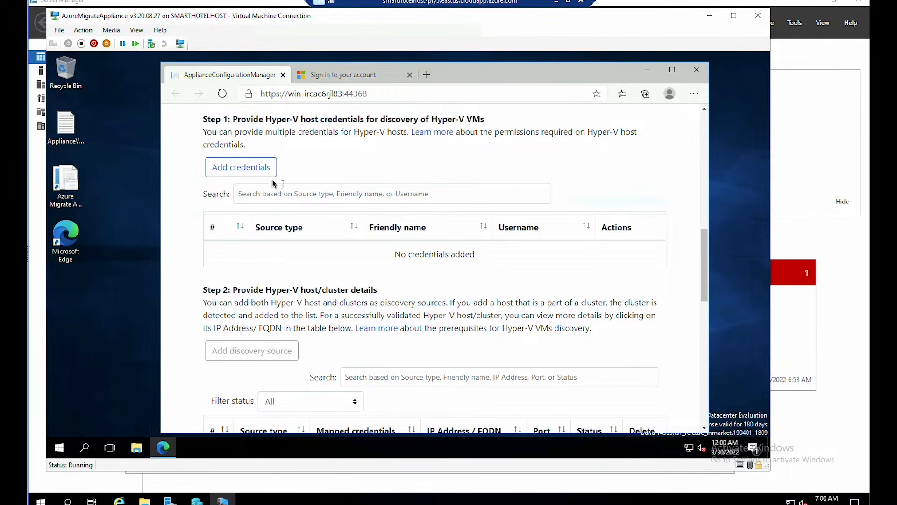
# - Add Hyper-V credential 'hostlogin' with username demouser and the host password, declining browser password saving
pyautogui.click(256, 167)
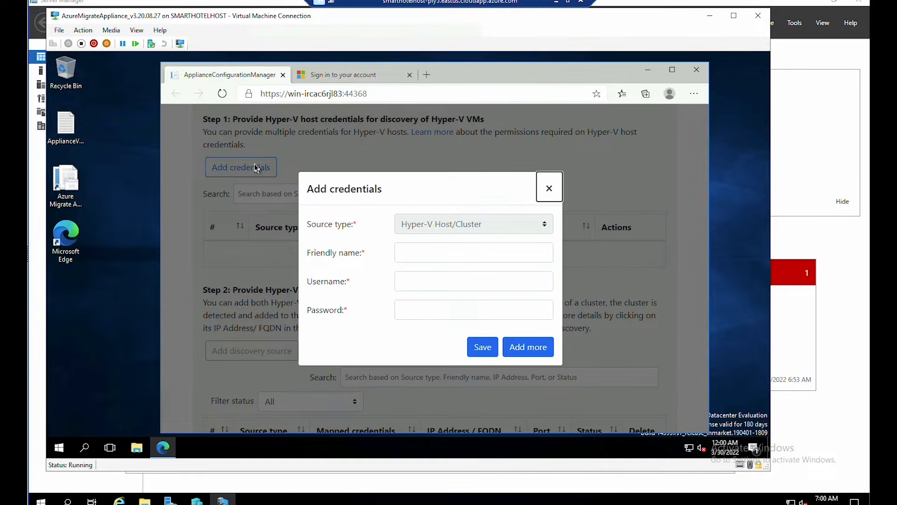
pyautogui.click(417, 256)
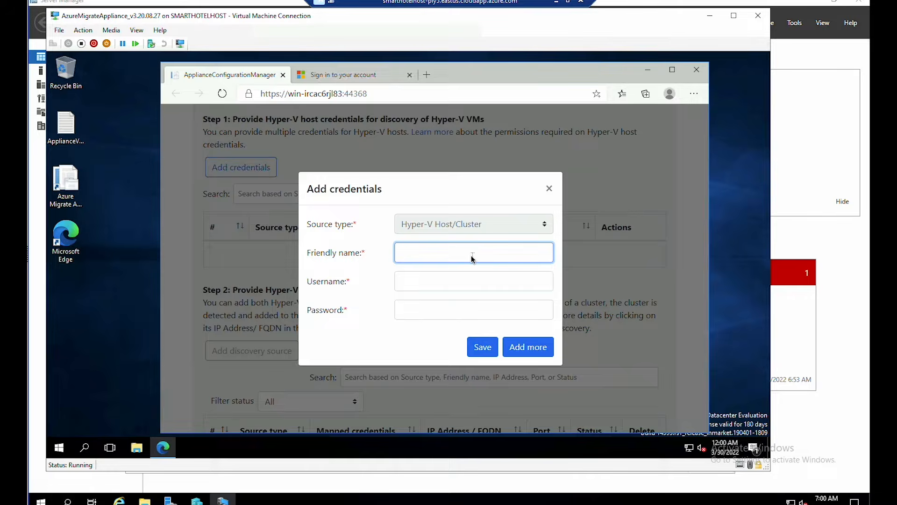
pyautogui.write('hostlogin')
pyautogui.click(420, 283)
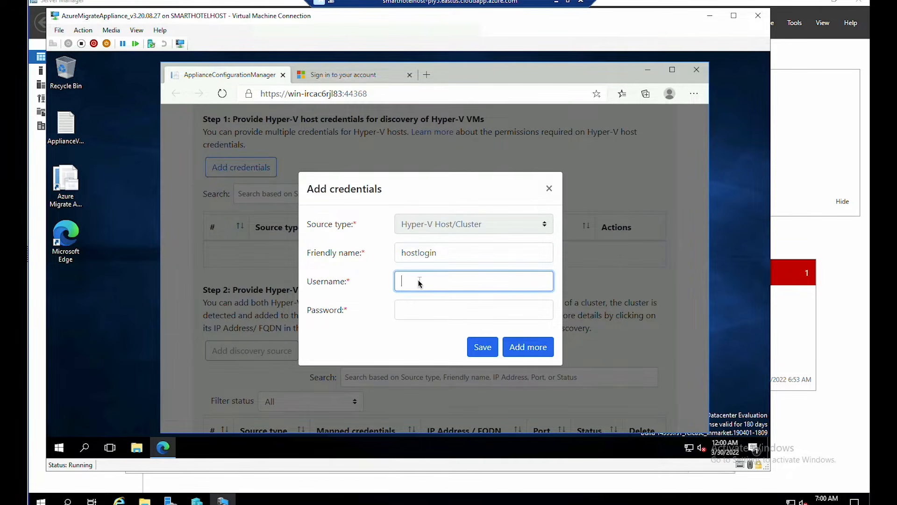
pyautogui.write('demouser')
pyautogui.press('Tab')
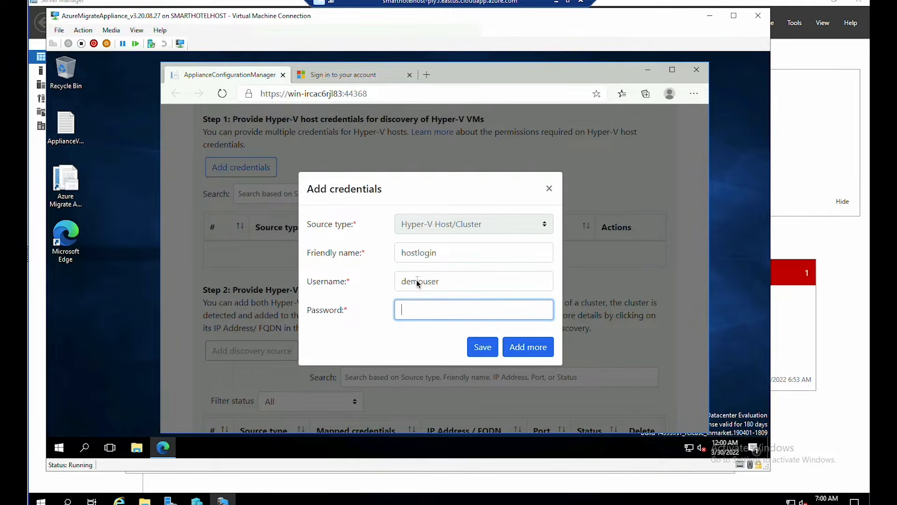
pyautogui.hotkey('ctrl', 'v')
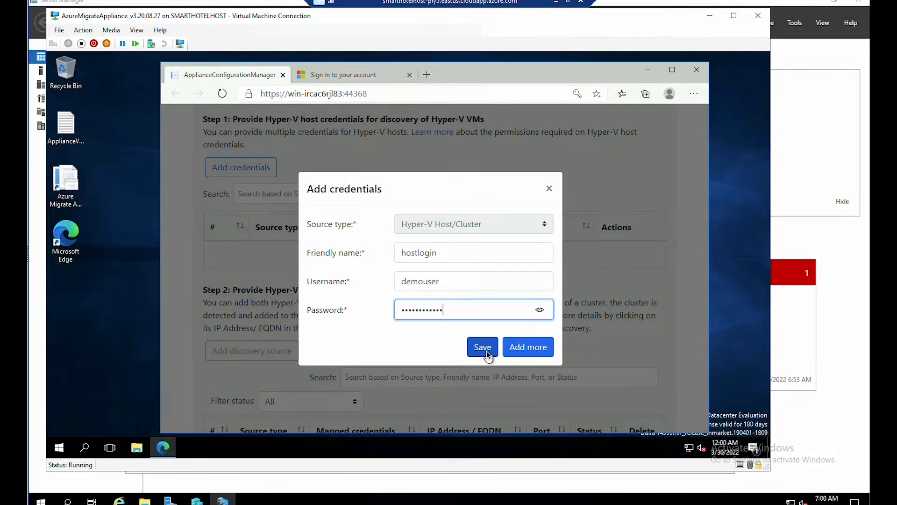
pyautogui.click(487, 352)
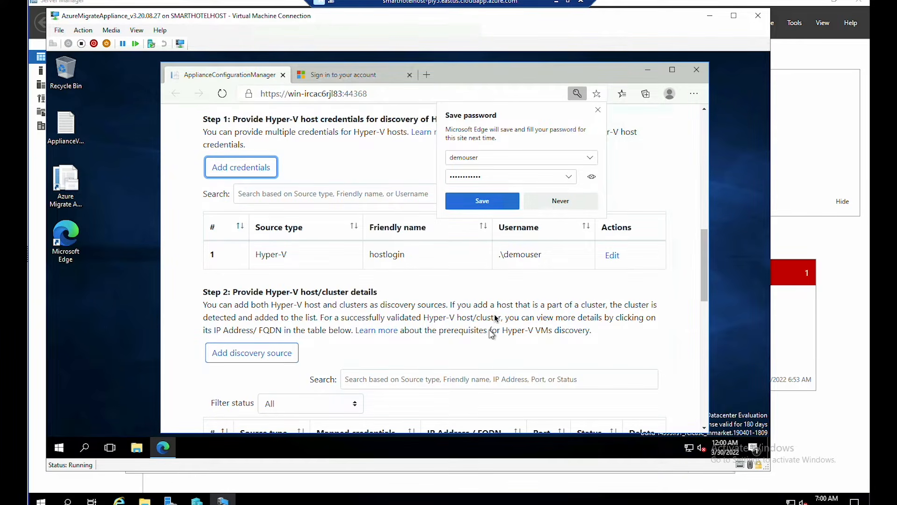
pyautogui.click(566, 202)
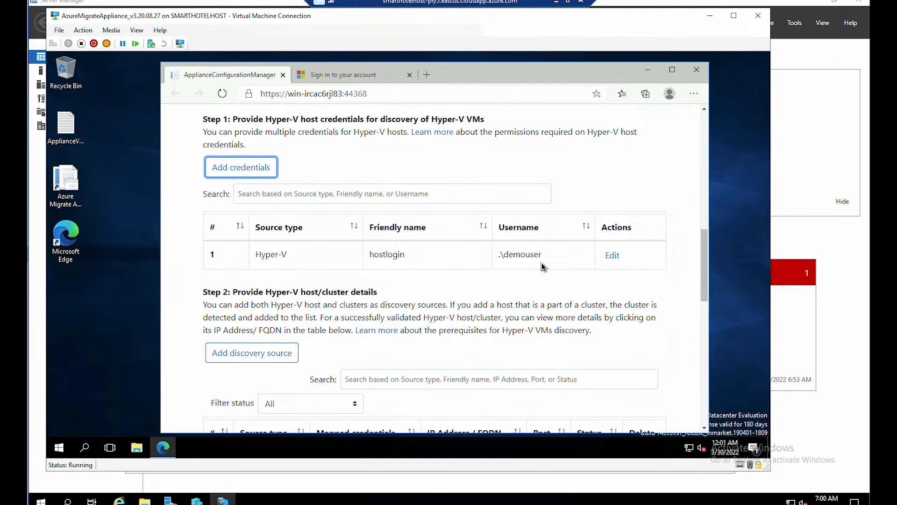
# - Add single discovery source SmartHotelHost mapped to hostlogin credentials and save it for validation
pyautogui.moveTo(705, 276); pyautogui.dragTo(705, 316)
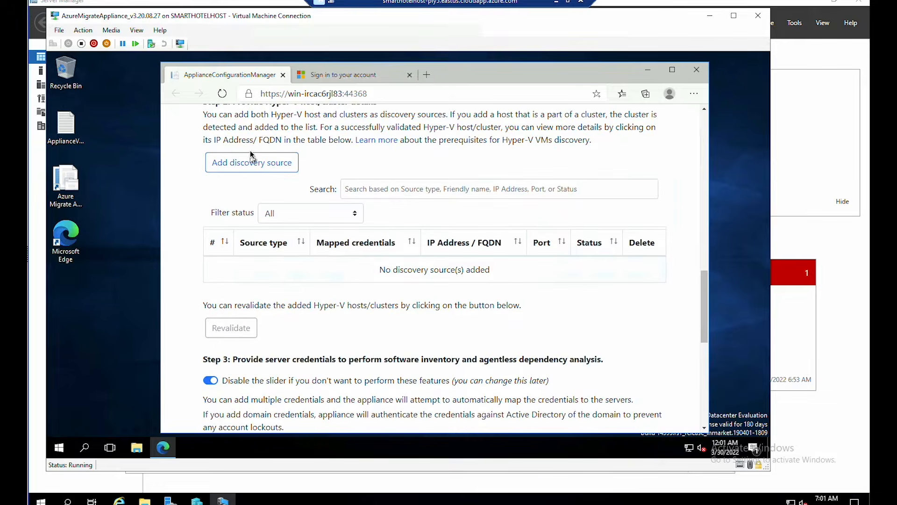
pyautogui.click(250, 165)
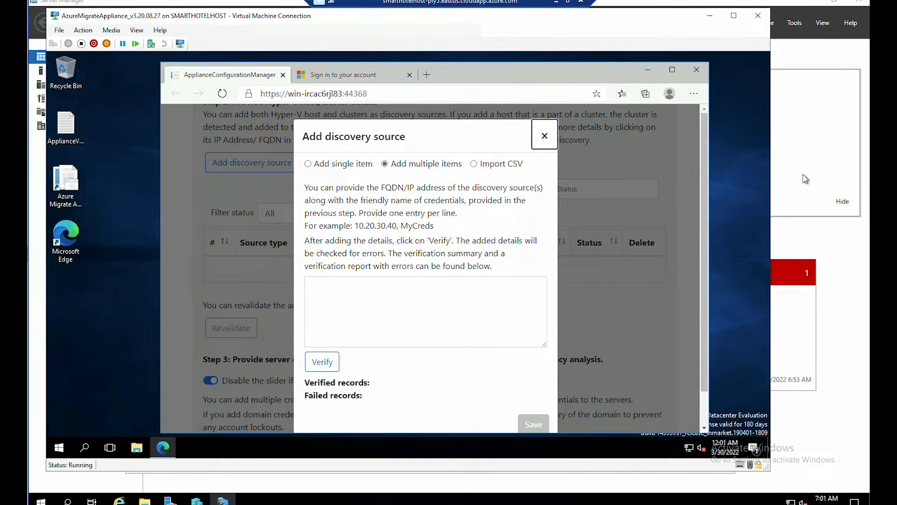
pyautogui.click(339, 164)
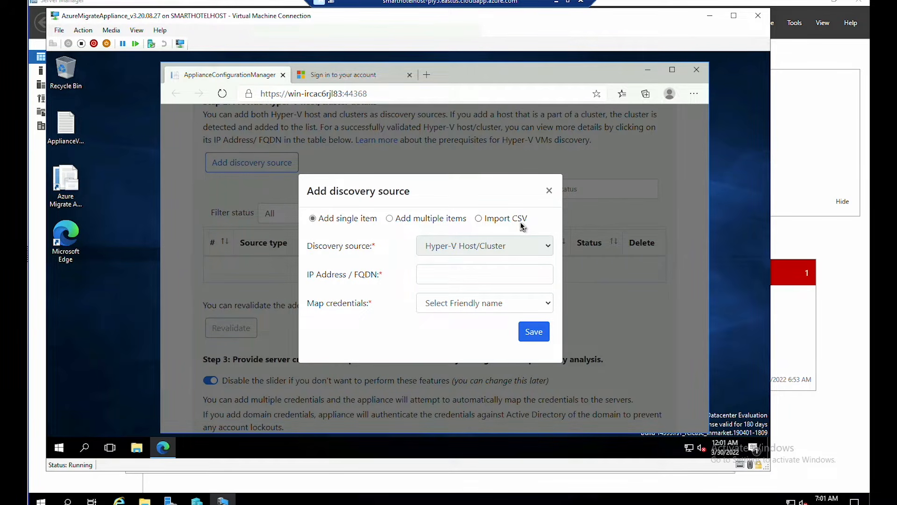
pyautogui.click(476, 280)
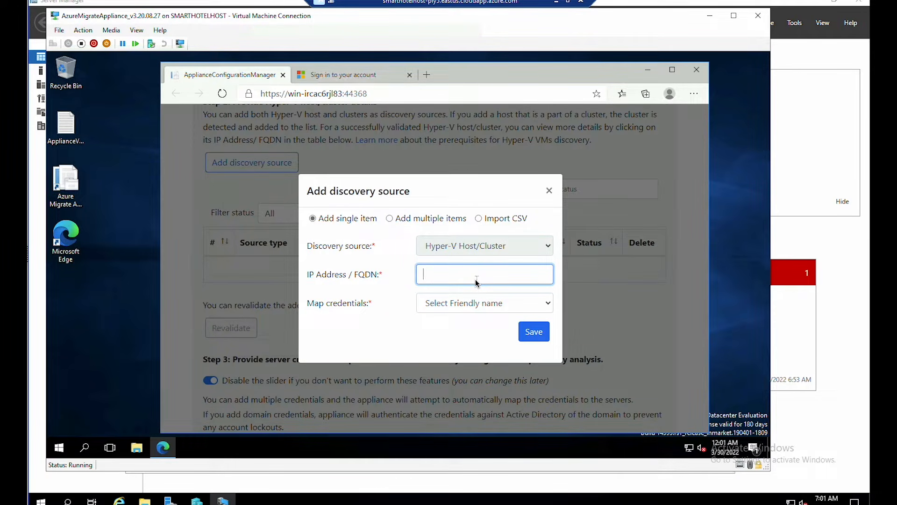
pyautogui.write('SmartHotelHost')
pyautogui.click(452, 302)
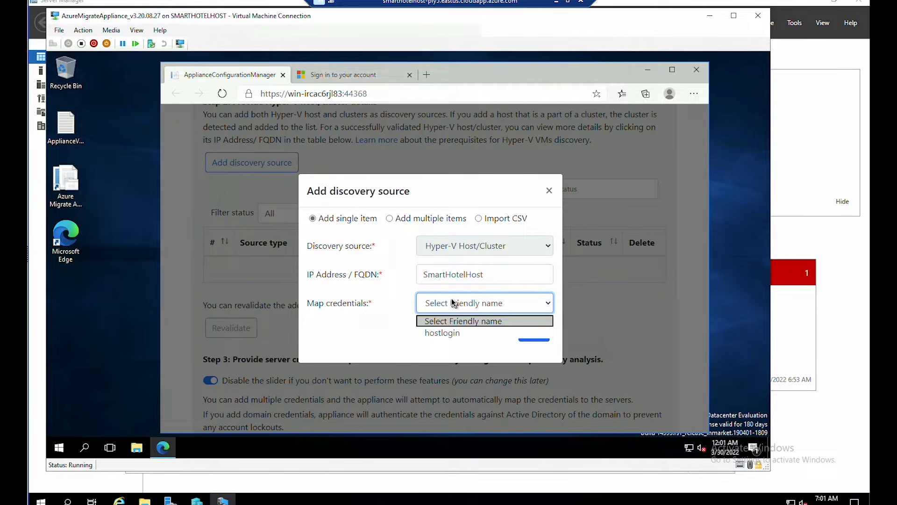
pyautogui.click(457, 334)
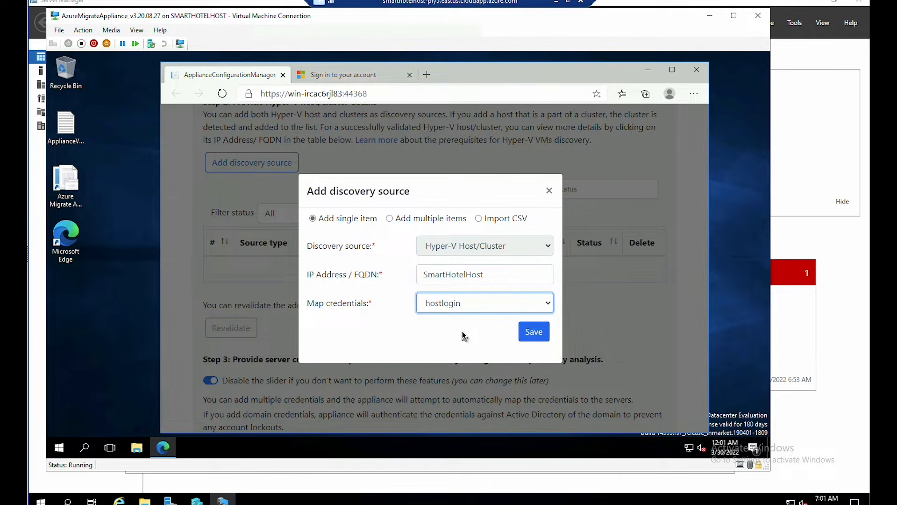
pyautogui.click(534, 333)
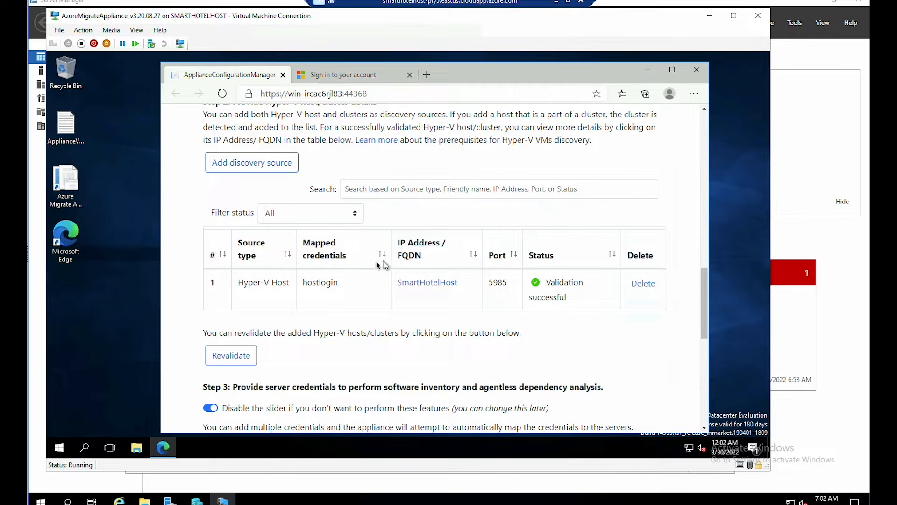
pyautogui.click(704, 309)
# - Start discovery of the SmartHotelHost Hyper-V host, then minimize the remote session
pyautogui.moveTo(706, 311); pyautogui.dragTo(699, 407)
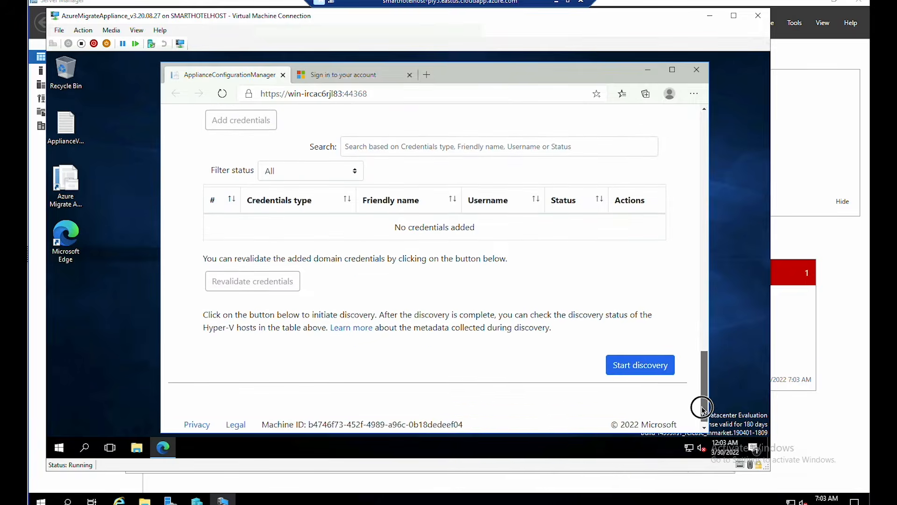
pyautogui.click(642, 359)
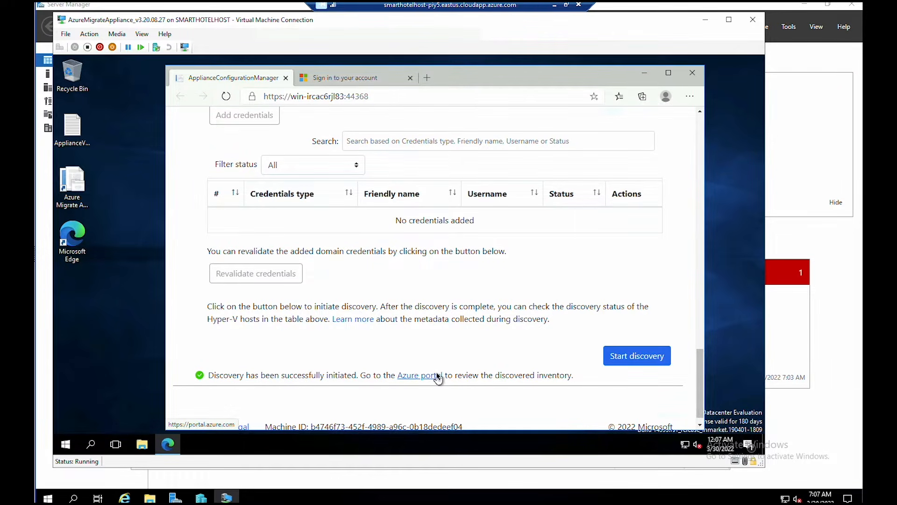
pyautogui.click(554, 8)
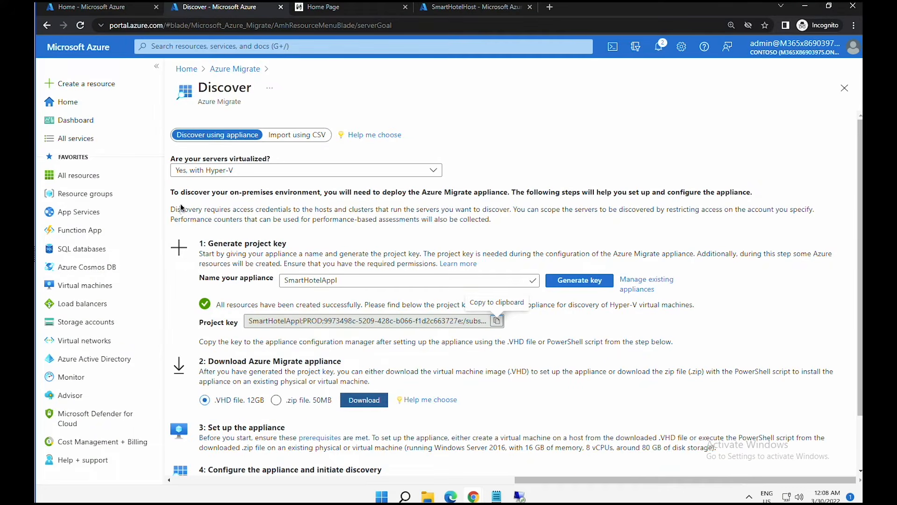
# - Go back to the Azure Migrate servers overview and refresh it to show 5 discovered servers
pyautogui.click(239, 69)
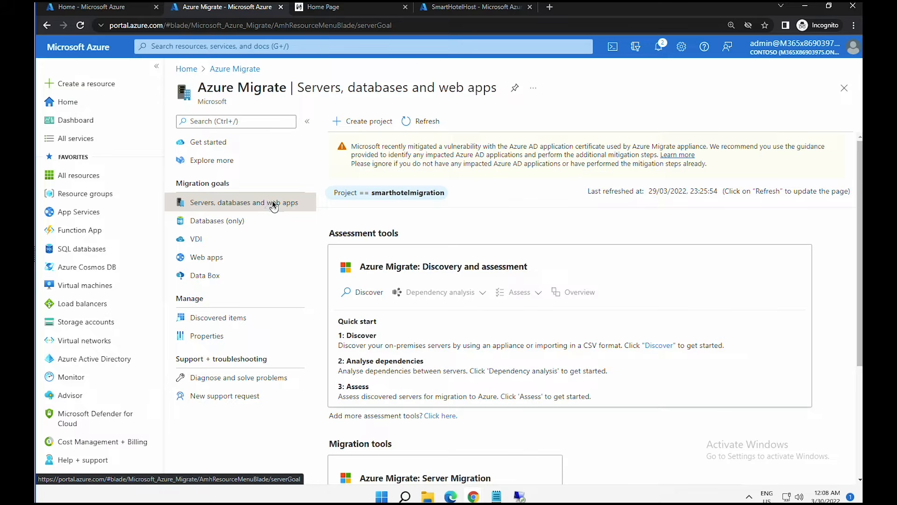
pyautogui.click(420, 123)
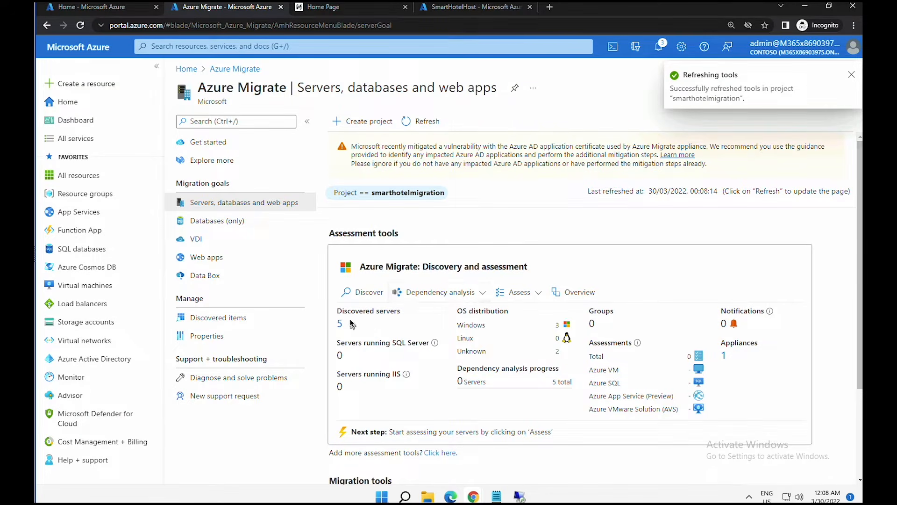
pyautogui.moveTo(340, 313); pyautogui.dragTo(393, 326)
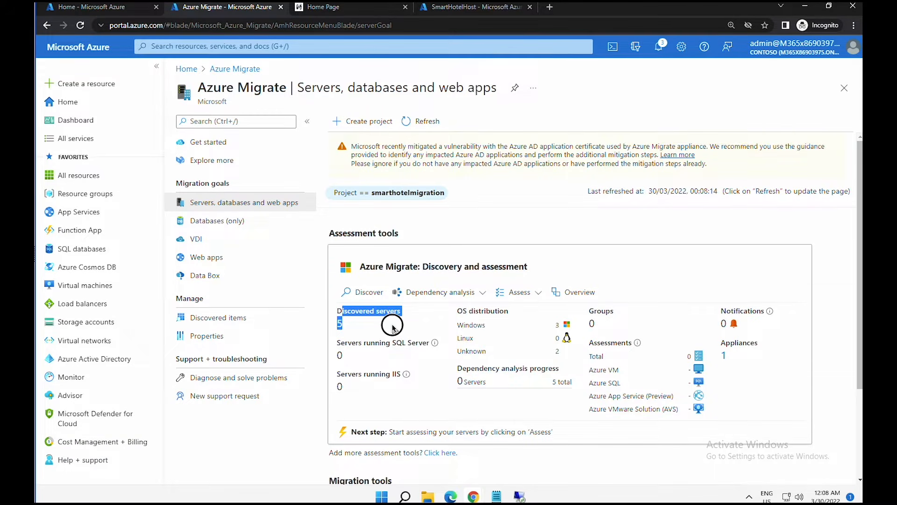
# - Highlight the Discovered servers count of 5, then bring up the Assess assessment types
pyautogui.click(390, 326)
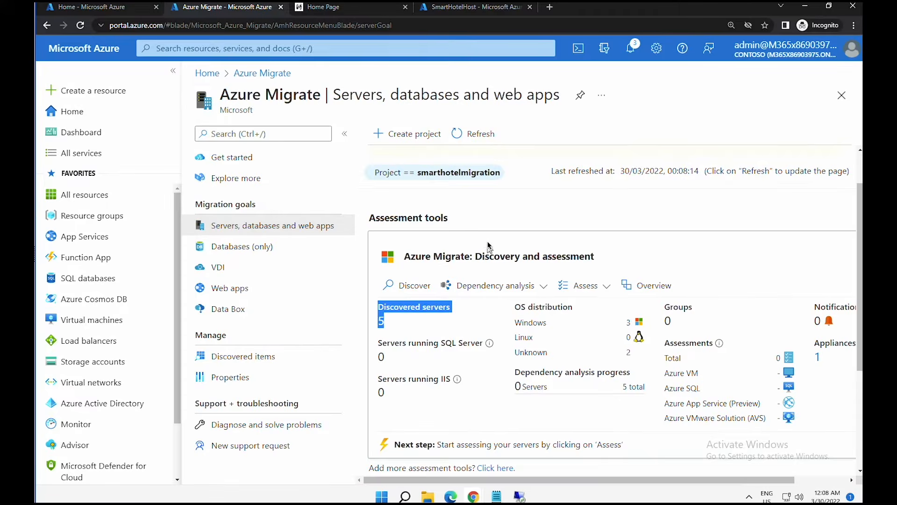
pyautogui.click(404, 323)
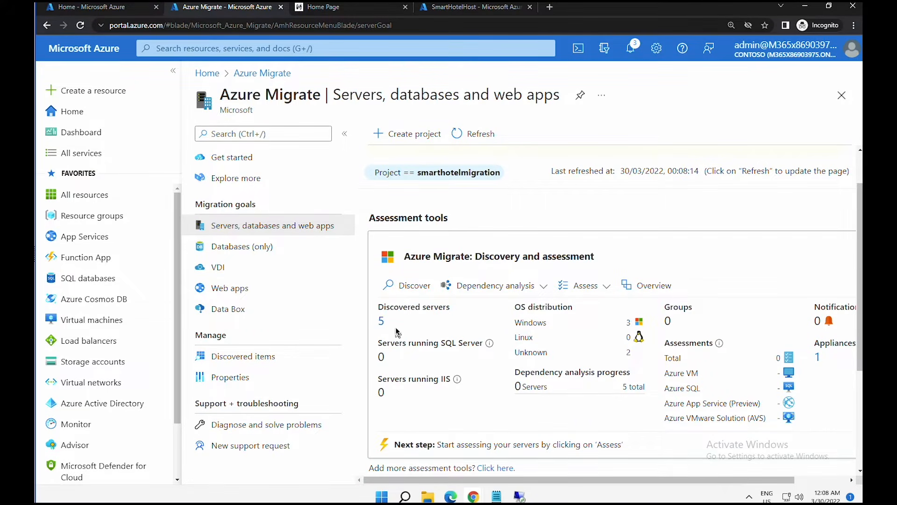
pyautogui.moveTo(378, 307); pyautogui.dragTo(470, 322)
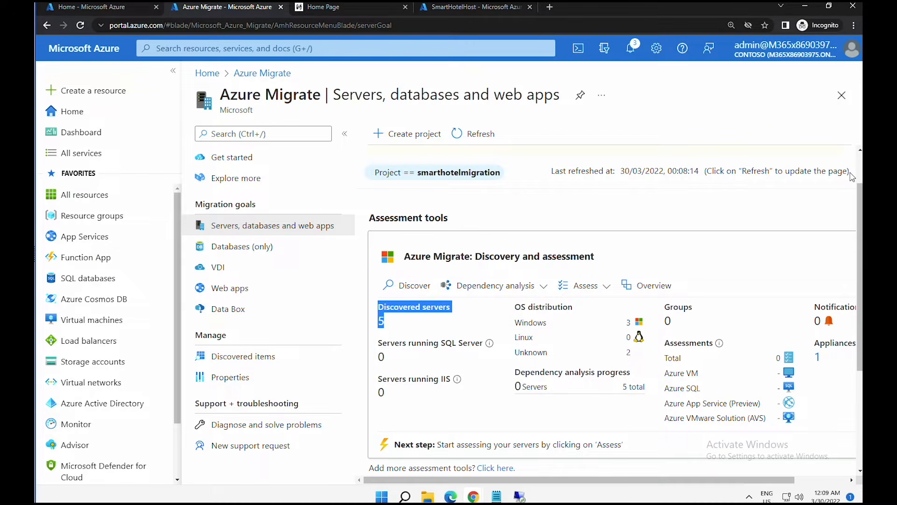
pyautogui.click(430, 325)
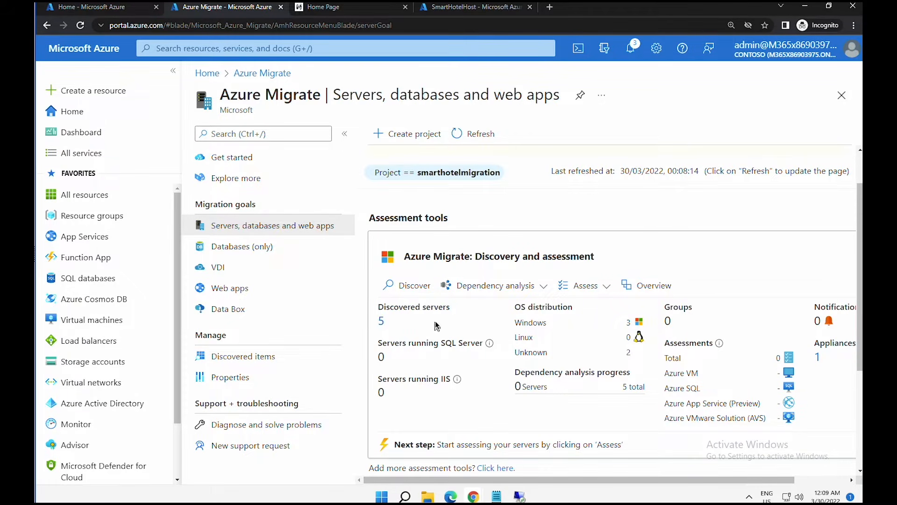
pyautogui.click(604, 286)
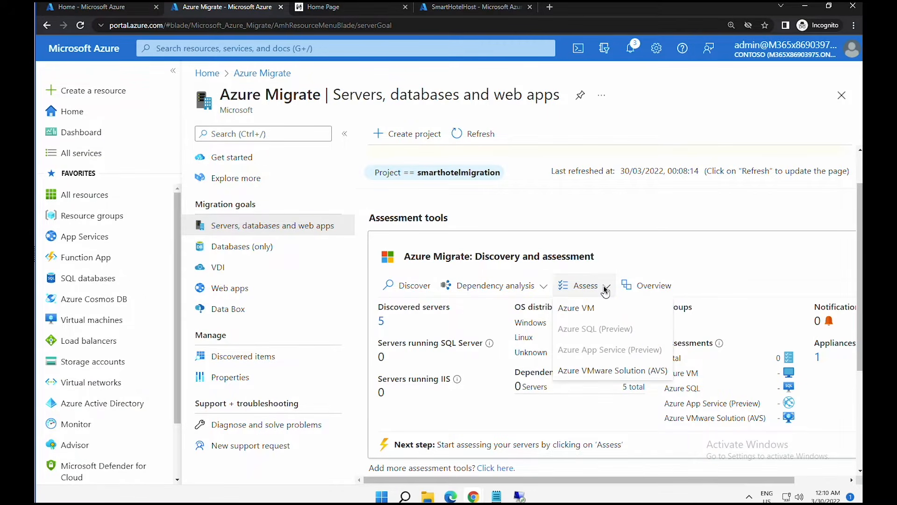
# - Start an Azure VM assessment of appliance-discovered servers and open Assessment settings for editing
pyautogui.click(584, 307)
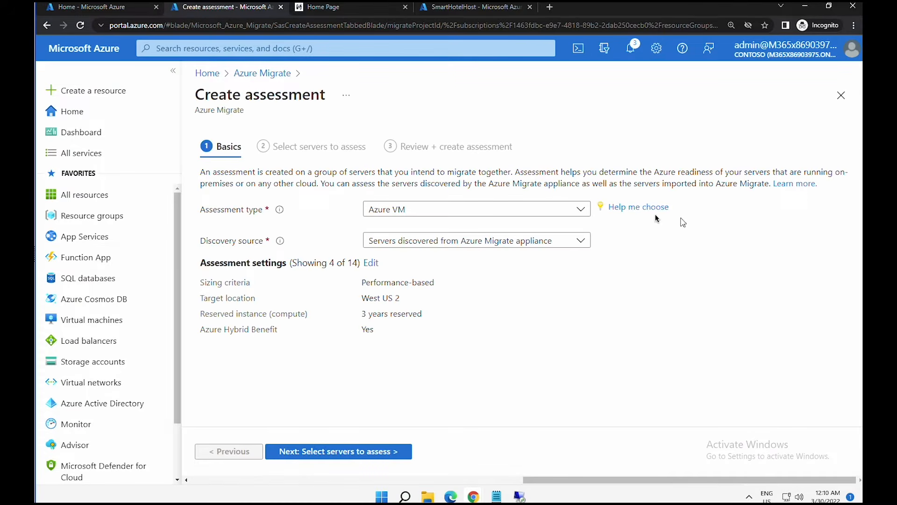
pyautogui.click(482, 212)
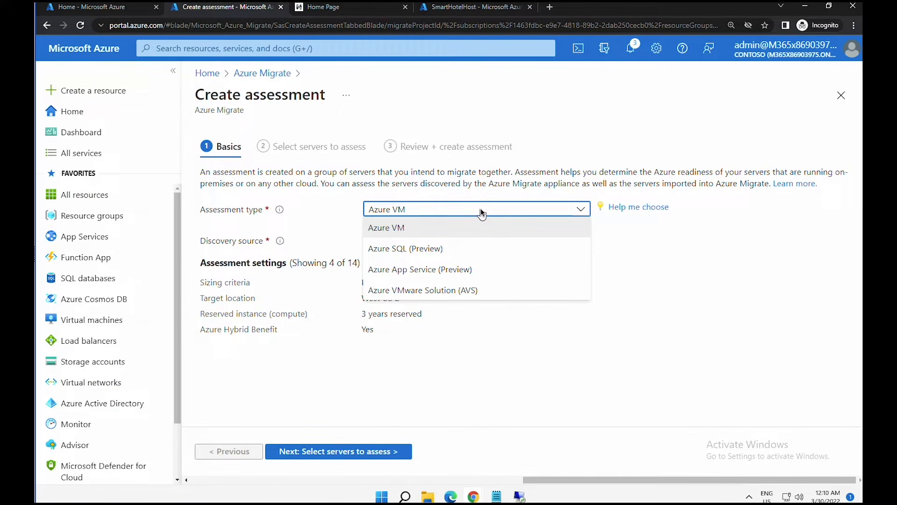
pyautogui.click(480, 208)
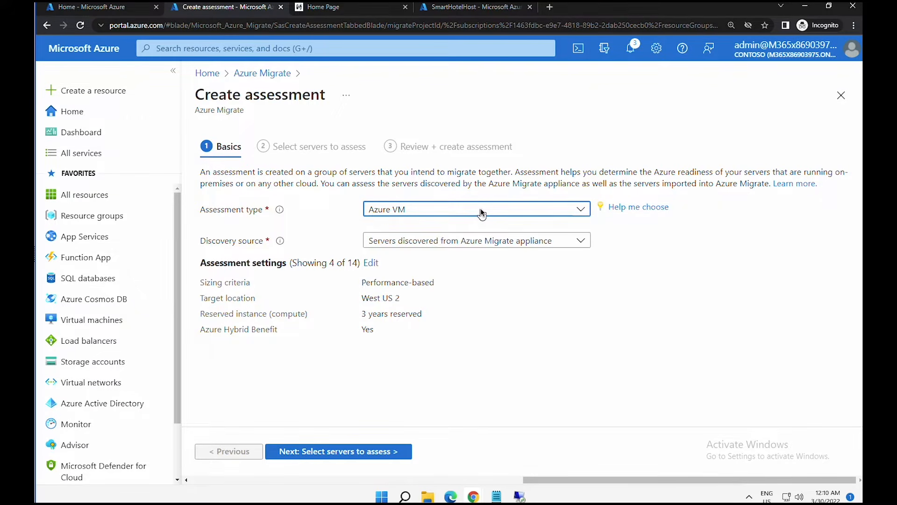
pyautogui.click(465, 242)
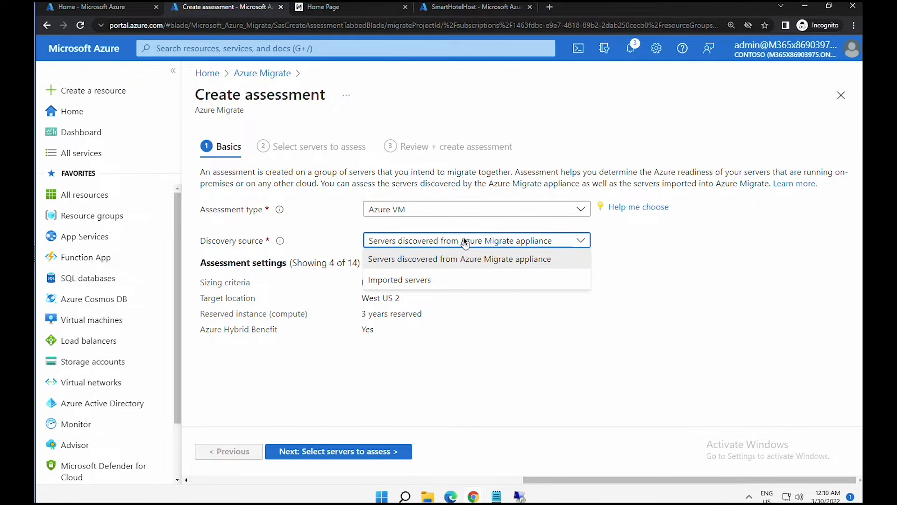
pyautogui.click(504, 242)
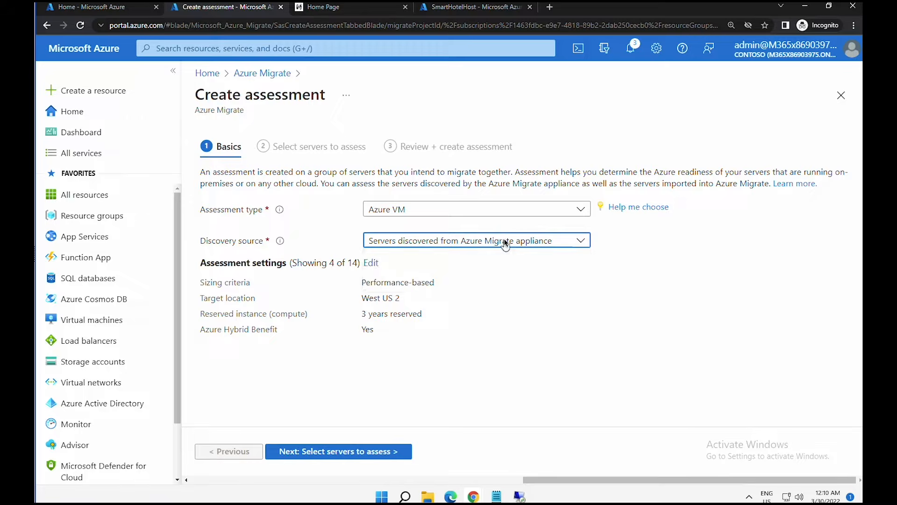
pyautogui.click(370, 263)
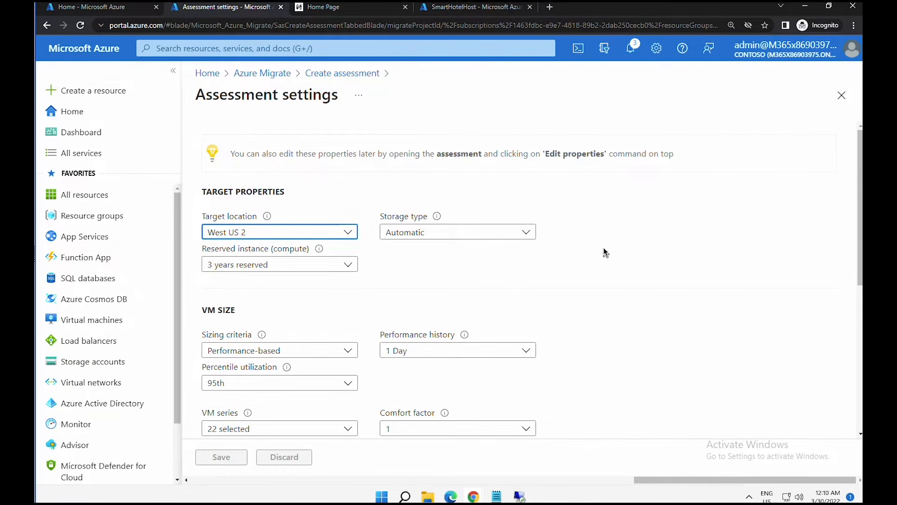
# - Change percentile utilization from 95th to 99th and save the assessment settings
pyautogui.click(660, 243)
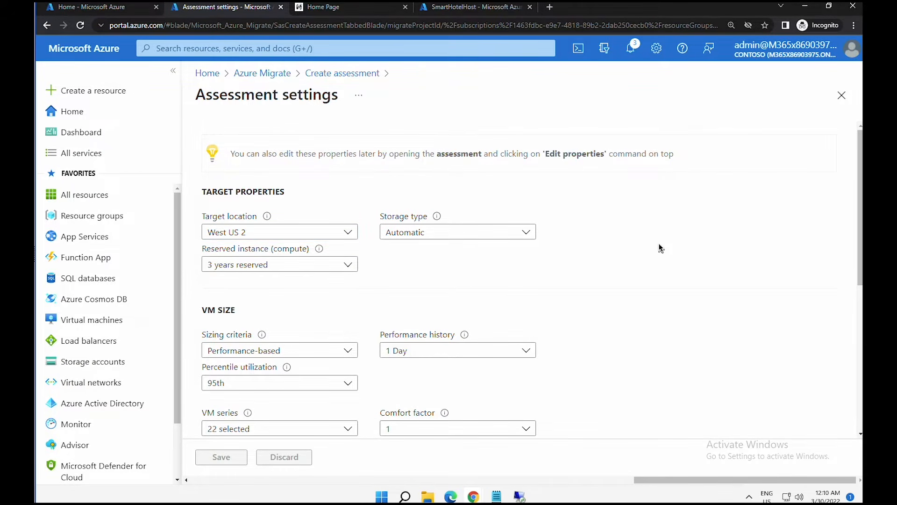
pyautogui.scroll(-1, 660, 248)
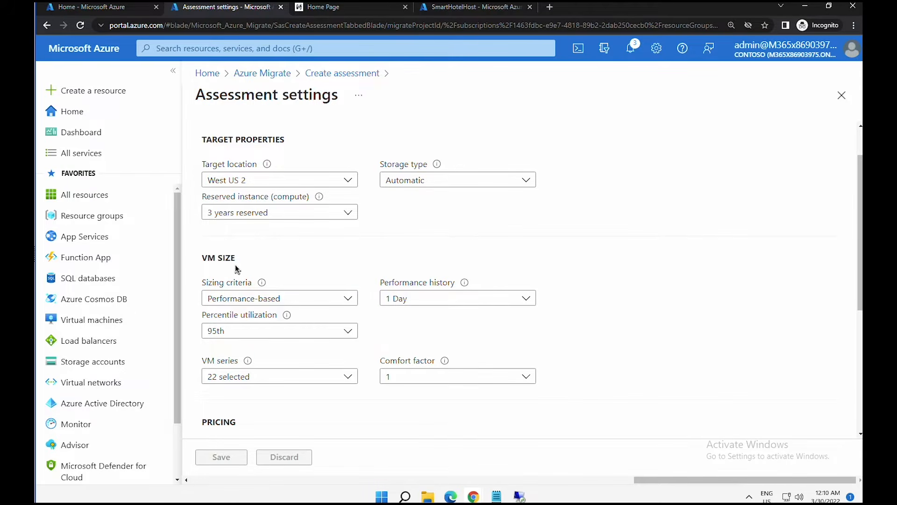
pyautogui.click(230, 333)
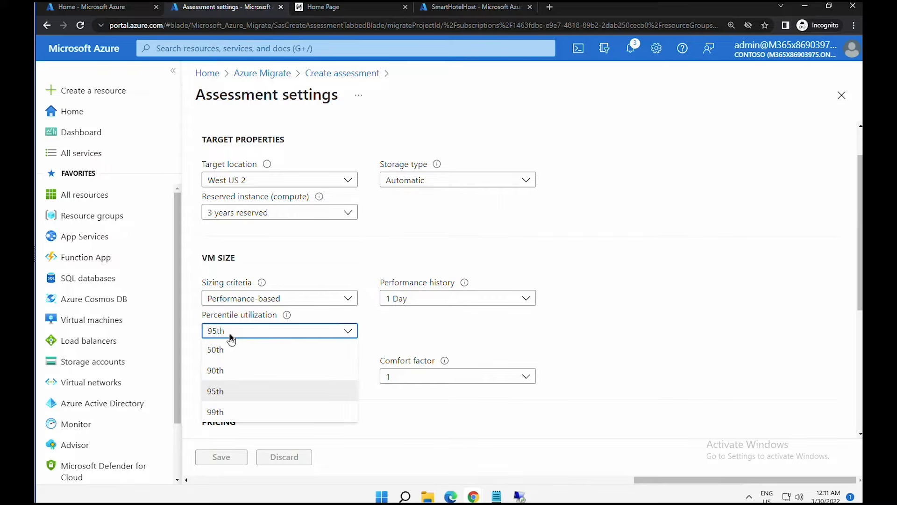
pyautogui.click(248, 412)
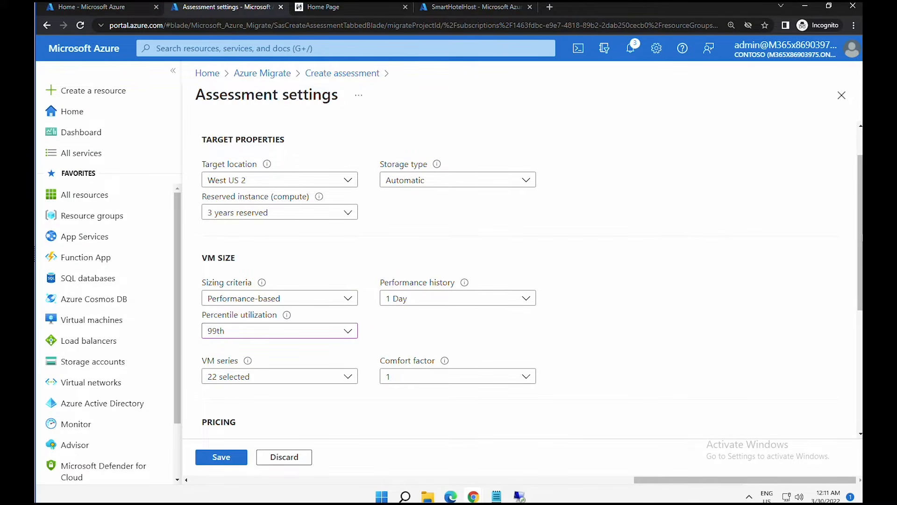
pyautogui.moveTo(861, 236); pyautogui.dragTo(859, 424)
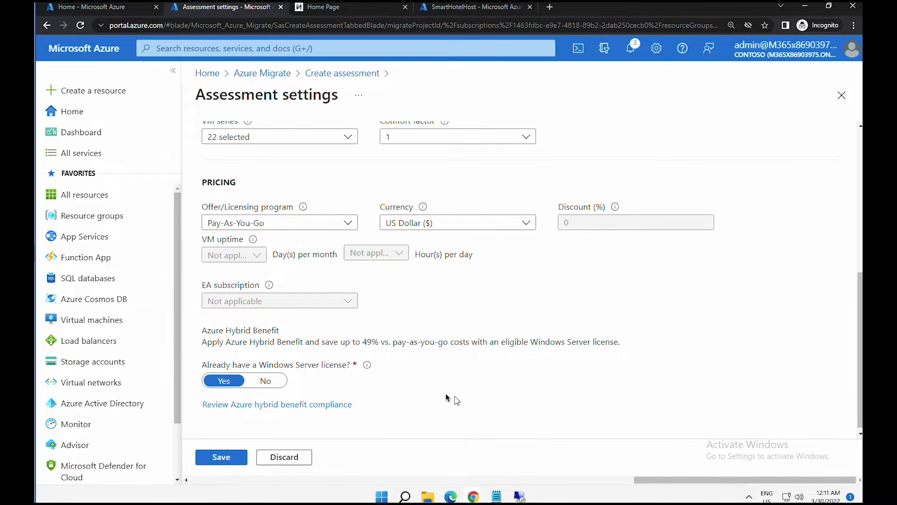
pyautogui.click(243, 453)
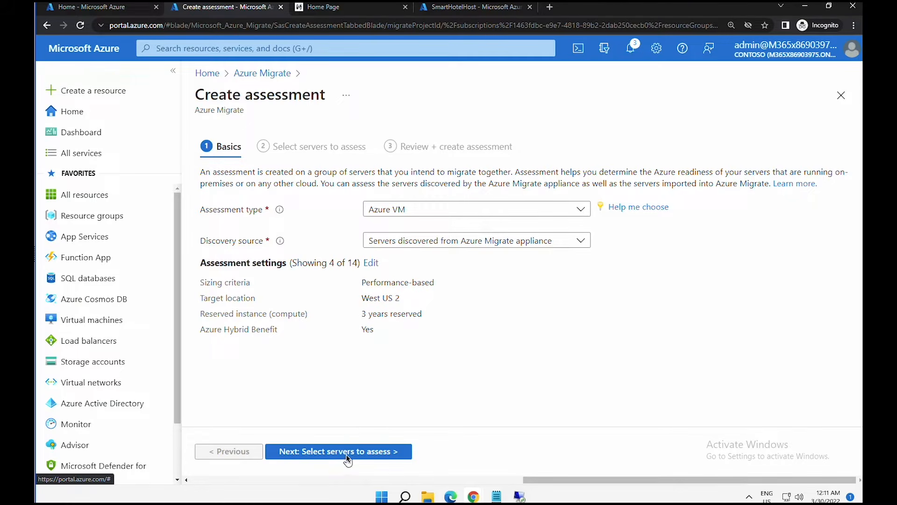
# - Select smarthotelSQL1, smarthotelweb1, smarthotelweb2 and UbuntuWAF as the servers to assess
pyautogui.click(347, 453)
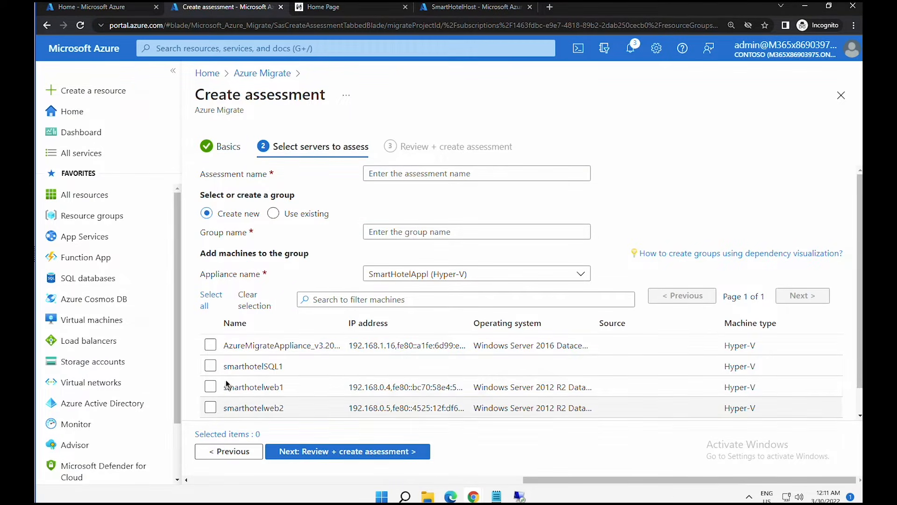
pyautogui.moveTo(229, 344); pyautogui.dragTo(325, 347)
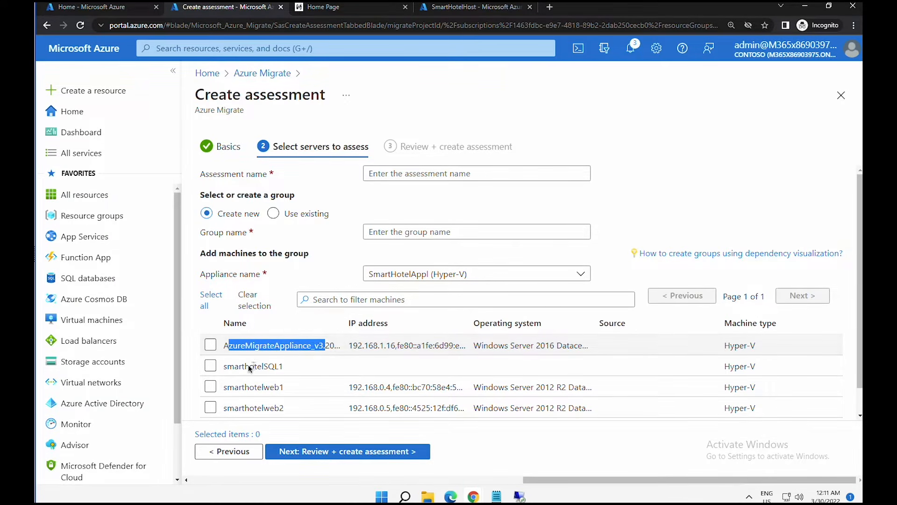
pyautogui.click(210, 366)
pyautogui.click(211, 387)
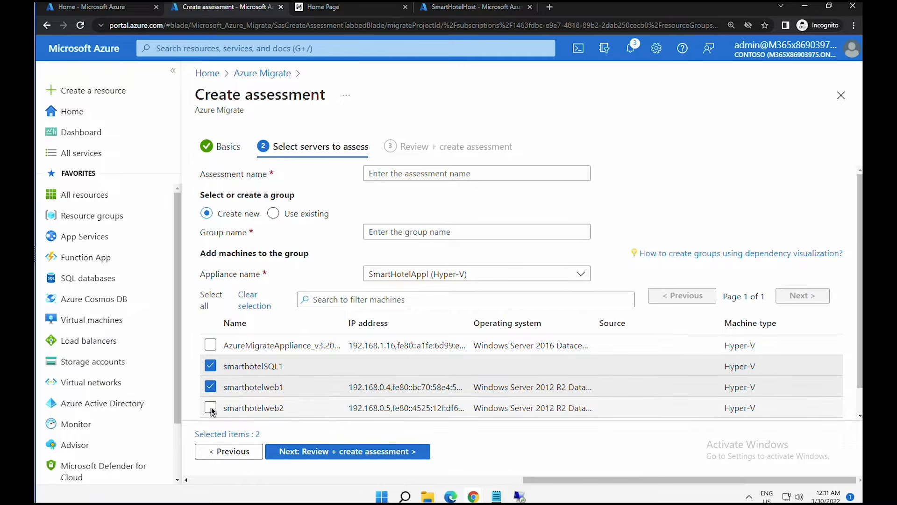
pyautogui.click(210, 407)
pyautogui.scroll(-1, 240, 400)
pyautogui.click(239, 400)
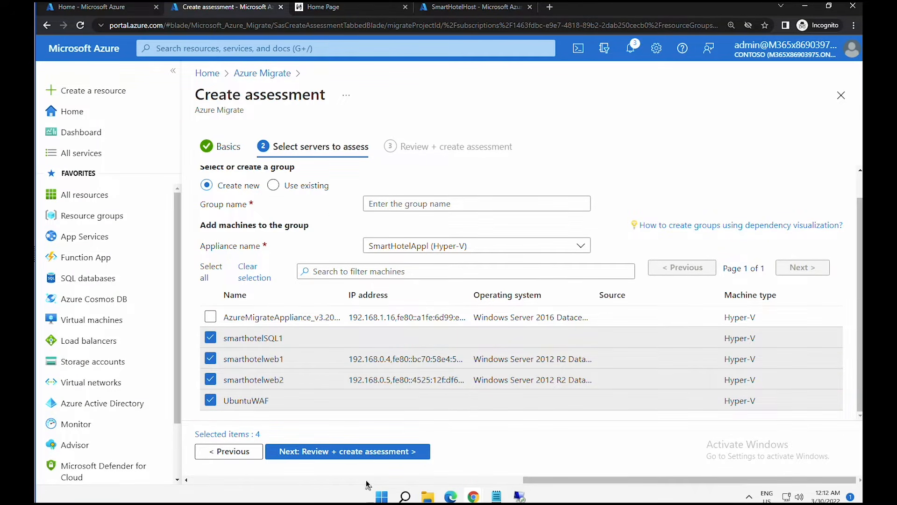
pyautogui.click(378, 454)
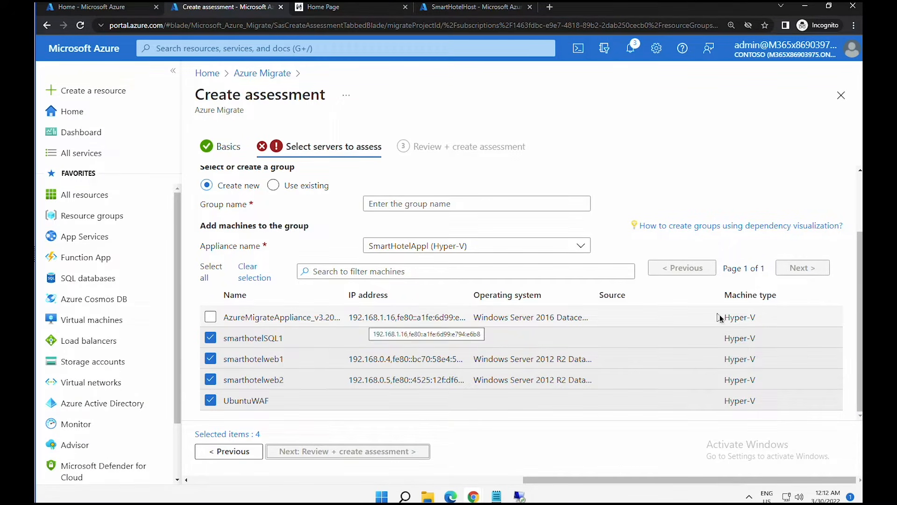
# - Name the assessment SmatHotelAssessment and the new group SmartHotel VMS, then proceed to review
pyautogui.moveTo(858, 369); pyautogui.dragTo(859, 285)
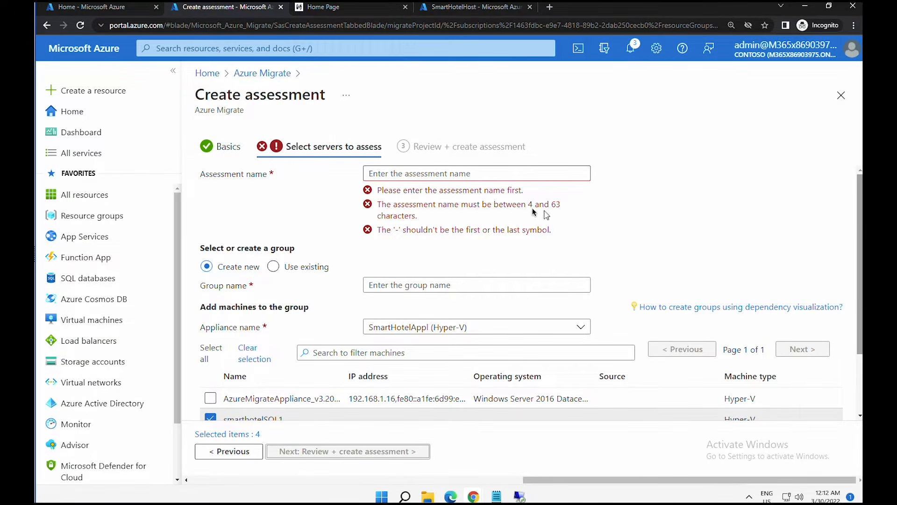
pyautogui.click(477, 176)
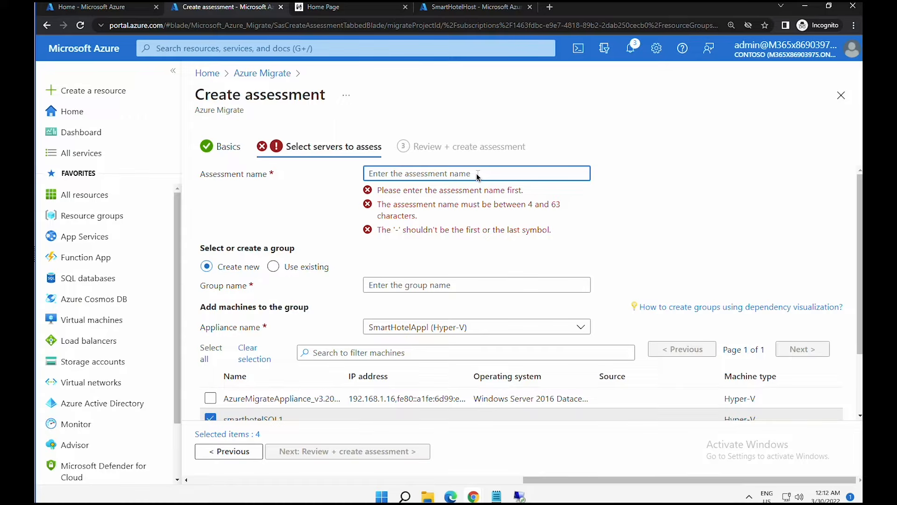
pyautogui.write('SmatHotelAssessment')
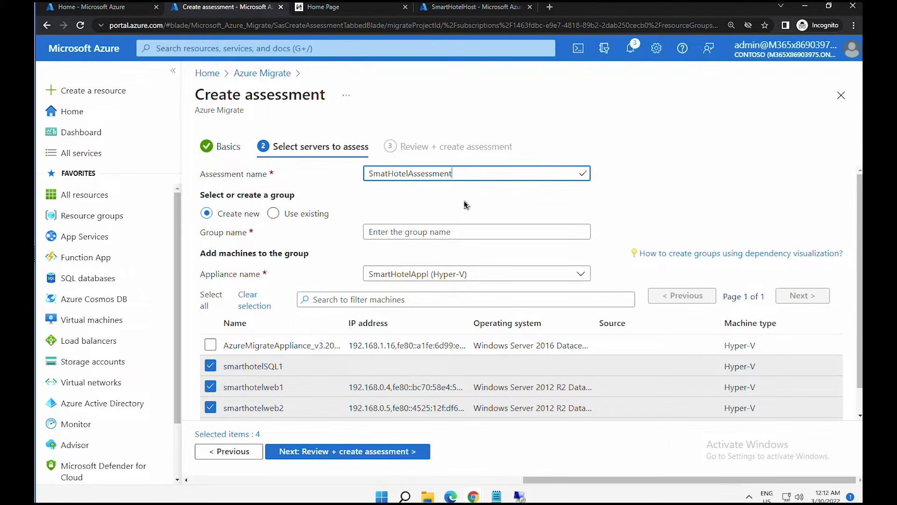
pyautogui.click(432, 235)
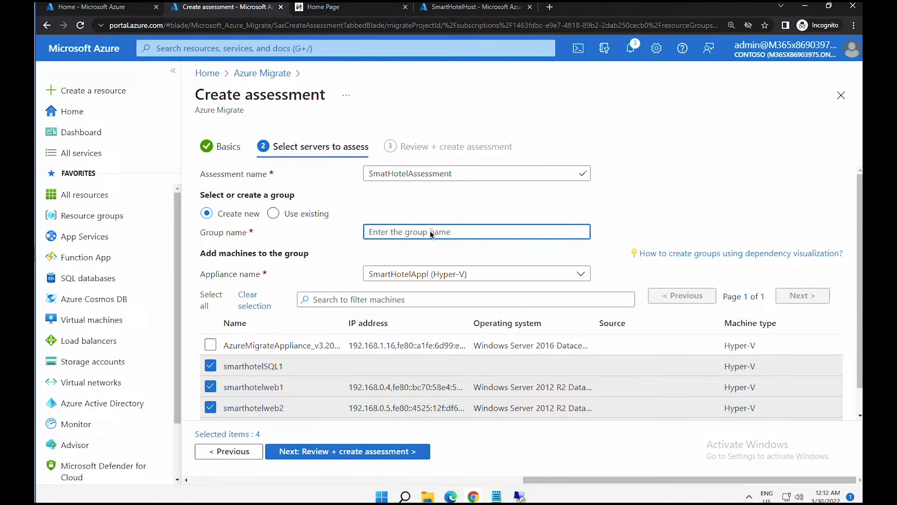
pyautogui.write('SmartHotel VMS')
pyautogui.click(317, 451)
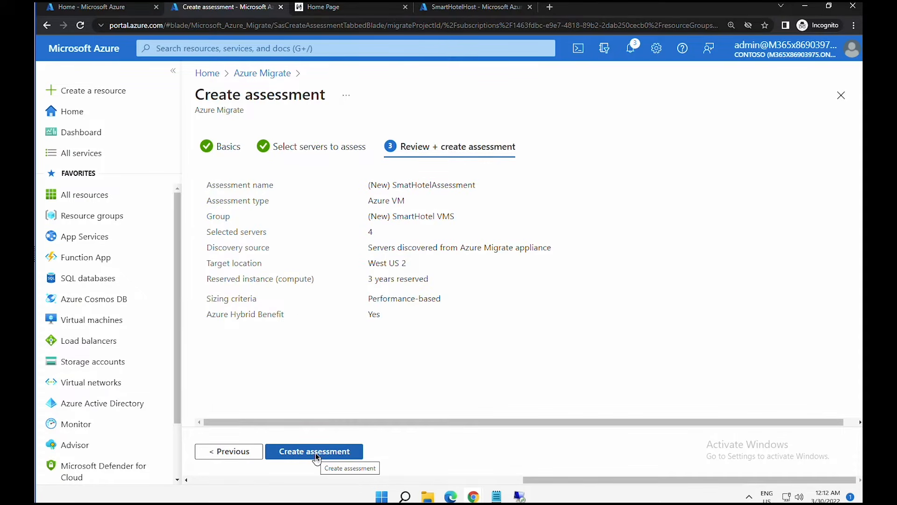
# - Create the assessment and refresh Azure Migrate to show 1 group and 1 Azure VM assessment
pyautogui.click(315, 452)
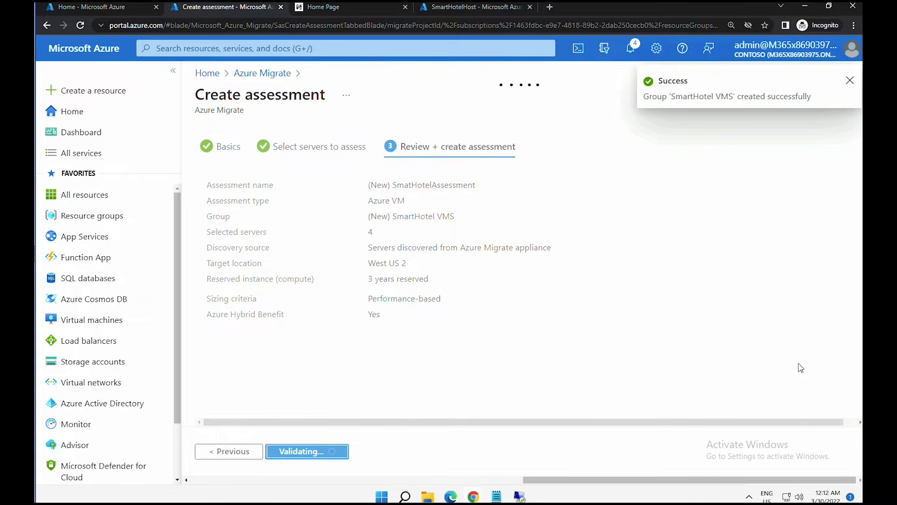
pyautogui.moveTo(673, 478); pyautogui.dragTo(735, 473)
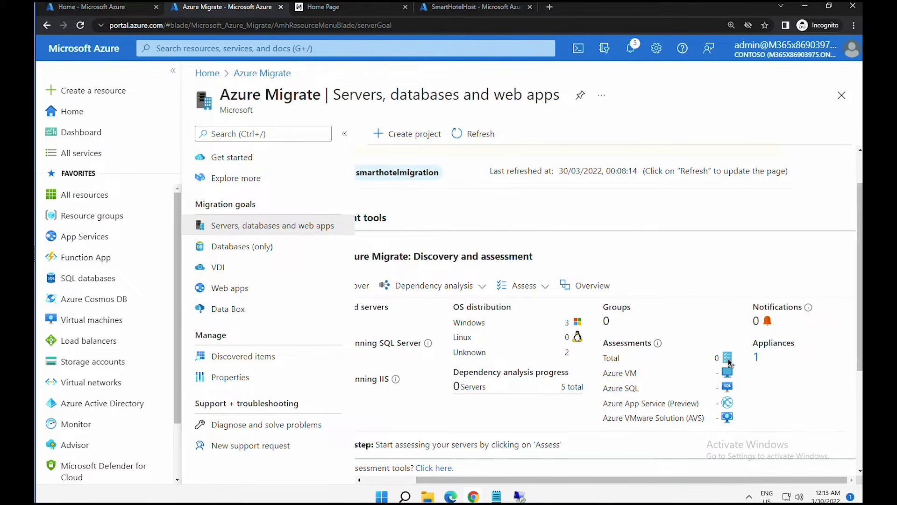
pyautogui.click(473, 136)
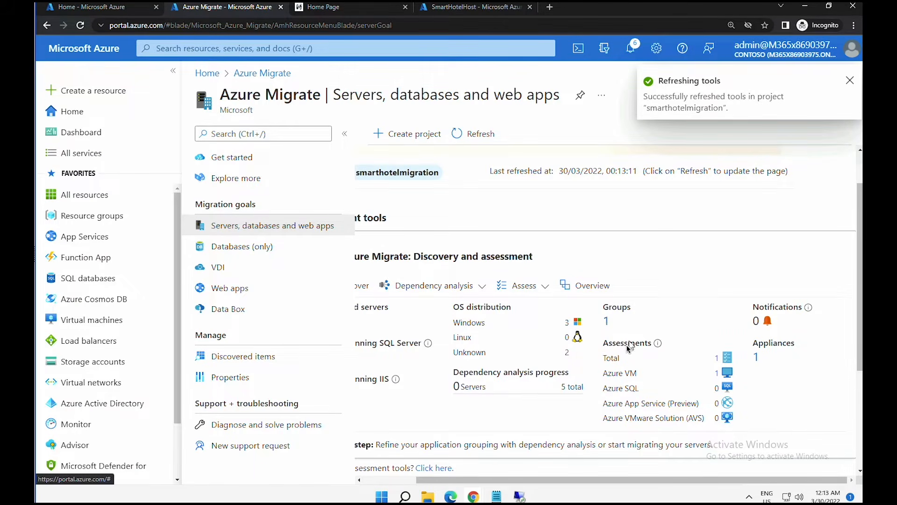
# - Open SmatHotelAssessment from the assessments list to view its readiness and 105.5 USD cost charts
pyautogui.click(718, 359)
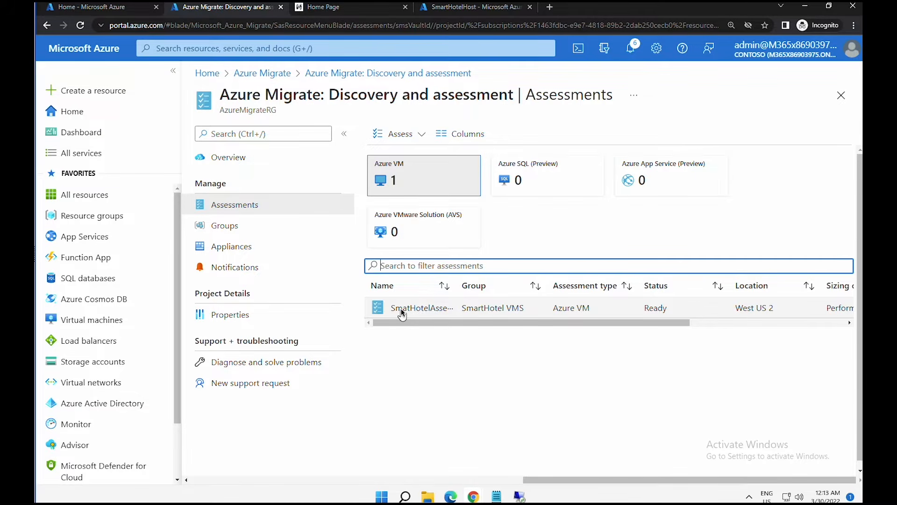
pyautogui.click(425, 306)
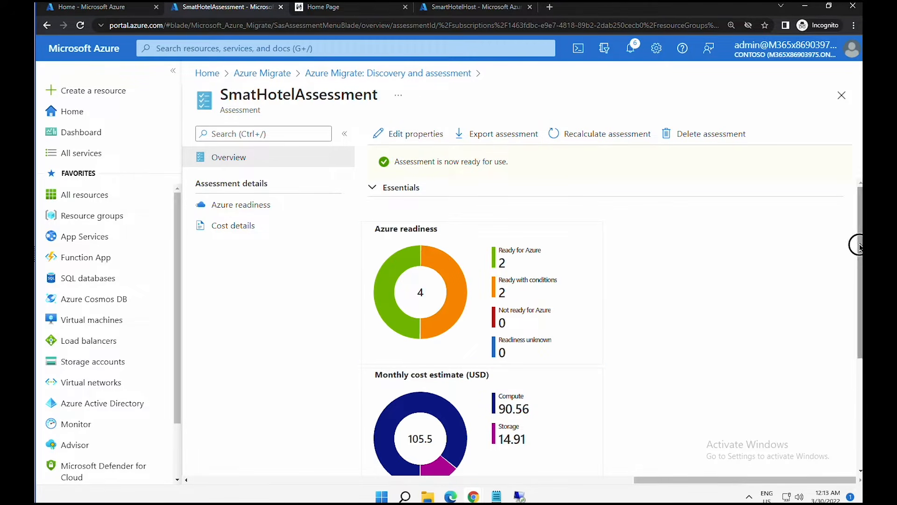
pyautogui.moveTo(858, 249); pyautogui.dragTo(858, 275)
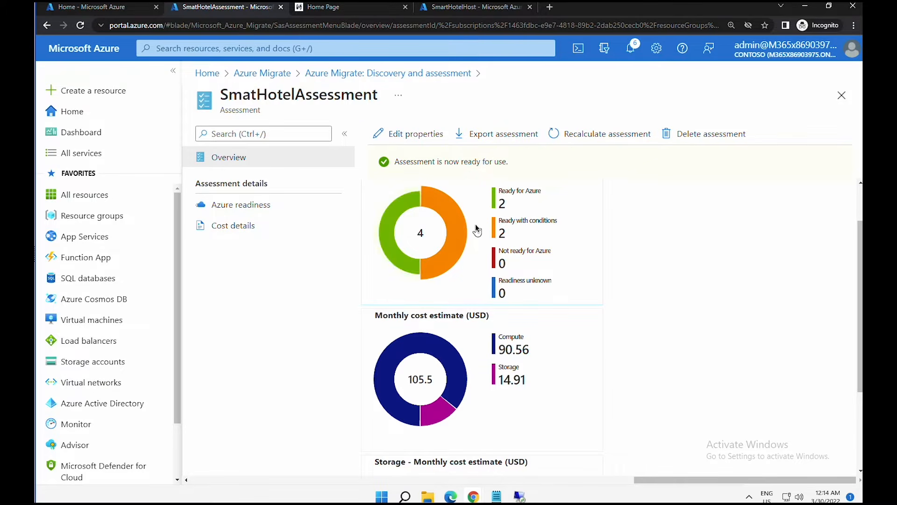
# - Open Azure readiness details showing smarthotelweb1/web2 Ready and smarthotelSQL1/UbuntuWAF as Unknown OS
pyautogui.click(523, 225)
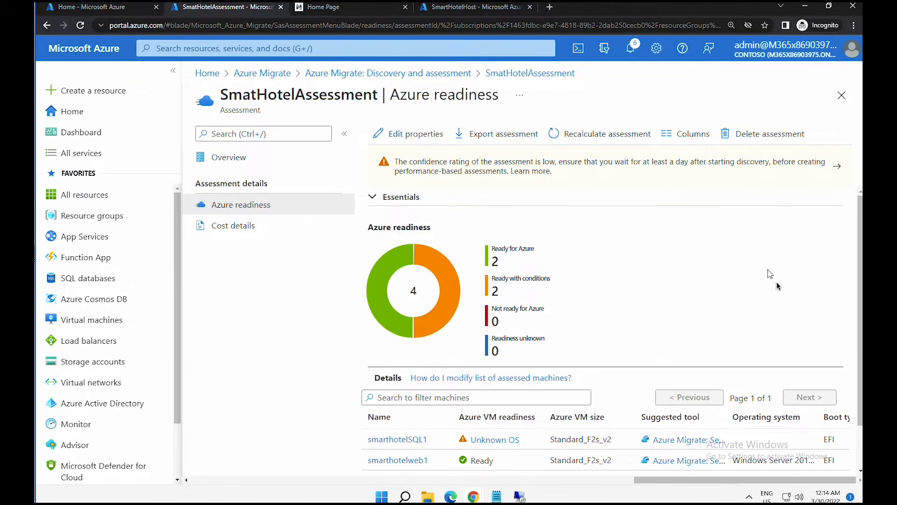
pyautogui.moveTo(858, 301); pyautogui.dragTo(859, 467)
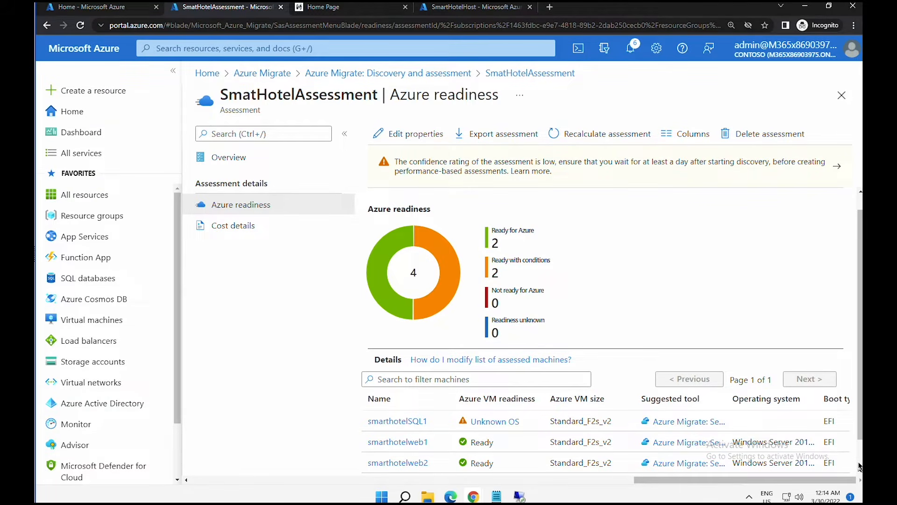
pyautogui.click(859, 462)
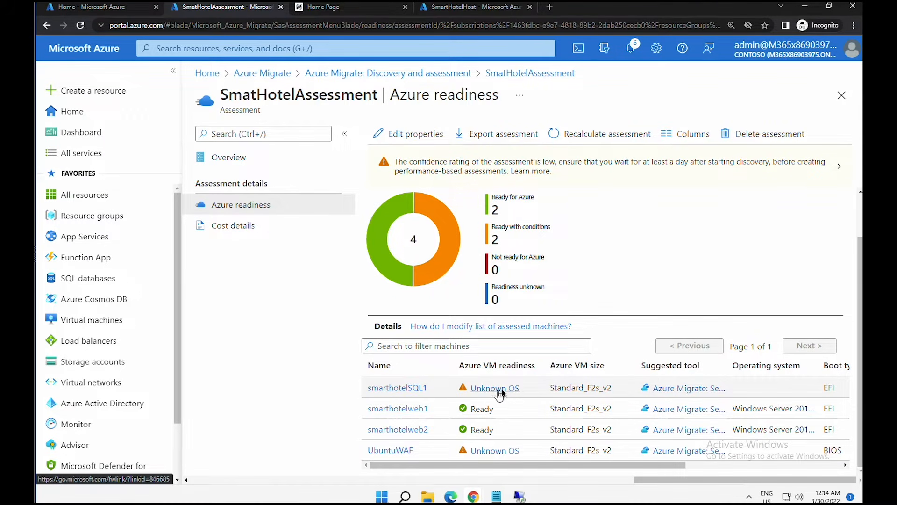
pyautogui.moveTo(533, 462); pyautogui.dragTo(435, 453)
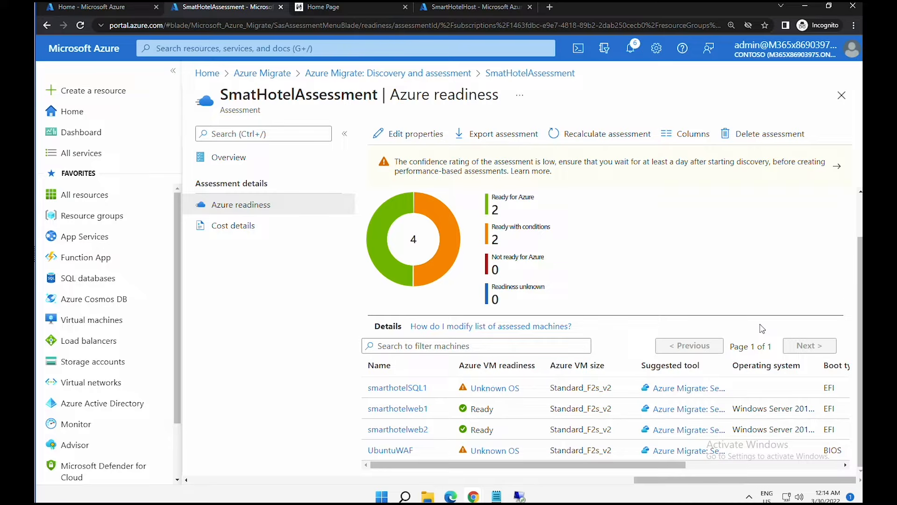
# - Return to the assessment Overview and scroll to the 14.91 USD storage cost estimate
pyautogui.click(231, 158)
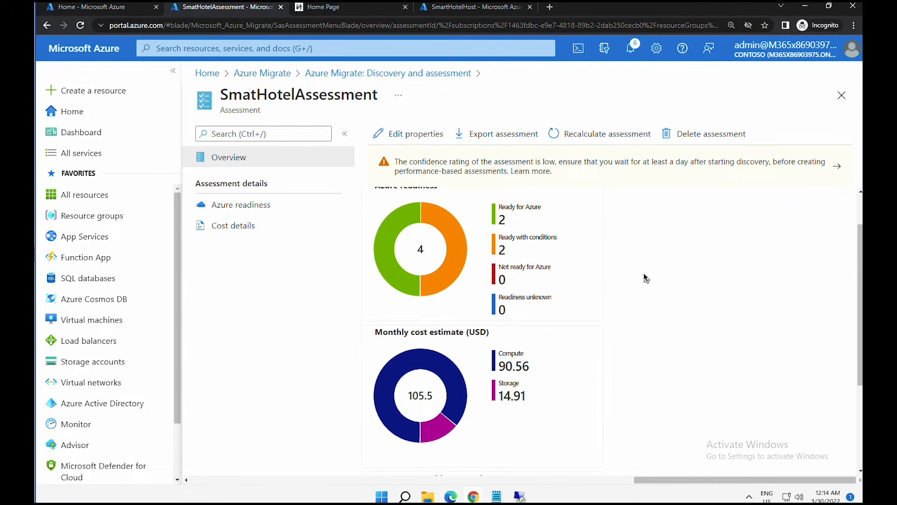
pyautogui.scroll(-1, 644, 273)
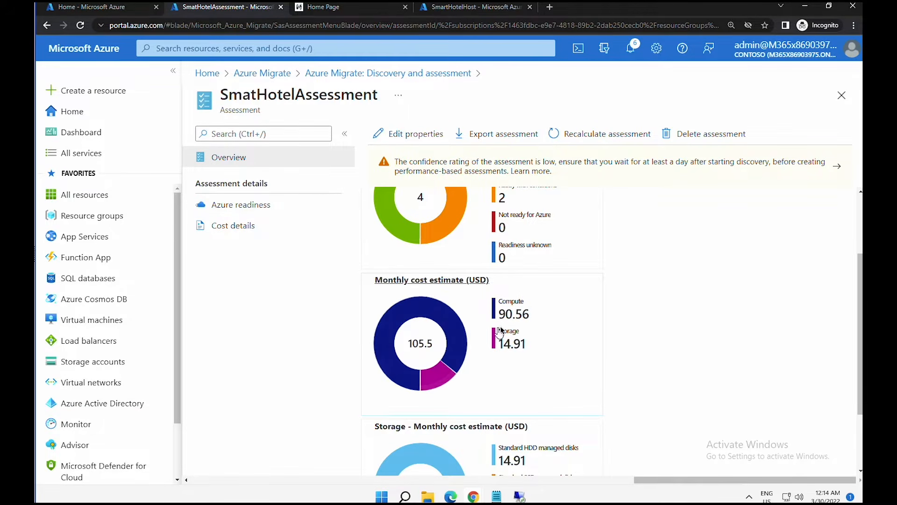
pyautogui.scroll(-2, 526, 323)
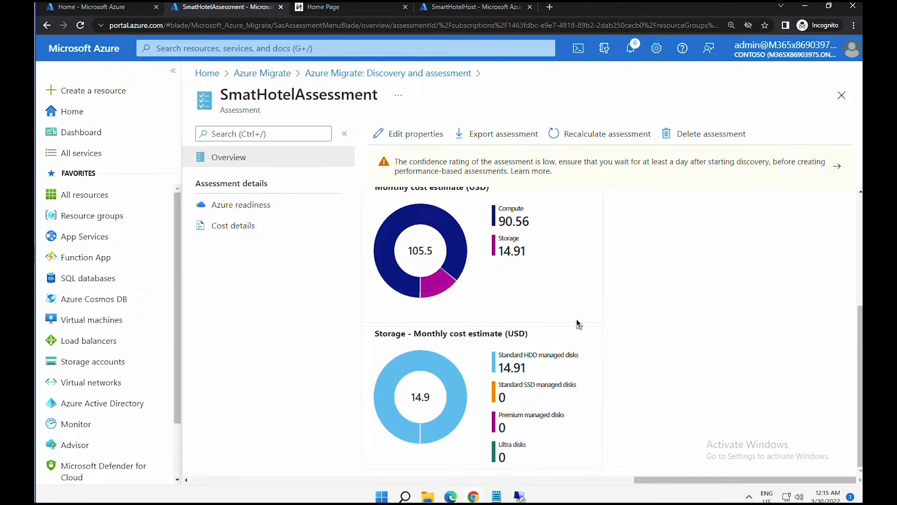
# - Set the assessment's performance history to 1 Week and save it
pyautogui.click(420, 135)
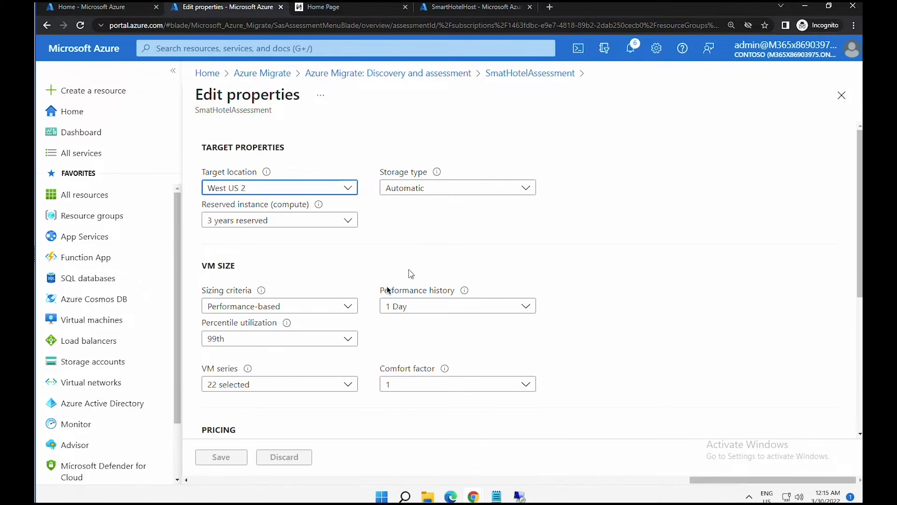
pyautogui.click(411, 306)
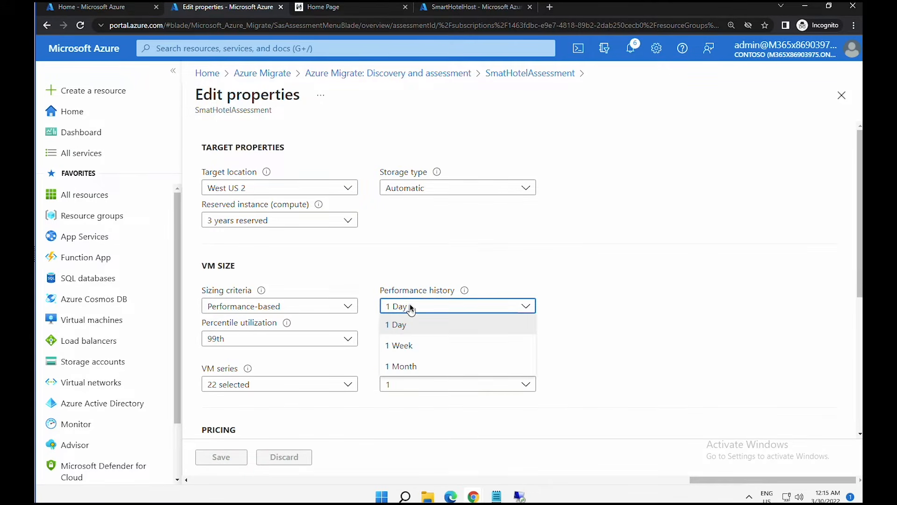
pyautogui.click(404, 348)
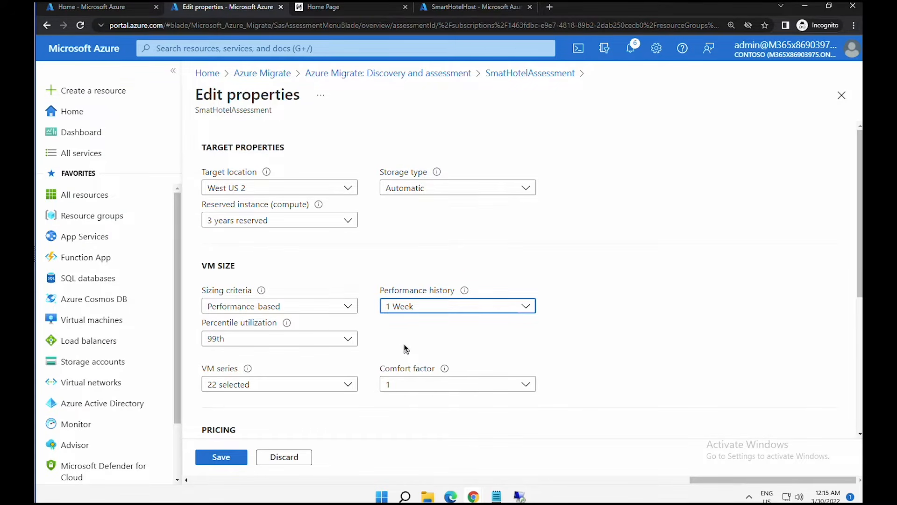
pyautogui.click(227, 459)
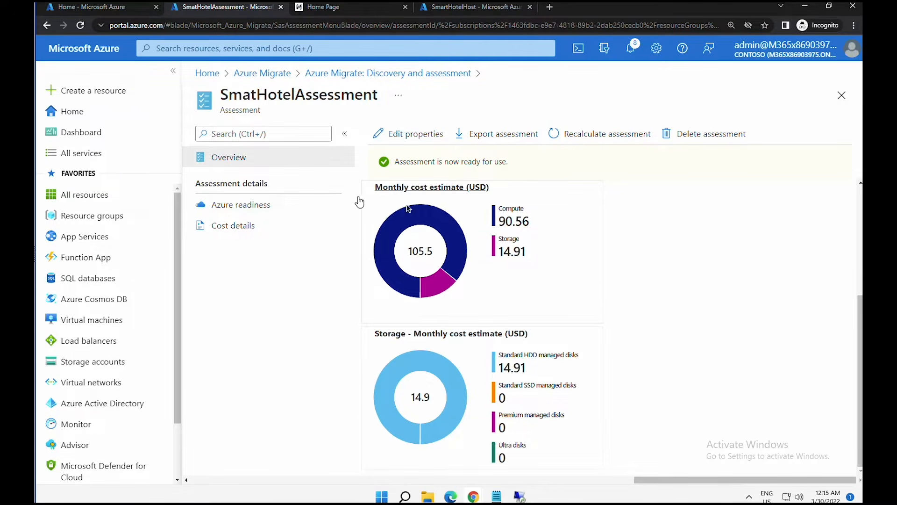
# - Reopen the Azure readiness details from the orange segment of the readiness chart
pyautogui.moveTo(862, 357); pyautogui.dragTo(856, 252)
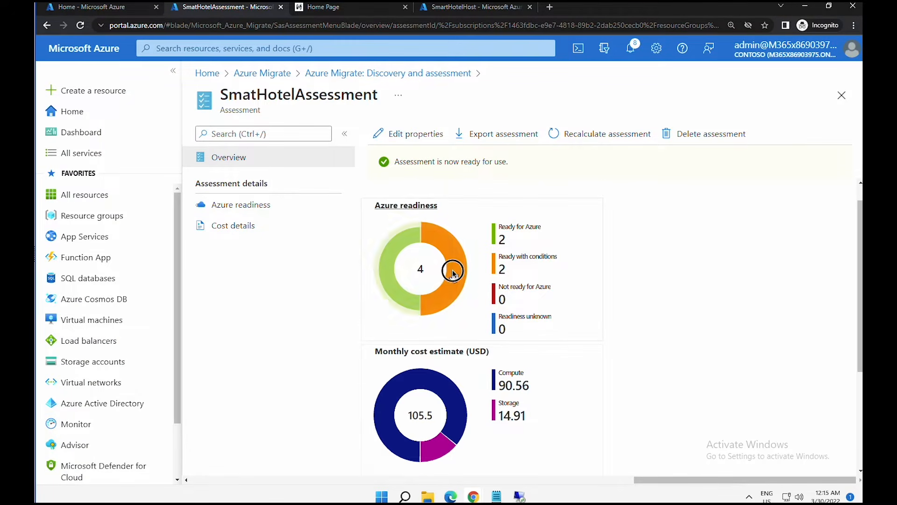
pyautogui.moveTo(453, 271)
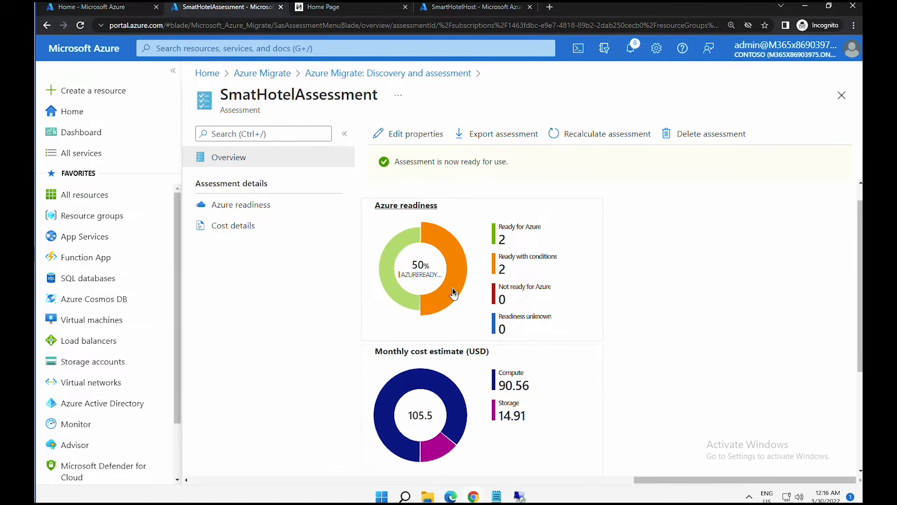
pyautogui.click(452, 288)
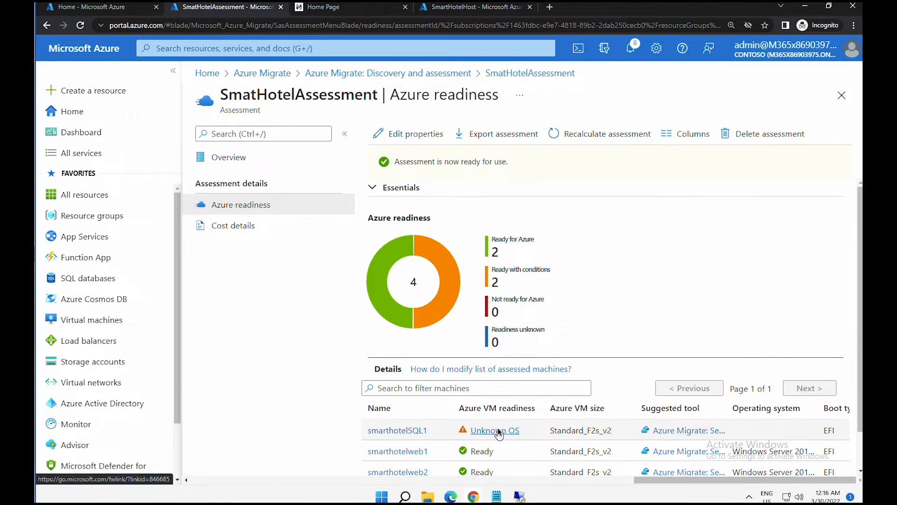
pyautogui.scroll(-1, 491, 444)
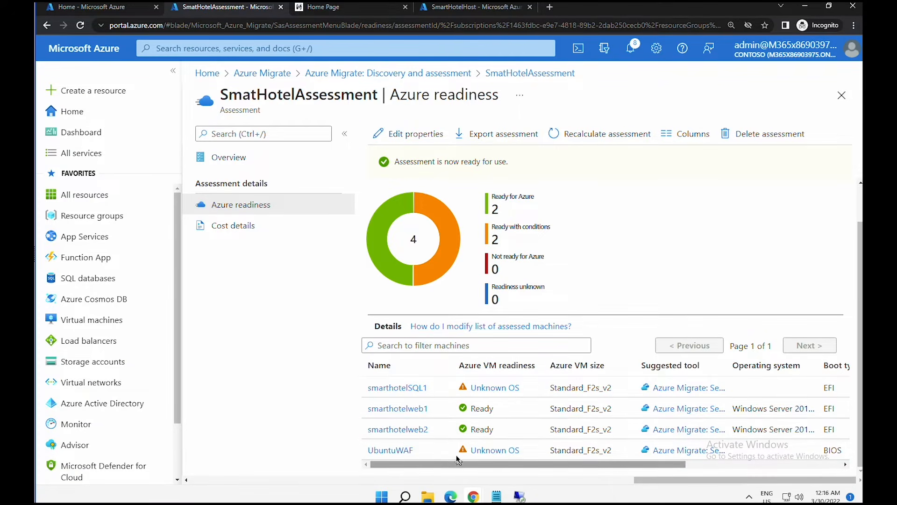
# - Look up the Unknown operating system fix in the Troubleshoot assessment doc, then return to SmatHotelAssessment
pyautogui.click(493, 451)
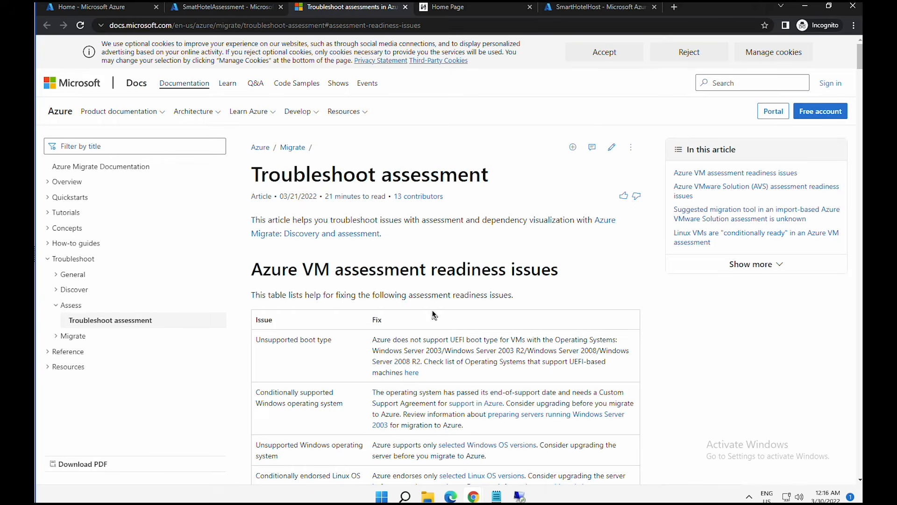
pyautogui.scroll(-1, 413, 323)
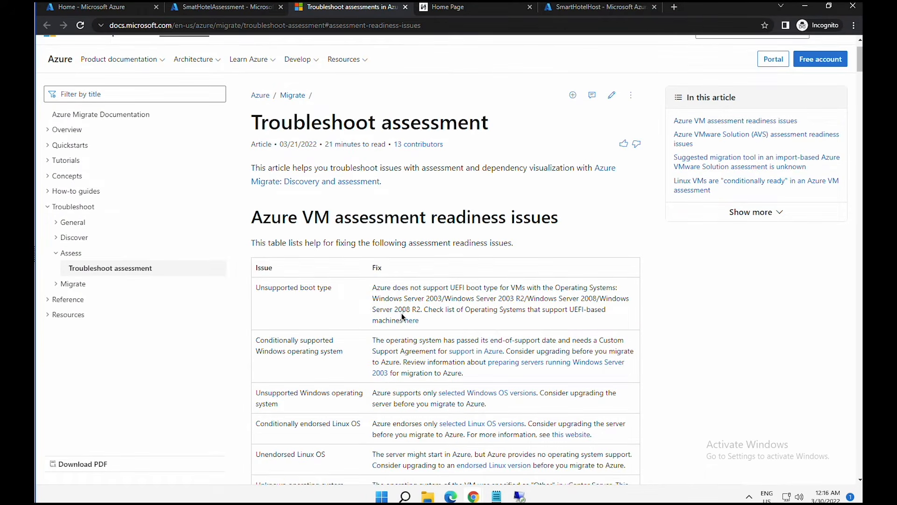
pyautogui.scroll(-2, 402, 322)
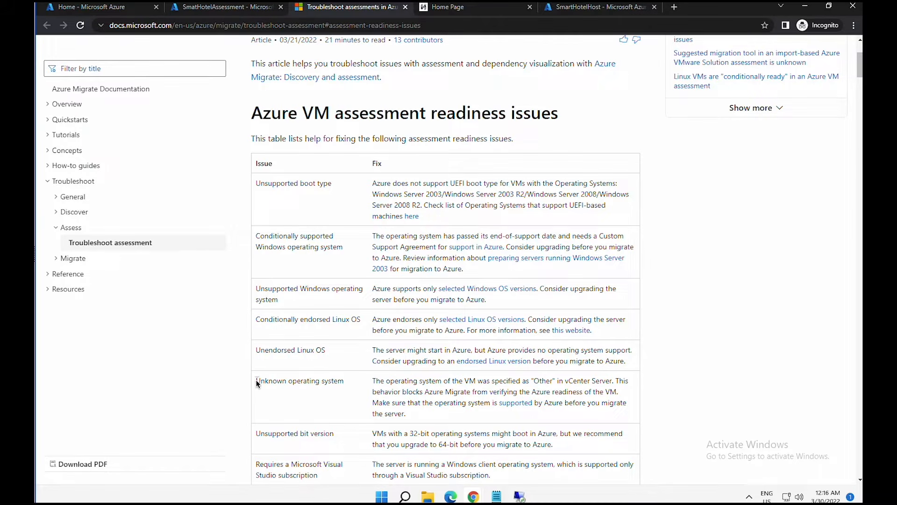
pyautogui.moveTo(257, 382); pyautogui.dragTo(602, 388)
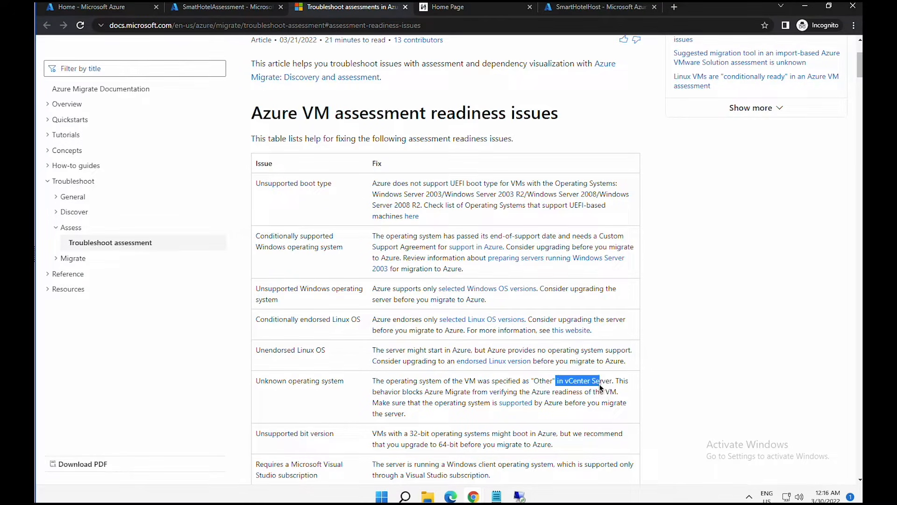
pyautogui.moveTo(381, 392); pyautogui.dragTo(609, 393)
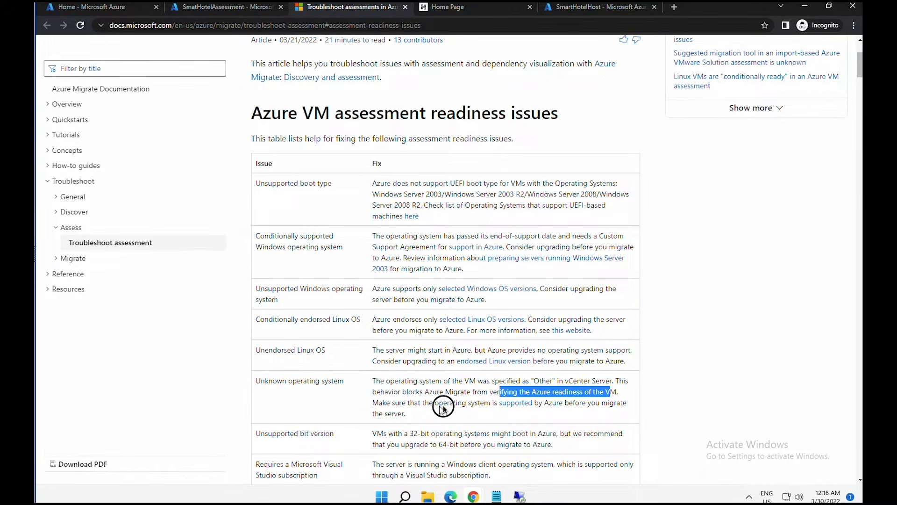
pyautogui.moveTo(395, 402); pyautogui.dragTo(560, 405)
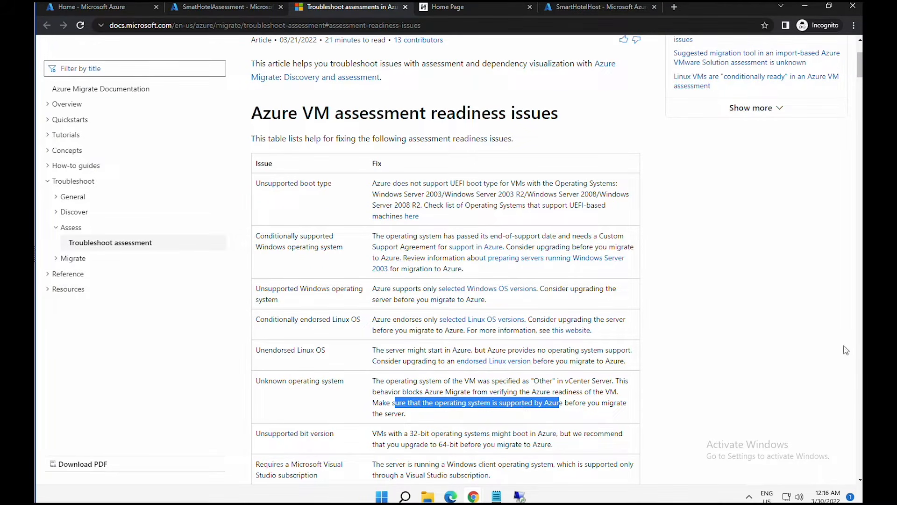
pyautogui.click(236, 14)
# - Review UbuntuWAF's Unknown OS readiness issue and its suggested Azure Migrate: Server Migration tool
pyautogui.click(392, 451)
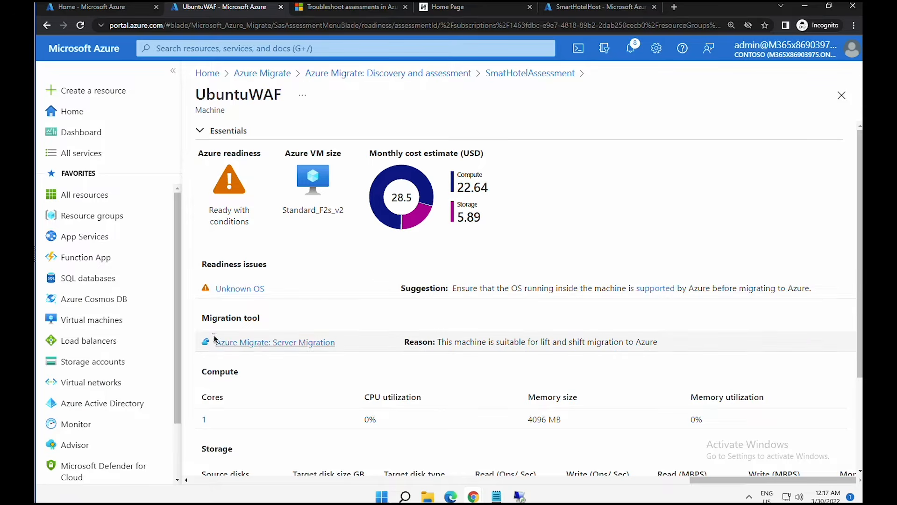
pyautogui.moveTo(214, 343); pyautogui.dragTo(346, 345)
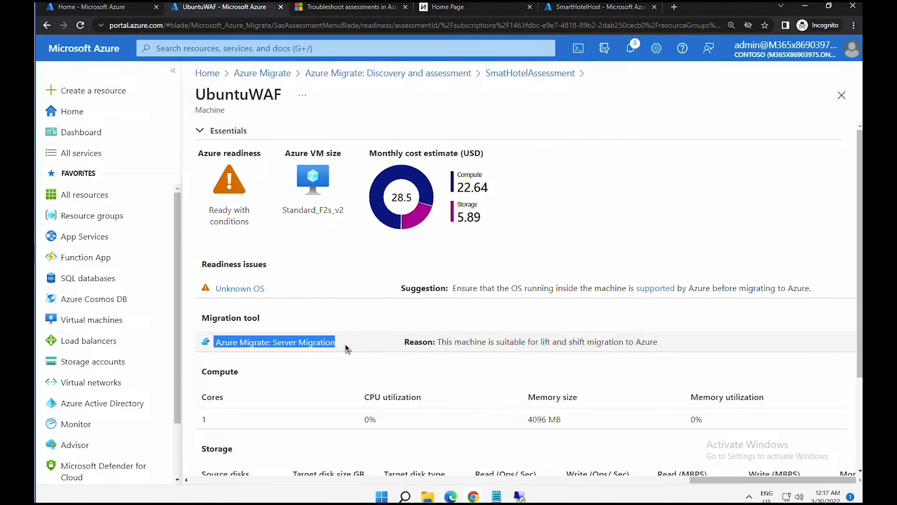
pyautogui.moveTo(449, 342); pyautogui.dragTo(657, 341)
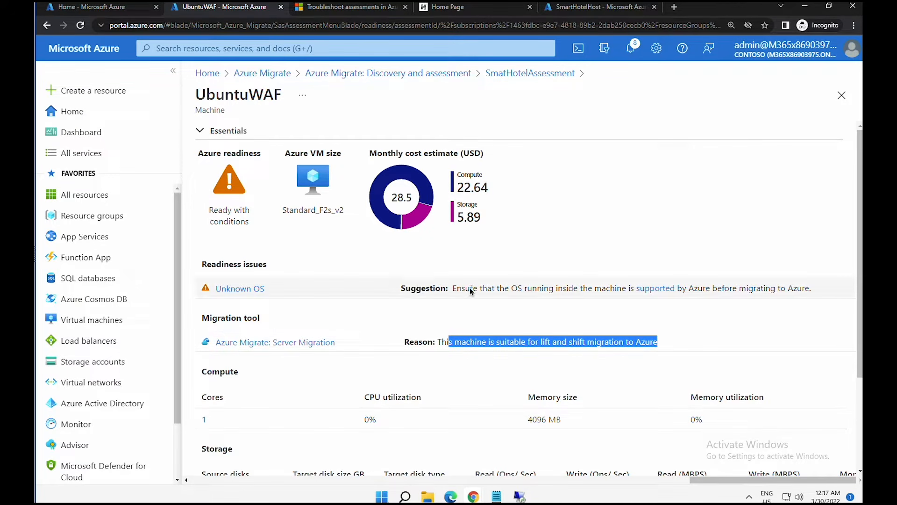
pyautogui.moveTo(470, 289); pyautogui.dragTo(564, 283)
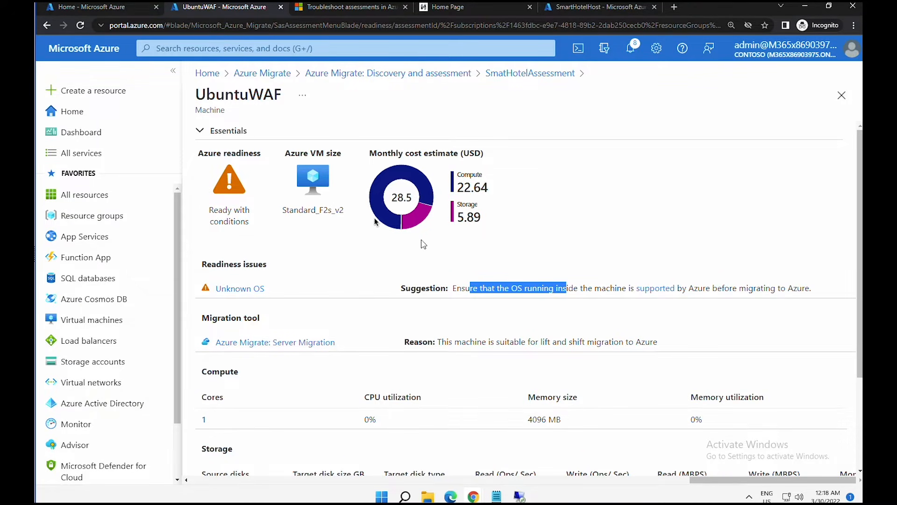
# - Refresh the SmartHotelAppl appliance's agent services, then go back to the Azure Migrate overview
pyautogui.click(340, 72)
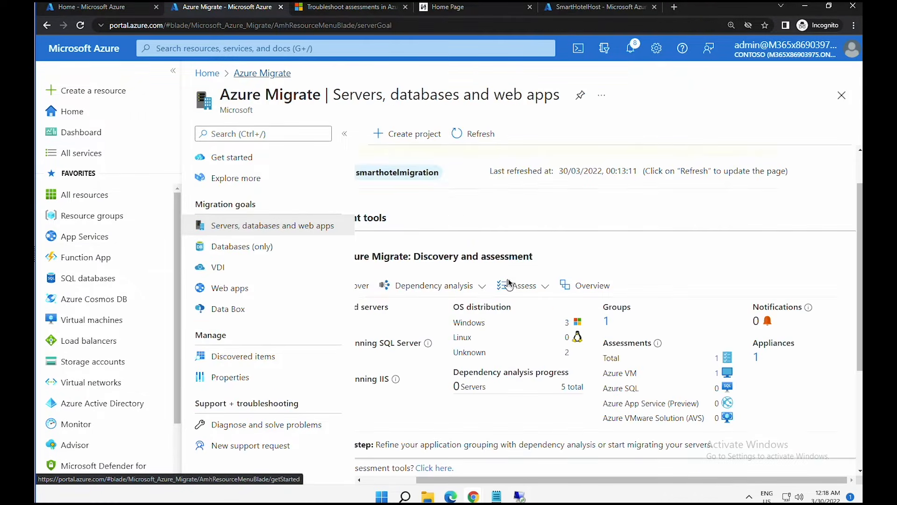
pyautogui.click(573, 285)
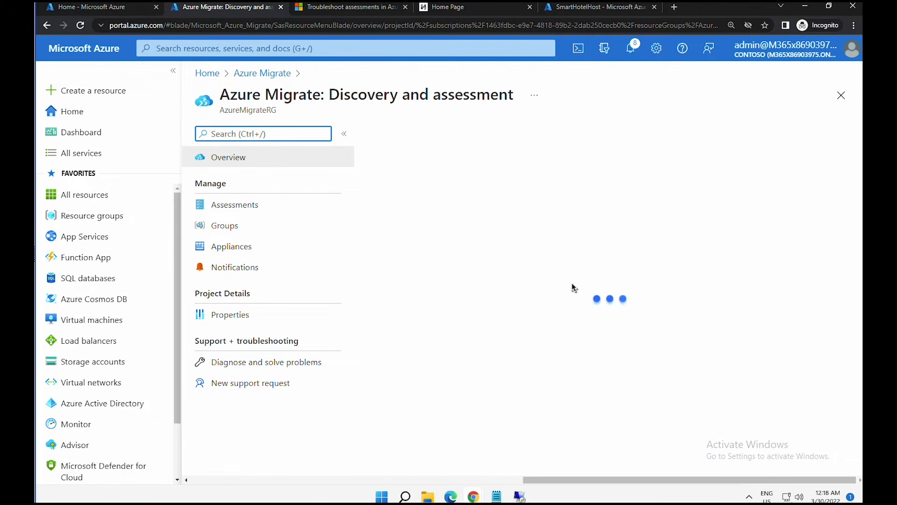
pyautogui.click(249, 245)
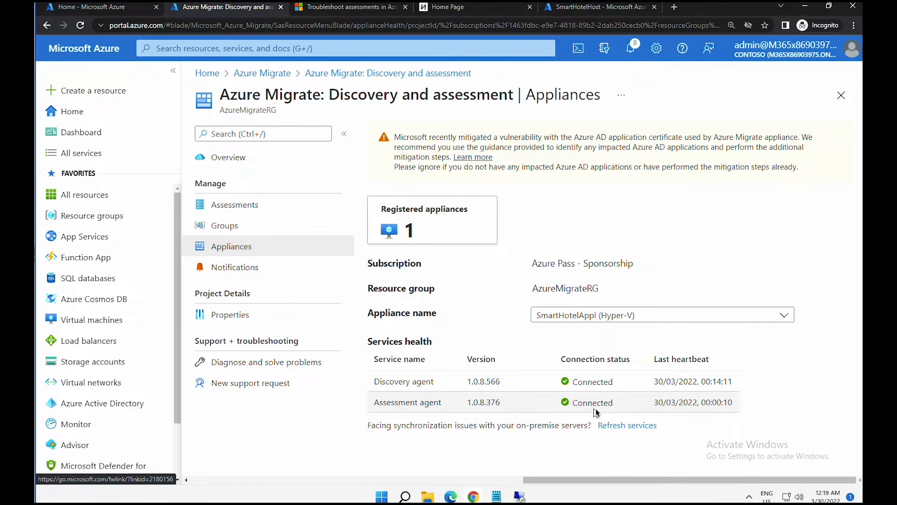
pyautogui.click(617, 426)
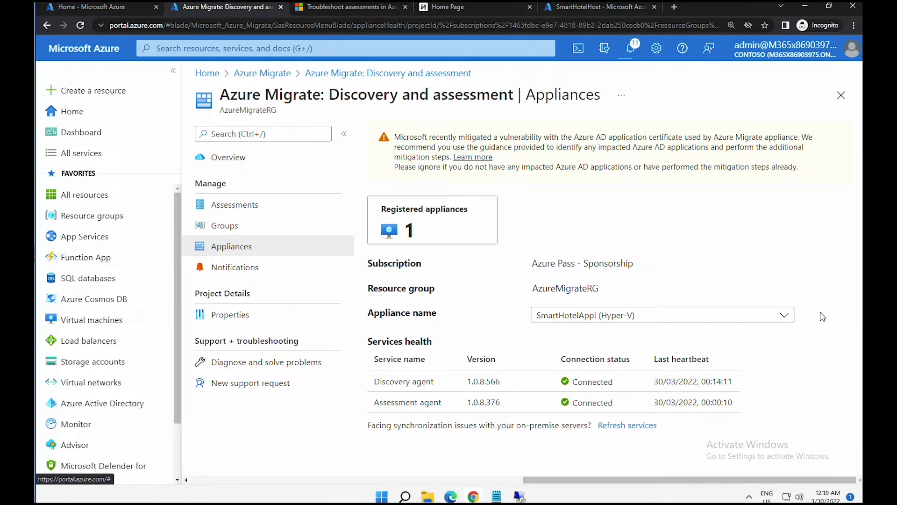
pyautogui.click(269, 74)
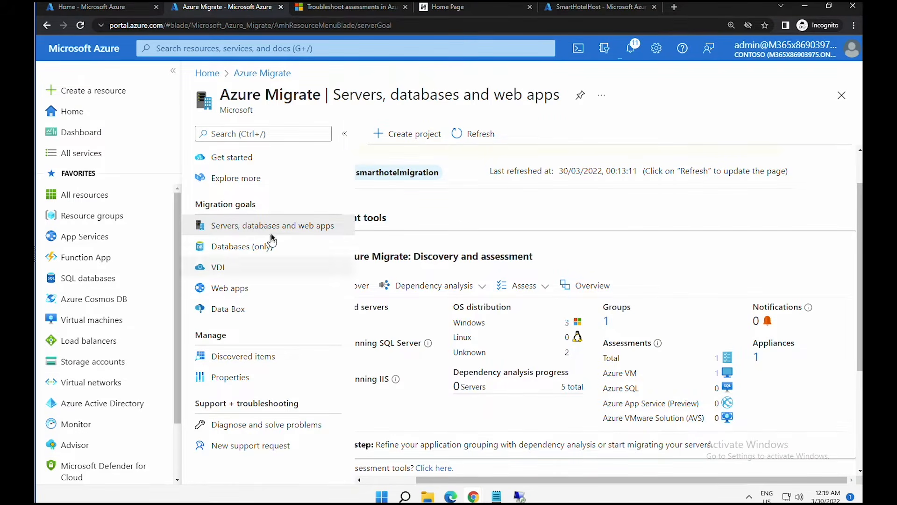
# - Open the SmartHotel VMS group and view smarthotelweb1's required agents on the Dependencies page
pyautogui.click(275, 229)
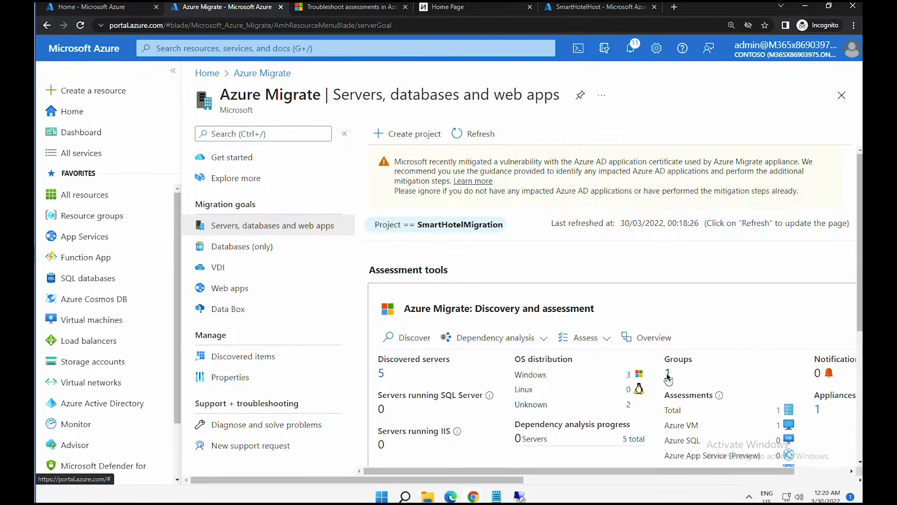
pyautogui.click(667, 373)
pyautogui.click(390, 196)
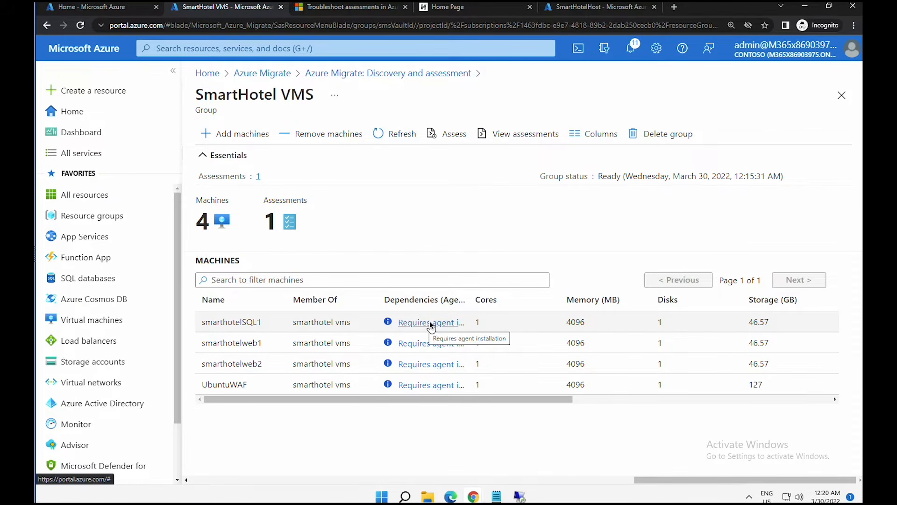
pyautogui.moveTo(206, 343); pyautogui.dragTo(366, 340)
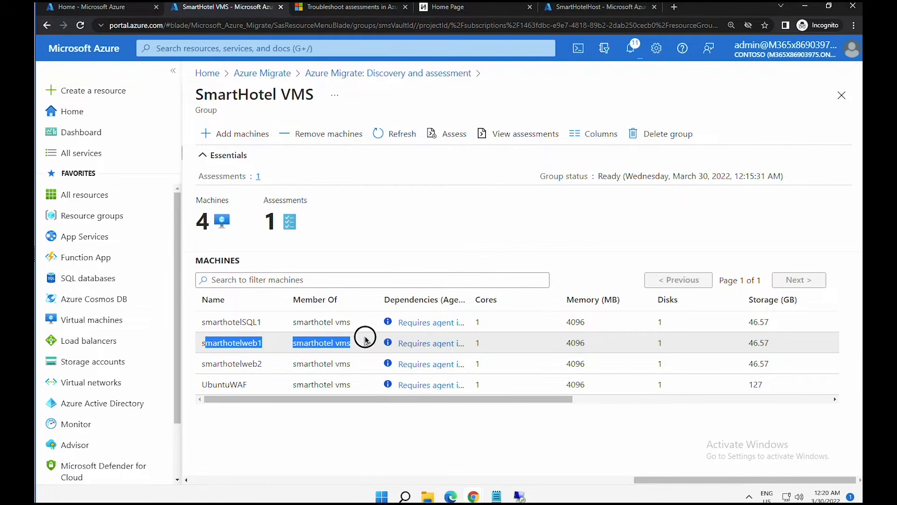
pyautogui.click(415, 345)
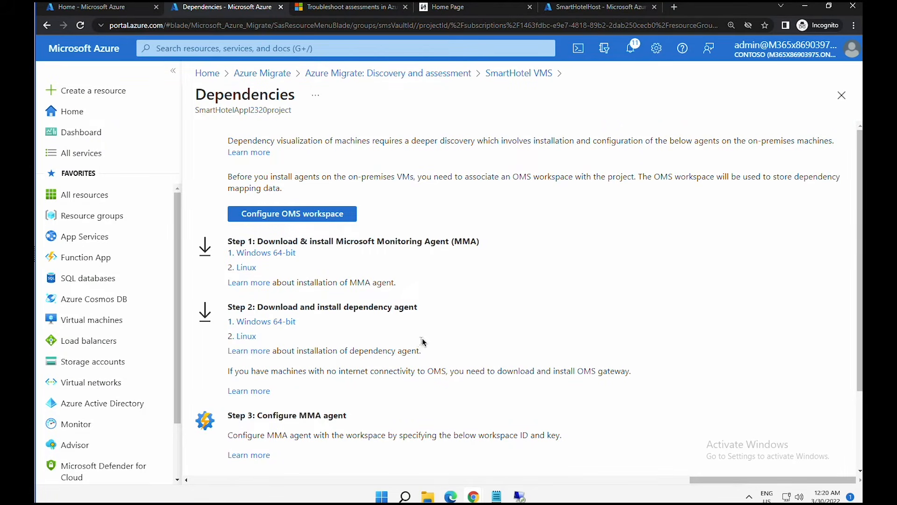
# - Create OMS workspace AzureMigrateWS09022022 in Southeast Asia and link it to the project
pyautogui.click(307, 215)
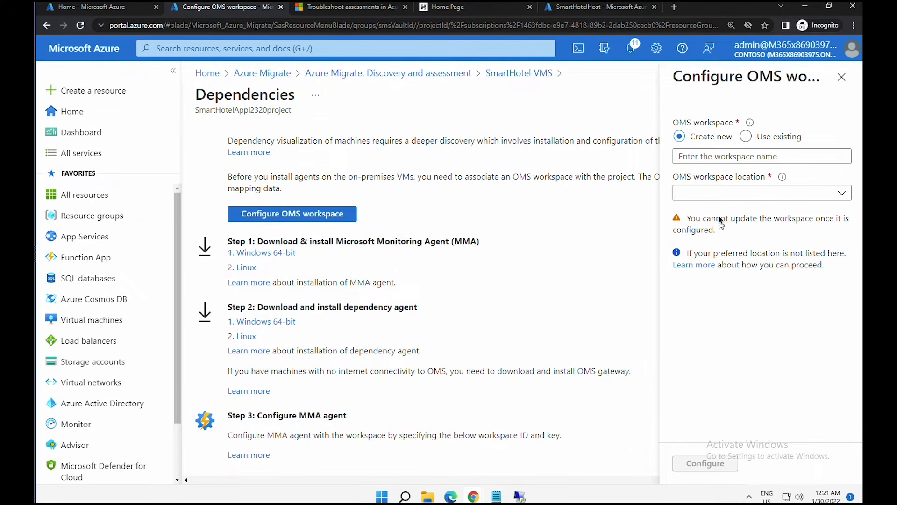
pyautogui.click(707, 158)
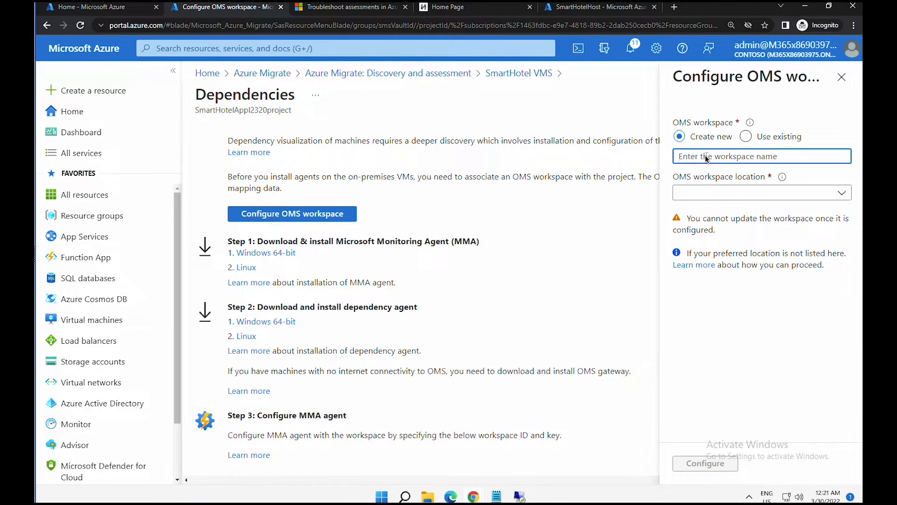
pyautogui.write('AzureMigrateWS09022022')
pyautogui.click(707, 192)
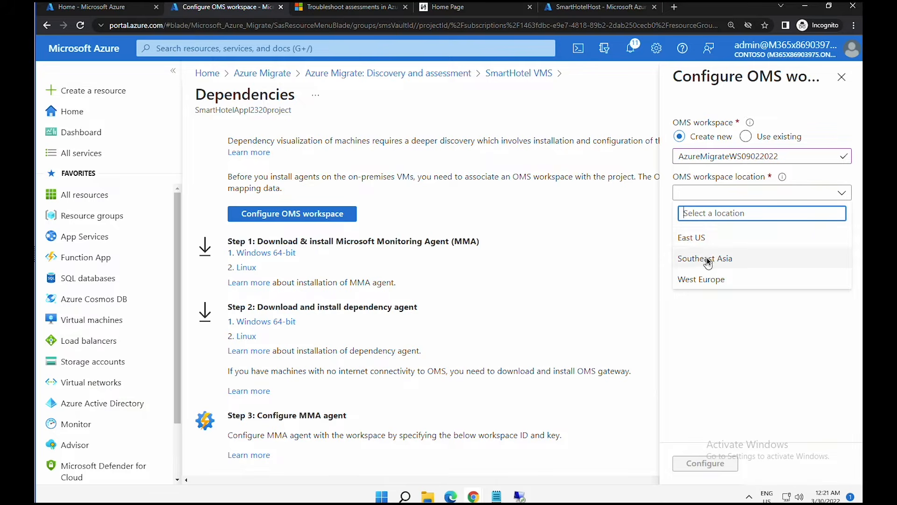
pyautogui.click(707, 257)
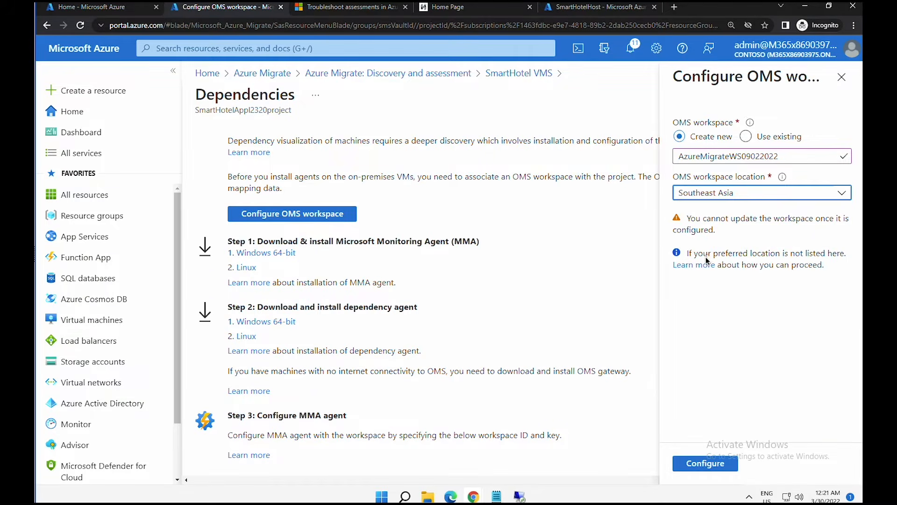
pyautogui.click(711, 463)
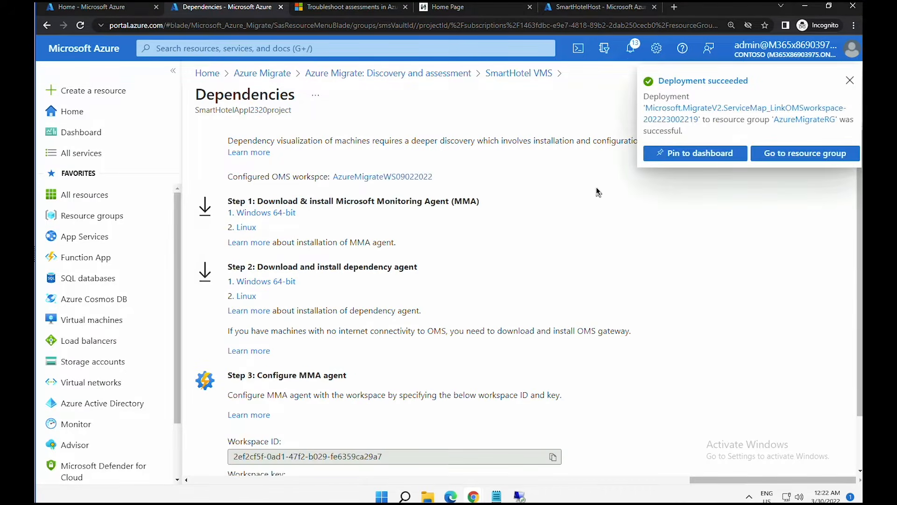
pyautogui.click(401, 178)
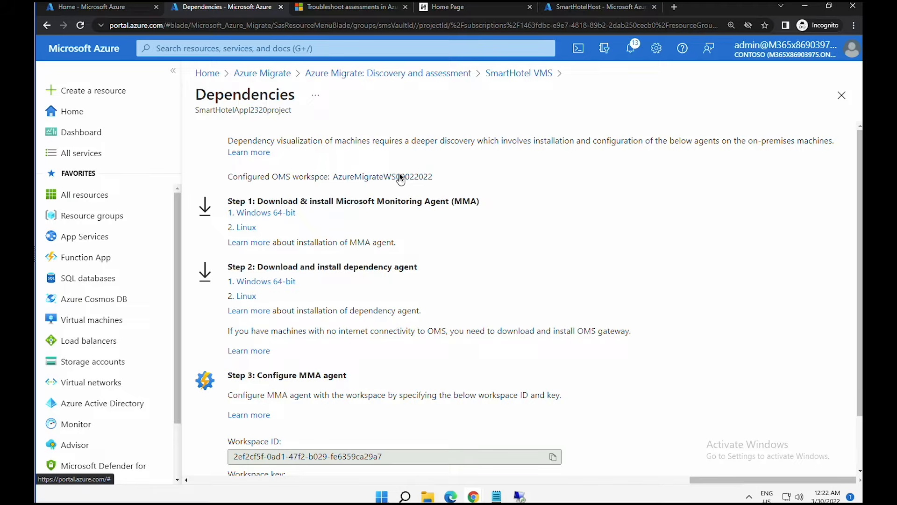
pyautogui.scroll(-1, 552, 291)
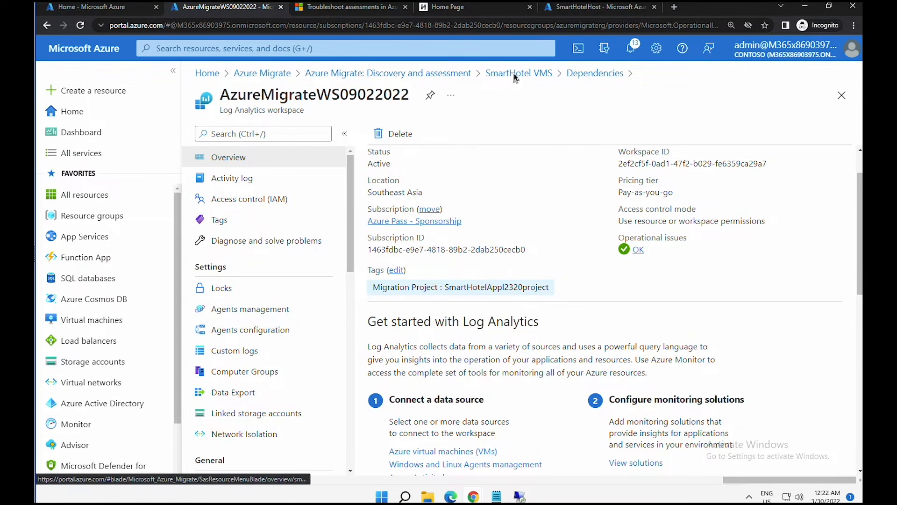
pyautogui.click(587, 74)
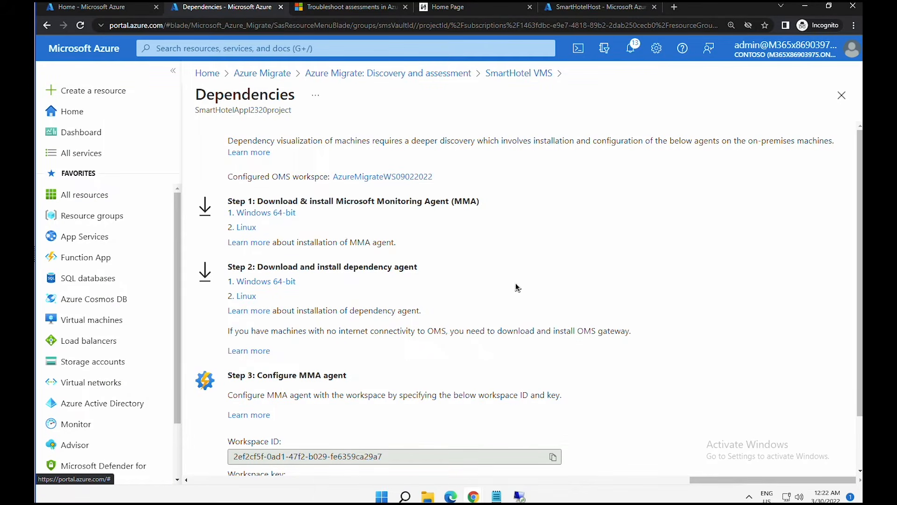
pyautogui.scroll(-1, 516, 291)
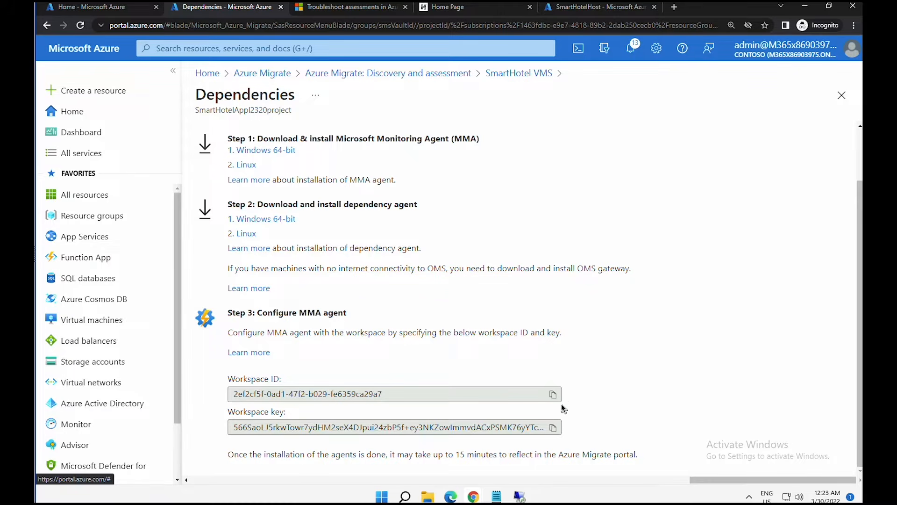
pyautogui.click(554, 427)
pyautogui.click(498, 497)
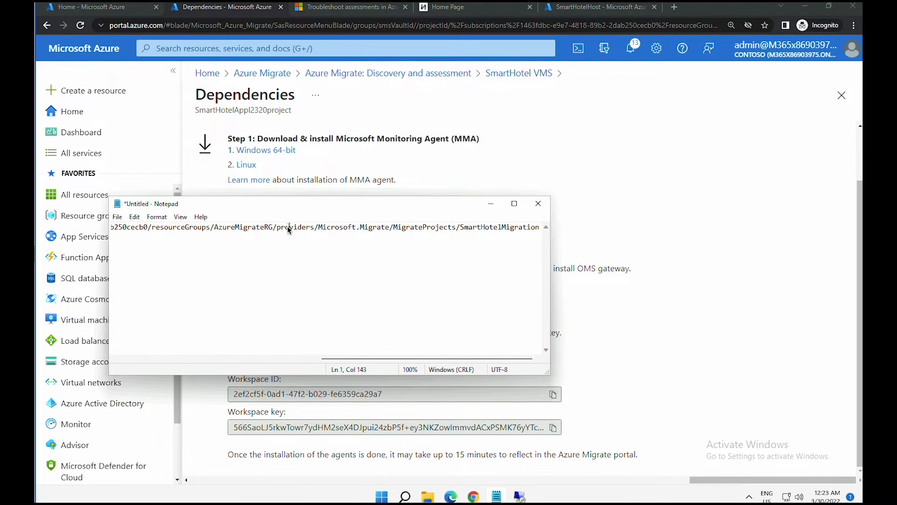
pyautogui.doubleClick(288, 227)
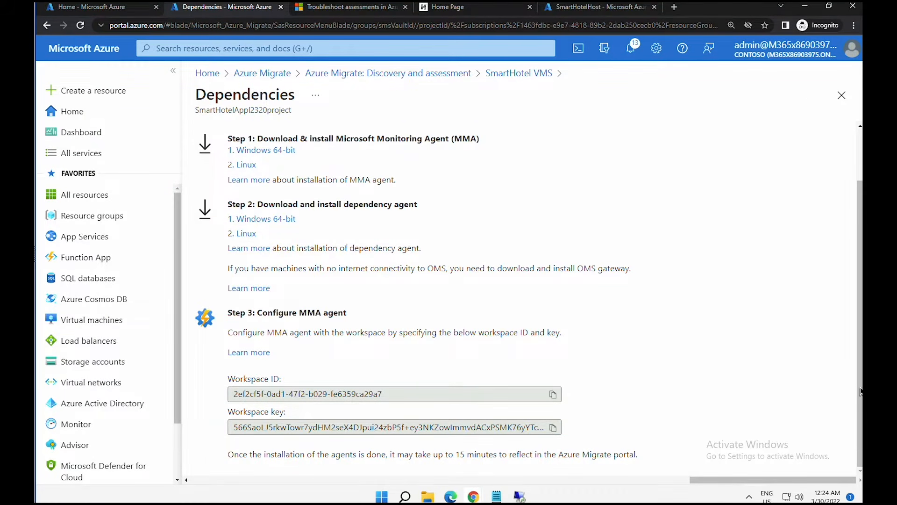
pyautogui.scroll(2, 861, 392)
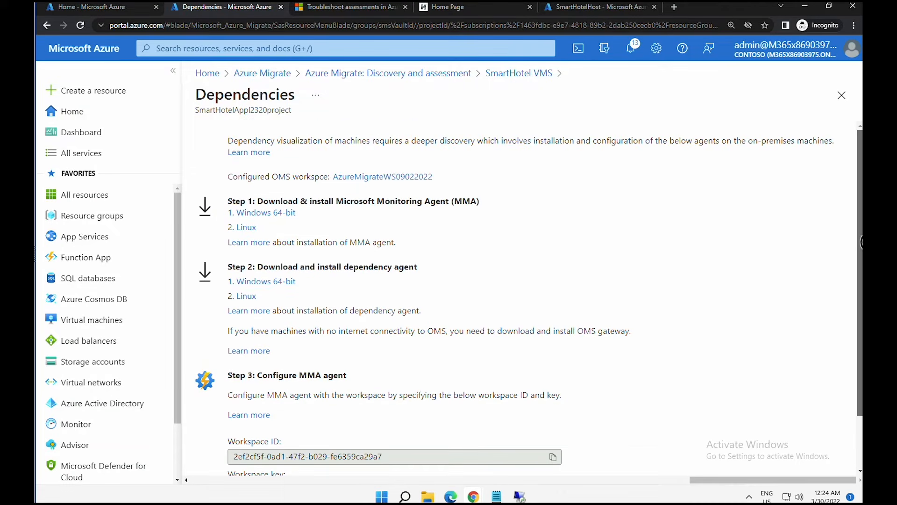
# - Copy the AzureMigrateWS09022022 workspace ID and primary key into Notepad, then return to Dependencies
pyautogui.click(381, 176)
pyautogui.click(276, 308)
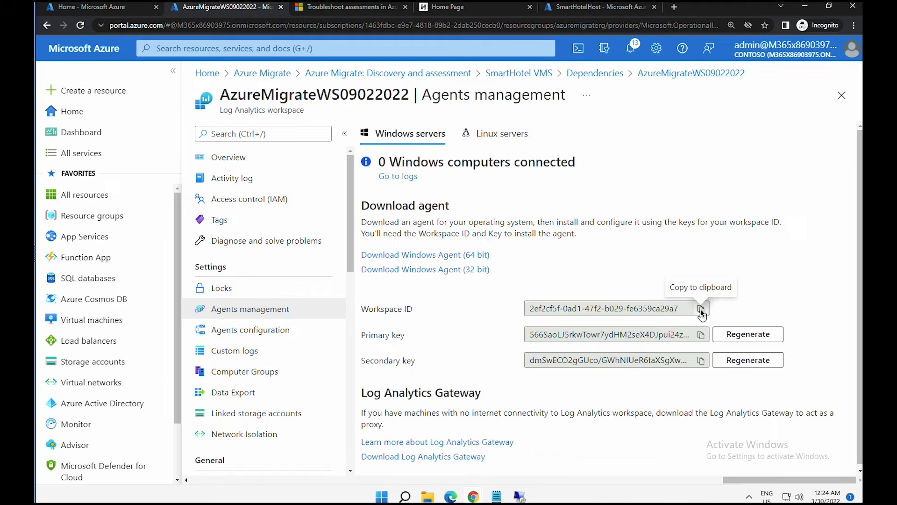
pyautogui.click(701, 310)
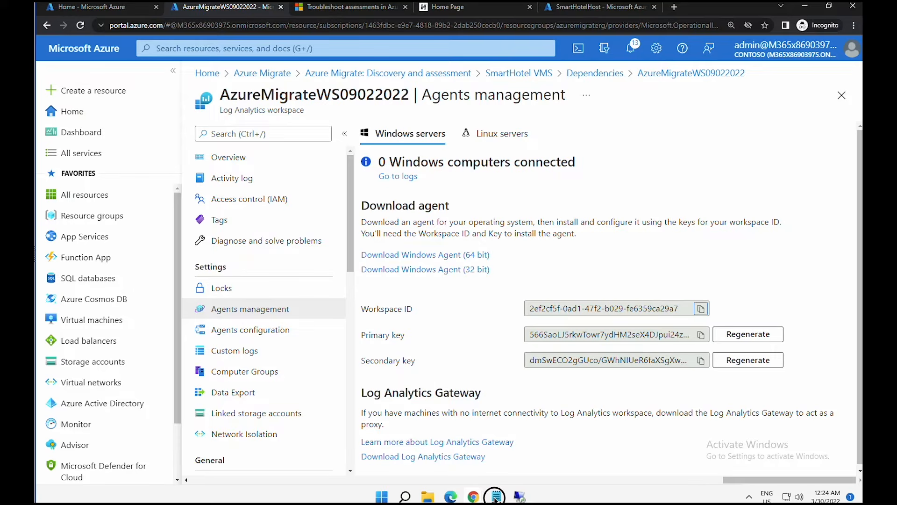
pyautogui.click(701, 335)
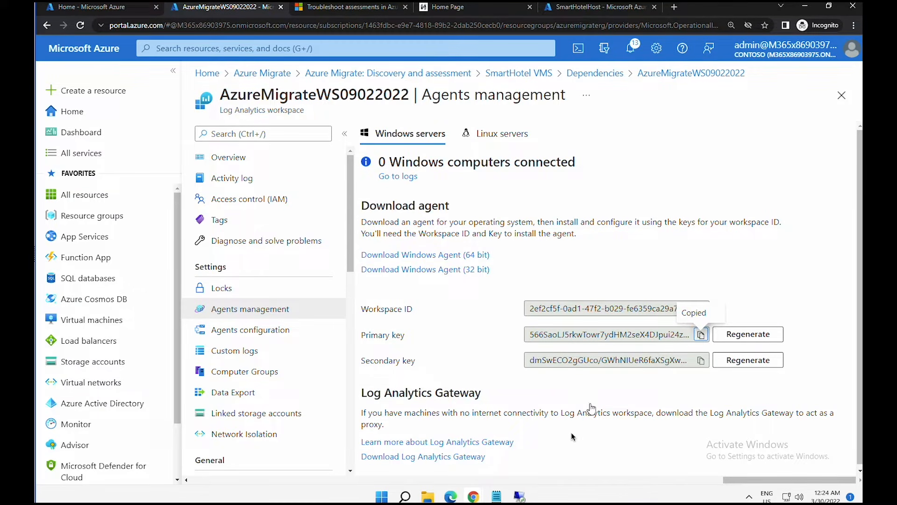
pyautogui.click(498, 499)
pyautogui.hotkey('ctrl', 'v')
pyautogui.moveTo(487, 267); pyautogui.dragTo(101, 247)
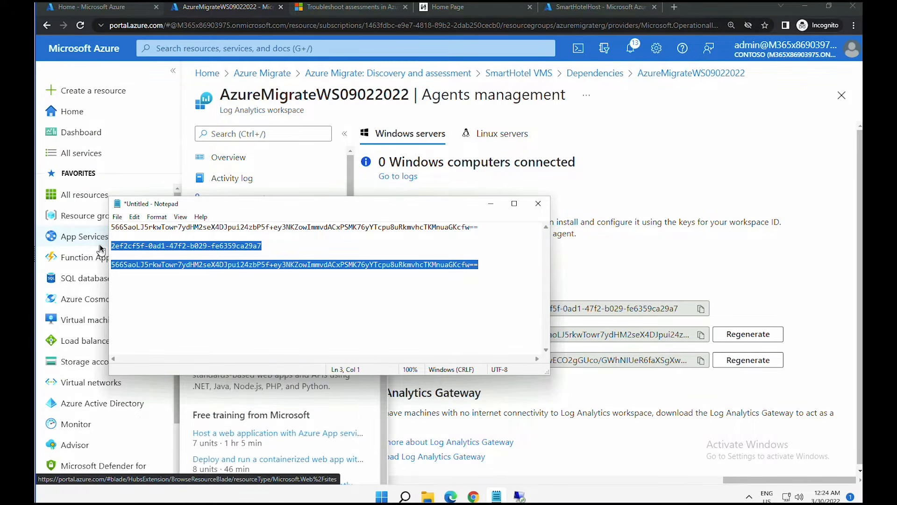
pyautogui.click(595, 73)
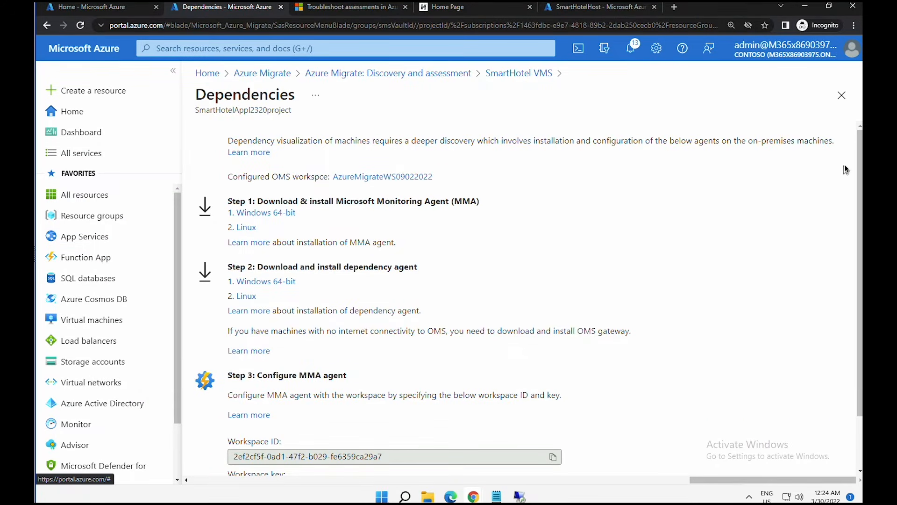
# - Copy the Windows 64-bit Monitoring Agent download link and switch to the VM session
pyautogui.scroll(-2, 561, 163)
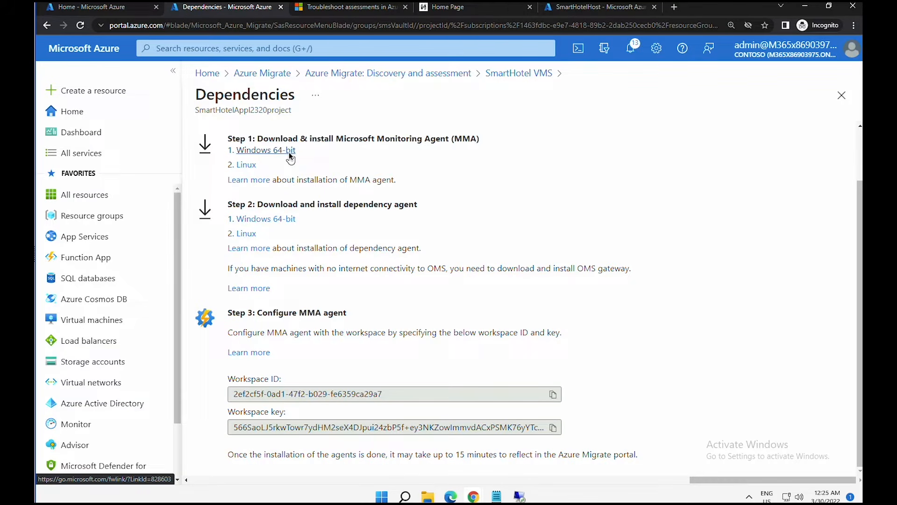
pyautogui.rightClick(289, 153)
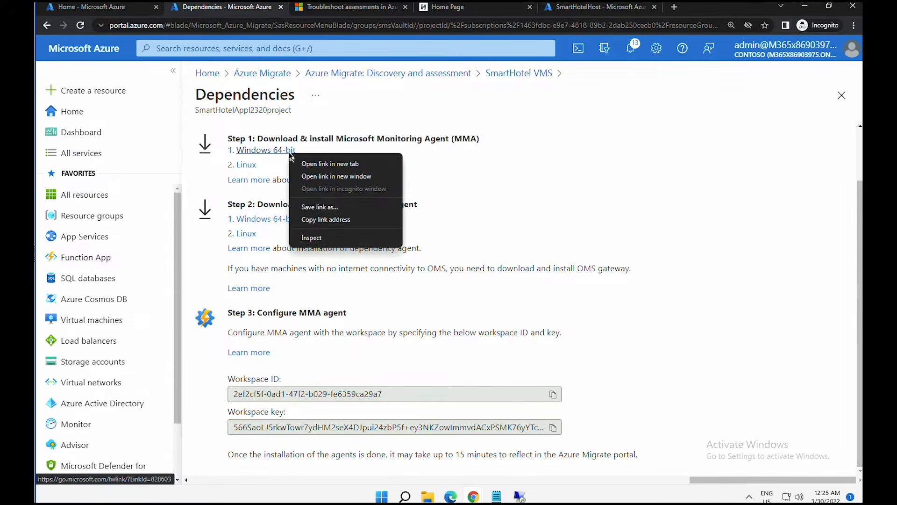
pyautogui.click(320, 220)
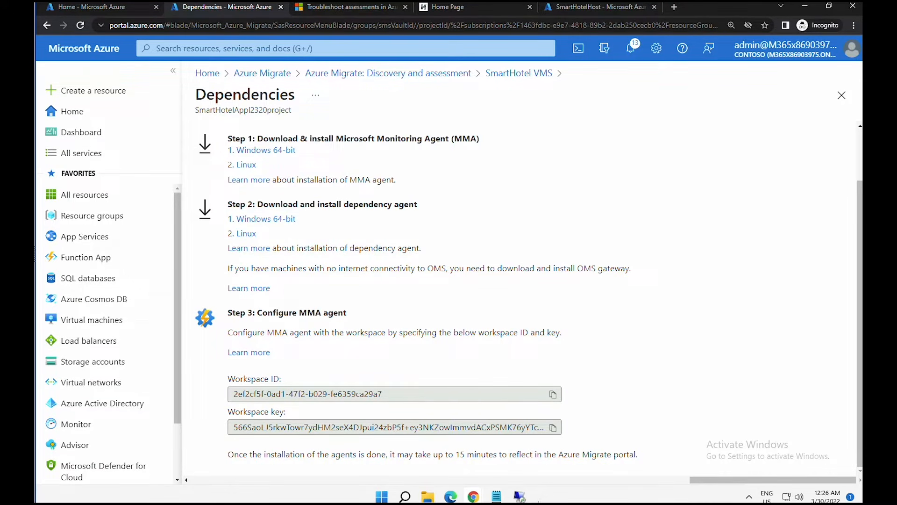
pyautogui.click(518, 495)
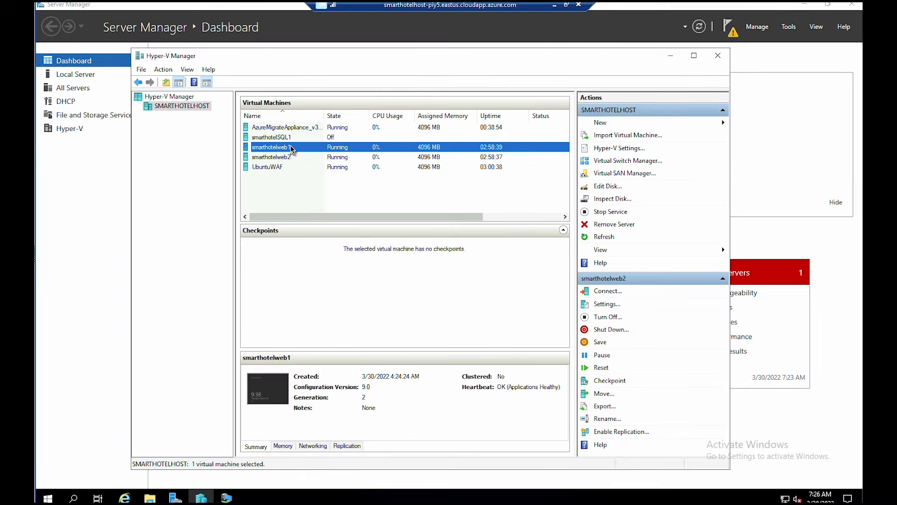
# - Sign in to smarthotelweb1 as Administrator and start Internet Explorer with recommended settings
pyautogui.click(201, 498)
pyautogui.doubleClick(286, 150)
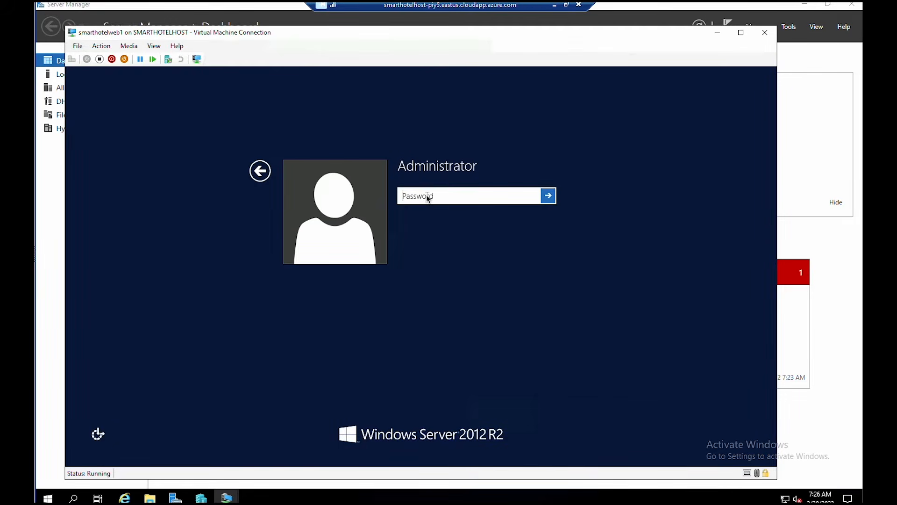
pyautogui.write('demo!pass123')
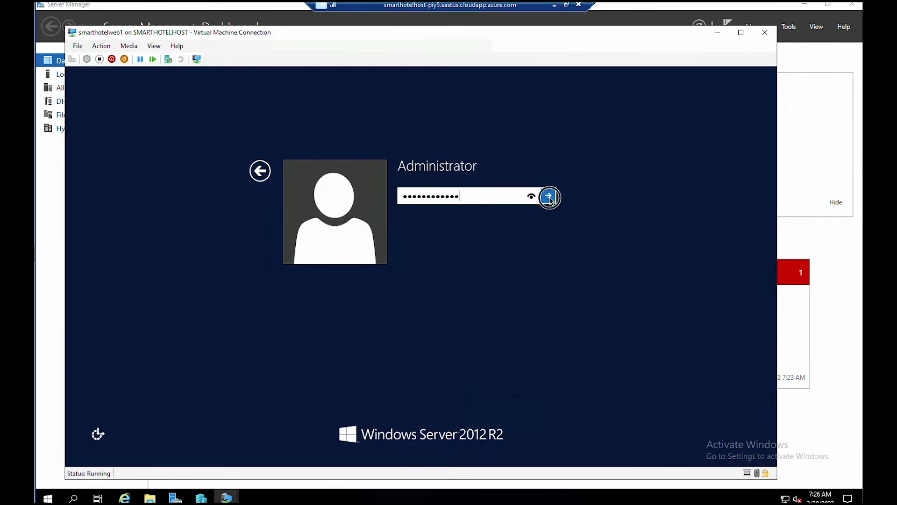
pyautogui.click(548, 195)
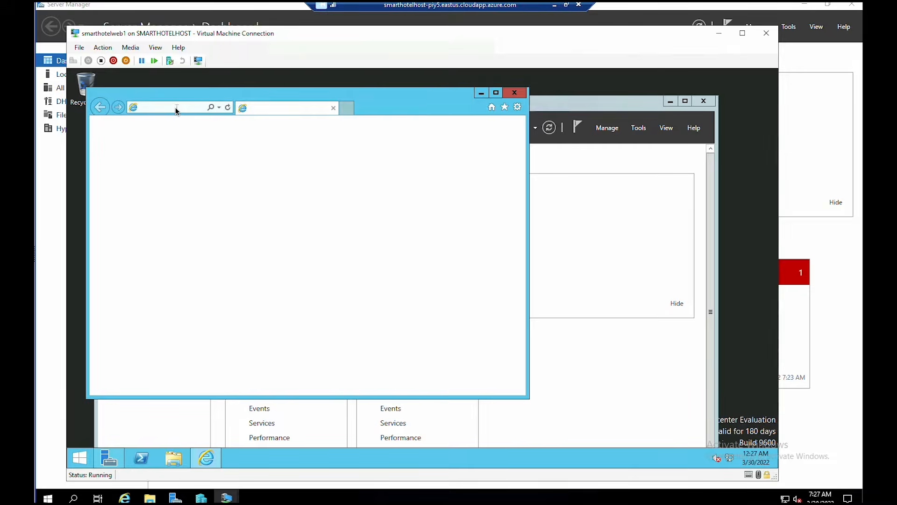
pyautogui.click(283, 211)
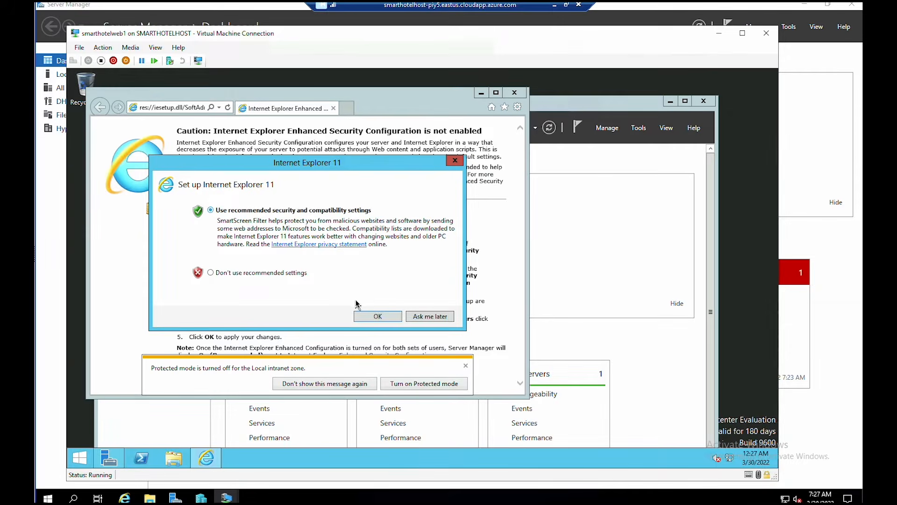
pyautogui.click(378, 316)
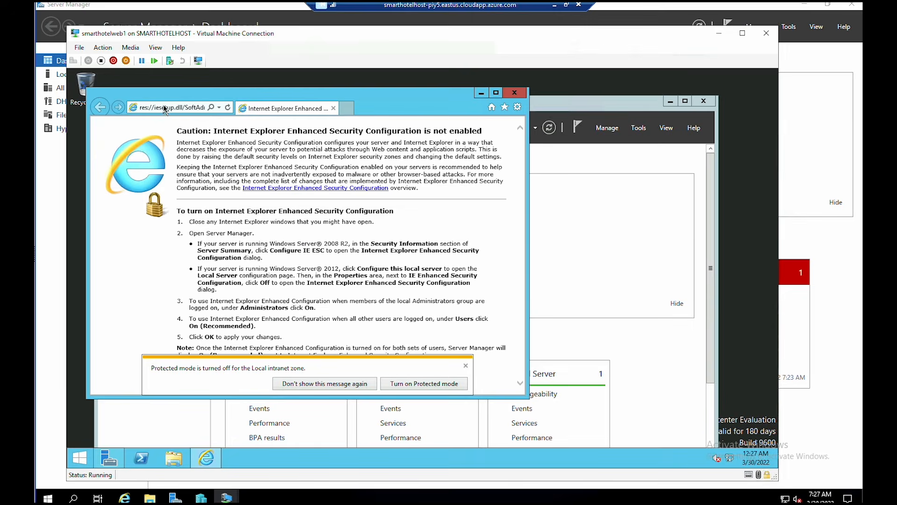
# - Download and run MMASetup-AMD64.exe, accepting the license and default folder, choosing Azure Log Analytics
pyautogui.click(163, 107)
pyautogui.rightClick(163, 106)
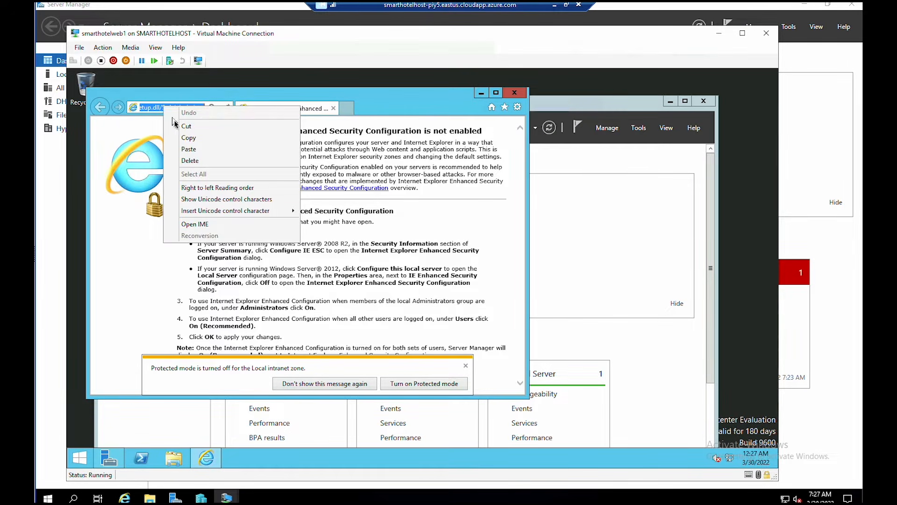
pyautogui.click(183, 149)
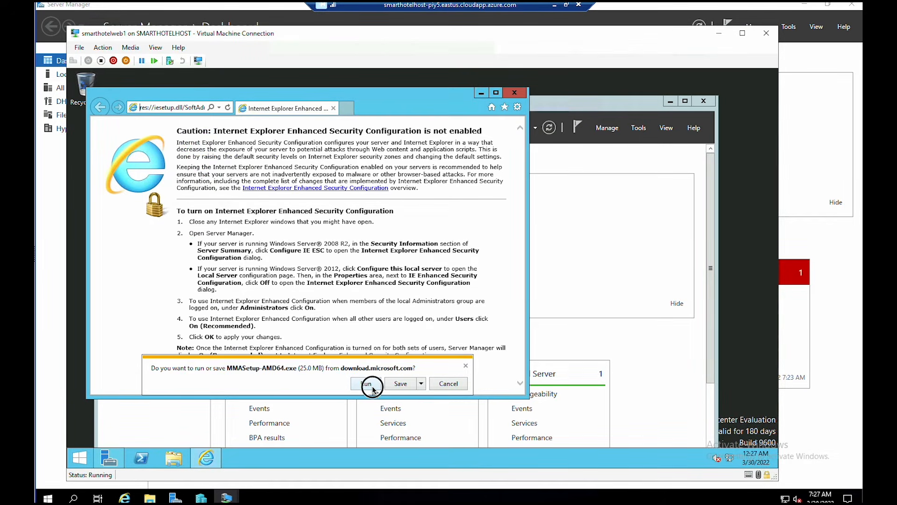
pyautogui.click(373, 387)
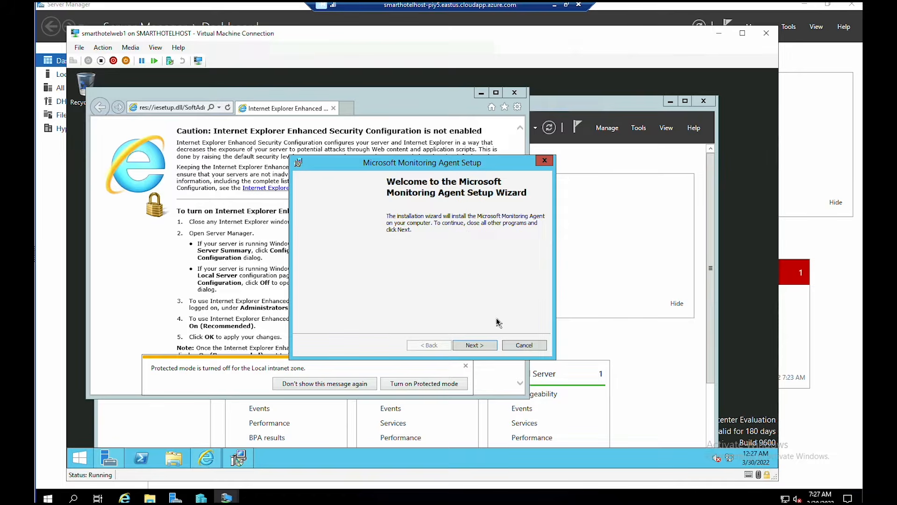
pyautogui.click(475, 345)
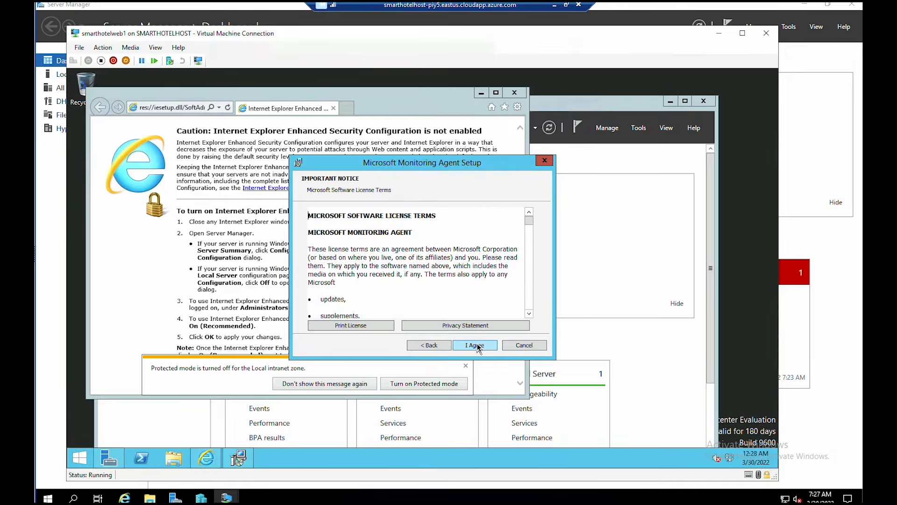
pyautogui.click(476, 345)
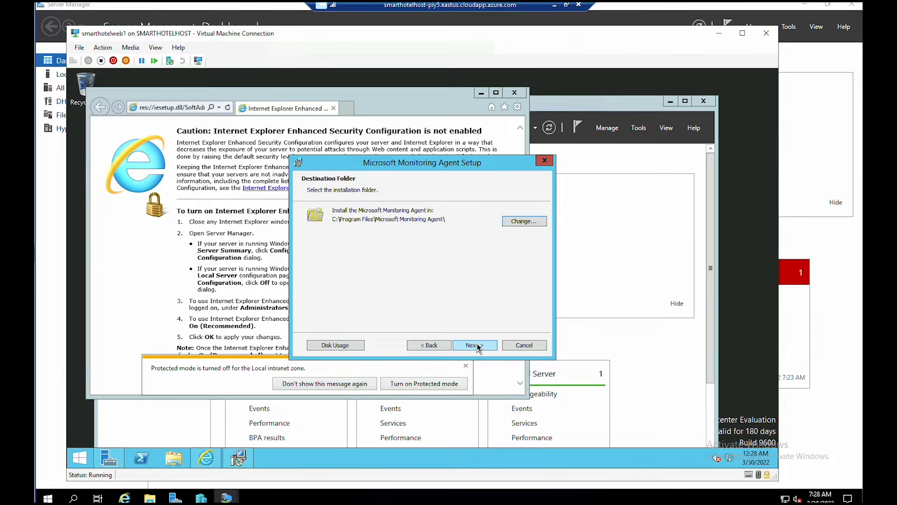
pyautogui.click(476, 345)
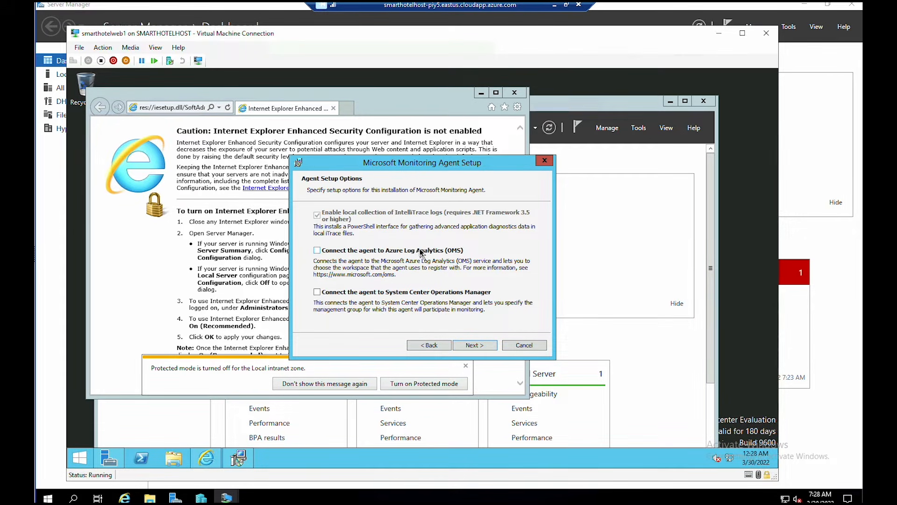
pyautogui.click(481, 346)
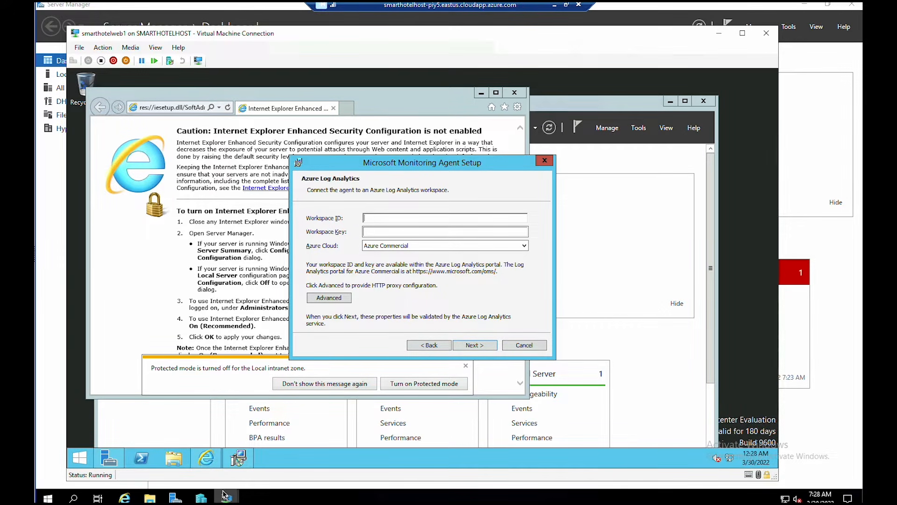
# - Enter the workspace ID and key in the agent setup and install the Monitoring Agent
pyautogui.click(566, 5)
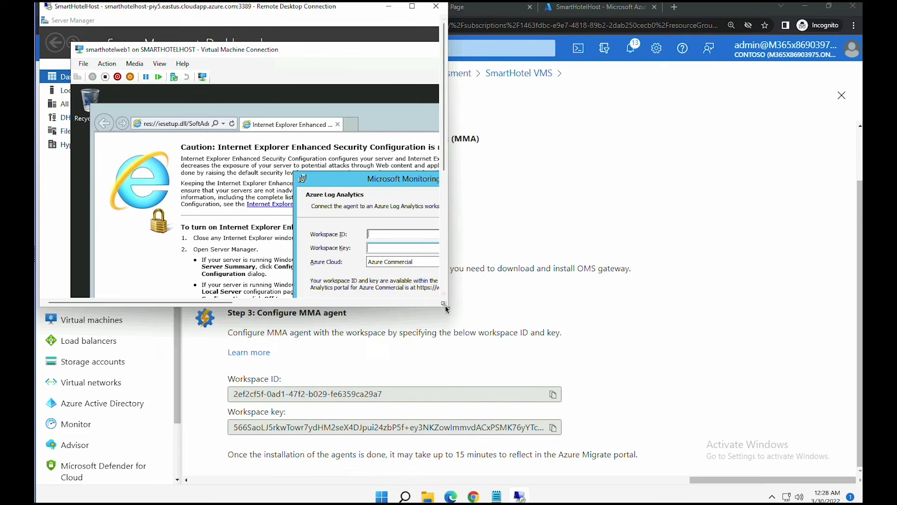
pyautogui.moveTo(445, 308); pyautogui.dragTo(862, 384)
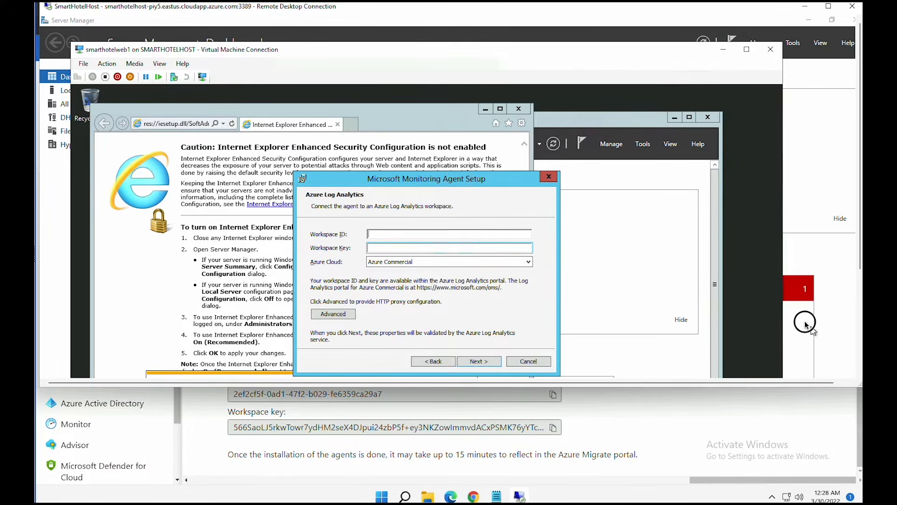
pyautogui.write('2ef2cf5f-0ad1-47f2-b029-fe6359ca29a7')
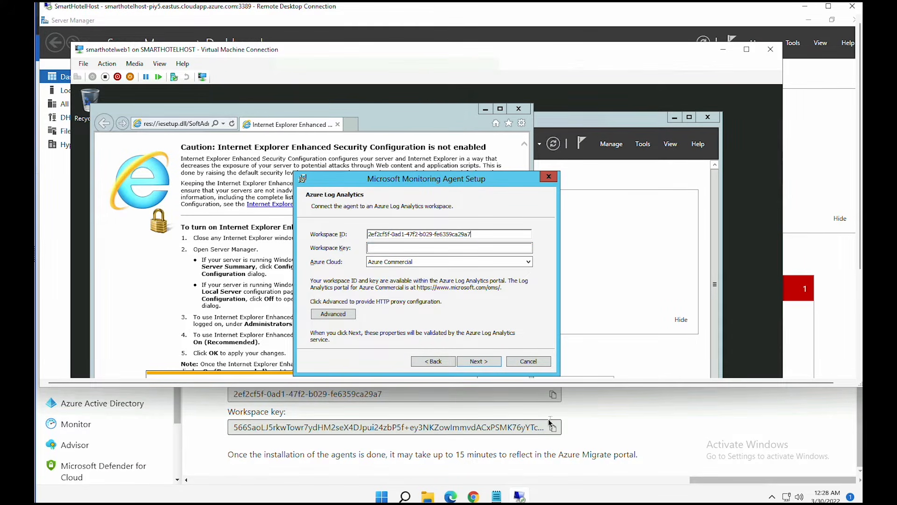
pyautogui.click(552, 423)
pyautogui.hotkey('alt', 'Tab')
pyautogui.press('Tab')
pyautogui.hotkey('ctrl', 'v')
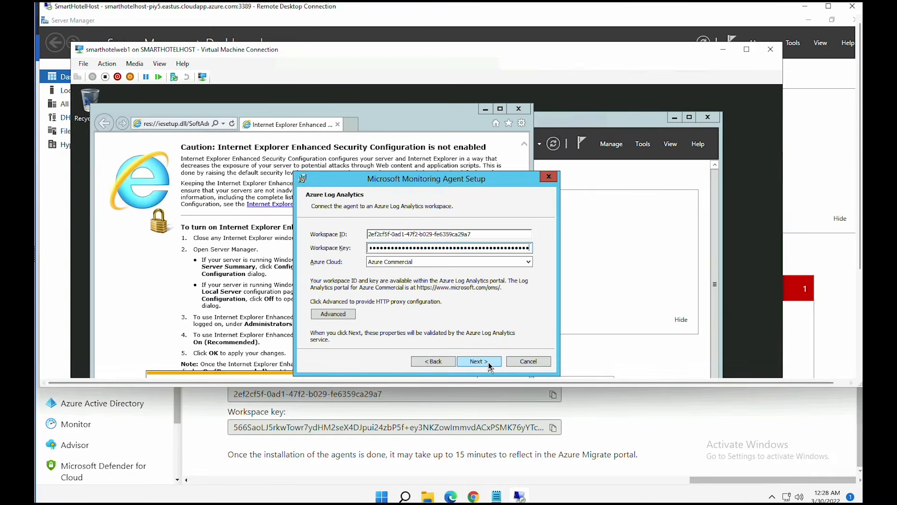
pyautogui.click(489, 365)
pyautogui.click(479, 361)
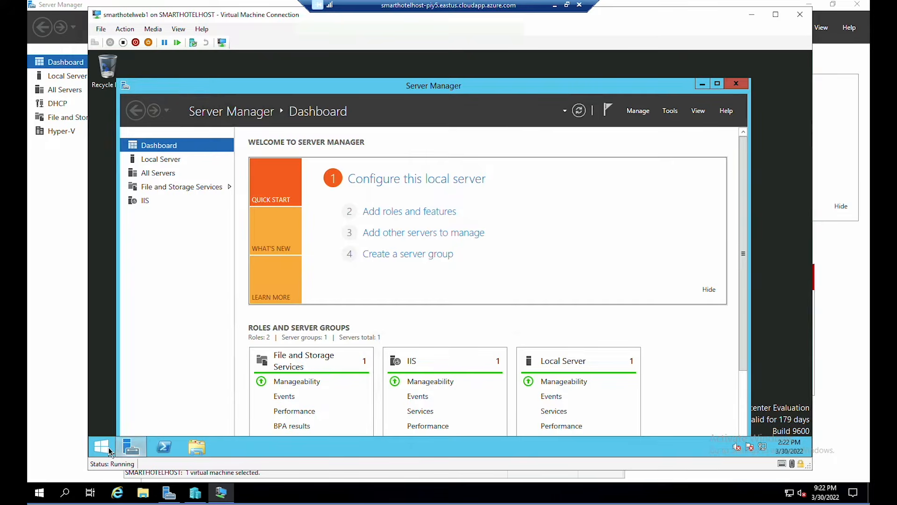
# - Confirm Microsoft Monitoring Agent appears in Programs and Features, then return to the portal
pyautogui.rightClick(109, 451)
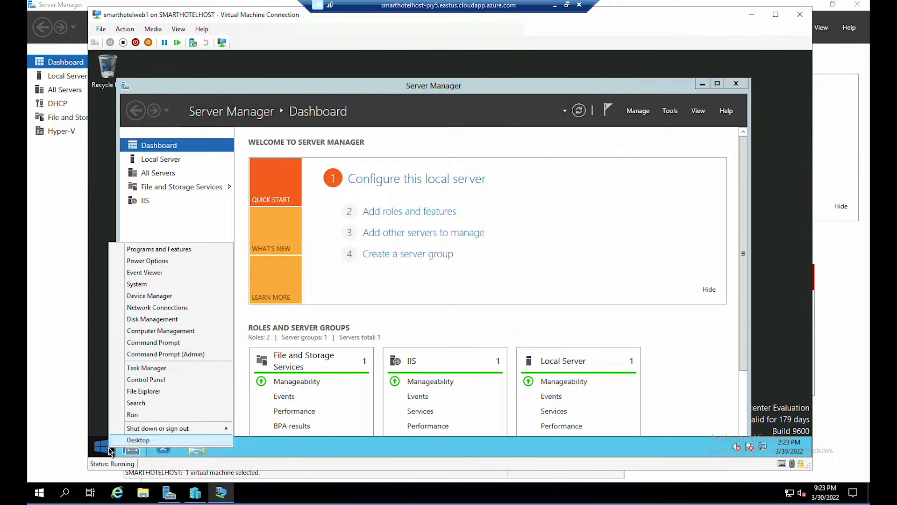
pyautogui.click(172, 253)
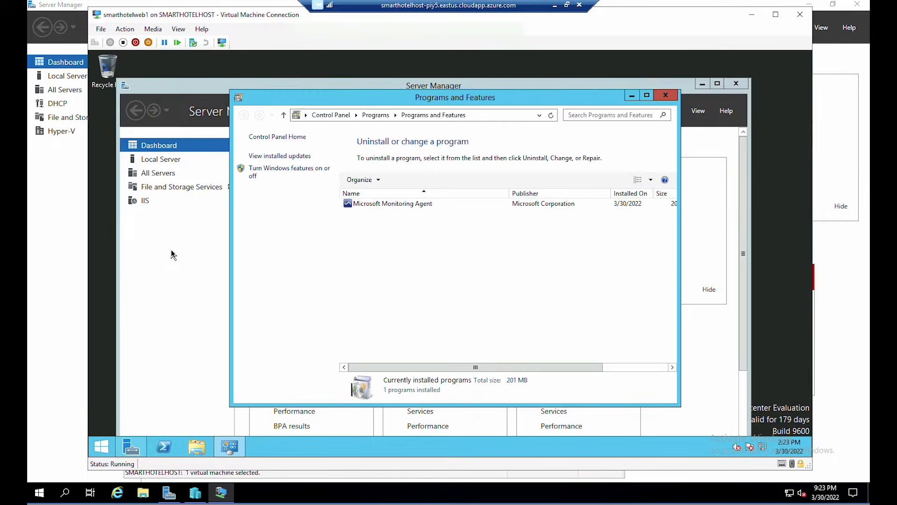
pyautogui.click(379, 207)
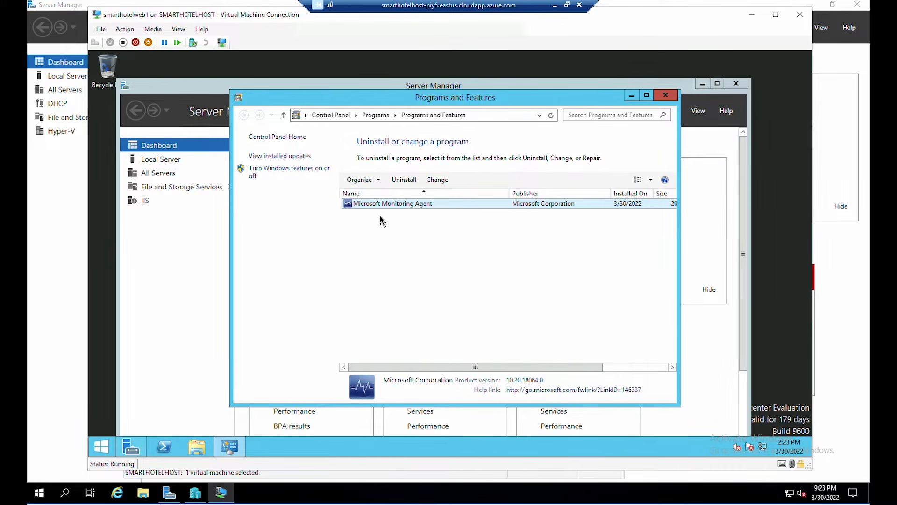
pyautogui.click(553, 8)
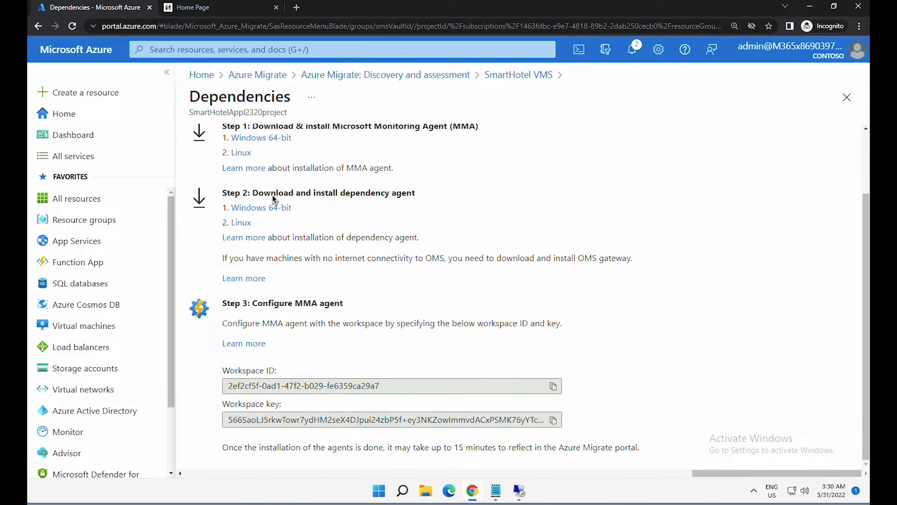
# - Copy the Windows Dependency Agent download link and return to the smarthotelweb1 VM
pyautogui.moveTo(276, 193); pyautogui.dragTo(366, 193)
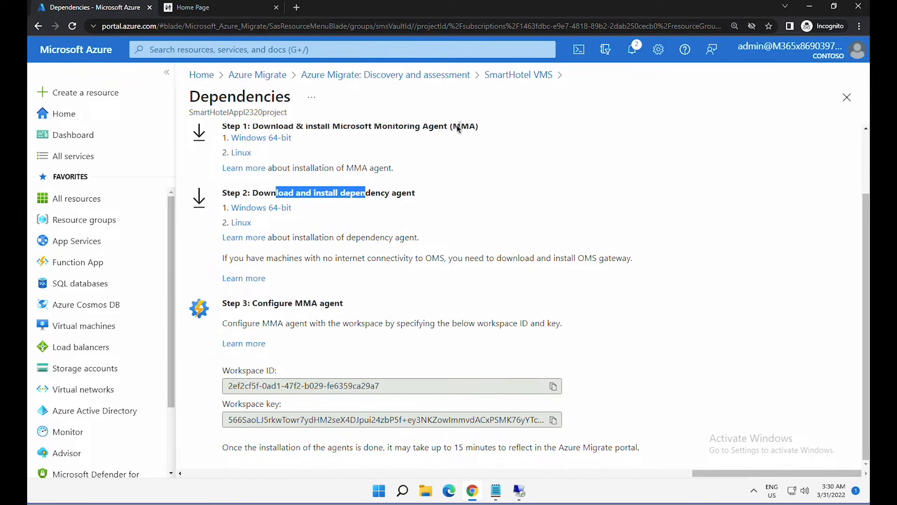
pyautogui.rightClick(271, 212)
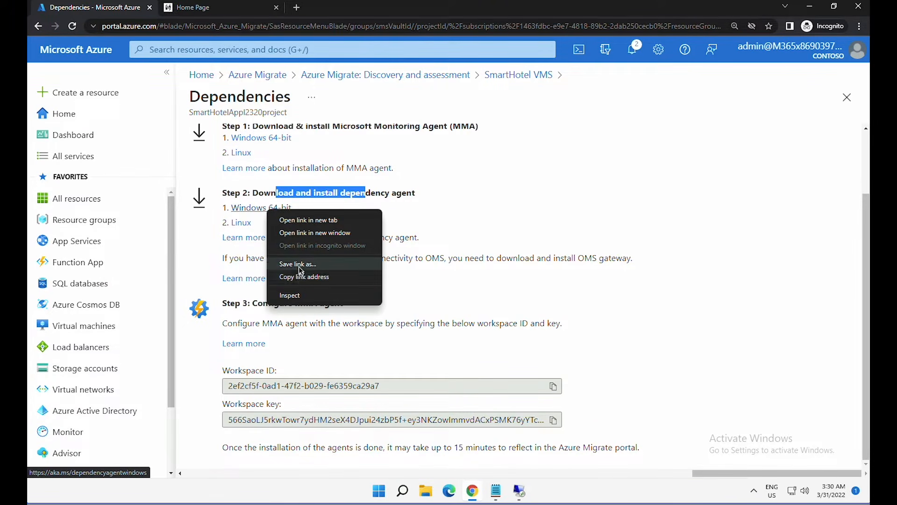
pyautogui.click(303, 276)
pyautogui.click(518, 491)
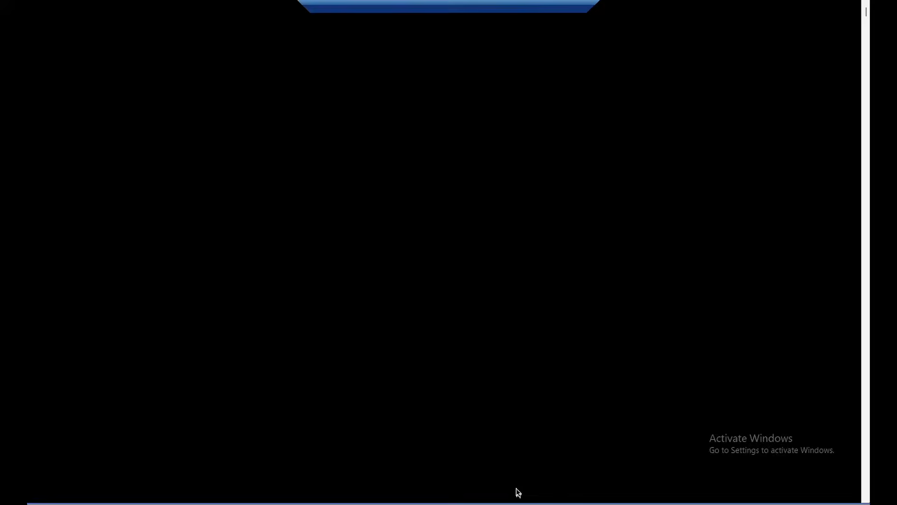
pyautogui.press('super')
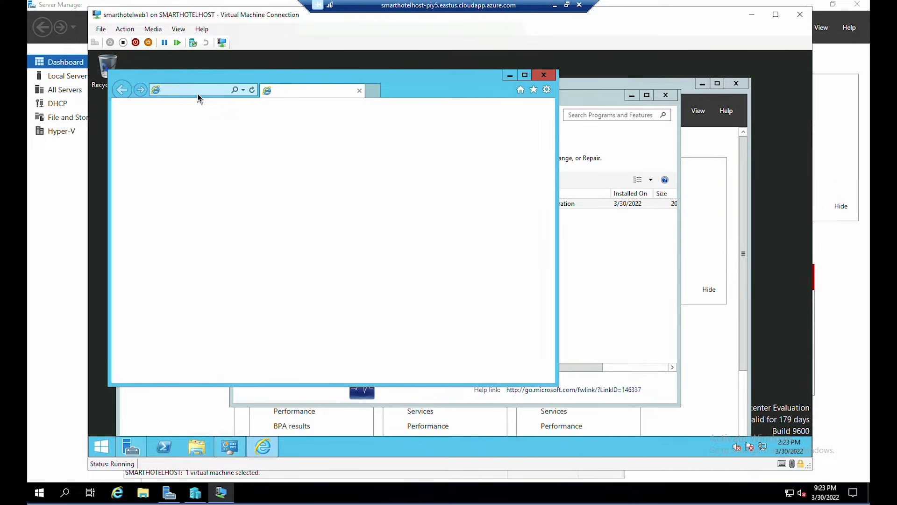
# - Install Dependency Agent 9.10.13 on smarthotelweb1 from the pasted download link, then minimise the VM window
pyautogui.click(198, 91)
pyautogui.hotkey('ctrl', 'v')
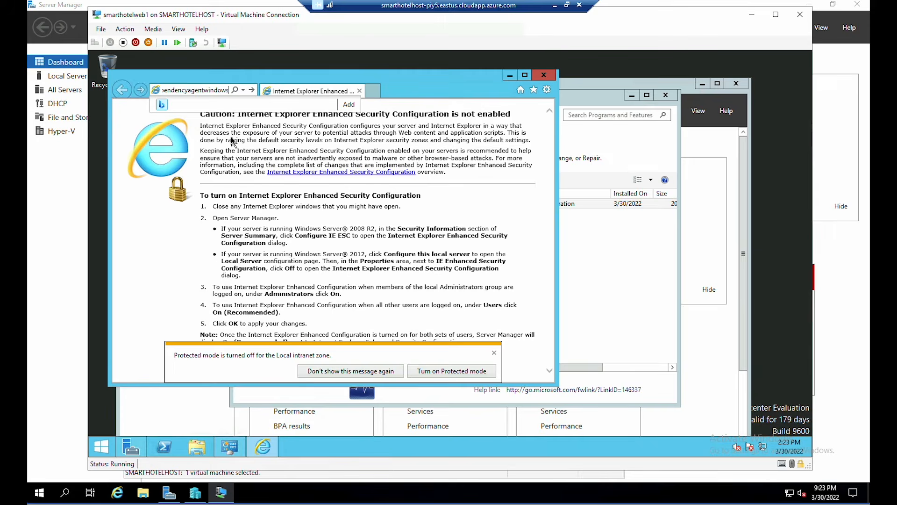
pyautogui.press('Return')
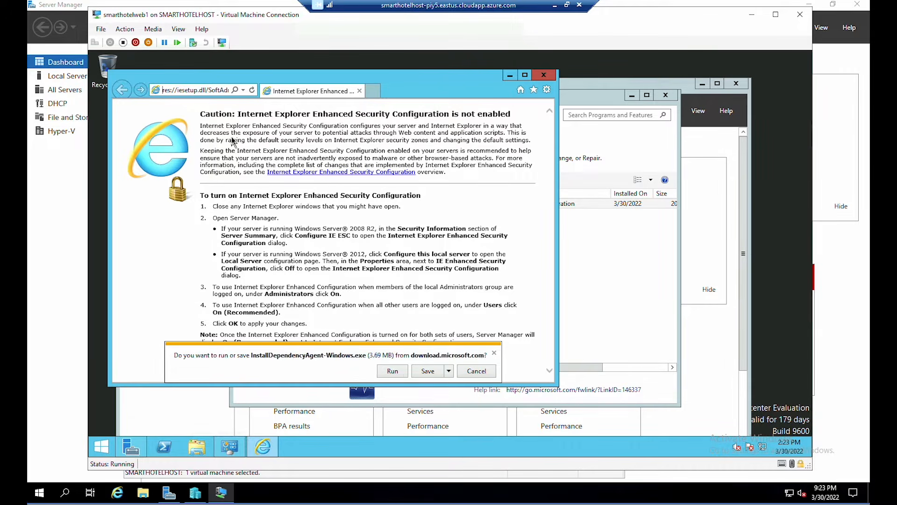
pyautogui.click(387, 372)
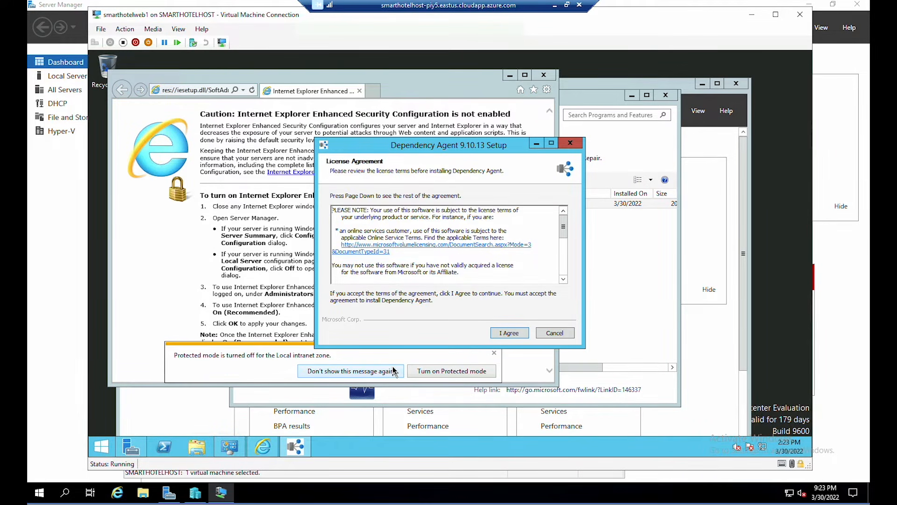
pyautogui.click(507, 333)
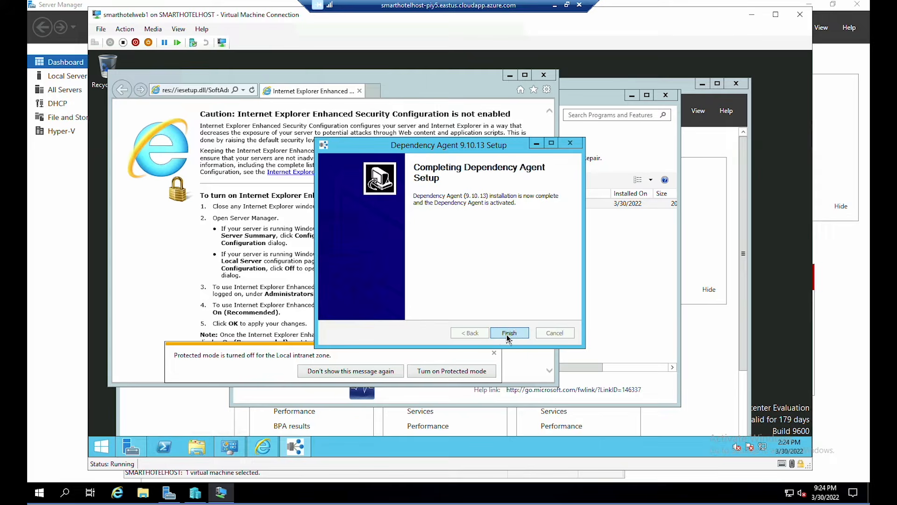
pyautogui.click(508, 333)
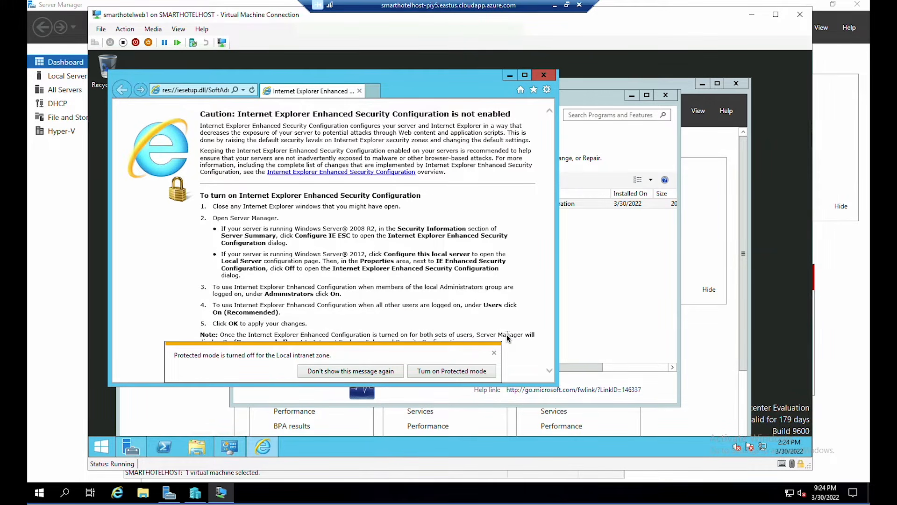
pyautogui.click(753, 17)
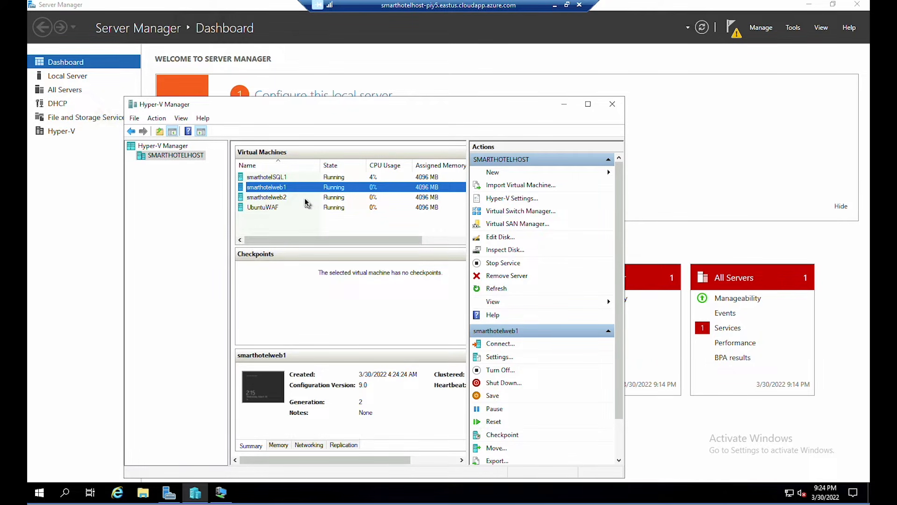
# - Open a Virtual Machine Connection console to smarthotelweb2
pyautogui.click(305, 198)
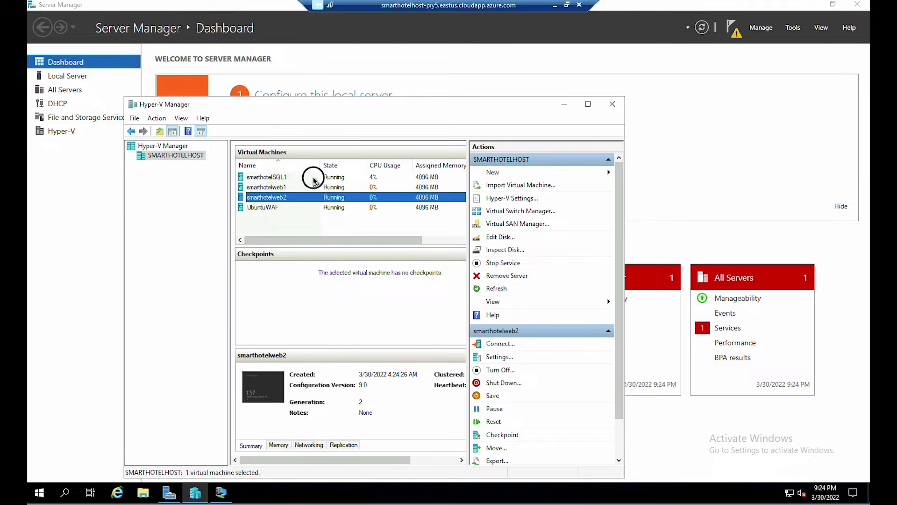
pyautogui.click(313, 177)
pyautogui.doubleClick(264, 196)
pyautogui.click(257, 193)
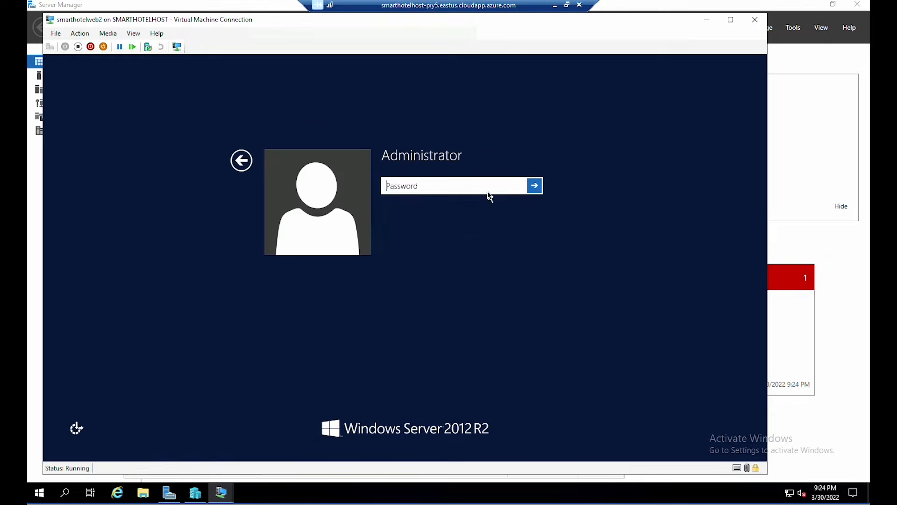
# - Paste the Workspace Key into Monitoring Agent Setup and finish the Dependency Agent installation
pyautogui.rightClick(467, 225)
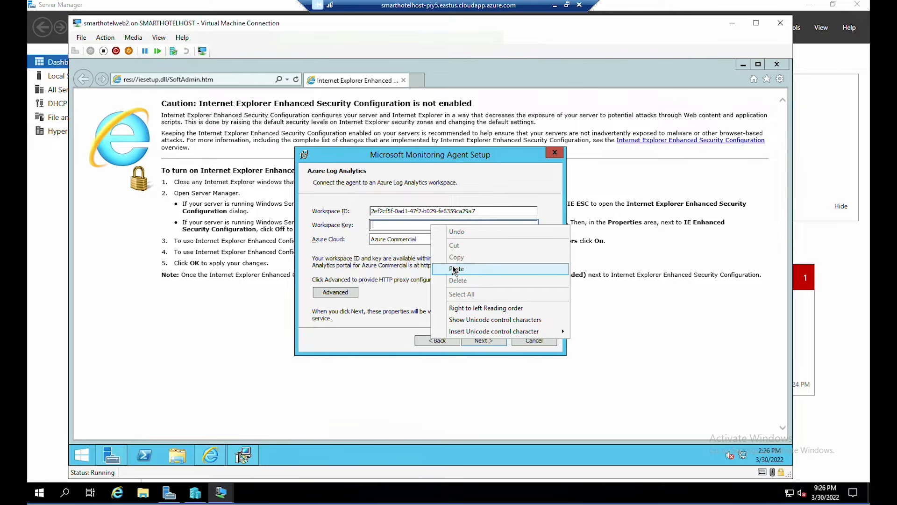
pyautogui.click(462, 270)
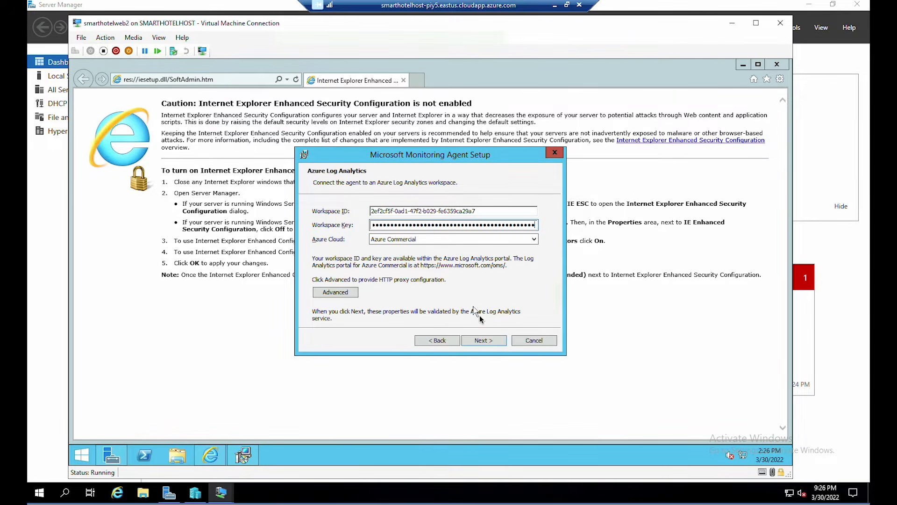
pyautogui.click(485, 341)
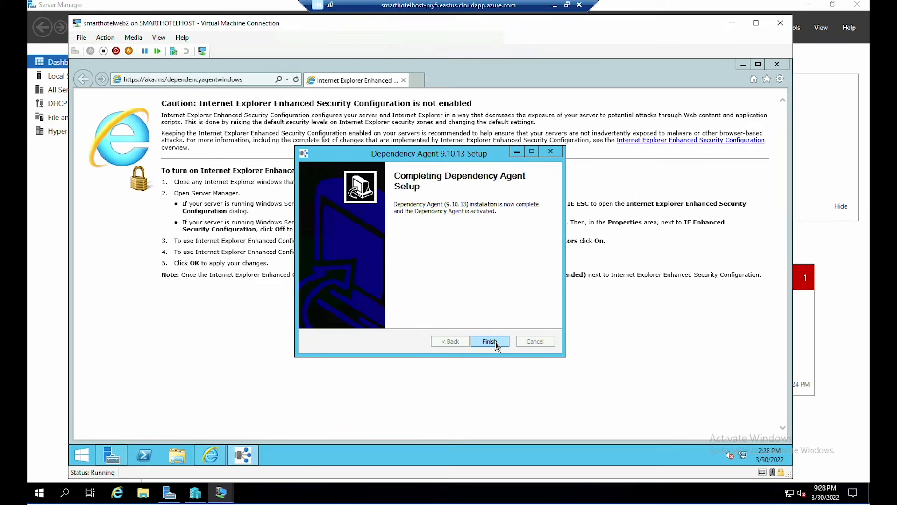
pyautogui.click(495, 343)
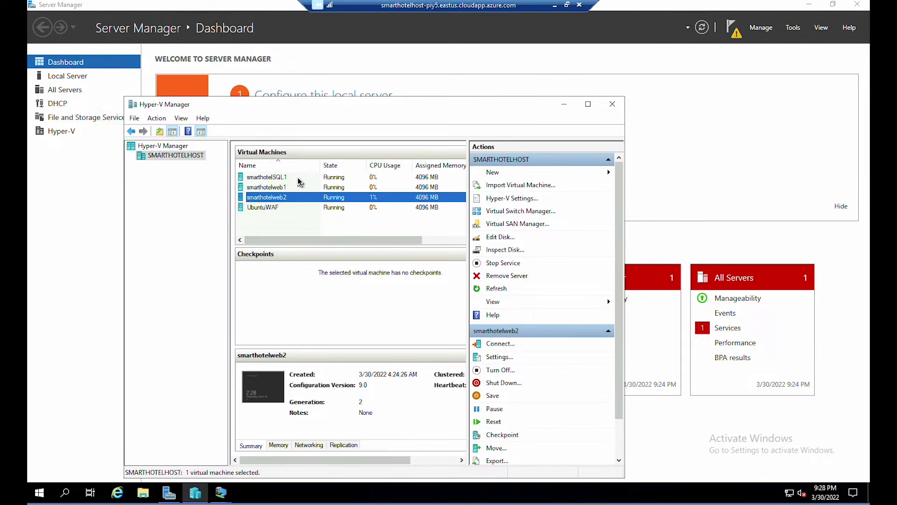
# - Connect to smarthotelSQL1 and set up the Monitoring Agent linked to Azure Log Analytics
pyautogui.click(298, 178)
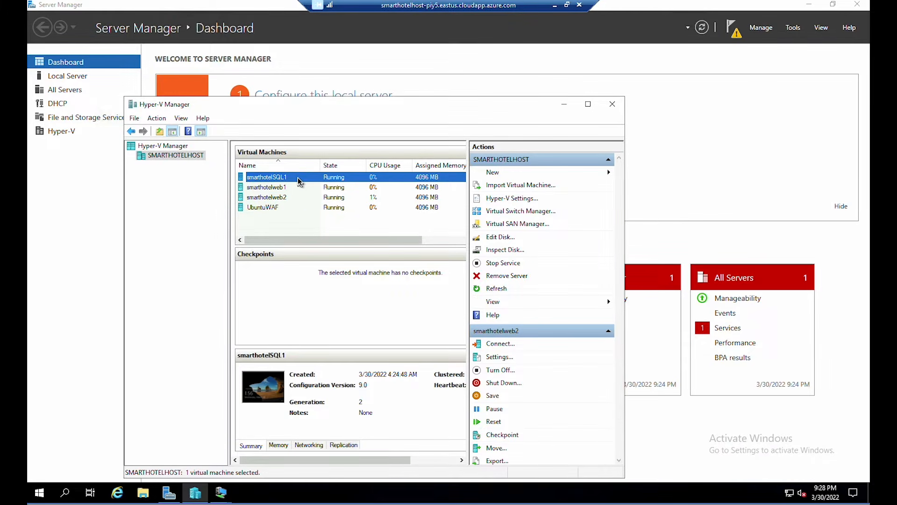
pyautogui.doubleClick(299, 181)
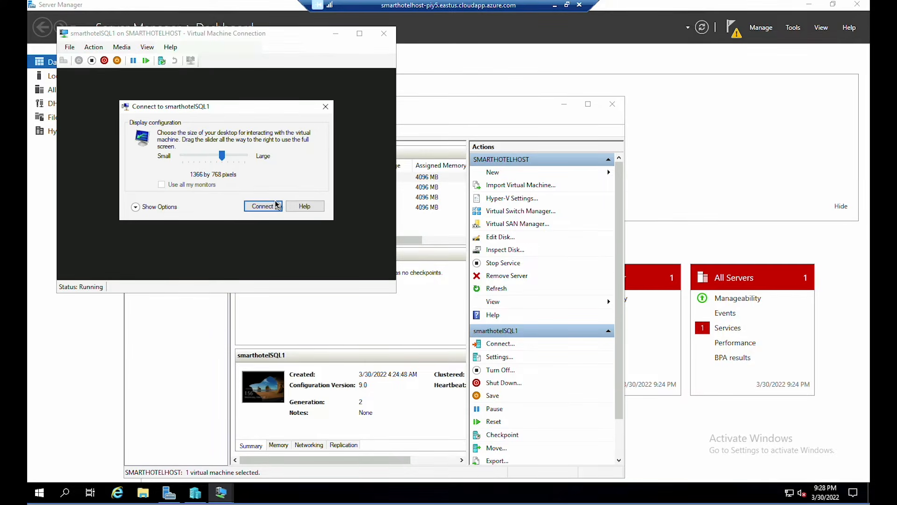
pyautogui.click(260, 204)
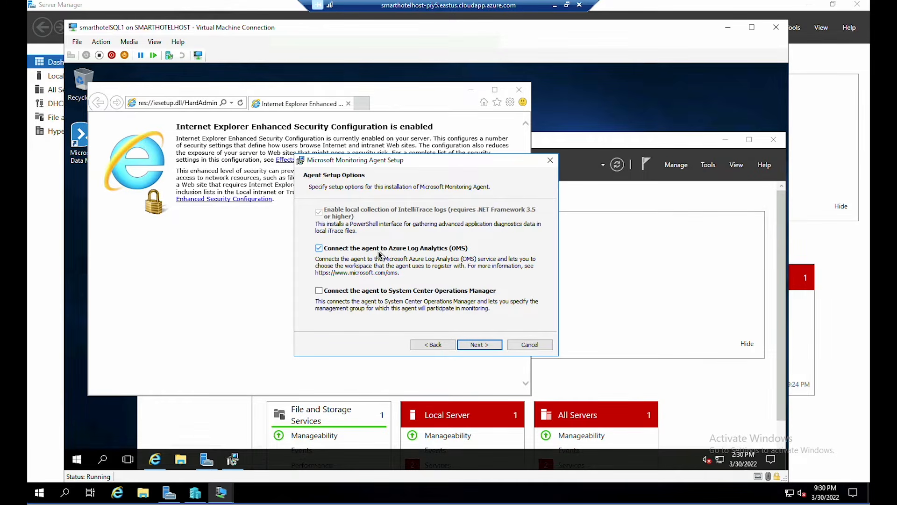
pyautogui.click(478, 344)
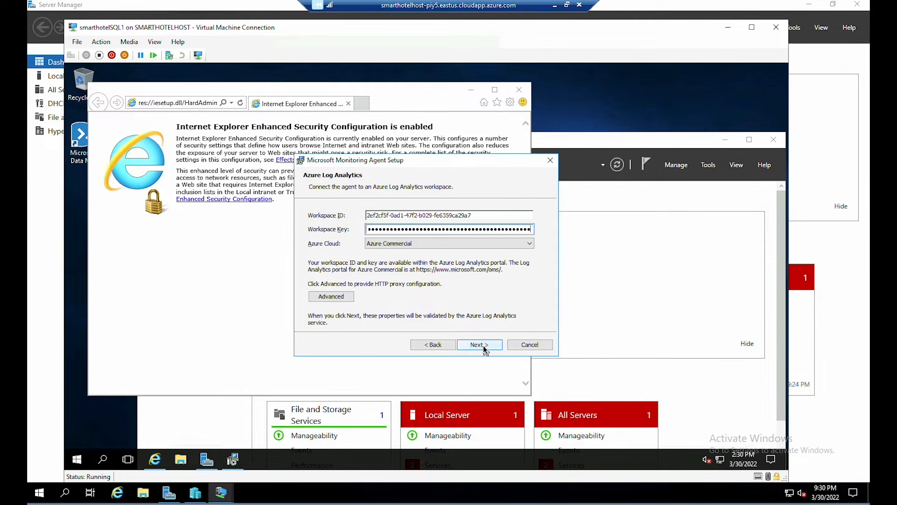
pyautogui.click(484, 348)
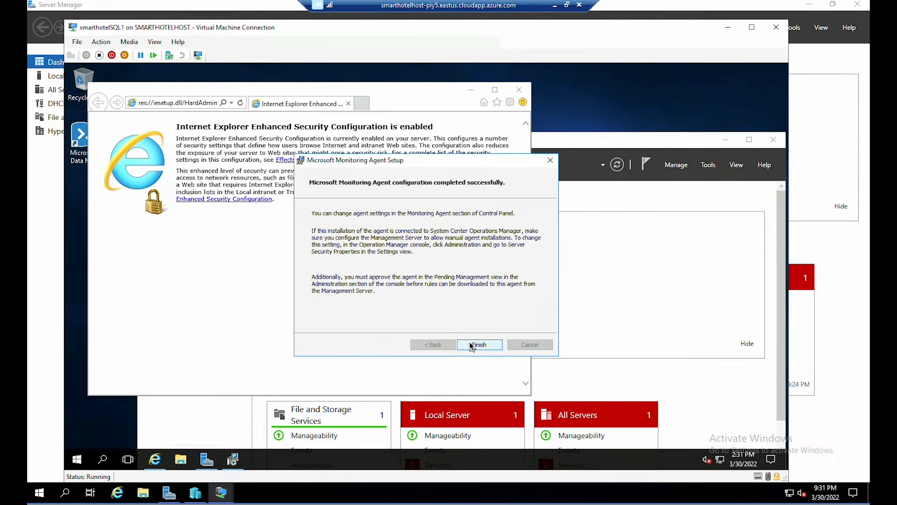
pyautogui.click(478, 344)
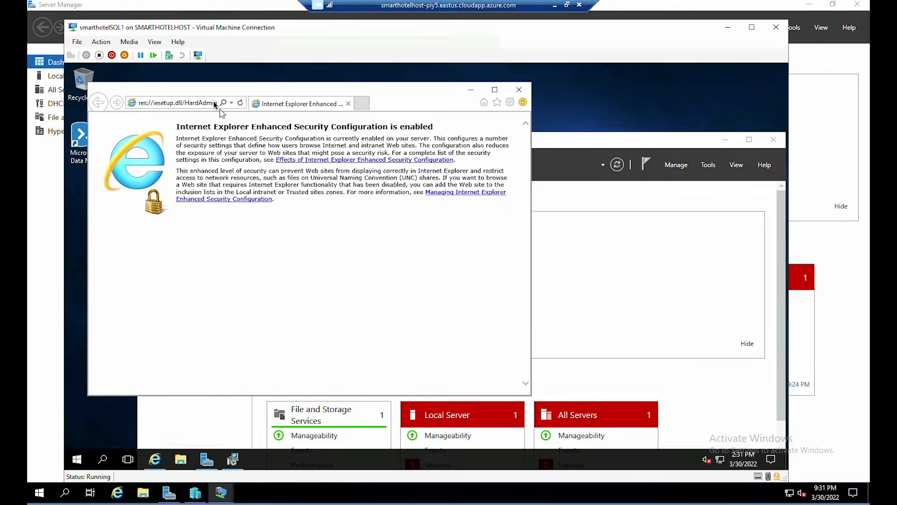
# - Install Dependency Agent 9.10.13 on smarthotelSQL1 from the pasted aka.ms download link
pyautogui.click(186, 105)
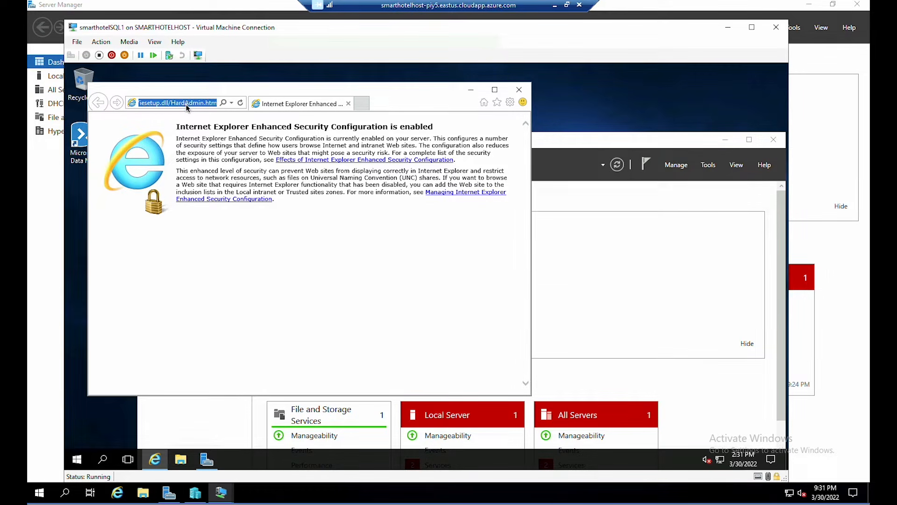
pyautogui.write('https://aka.ms/dependencyagentwindows')
pyautogui.press('Return')
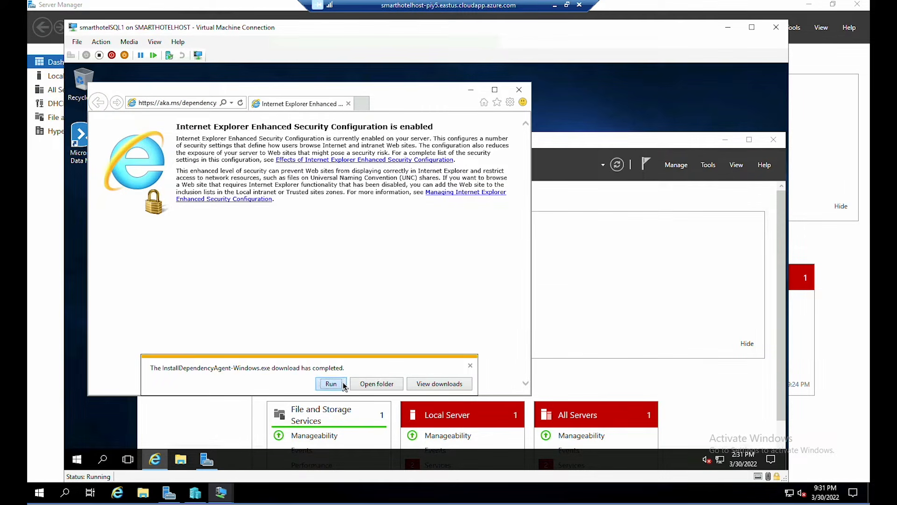
pyautogui.click(331, 383)
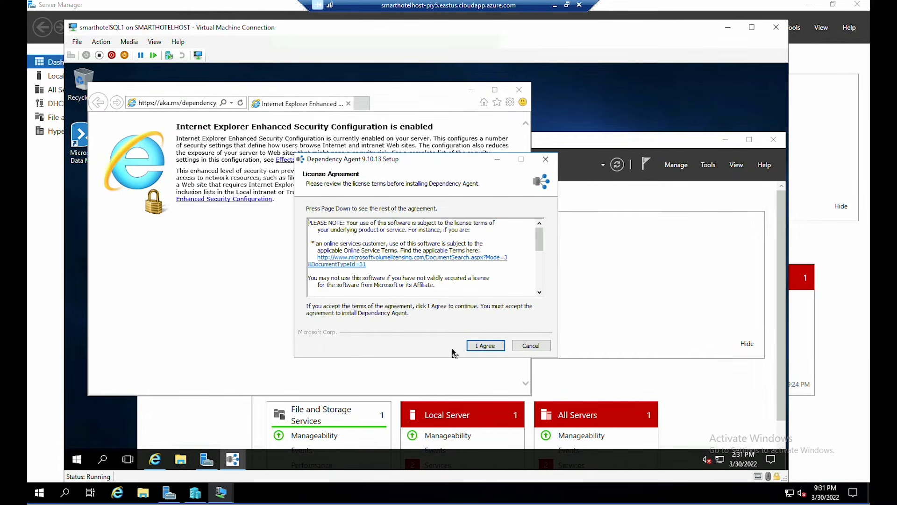
pyautogui.click(487, 346)
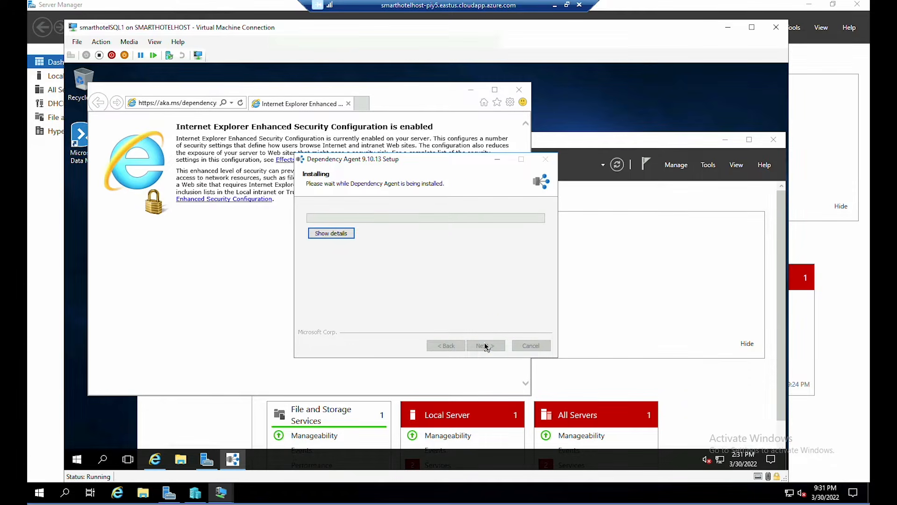
pyautogui.click(485, 345)
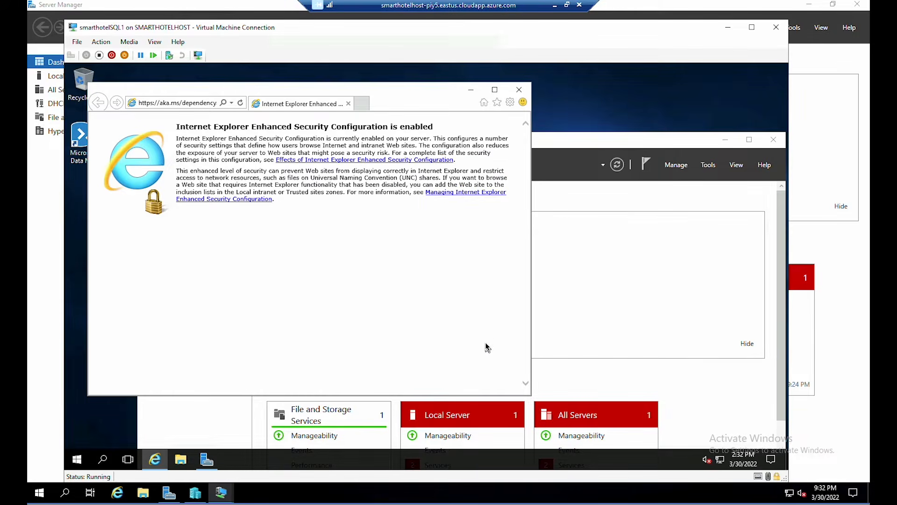
# - Minimise the browser and the smarthotelSQL1 VM window to return to Hyper-V Manager
pyautogui.click(555, 8)
pyautogui.click(471, 90)
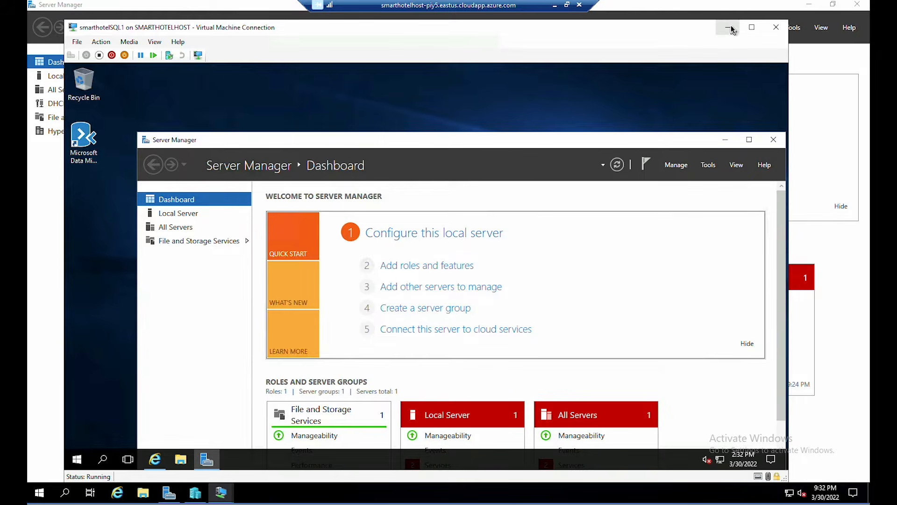
pyautogui.click(729, 28)
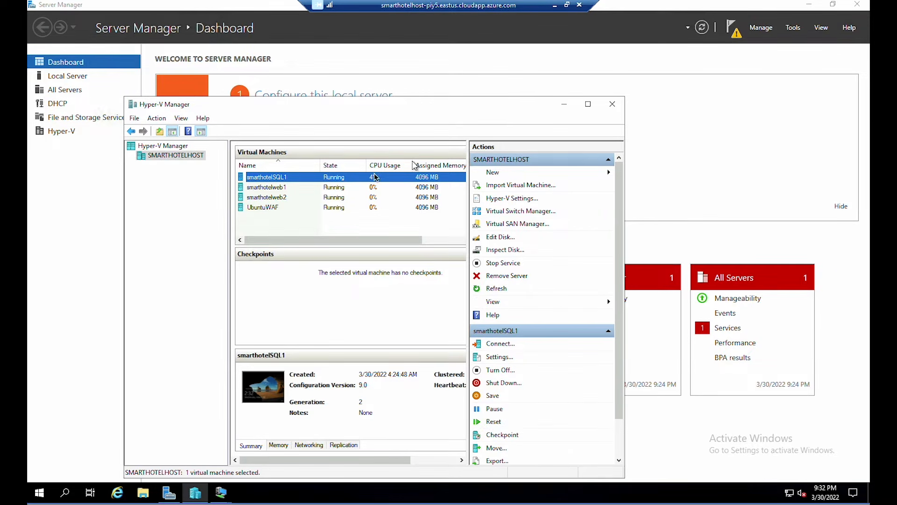
pyautogui.click(275, 188)
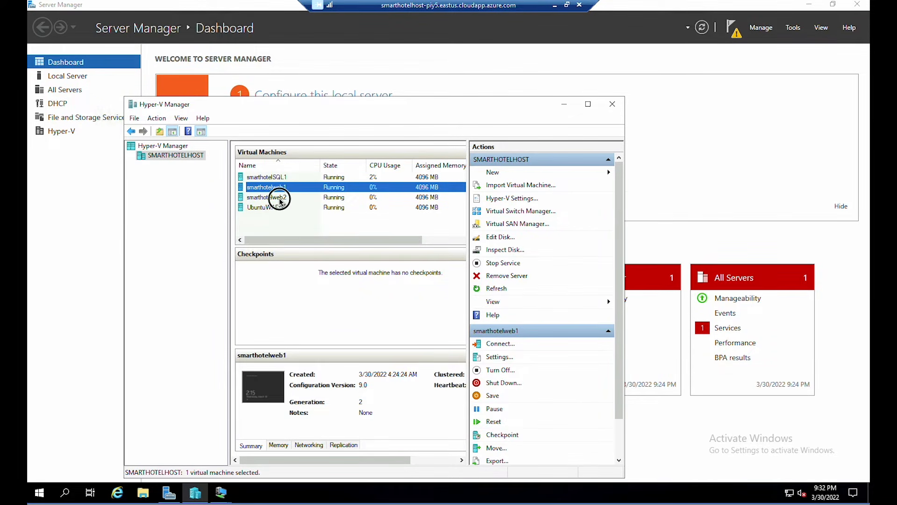
pyautogui.click(280, 198)
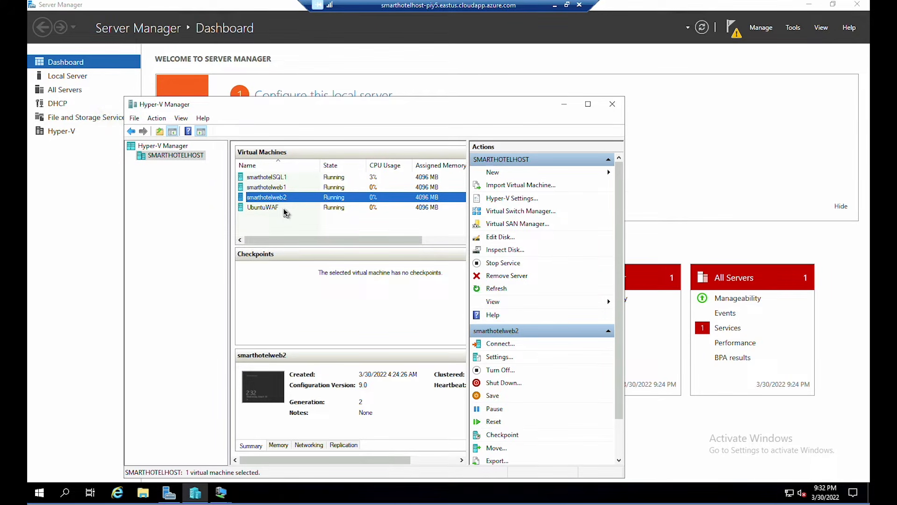
pyautogui.click(285, 209)
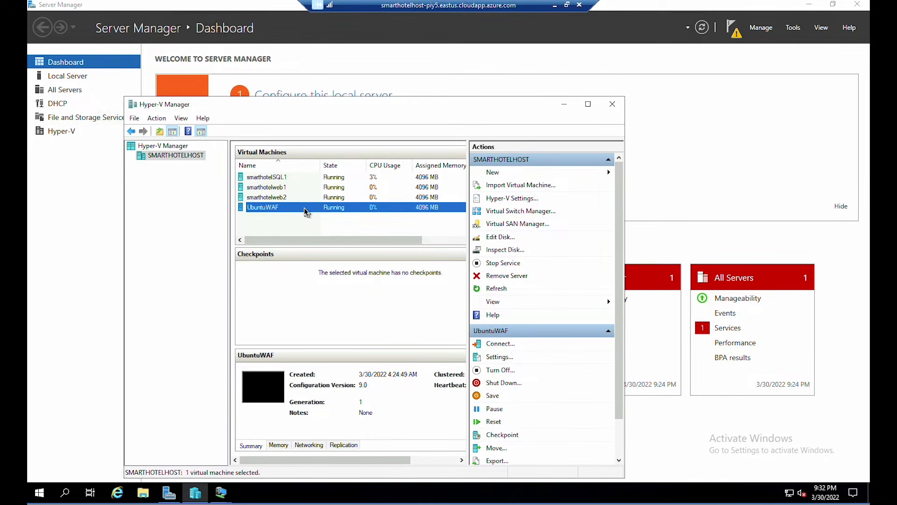
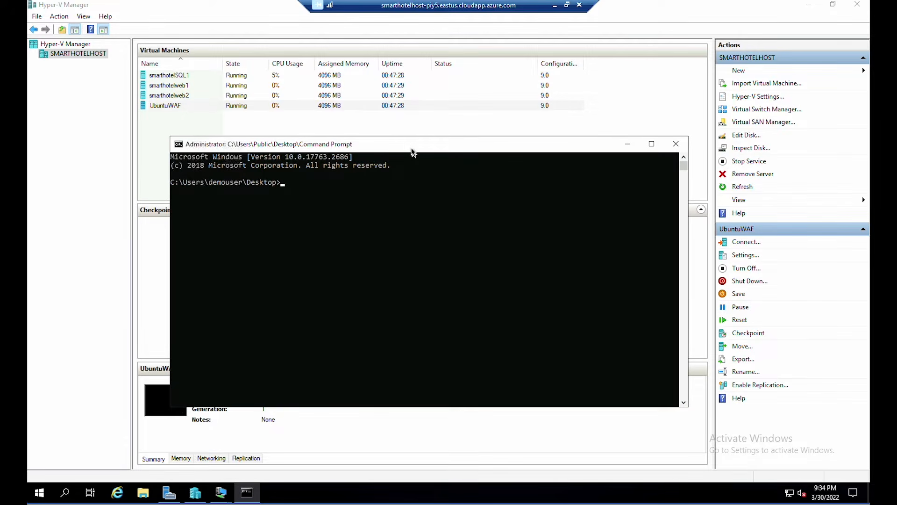
# - SSH into UbuntuWAF at 192.168.0.8 as demouser, accepting the host key and logging in
pyautogui.write('ssh demouser@192.168.0.8')
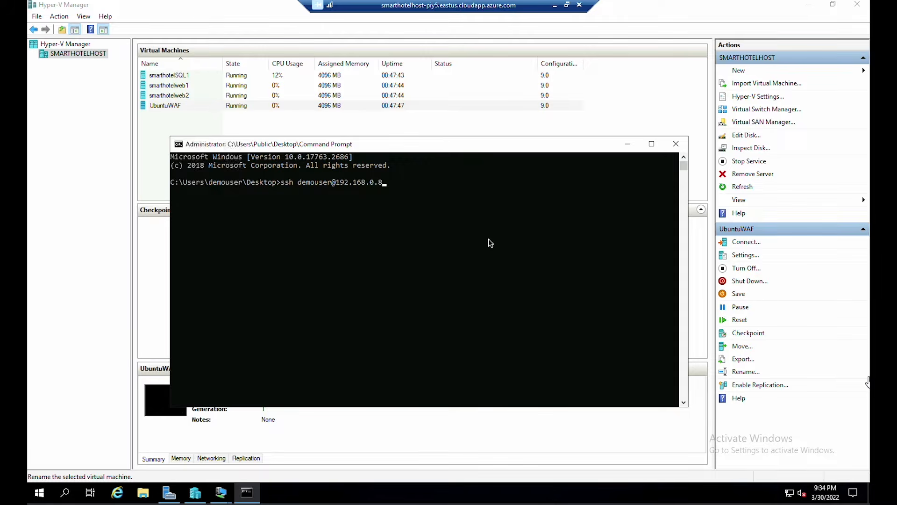
pyautogui.press('Return')
pyautogui.click(431, 216)
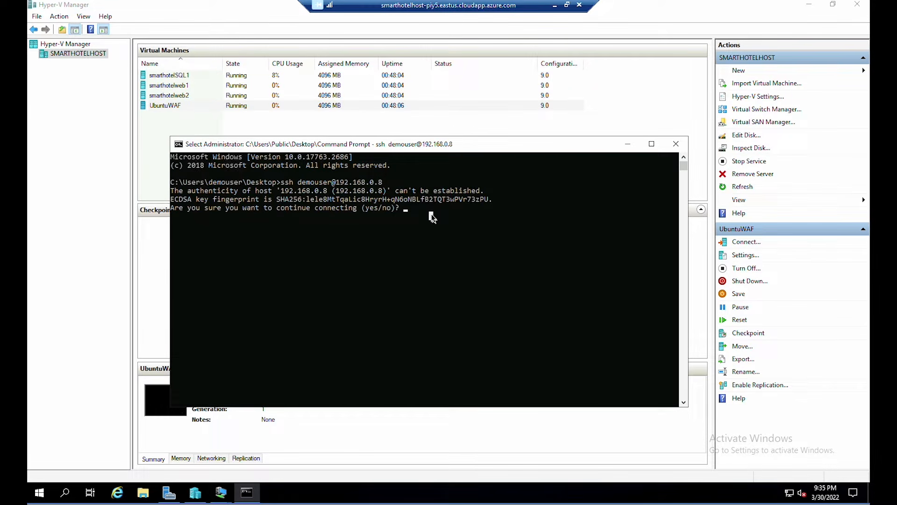
pyautogui.write('ye')
pyautogui.write('s')
pyautogui.press('Return')
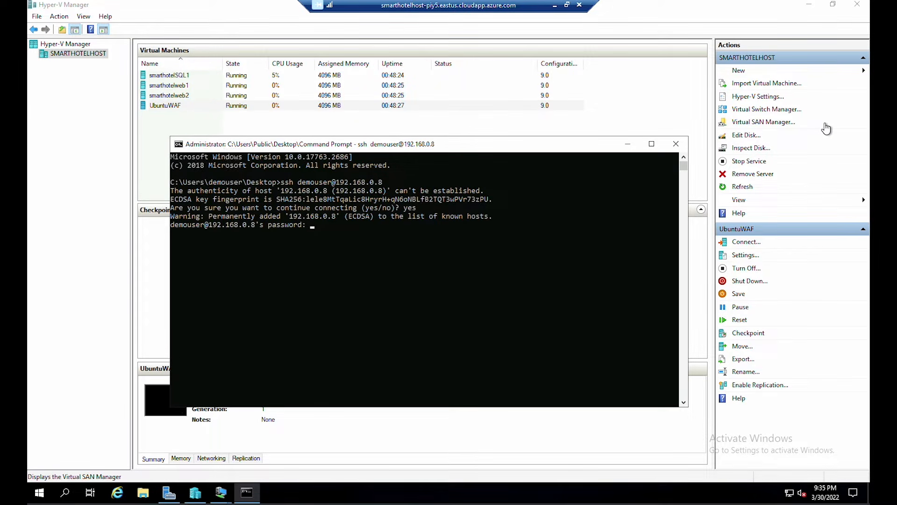
pyautogui.press('Return')
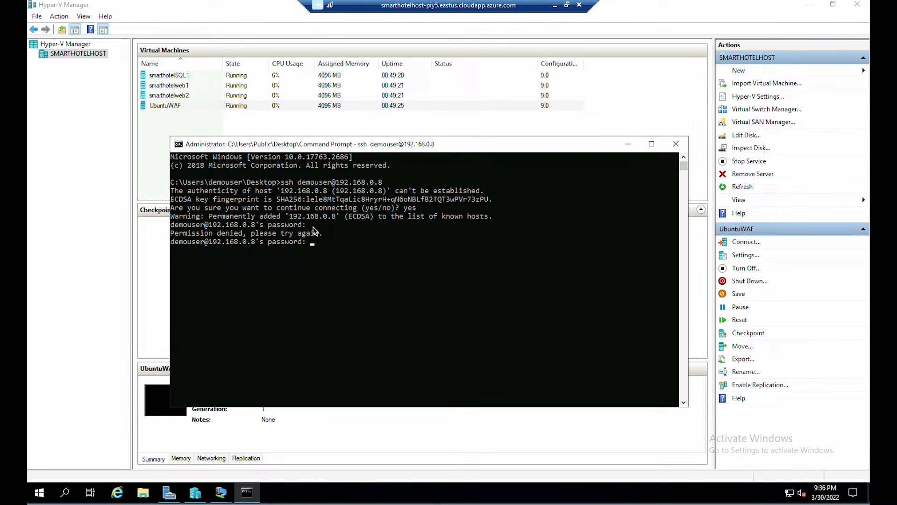
pyautogui.press('Return')
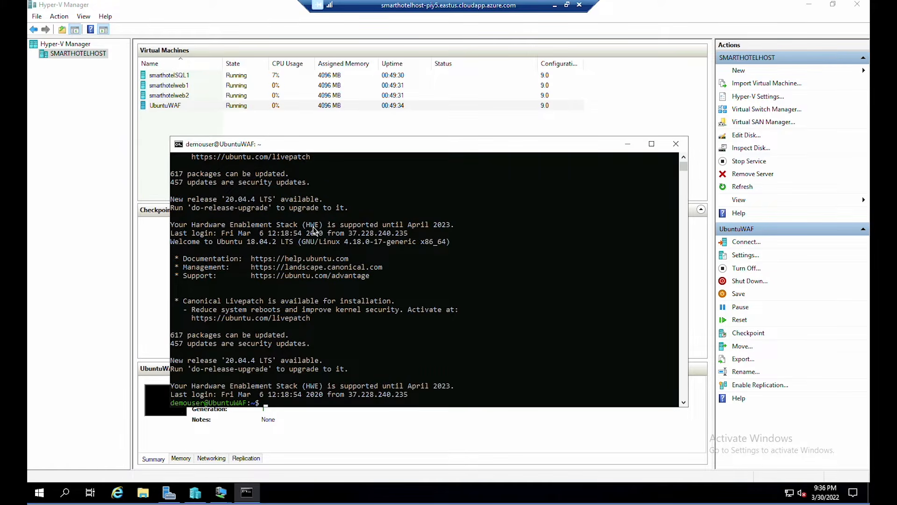
# - Elevate the UbuntuWAF session to a root shell with sudo -s
pyautogui.write('sudo -')
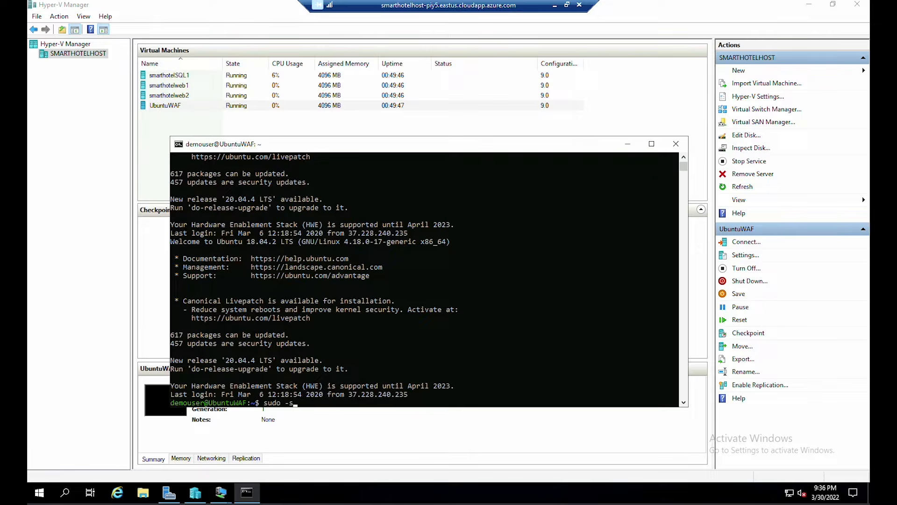
pyautogui.write('s')
pyautogui.press('Return')
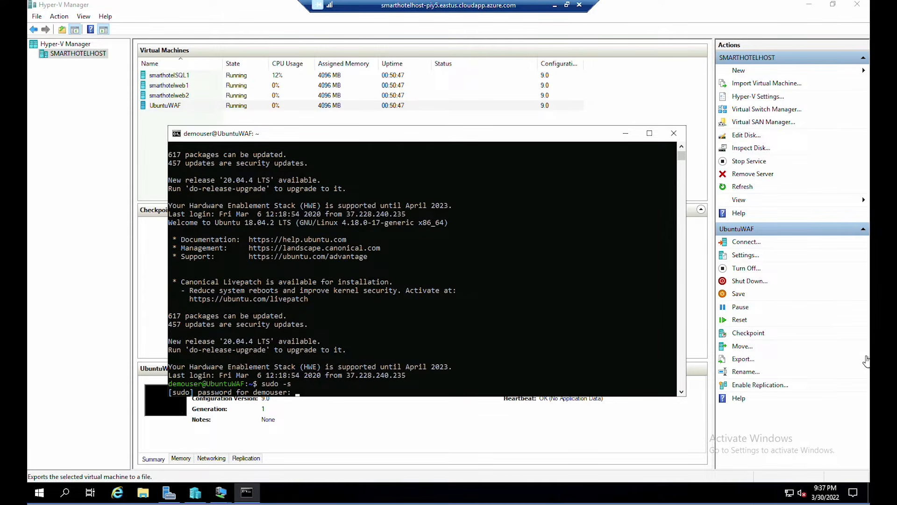
pyautogui.press('Return')
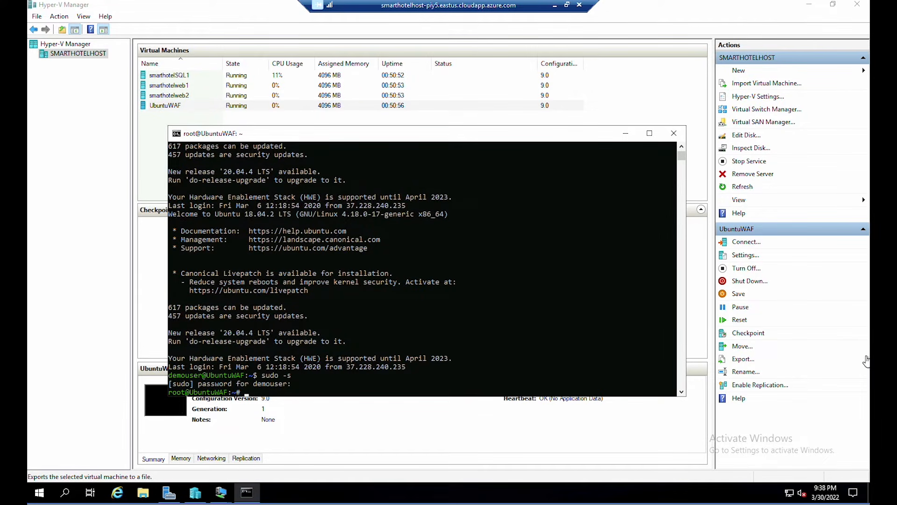
# - Draft the onboard_agent.sh download-and-run command in Notepad with Workspace ID and key placeholders
pyautogui.write('installe')
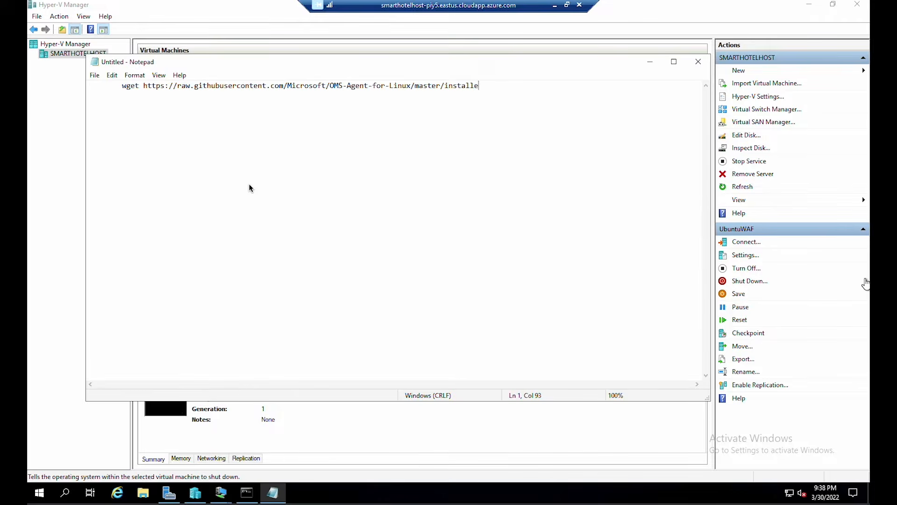
pyautogui.write('r/scripts/onboard_agent.sh && sh onboard_agent.sh -w <Workspace ID> -s <Workspace Key>')
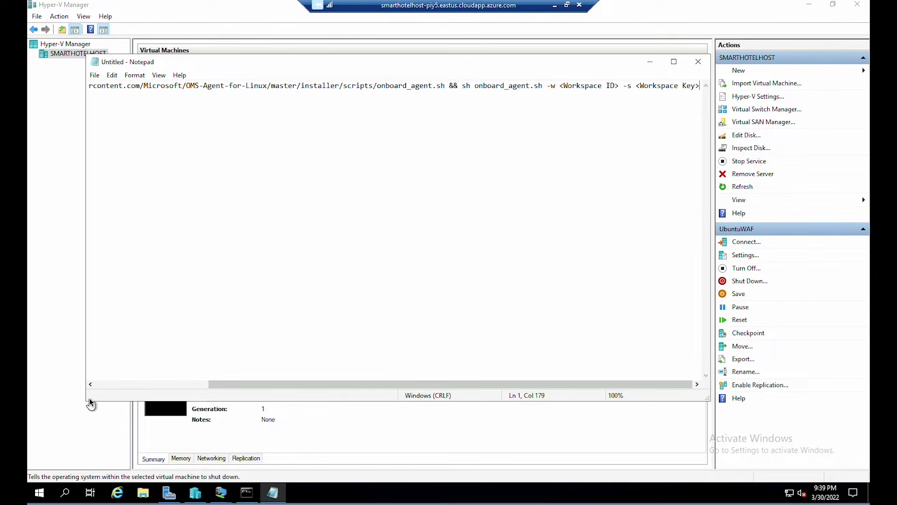
pyautogui.moveTo(85, 401); pyautogui.dragTo(71, 406)
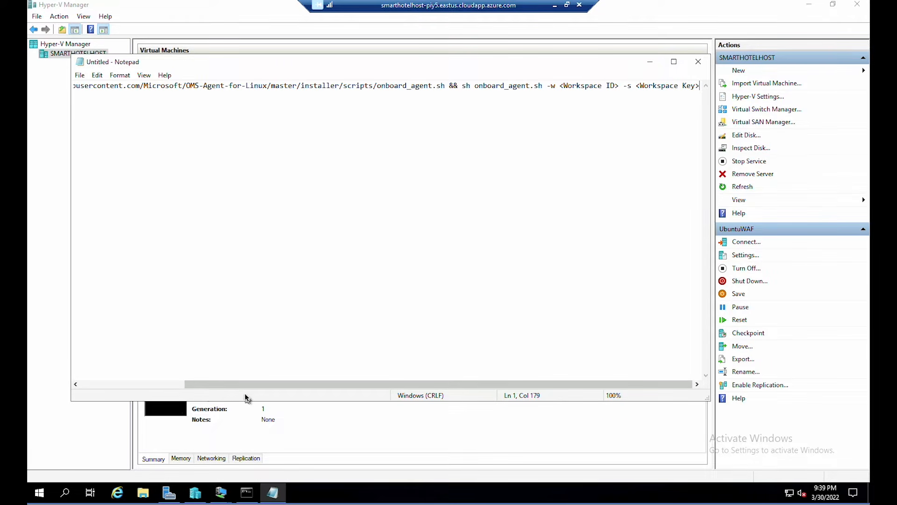
pyautogui.moveTo(250, 387); pyautogui.dragTo(212, 388)
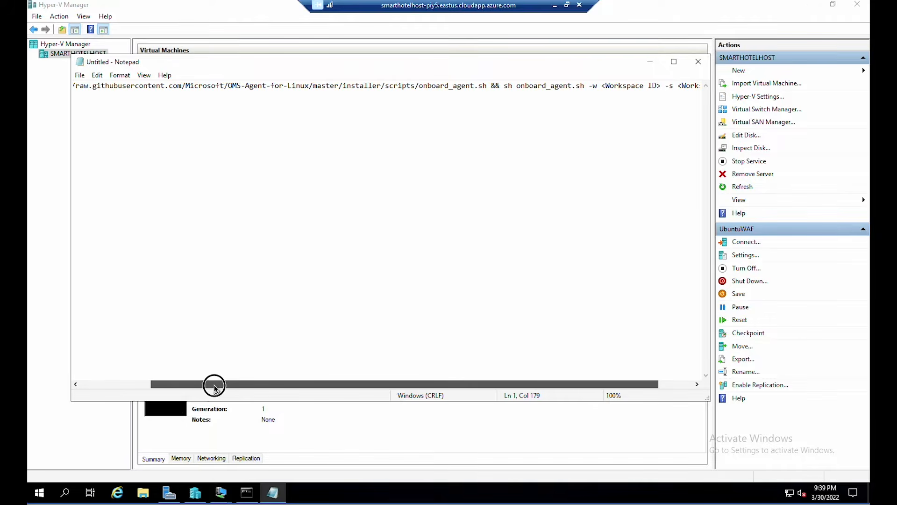
pyautogui.click(608, 86)
pyautogui.keyDown('shift'); pyautogui.click(664, 87); pyautogui.keyUp('shift')
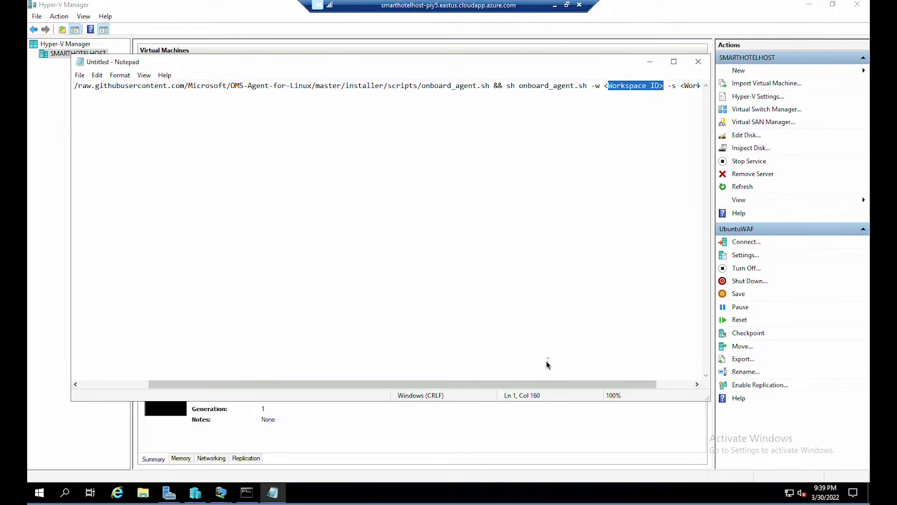
pyautogui.moveTo(595, 382); pyautogui.dragTo(363, 393)
pyautogui.click(111, 93)
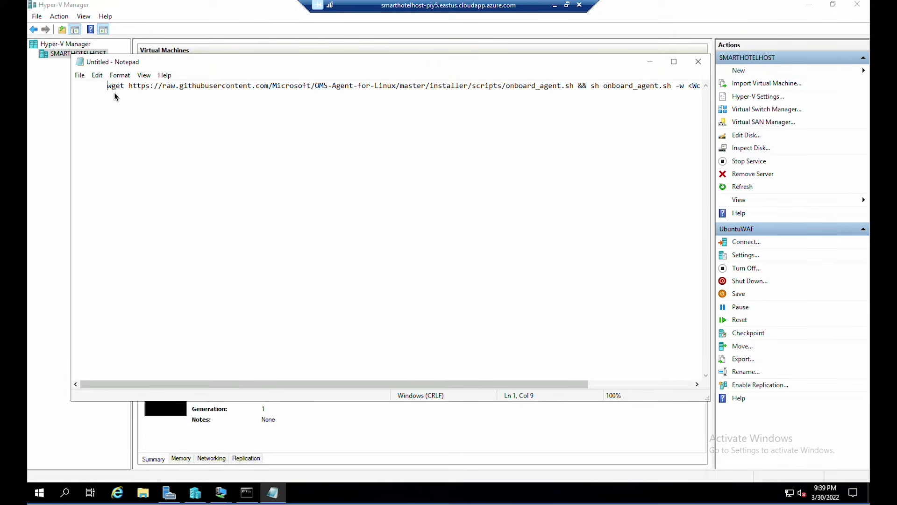
pyautogui.press('Left')
pyautogui.press('Left')
pyautogui.press('Left')
pyautogui.press('Left')
pyautogui.press('Left')
pyautogui.press('Left')
pyautogui.press('Left')
pyautogui.press('Left')
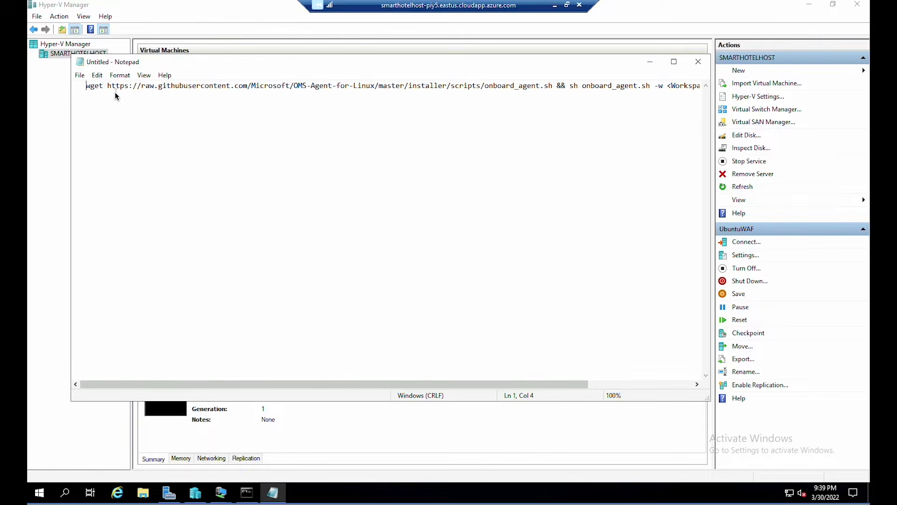
pyautogui.press('End')
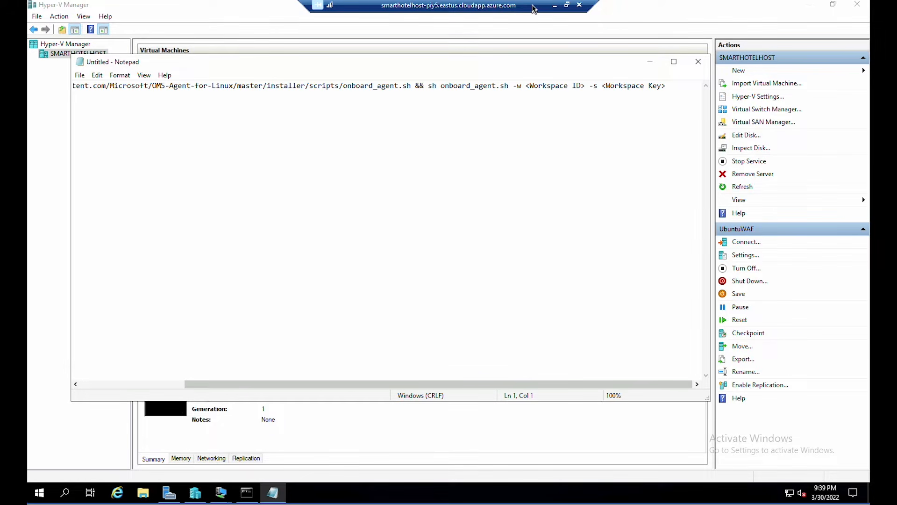
# - Replace the Workspace ID placeholder with the ID copied from the Azure Dependencies page
pyautogui.click(566, 4)
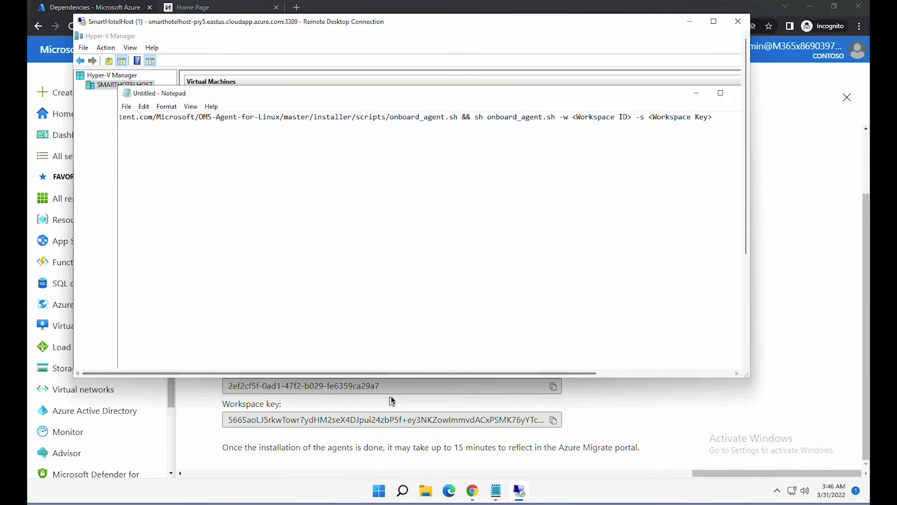
pyautogui.click(374, 395)
pyautogui.click(553, 385)
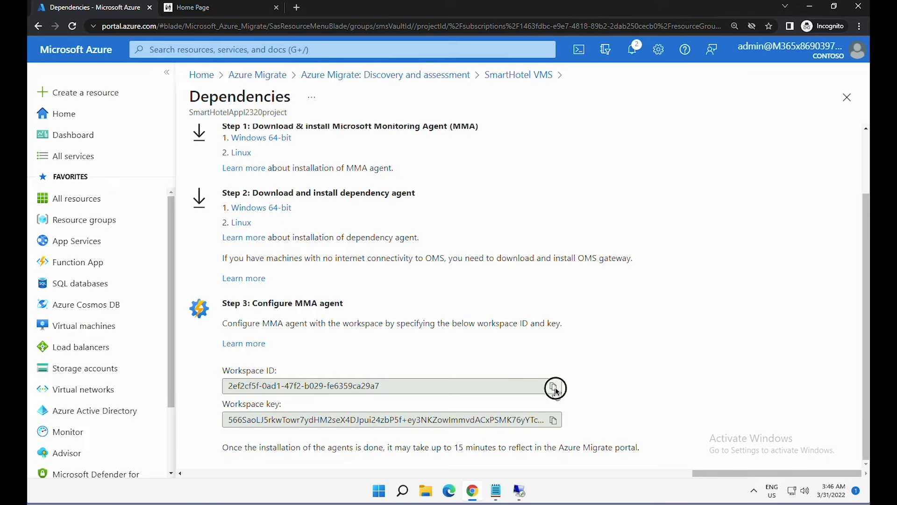
pyautogui.click(519, 491)
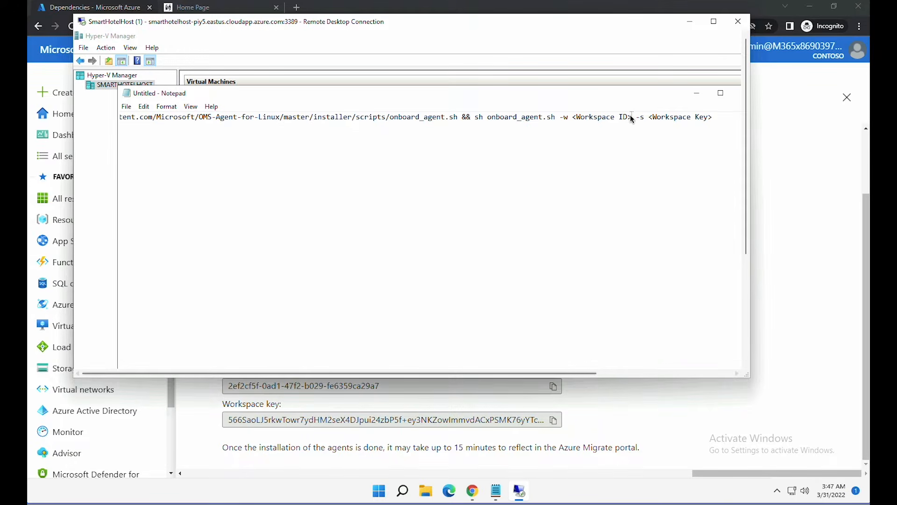
pyautogui.moveTo(631, 119); pyautogui.dragTo(574, 117)
pyautogui.hotkey('ctrl', 'v')
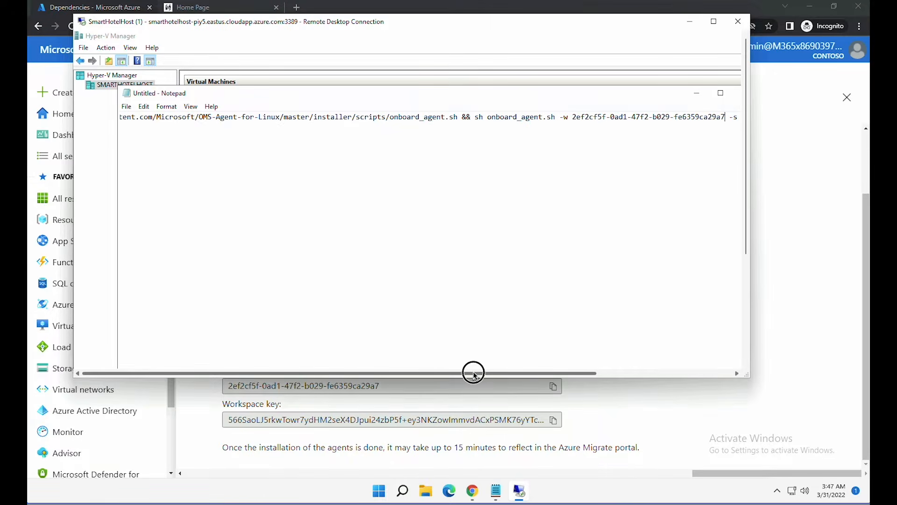
# - Paste the copied workspace key over its placeholder and copy the whole finished command
pyautogui.moveTo(473, 374); pyautogui.dragTo(560, 374)
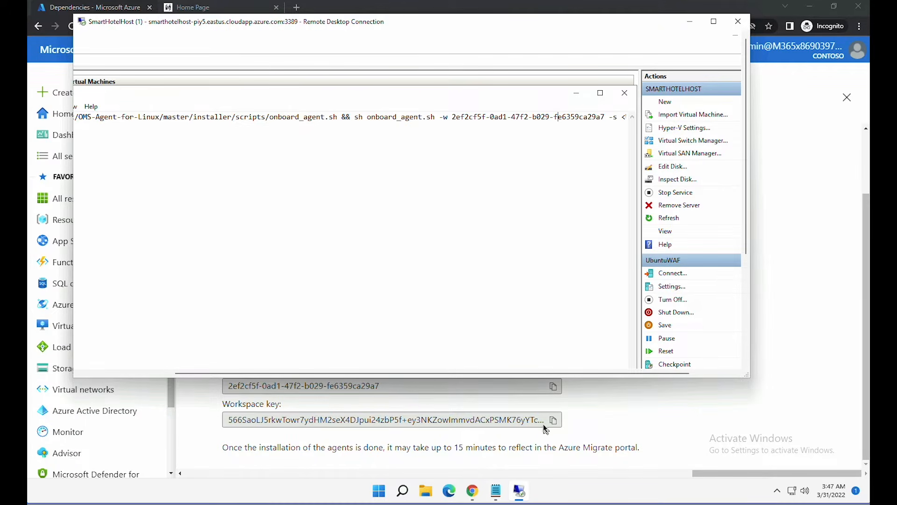
pyautogui.click(553, 420)
pyautogui.click(519, 491)
pyautogui.doubleClick(430, 23)
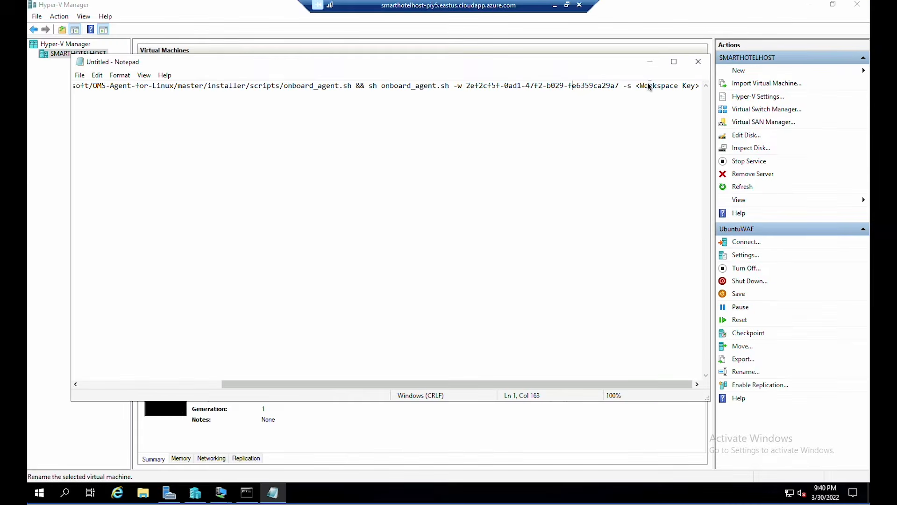
pyautogui.moveTo(638, 88); pyautogui.dragTo(700, 89)
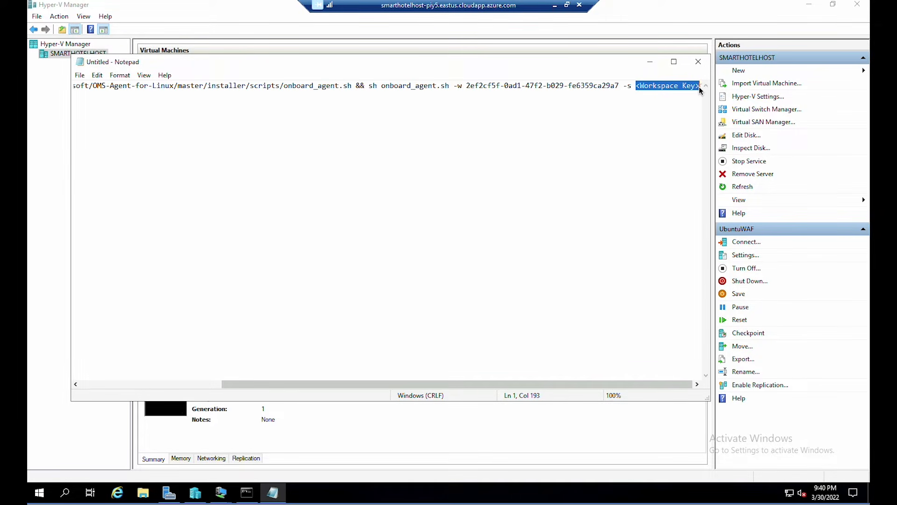
pyautogui.hotkey('ctrl', 'v')
pyautogui.moveTo(500, 383); pyautogui.dragTo(309, 384)
pyautogui.moveTo(190, 381); pyautogui.dragTo(104, 374)
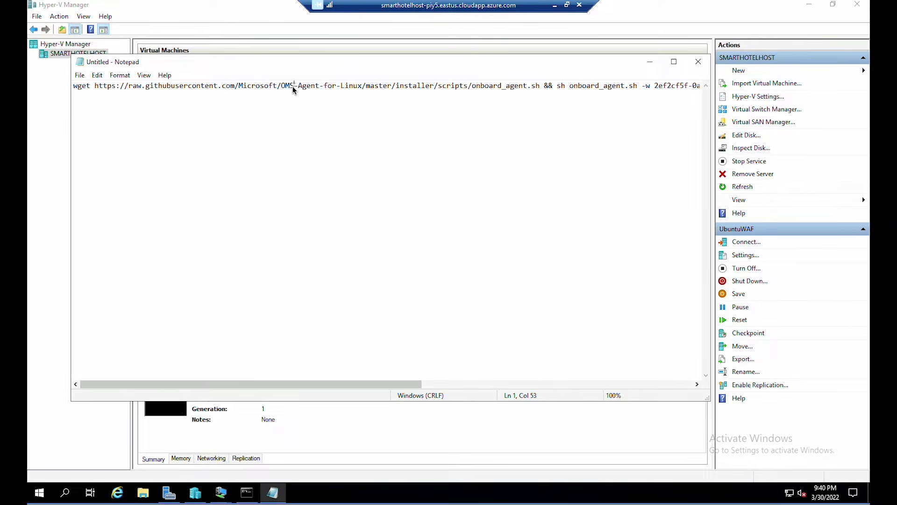
pyautogui.hotkey('ctrl', 'a')
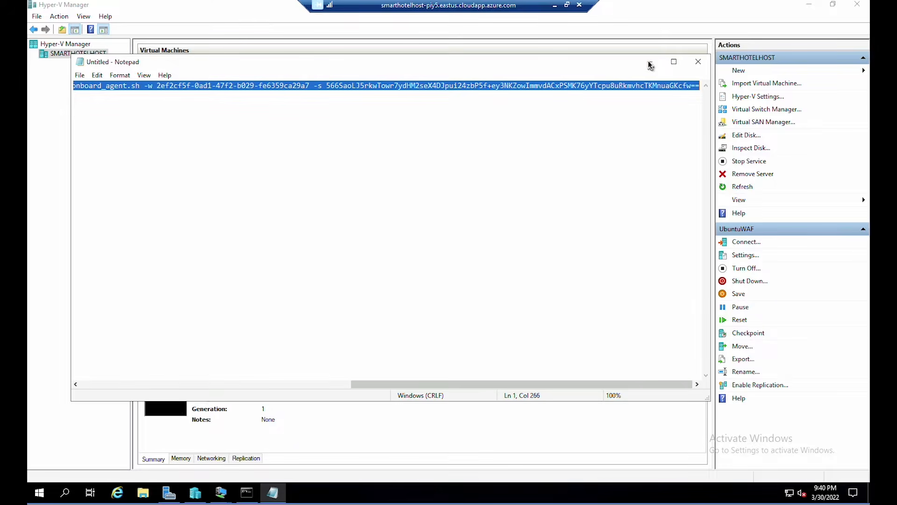
pyautogui.click(649, 62)
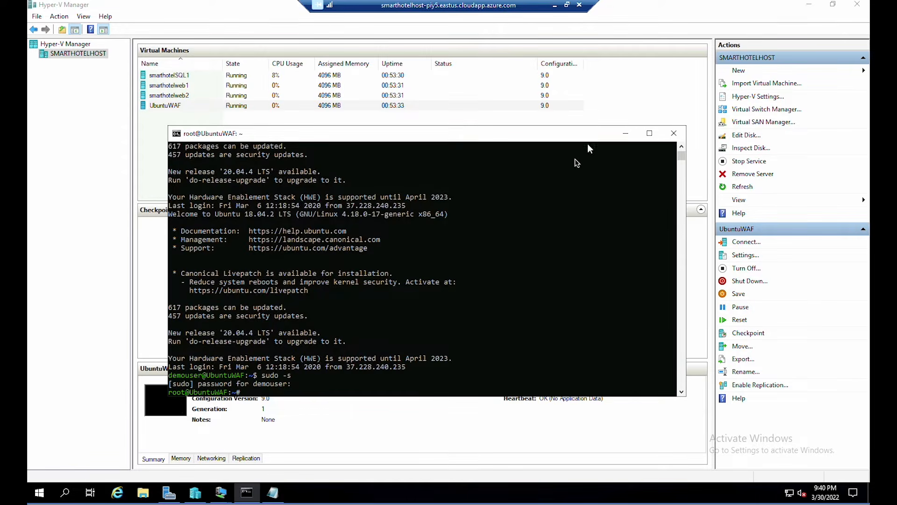
# - Run the onboarding command to install the OMS agent, then draft the service_control restart line
pyautogui.rightClick(330, 383)
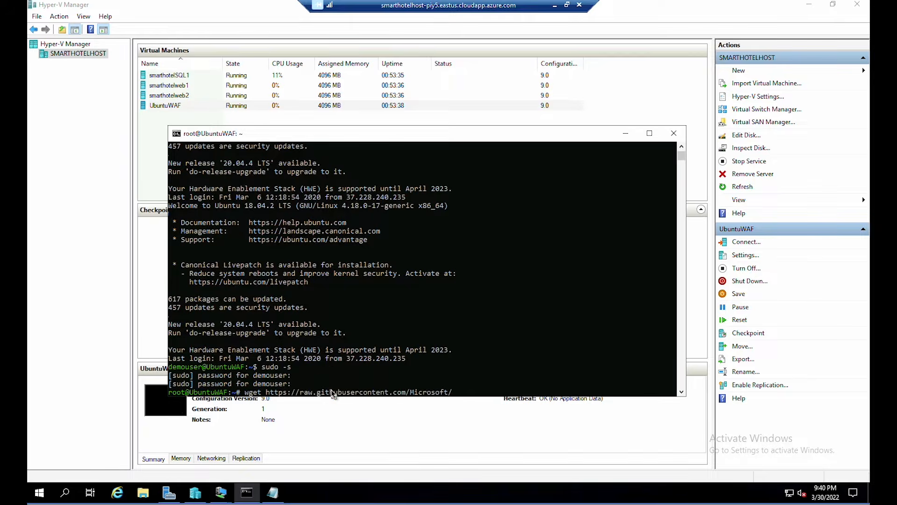
pyautogui.press('Return')
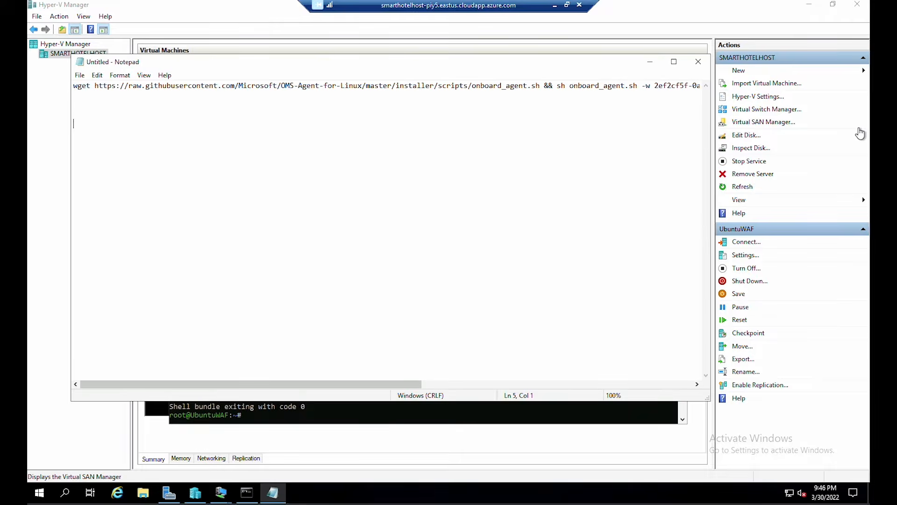
pyautogui.press('Tab')
pyautogui.write('/opt/microsoft/omsagent/bin/service_control restart <Workspace')
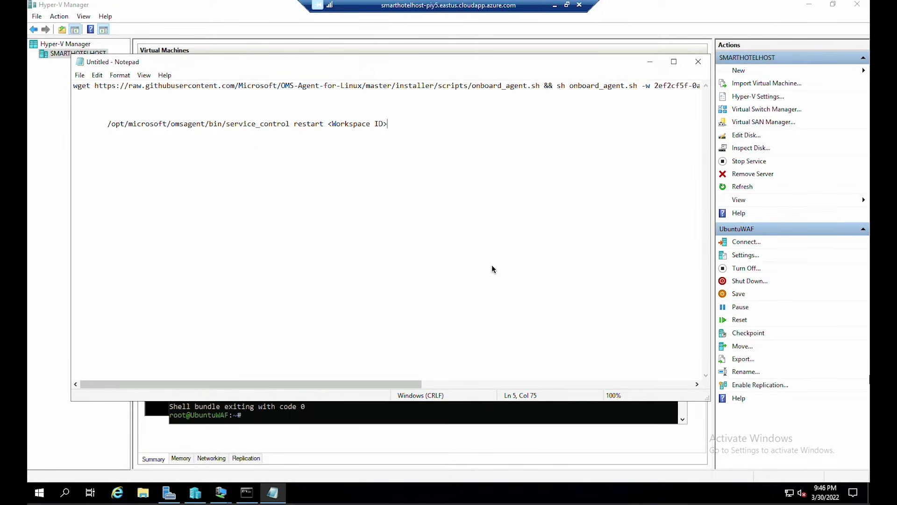
# - Restart the OMS agent on UbuntuWAF with the service_control restart command
pyautogui.moveTo(408, 383); pyautogui.dragTo(534, 378)
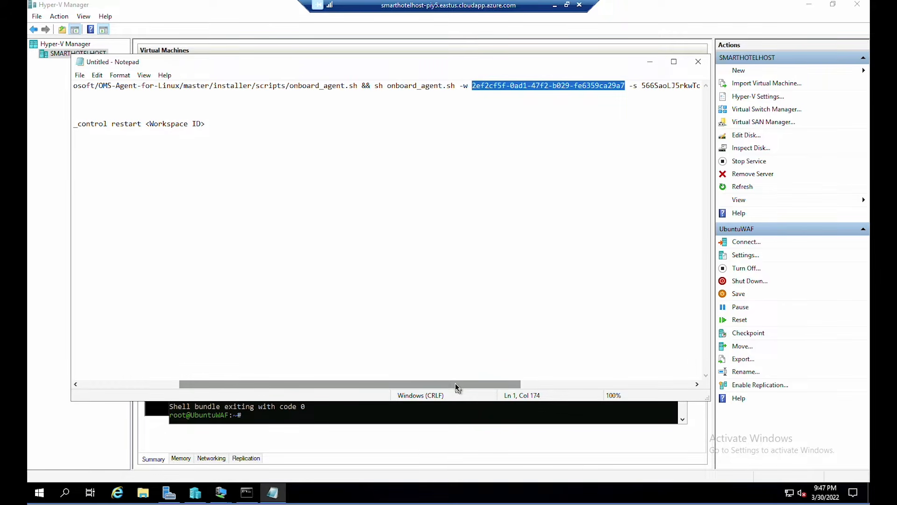
pyautogui.moveTo(457, 384); pyautogui.dragTo(329, 380)
pyautogui.click(390, 126)
pyautogui.moveTo(390, 125); pyautogui.dragTo(328, 125)
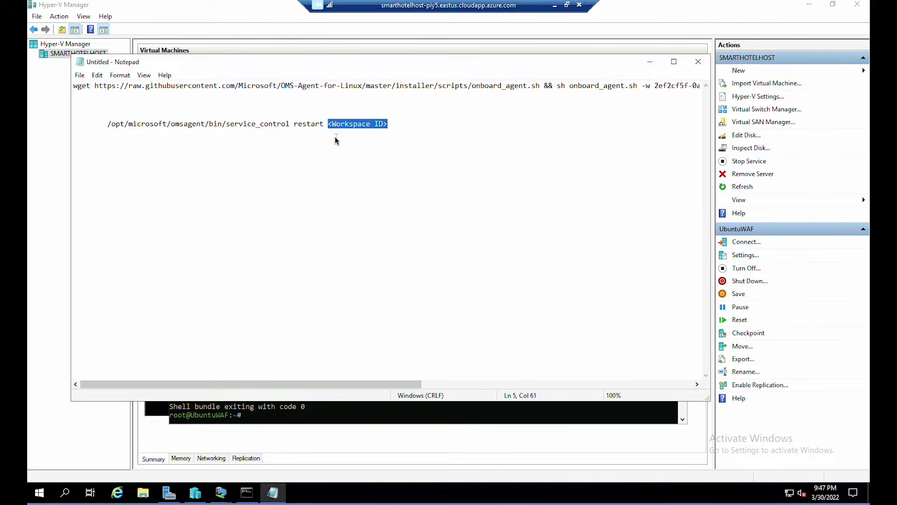
pyautogui.write('2ef2cf5f-0ad1-47f2-b029-fe6359ca29a7')
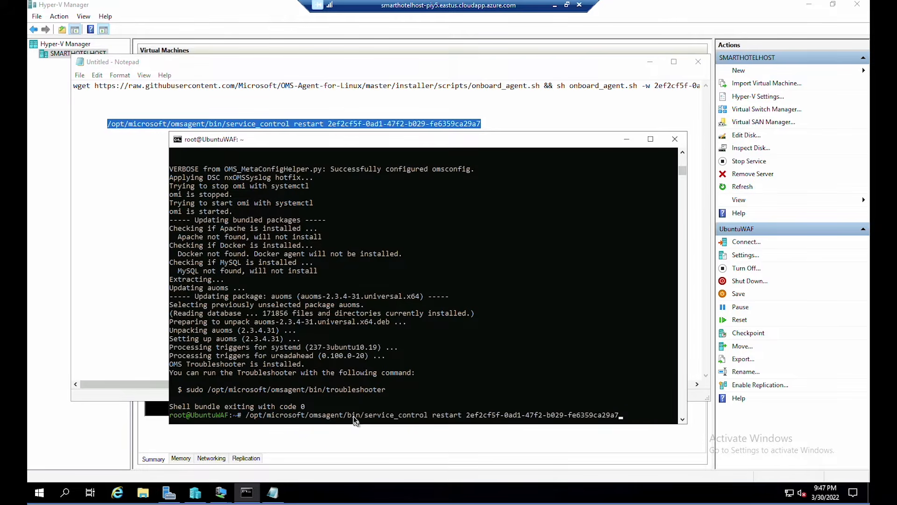
pyautogui.press('Return')
# - Download and silently install Dependency Agent 9.10.13.19190, confirming the success message
pyautogui.write('wget --content-disposition https://aka.ms/dependencyagentlin')
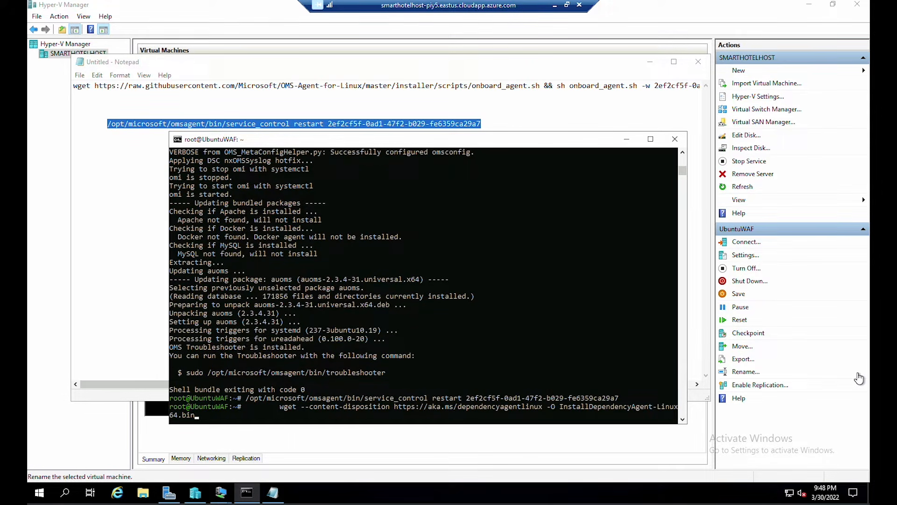
pyautogui.press('Return')
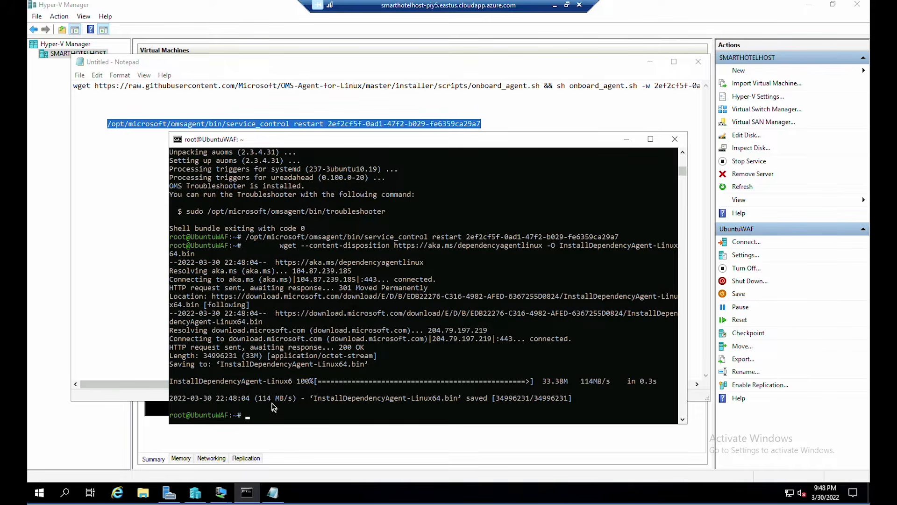
pyautogui.write('sh InstallDependencyAgent-Linux64.bin -s')
pyautogui.press('Return')
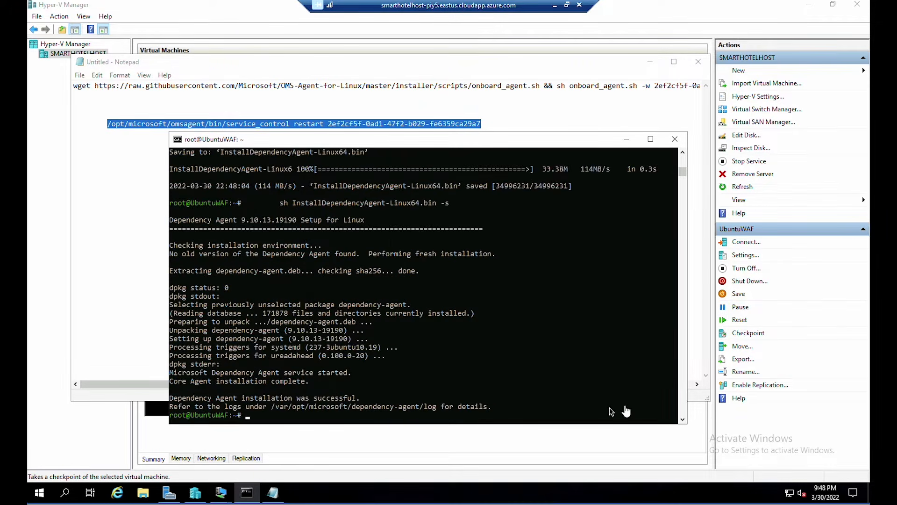
pyautogui.click(177, 401)
pyautogui.moveTo(176, 401); pyautogui.dragTo(369, 398)
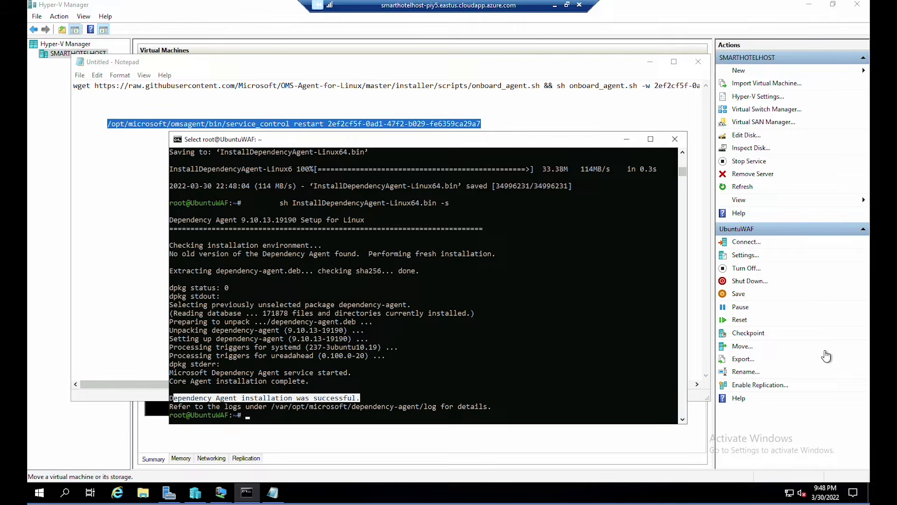
pyautogui.click(659, 24)
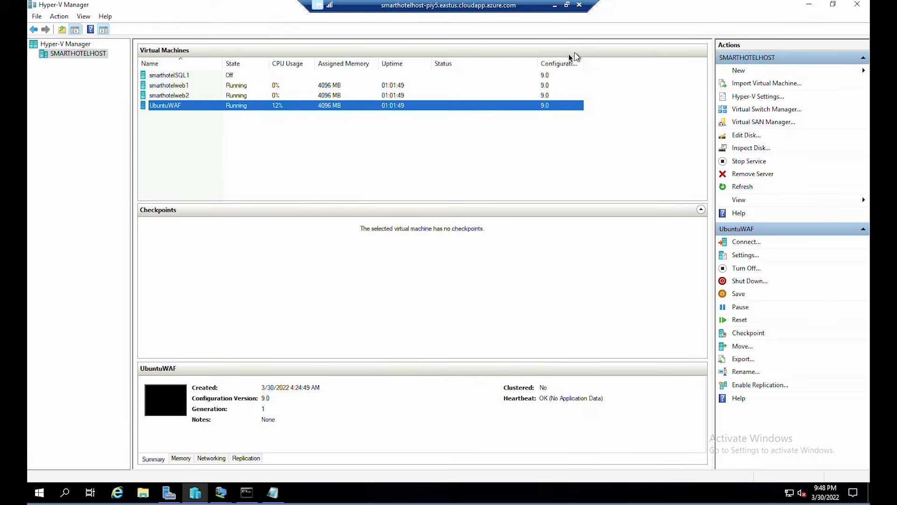
# - Review smarthotelSQL1, smarthotelweb1, smarthotelweb2 and UbuntuWAF in the Hyper-V virtual machine list
pyautogui.click(209, 77)
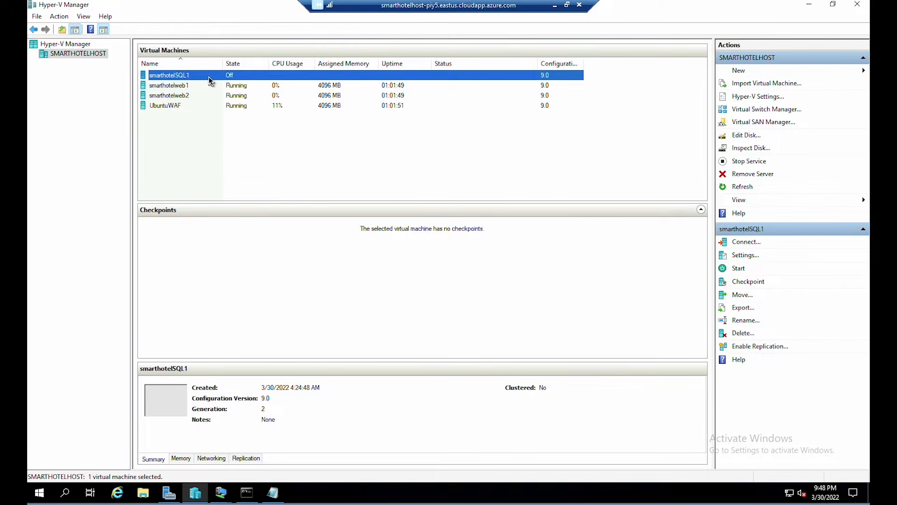
pyautogui.click(207, 87)
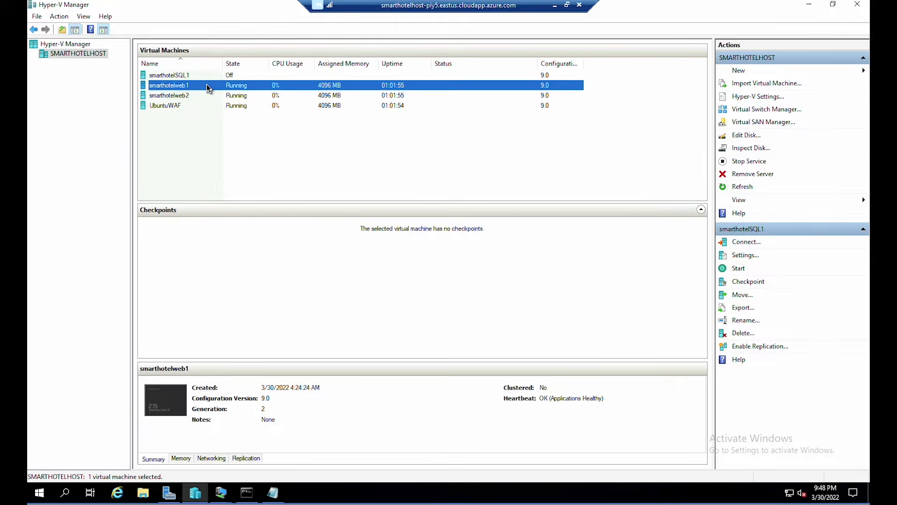
pyautogui.click(208, 97)
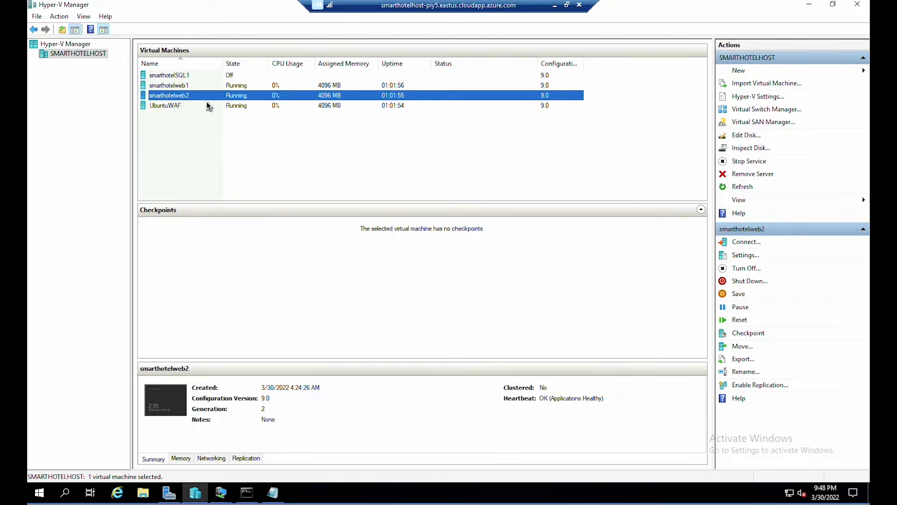
pyautogui.click(208, 106)
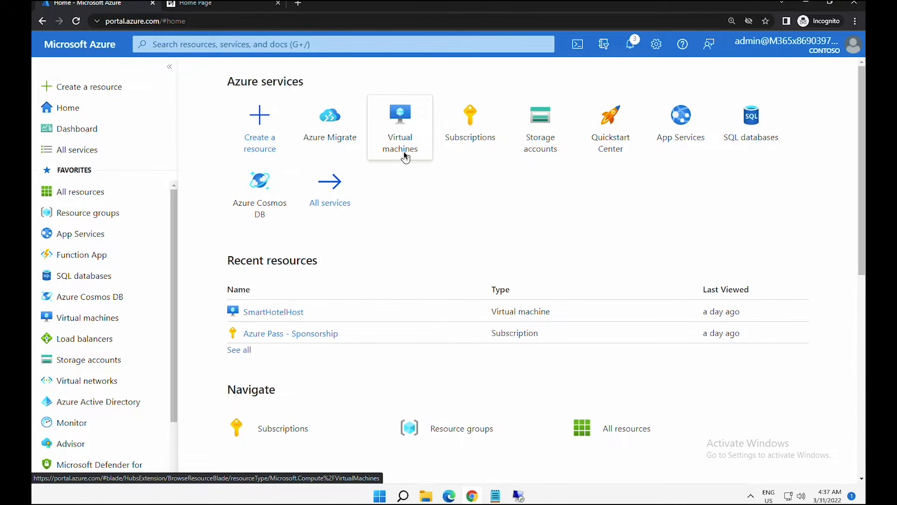
# - Open Azure Migrate's Servers, databases and web apps page for project SmartHotelMigration
pyautogui.click(316, 139)
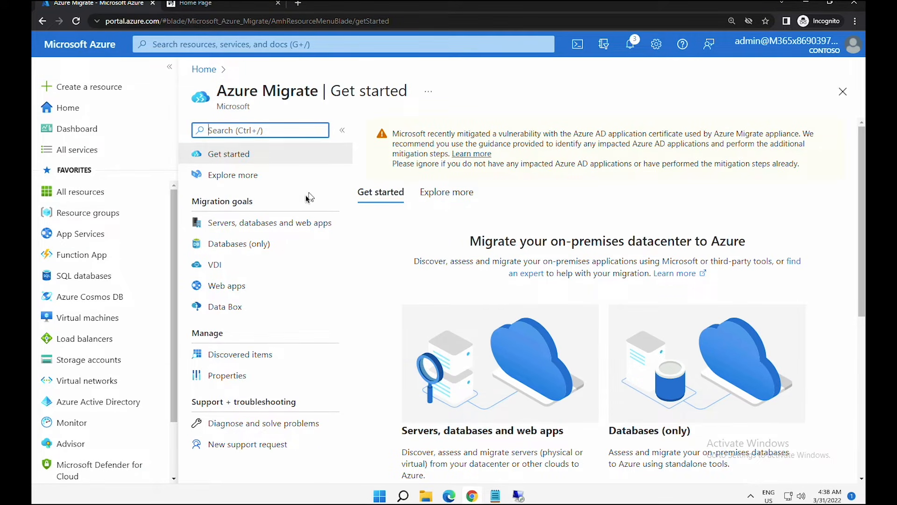
pyautogui.click(268, 223)
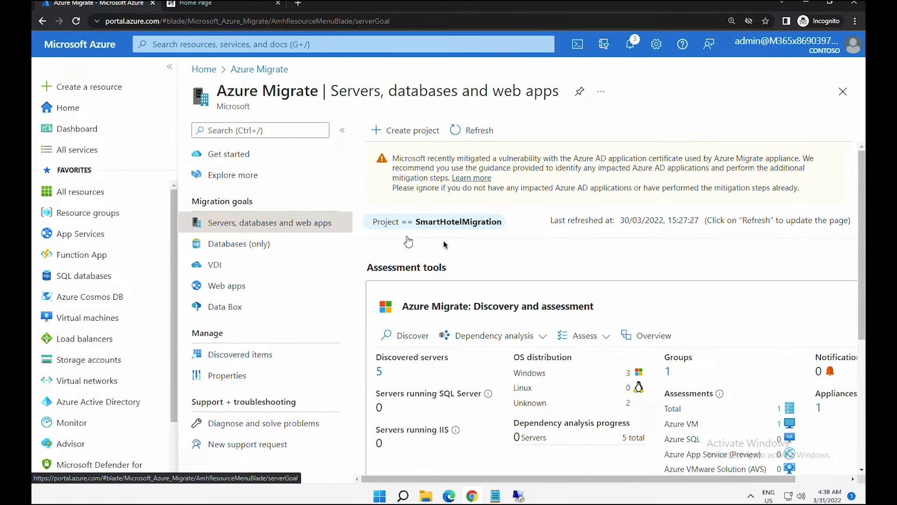
# - Open the SmartHotel VMS group, confirm all three machines show dependencies Installed, and view dependencies
pyautogui.click(483, 337)
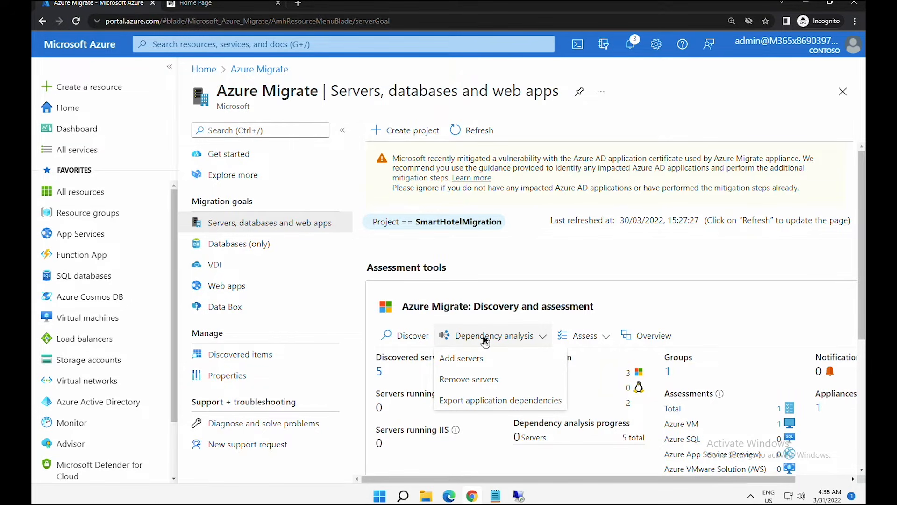
pyautogui.click(669, 372)
pyautogui.click(424, 195)
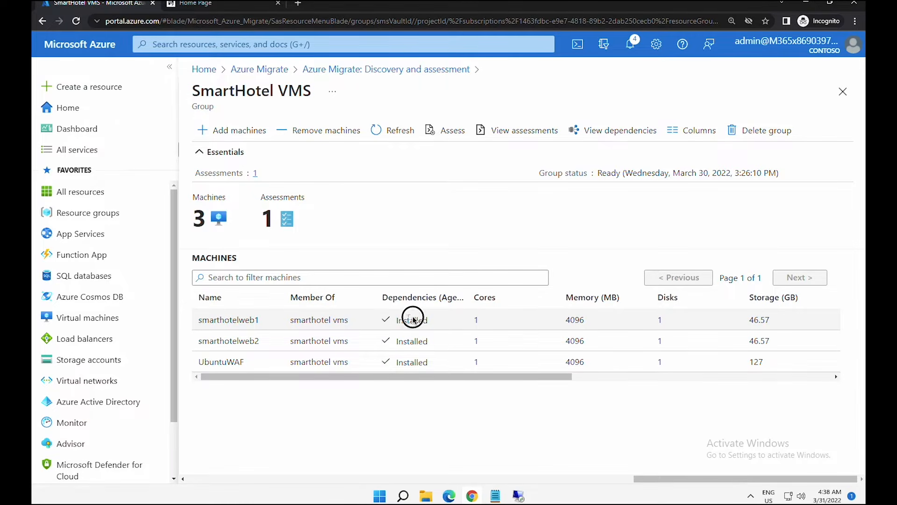
pyautogui.moveTo(396, 322); pyautogui.dragTo(421, 322)
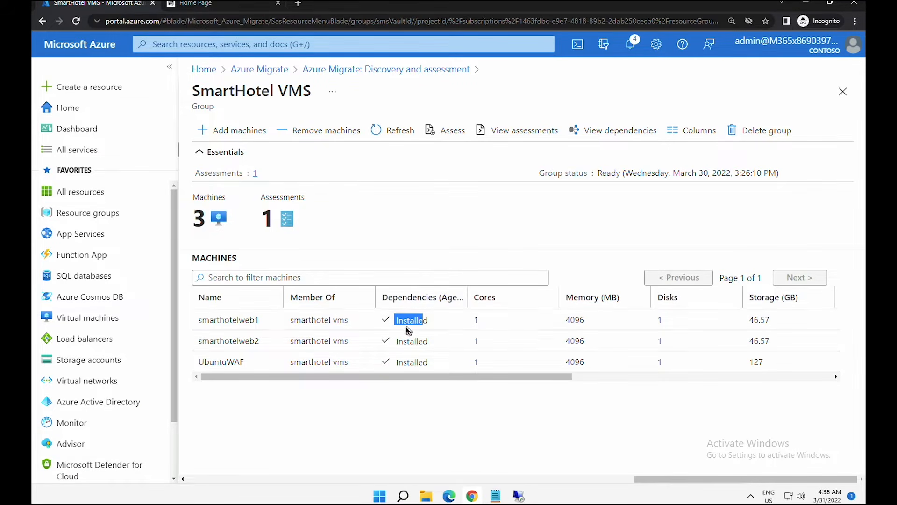
pyautogui.doubleClick(423, 342)
pyautogui.moveTo(400, 360); pyautogui.dragTo(427, 362)
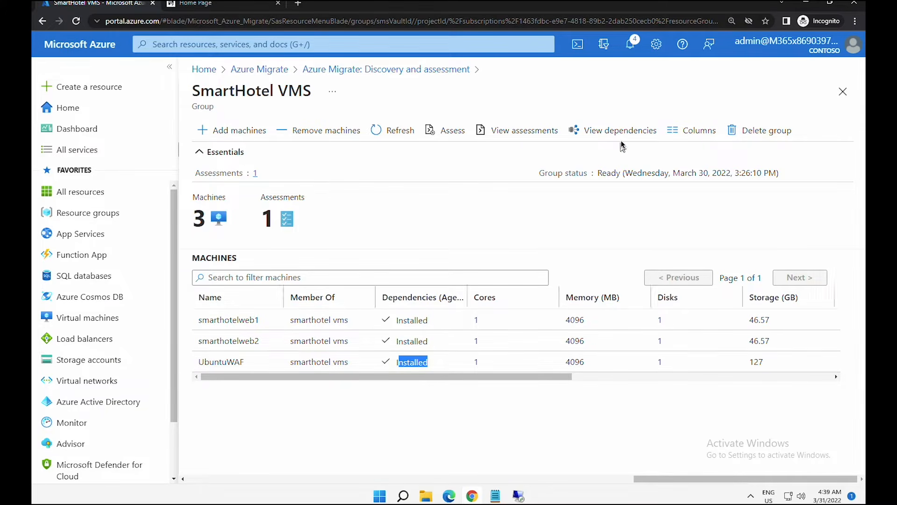
pyautogui.click(606, 132)
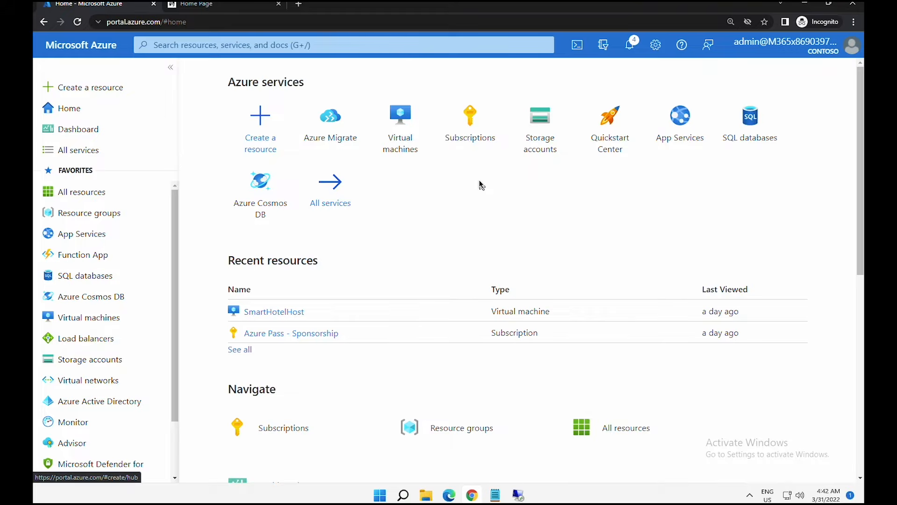
# - Start a new Storage account in resource group AzureMigrateRG
pyautogui.click(254, 122)
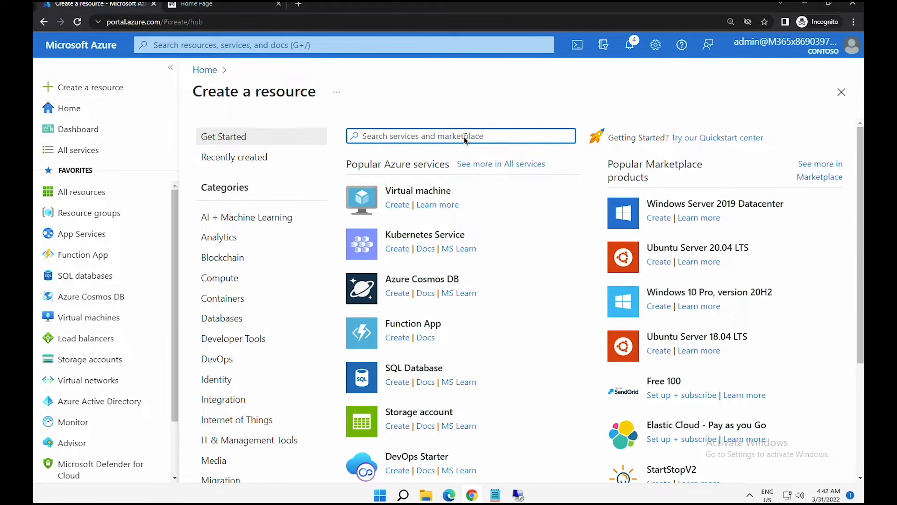
pyautogui.write('storage account')
pyautogui.click(414, 152)
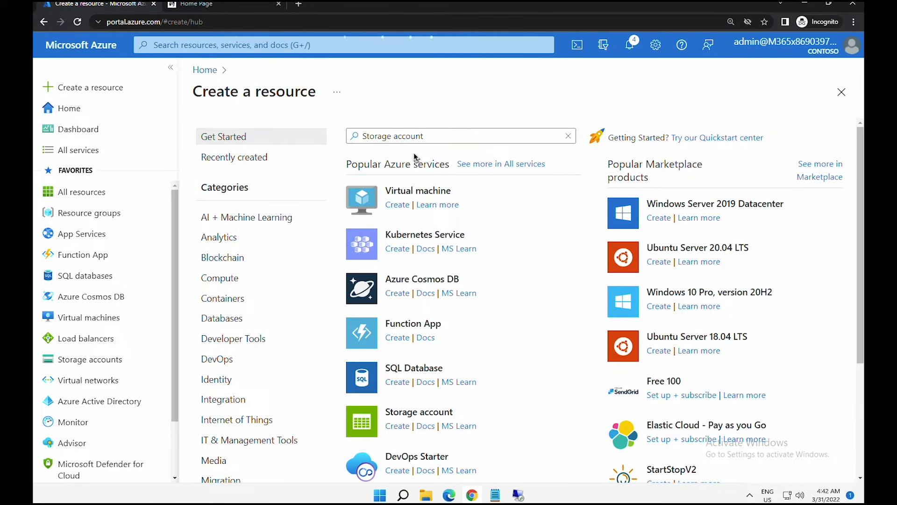
pyautogui.click(475, 227)
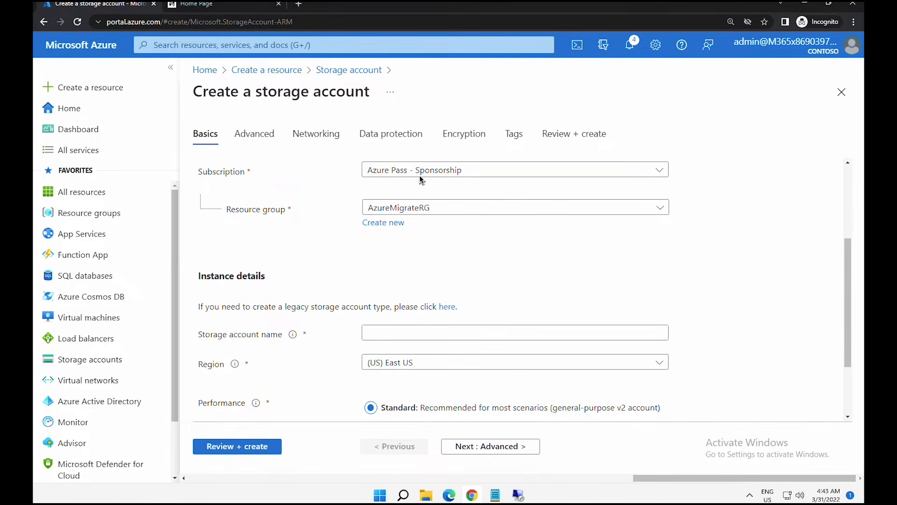
pyautogui.click(422, 209)
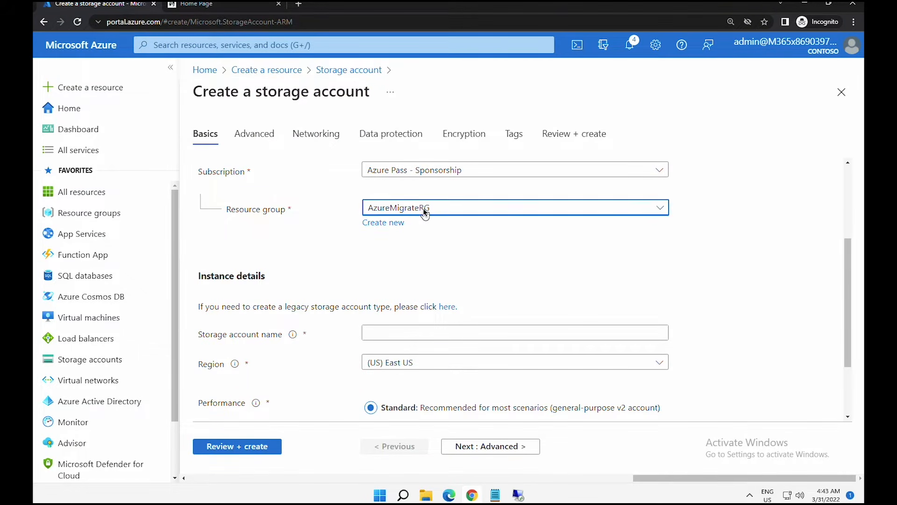
pyautogui.click(423, 209)
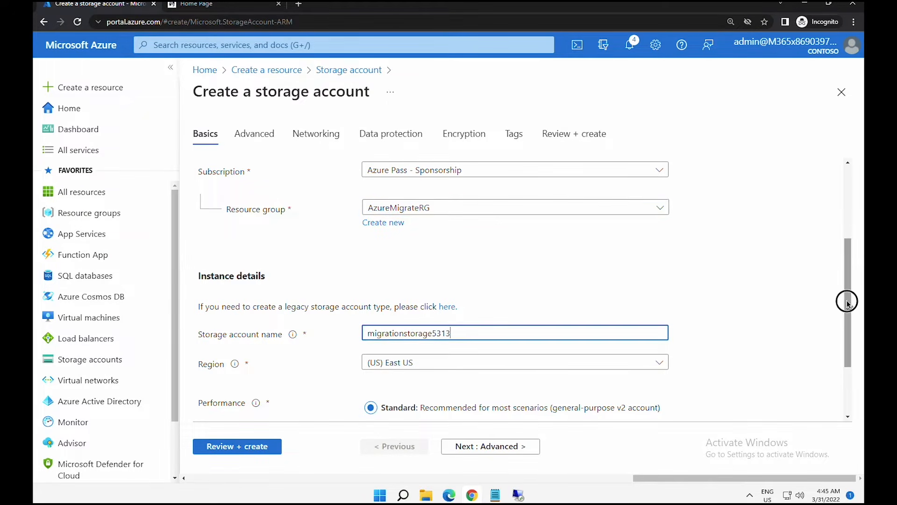
# - Name it migrationstorage5313 in East US with Standard performance and locally-redundant storage
pyautogui.moveTo(848, 300); pyautogui.dragTo(850, 338)
pyautogui.moveTo(423, 278); pyautogui.dragTo(340, 273)
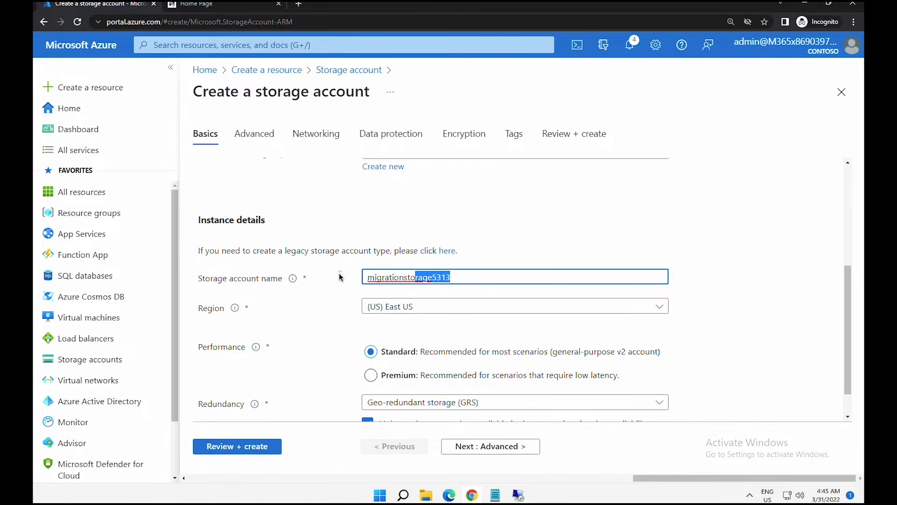
pyautogui.click(398, 312)
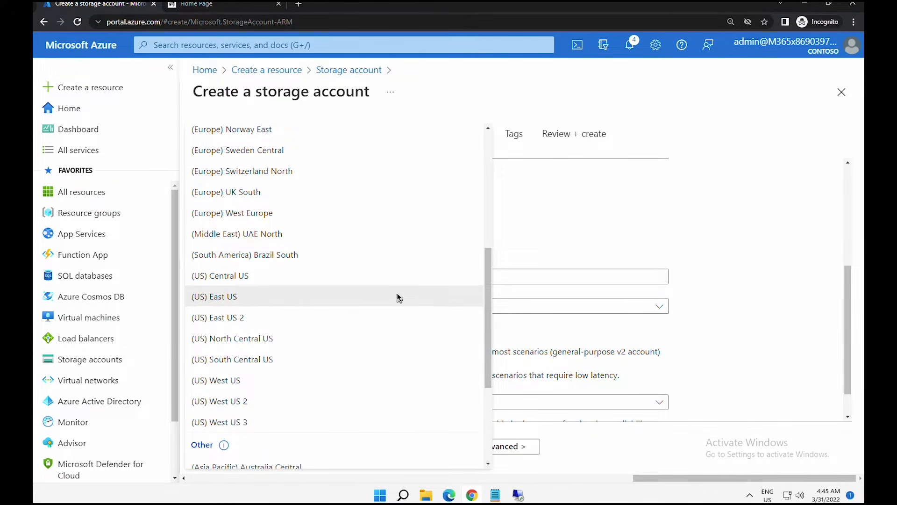
pyautogui.click(397, 297)
pyautogui.moveTo(847, 321); pyautogui.dragTo(848, 377)
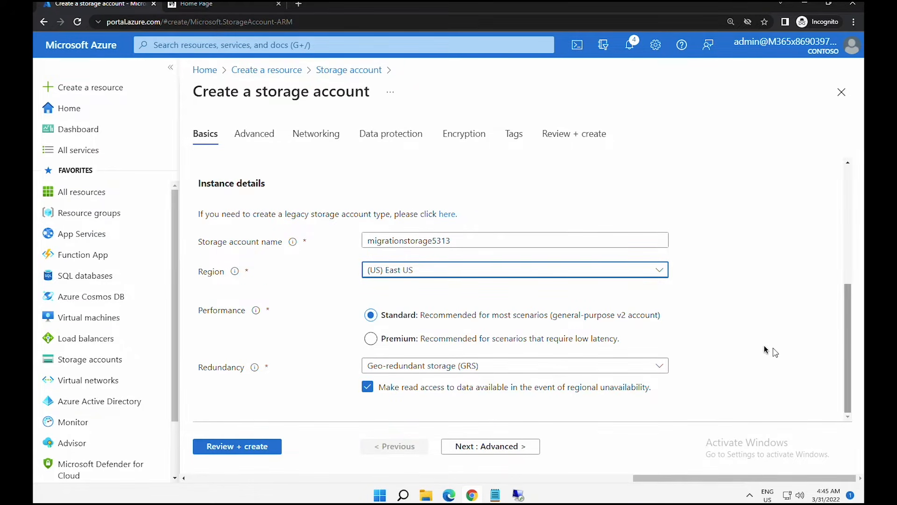
pyautogui.click(486, 326)
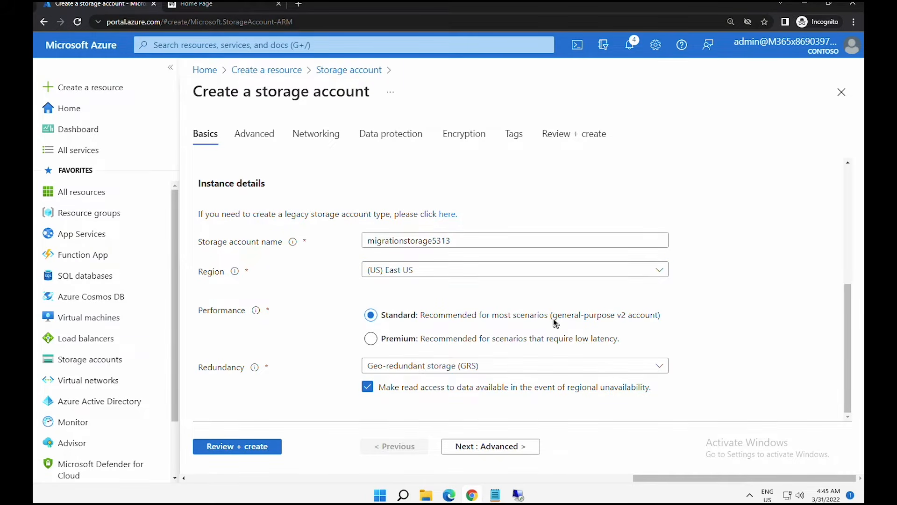
pyautogui.click(459, 371)
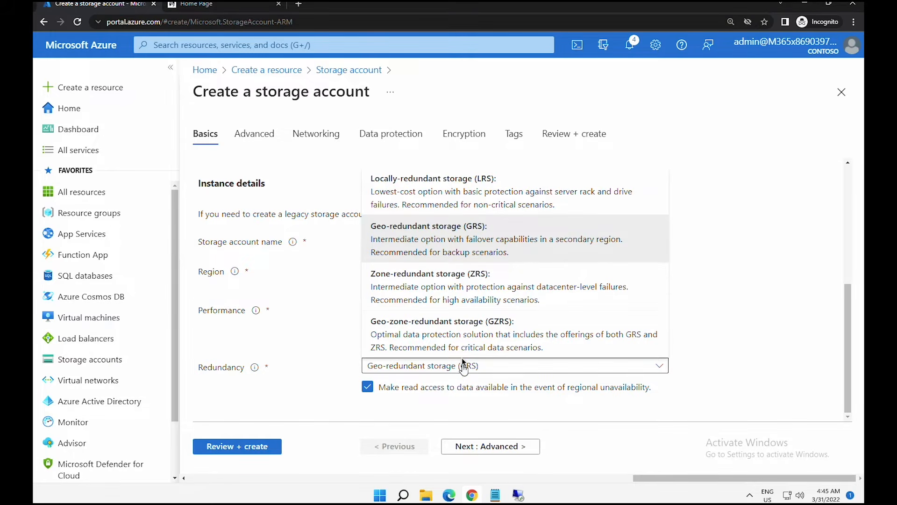
pyautogui.click(456, 194)
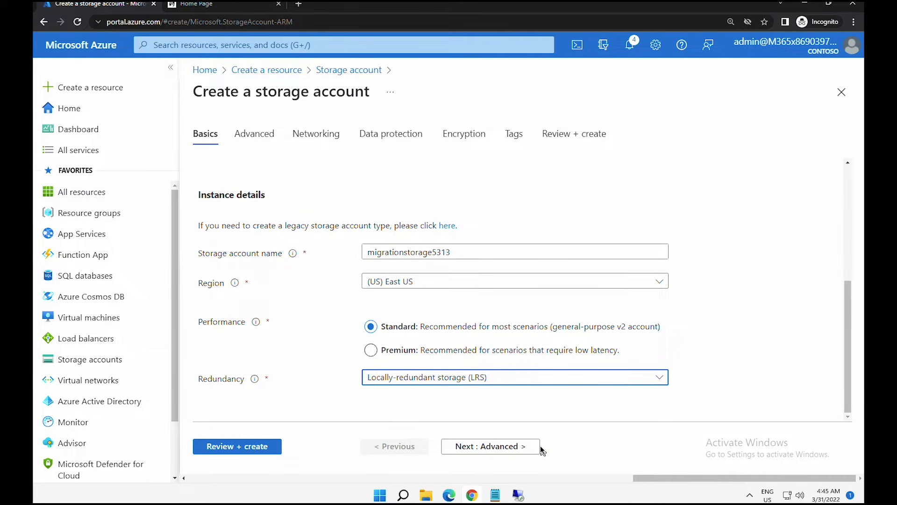
pyautogui.click(267, 140)
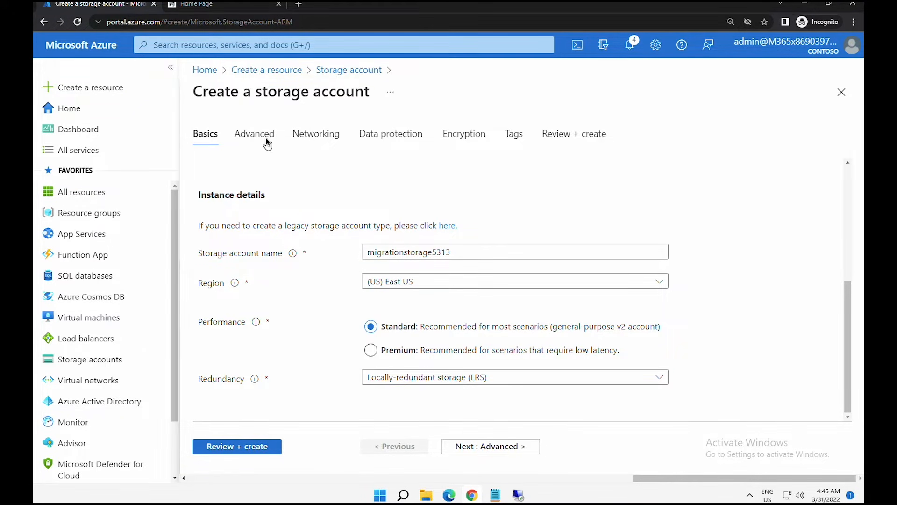
# - Turn off soft delete for blobs in the storage account's data protection settings
pyautogui.click(311, 140)
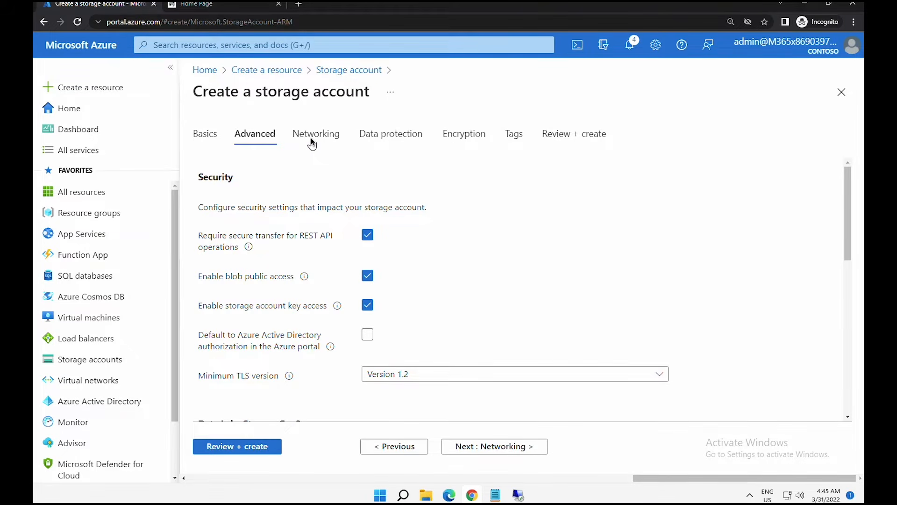
pyautogui.click(374, 138)
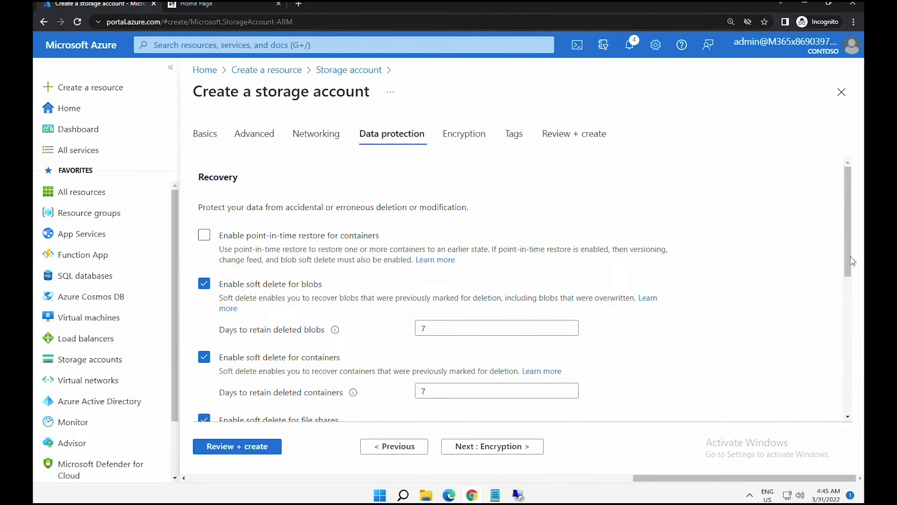
pyautogui.moveTo(229, 299); pyautogui.dragTo(484, 298)
pyautogui.click(204, 285)
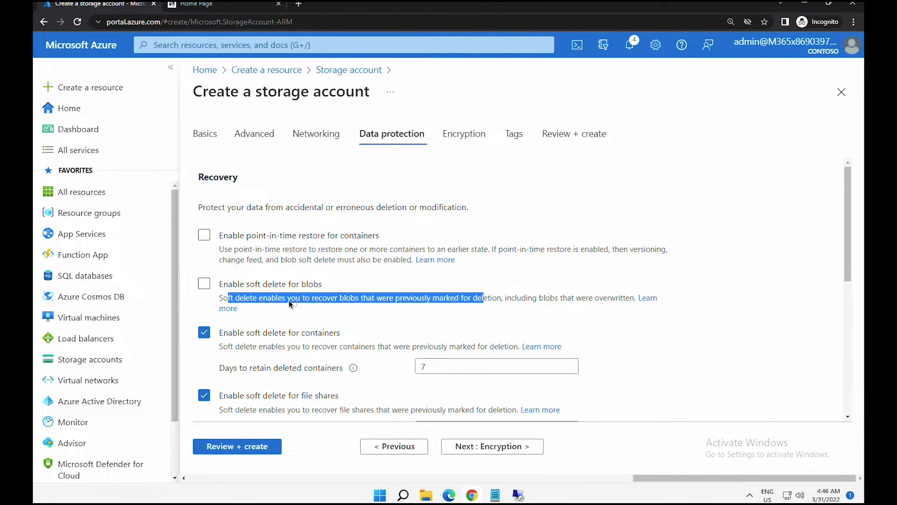
pyautogui.click(273, 299)
pyautogui.moveTo(273, 299); pyautogui.dragTo(396, 301)
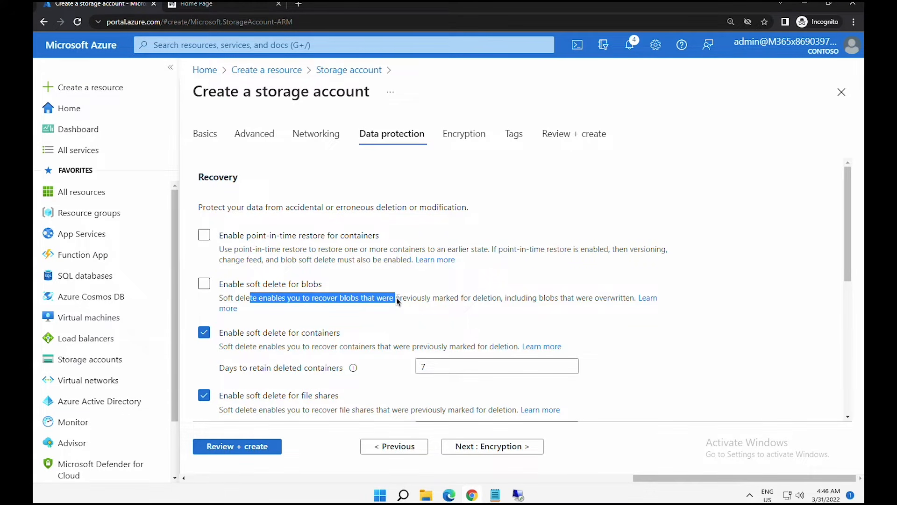
pyautogui.click(380, 299)
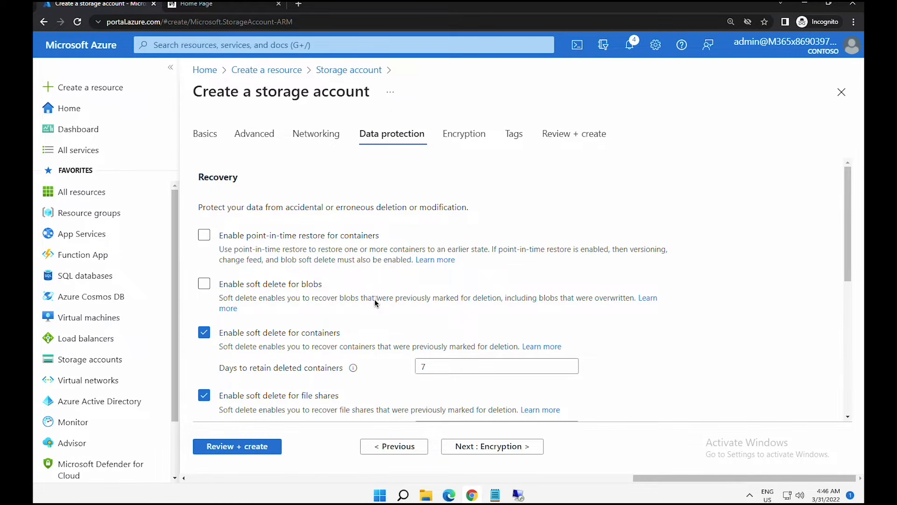
# - Review the validated summary and create storage account migrationstorage5313
pyautogui.click(251, 449)
pyautogui.scroll(-10, 346, 372)
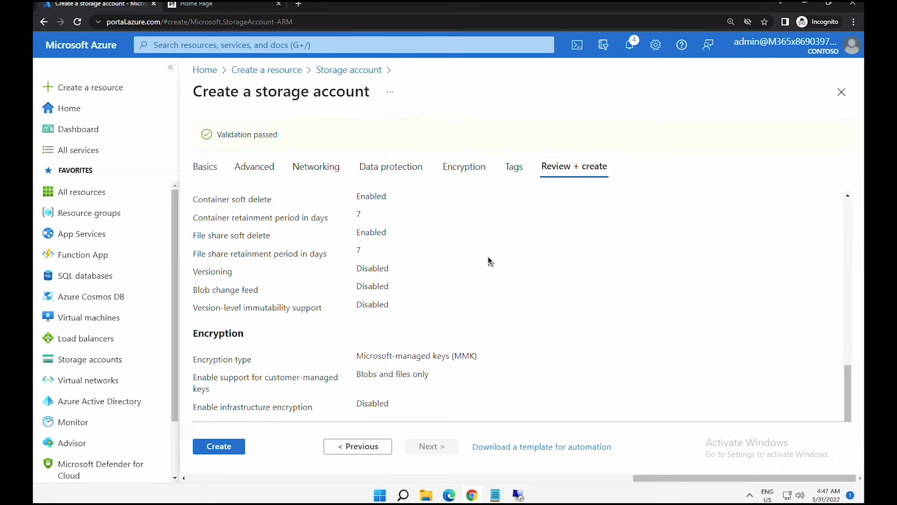
pyautogui.click(225, 443)
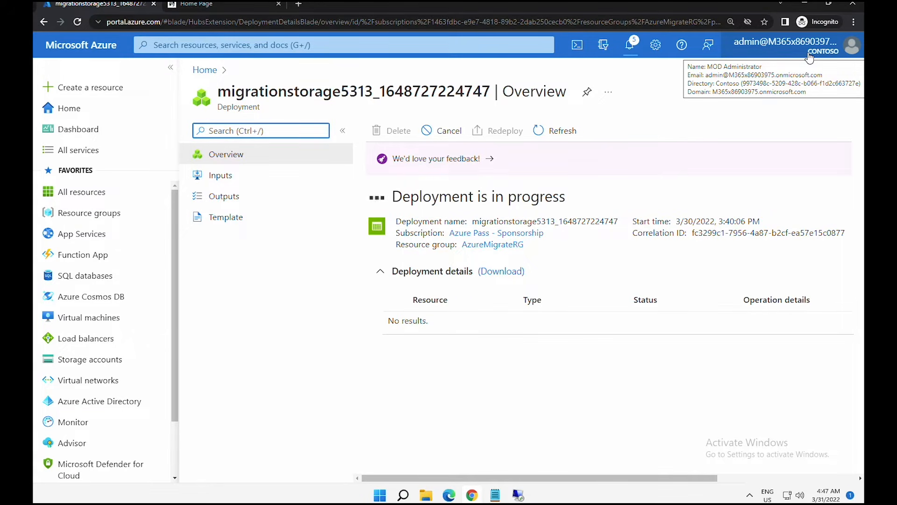
# - Go to SmartHotel-RGRG, open SQL server smarthotelsqlggjxc, and show its Private endpoint connections
pyautogui.click(98, 112)
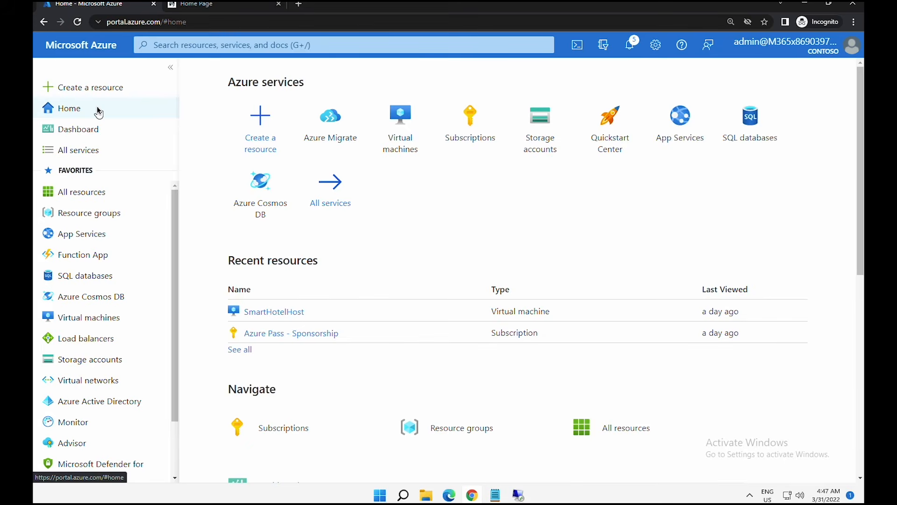
pyautogui.click(96, 214)
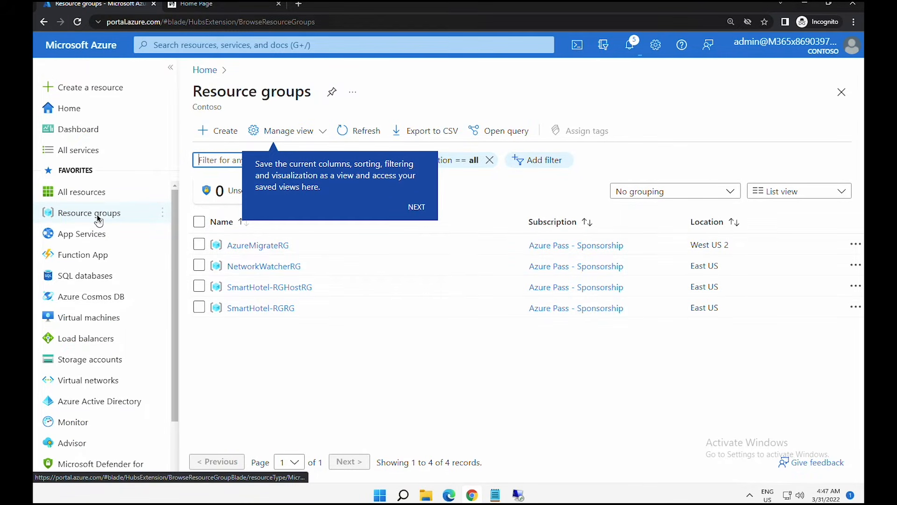
pyautogui.click(263, 312)
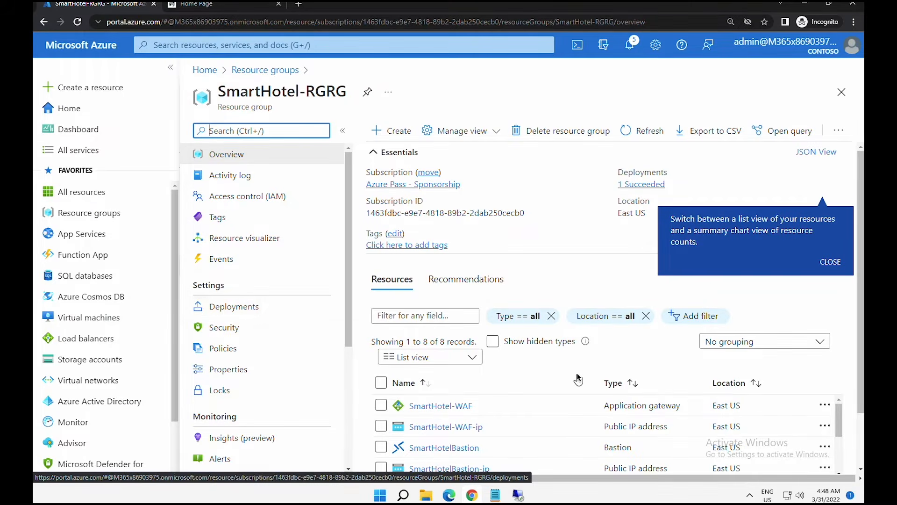
pyautogui.scroll(-3, 671, 378)
pyautogui.scroll(-1, 672, 377)
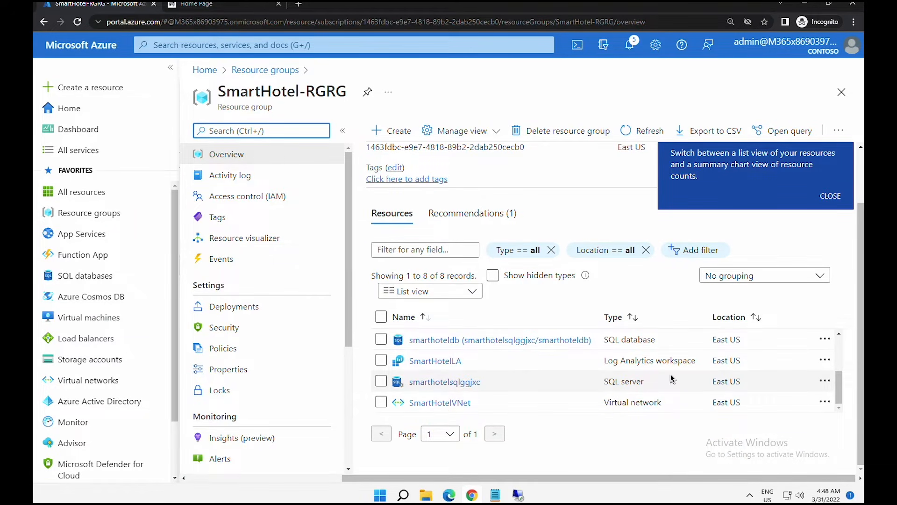
pyautogui.click(461, 385)
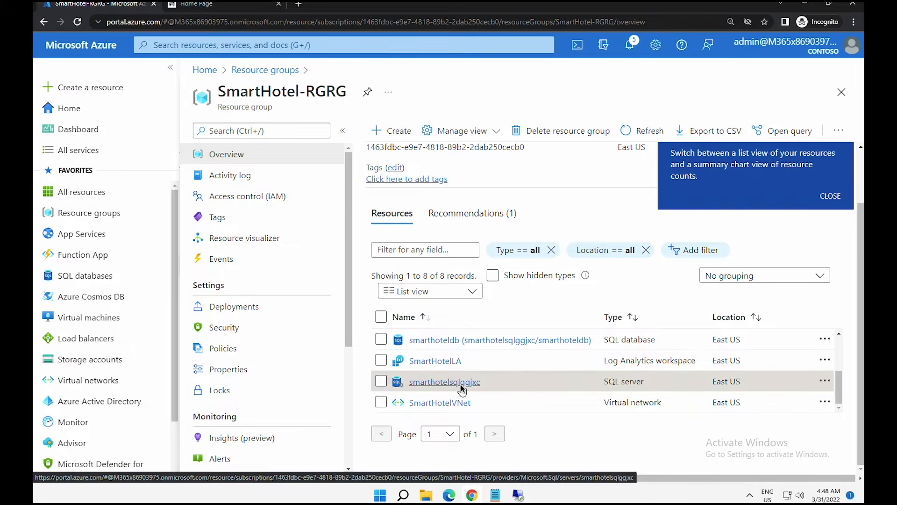
pyautogui.scroll(-3, 253, 215)
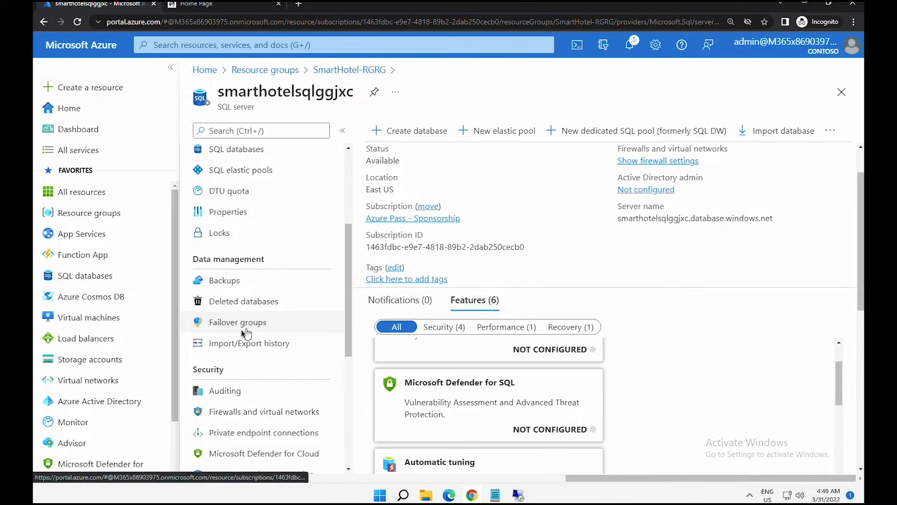
pyautogui.scroll(-1, 241, 330)
pyautogui.moveTo(196, 323); pyautogui.dragTo(226, 321)
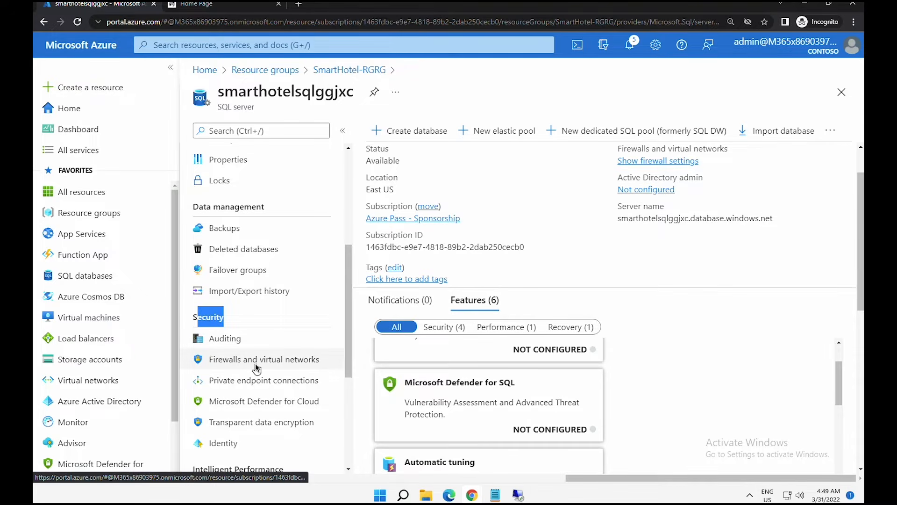
pyautogui.click(255, 381)
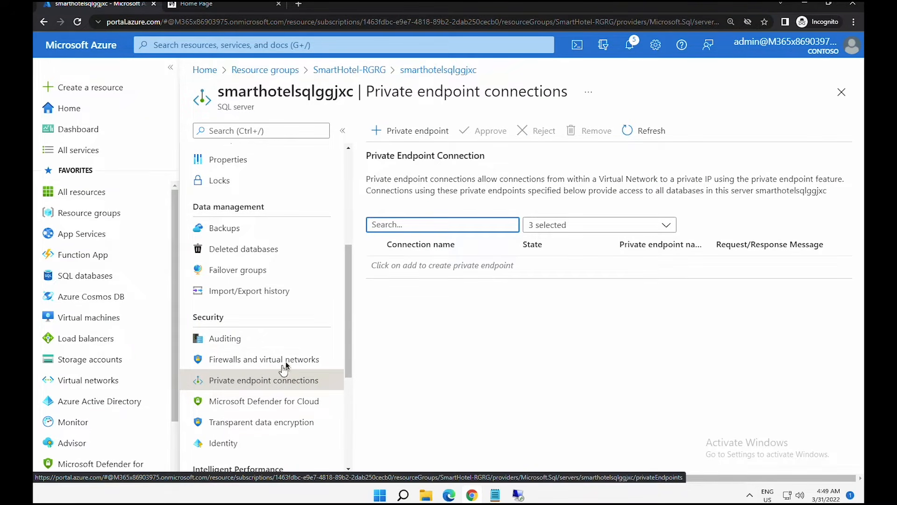
# - Start a new private endpoint named SmartHotel-DB-Endpoint
pyautogui.click(428, 134)
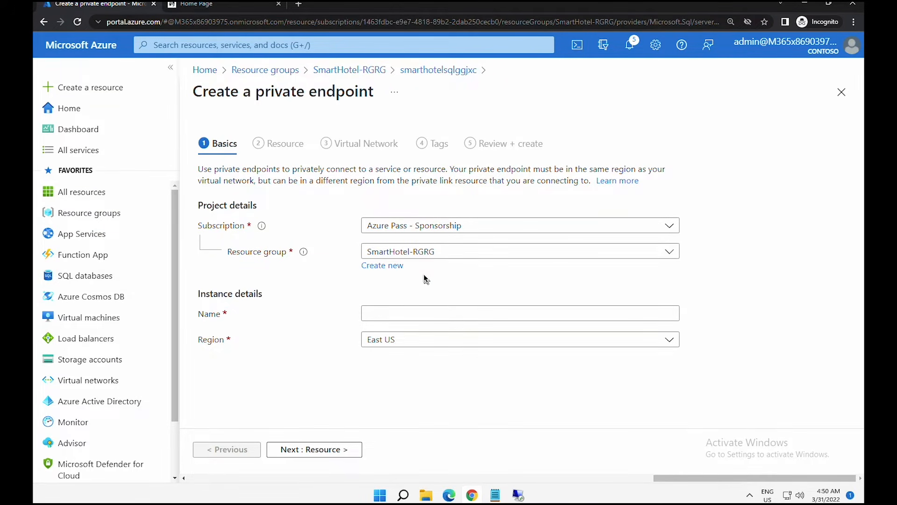
pyautogui.click(401, 320)
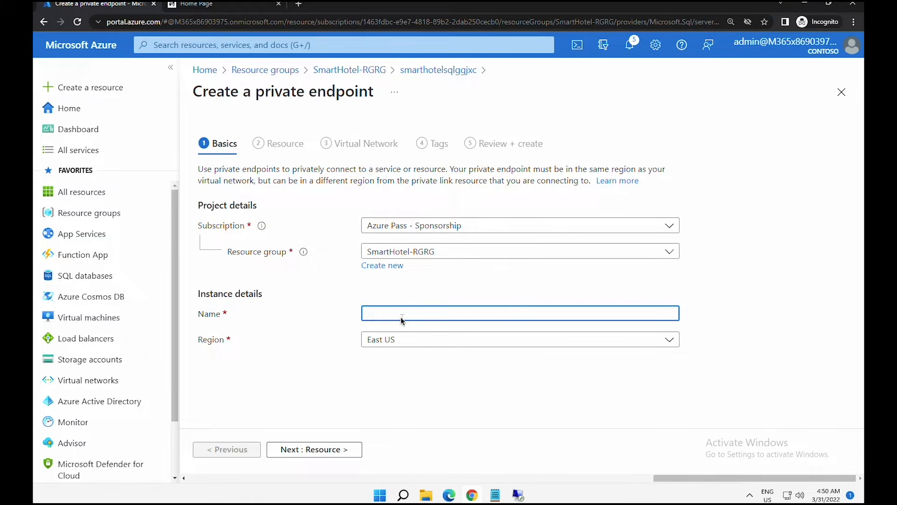
pyautogui.write('SmartHotel-DB-Endpoint')
pyautogui.click(295, 448)
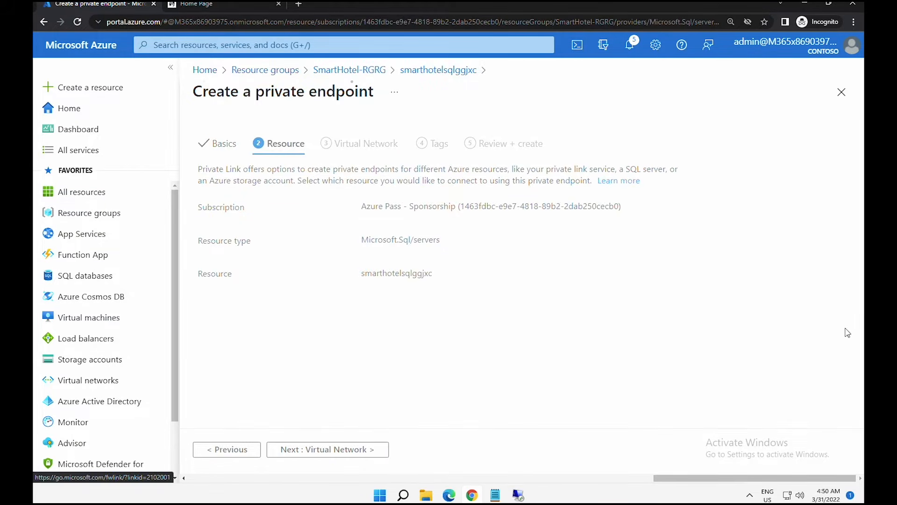
# - Target the Microsoft.Sql/servers SQL server, keeping sqlServer as the target sub-resource
pyautogui.click(361, 241)
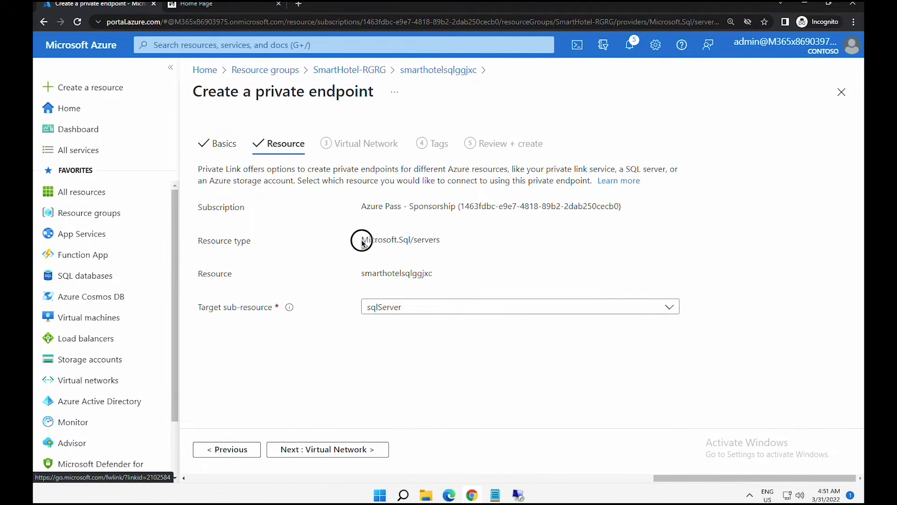
pyautogui.moveTo(363, 243); pyautogui.dragTo(441, 241)
pyautogui.moveTo(366, 276); pyautogui.dragTo(427, 276)
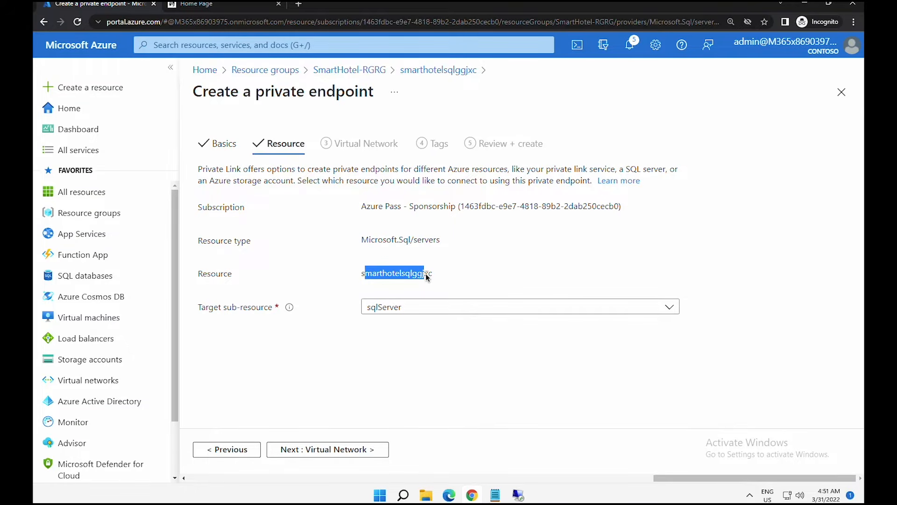
pyautogui.click(216, 312)
pyautogui.click(393, 312)
pyautogui.click(394, 312)
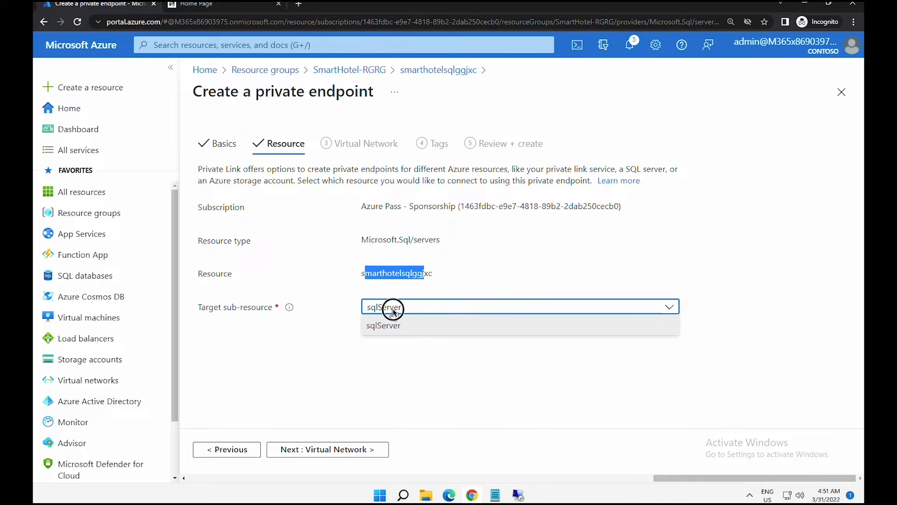
# - Place the endpoint on SmartHotelVNet's SmartHotelDB subnet, then review and create it
pyautogui.click(338, 449)
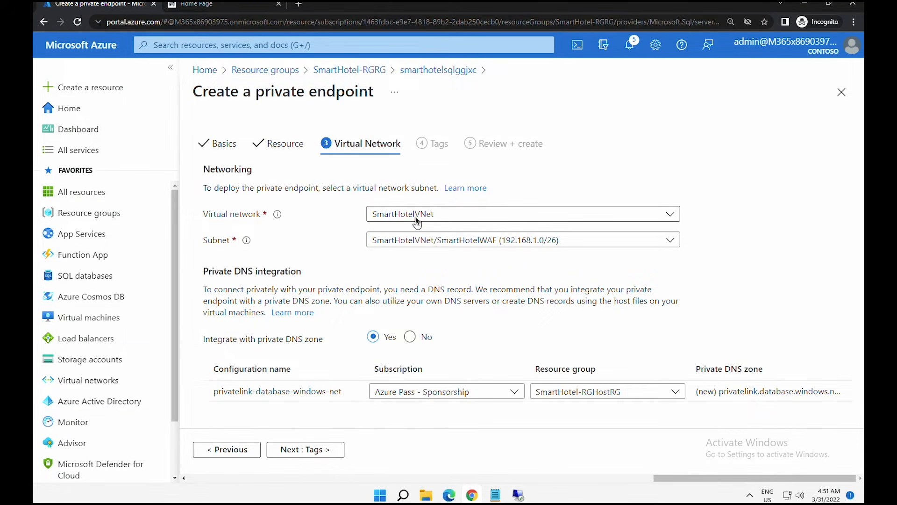
pyautogui.click(416, 220)
pyautogui.click(417, 220)
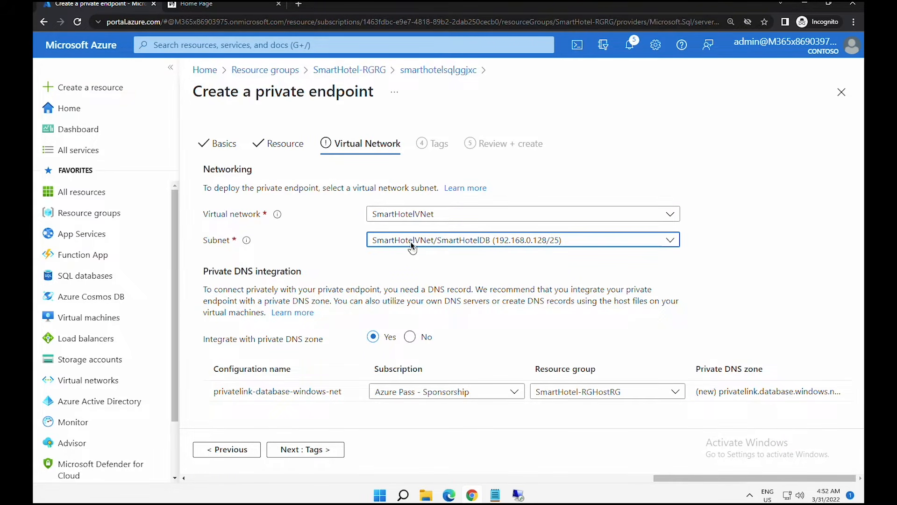
pyautogui.click(411, 246)
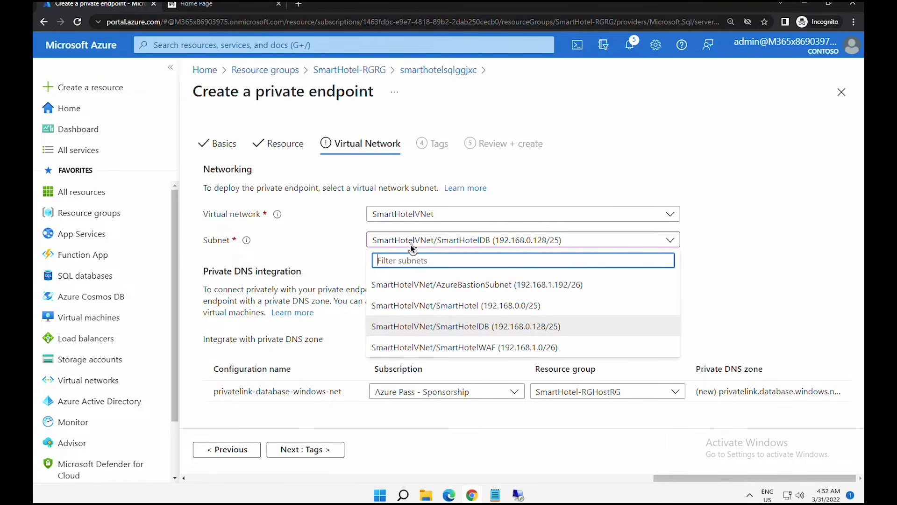
pyautogui.click(434, 328)
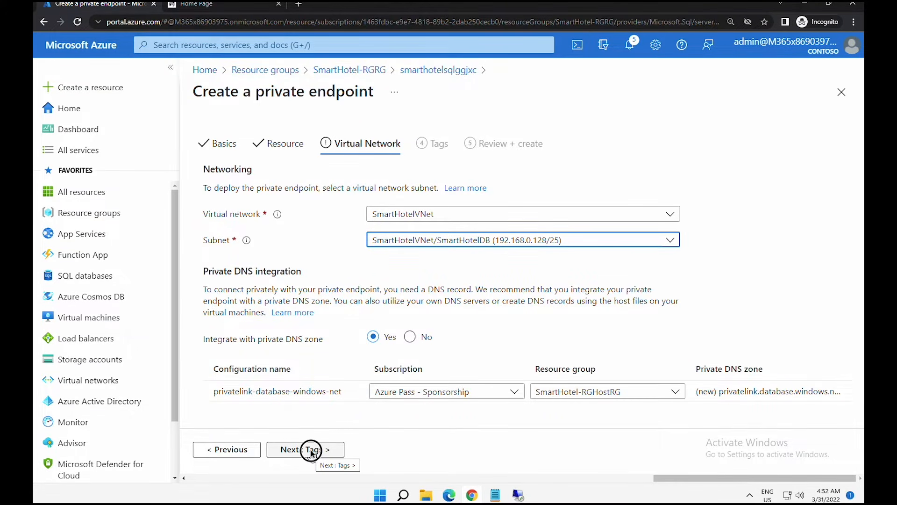
pyautogui.click(311, 450)
pyautogui.click(311, 450)
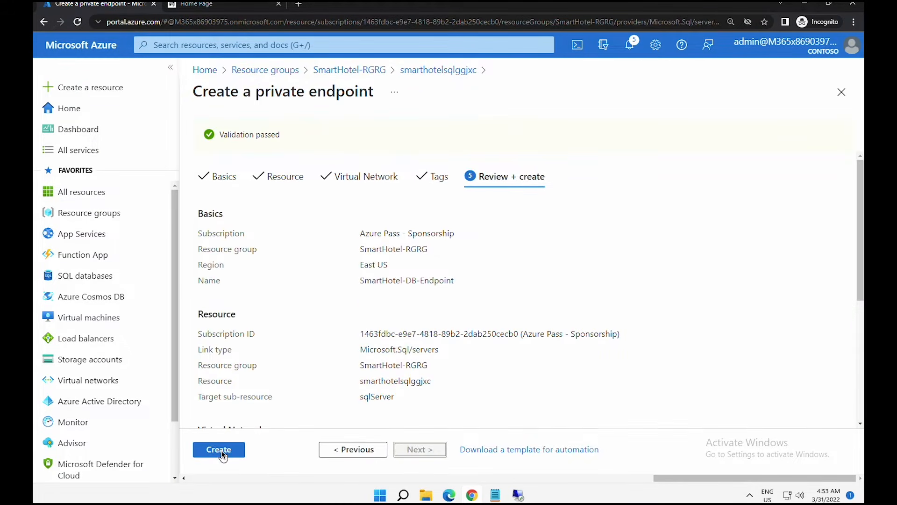
pyautogui.click(222, 451)
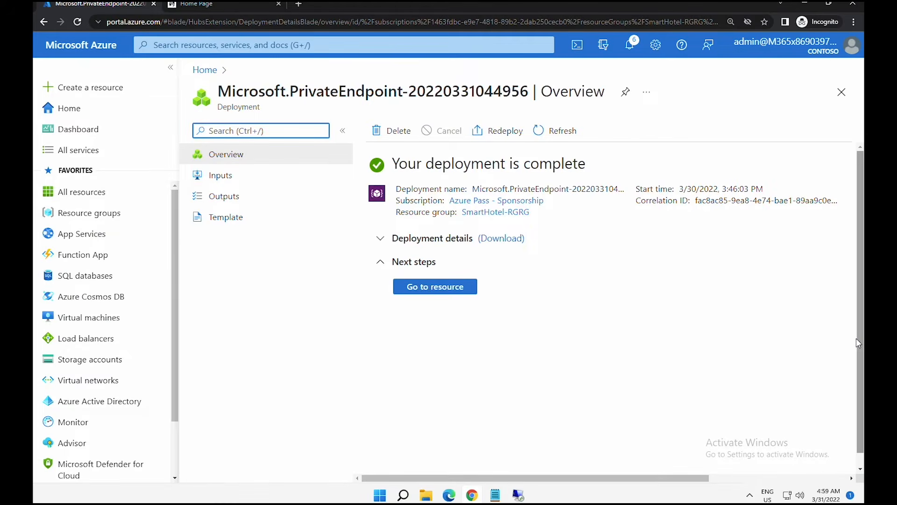
# - Check that the privatelink.database.windows.net A record maps smarthotelsqlggjxc to 192.168.0.132
pyautogui.click(470, 289)
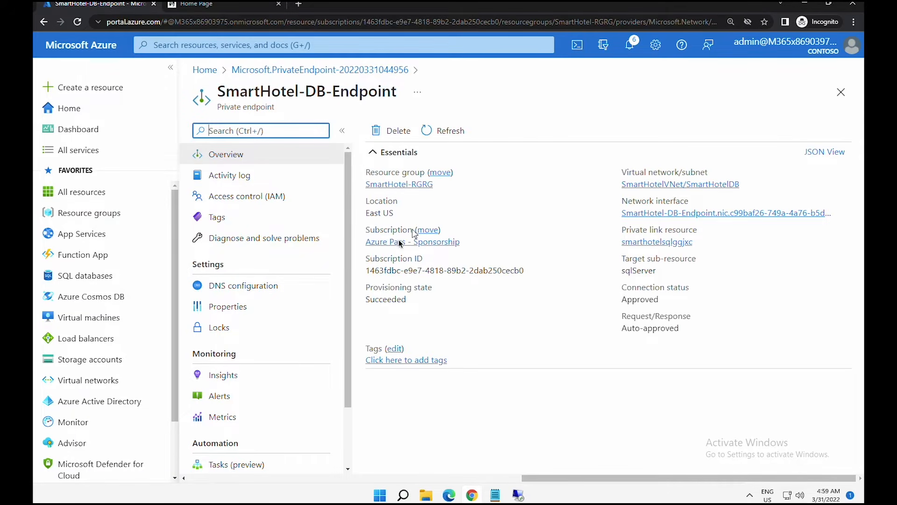
pyautogui.click(232, 287)
pyautogui.moveTo(859, 377); pyautogui.dragTo(859, 465)
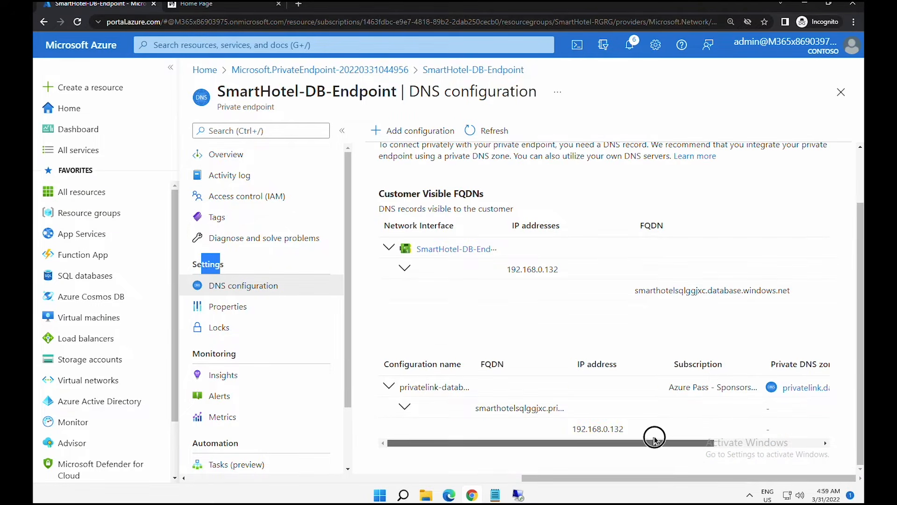
pyautogui.moveTo(651, 437); pyautogui.dragTo(754, 437)
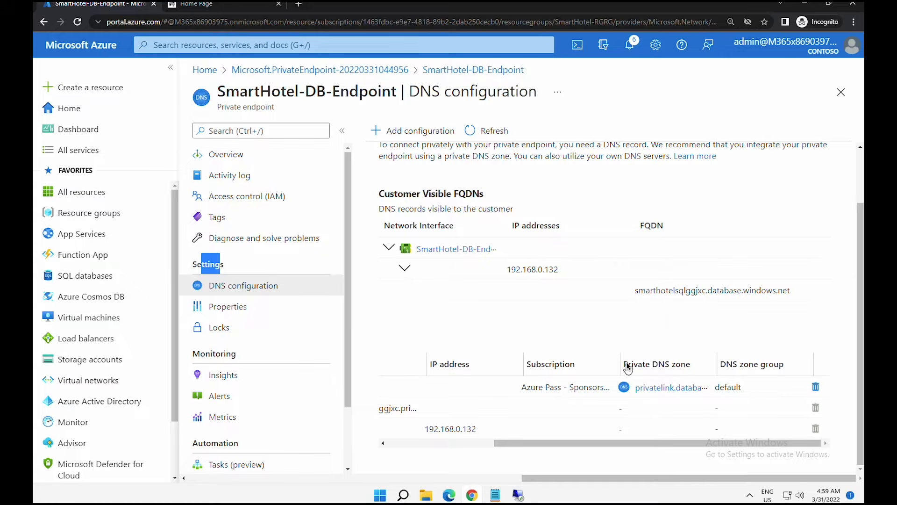
pyautogui.moveTo(623, 364); pyautogui.dragTo(680, 364)
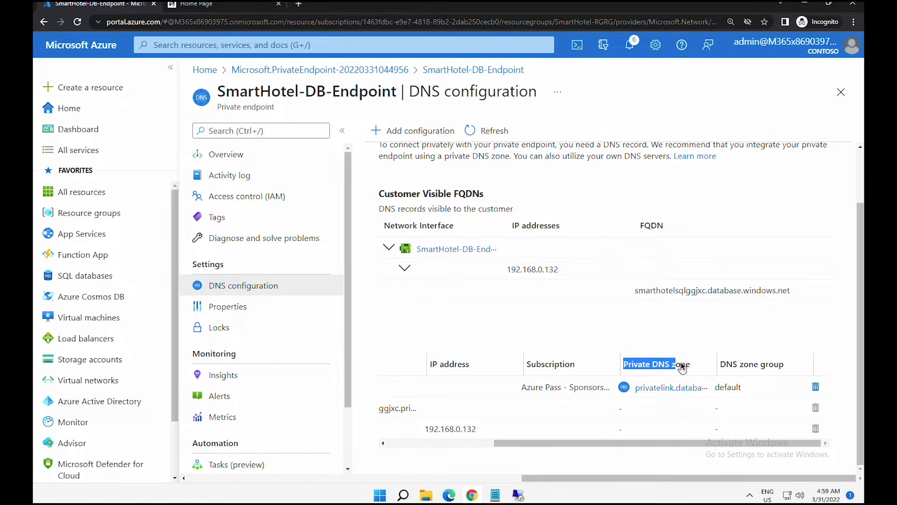
pyautogui.click(660, 385)
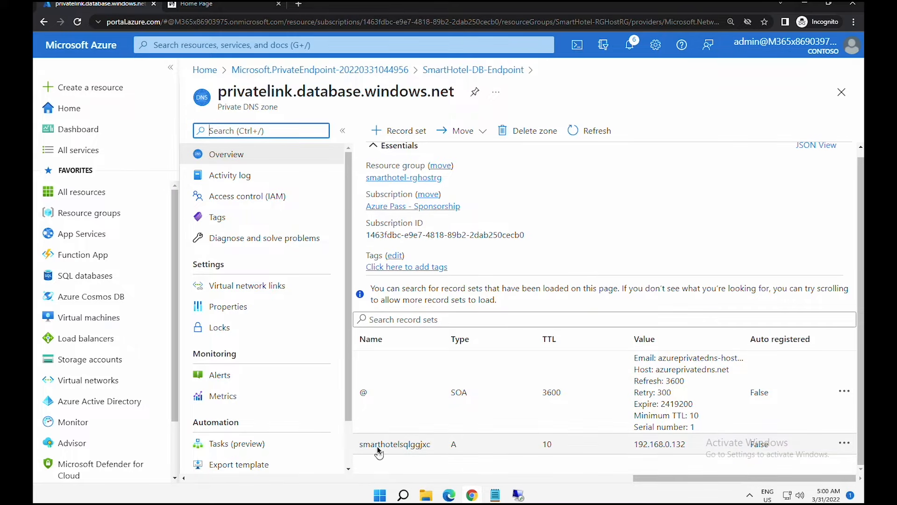
pyautogui.moveTo(377, 446); pyautogui.dragTo(783, 447)
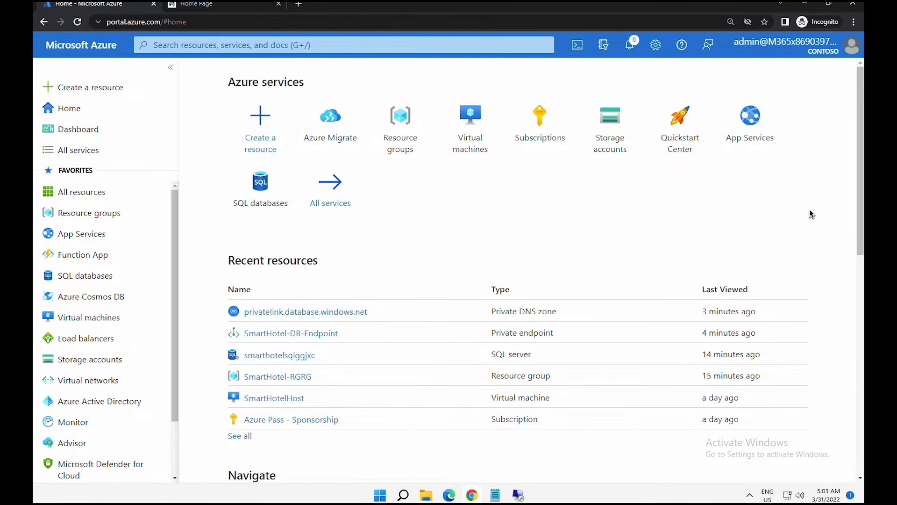
# - Open Azure Migrate's Servers, databases and web apps page and scroll to Migration tools
pyautogui.click(318, 127)
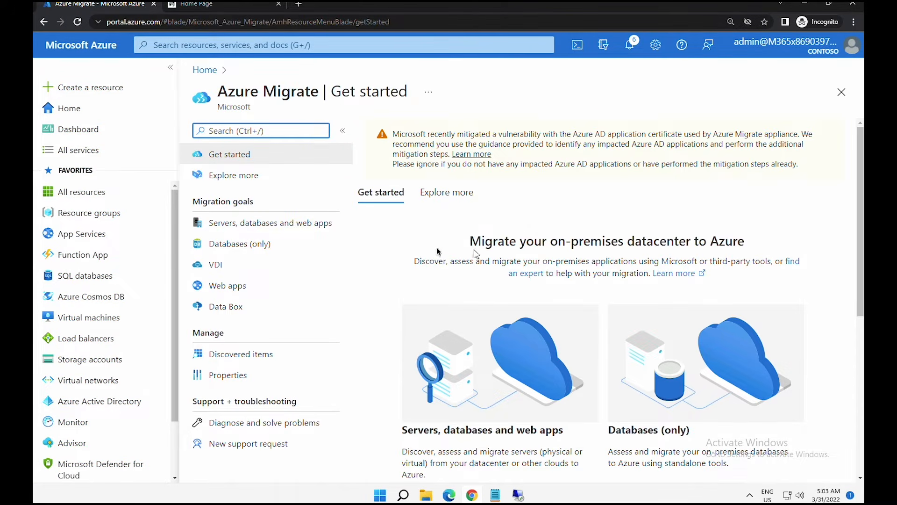
pyautogui.click(241, 229)
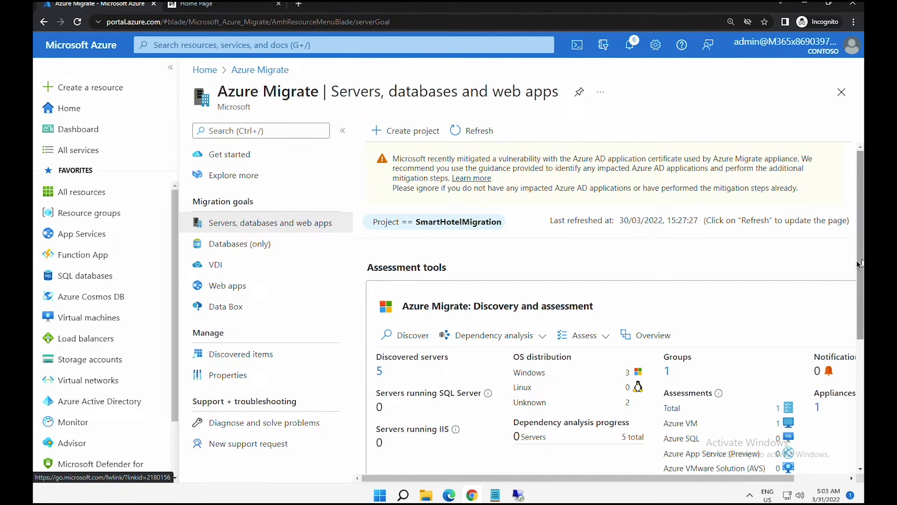
pyautogui.click(860, 348)
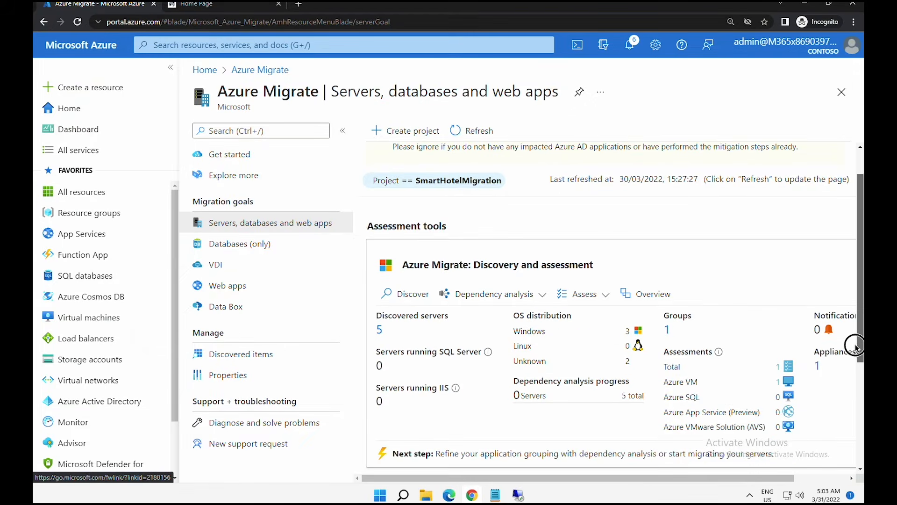
pyautogui.moveTo(856, 347); pyautogui.dragTo(855, 403)
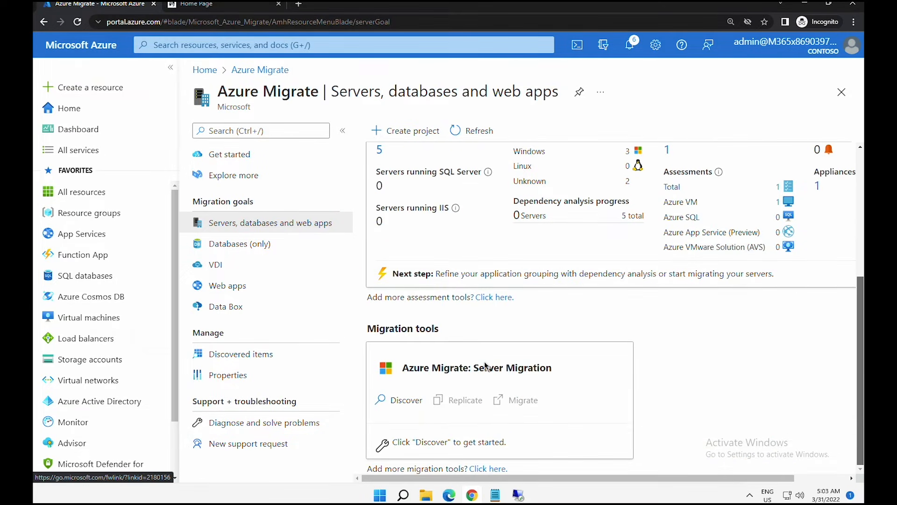
pyautogui.moveTo(368, 328); pyautogui.dragTo(442, 334)
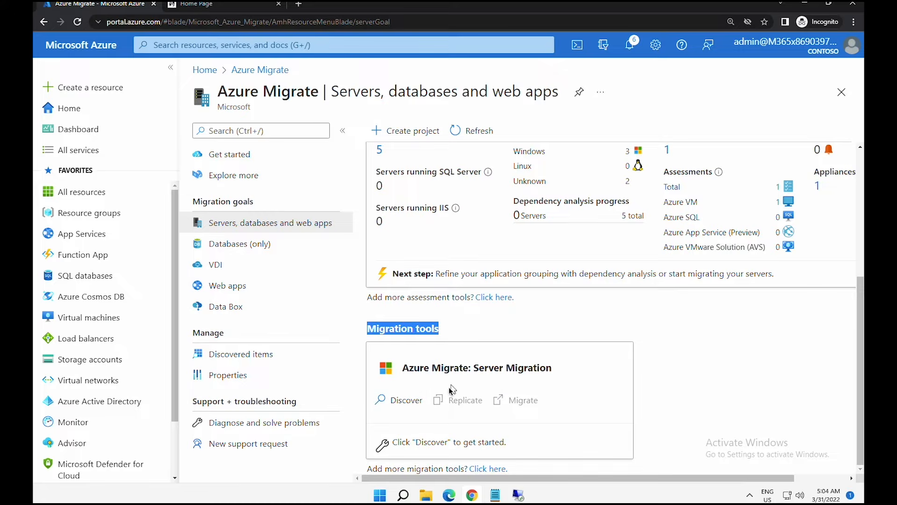
# - Start server discovery, specifying that the machines are virtualized with Hyper-V
pyautogui.click(395, 400)
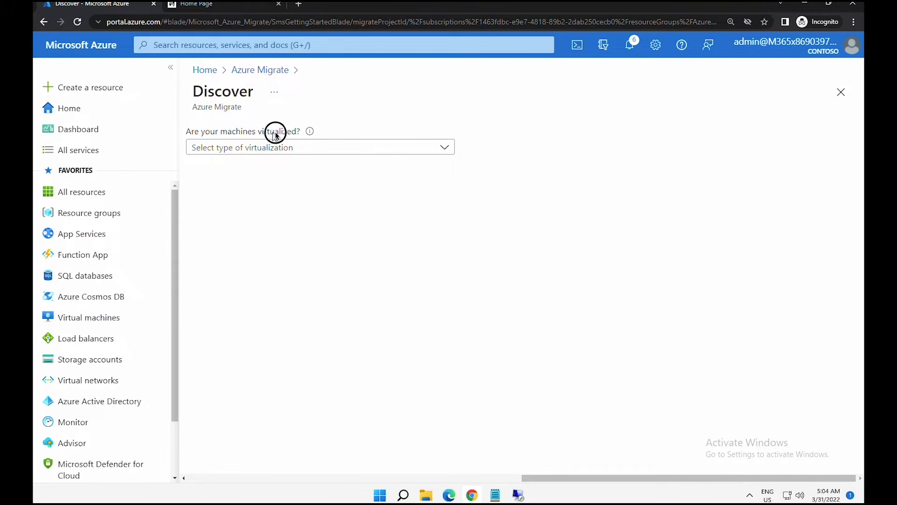
pyautogui.click(271, 148)
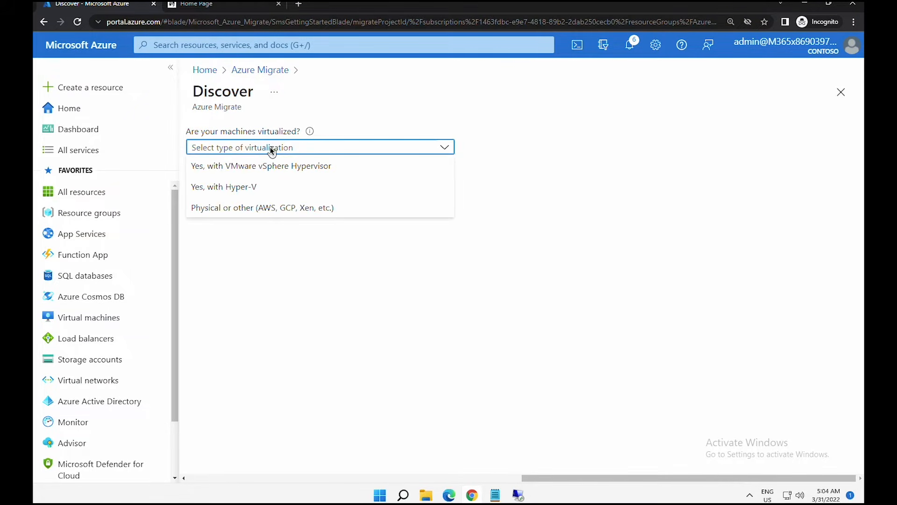
pyautogui.click(230, 189)
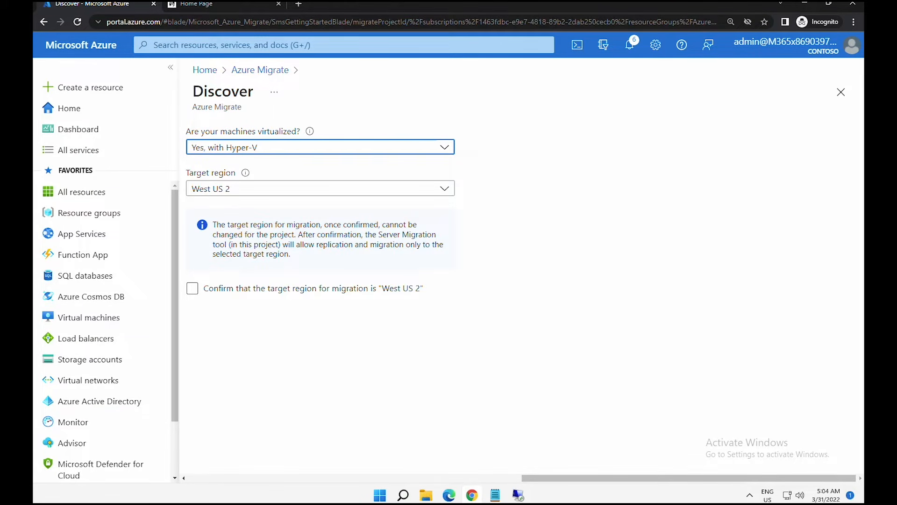
pyautogui.click(518, 495)
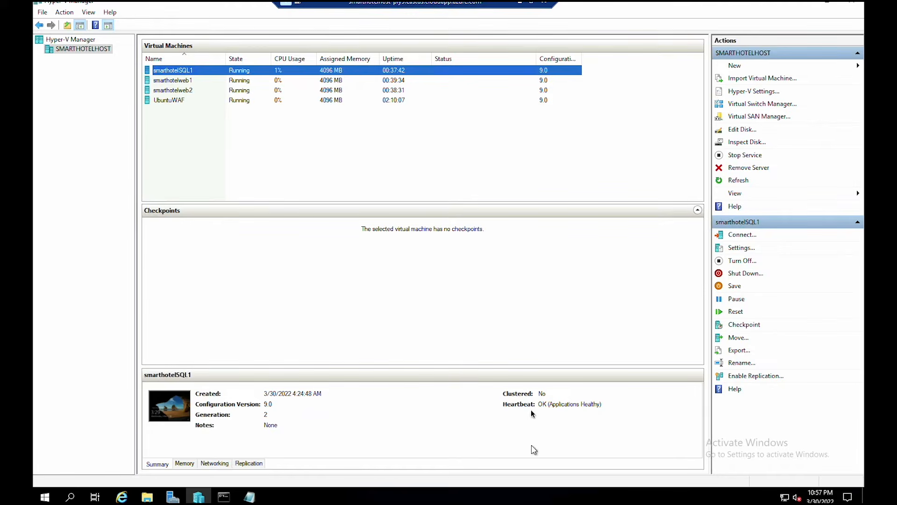
pyautogui.doubleClick(221, 10)
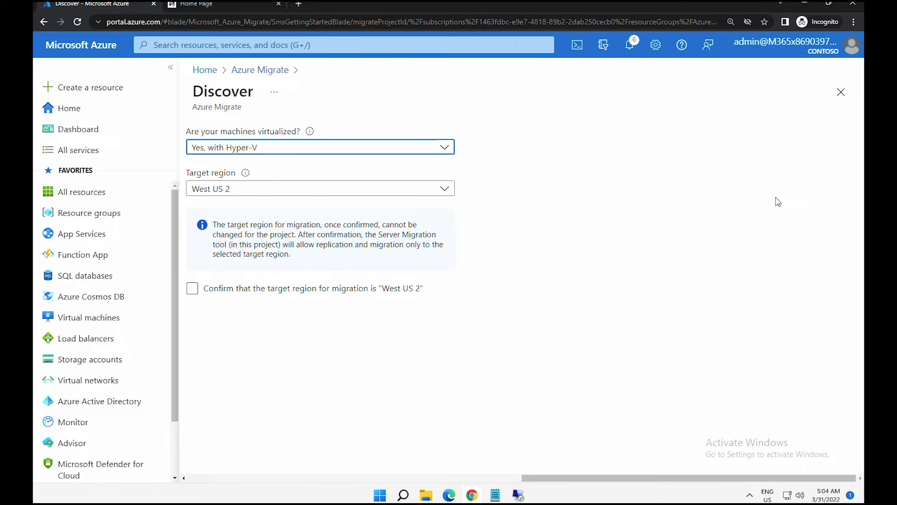
# - Create the migration resources in East US and copy the provider installer download link
pyautogui.click(265, 192)
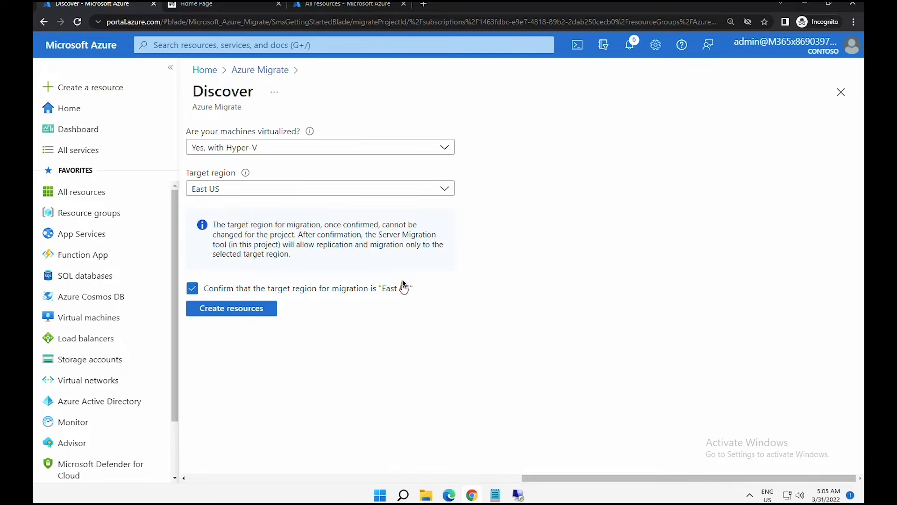
pyautogui.click(237, 311)
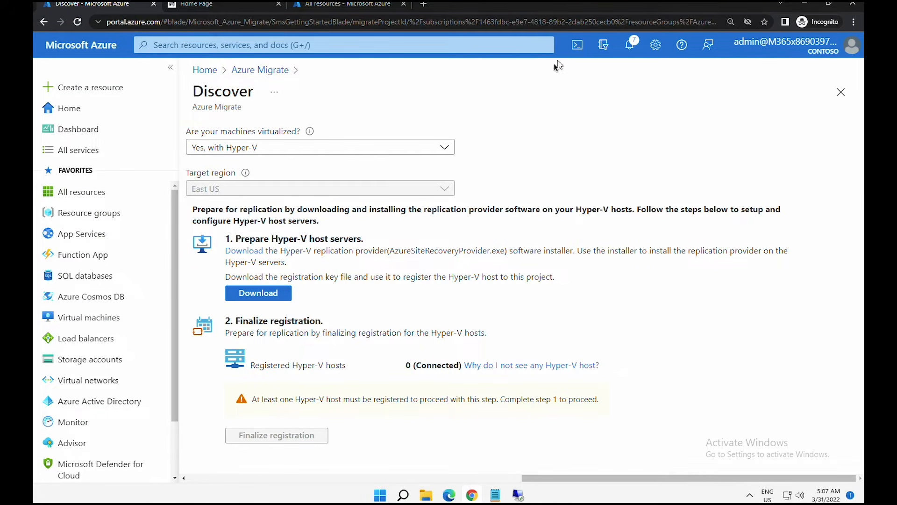
pyautogui.rightClick(253, 255)
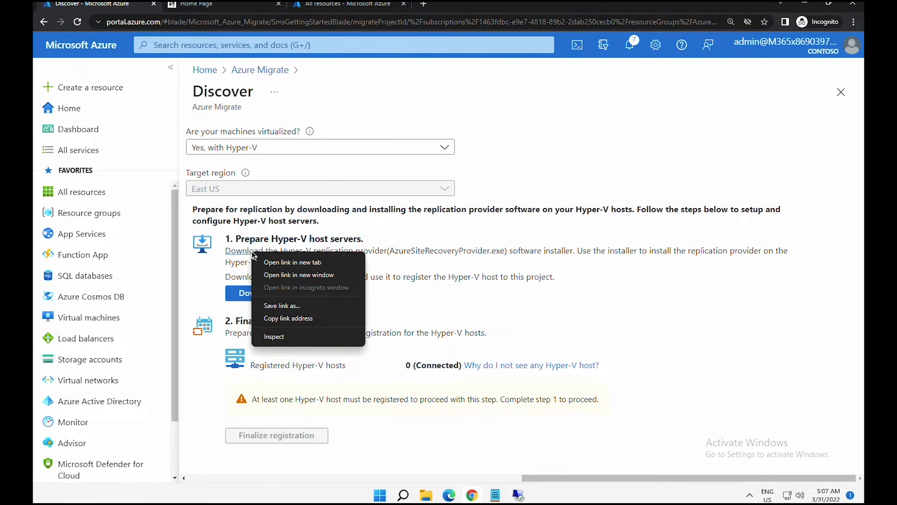
pyautogui.click(288, 319)
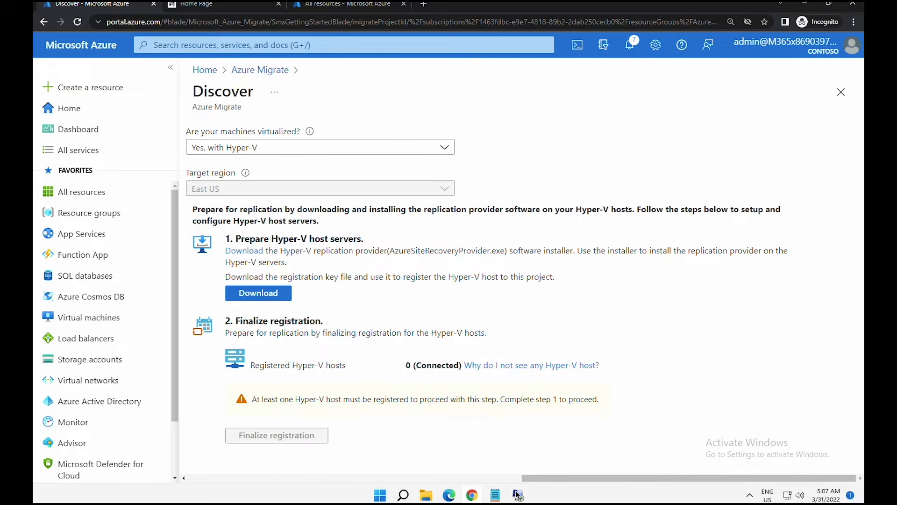
pyautogui.click(517, 495)
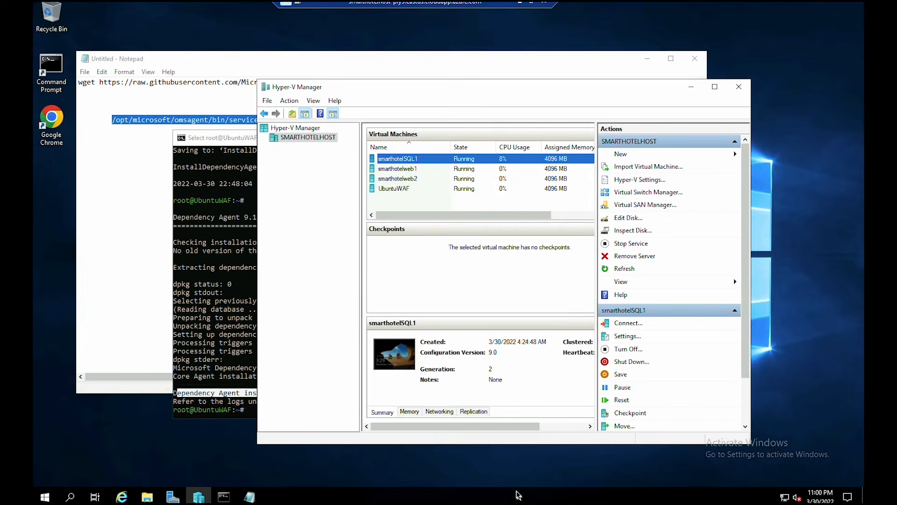
# - On the host, download AzureSiteRecoveryProvider.exe in Internet Explorer from the copied link and run it
pyautogui.click(124, 497)
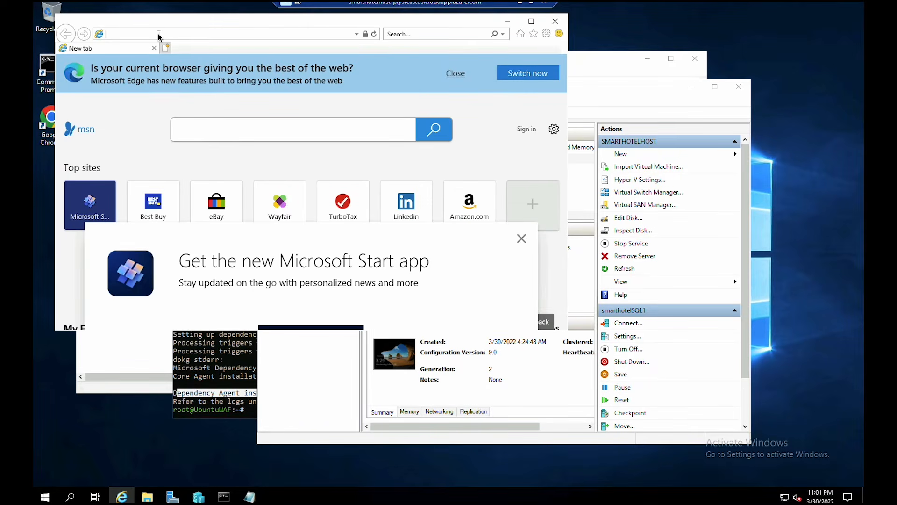
pyautogui.rightClick(159, 36)
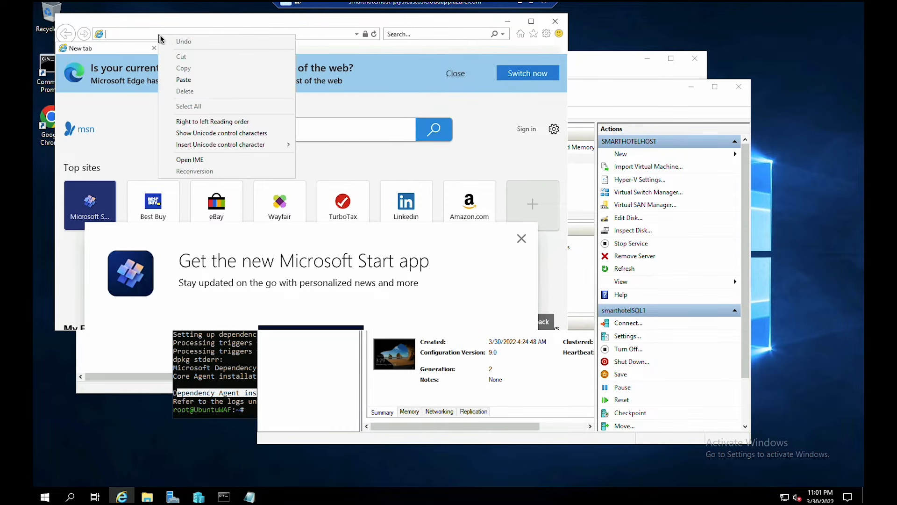
pyautogui.click(205, 83)
pyautogui.press('Return')
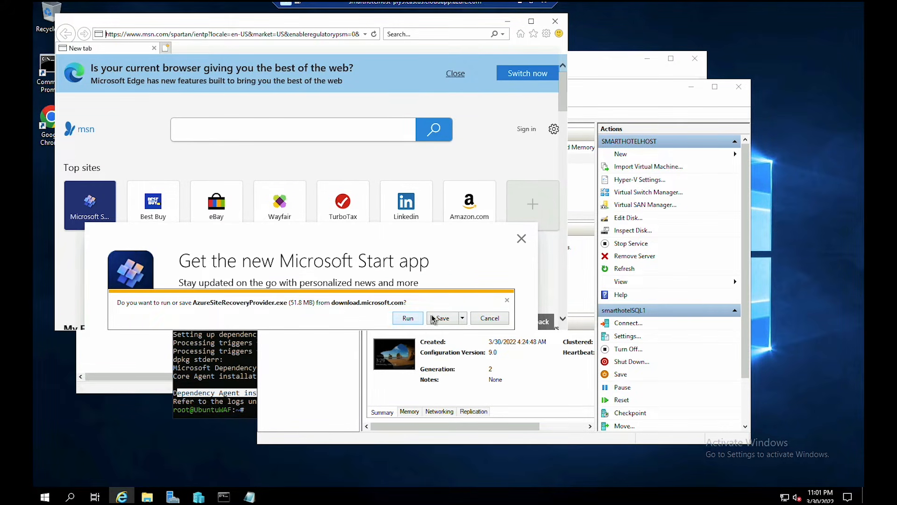
pyautogui.click(437, 319)
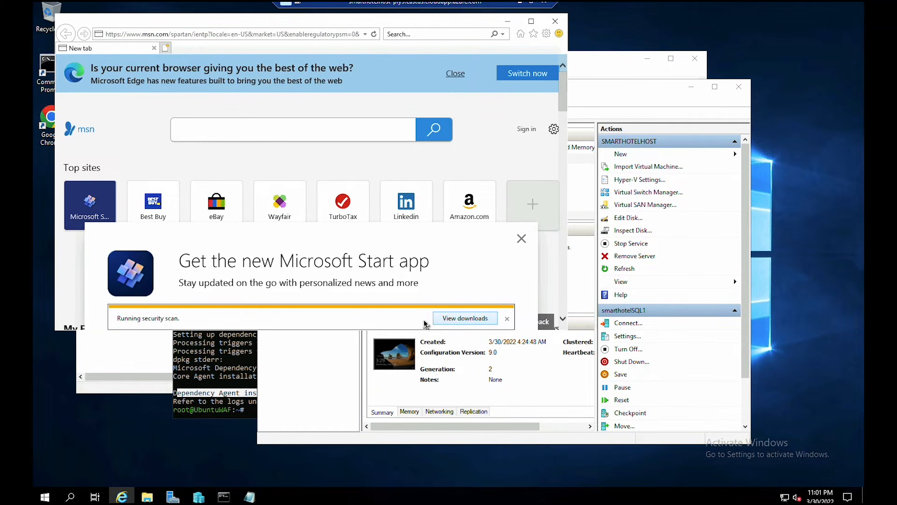
pyautogui.click(364, 319)
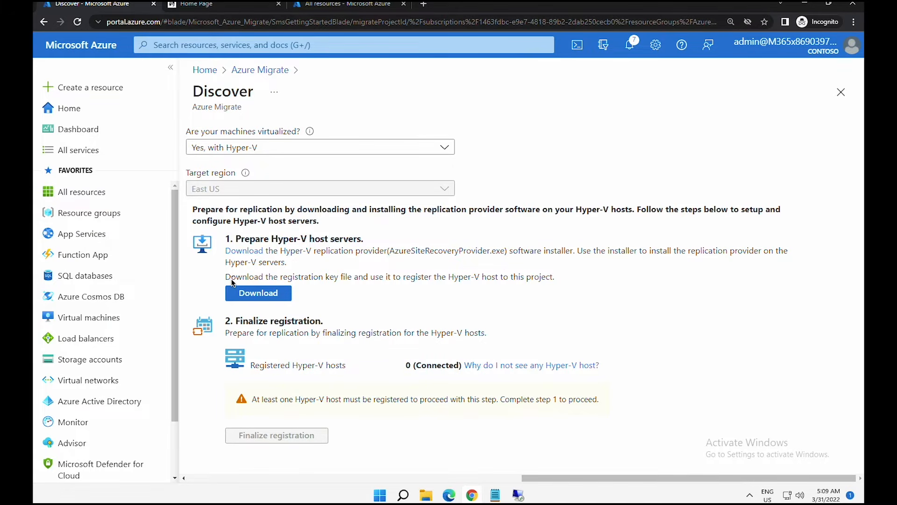
# - Download the VaultCredentials registration key file and copy it from the Downloads folder
pyautogui.moveTo(231, 276); pyautogui.dragTo(525, 278)
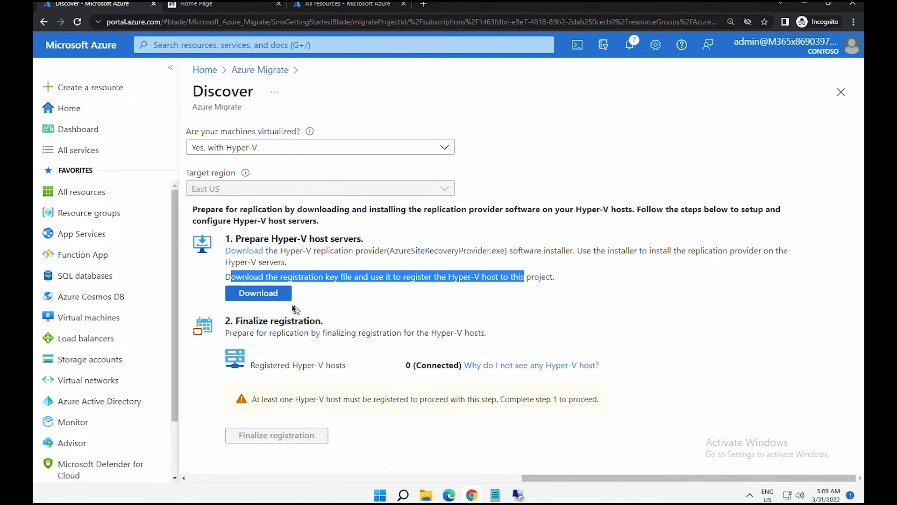
pyautogui.click(269, 296)
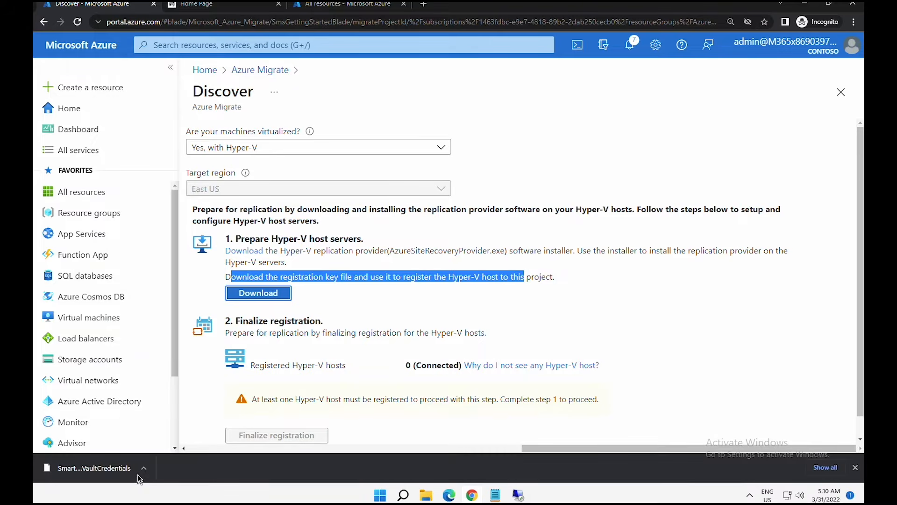
pyautogui.click(143, 469)
pyautogui.click(172, 429)
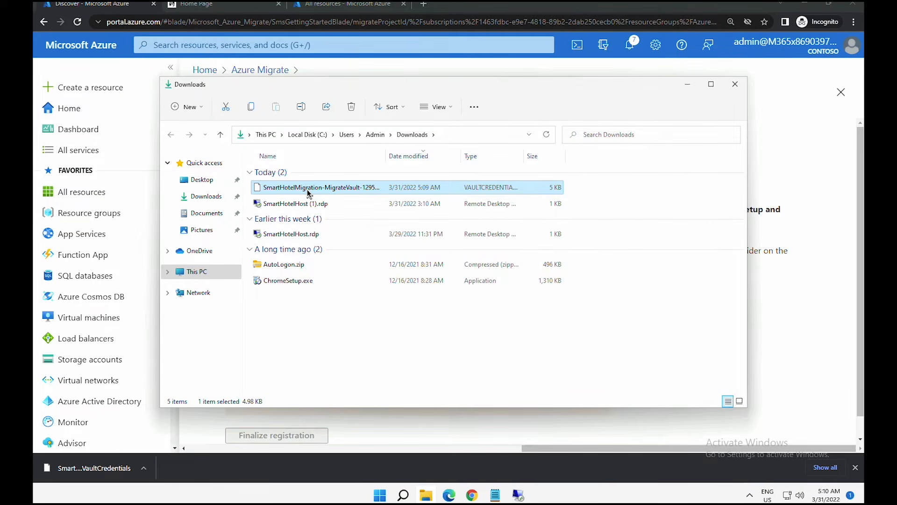
pyautogui.rightClick(307, 192)
pyautogui.click(342, 202)
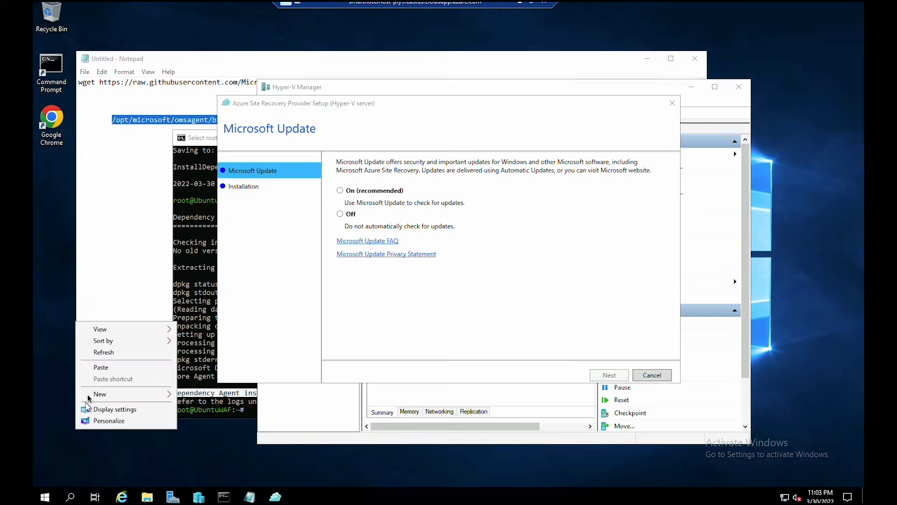
# - Paste the credentials file onto the host desktop, then install the provider with Microsoft Update on
pyautogui.click(100, 371)
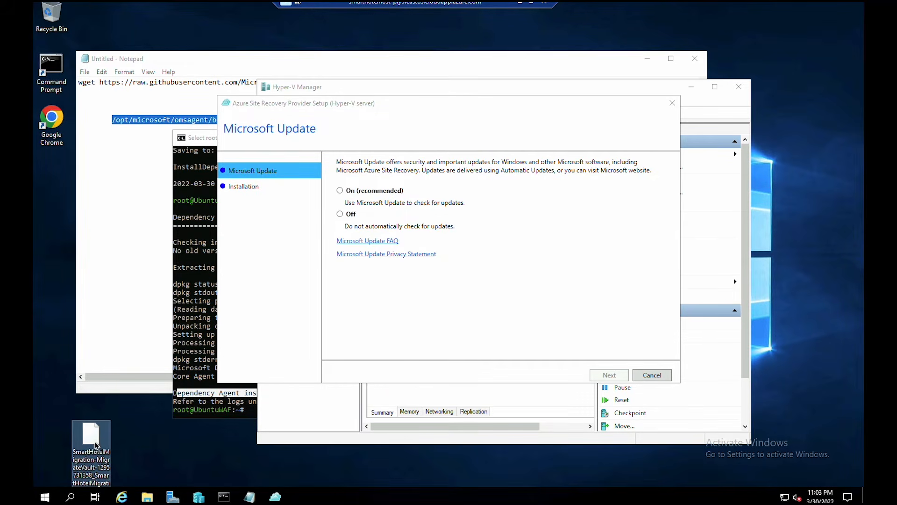
pyautogui.click(86, 427)
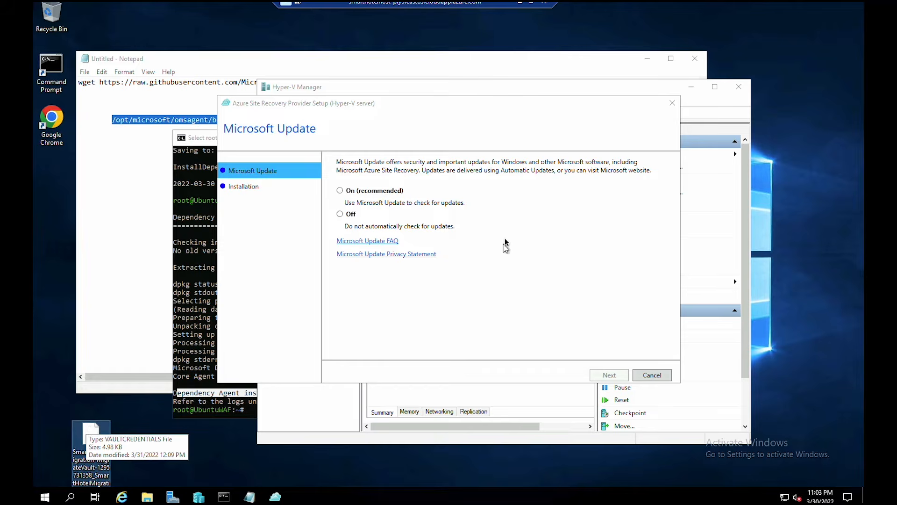
pyautogui.click(429, 103)
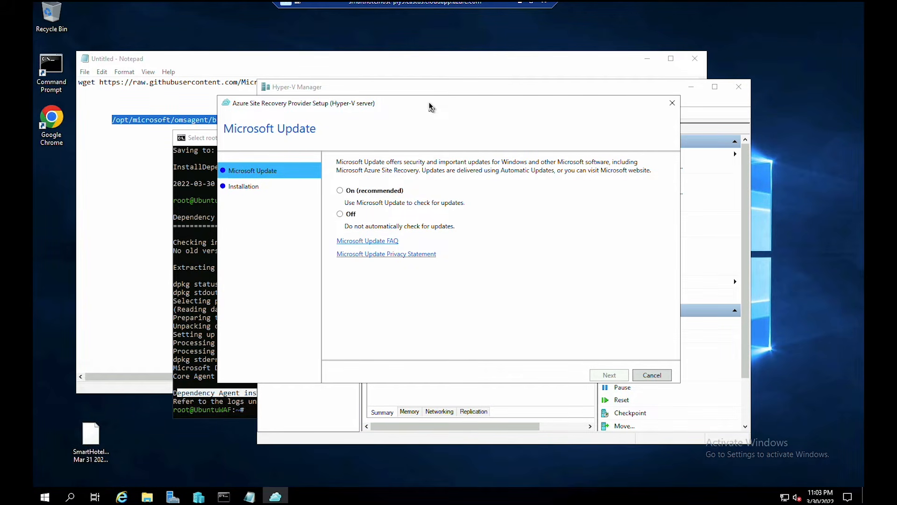
pyautogui.click(343, 192)
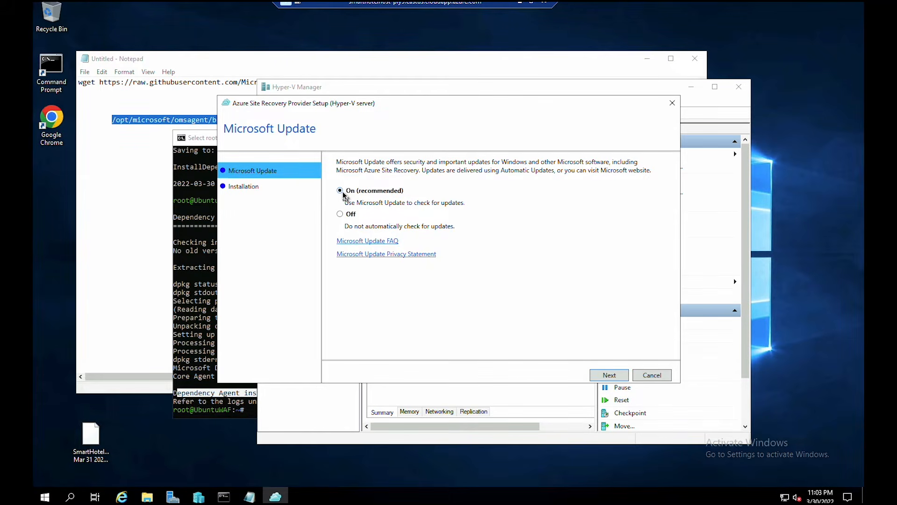
pyautogui.click(610, 375)
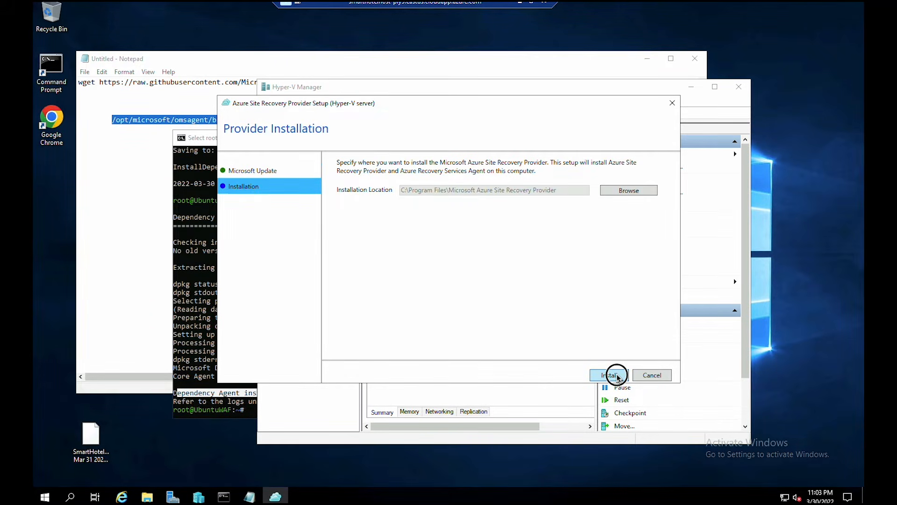
pyautogui.click(616, 375)
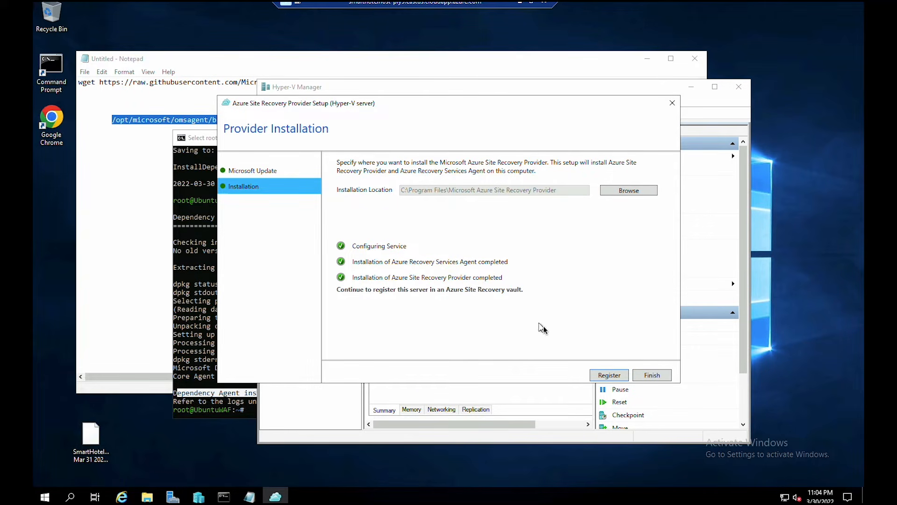
pyautogui.click(600, 376)
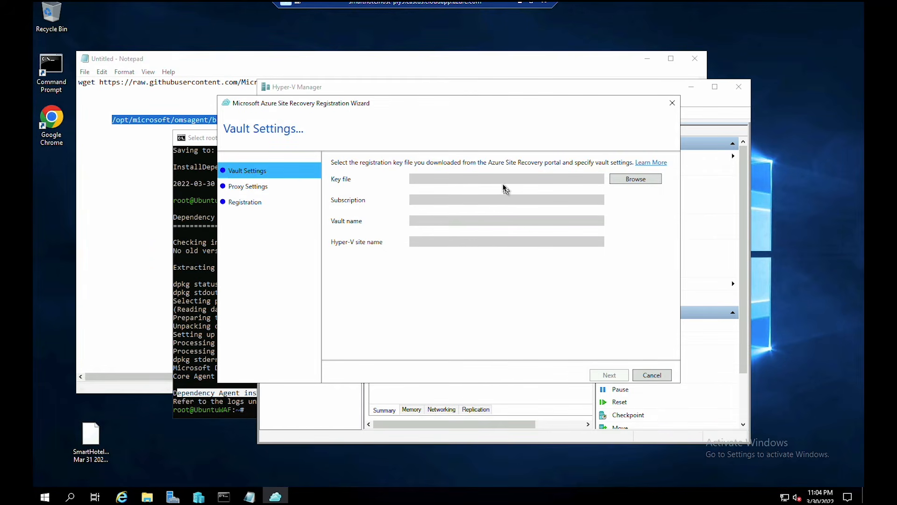
# - Load the SmartHotelMigration vault credentials from the Desktop and register using a direct connection
pyautogui.click(636, 181)
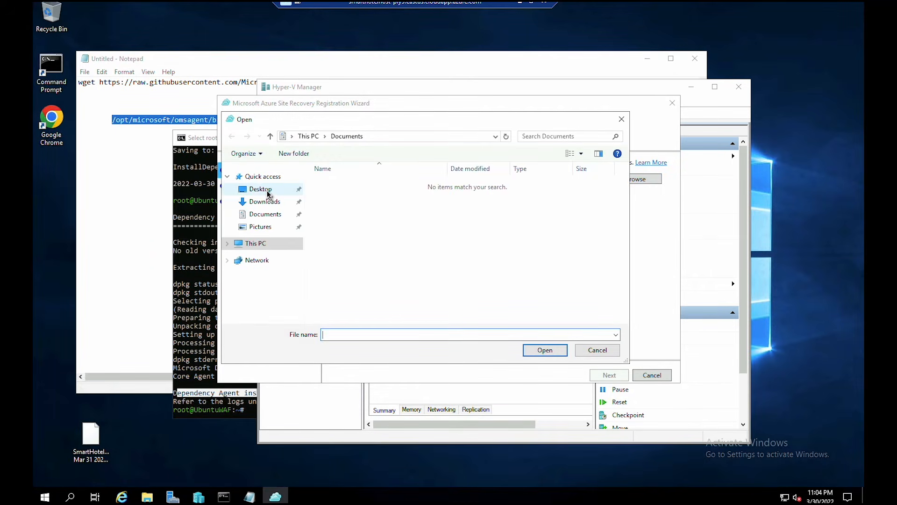
pyautogui.click(267, 190)
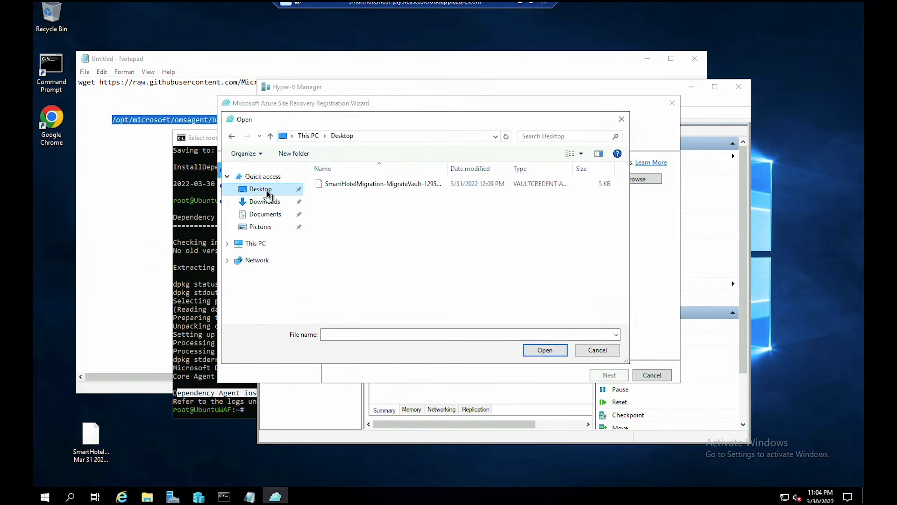
pyautogui.click(335, 186)
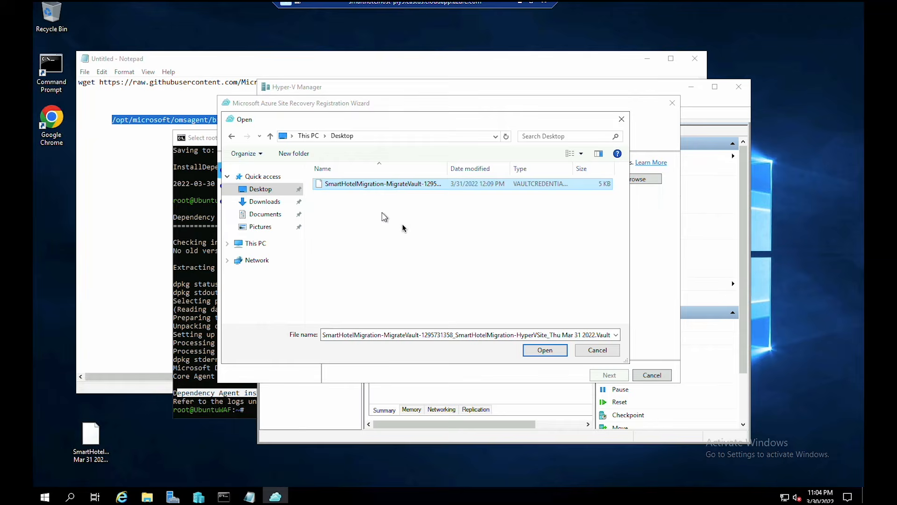
pyautogui.click(531, 352)
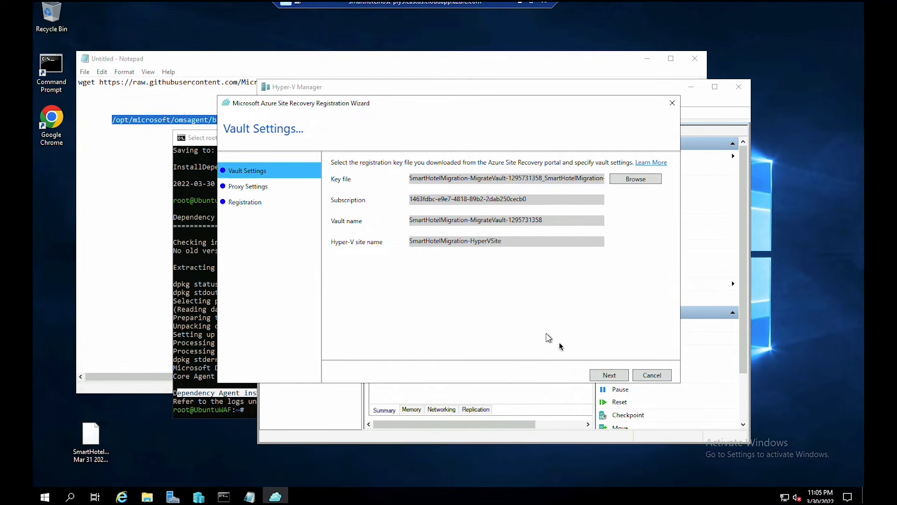
pyautogui.click(611, 376)
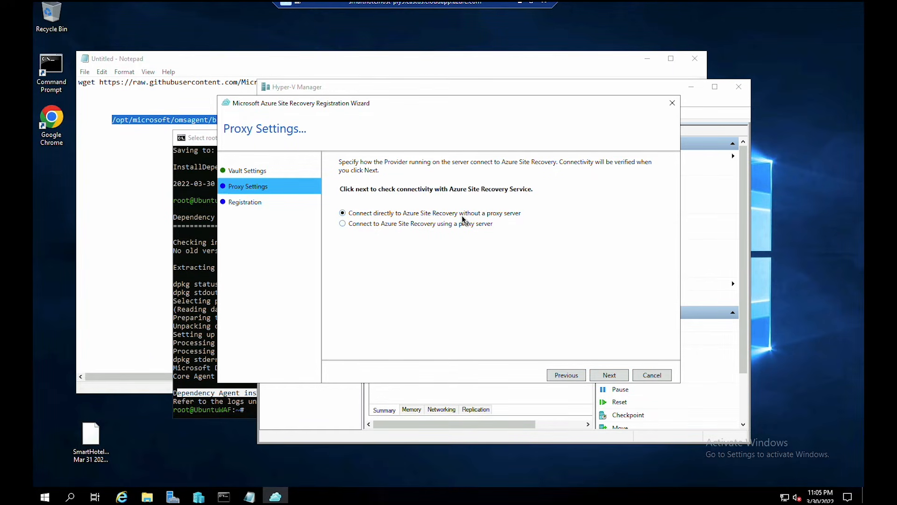
pyautogui.click(612, 372)
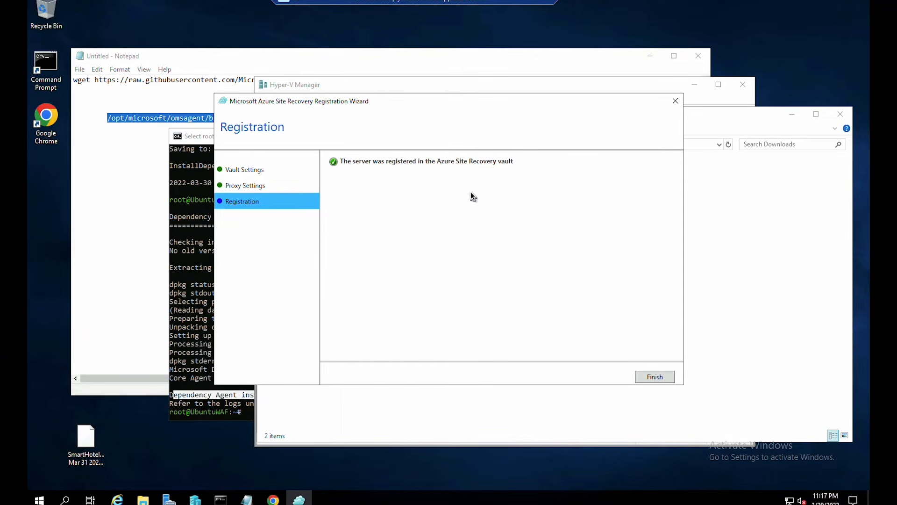
pyautogui.click(650, 376)
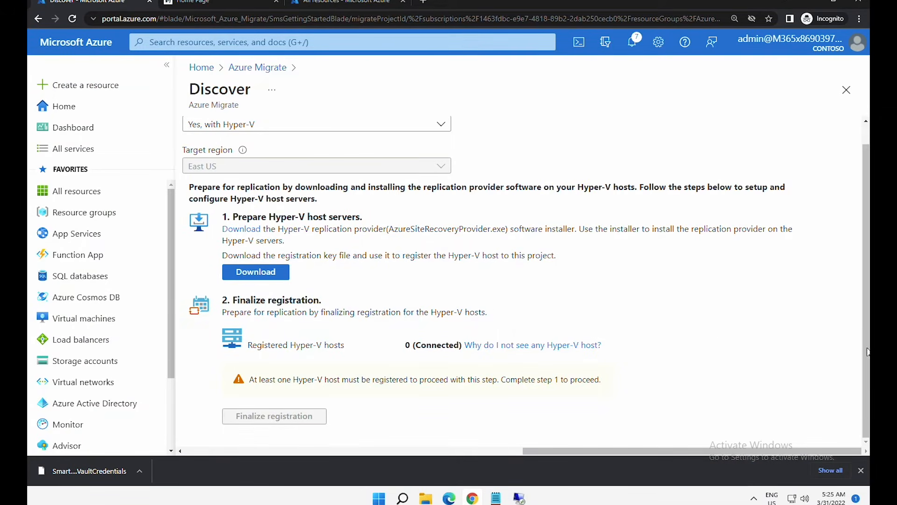
# - Check the help on missing Hyper-V hosts, then reload the Discover page
pyautogui.moveTo(863, 366); pyautogui.dragTo(866, 309)
pyautogui.click(500, 366)
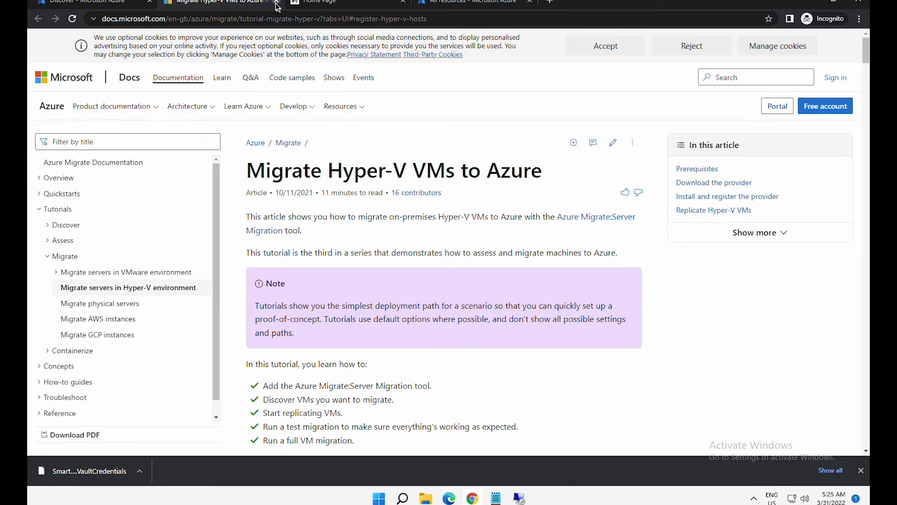
pyautogui.click(276, 3)
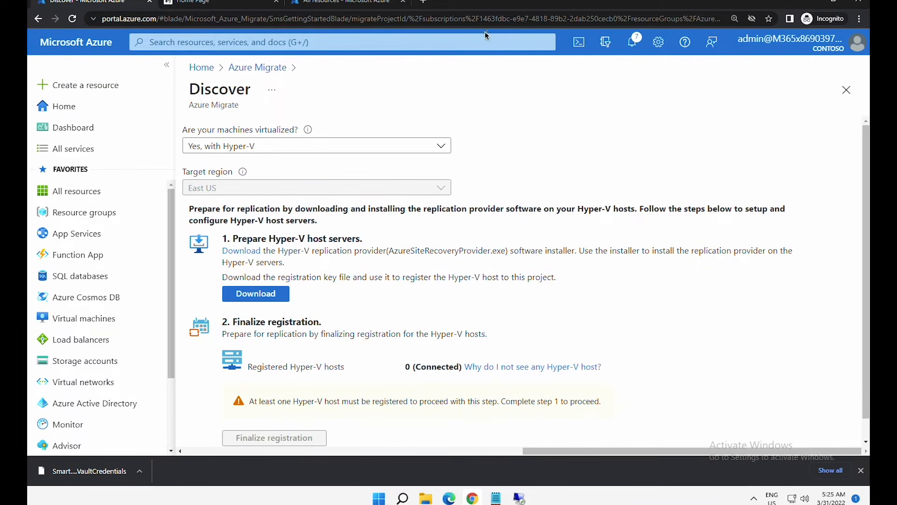
pyautogui.click(388, 23)
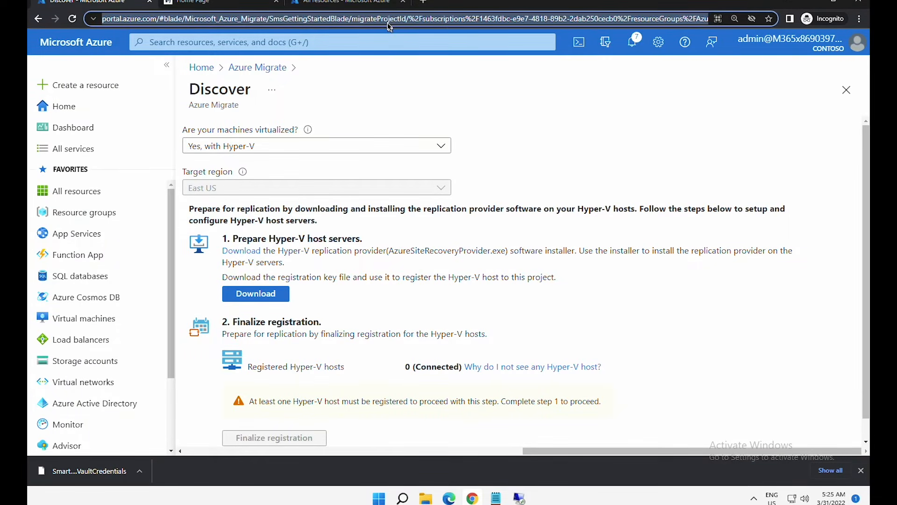
pyautogui.press('Return')
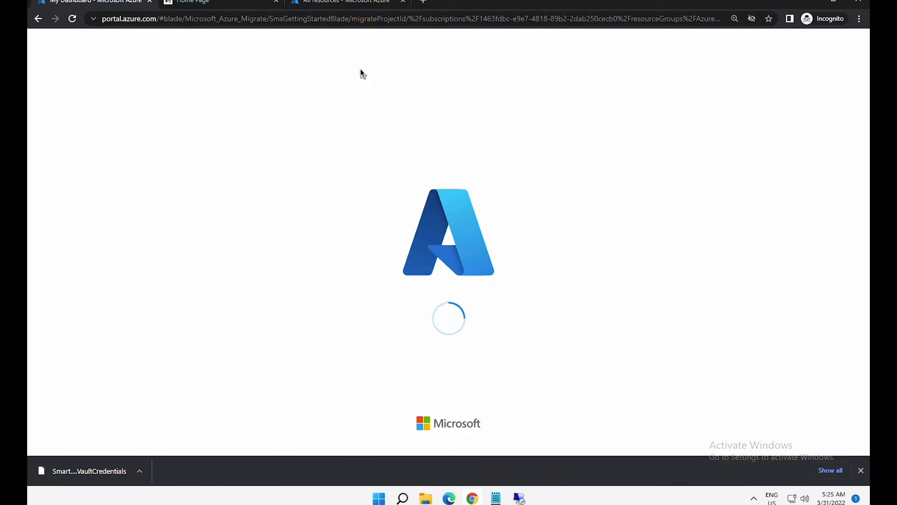
# - Choose Hyper-V, finalize registration of the 1 connected host, and return to Home
pyautogui.click(231, 150)
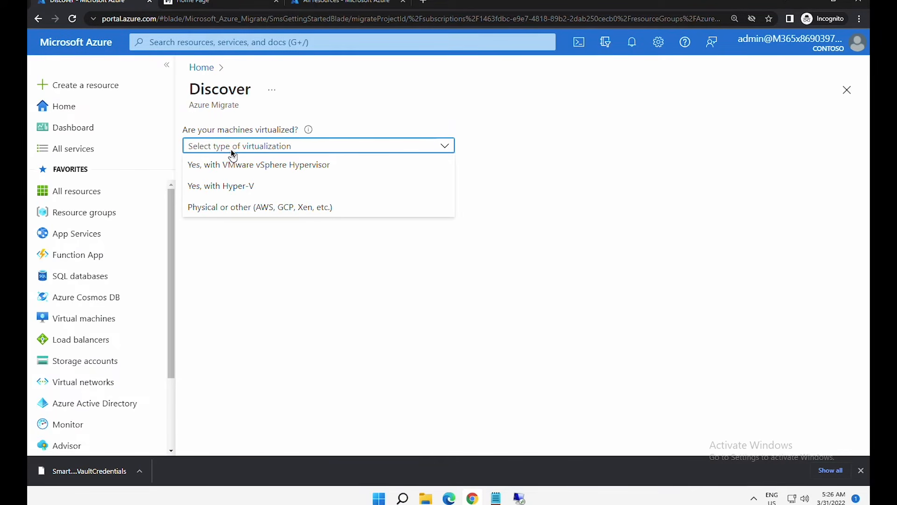
pyautogui.click(236, 185)
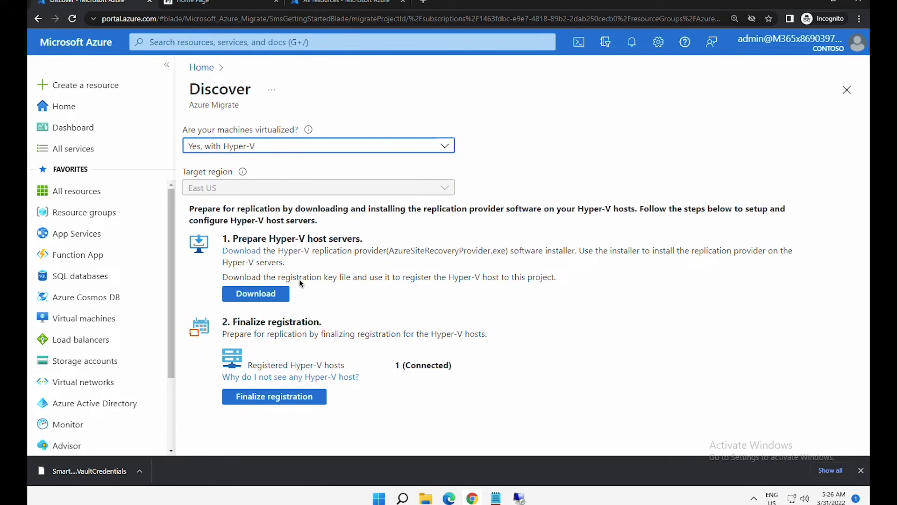
pyautogui.moveTo(391, 365); pyautogui.dragTo(455, 366)
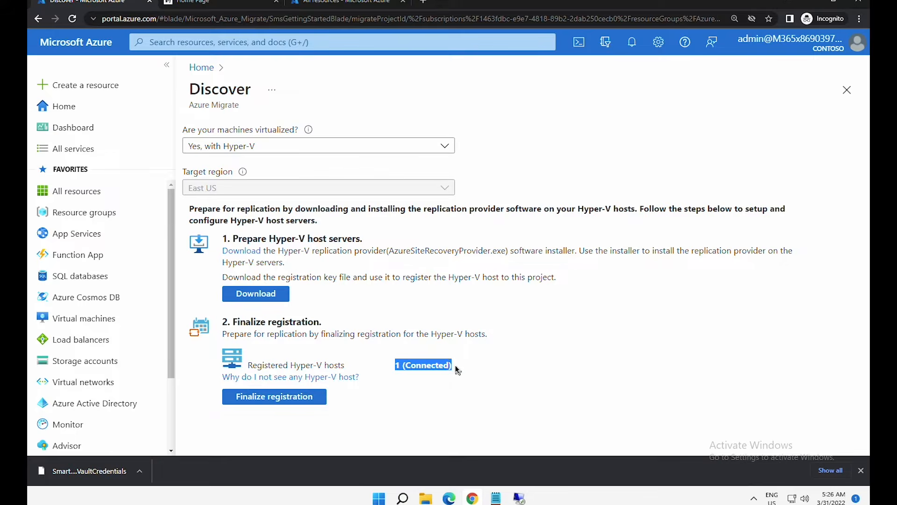
pyautogui.click(280, 399)
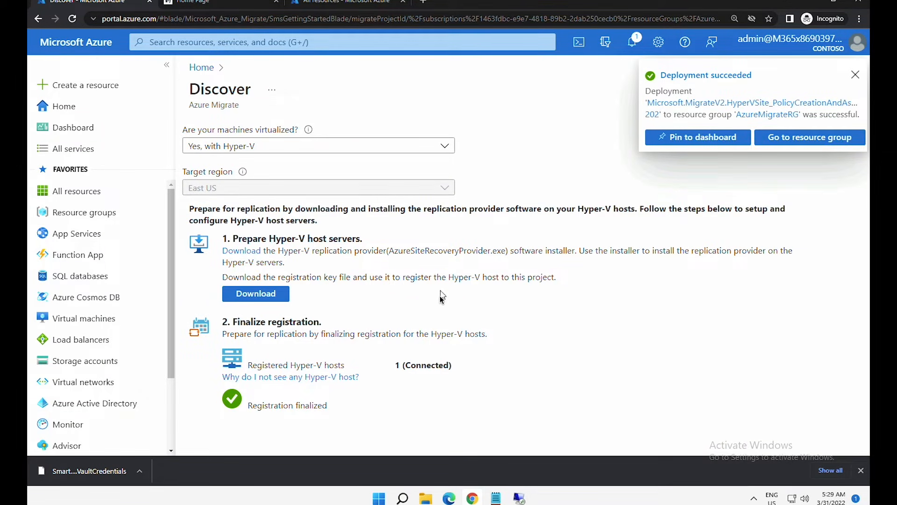
pyautogui.moveTo(260, 411); pyautogui.dragTo(328, 408)
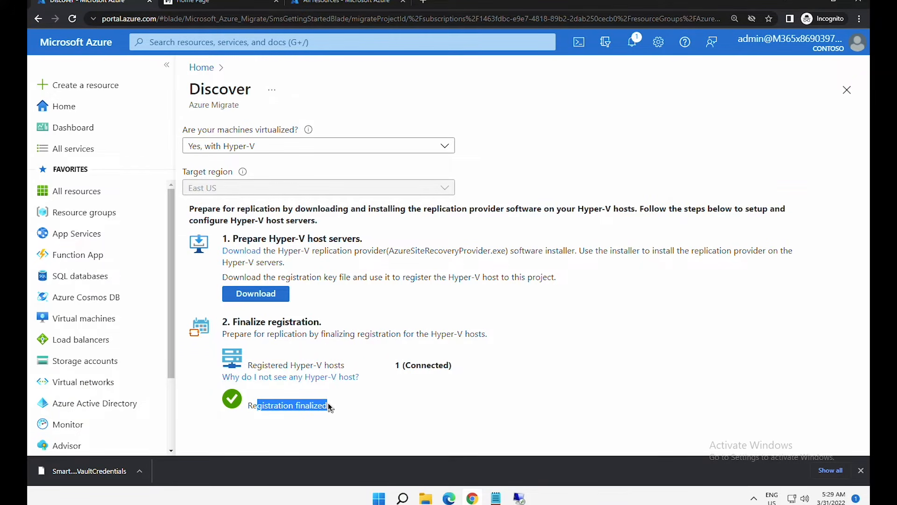
pyautogui.click(87, 110)
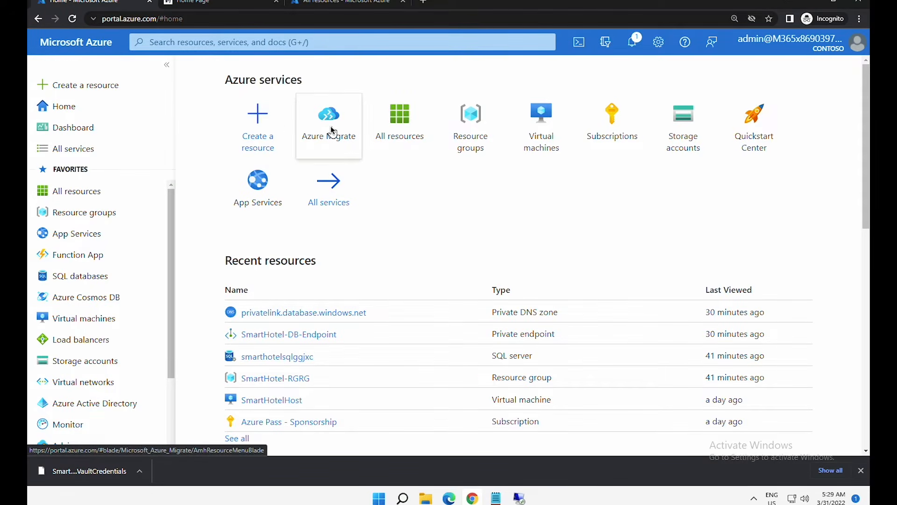
# - Launch Replicate from Migration tools on Azure Migrate's Servers, databases and web apps page
pyautogui.click(330, 126)
pyautogui.click(267, 228)
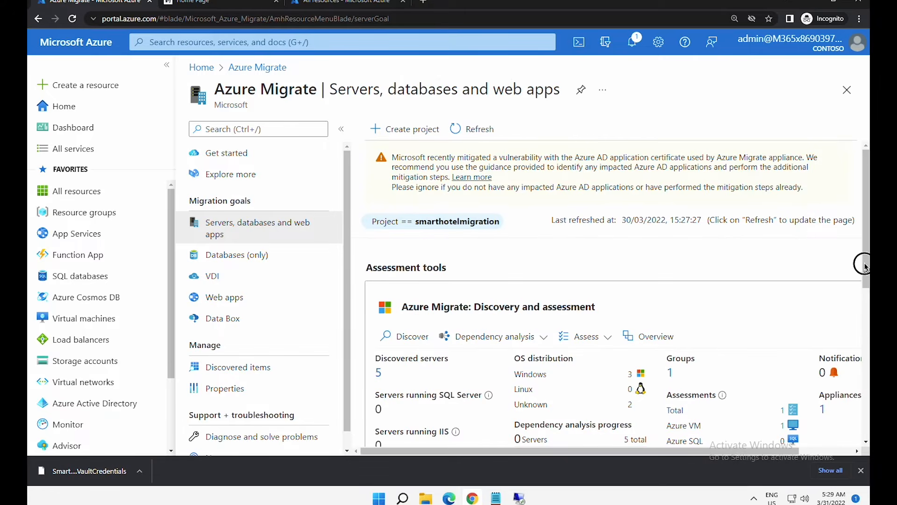
pyautogui.scroll(-7, 865, 425)
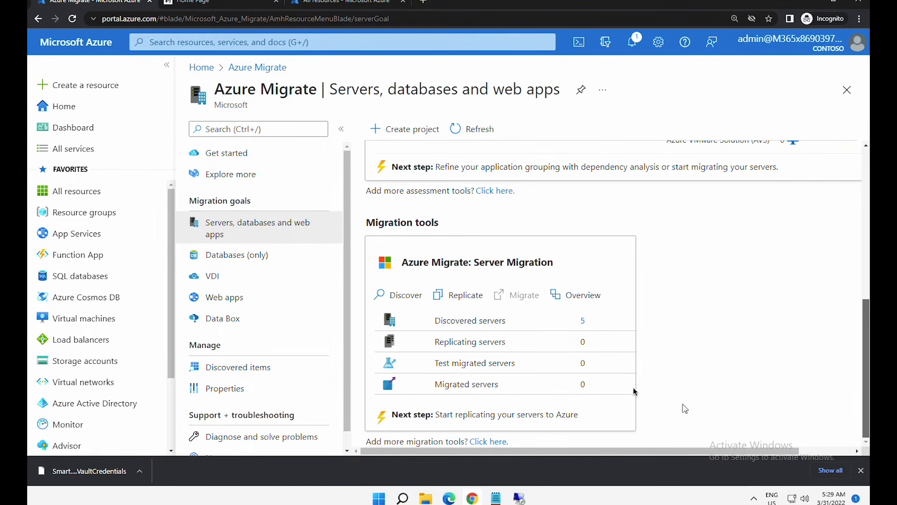
pyautogui.moveTo(367, 222); pyautogui.dragTo(426, 228)
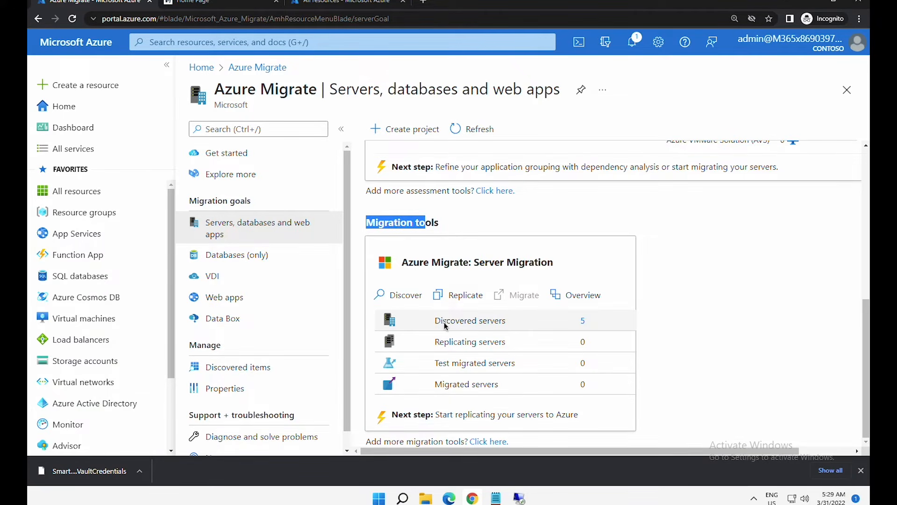
pyautogui.moveTo(445, 322); pyautogui.dragTo(504, 316)
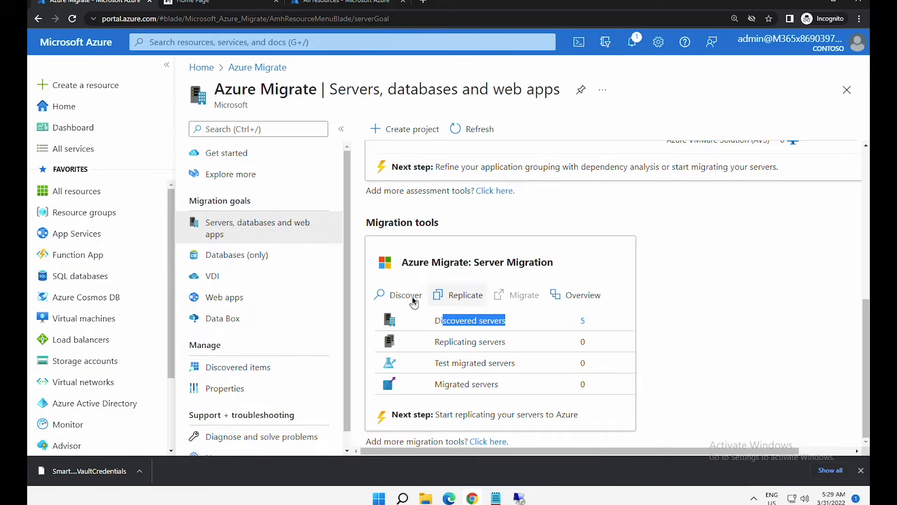
pyautogui.click(463, 296)
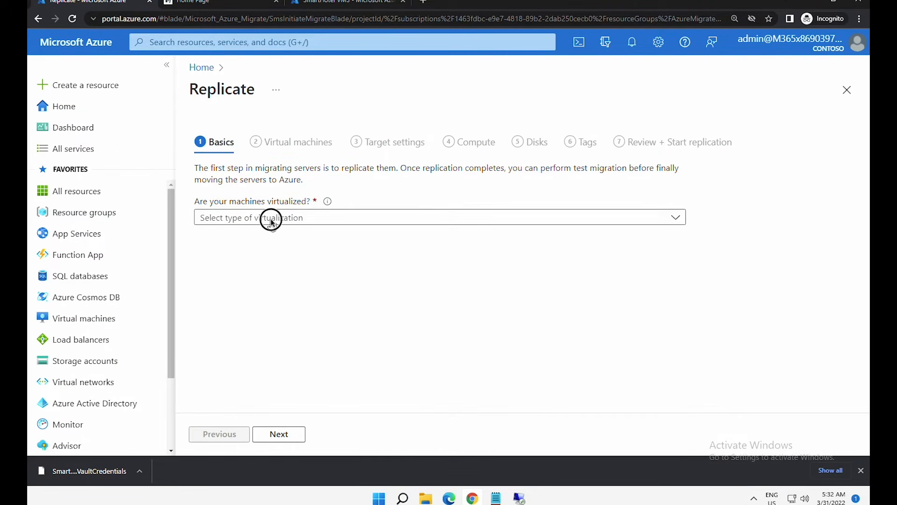
# - Choose Hyper-V as the virtualization type for replication
pyautogui.click(270, 218)
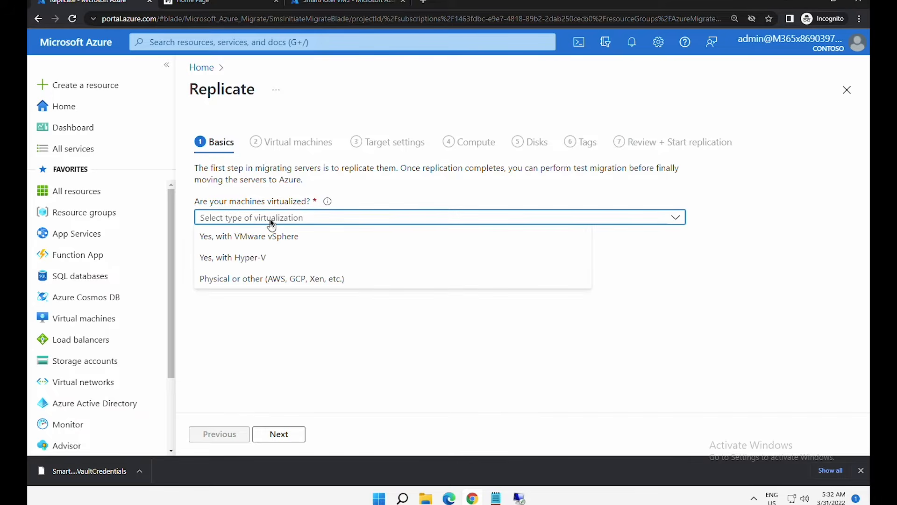
pyautogui.click(269, 263)
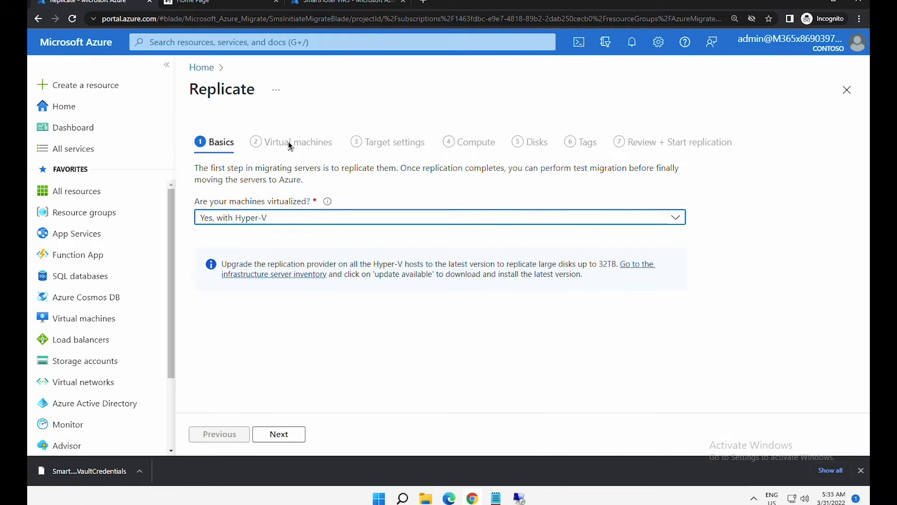
pyautogui.click(282, 434)
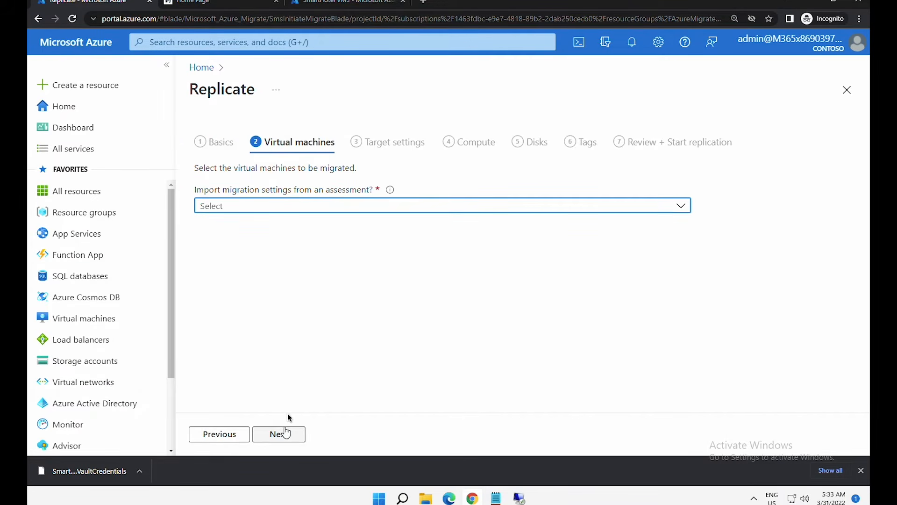
# - Import migration settings from the SmatHotelAssessment assessment of the SmartHotel VMS group
pyautogui.click(284, 207)
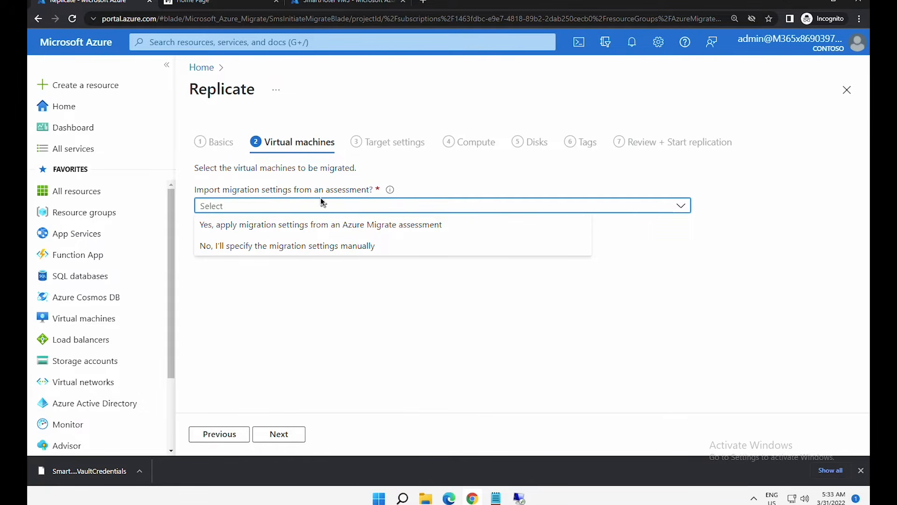
pyautogui.click(281, 229)
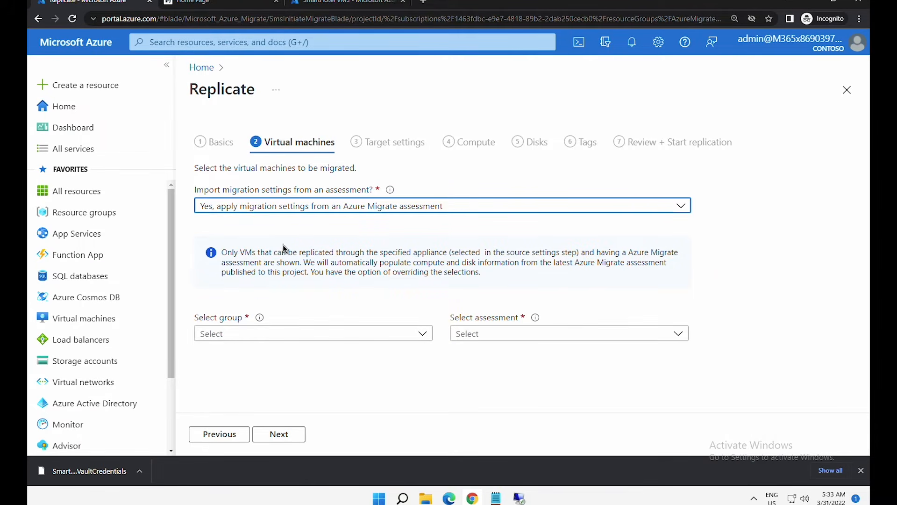
pyautogui.click(270, 333)
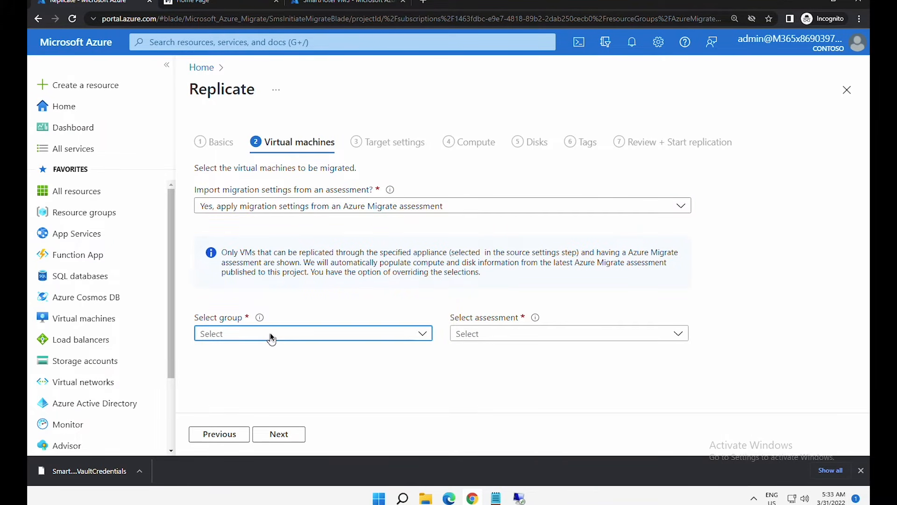
pyautogui.click(258, 352)
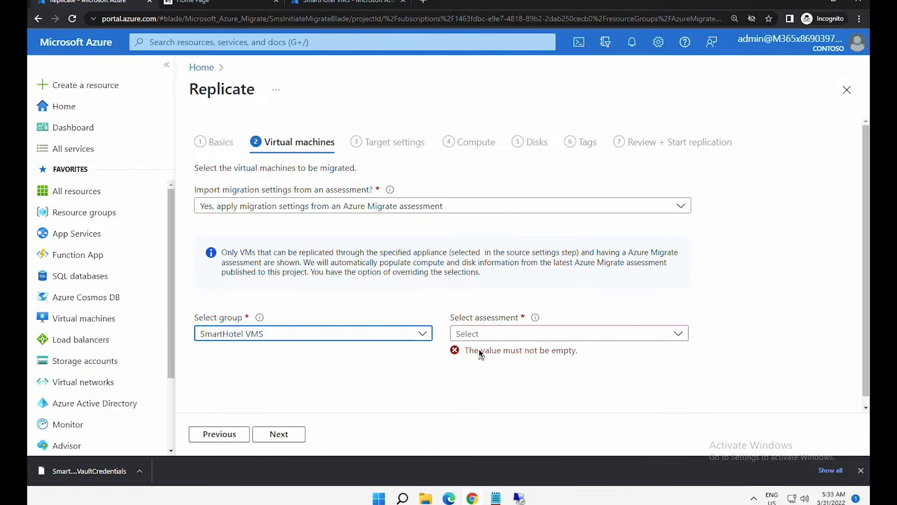
pyautogui.click(487, 337)
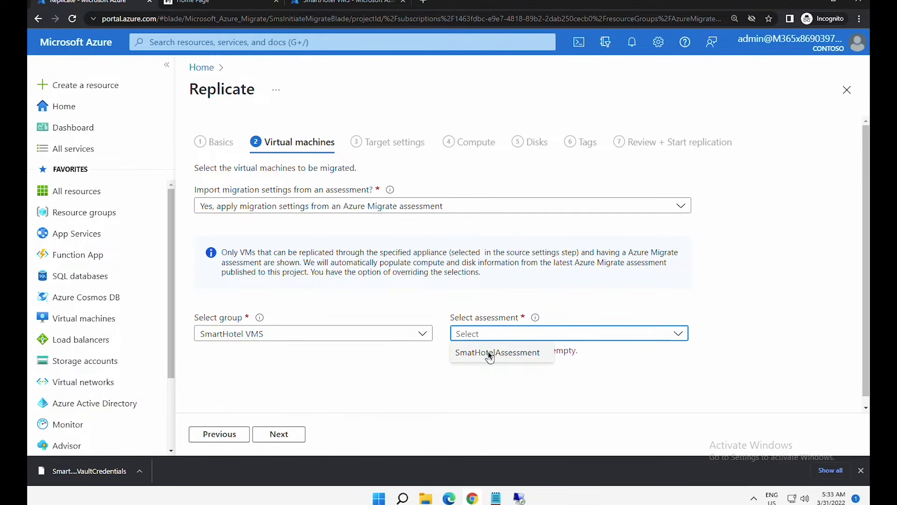
pyautogui.click(488, 353)
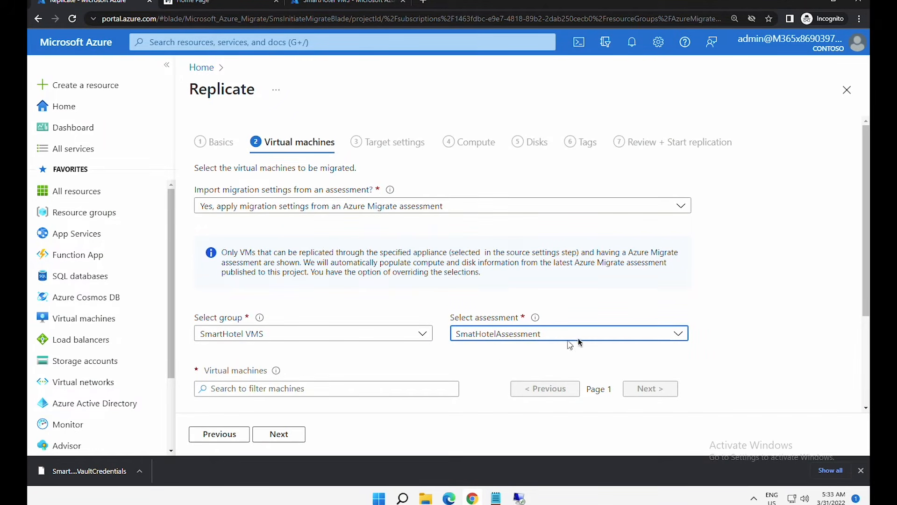
# - Select smarthotelweb1, smarthotelweb2 and UbuntuWAF as the machines to replicate
pyautogui.scroll(-3, 865, 327)
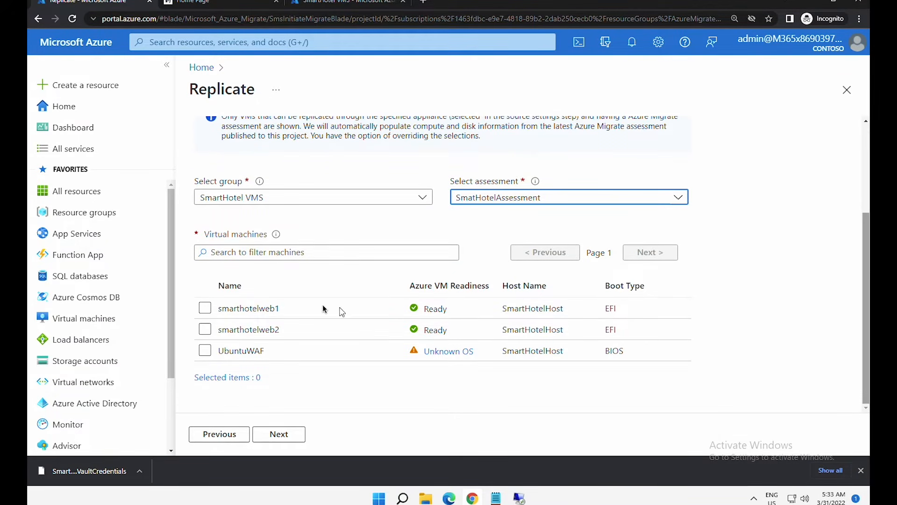
pyautogui.click(206, 309)
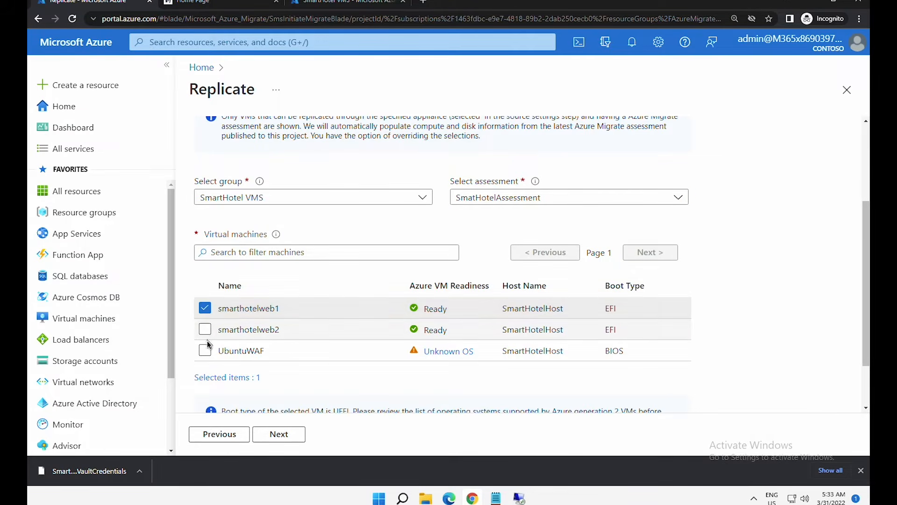
pyautogui.click(205, 329)
pyautogui.click(205, 352)
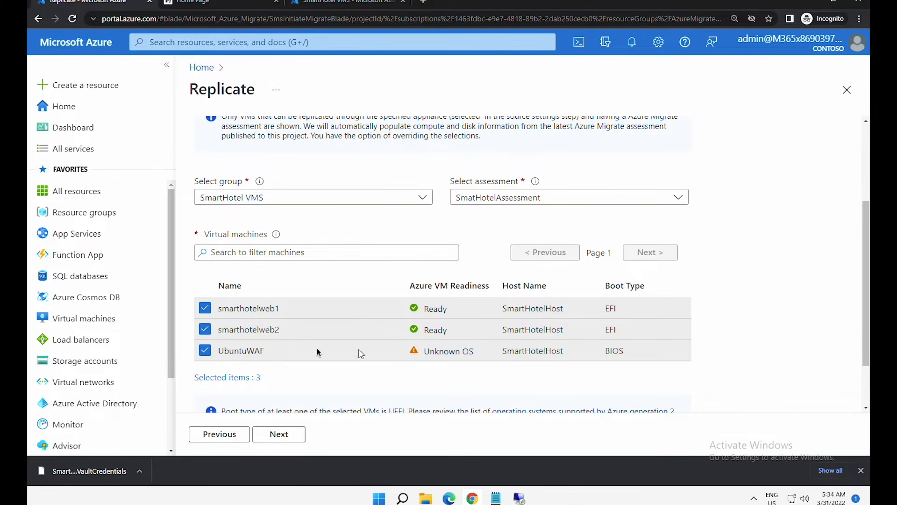
pyautogui.click(280, 435)
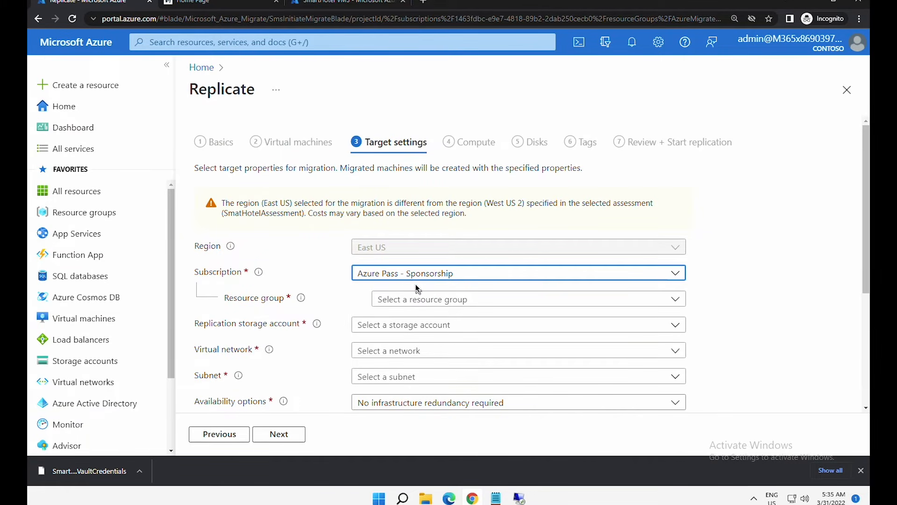
# - Target resource group SmartHotel-RGHostRG, storage account migrationstorage5313 and virtual network smarthotelhostvnet
pyautogui.click(410, 301)
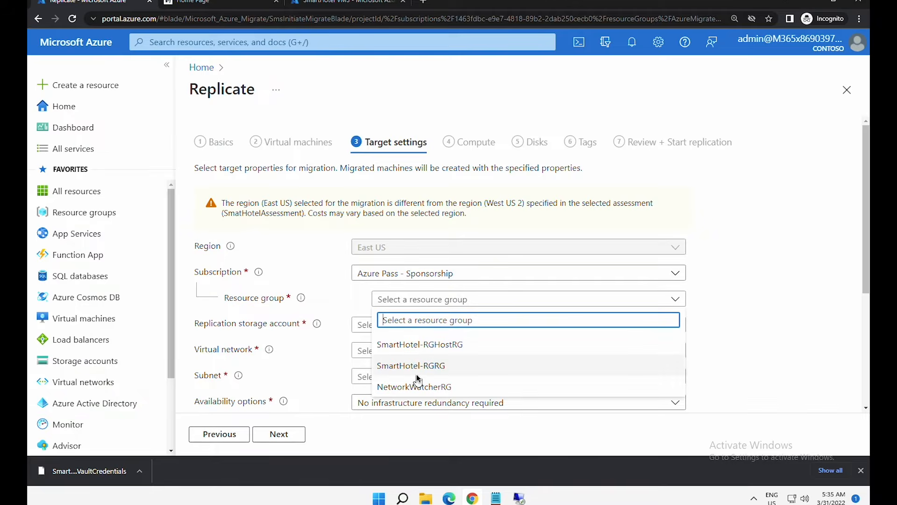
pyautogui.click(424, 348)
pyautogui.click(431, 324)
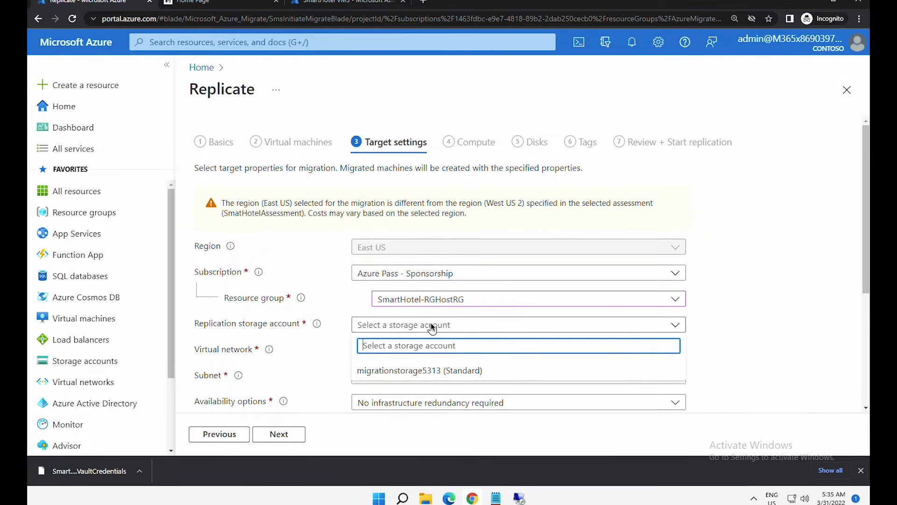
pyautogui.click(428, 371)
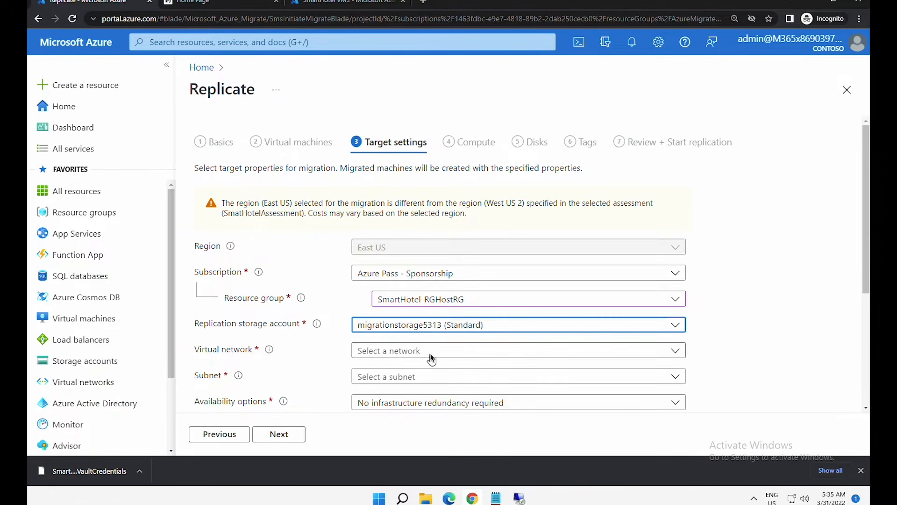
pyautogui.click(430, 357)
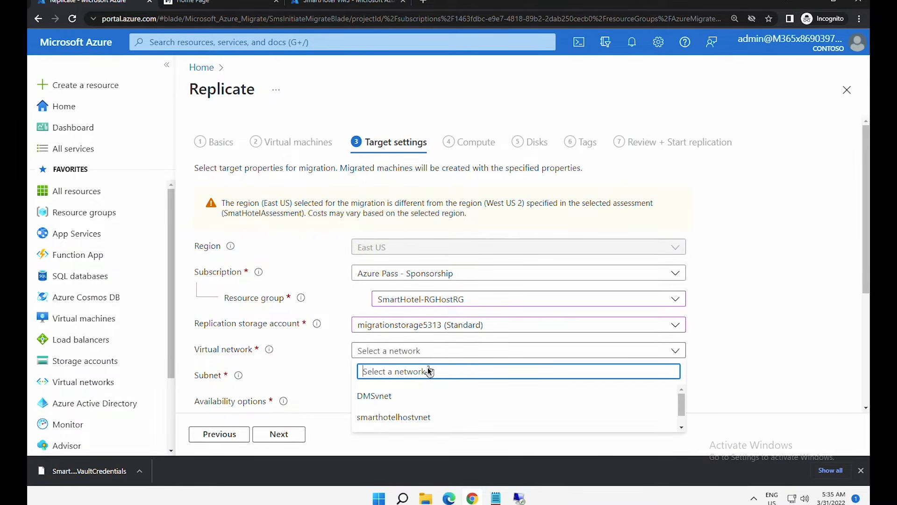
pyautogui.click(416, 418)
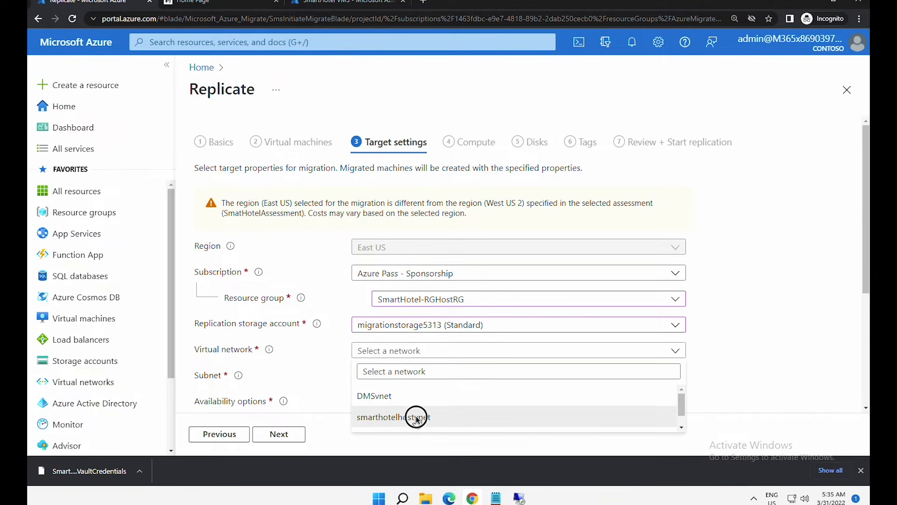
# - Keep availability at No infrastructure redundancy required
pyautogui.scroll(-3, 795, 342)
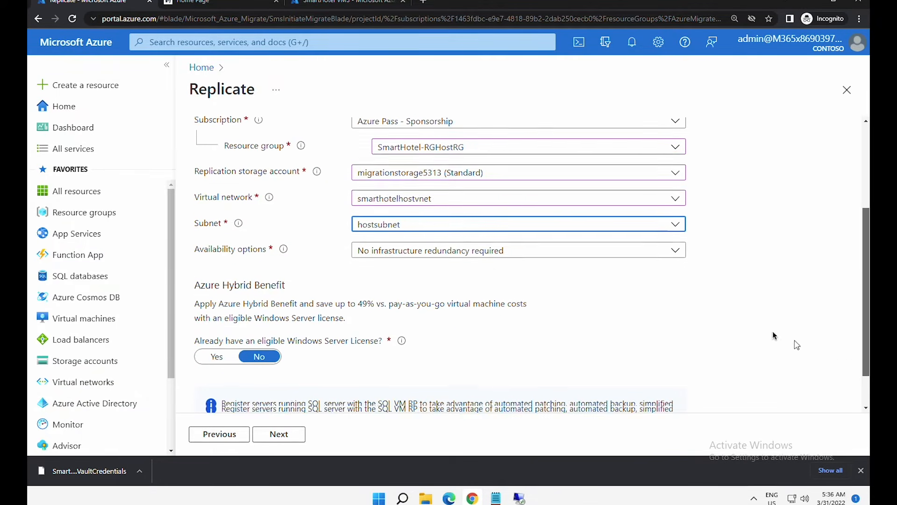
pyautogui.click(381, 251)
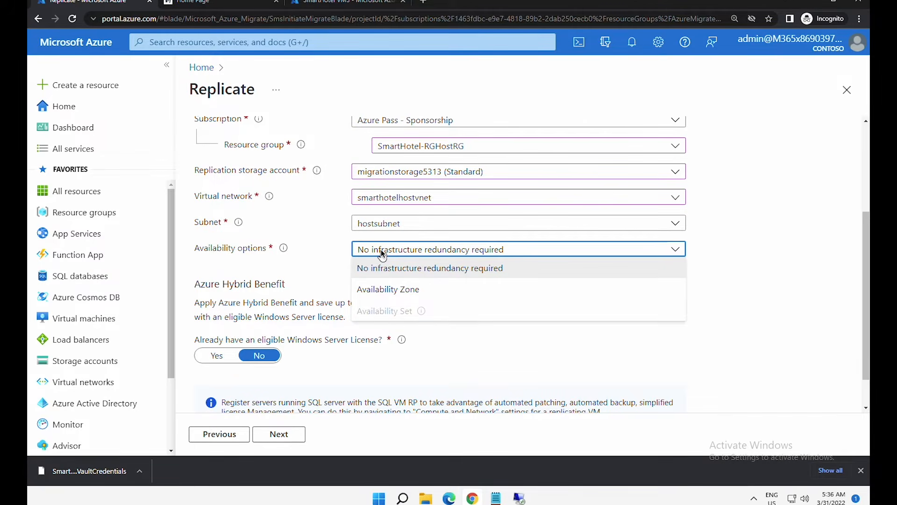
pyautogui.click(381, 249)
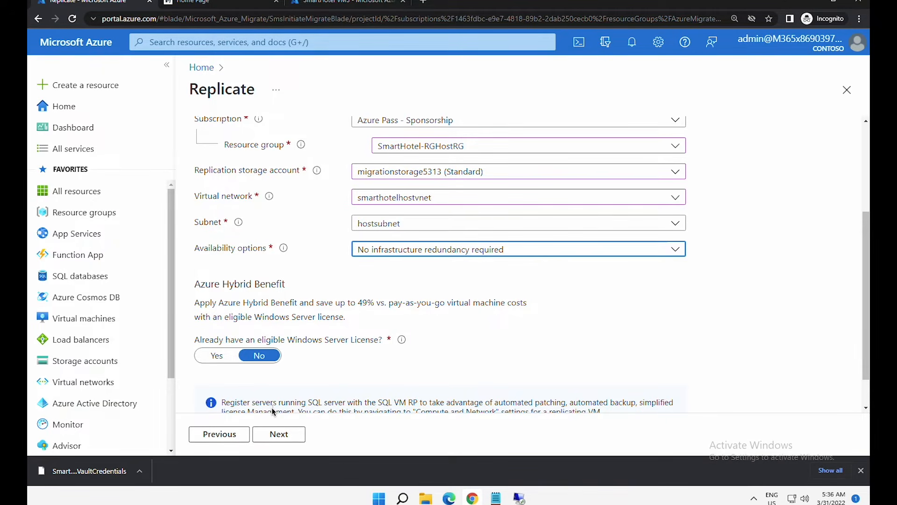
pyautogui.click(292, 437)
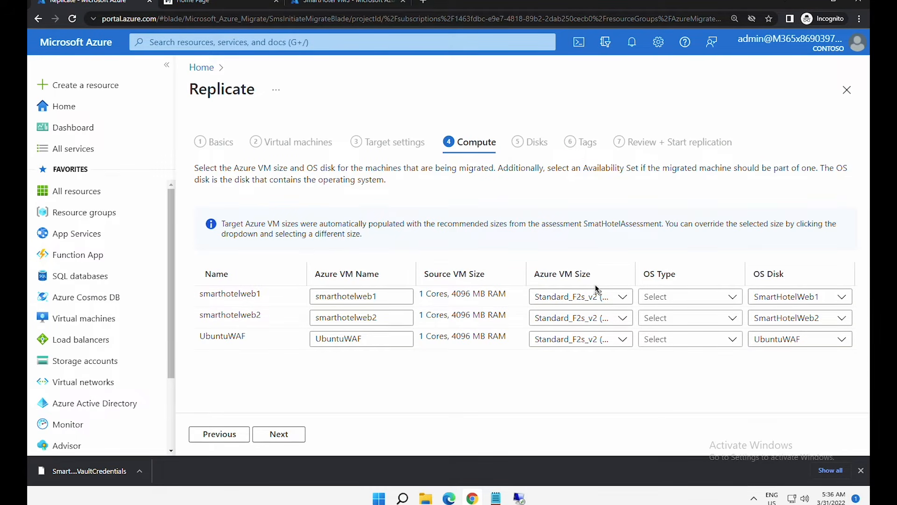
# - Keep the Standard_F2s_v2 sizes; set both web VMs to Windows and UbuntuWAF to Linux
pyautogui.click(590, 300)
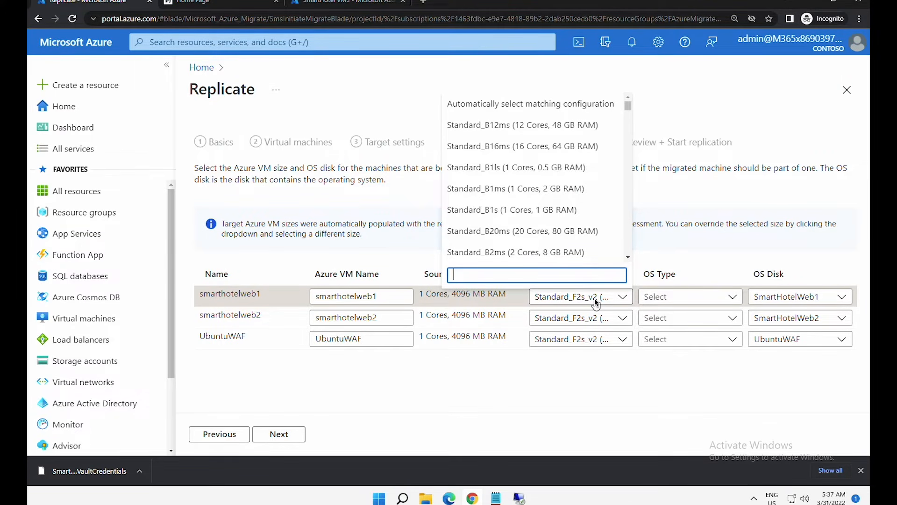
pyautogui.click(595, 298)
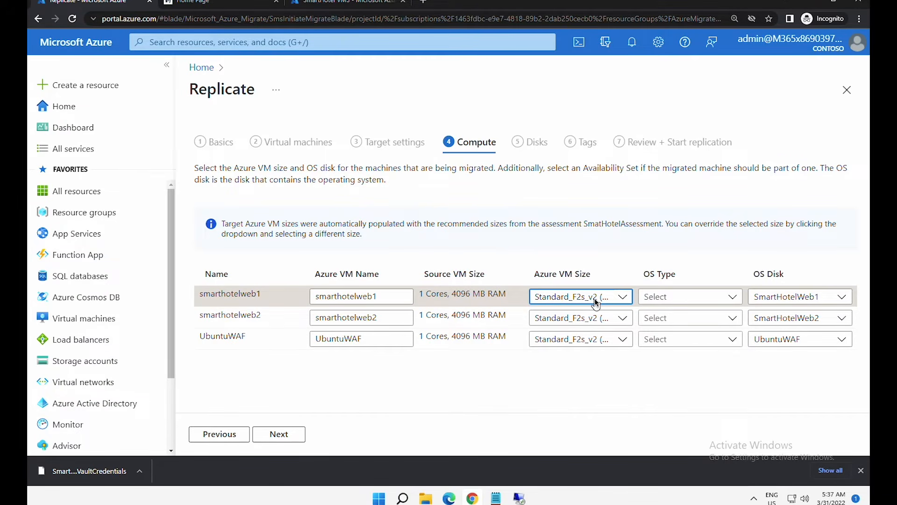
pyautogui.click(660, 297)
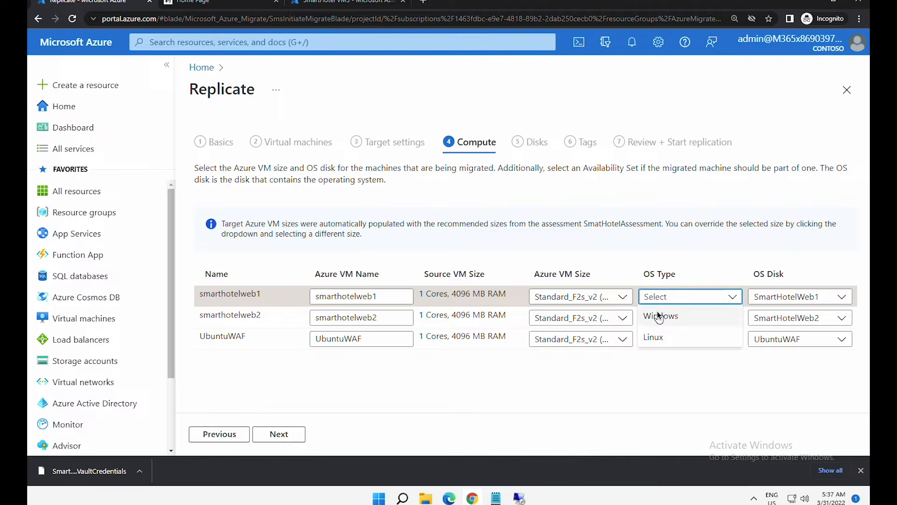
pyautogui.click(659, 317)
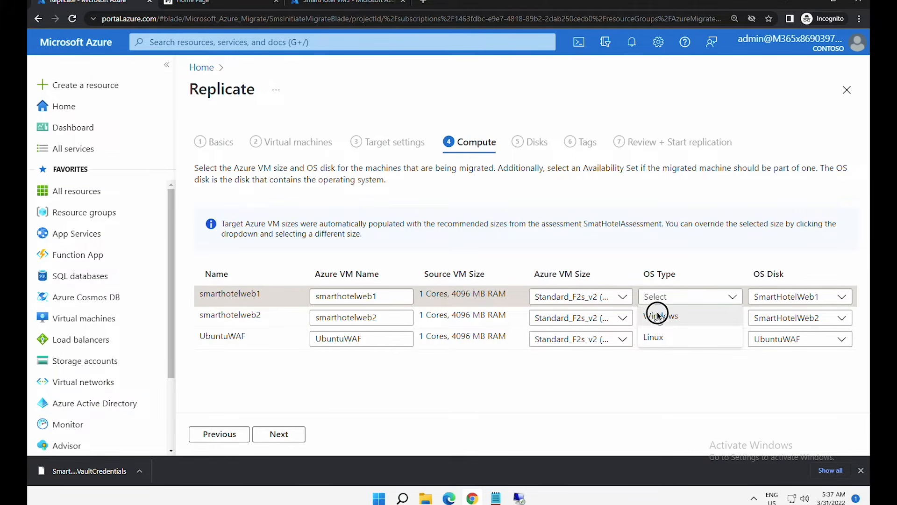
pyautogui.click(658, 317)
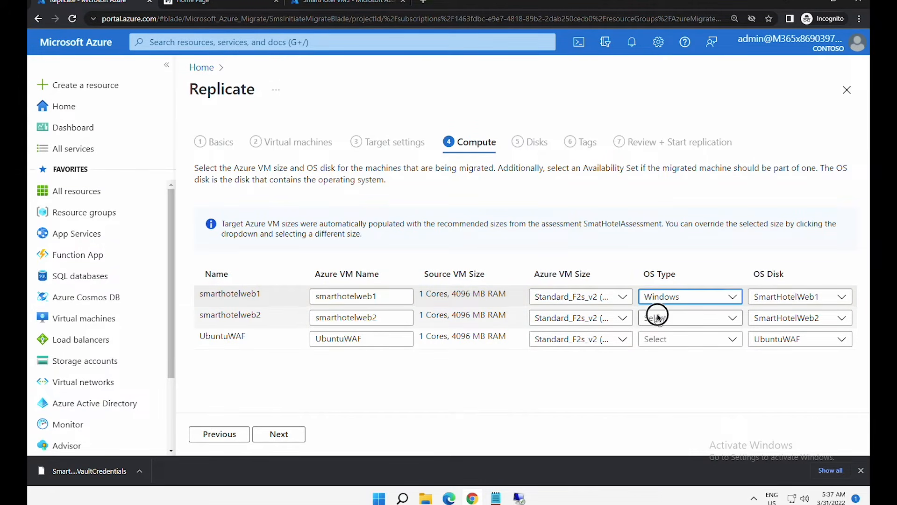
pyautogui.click(658, 338)
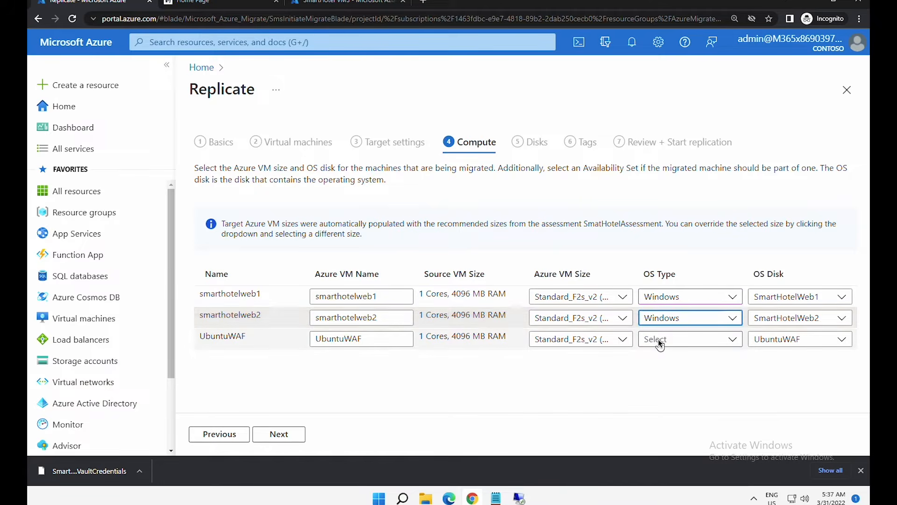
pyautogui.click(660, 344)
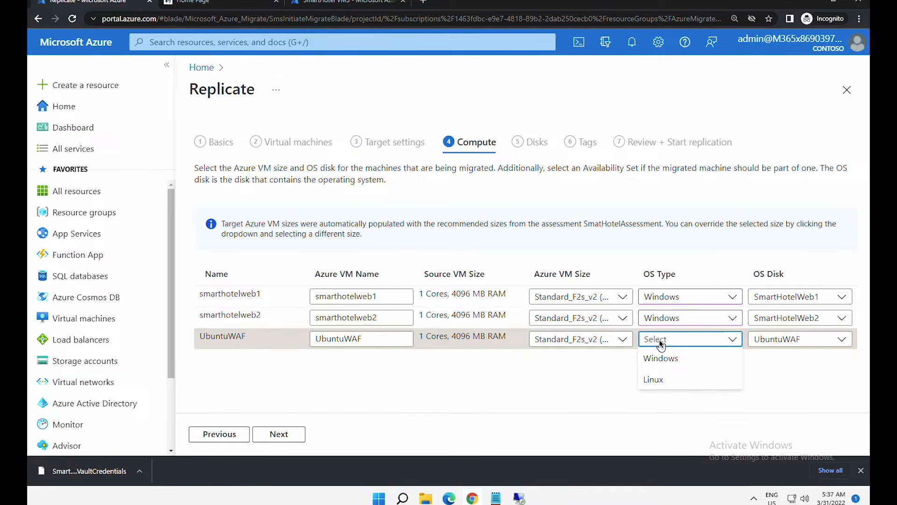
pyautogui.click(657, 378)
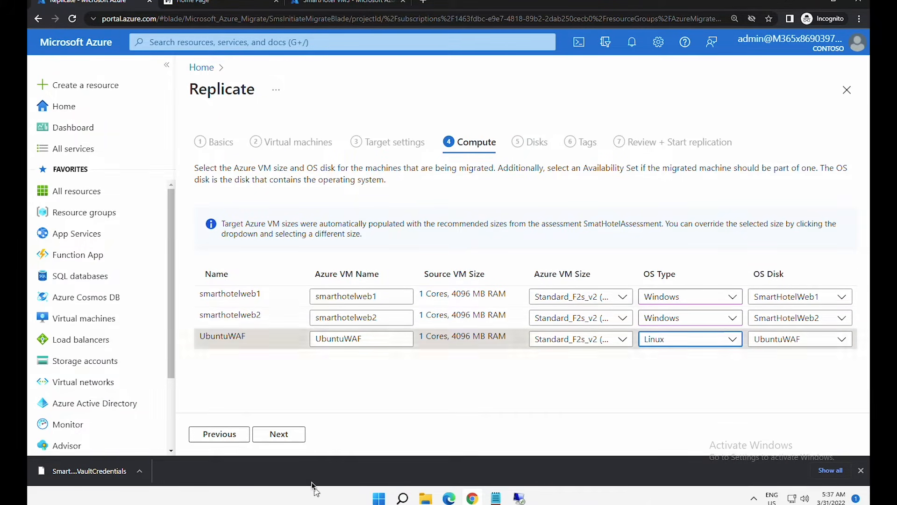
pyautogui.click(283, 434)
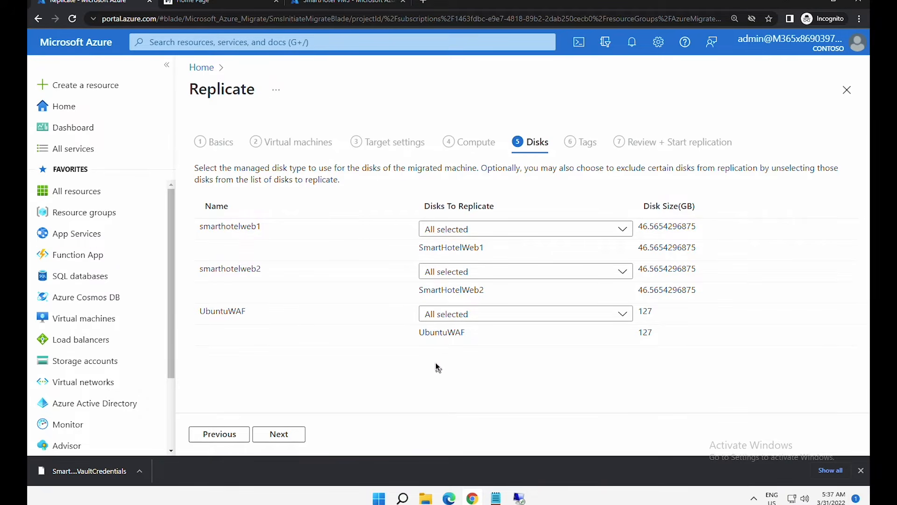
# - Pass the Disks and Tags steps unchanged and submit replication for all three machines
pyautogui.click(278, 434)
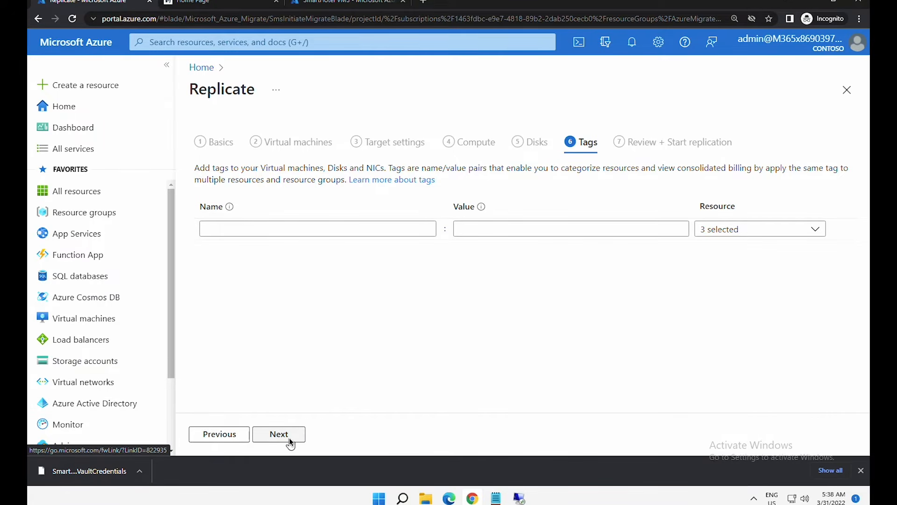
pyautogui.click(290, 438)
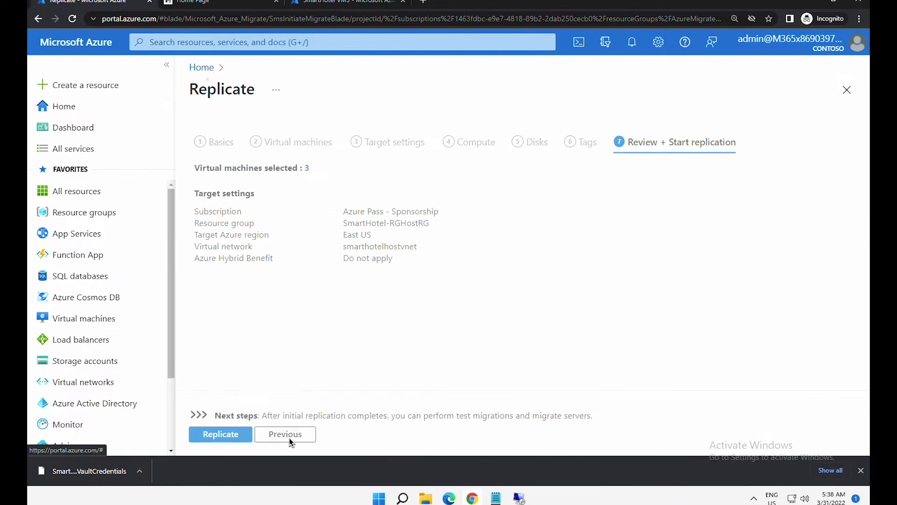
pyautogui.click(228, 436)
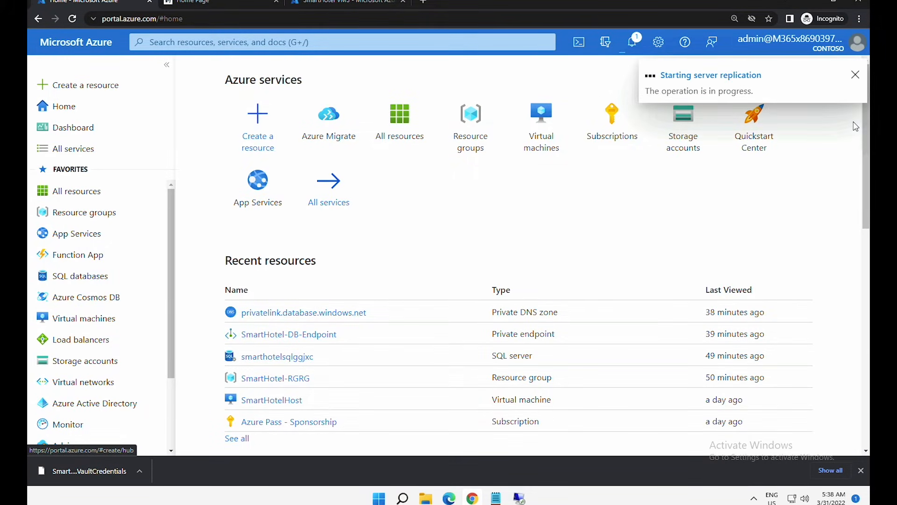
# - Go to Azure Migrate's Server Migration overview and its replicating machines list
pyautogui.click(324, 125)
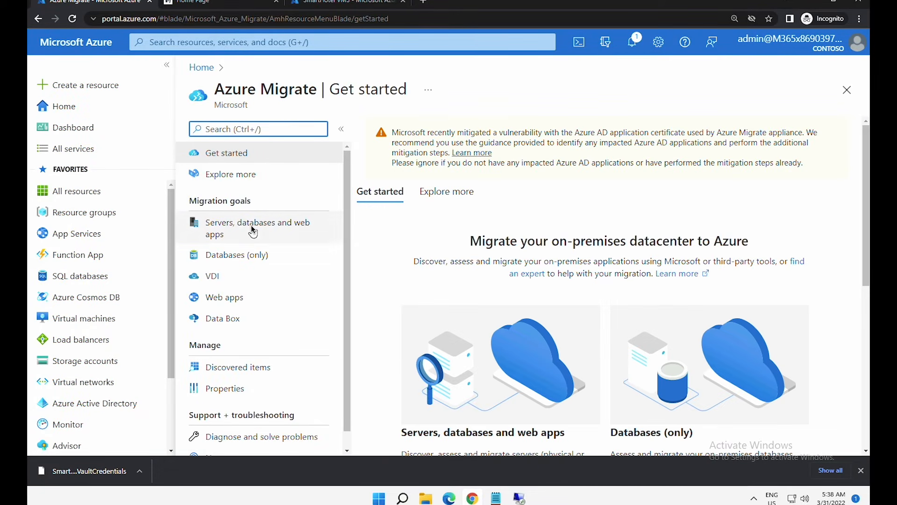
pyautogui.click(251, 226)
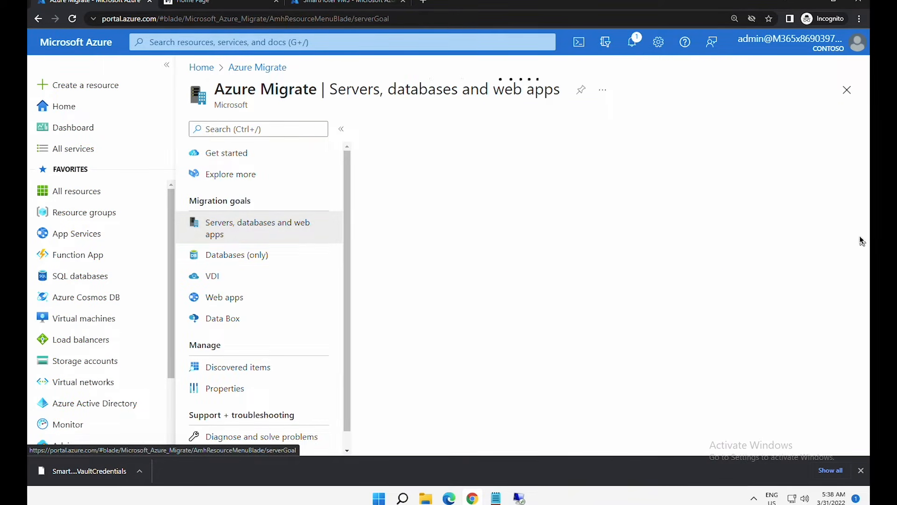
pyautogui.moveTo(862, 239); pyautogui.dragTo(846, 415)
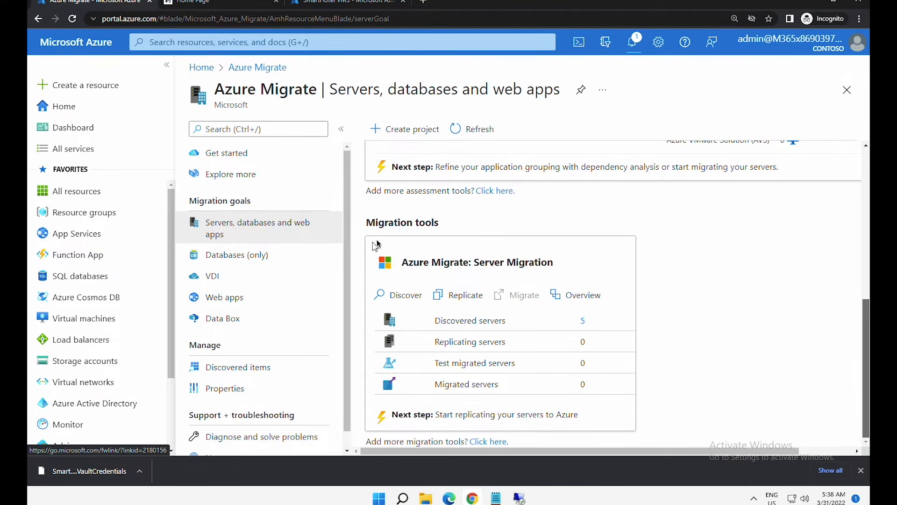
pyautogui.click(581, 299)
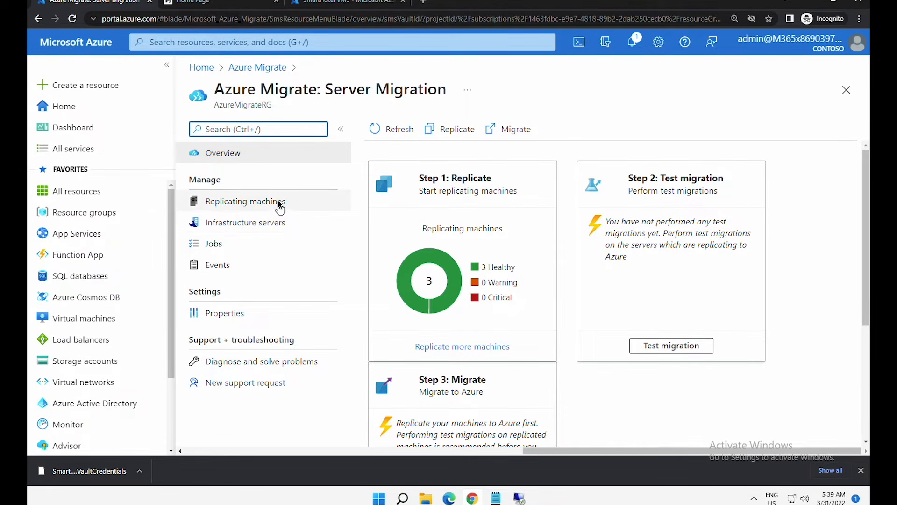
pyautogui.click(258, 210)
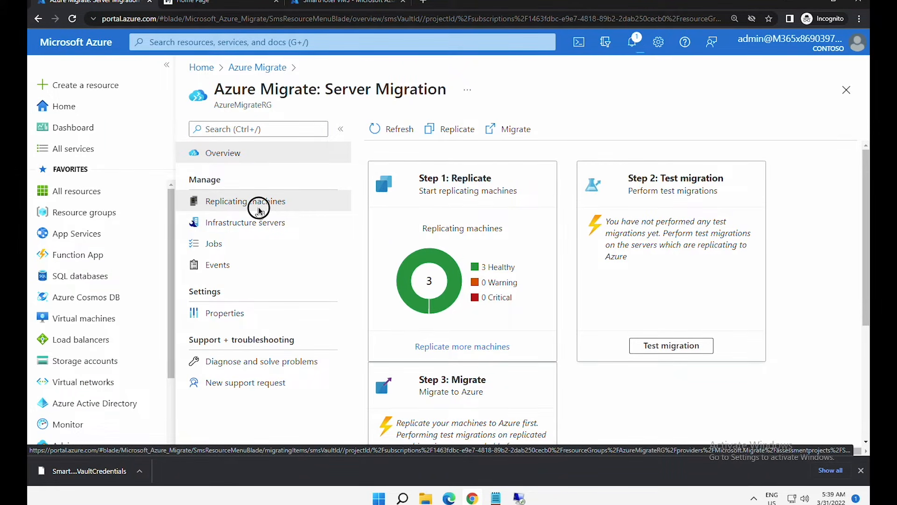
# - Refresh the Replicating machines list until smarthotelweb1, smarthotelweb2 and UbuntuWAF show Protected and Healthy
pyautogui.click(258, 206)
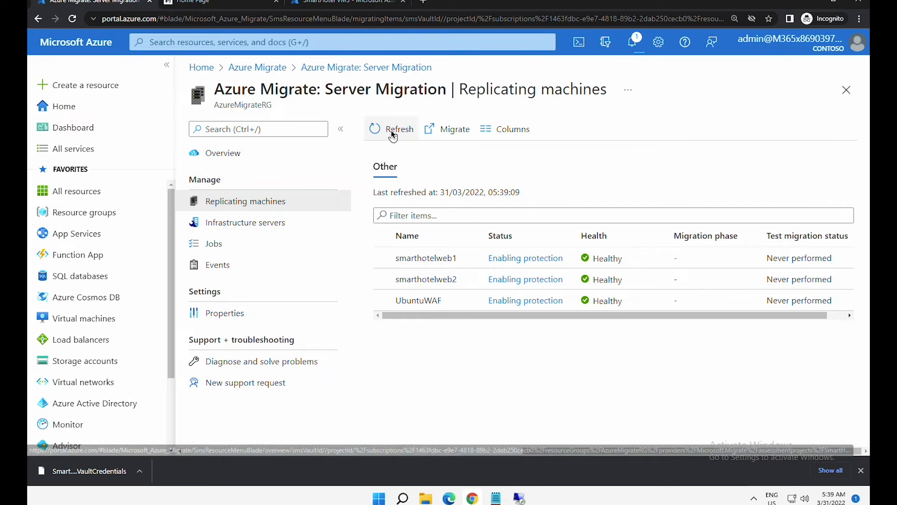
pyautogui.click(392, 133)
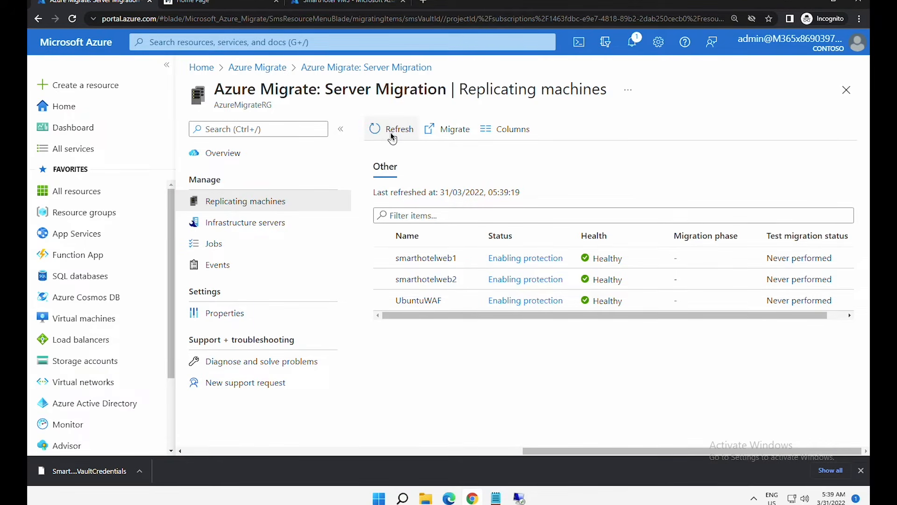
pyautogui.moveTo(604, 316); pyautogui.dragTo(577, 316)
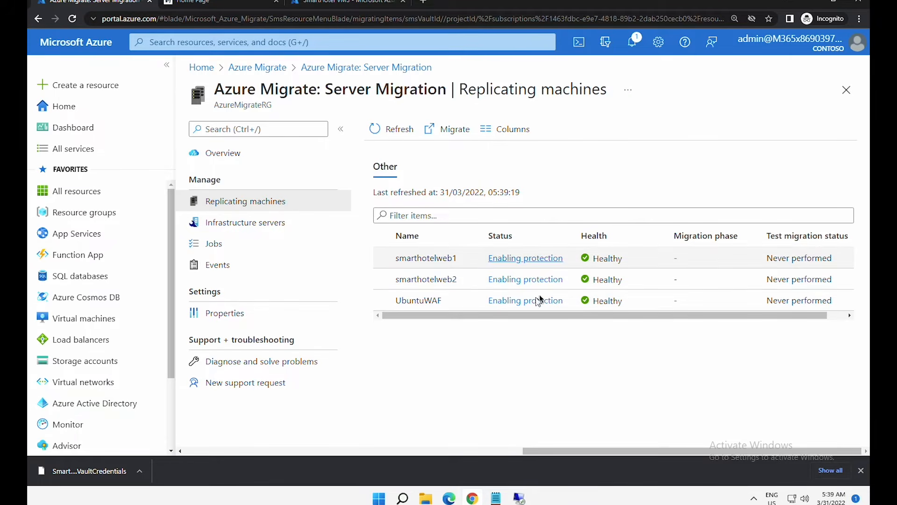
pyautogui.click(379, 125)
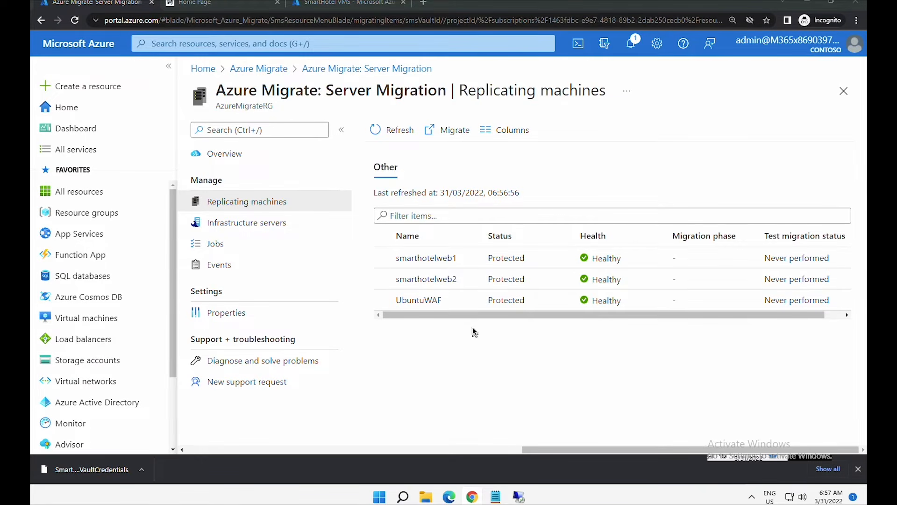
pyautogui.moveTo(481, 318); pyautogui.dragTo(425, 316)
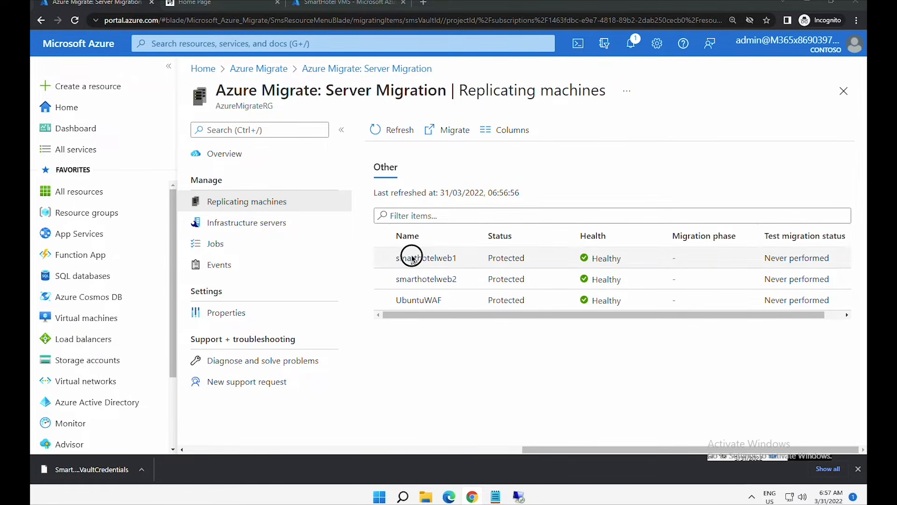
pyautogui.moveTo(447, 258); pyautogui.dragTo(396, 259)
pyautogui.moveTo(483, 279); pyautogui.dragTo(454, 303)
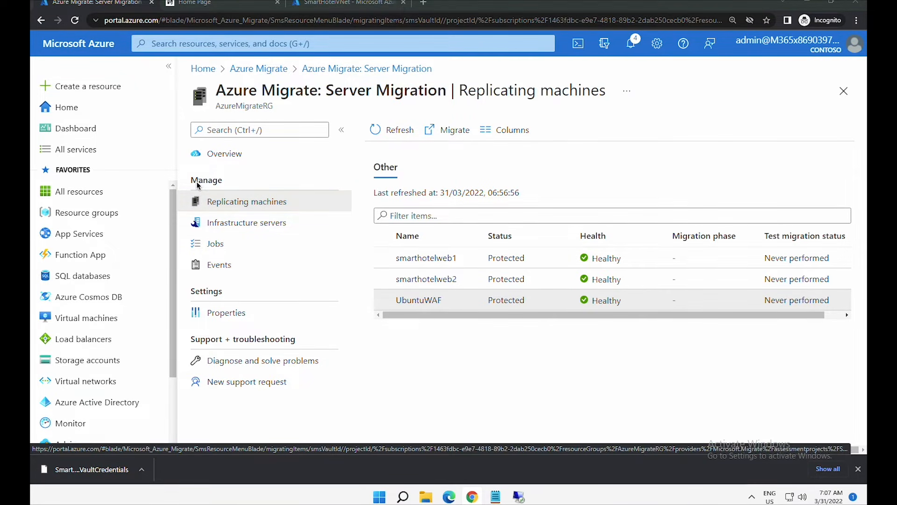
pyautogui.doubleClick(221, 182)
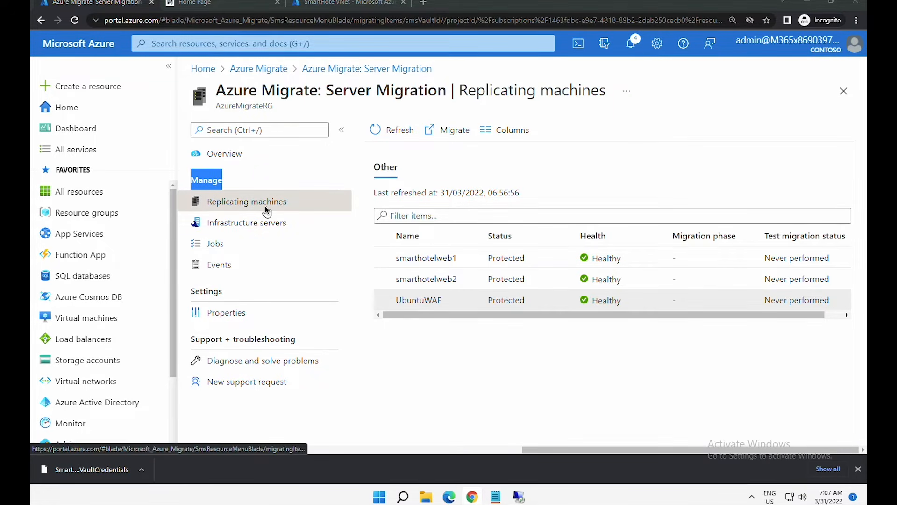
# - Edit smarthotelweb1's Compute and Network settings, keep size F2s_v2, and open its InternalNATSwitch interface
pyautogui.click(452, 259)
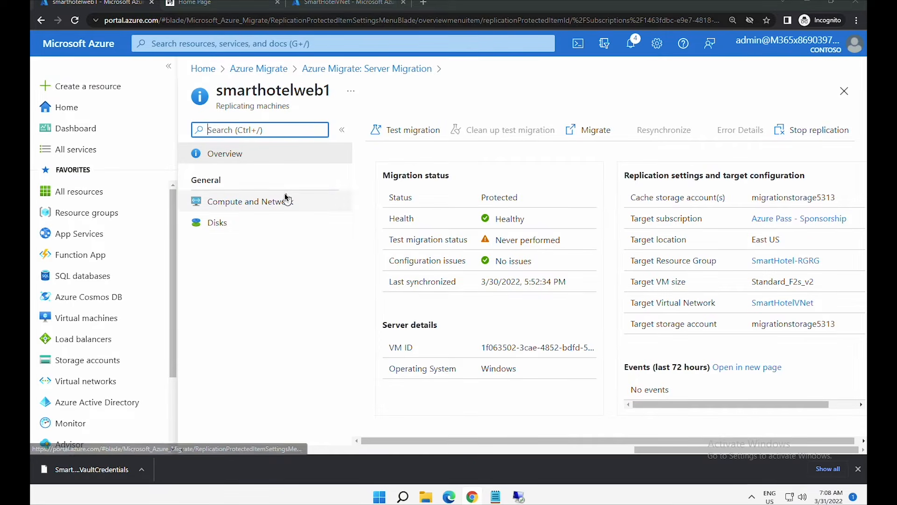
pyautogui.click(280, 202)
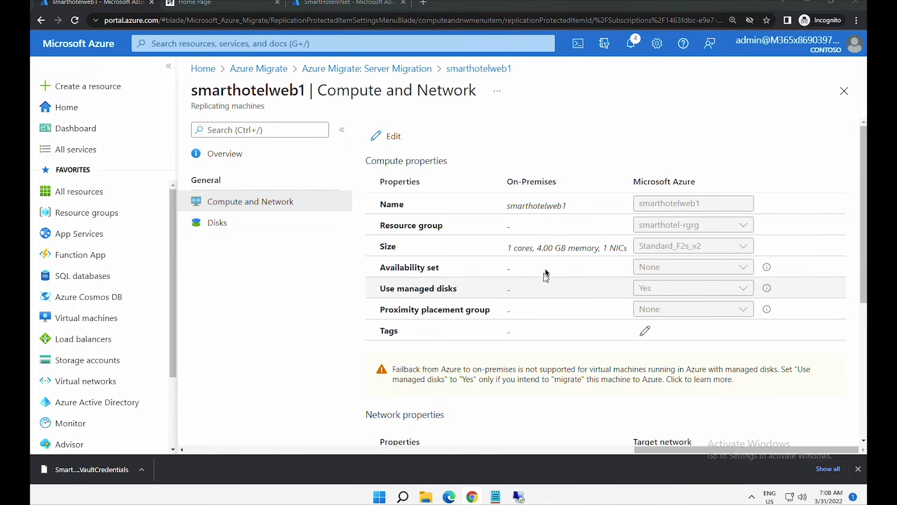
pyautogui.click(392, 138)
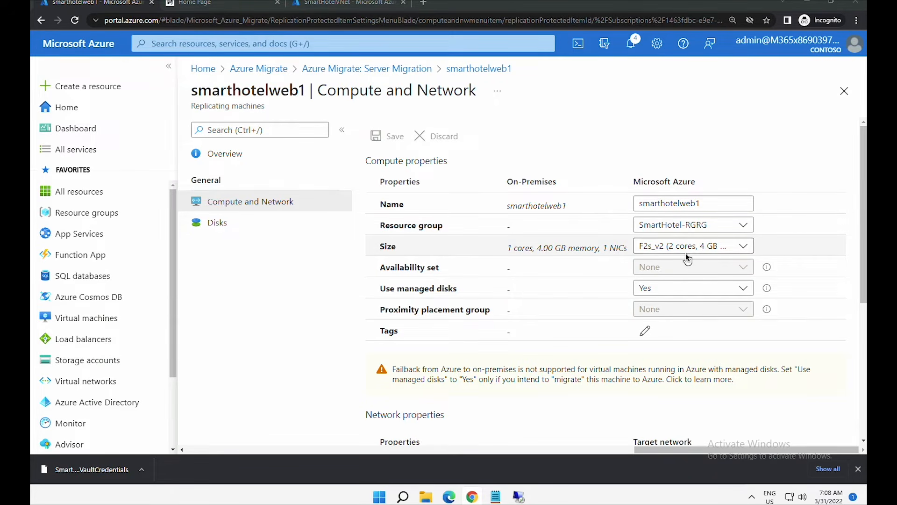
pyautogui.click(664, 249)
pyautogui.click(665, 250)
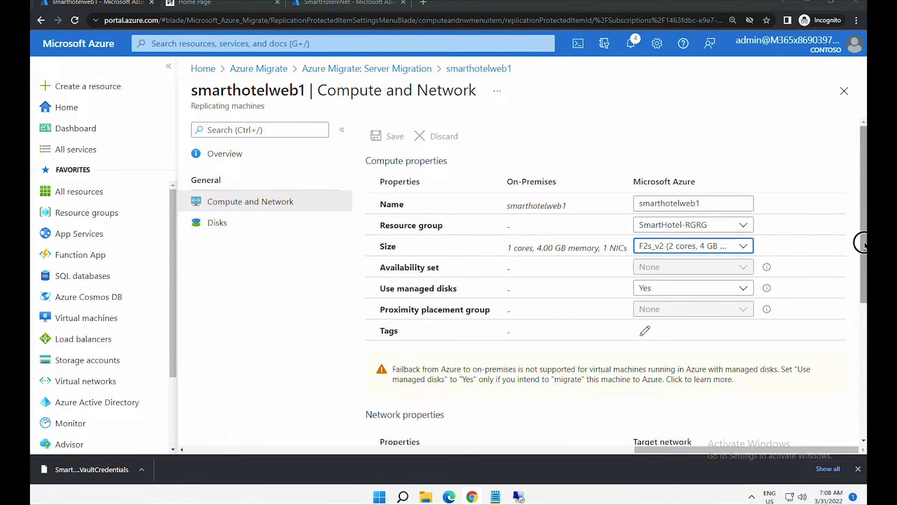
pyautogui.moveTo(862, 245); pyautogui.dragTo(857, 395)
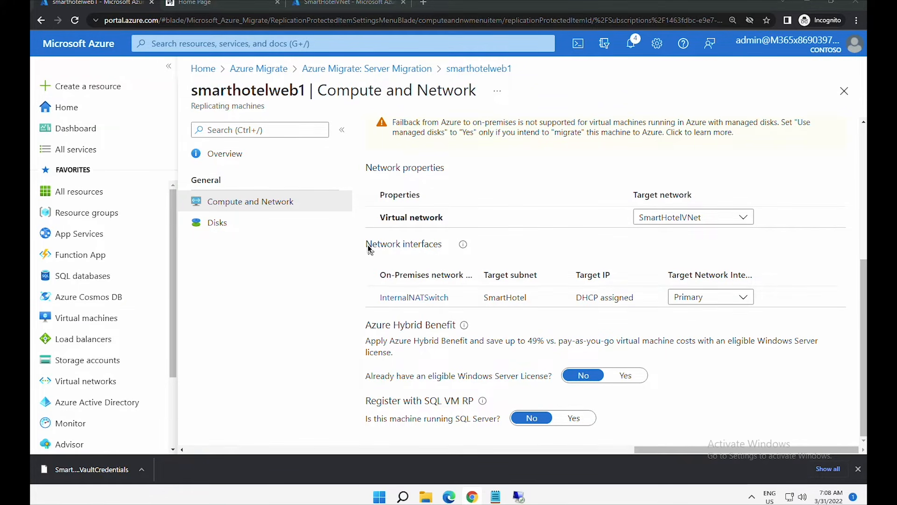
pyautogui.moveTo(368, 245); pyautogui.dragTo(439, 250)
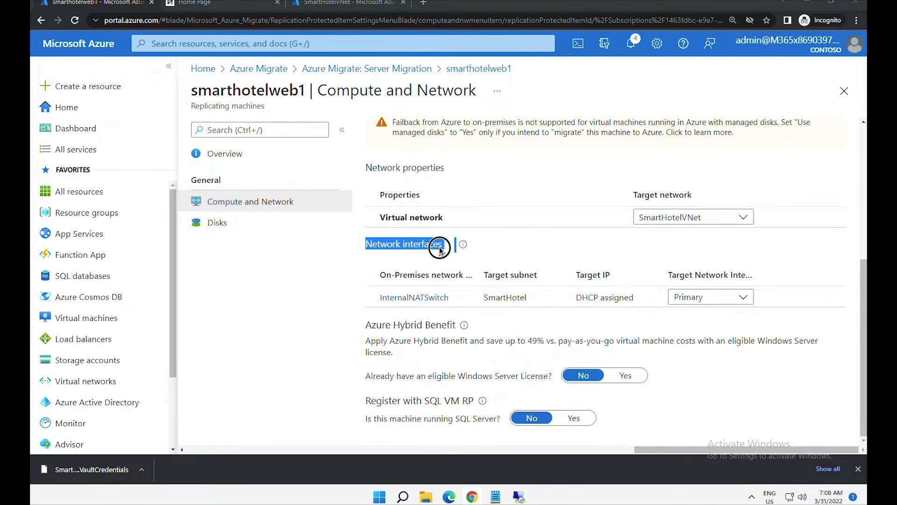
pyautogui.click(409, 303)
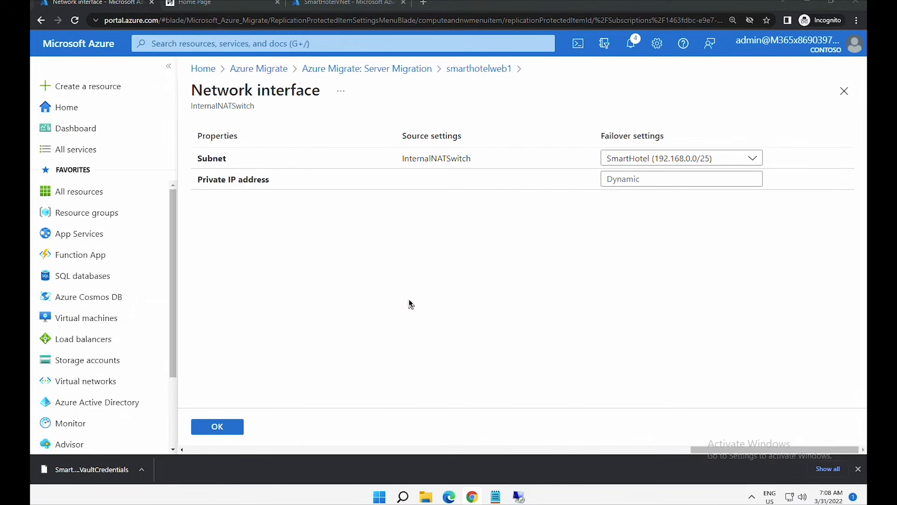
# - Assign smarthotelweb1's InternalNATSwitch the static private IP 192.168.0.4 and save the configuration
pyautogui.click(643, 183)
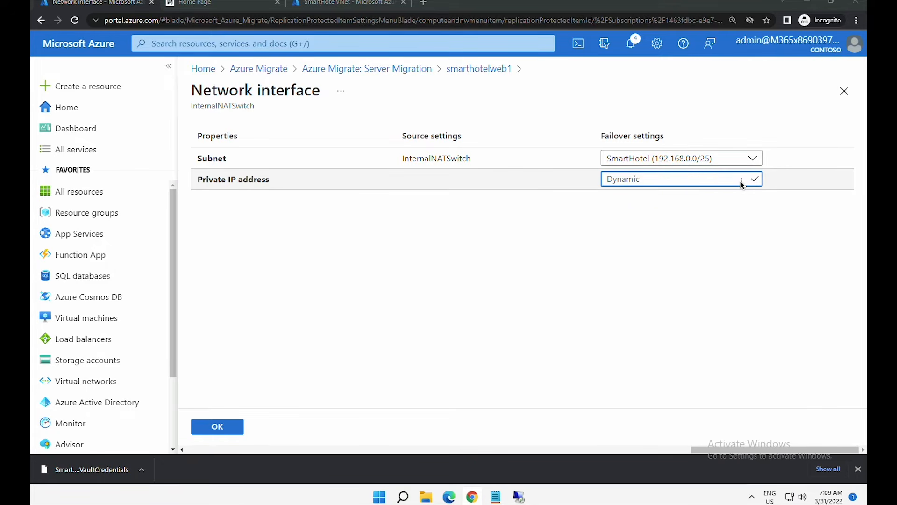
pyautogui.write('192.168.0.4')
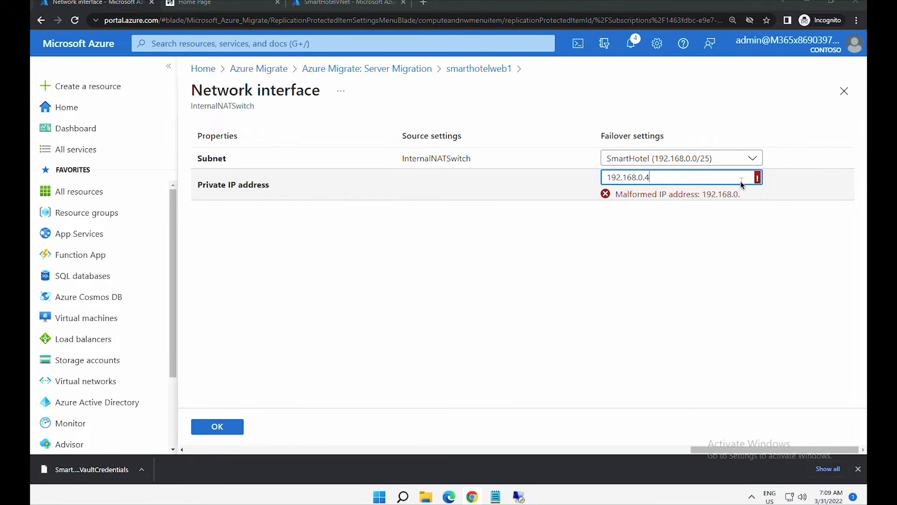
pyautogui.moveTo(742, 184); pyautogui.dragTo(603, 169)
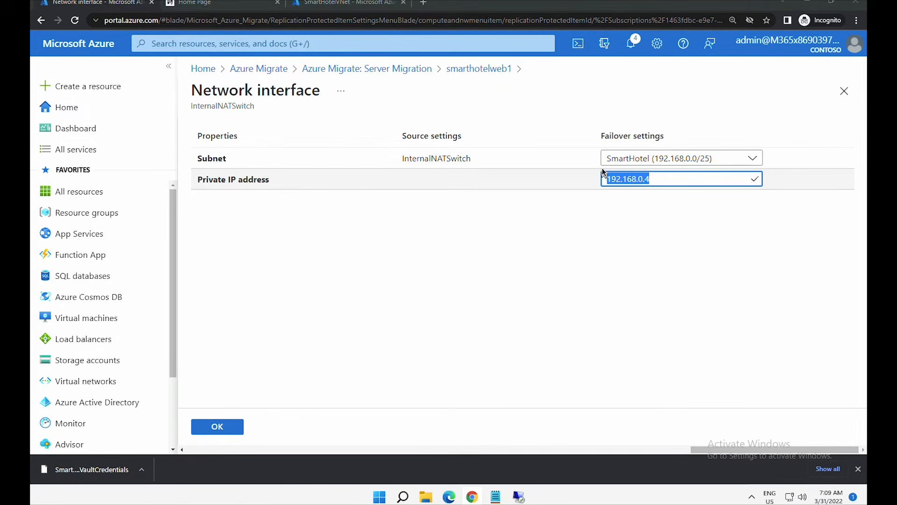
pyautogui.click(218, 428)
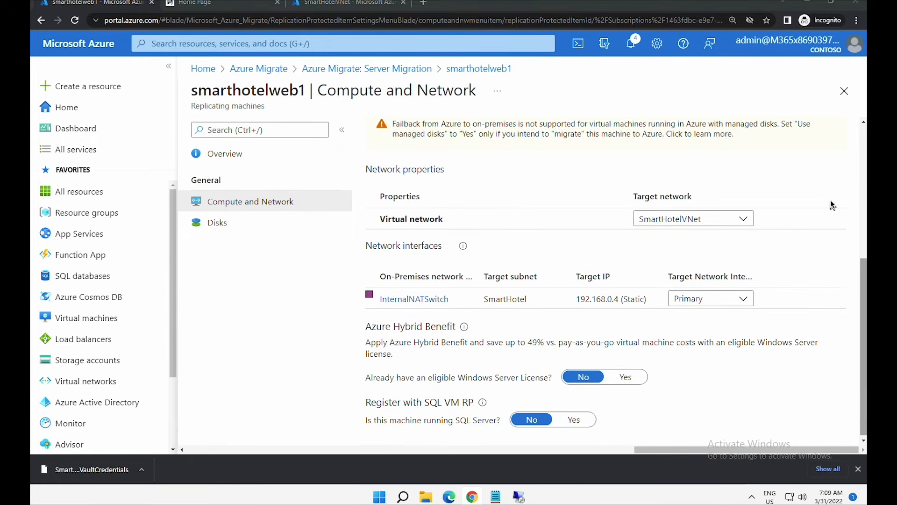
pyautogui.click(864, 181)
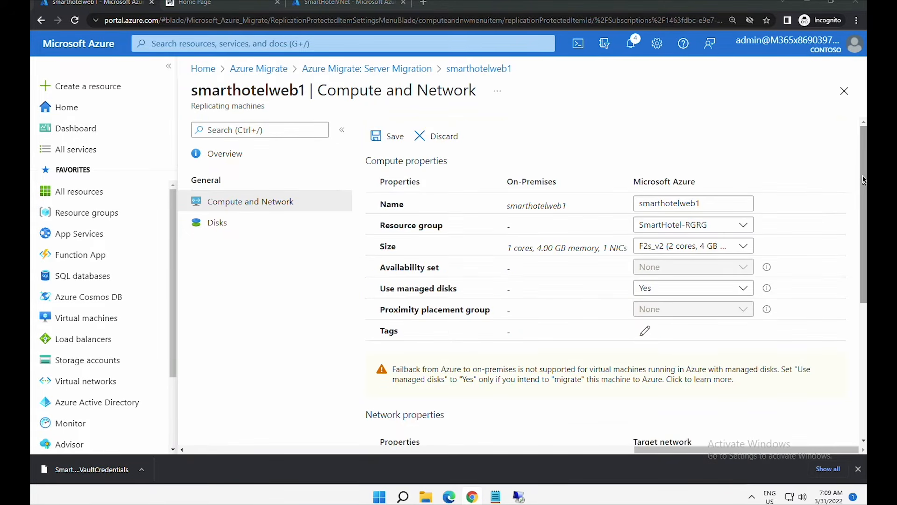
pyautogui.click(391, 140)
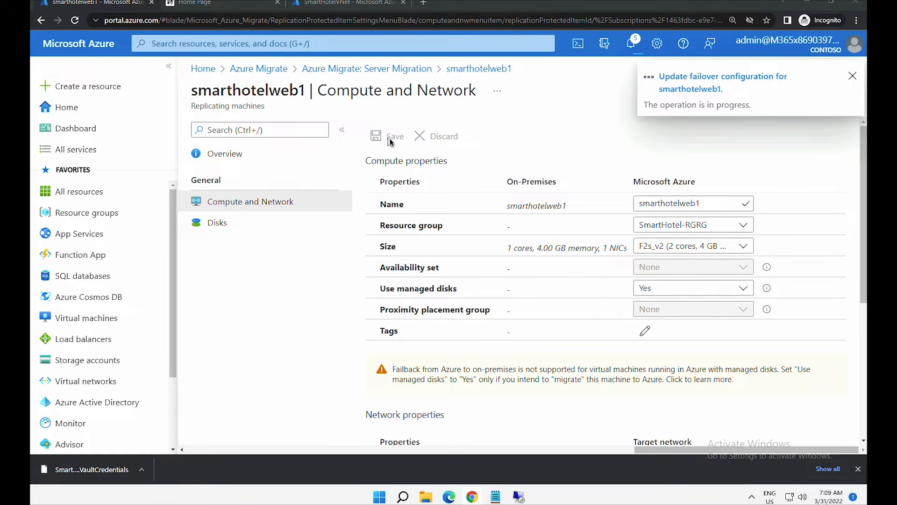
# - Set smarthotelweb2's InternalNATSwitch private IP to 192.168.0.5, save, and return to Replicating machines
pyautogui.click(406, 70)
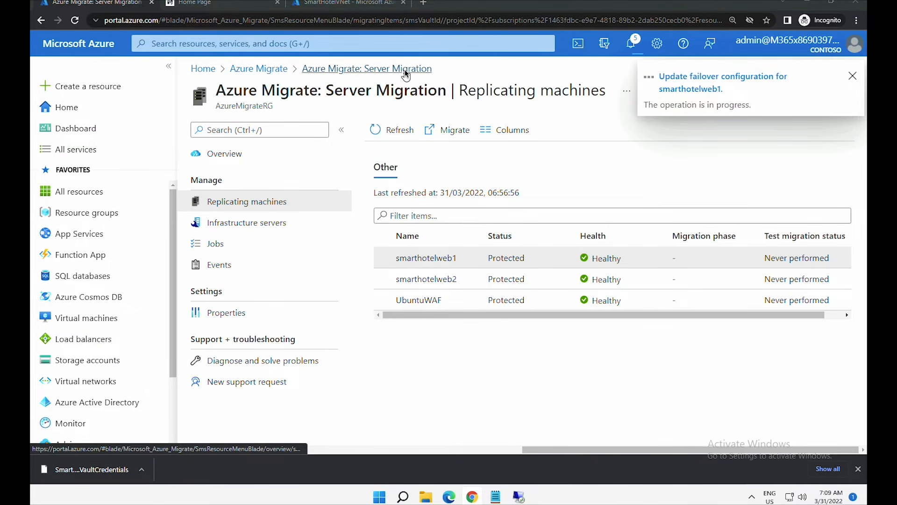
pyautogui.click(430, 281)
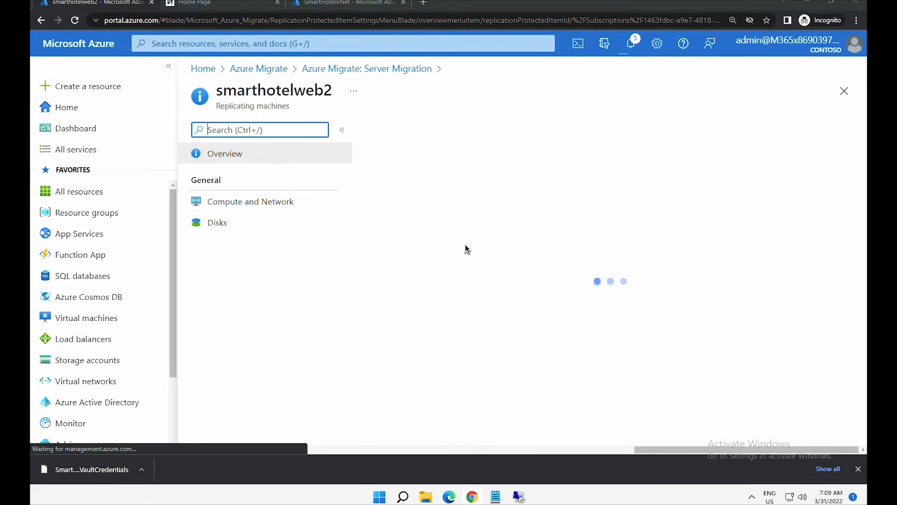
pyautogui.click(261, 205)
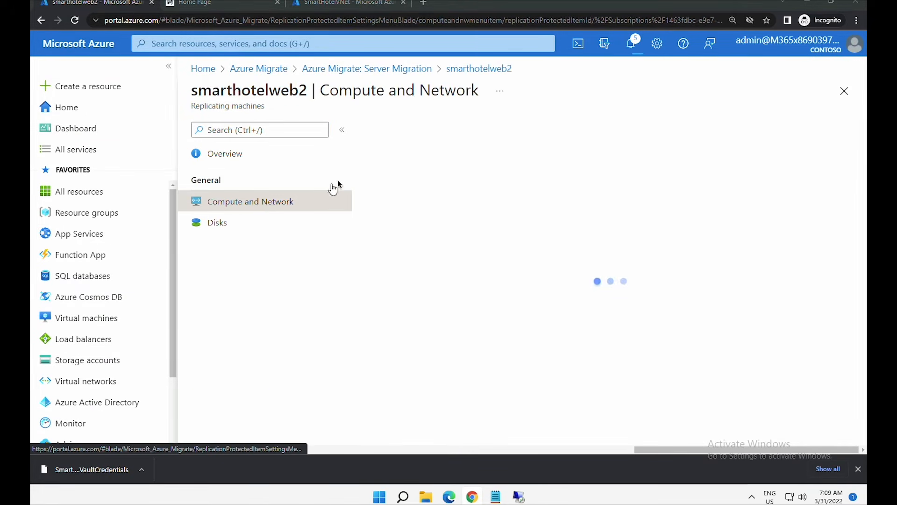
pyautogui.scroll(-5, 653, 182)
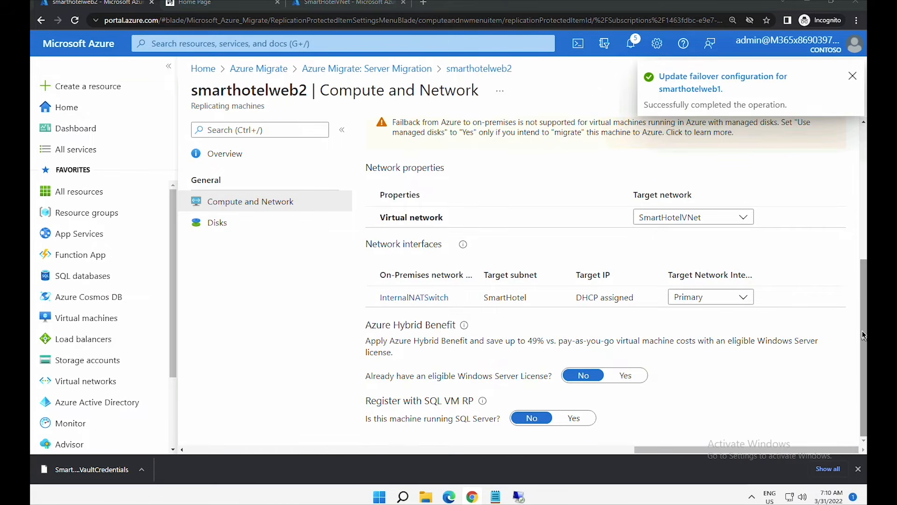
pyautogui.click(430, 297)
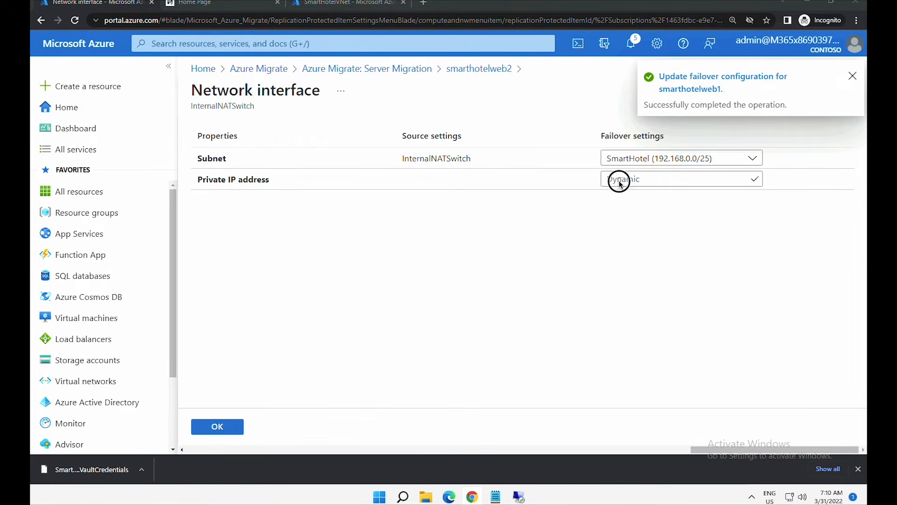
pyautogui.click(619, 182)
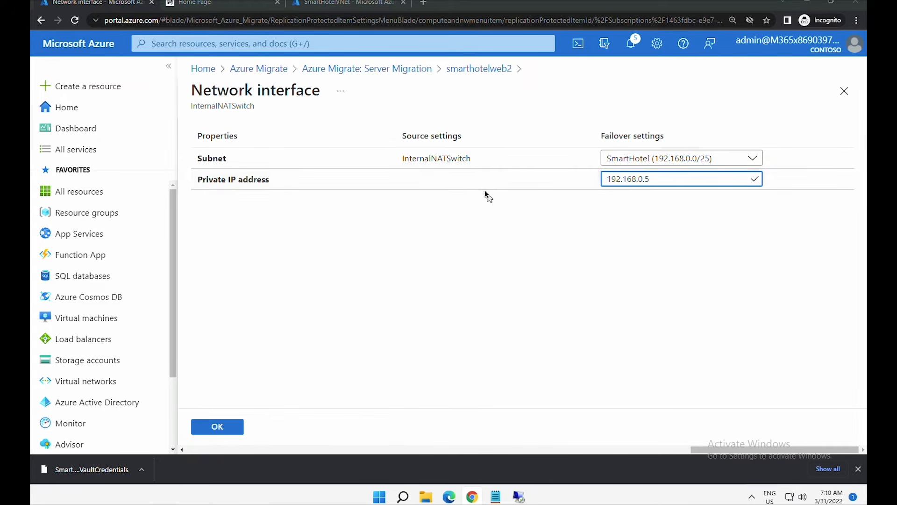
pyautogui.click(216, 426)
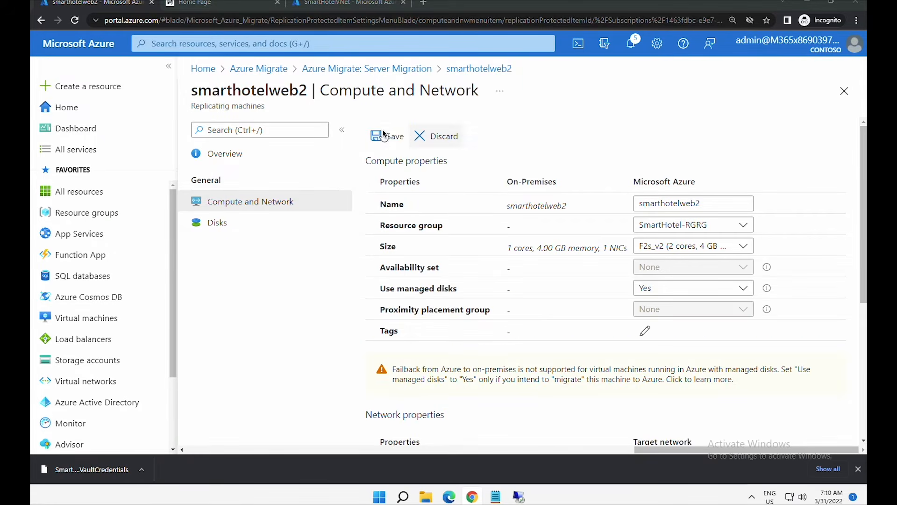
pyautogui.click(383, 135)
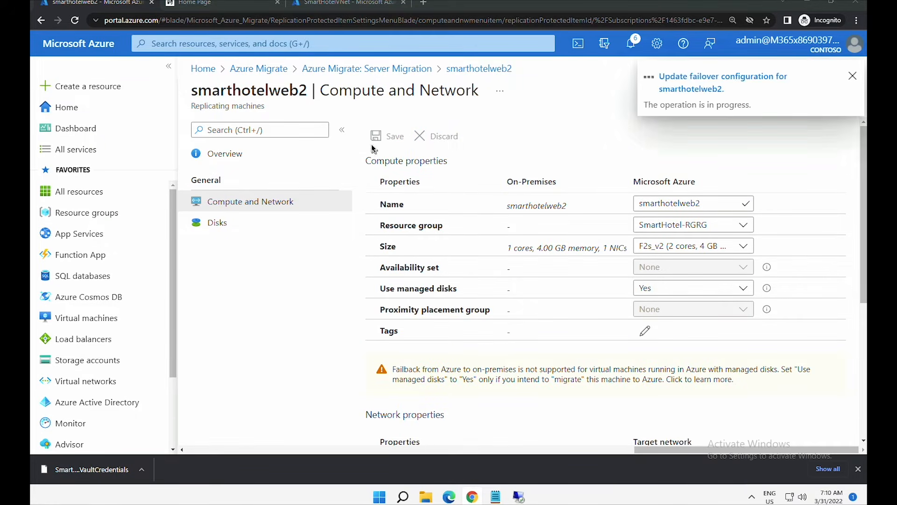
pyautogui.click(349, 71)
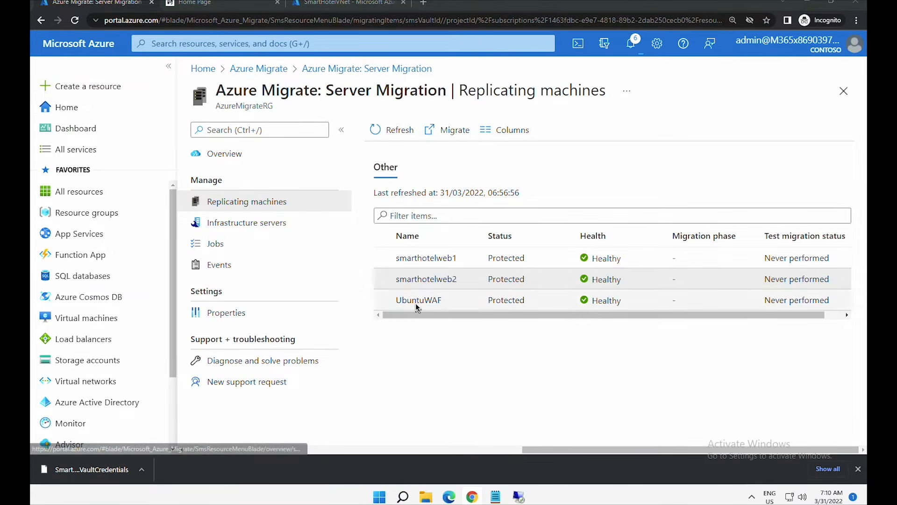
# - Give UbuntuWAF's InternalNATSwitch the private IP 192.168.0.6, save, and return to Replicating machines
pyautogui.click(416, 304)
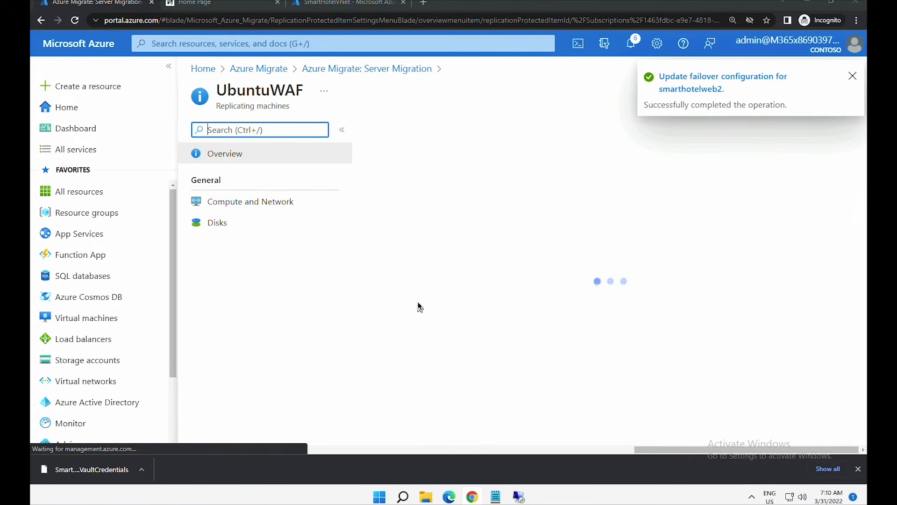
pyautogui.click(257, 201)
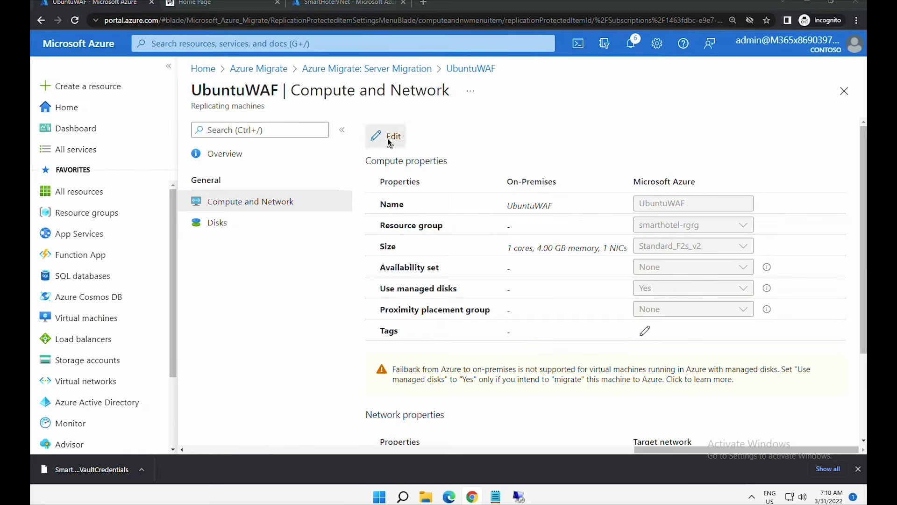
pyautogui.click(390, 140)
pyautogui.scroll(-3, 444, 416)
pyautogui.click(432, 426)
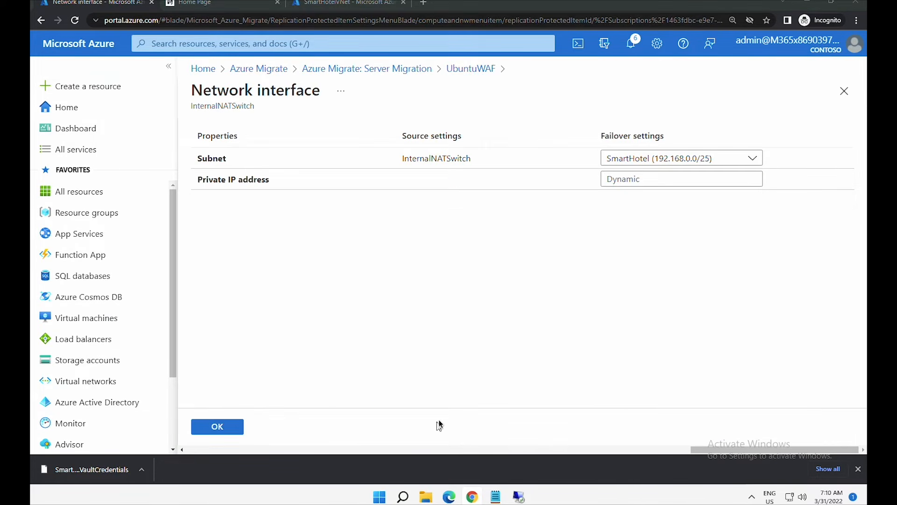
pyautogui.click(640, 178)
pyautogui.write('192.168.0.')
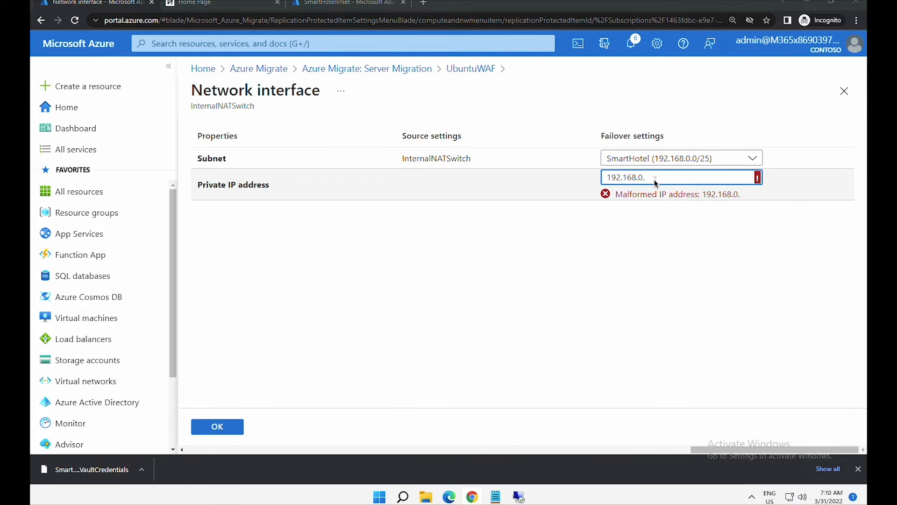
pyautogui.write('46')
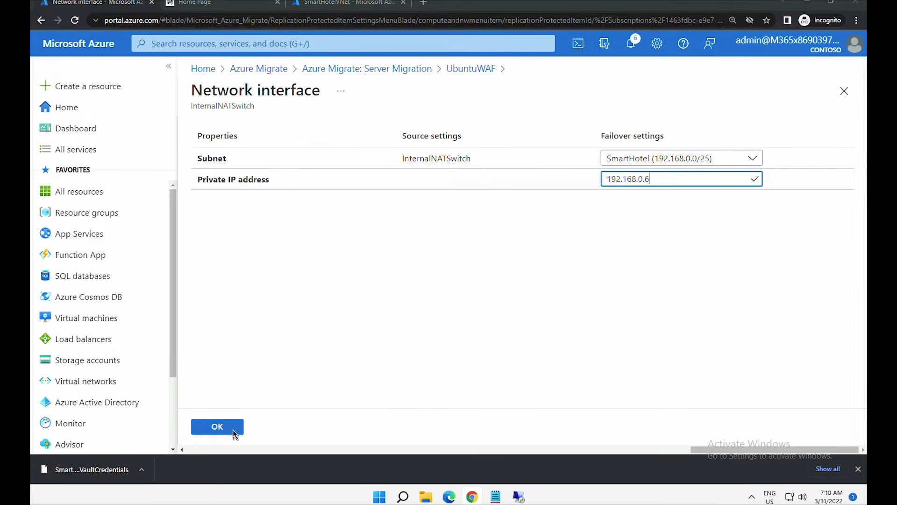
pyautogui.click(233, 430)
pyautogui.scroll(3, 795, 183)
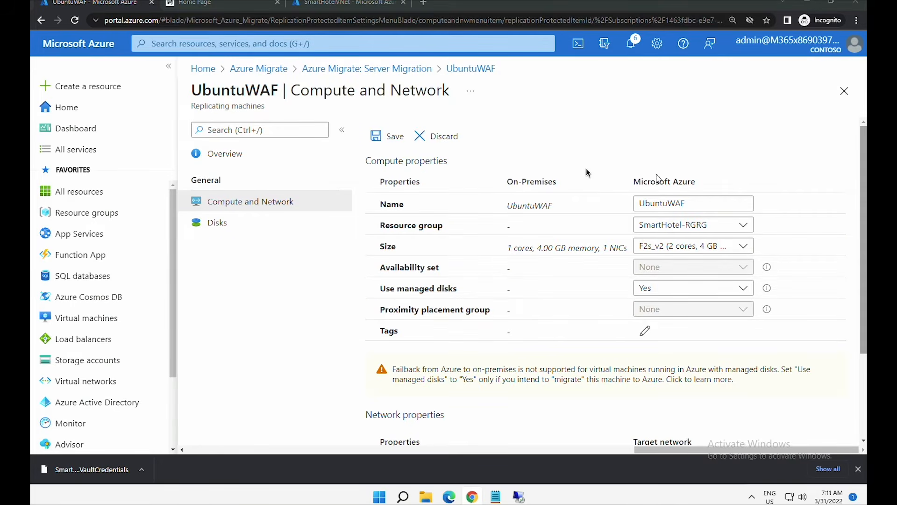
pyautogui.click(392, 136)
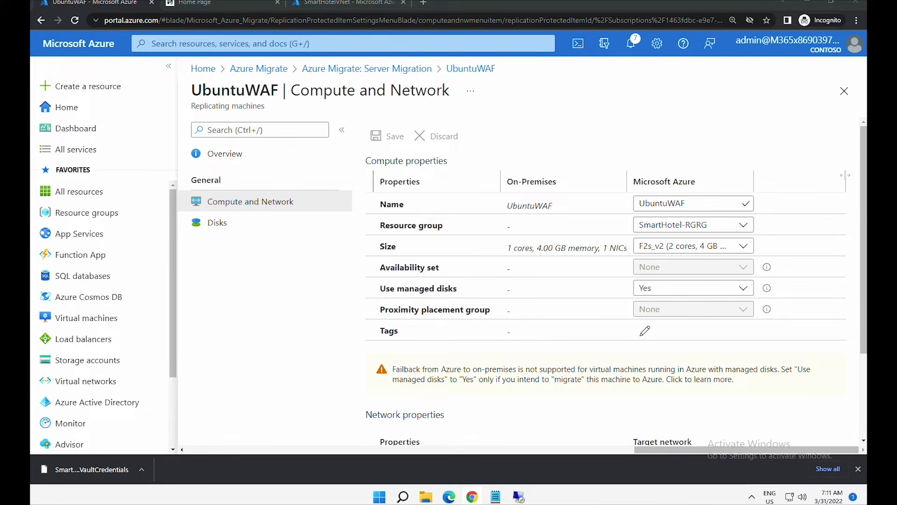
pyautogui.click(367, 68)
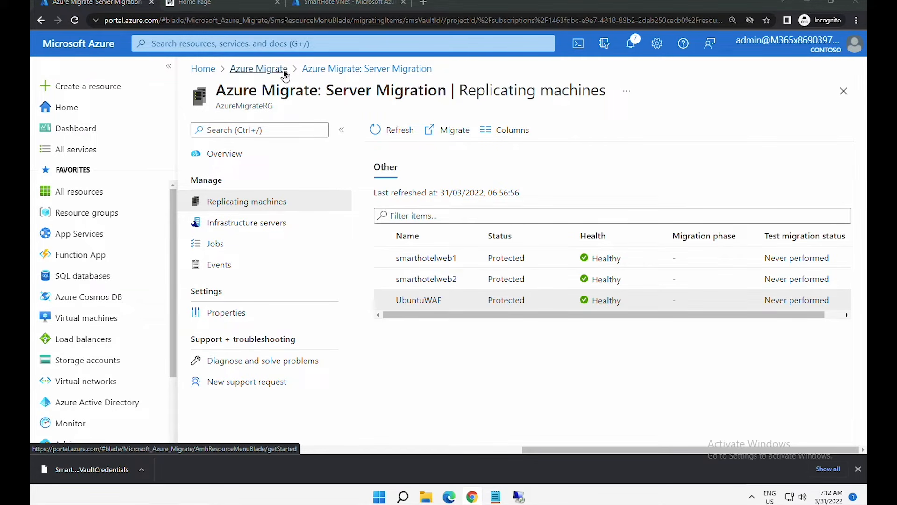
# - Return to Azure Migrate and open the refreshed Server Migration overview
pyautogui.click(284, 70)
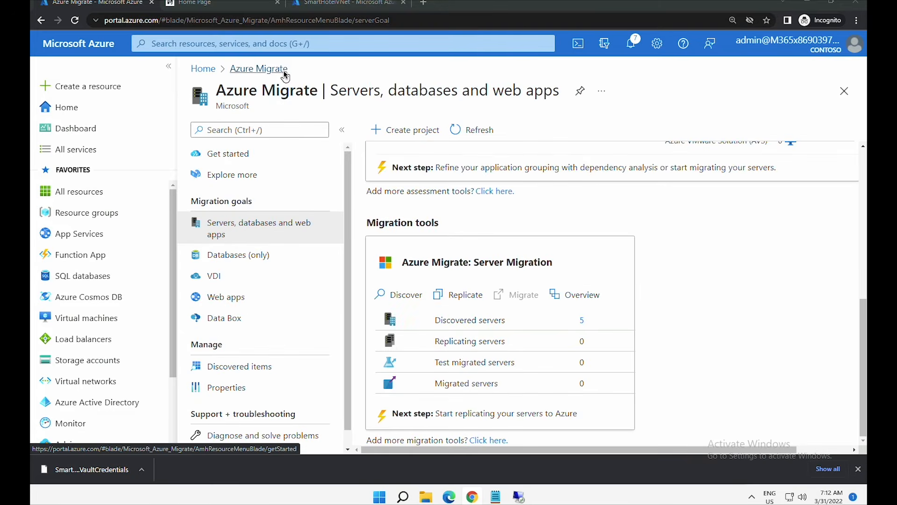
pyautogui.click(367, 224)
pyautogui.moveTo(367, 223); pyautogui.dragTo(432, 221)
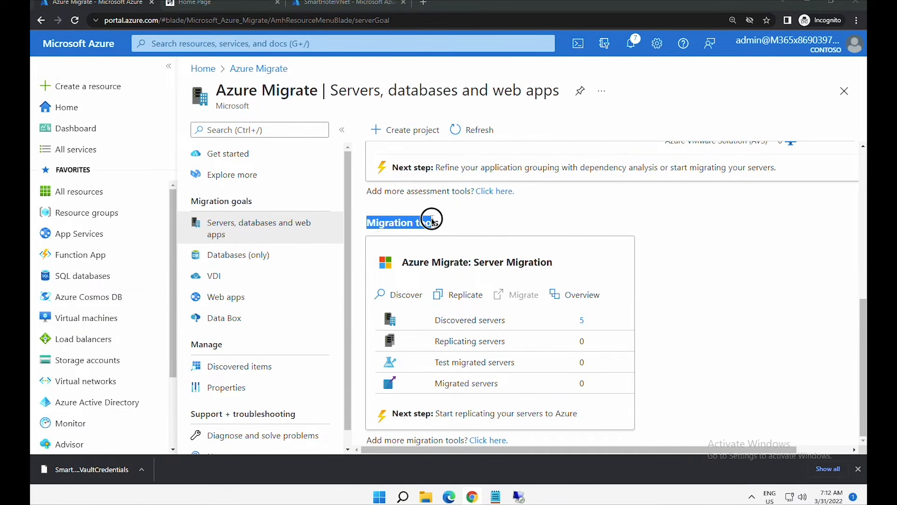
pyautogui.click(580, 294)
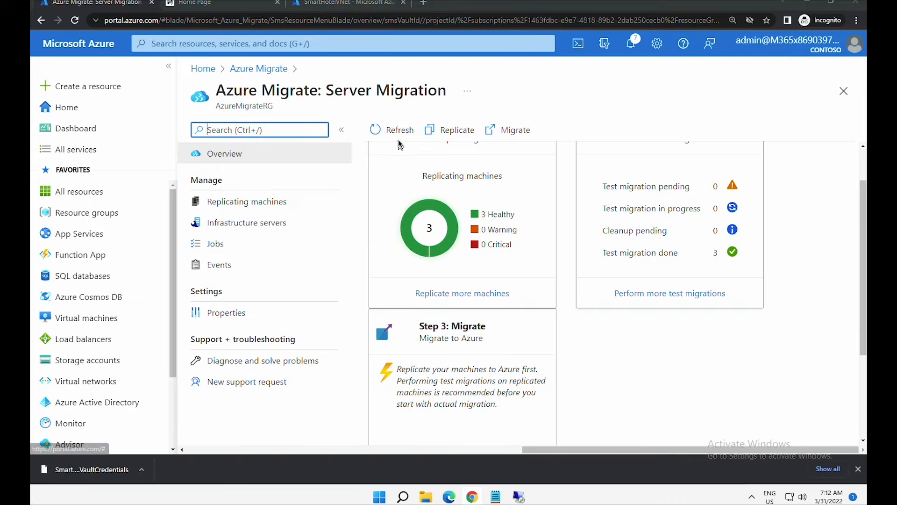
pyautogui.click(399, 137)
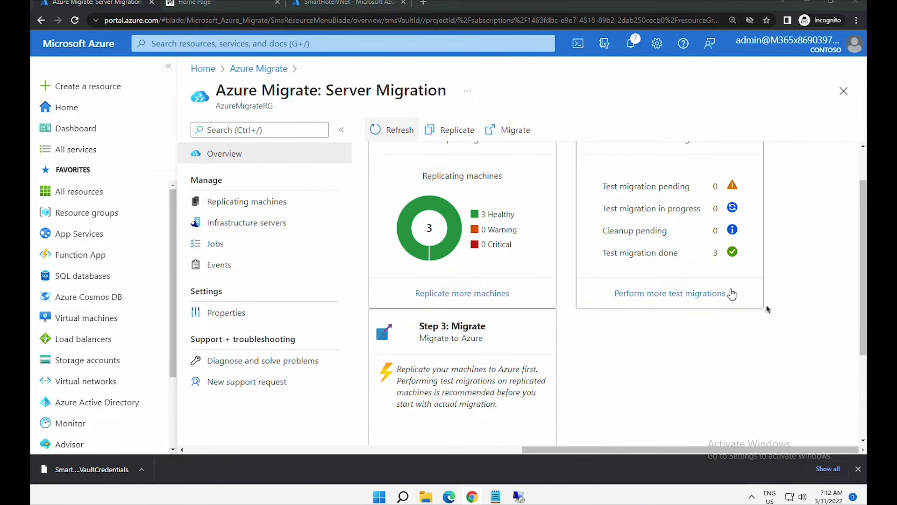
# - Open the Migrate form under Step 3: Migrate for the replicated SmartHotel machines
pyautogui.moveTo(866, 336); pyautogui.dragTo(855, 402)
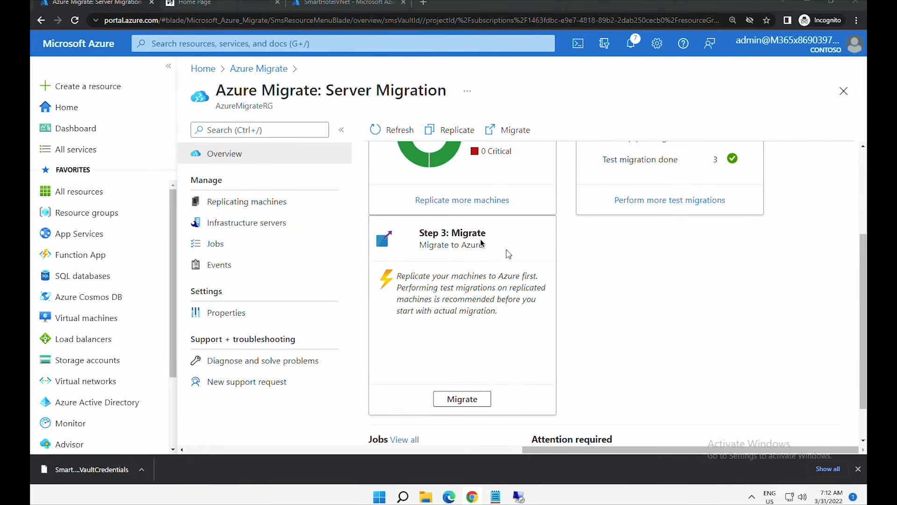
pyautogui.moveTo(418, 233); pyautogui.dragTo(489, 233)
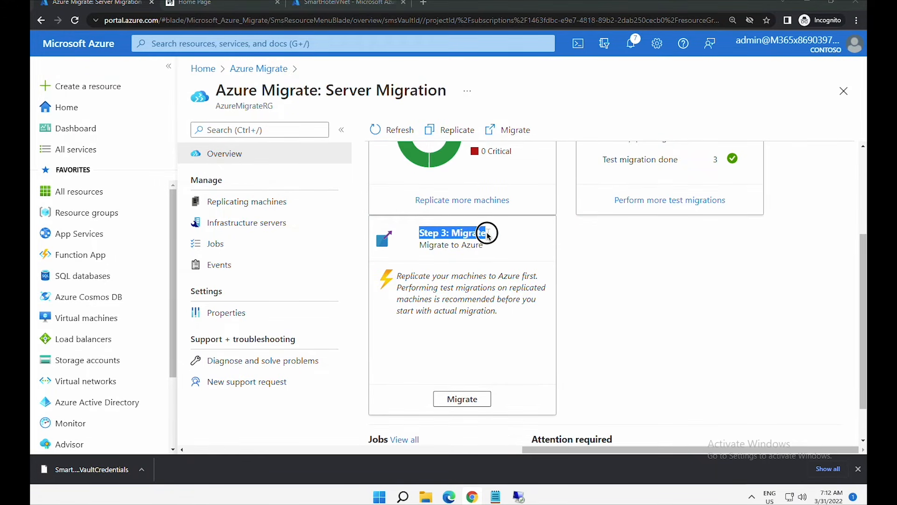
pyautogui.click(472, 400)
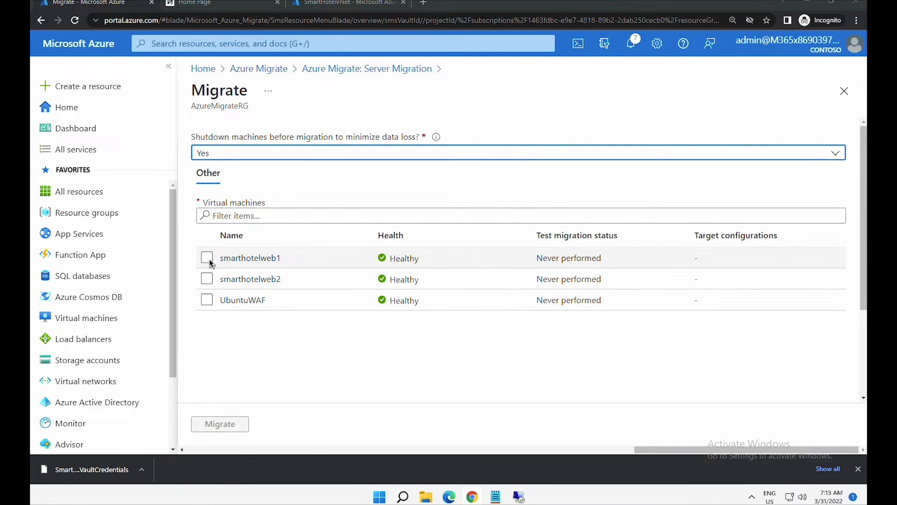
# - Select smarthotelweb1, smarthotelweb2 and UbuntuWAF, keep shutdown-before-migration at Yes, and start migrating
pyautogui.click(207, 258)
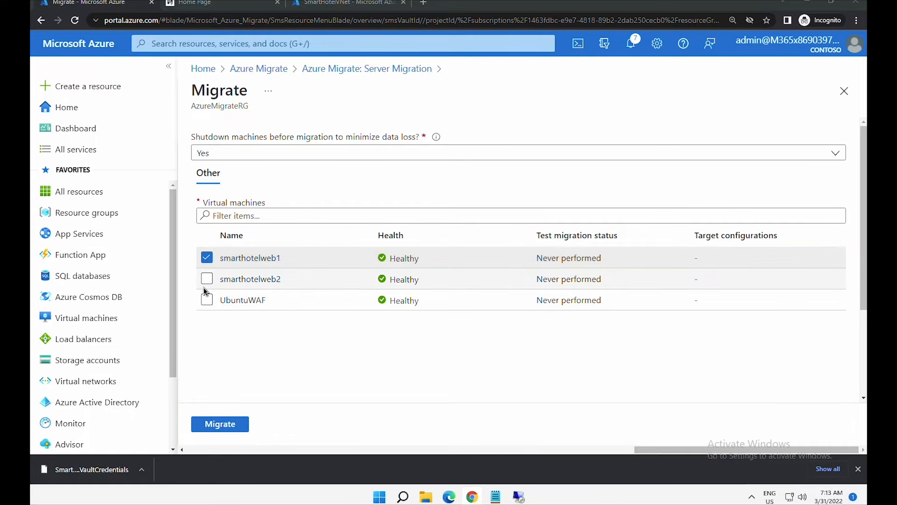
pyautogui.click(207, 279)
pyautogui.click(208, 299)
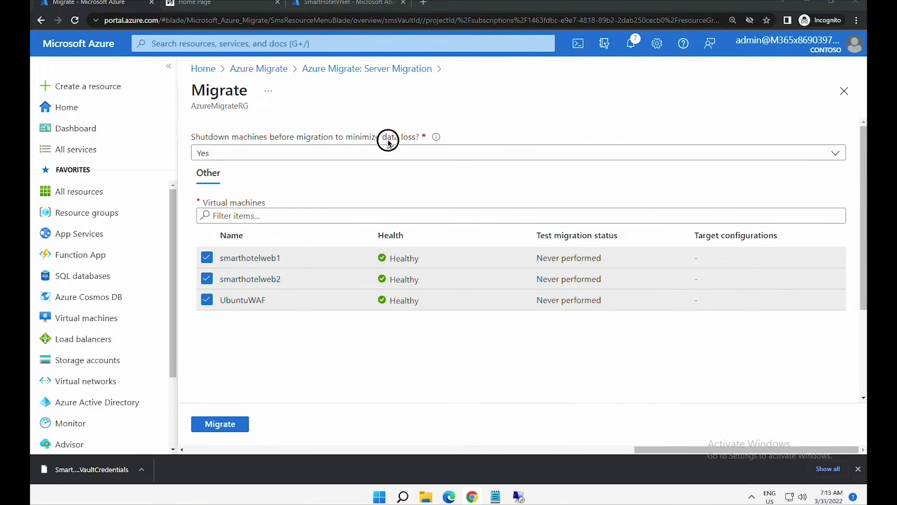
pyautogui.click(378, 158)
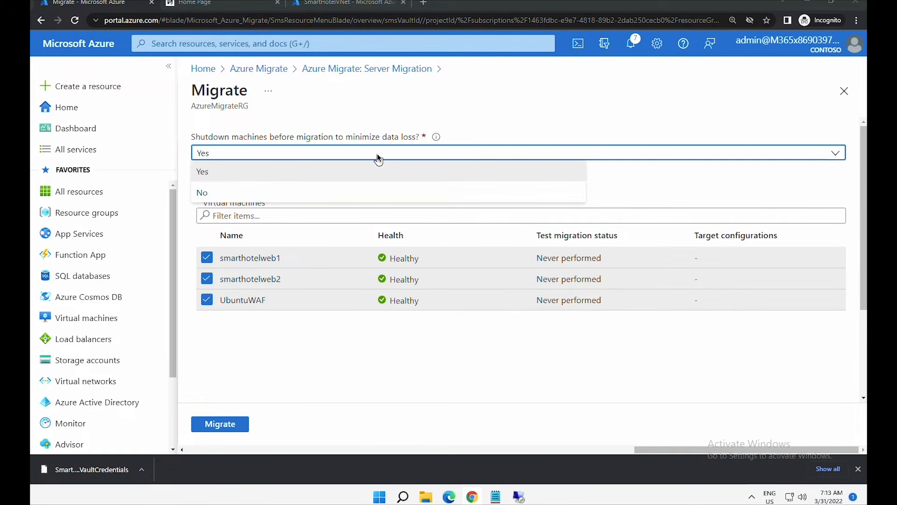
pyautogui.click(378, 158)
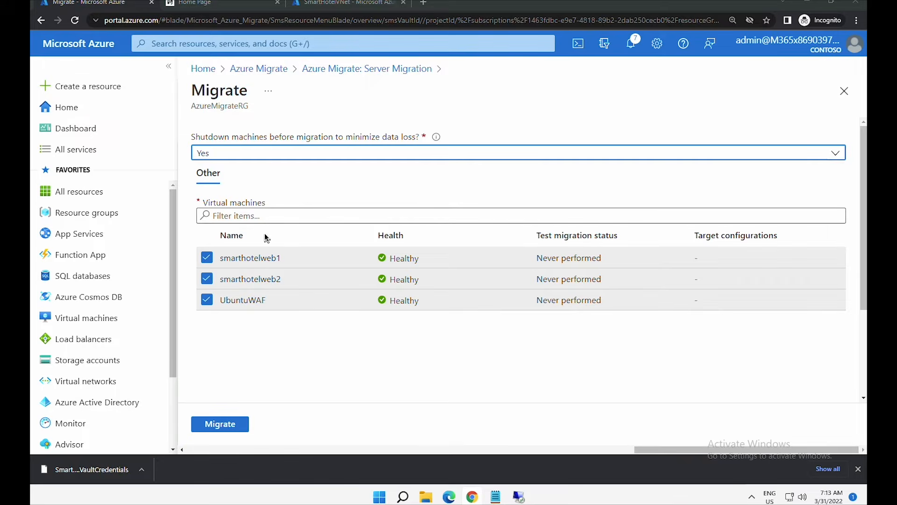
pyautogui.click(241, 421)
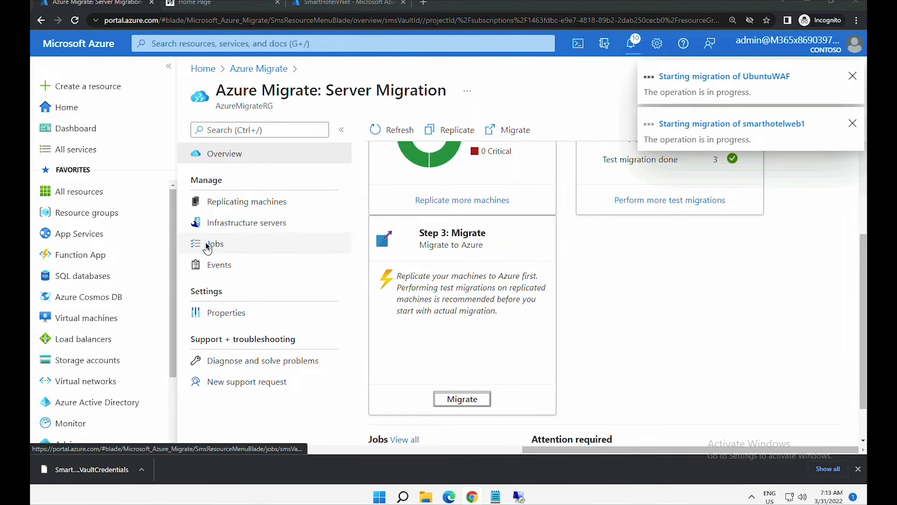
# - Open Server Migration Jobs and check the three Planned failover jobs for smarthotelweb1, smarthotelweb2, UbuntuWAF succeeded
pyautogui.click(202, 184)
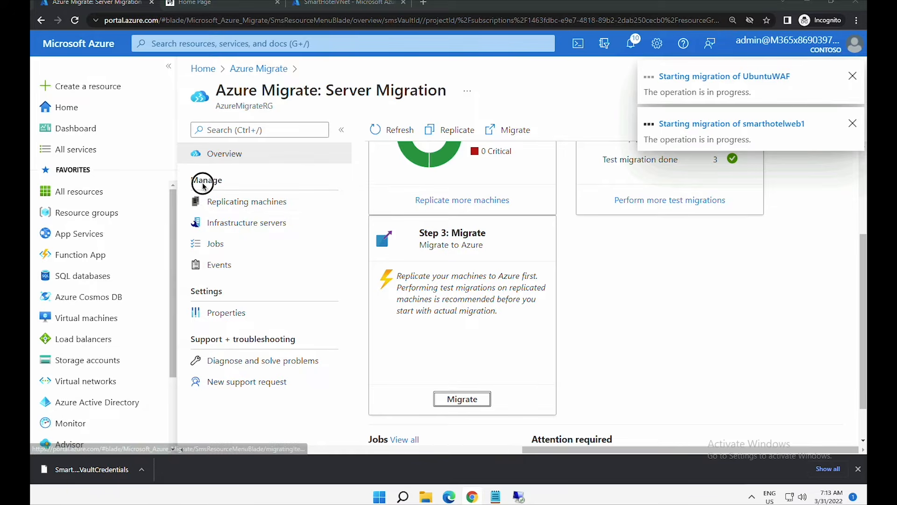
pyautogui.moveTo(202, 183); pyautogui.dragTo(221, 183)
pyautogui.click(212, 244)
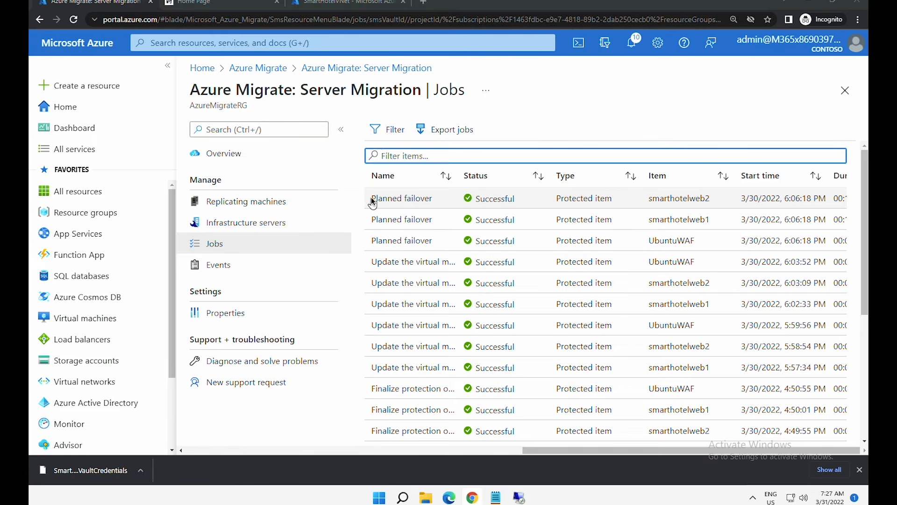
pyautogui.moveTo(371, 198); pyautogui.dragTo(440, 199)
pyautogui.moveTo(372, 221); pyautogui.dragTo(451, 225)
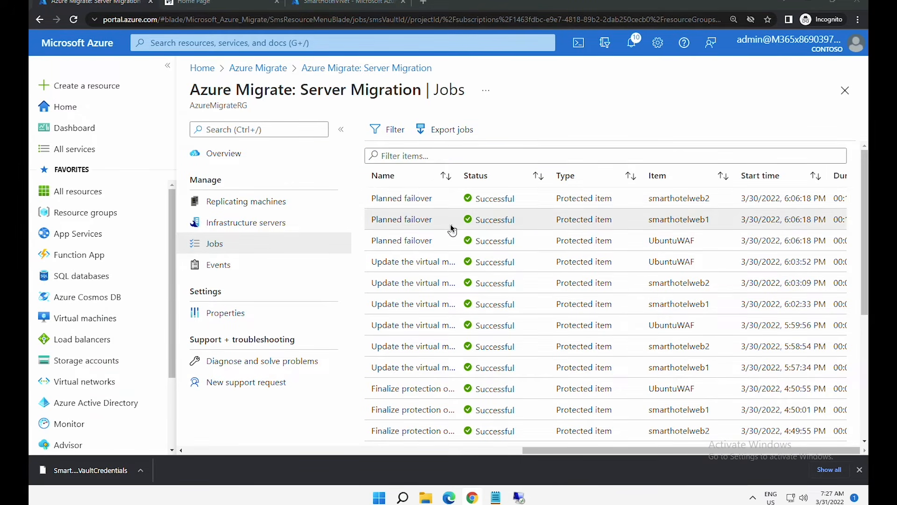
pyautogui.moveTo(371, 240); pyautogui.dragTo(456, 242)
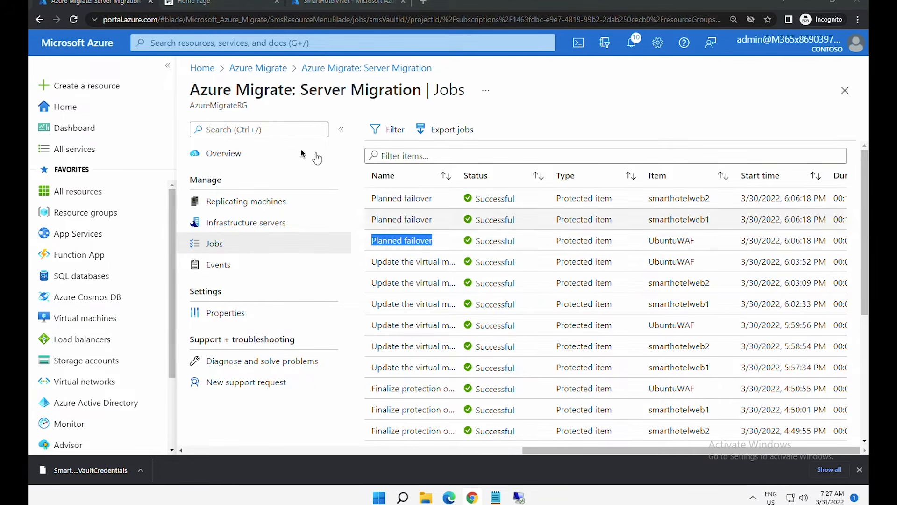
# - Go from Home to Resource groups and open SmartHotel-RGRG
pyautogui.click(75, 108)
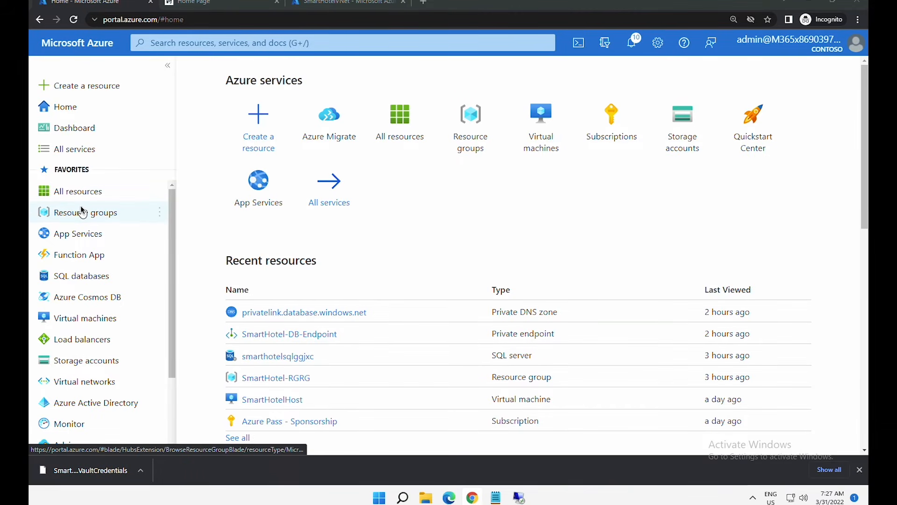
pyautogui.click(475, 140)
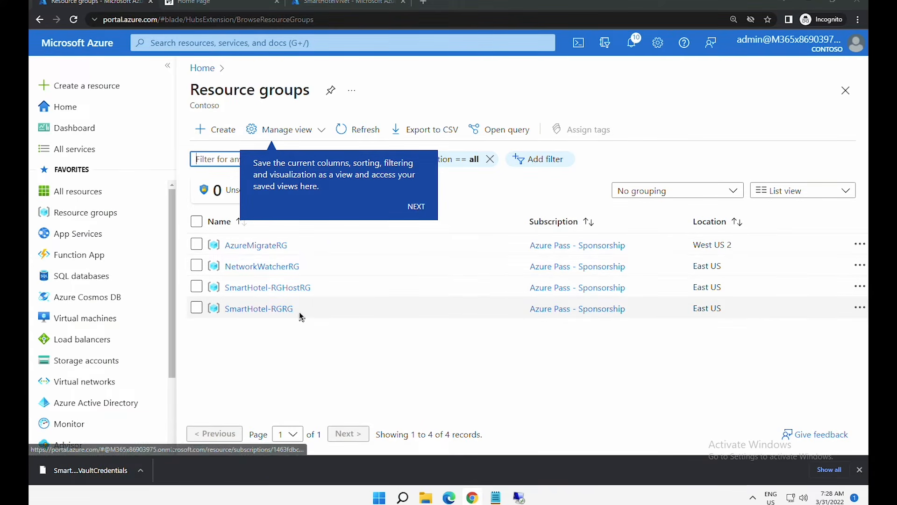
pyautogui.moveTo(294, 310); pyautogui.dragTo(247, 309)
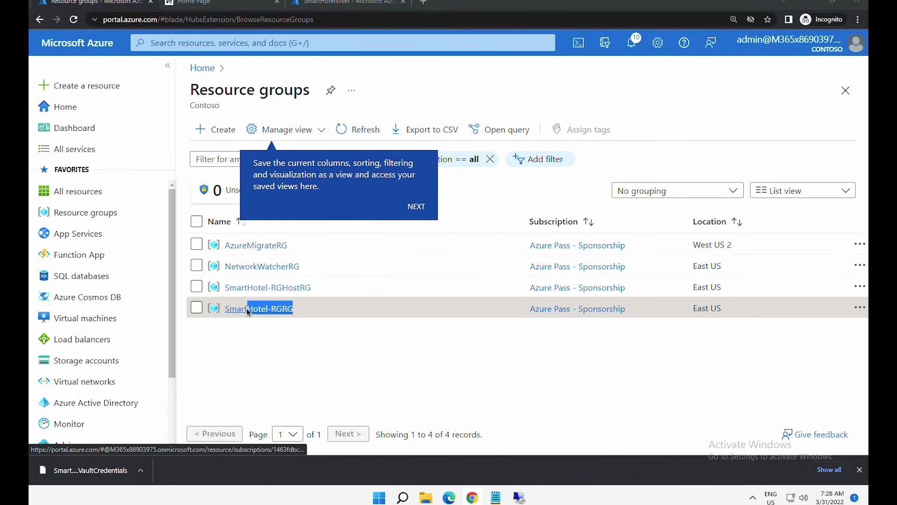
pyautogui.click(246, 307)
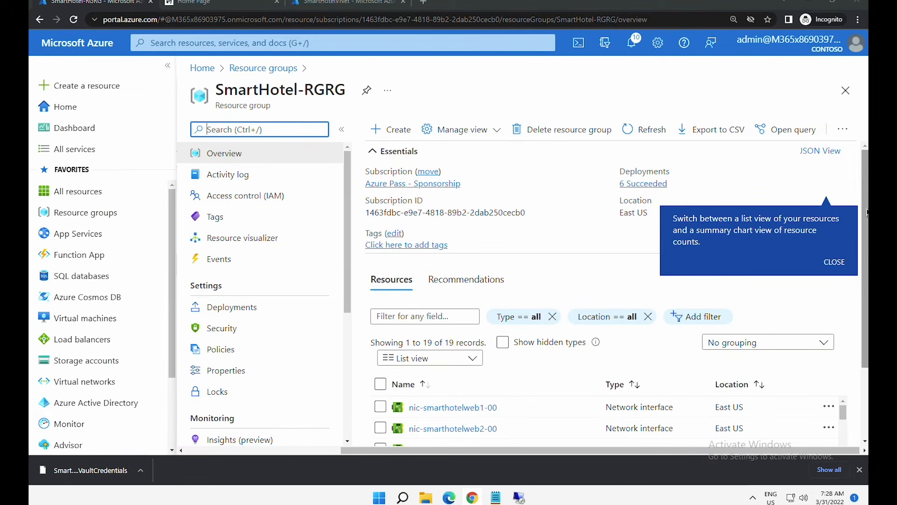
# - Sort SmartHotel-RGRG's resources by Type and scroll to the migrated virtual machines
pyautogui.moveTo(863, 226); pyautogui.dragTo(857, 302)
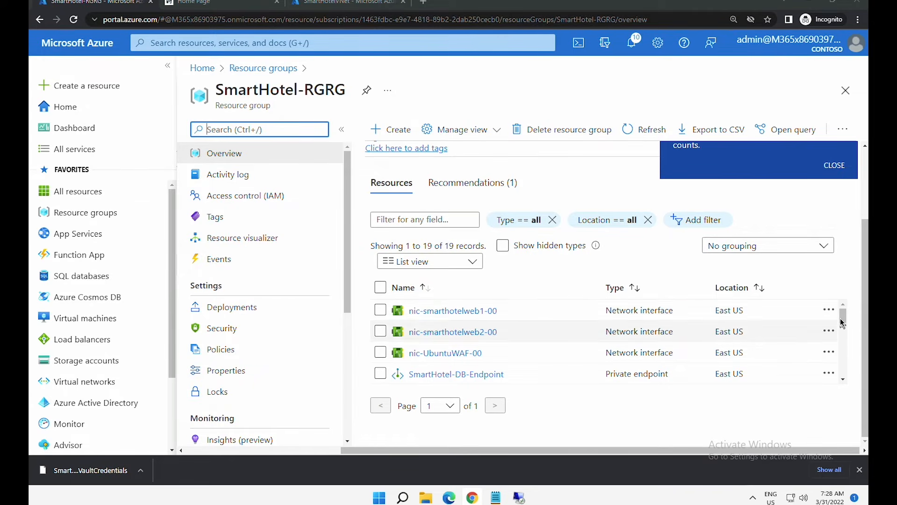
pyautogui.click(630, 290)
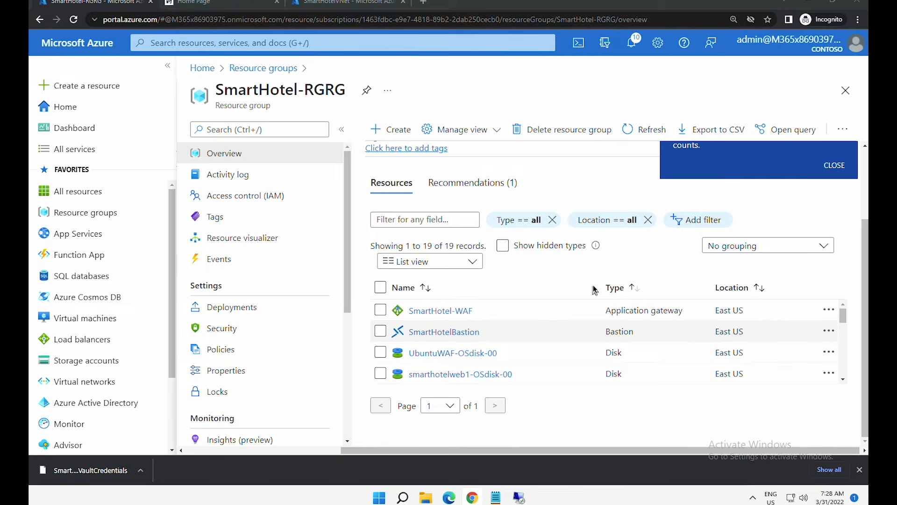
pyautogui.moveTo(845, 319); pyautogui.dragTo(856, 367)
pyautogui.scroll(-2, 856, 374)
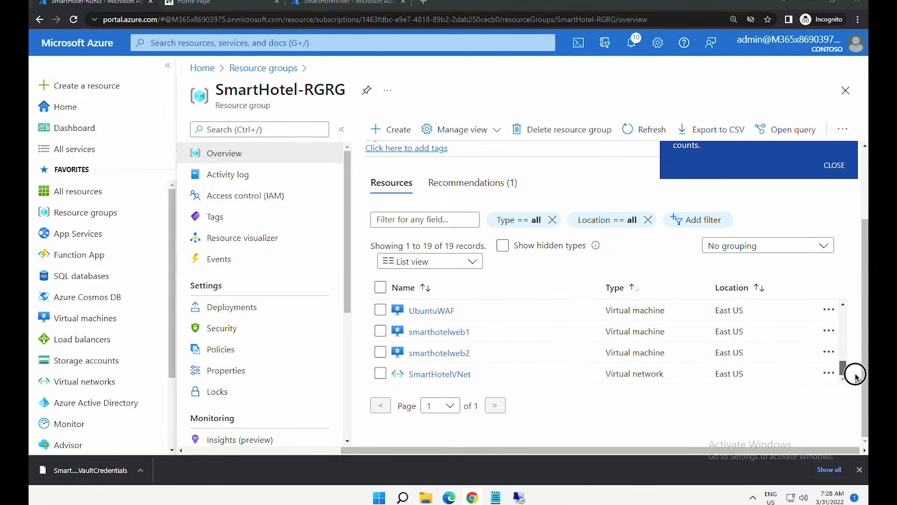
pyautogui.scroll(1, 857, 372)
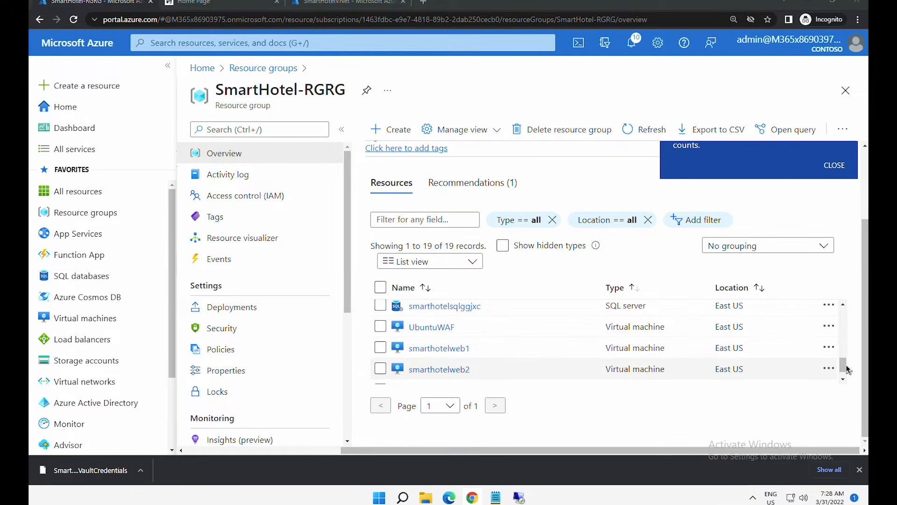
pyautogui.moveTo(842, 364); pyautogui.dragTo(841, 326)
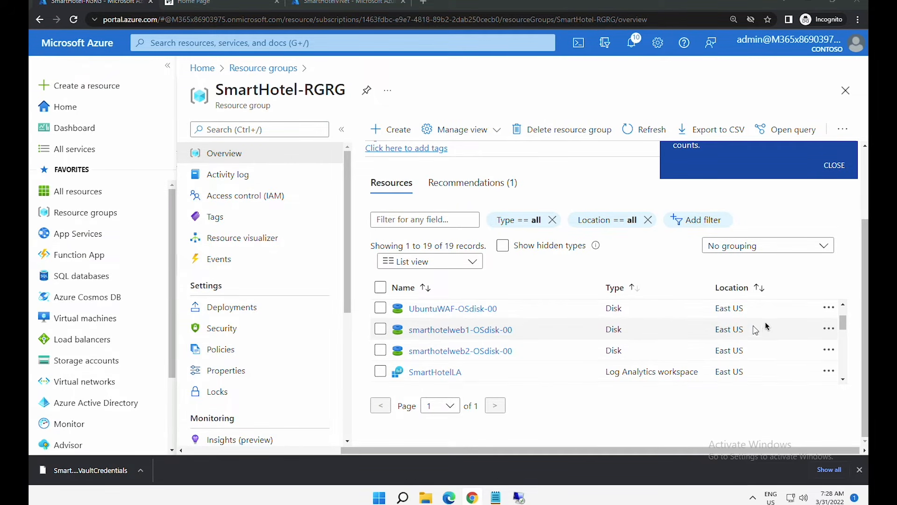
pyautogui.moveTo(846, 330); pyautogui.dragTo(846, 343)
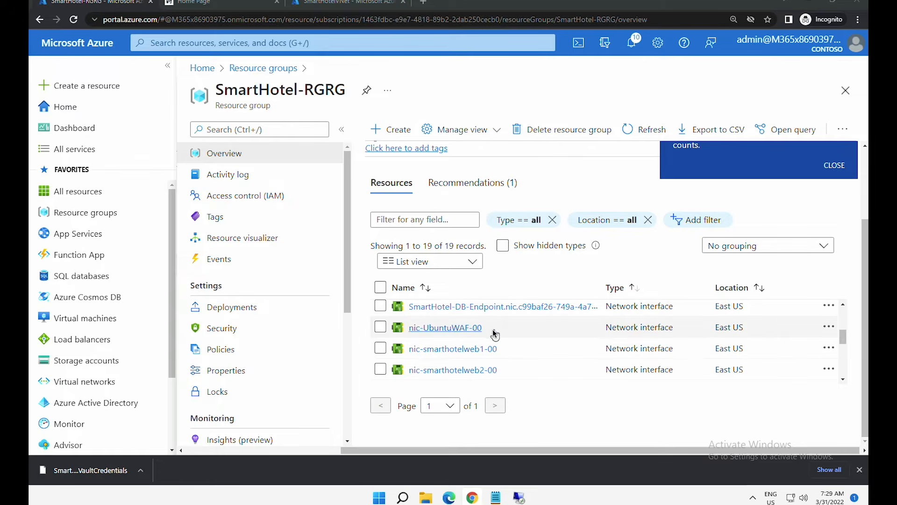
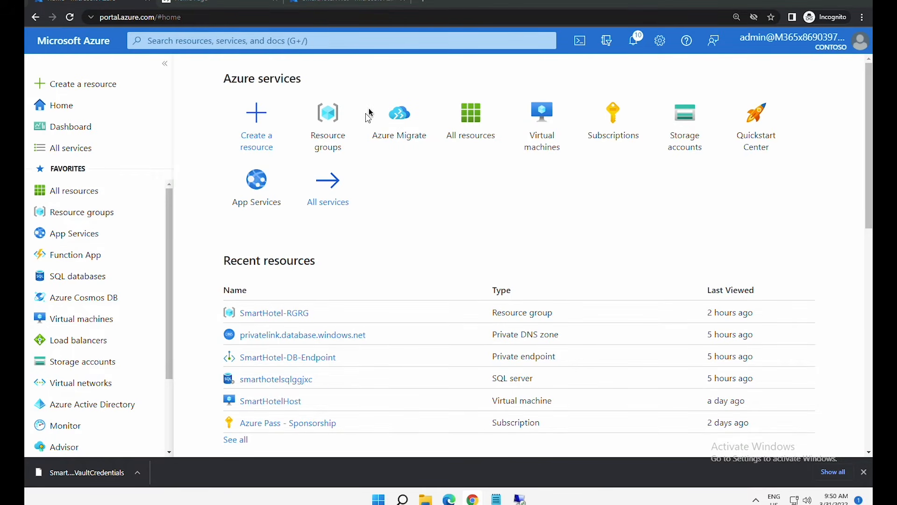
# - Start Cloud Shell in PowerShell and create its required storage
pyautogui.click(585, 43)
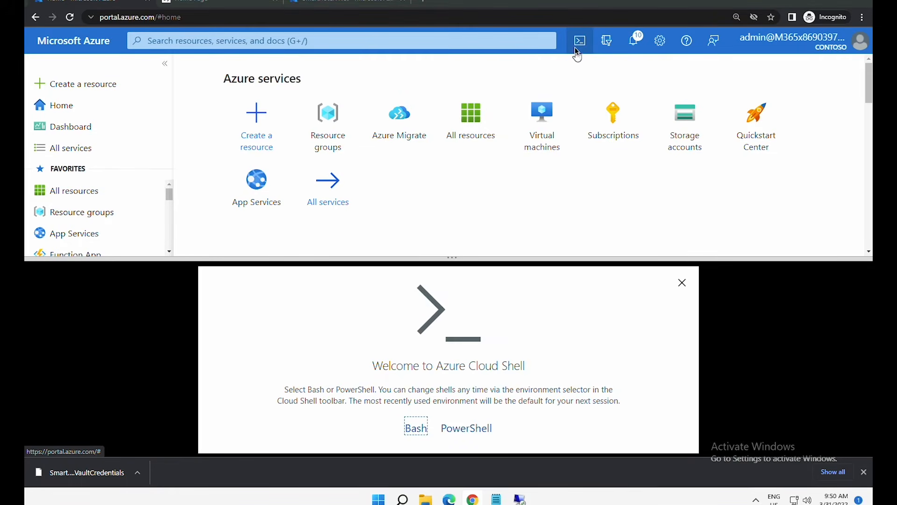
pyautogui.click(469, 432)
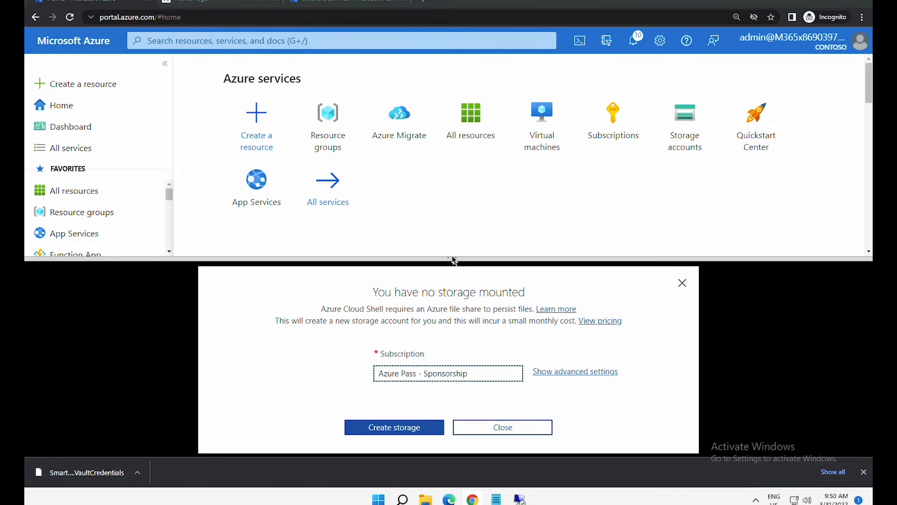
pyautogui.scroll(-3, 456, 256)
pyautogui.moveTo(456, 257); pyautogui.dragTo(453, 159)
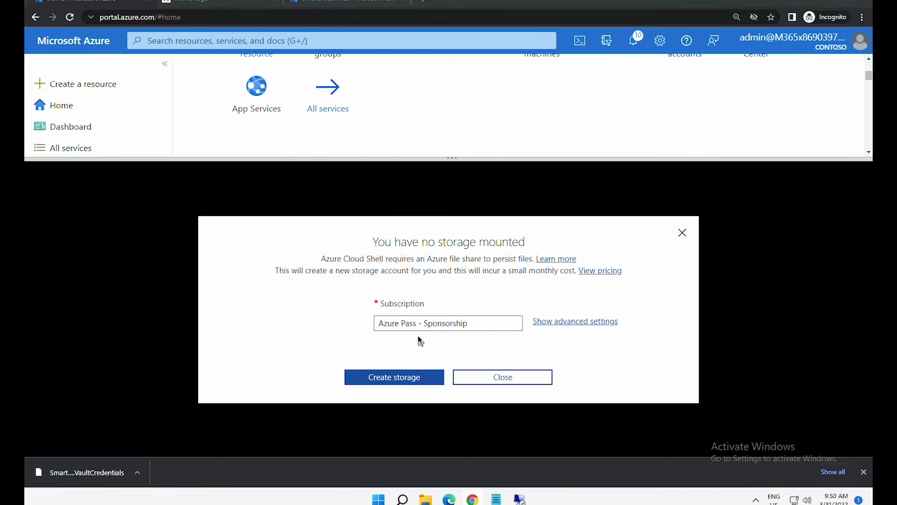
pyautogui.click(411, 375)
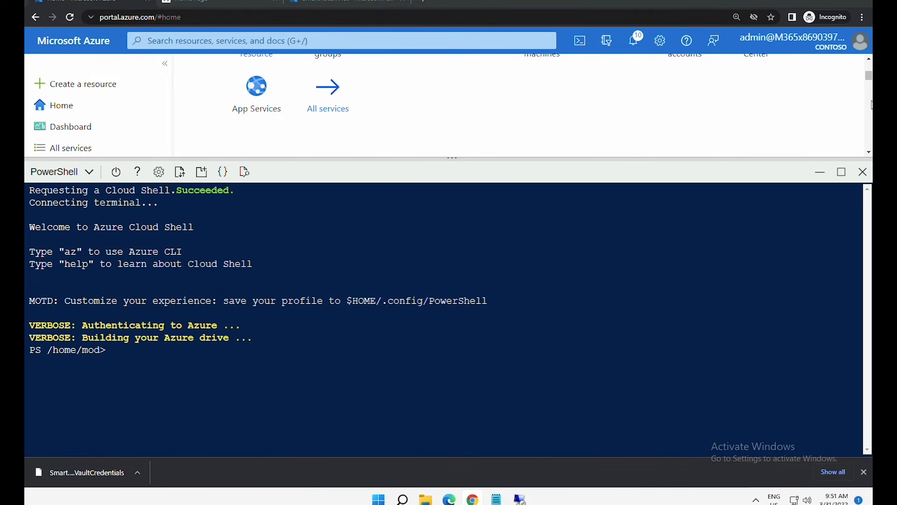
# - Register the Microsoft.DataMigration provider, then check with Get-AzResourceProvider that it shows Registered
pyautogui.write('Register-AzResourceProvider -ProviderNamespace Microsoft.DataMigration')
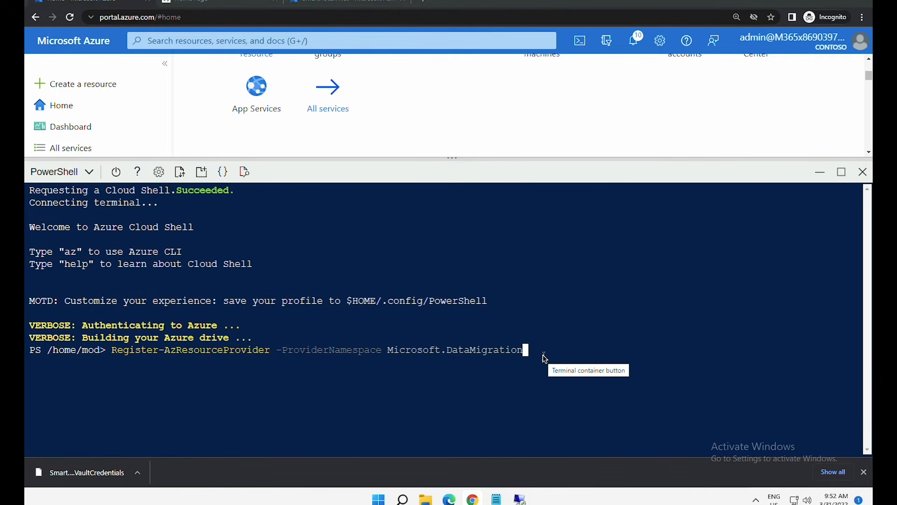
pyautogui.press('Return')
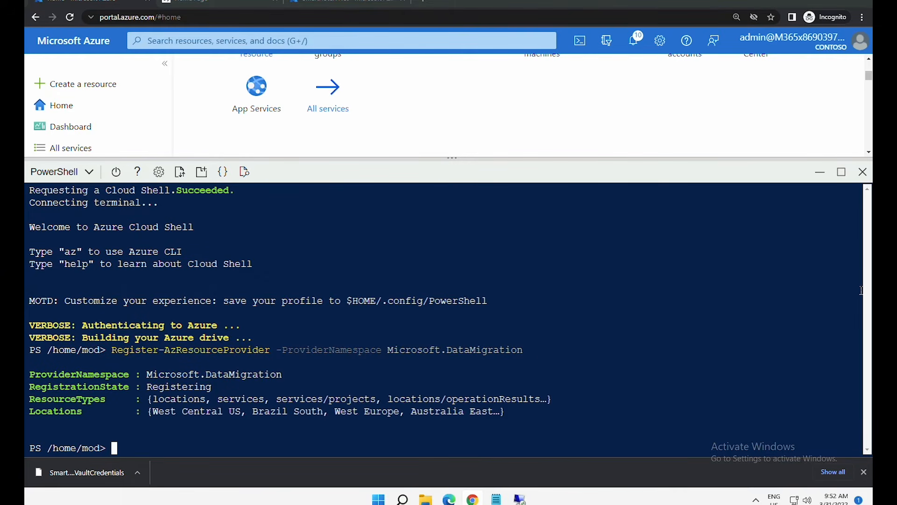
pyautogui.hotkey('ctrl', 'l')
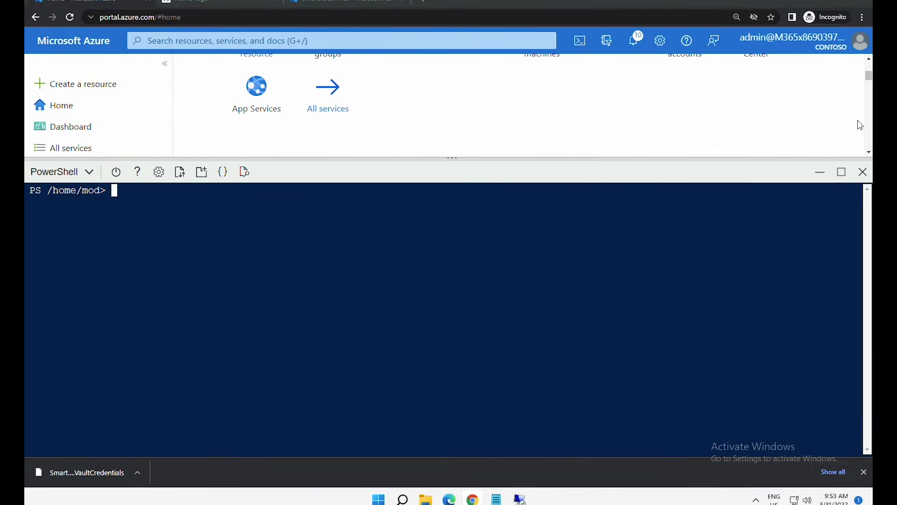
pyautogui.write('Get-AzResourcePr')
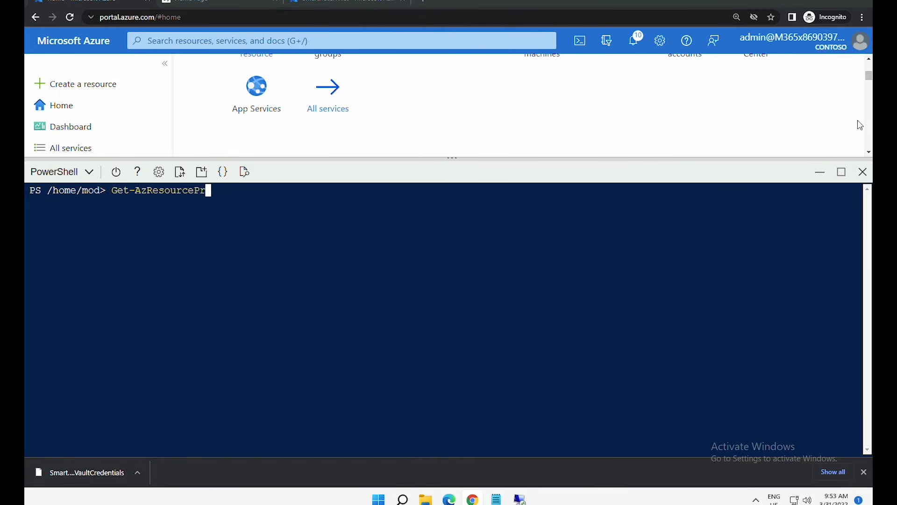
pyautogui.write('ovider -ProviderNamespace')
pyautogui.press('Right')
pyautogui.press('Return')
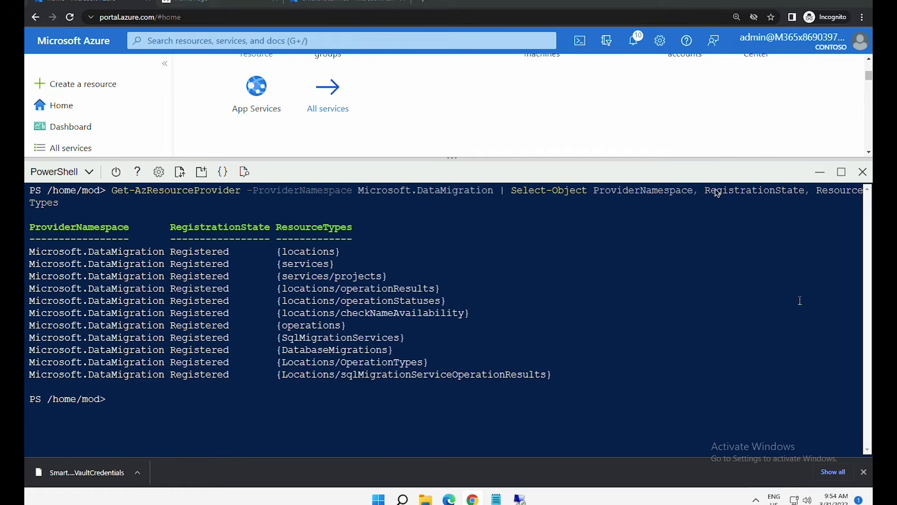
# - Close Cloud Shell and search Create a resource for 'Azure database migration service'
pyautogui.click(864, 173)
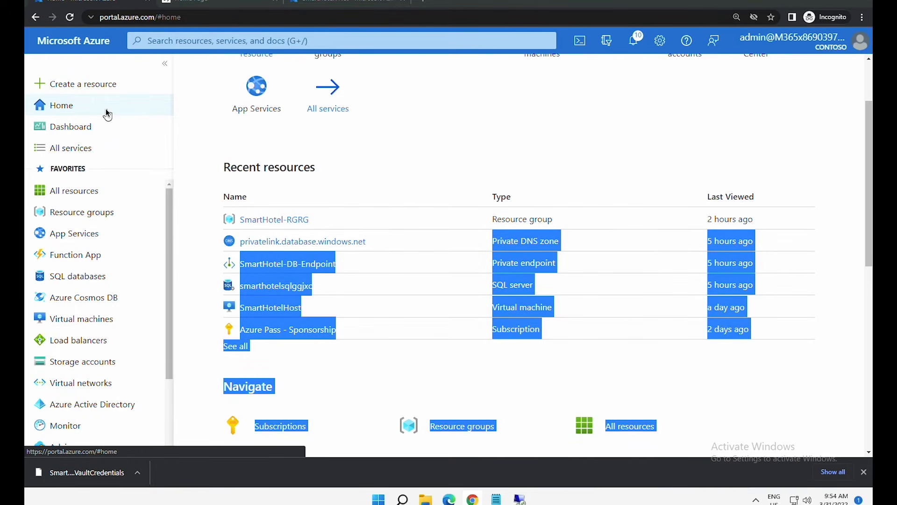
pyautogui.click(228, 150)
pyautogui.scroll(2, 348, 182)
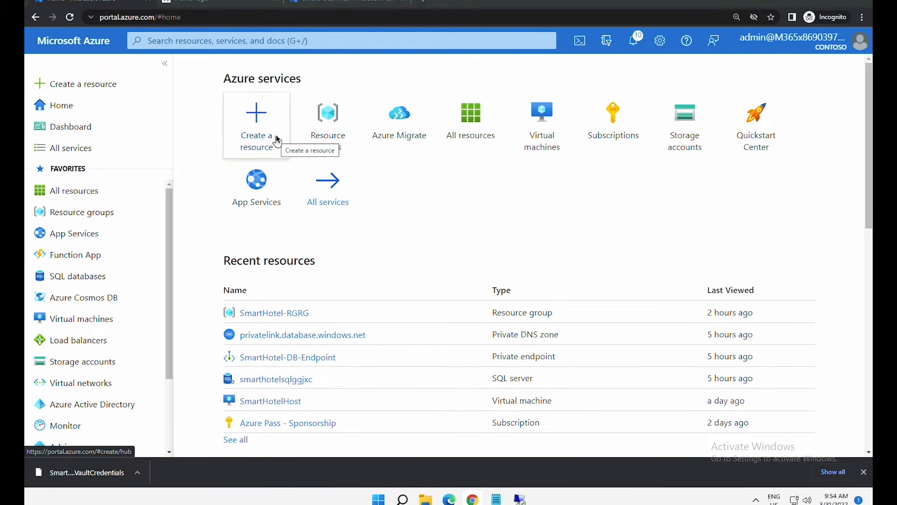
pyautogui.click(268, 129)
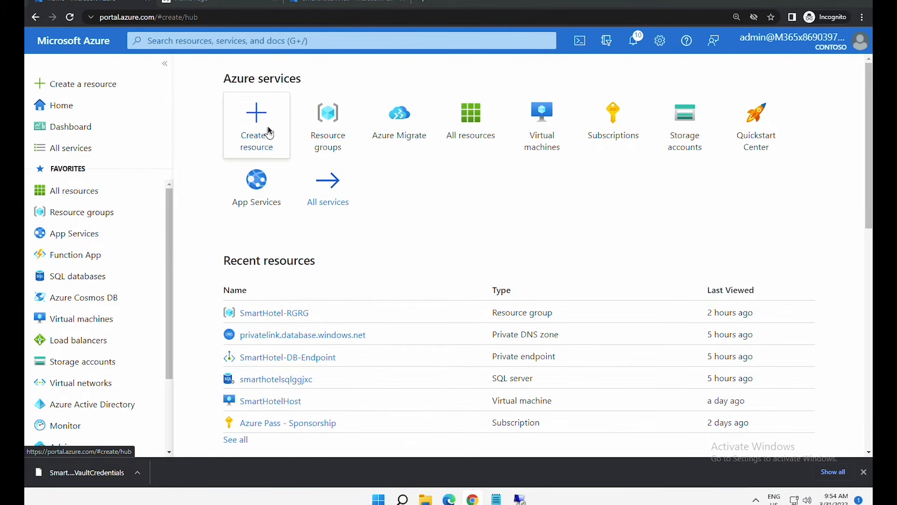
pyautogui.click(381, 134)
pyautogui.write('Azure database migration service')
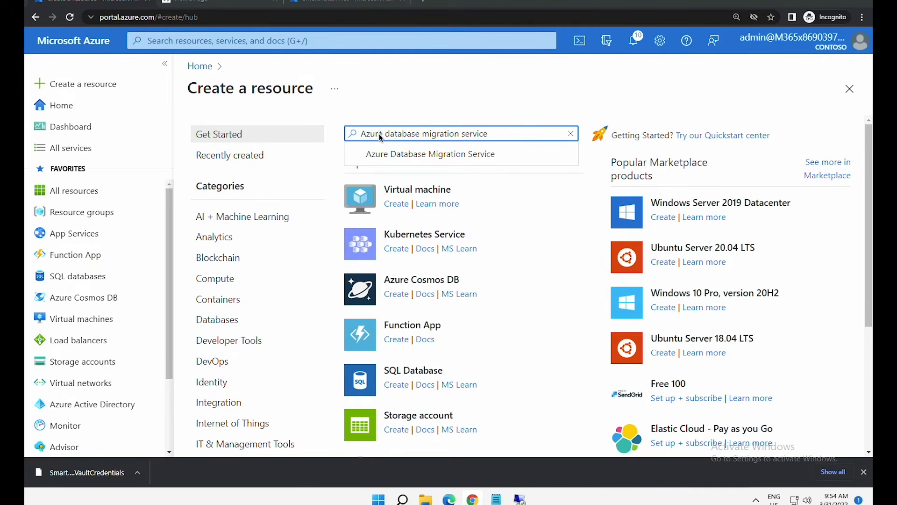
pyautogui.press('Return')
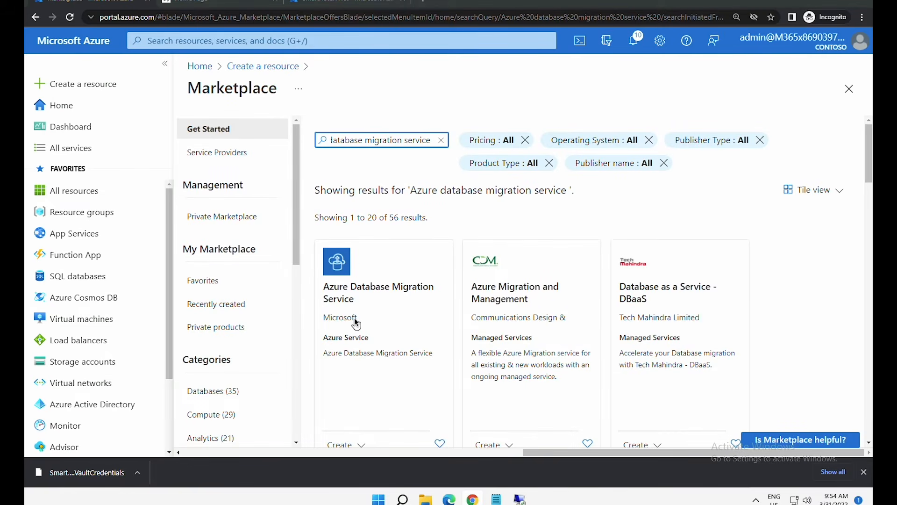
# - Begin creating Azure Database Migration Service, choosing to continue with classic Azure DMS
pyautogui.click(358, 316)
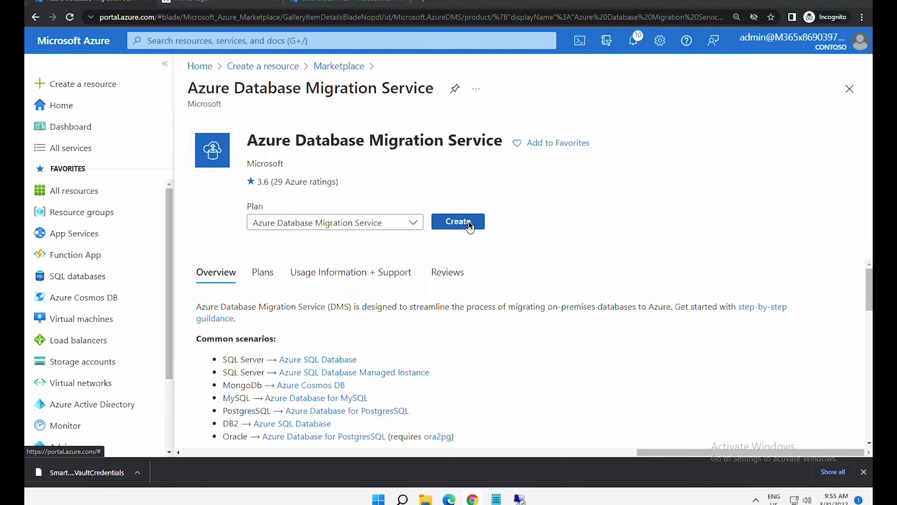
pyautogui.click(469, 223)
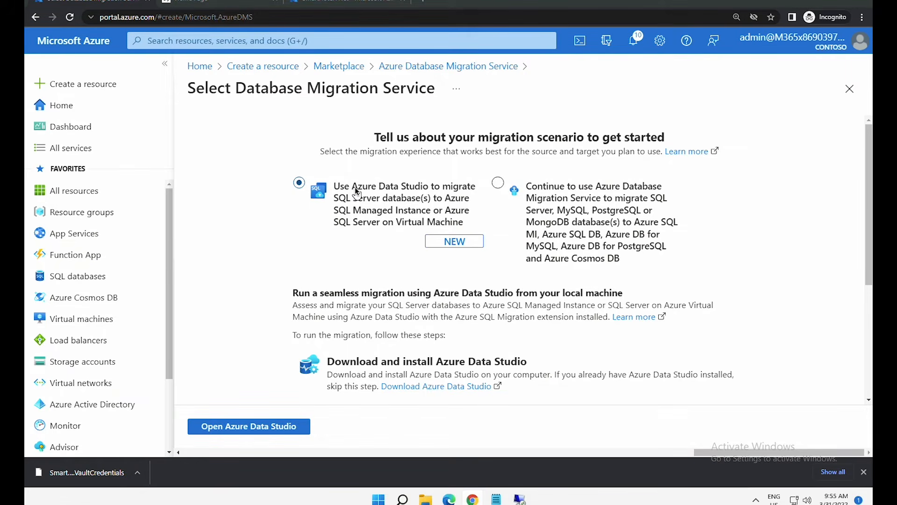
pyautogui.click(556, 194)
pyautogui.click(563, 191)
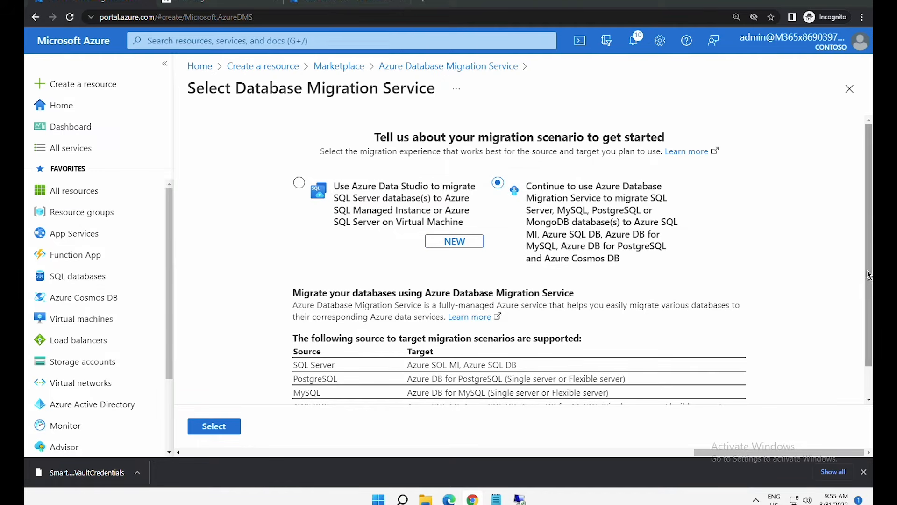
pyautogui.click(868, 296)
pyautogui.moveTo(868, 296); pyautogui.dragTo(868, 327)
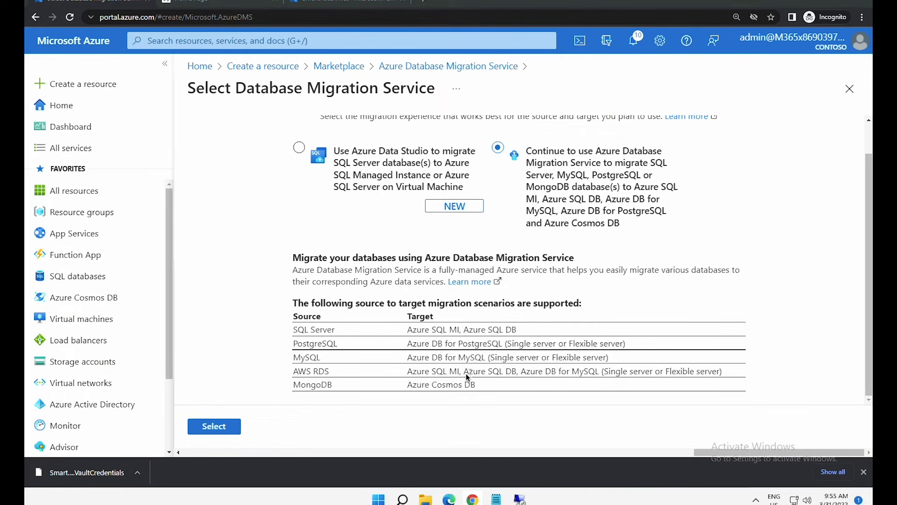
pyautogui.click(228, 427)
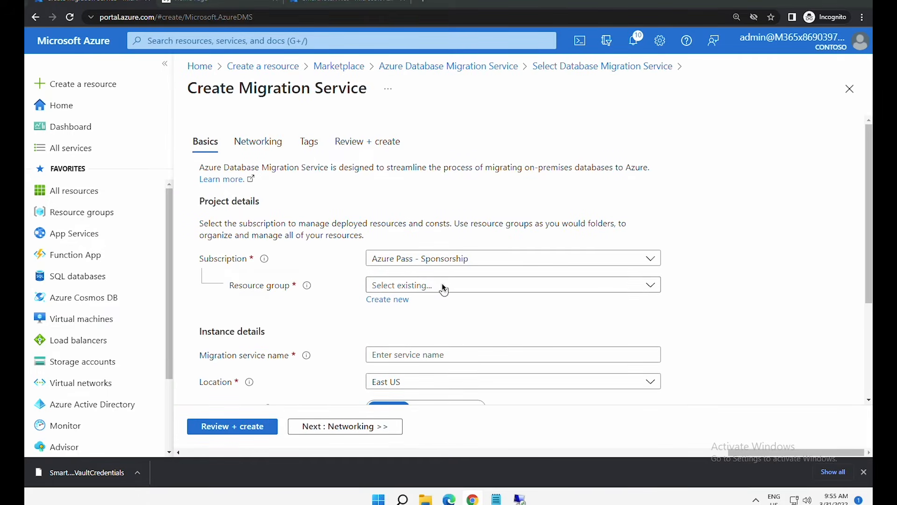
# - Place the service in resource group AzureMigrateRG and name it SmartHotelDBMigration
pyautogui.click(443, 286)
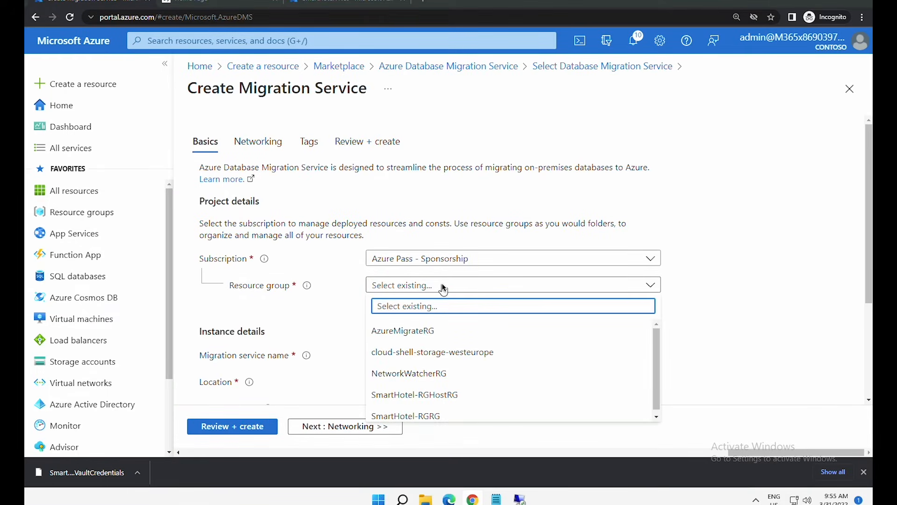
pyautogui.click(442, 330)
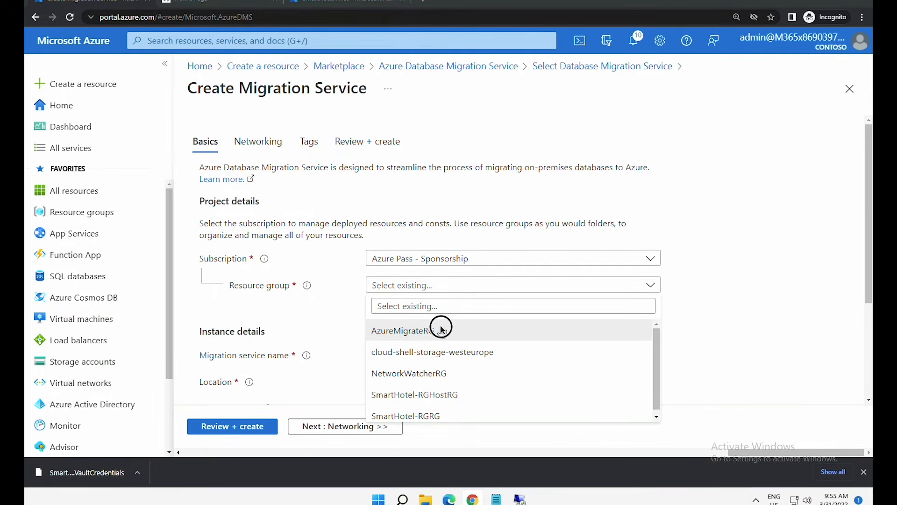
pyautogui.click(442, 331)
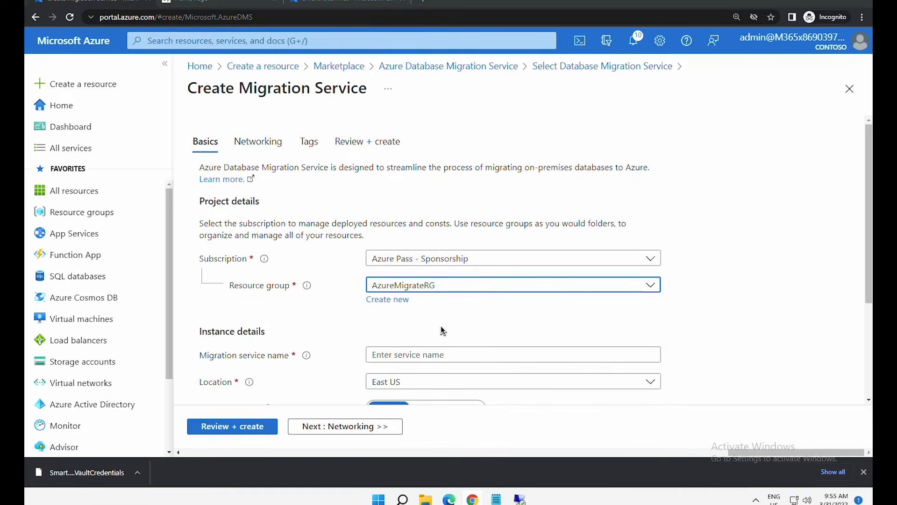
pyautogui.scroll(-2, 841, 243)
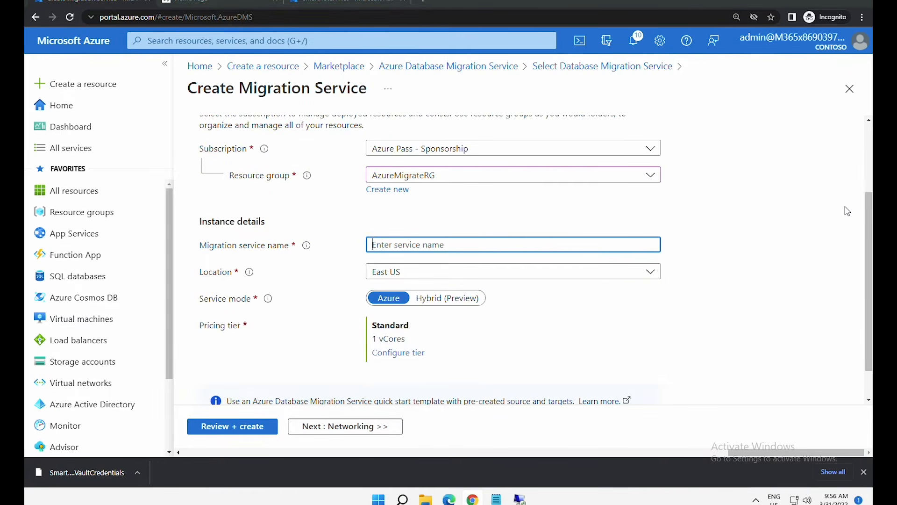
pyautogui.write('SmartHotelDBMigration')
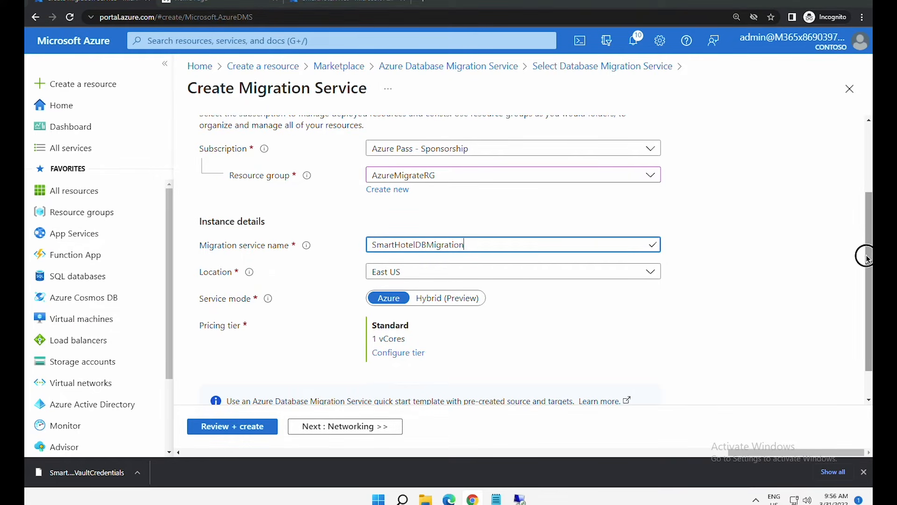
pyautogui.moveTo(865, 254); pyautogui.dragTo(869, 286)
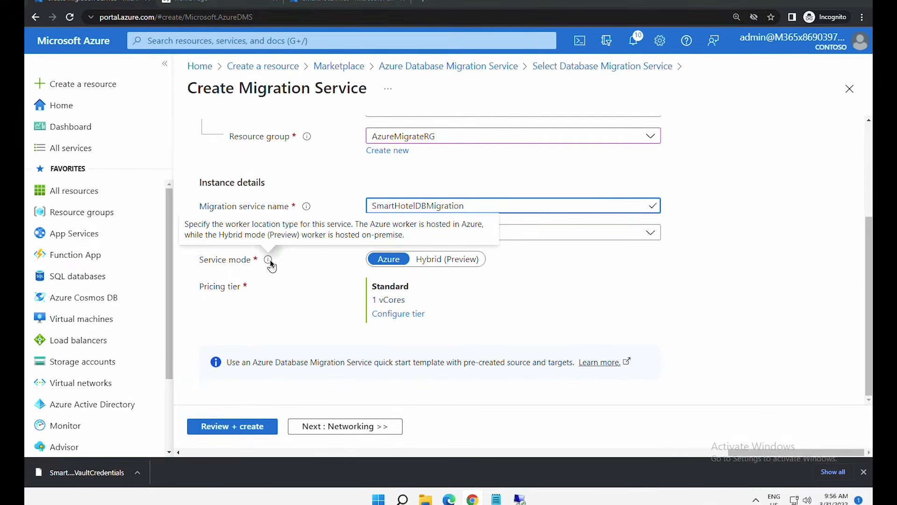
# - Review the Standard 1 vCore pricing tier and continue to Networking
pyautogui.click(381, 264)
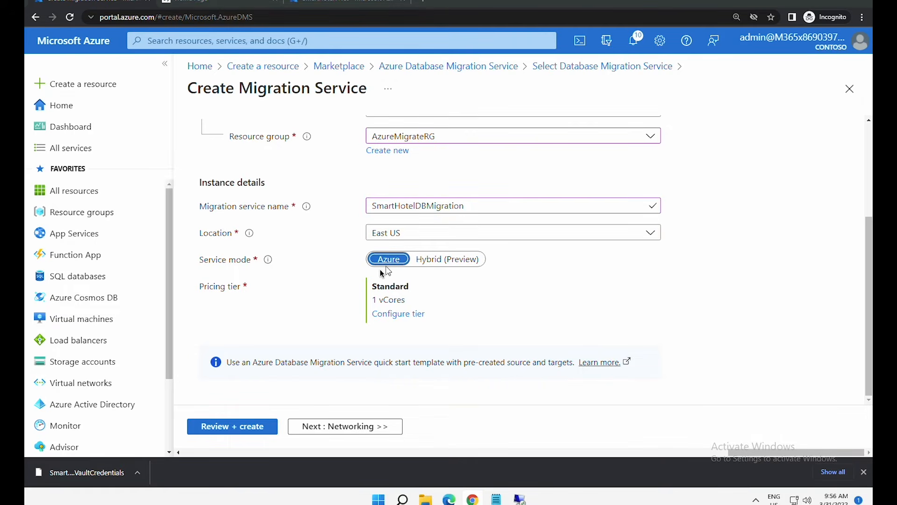
pyautogui.click(410, 314)
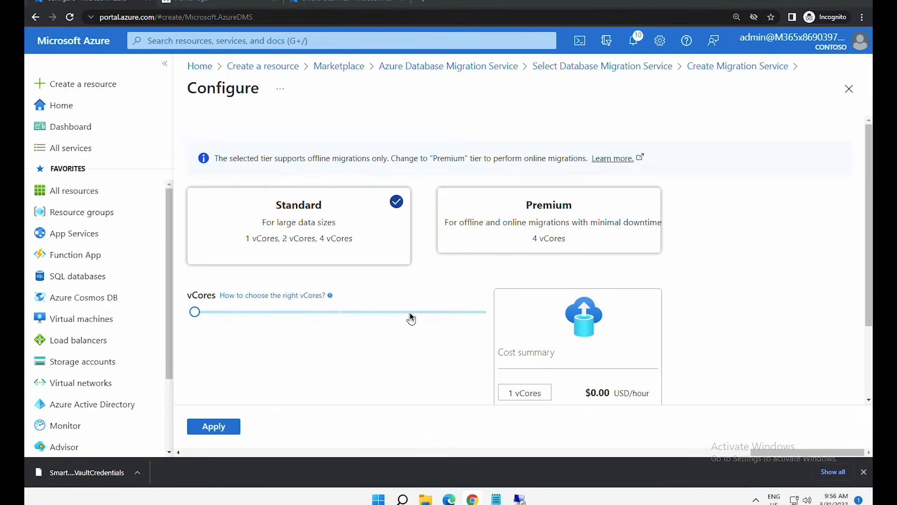
pyautogui.click(849, 89)
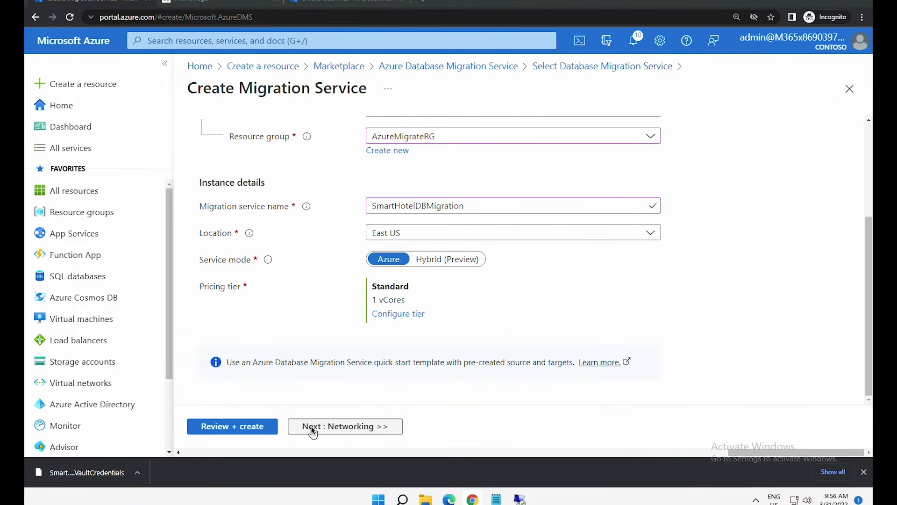
pyautogui.click(312, 428)
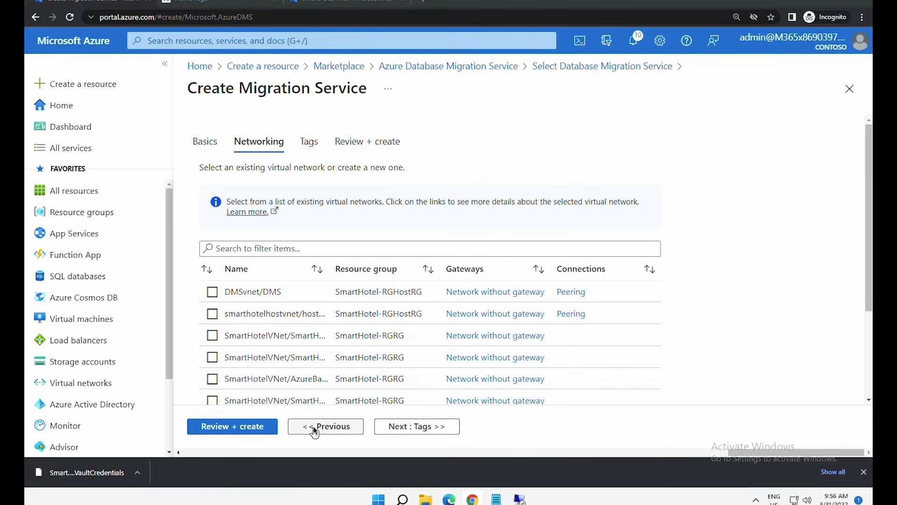
# - Select the DMSvnet/DMS virtual network, then review and create the service
pyautogui.click(212, 293)
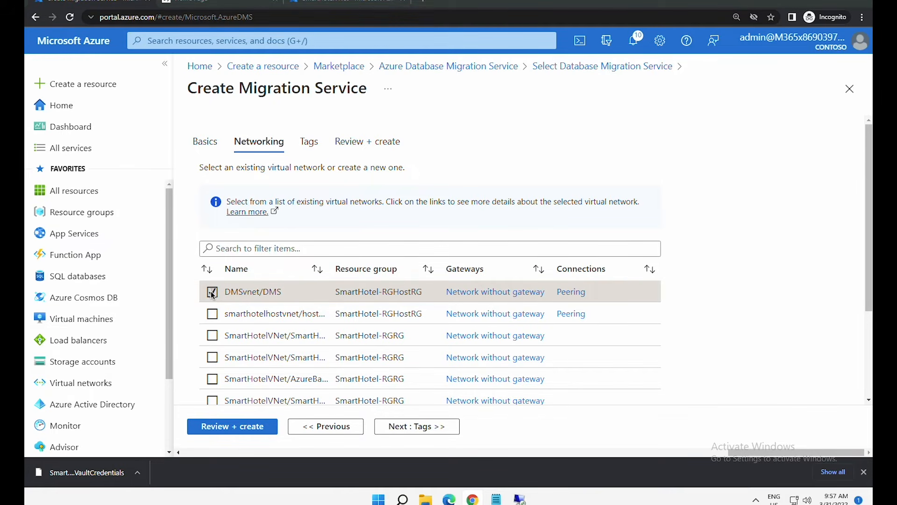
pyautogui.click(250, 433)
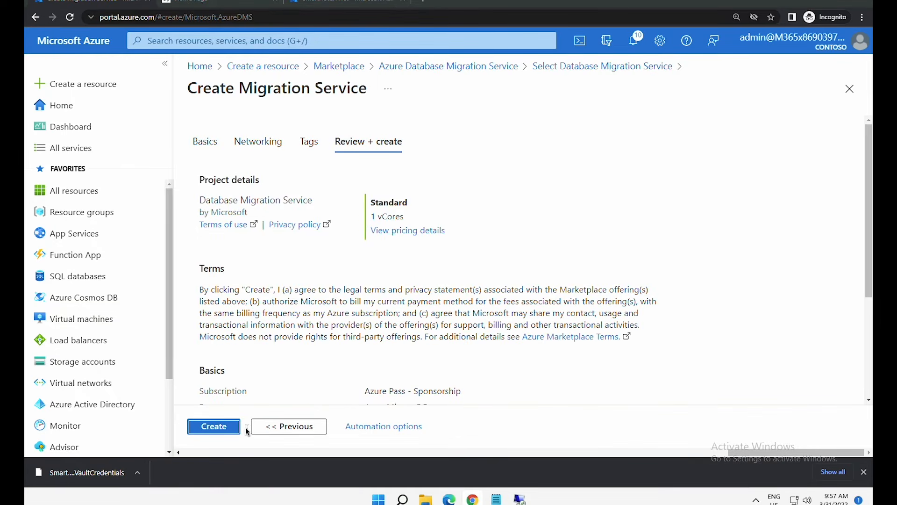
pyautogui.click(228, 426)
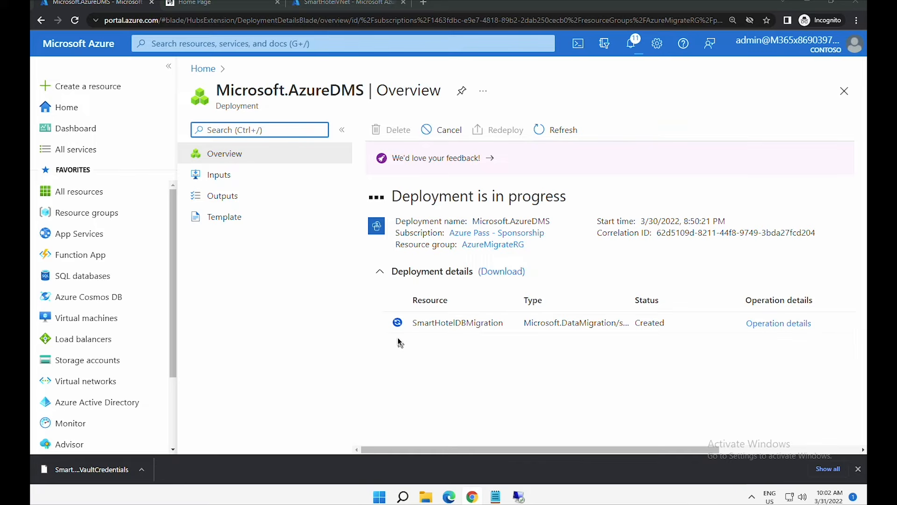
# - Open Azure Migrate's databases-only goal for the SmartHotelMigration project
pyautogui.click(55, 106)
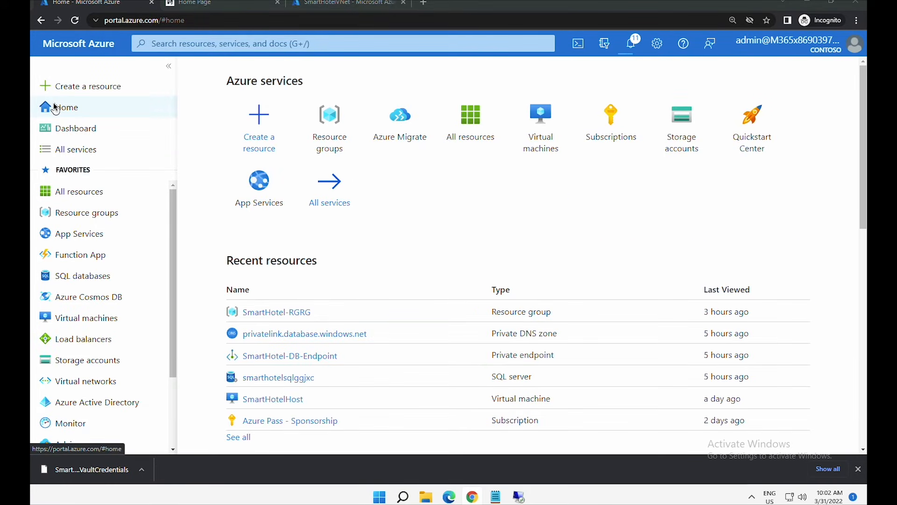
pyautogui.click(388, 135)
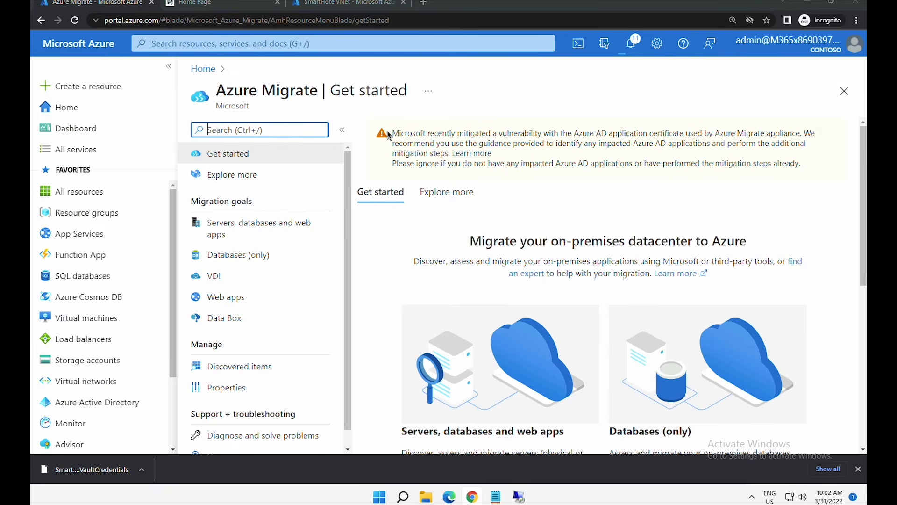
pyautogui.click(234, 153)
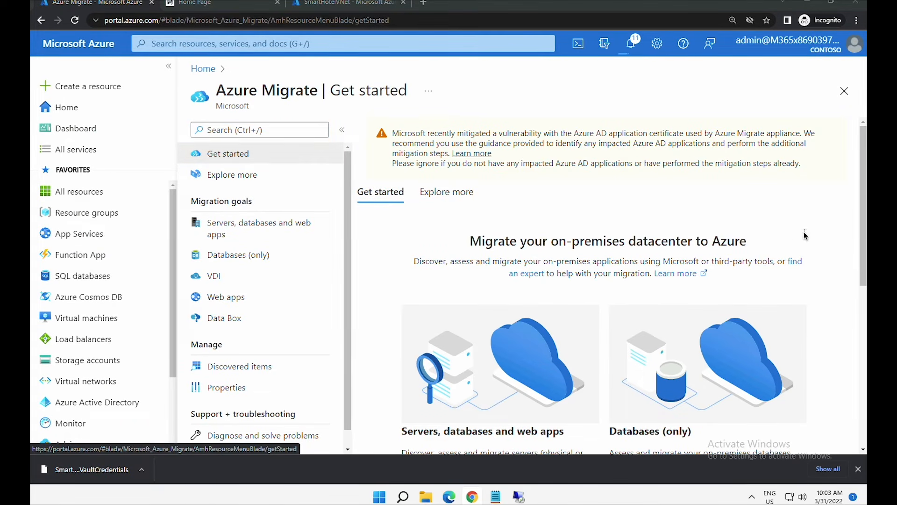
pyautogui.scroll(-2, 863, 325)
pyautogui.scroll(-1, 864, 351)
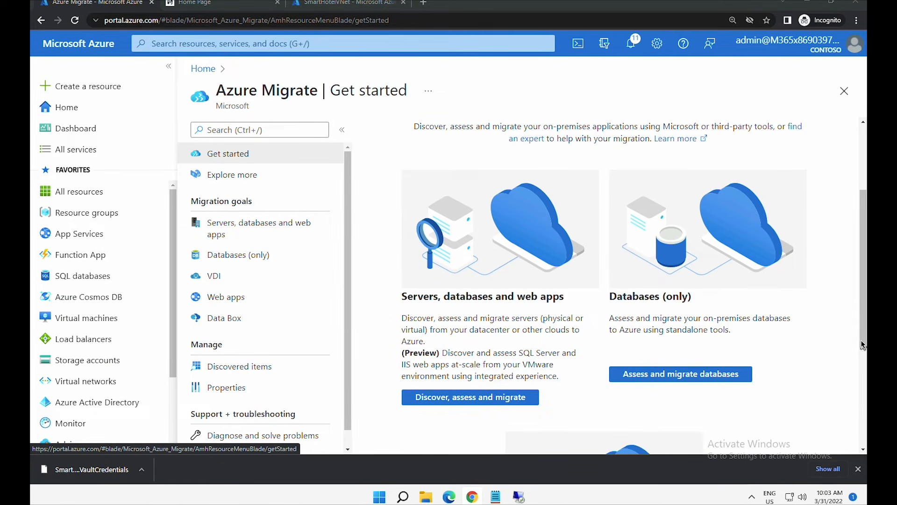
pyautogui.scroll(-2, 863, 393)
pyautogui.moveTo(862, 396); pyautogui.dragTo(864, 379)
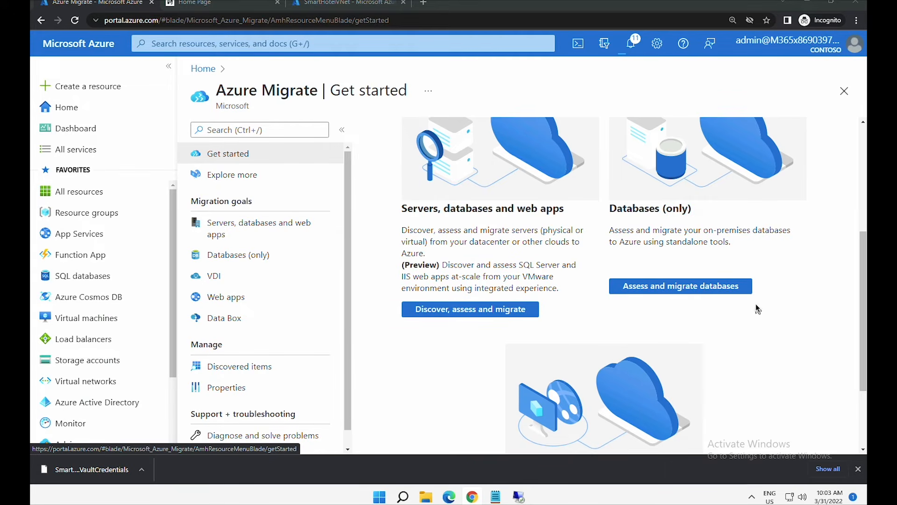
pyautogui.click(663, 292)
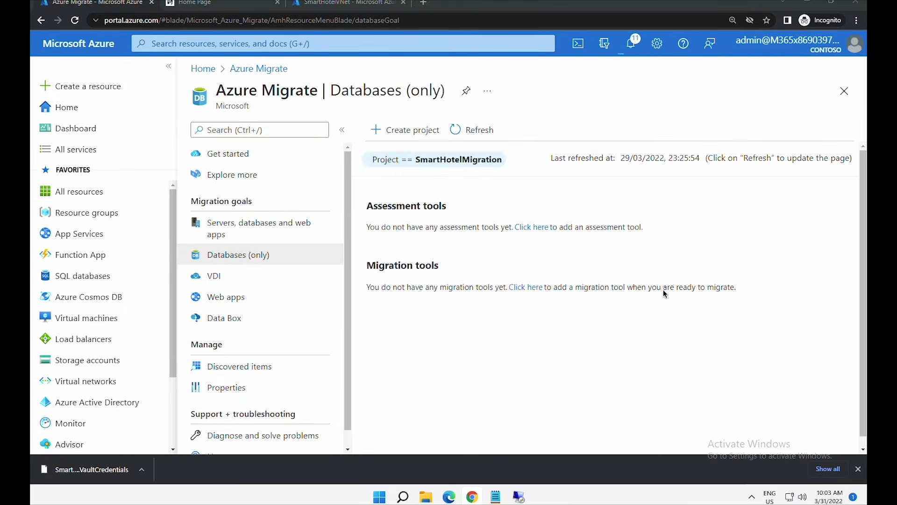
# - Add the Azure Migrate: Database Assessment tool as an assessment tool
pyautogui.click(534, 229)
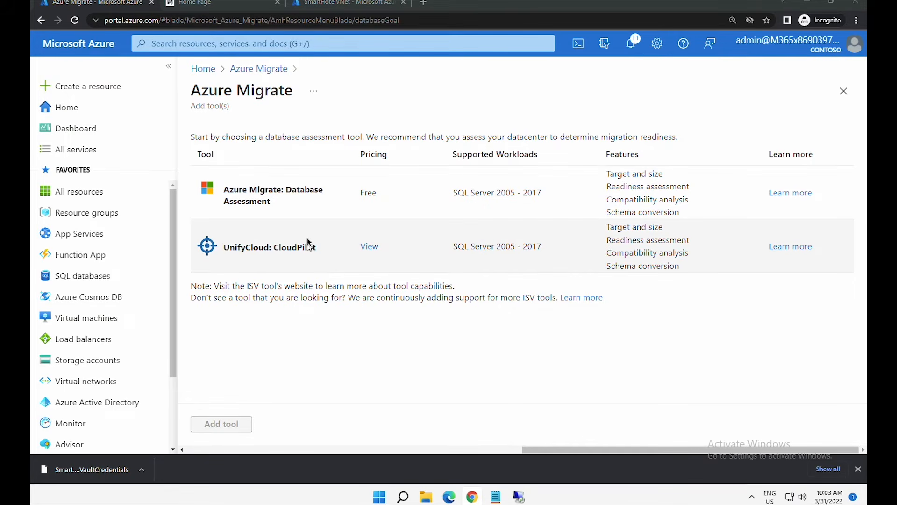
pyautogui.click(302, 210)
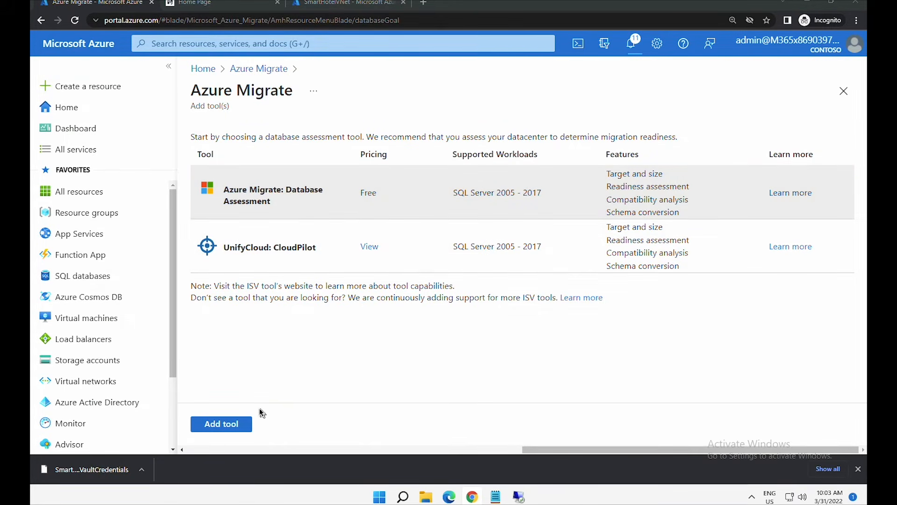
pyautogui.click(246, 423)
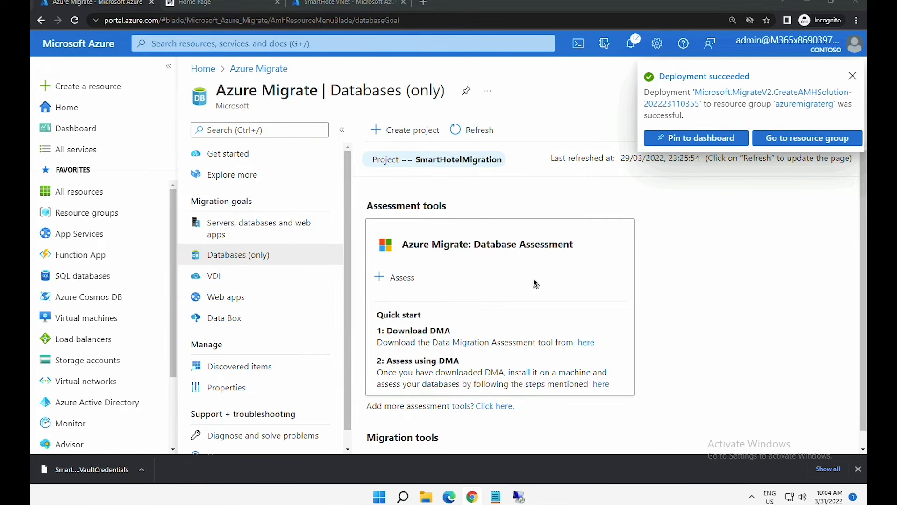
pyautogui.scroll(-1, 534, 280)
pyautogui.moveTo(397, 191); pyautogui.dragTo(433, 192)
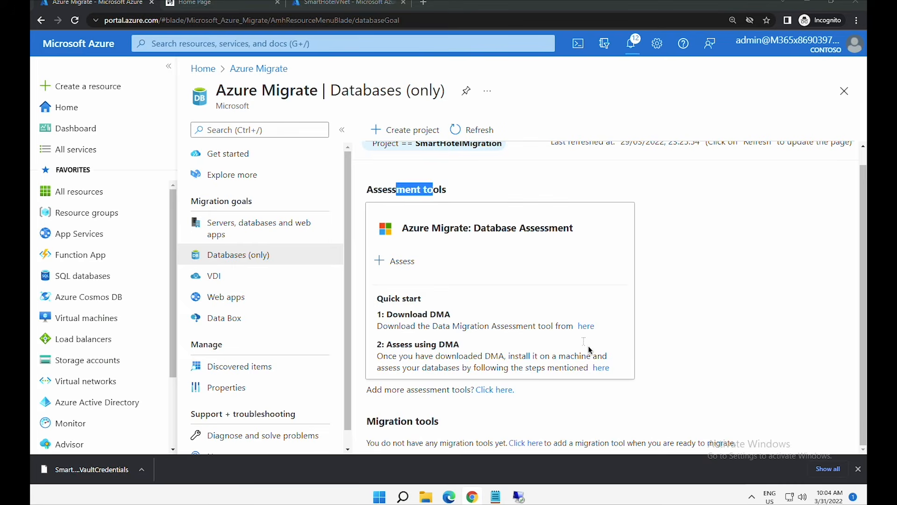
# - Add Azure Migrate: Database Migration under Migration tools and confirm its card appears
pyautogui.moveTo(377, 421); pyautogui.dragTo(478, 424)
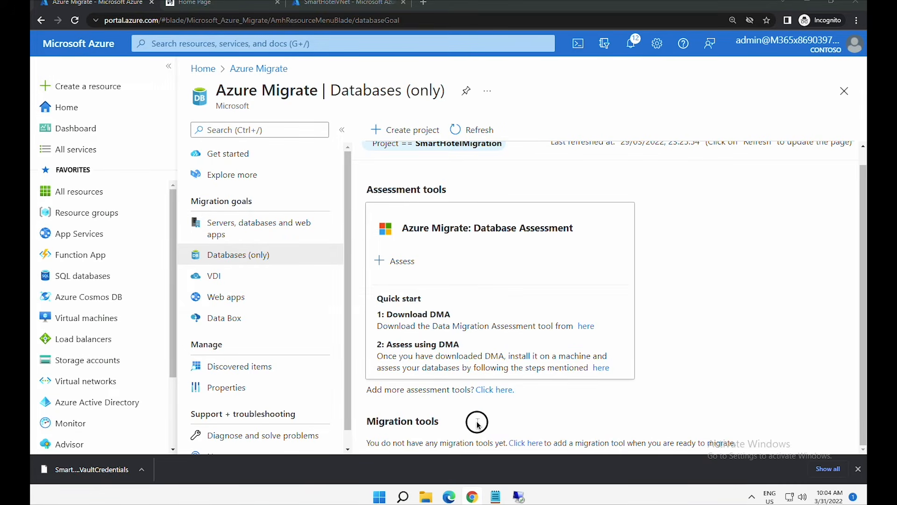
pyautogui.moveTo(415, 443); pyautogui.dragTo(513, 445)
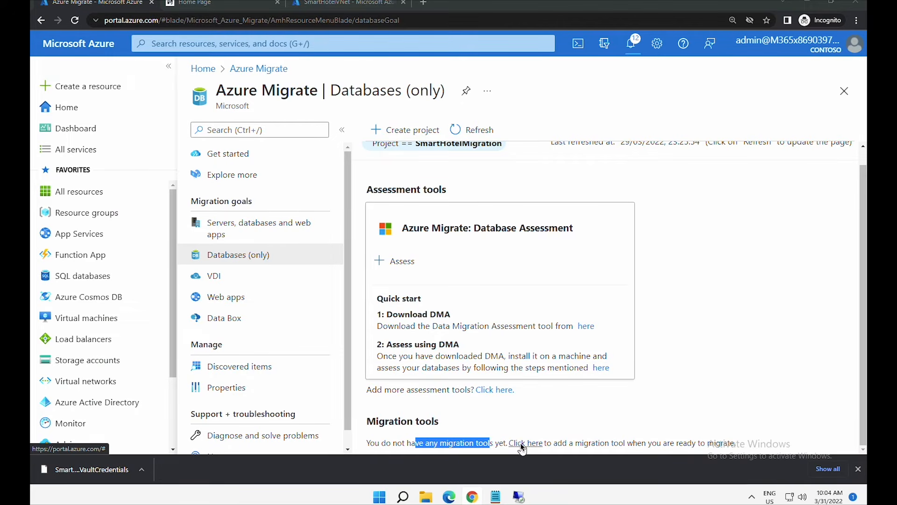
pyautogui.click(522, 447)
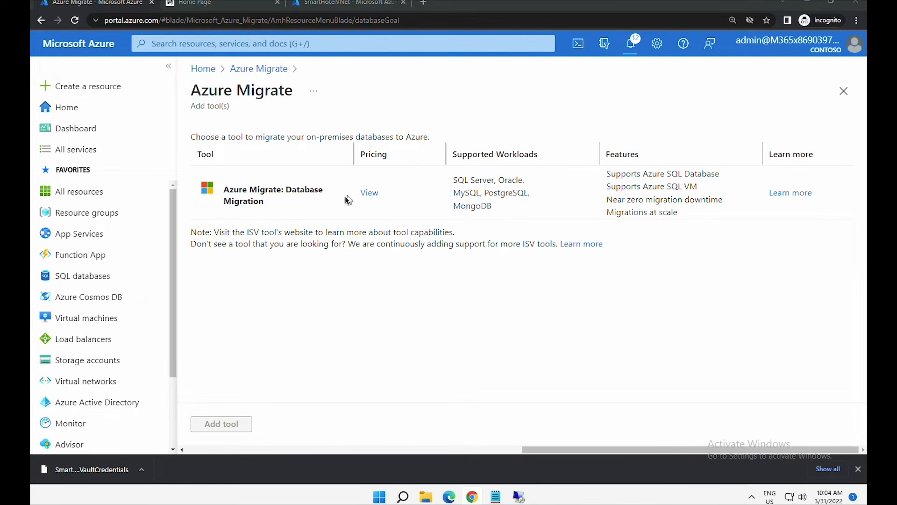
pyautogui.click(287, 197)
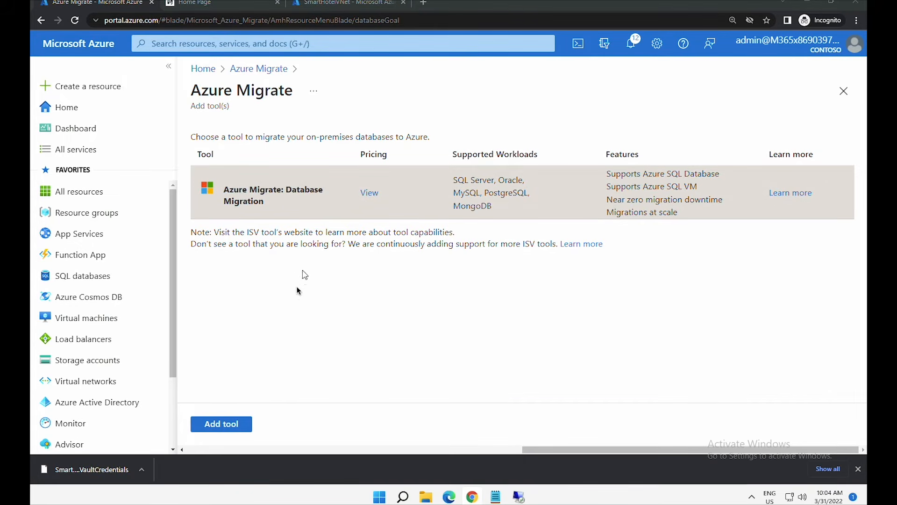
pyautogui.click(240, 423)
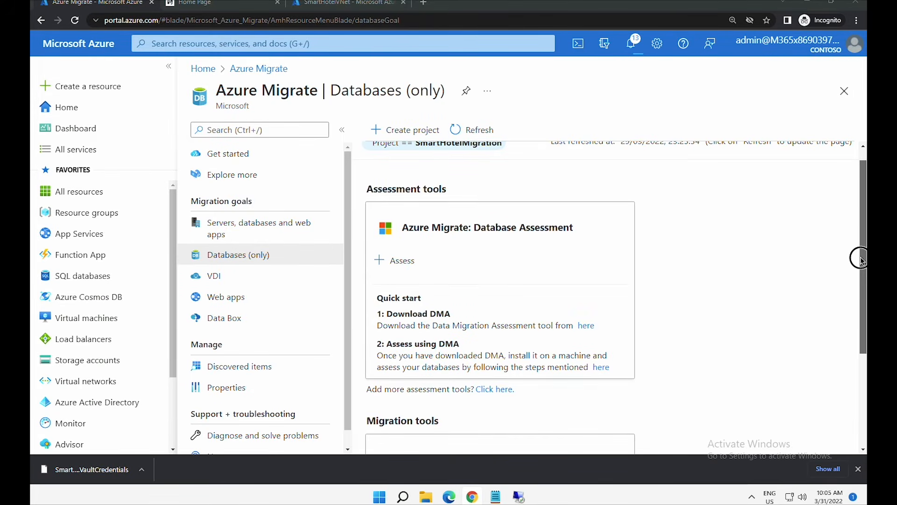
pyautogui.scroll(-3, 865, 366)
pyautogui.moveTo(863, 365); pyautogui.dragTo(864, 347)
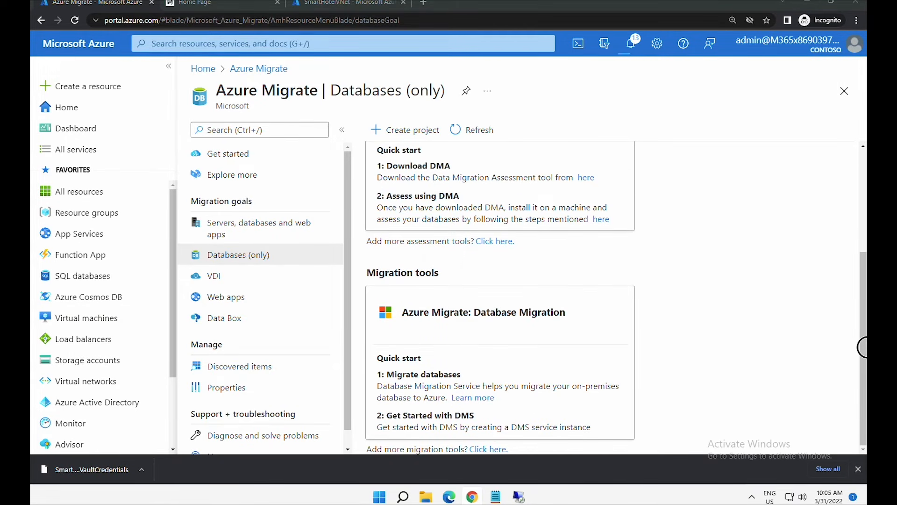
pyautogui.moveTo(867, 346); pyautogui.dragTo(515, 216)
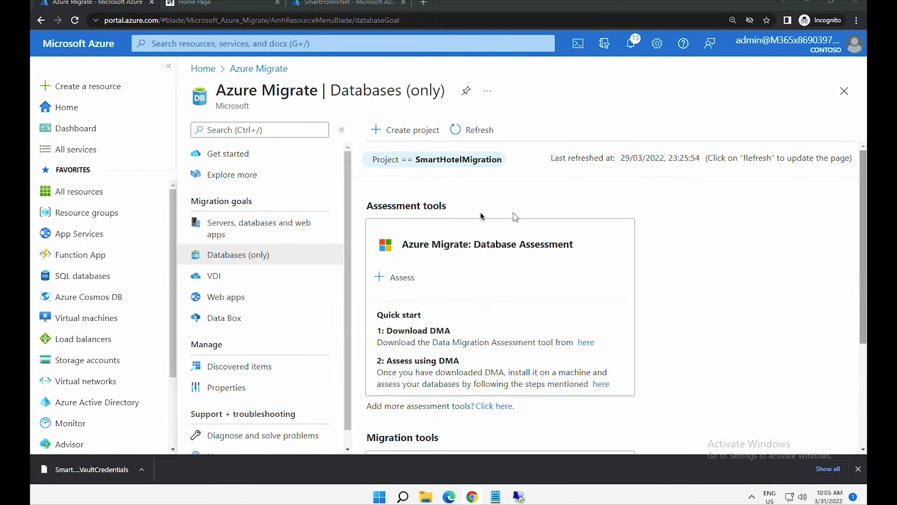
# - Copy the Data Migration Assistant download link from Assess, then switch to the SmartHotelHost session
pyautogui.click(379, 208)
pyautogui.moveTo(379, 211); pyautogui.dragTo(488, 231)
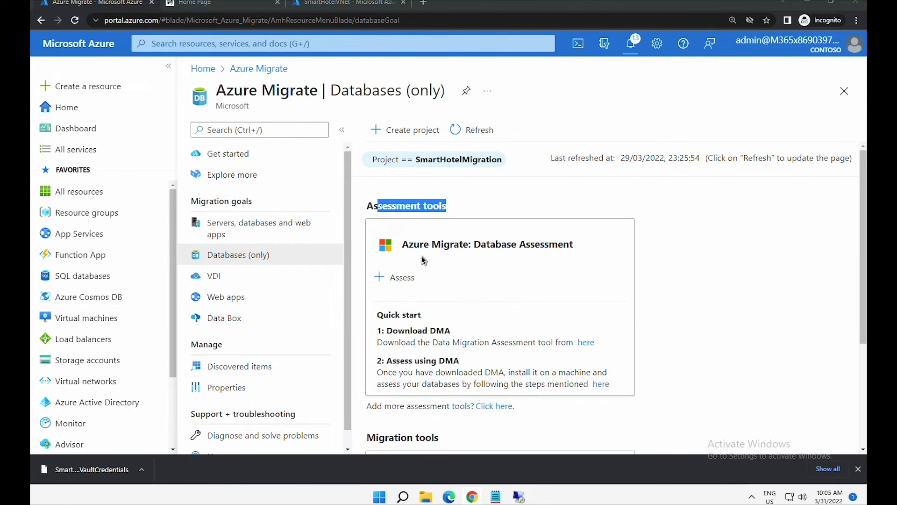
pyautogui.click(399, 278)
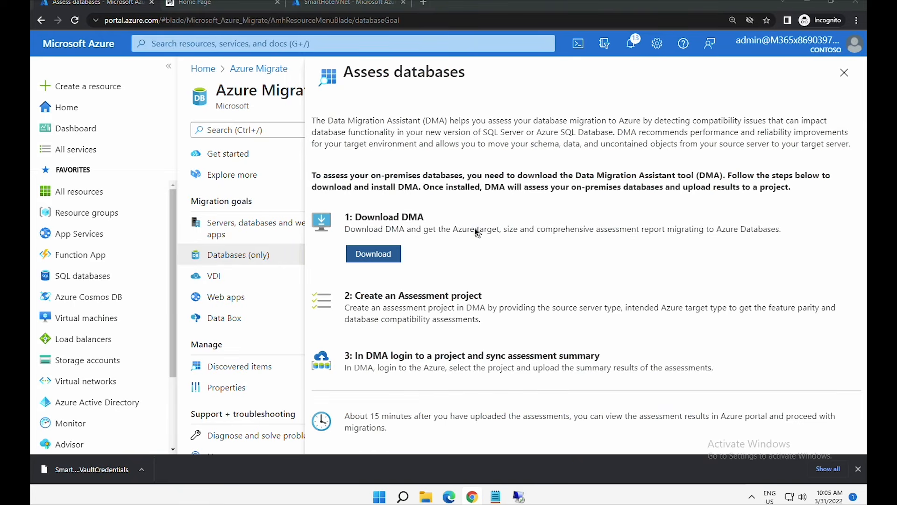
pyautogui.moveTo(356, 216); pyautogui.dragTo(424, 216)
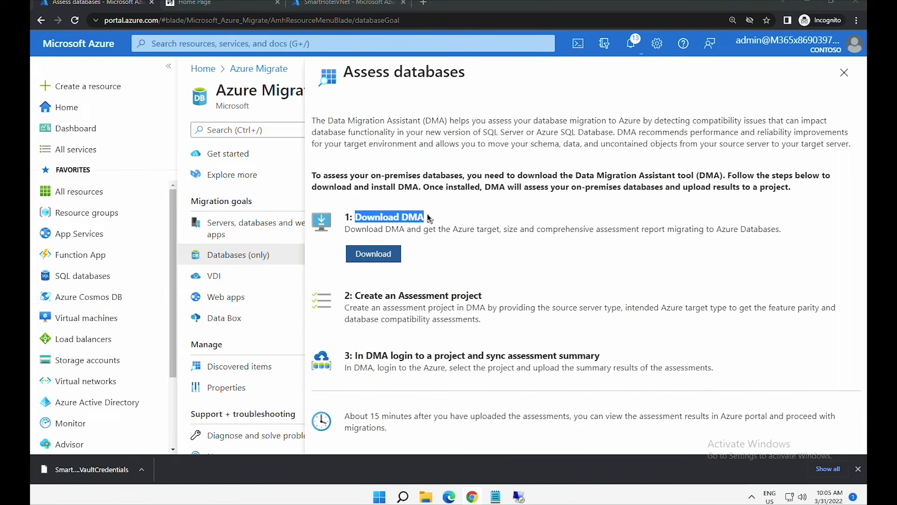
pyautogui.click(386, 260)
pyautogui.rightClick(385, 260)
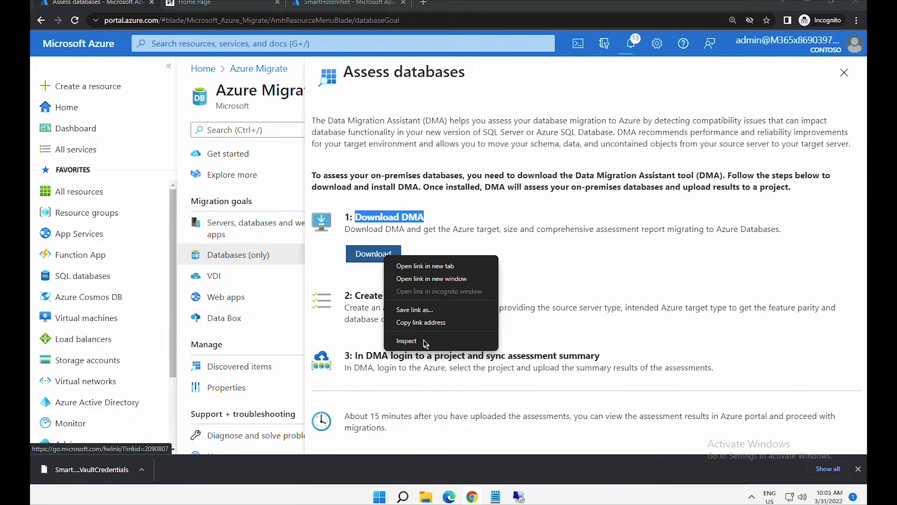
pyautogui.click(430, 323)
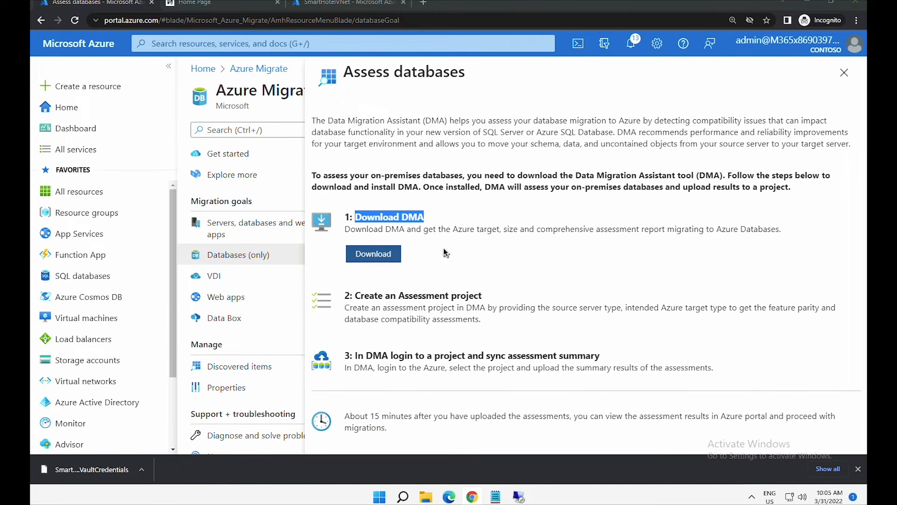
pyautogui.click(519, 496)
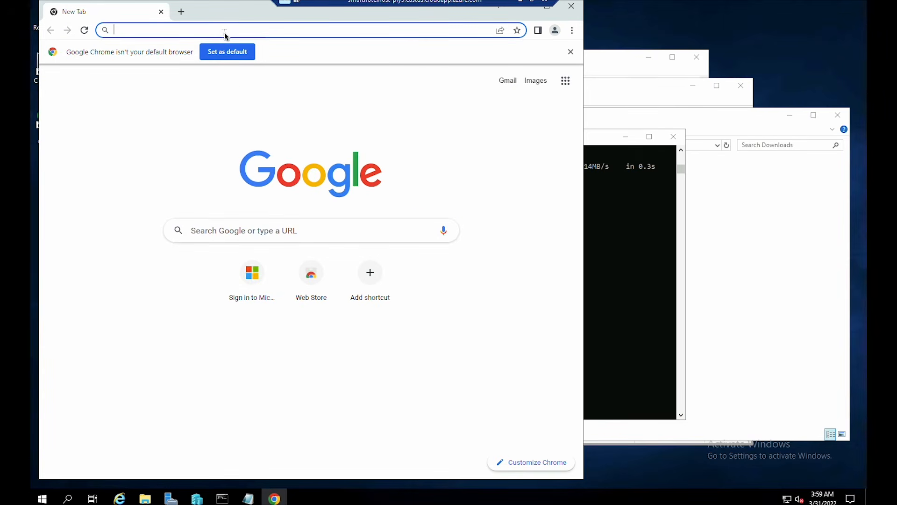
# - Paste the DMA link in Chrome, download DataMigrationAssistant.msi v5.6, and run it
pyautogui.rightClick(225, 34)
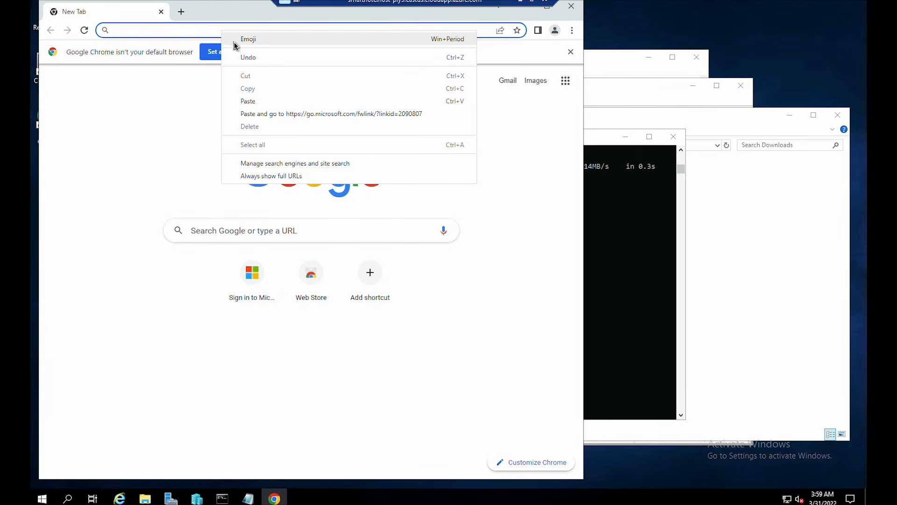
pyautogui.click(266, 115)
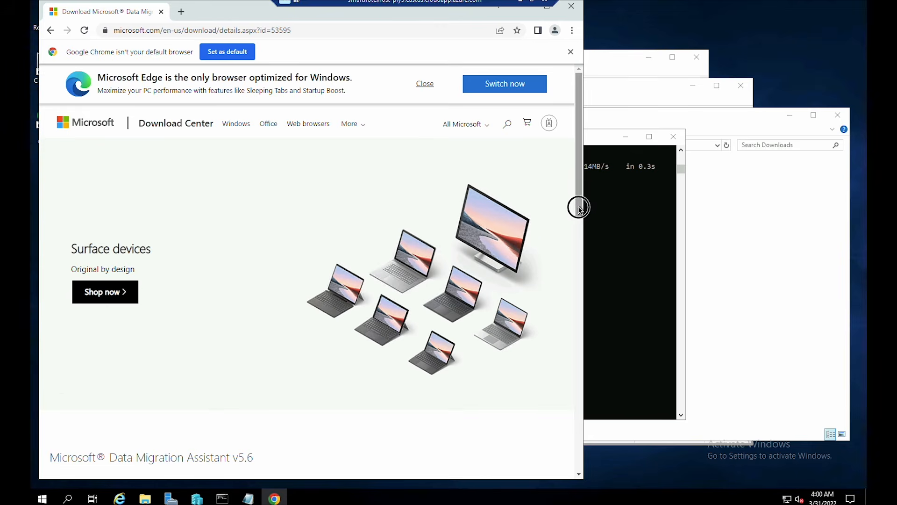
pyautogui.moveTo(579, 206); pyautogui.dragTo(579, 311)
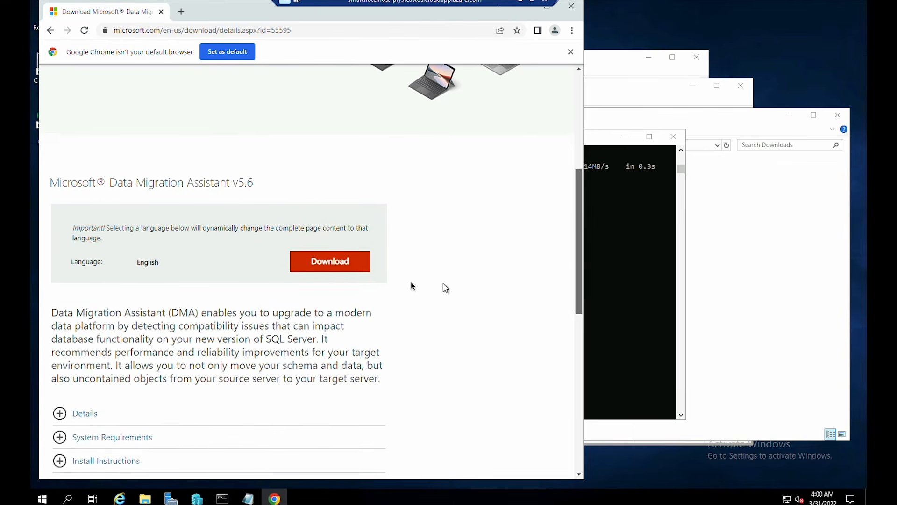
pyautogui.click(354, 261)
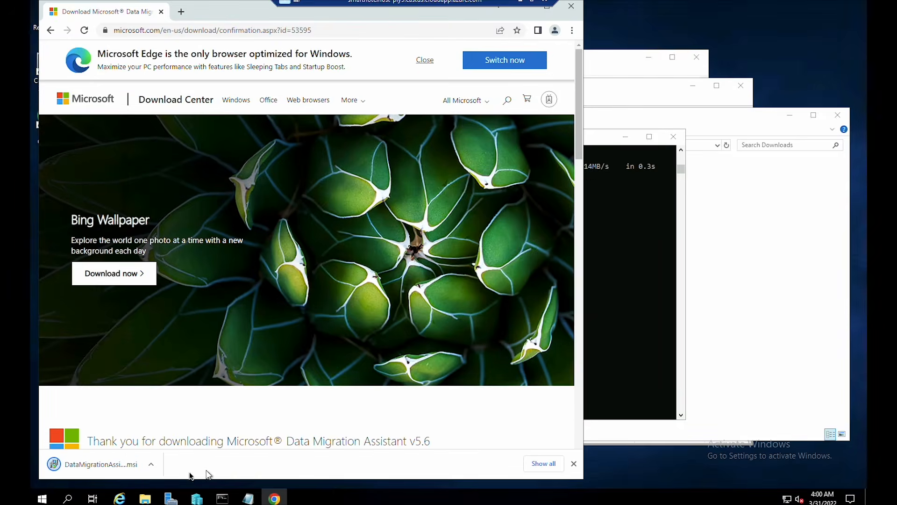
pyautogui.click(105, 463)
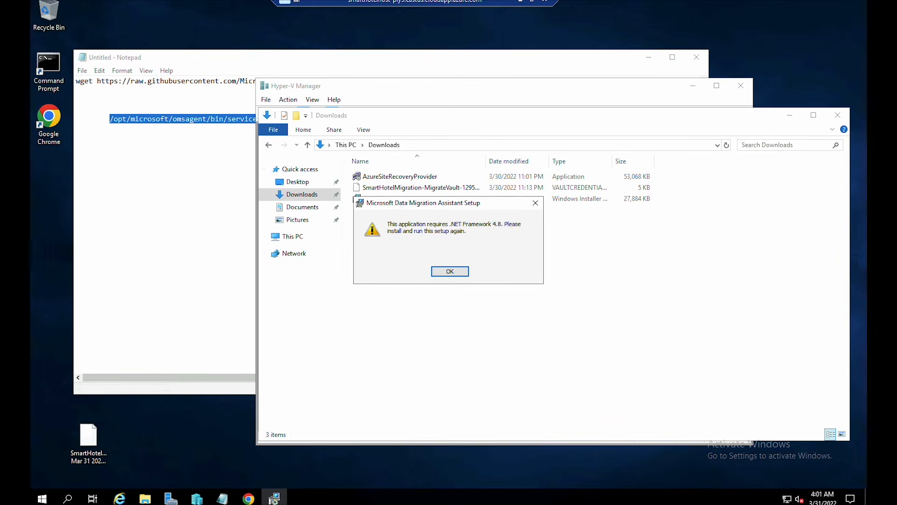
# - Download and install the .NET Framework 4.8 runtime via ndp48-web.exe
pyautogui.click(274, 498)
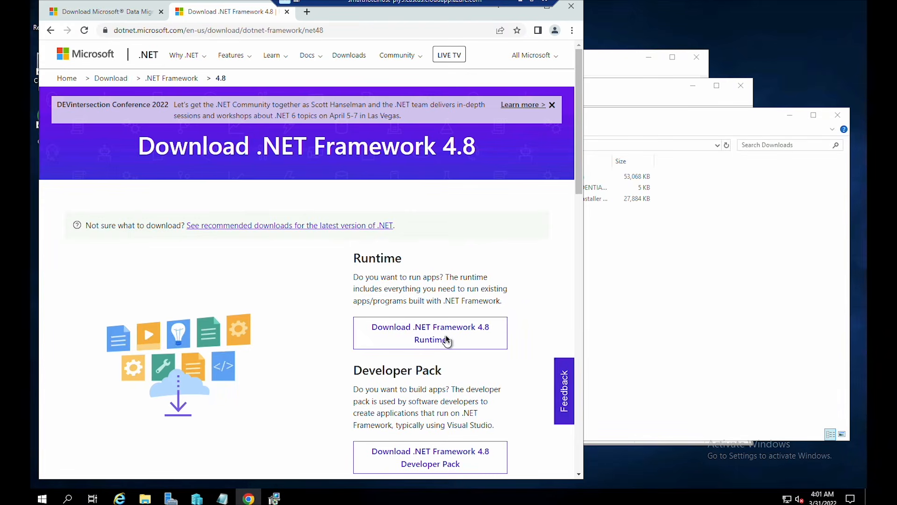
pyautogui.click(444, 333)
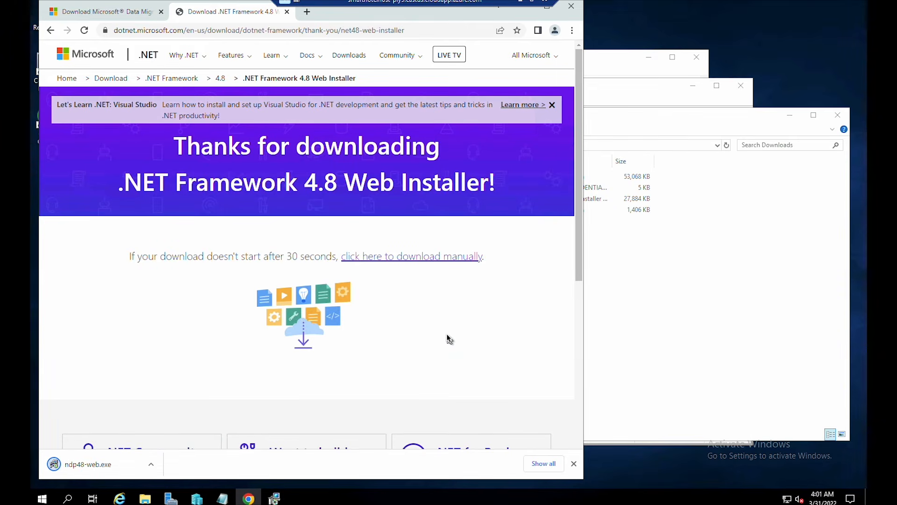
pyautogui.click(122, 466)
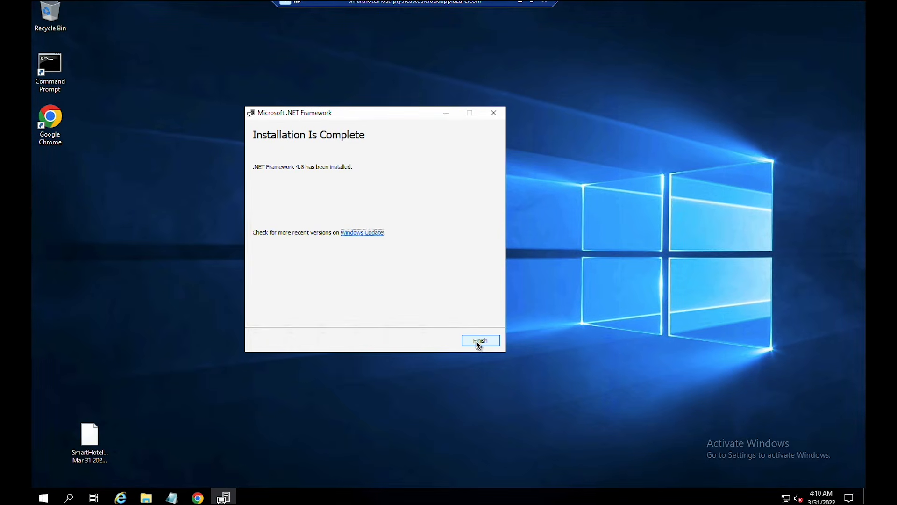
pyautogui.click(480, 340)
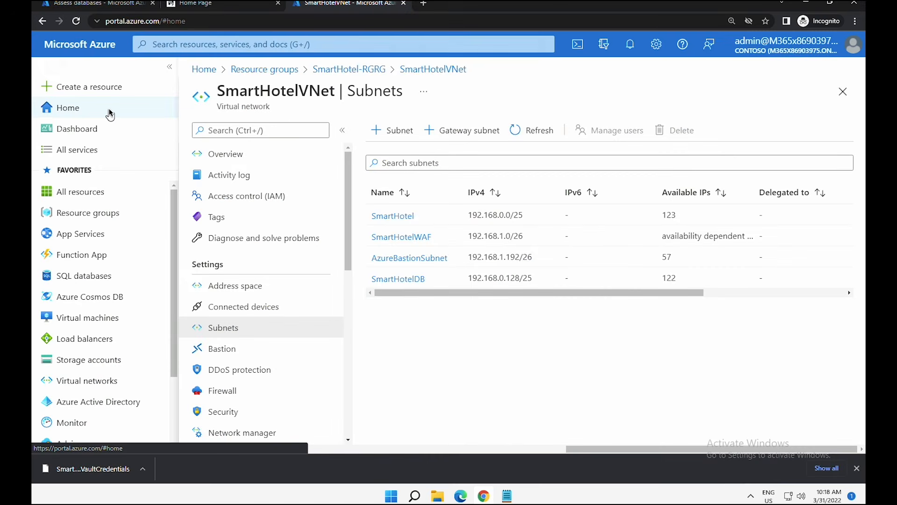
# - Open the SmartHotelHost virtual machine in resource group SmartHotel-RGHostRG
pyautogui.click(110, 112)
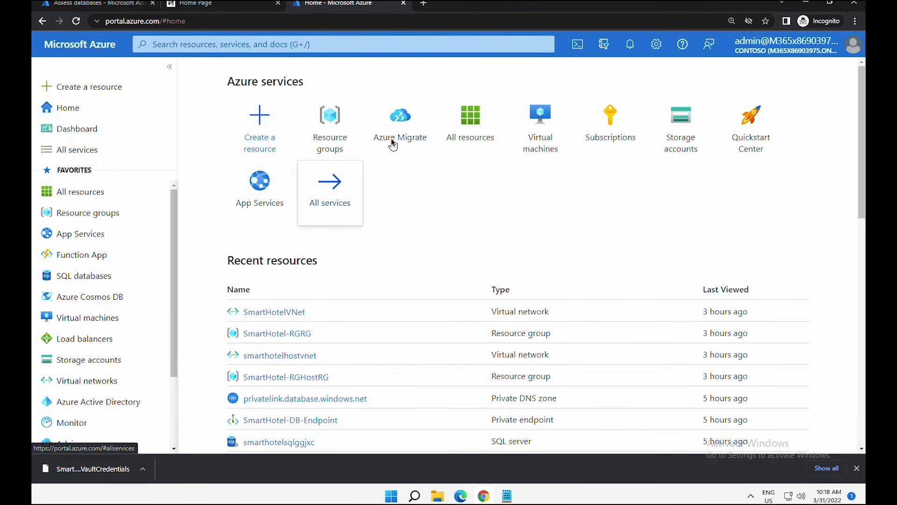
pyautogui.click(102, 212)
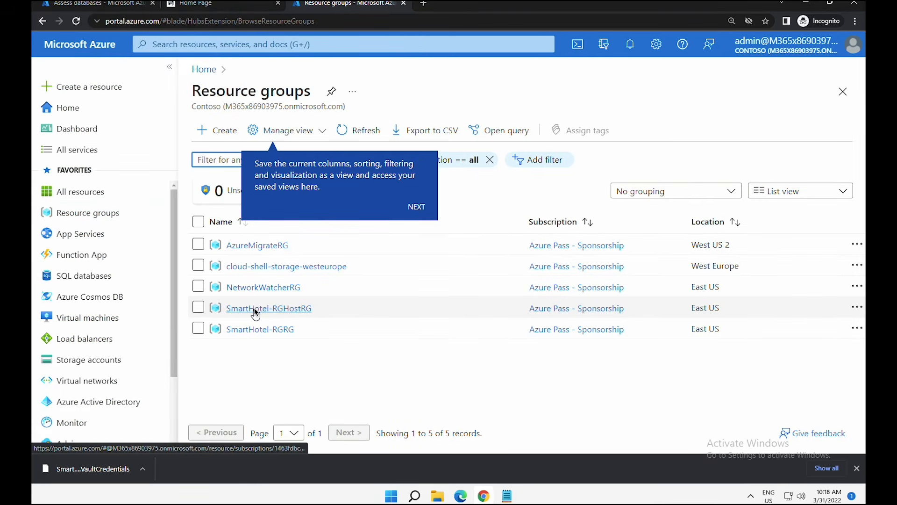
pyautogui.click(255, 308)
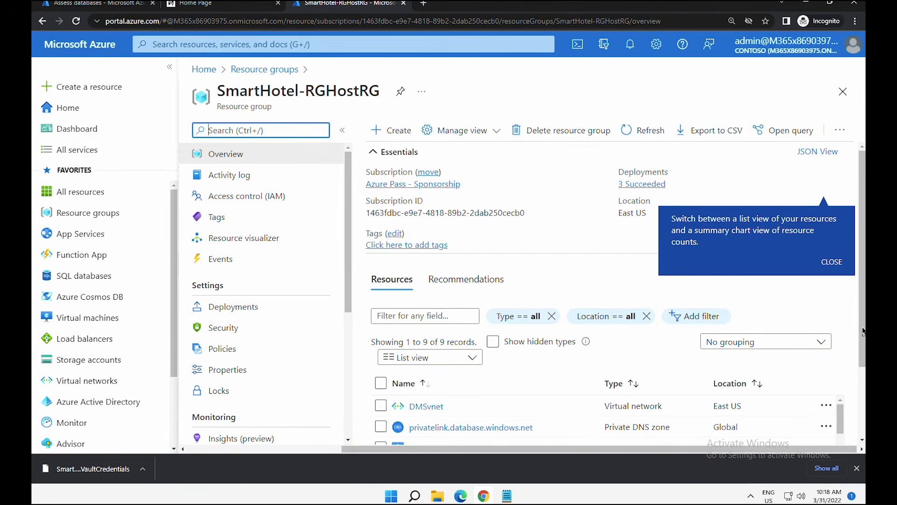
pyautogui.moveTo(841, 340); pyautogui.dragTo(843, 372)
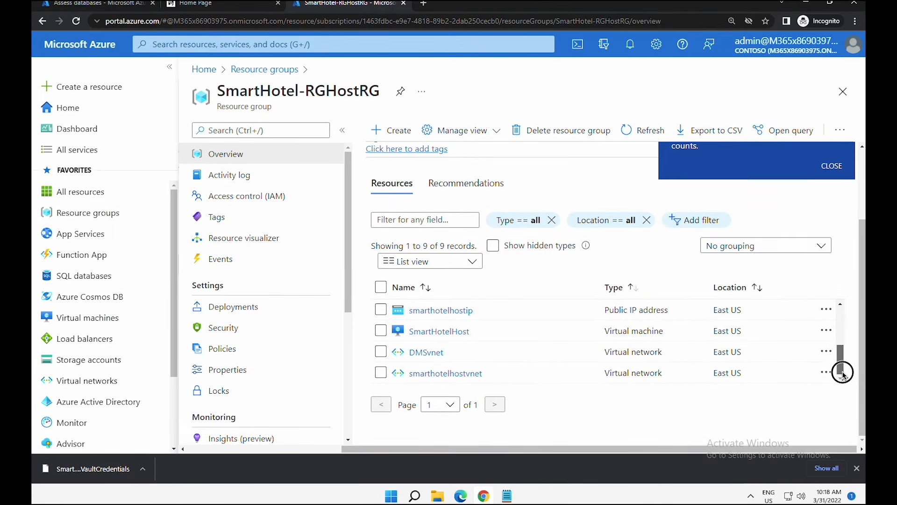
pyautogui.click(438, 331)
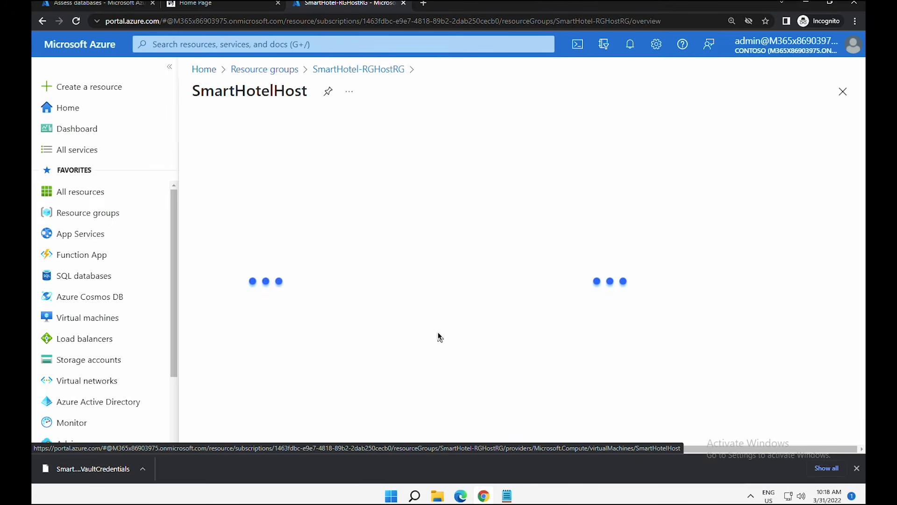
# - Download SmartHotelHost's RDP file using its DNS name and open it to connect
pyautogui.click(421, 132)
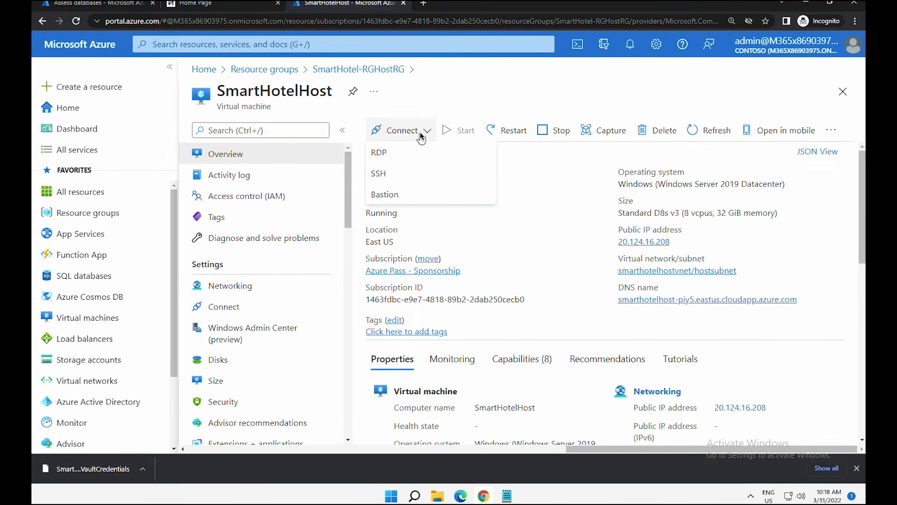
pyautogui.click(402, 154)
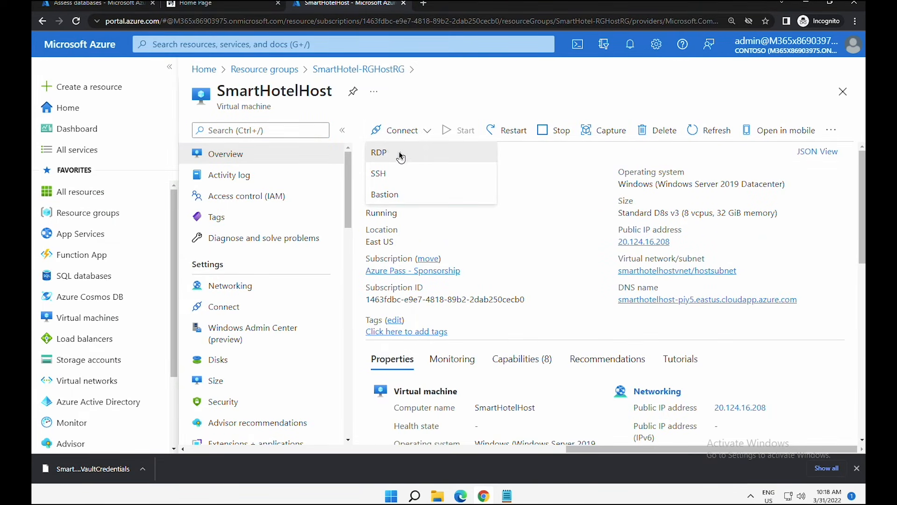
pyautogui.click(422, 270)
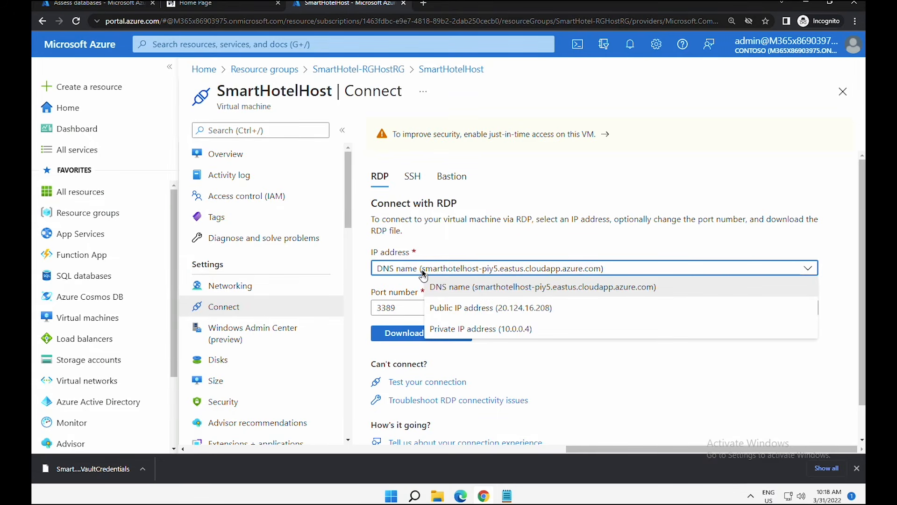
pyautogui.click(422, 270)
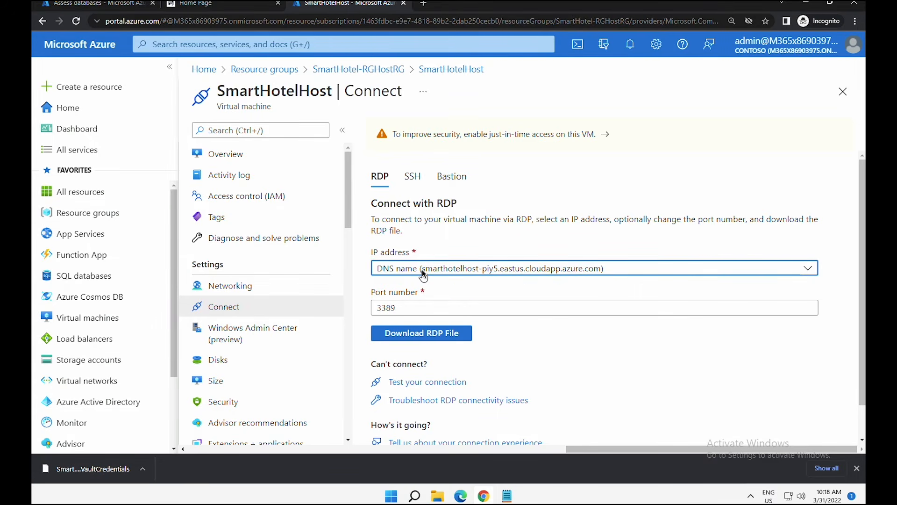
pyautogui.click(405, 340)
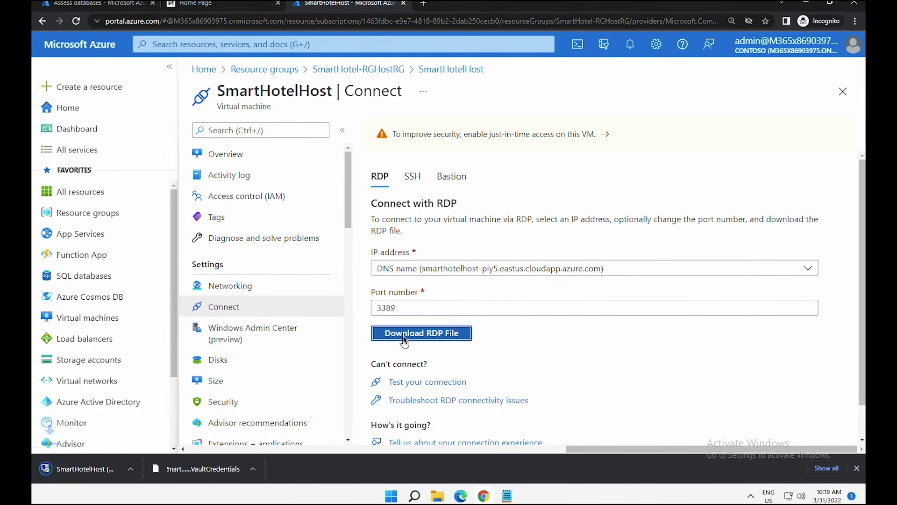
pyautogui.click(113, 469)
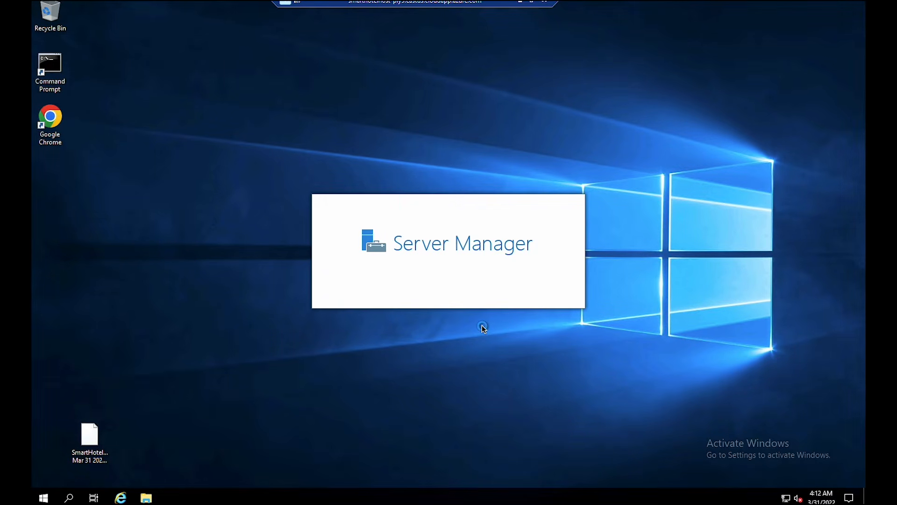
# - Run the DataMigrationAssistant installer from Downloads through to Finish, then close Server Manager
pyautogui.click(147, 498)
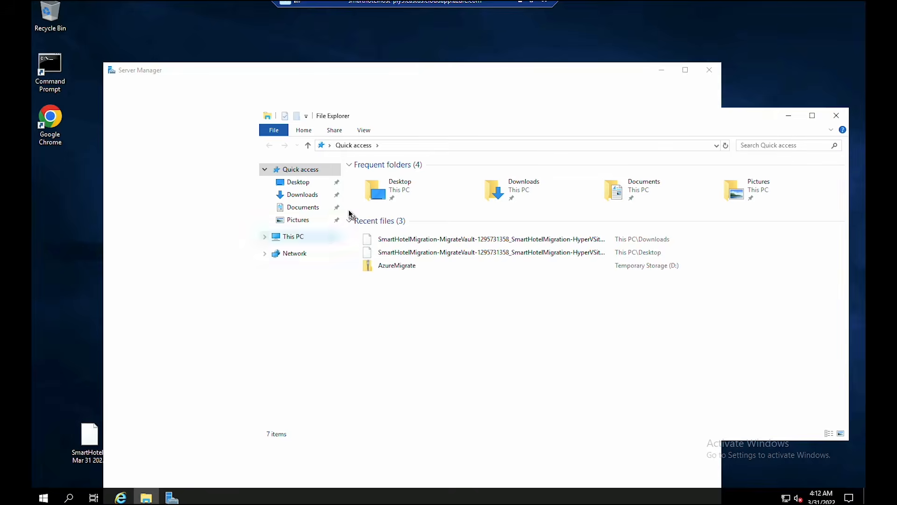
pyautogui.click(302, 195)
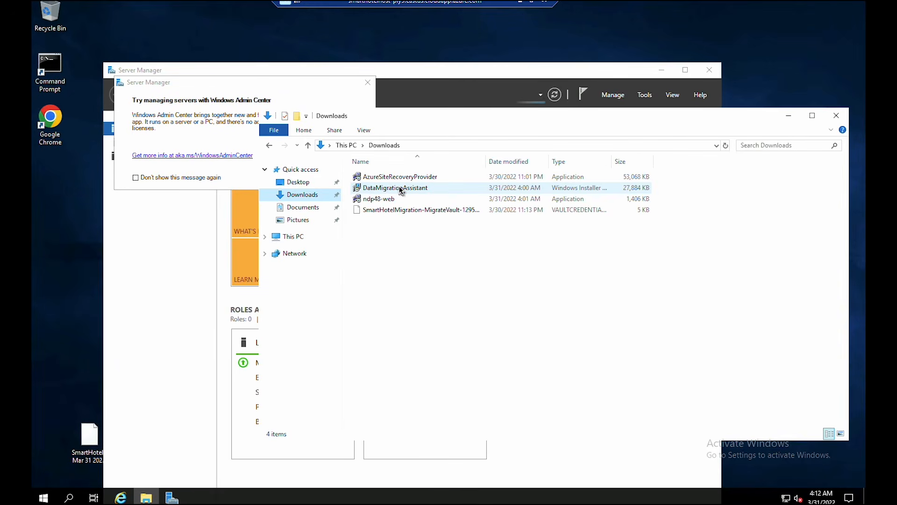
pyautogui.click(401, 189)
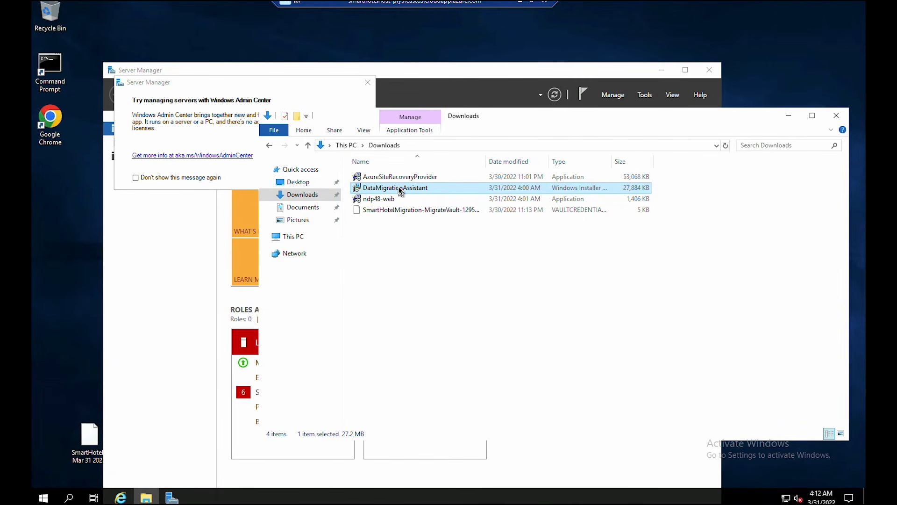
pyautogui.doubleClick(401, 189)
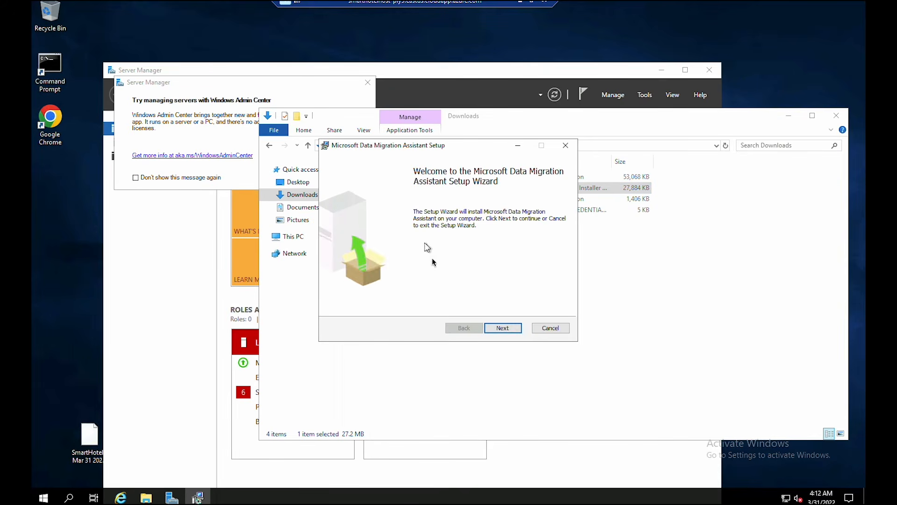
pyautogui.click(504, 328)
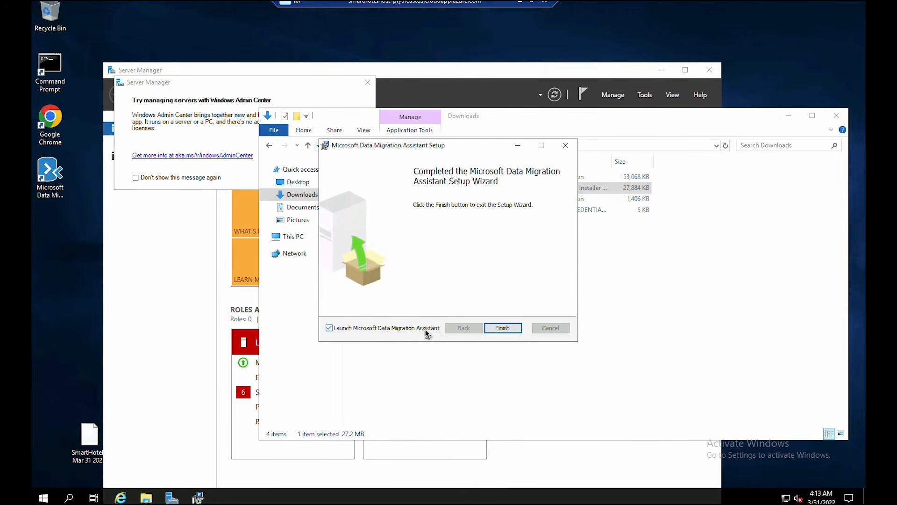
pyautogui.click(508, 325)
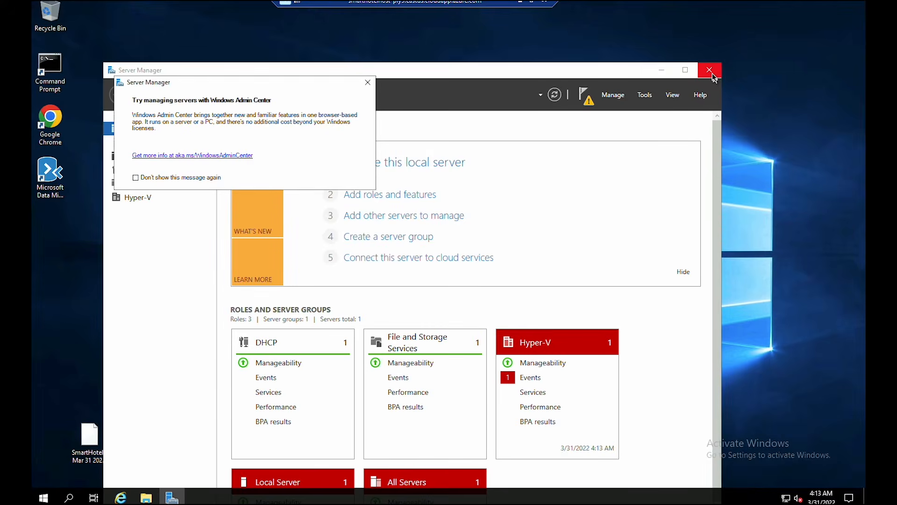
pyautogui.click(712, 74)
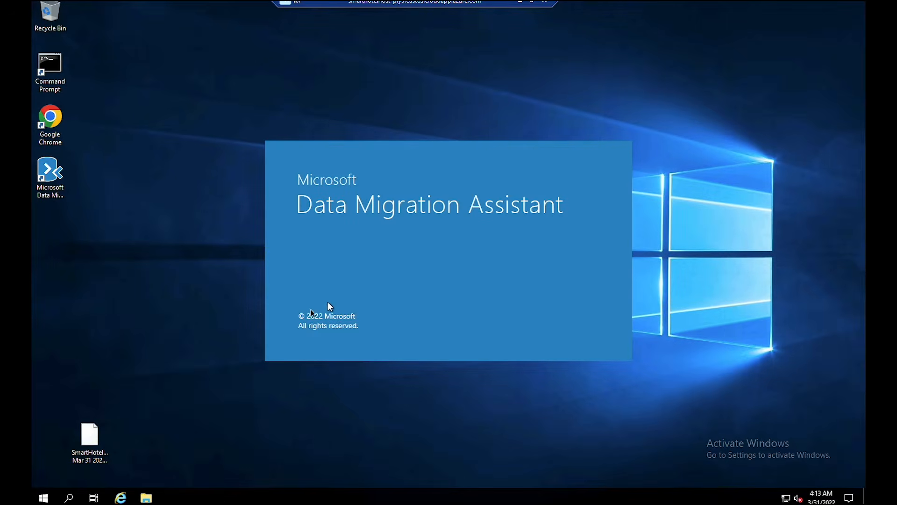
# - Connect to the smarthotelSQL1 virtual machine from the server management console, then minimize its window
pyautogui.click(88, 444)
pyautogui.click(44, 497)
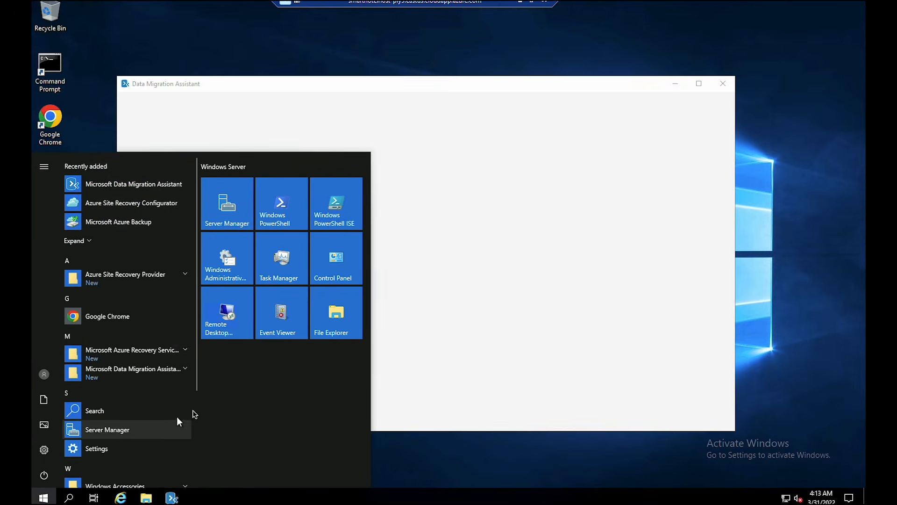
pyautogui.click(174, 429)
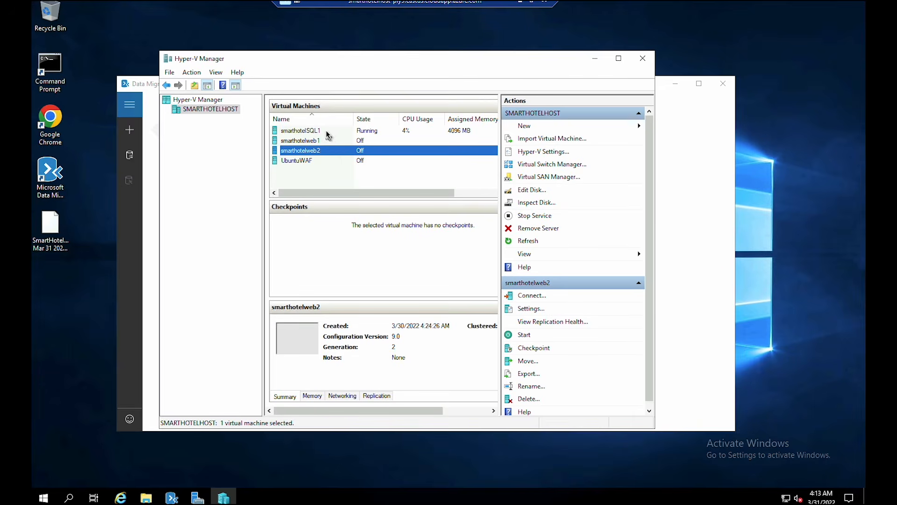
pyautogui.click(327, 132)
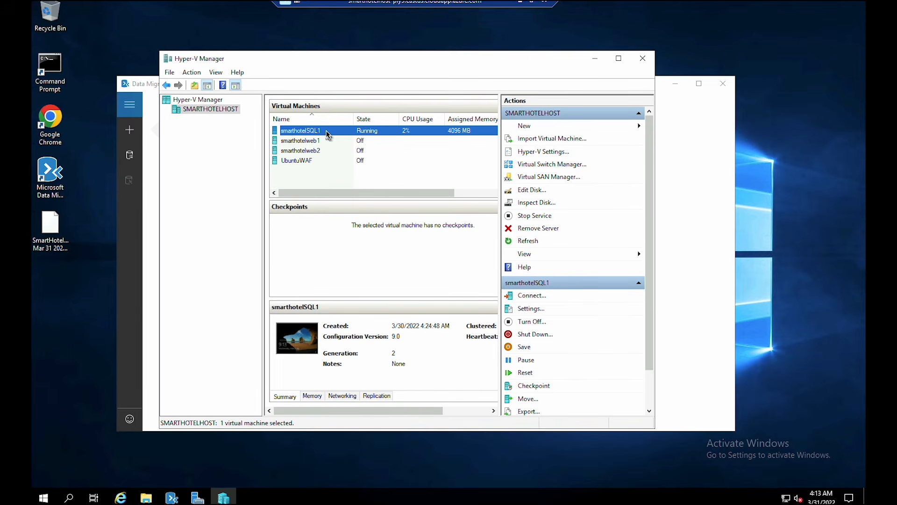
pyautogui.doubleClick(326, 131)
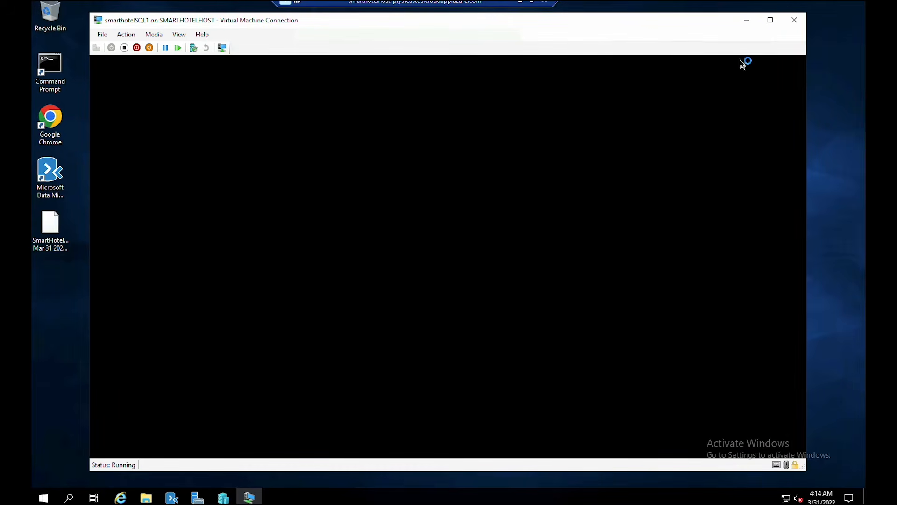
pyautogui.click(752, 20)
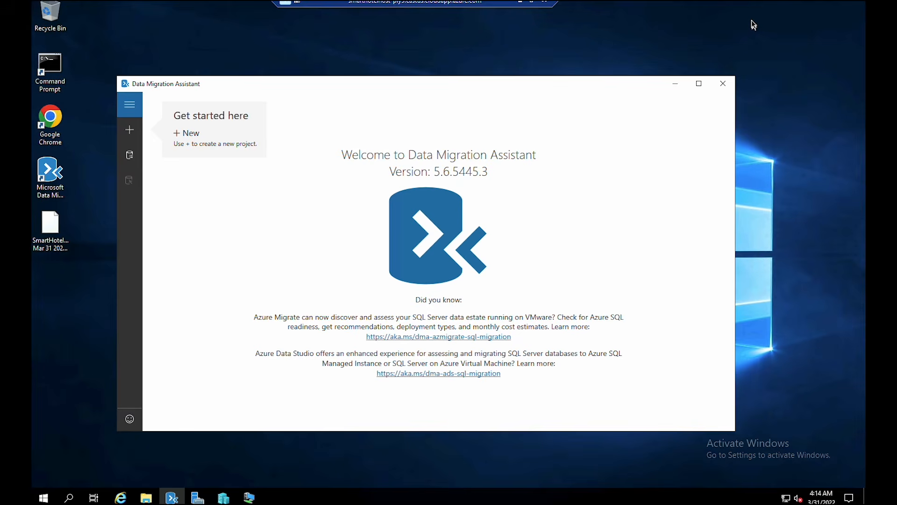
# - Open Dma.exe.config from C:\Program Files\Microsoft Data Migration Assistant in Notepad
pyautogui.click(146, 498)
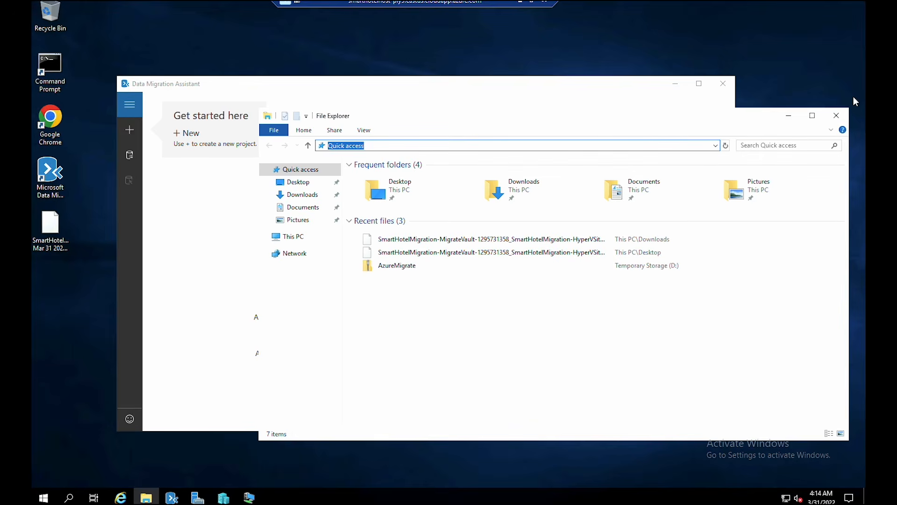
pyautogui.write('C:\\Program F')
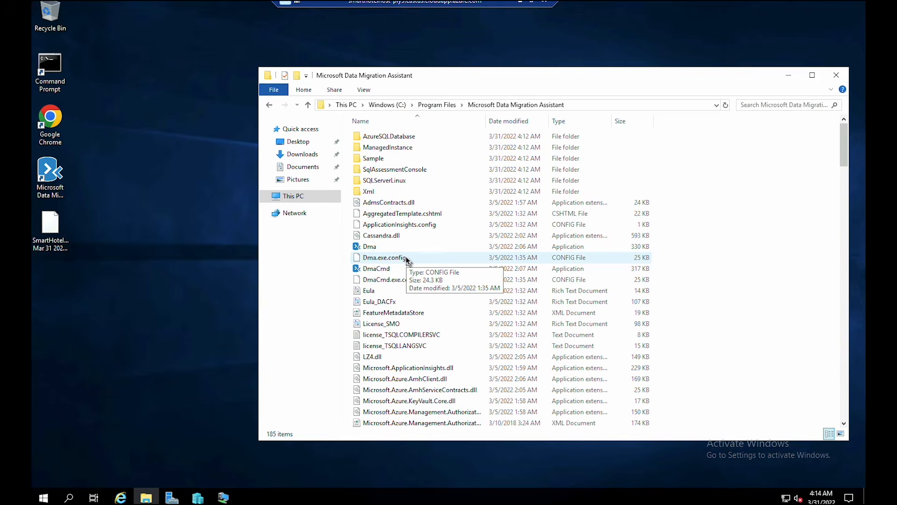
pyautogui.rightClick(407, 258)
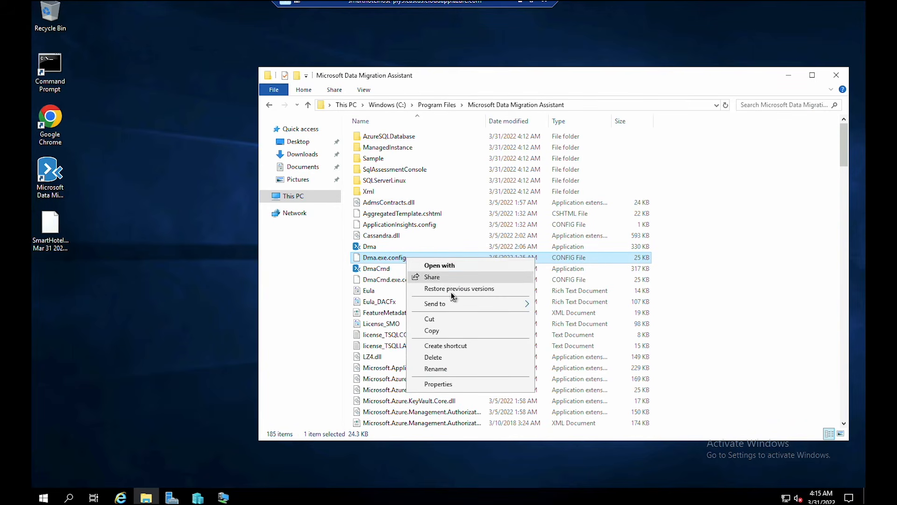
pyautogui.click(446, 265)
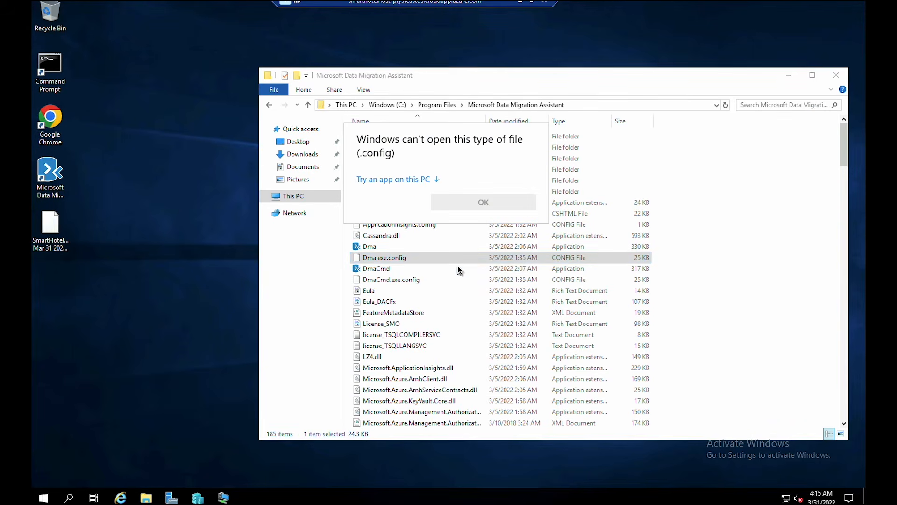
pyautogui.click(475, 206)
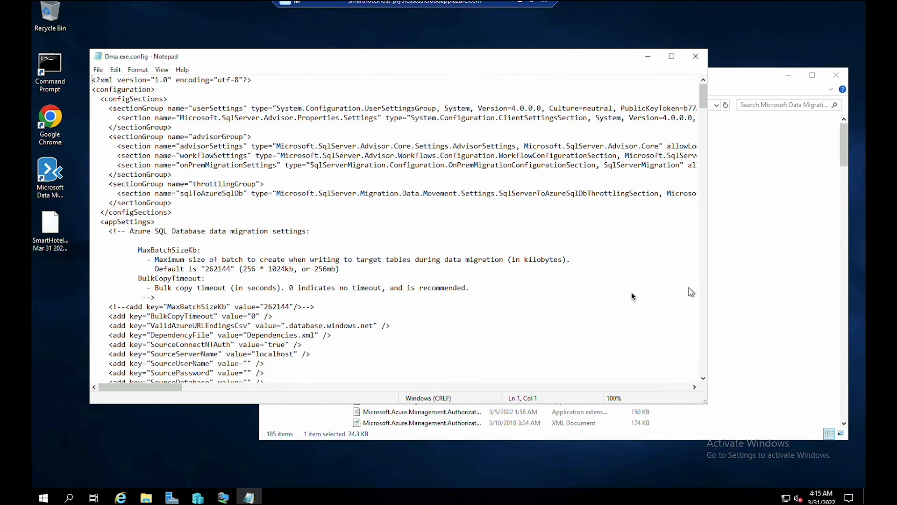
# - Search the config for 'azuremigrate' to locate the EnableAssessmentUploadToAzureMigrate setting
pyautogui.click(308, 246)
pyautogui.click(261, 185)
pyautogui.hotkey('ctrl', 'f')
pyautogui.write('azuremigrate')
pyautogui.press('Return')
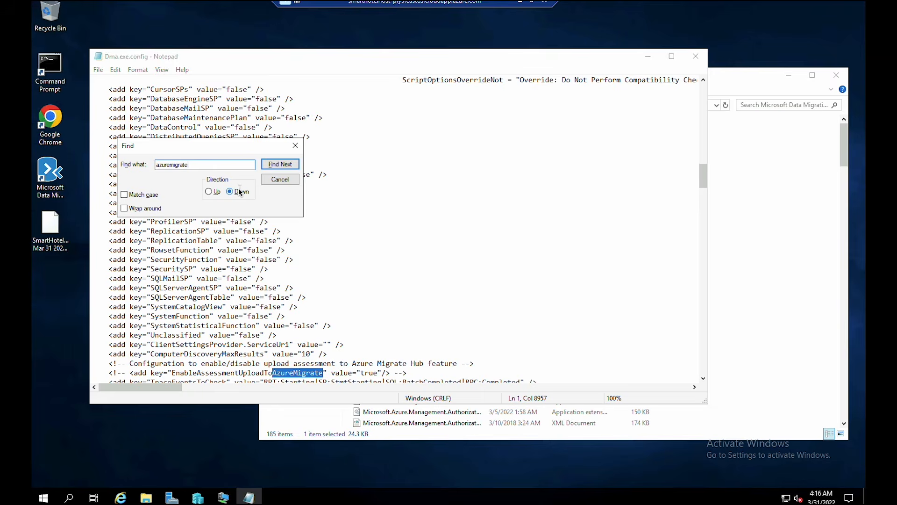
pyautogui.scroll(-2, 282, 217)
# - Delete the <!-- and --> markers around that setting, then save and close the file
pyautogui.moveTo(129, 316); pyautogui.dragTo(109, 315)
pyautogui.press('Delete')
pyautogui.moveTo(395, 317); pyautogui.dragTo(372, 320)
pyautogui.press('Delete')
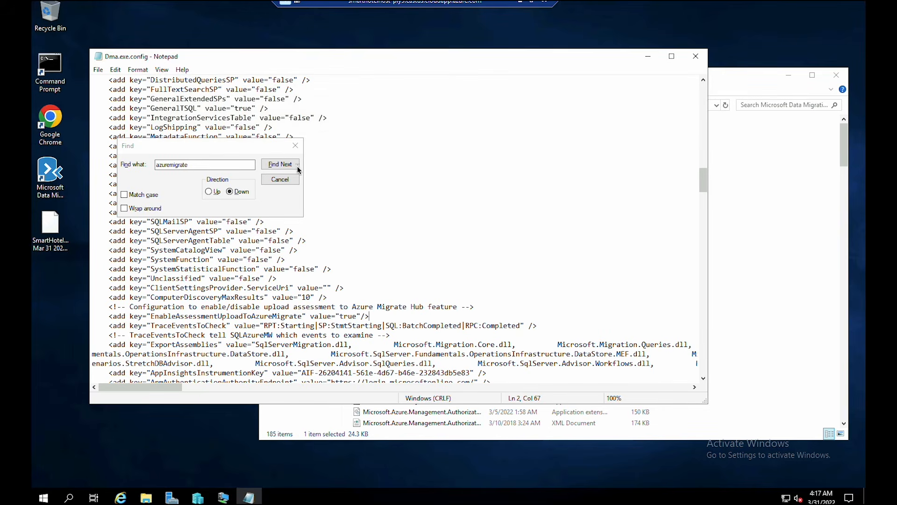
pyautogui.click(296, 145)
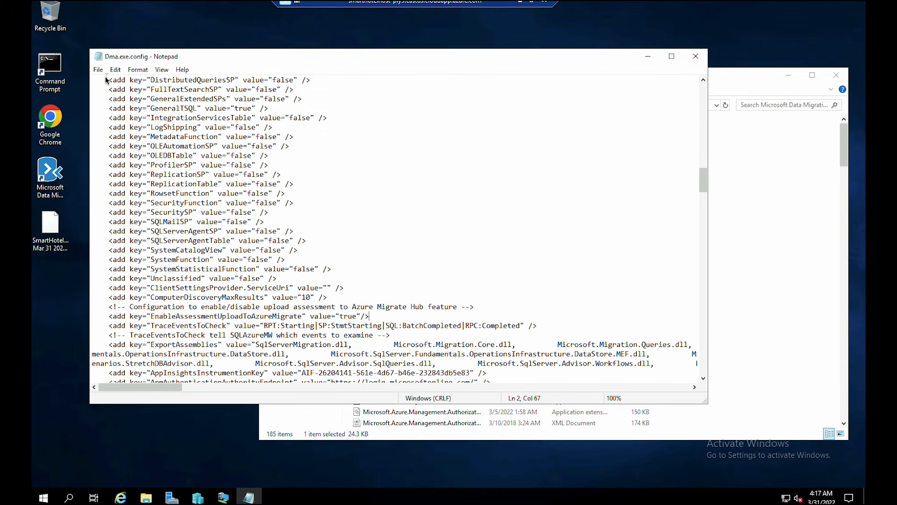
pyautogui.click(696, 60)
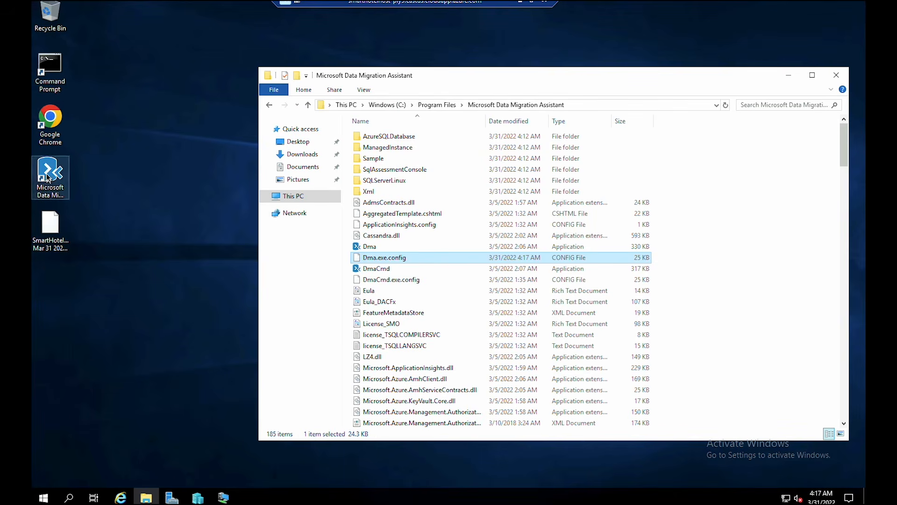
pyautogui.click(48, 178)
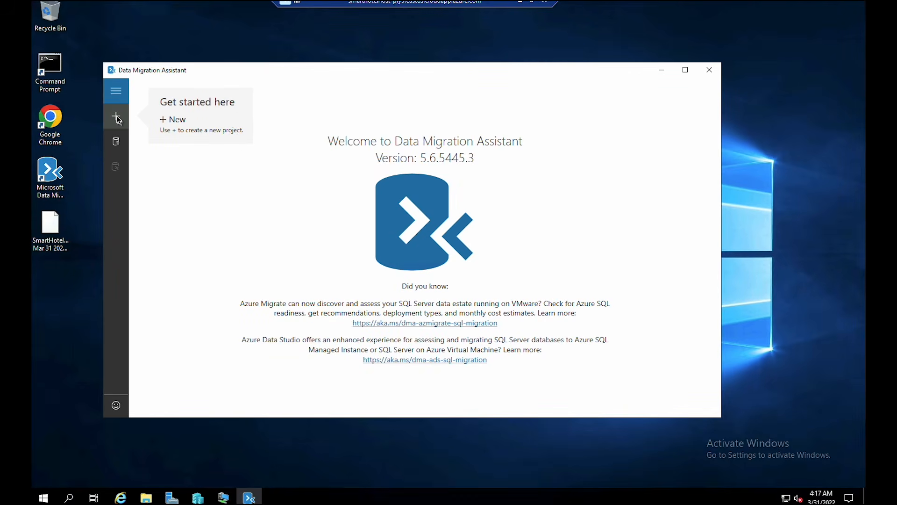
# - Create assessment project SmartHotelAssessment: Database Engine, SQL Server source, Azure SQL Database target
pyautogui.click(117, 117)
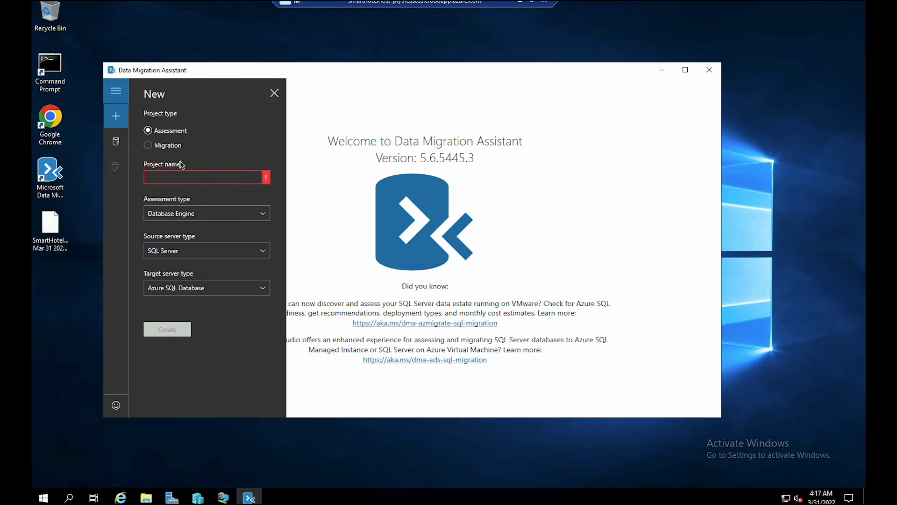
pyautogui.click(189, 179)
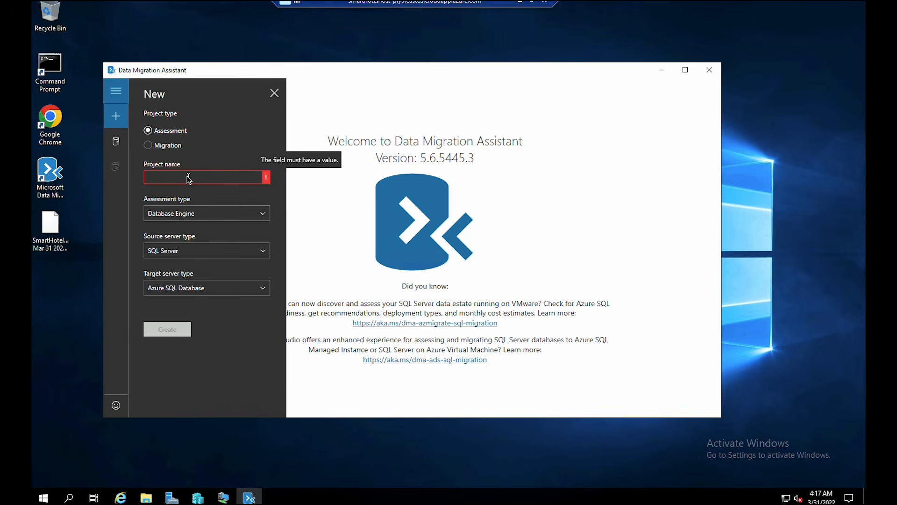
pyautogui.write('SmartHotelAssessment')
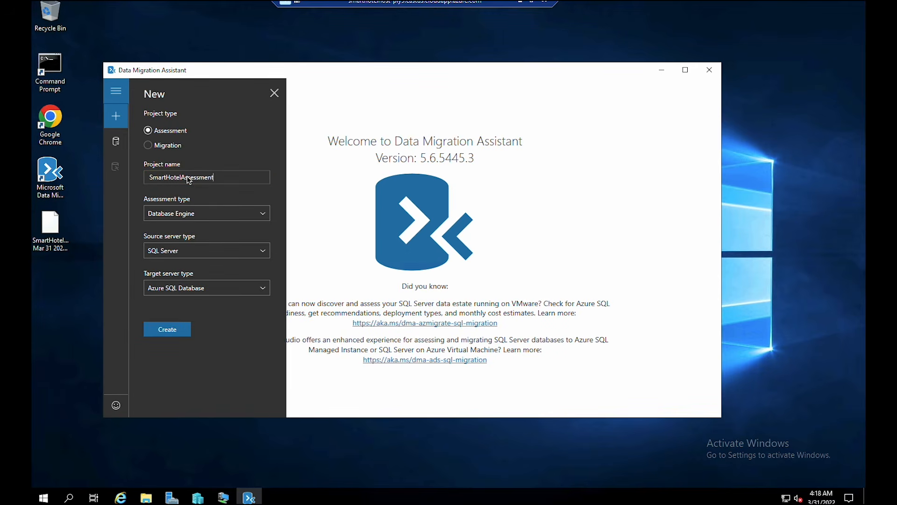
pyautogui.click(196, 214)
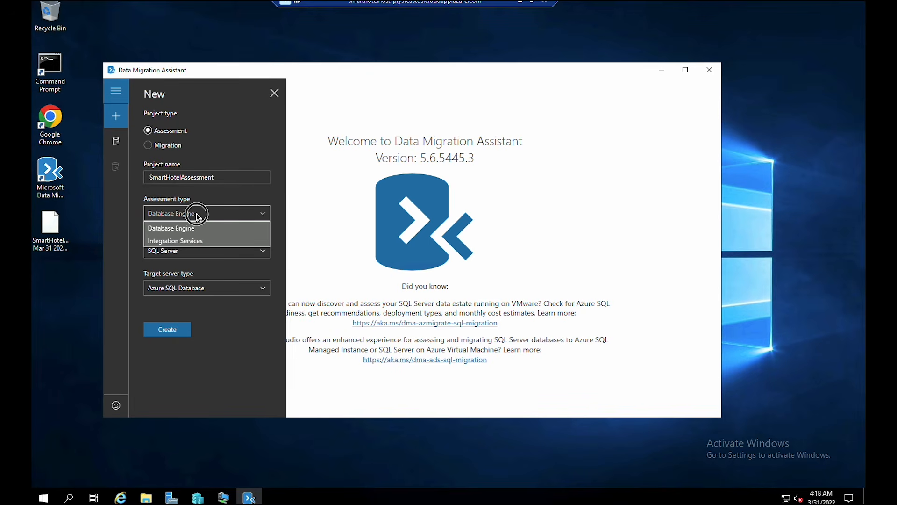
pyautogui.click(197, 215)
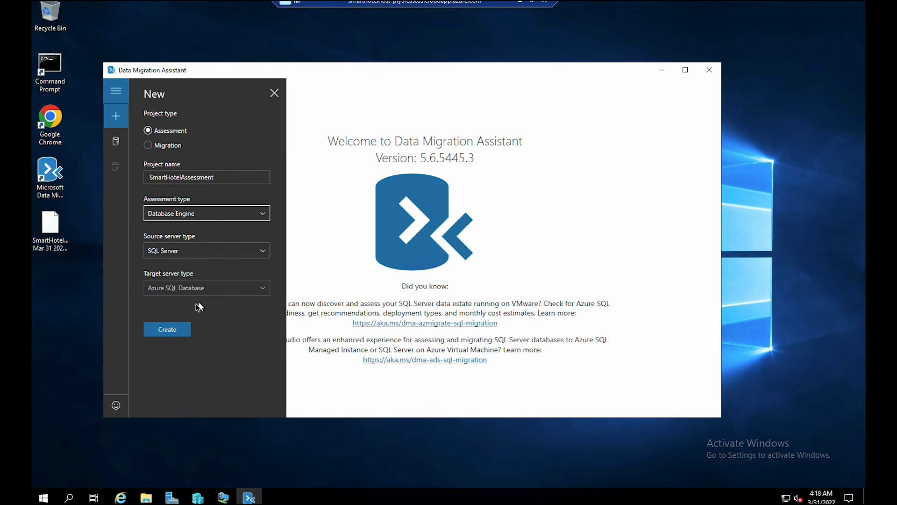
pyautogui.click(182, 333)
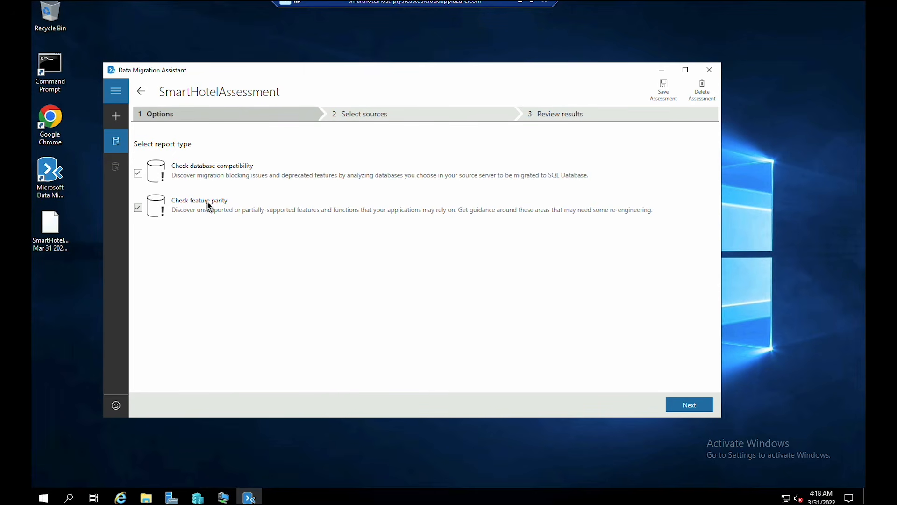
# - Move to source selection and copy the SQL VM's IPv4 address 192.168.0.6 from ipconfig
pyautogui.click(701, 405)
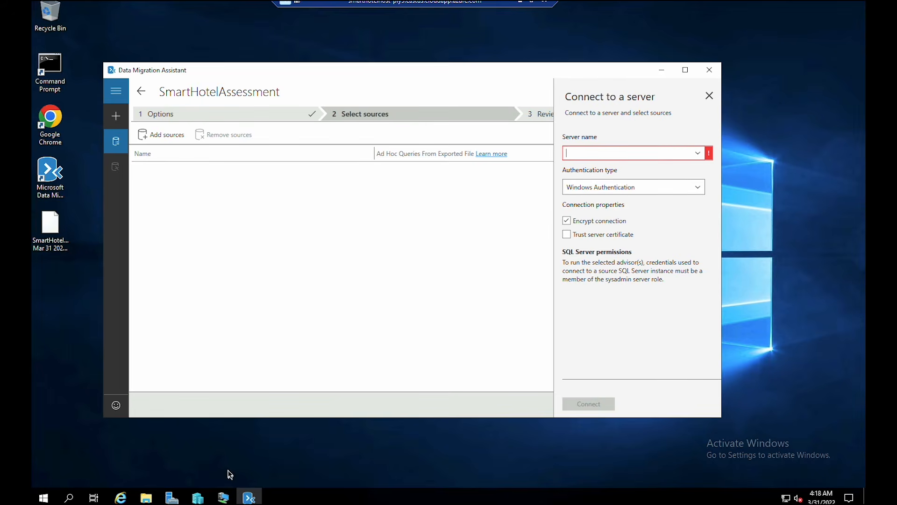
pyautogui.moveTo(224, 497)
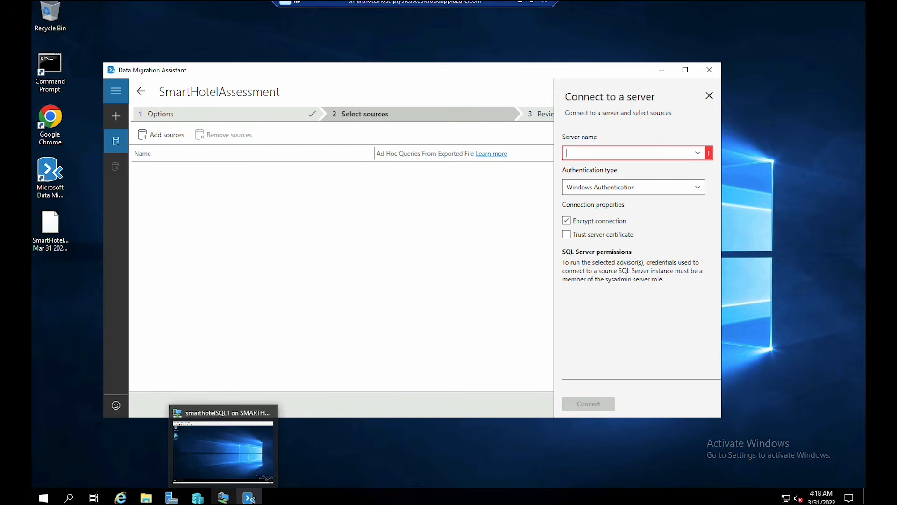
pyautogui.click(234, 465)
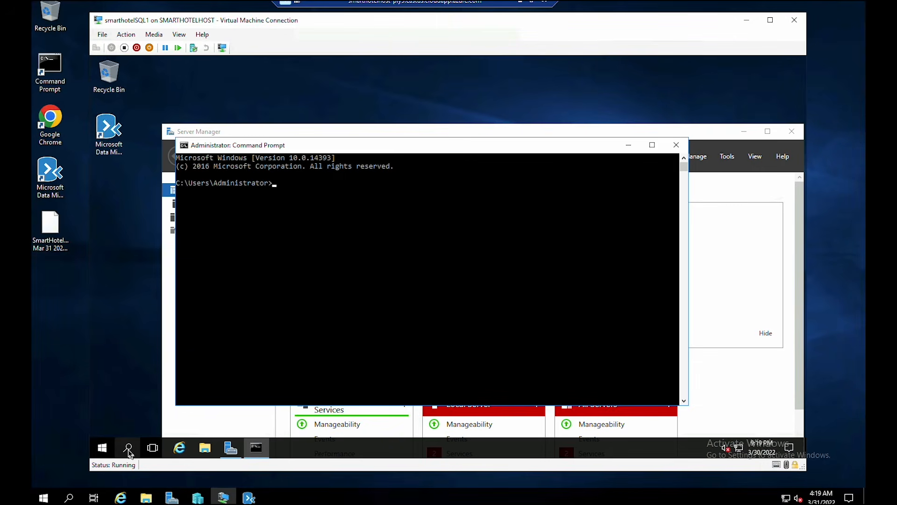
pyautogui.write('ipconfig')
pyautogui.press('Return')
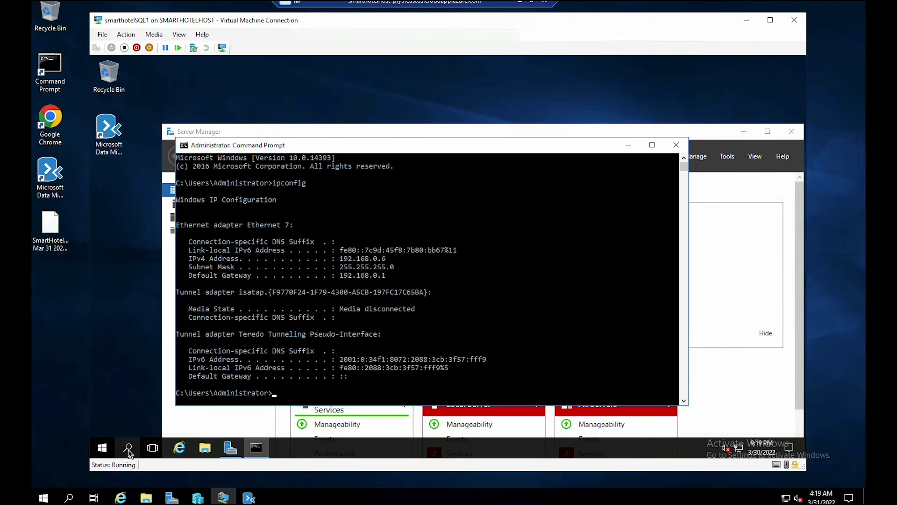
pyautogui.click(344, 264)
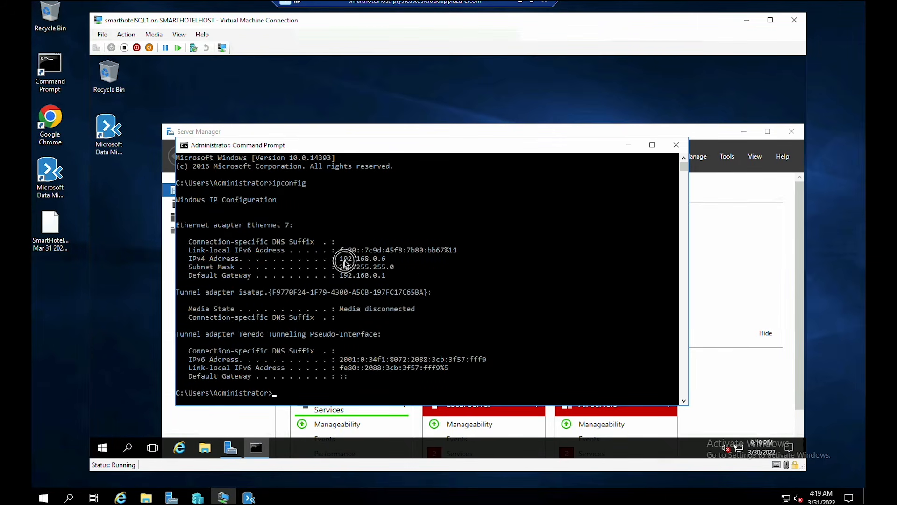
pyautogui.moveTo(344, 264); pyautogui.dragTo(386, 259)
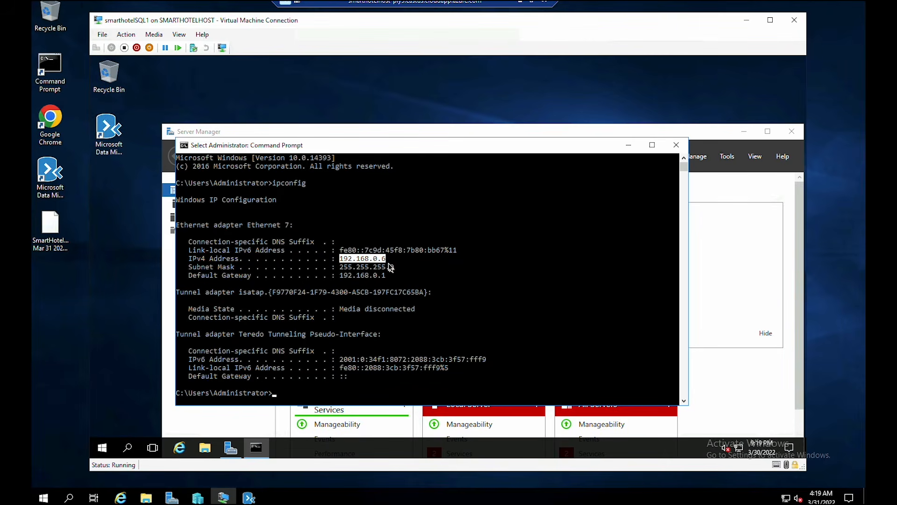
pyautogui.rightClick(391, 267)
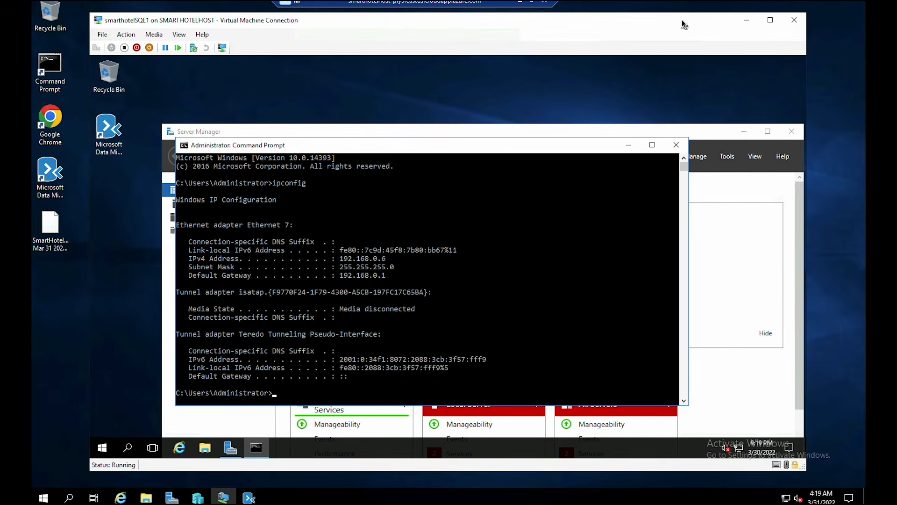
pyautogui.click(747, 19)
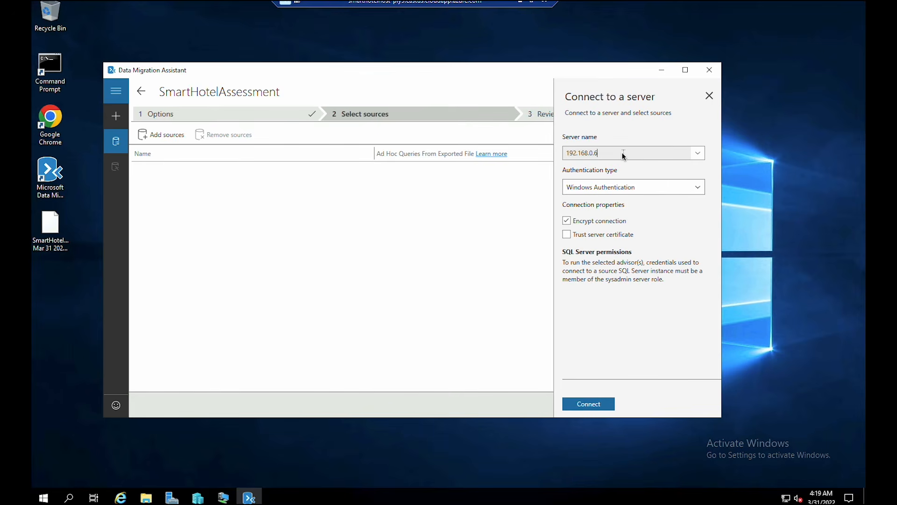
# - Switch the connection to SQL Server Authentication and start entering the sa credentials
pyautogui.click(624, 188)
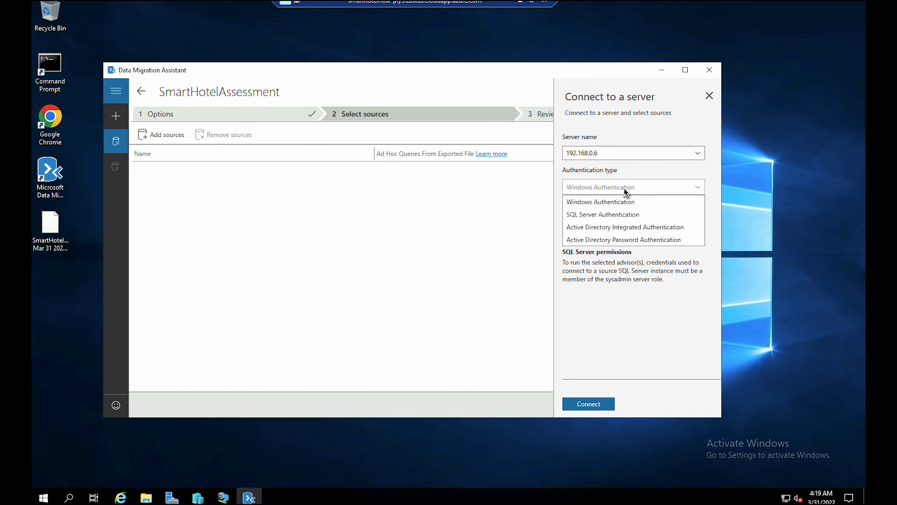
pyautogui.click(629, 216)
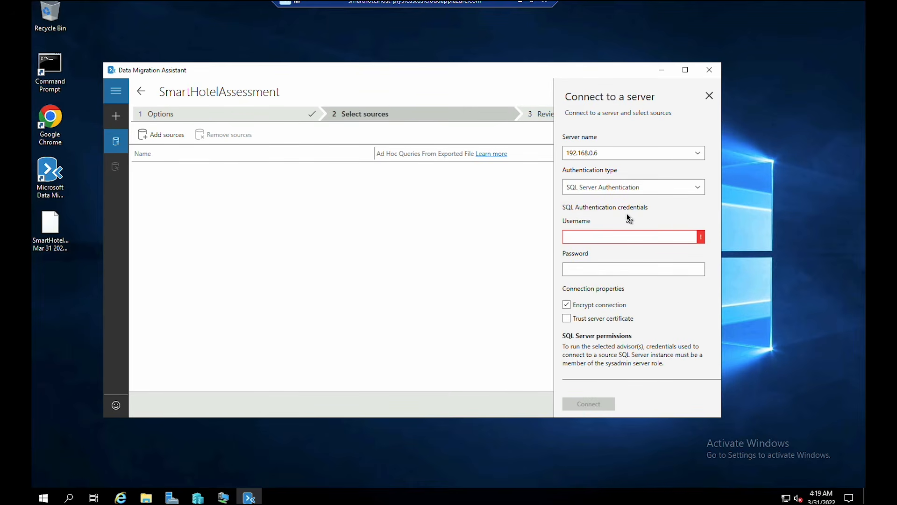
pyautogui.click(618, 237)
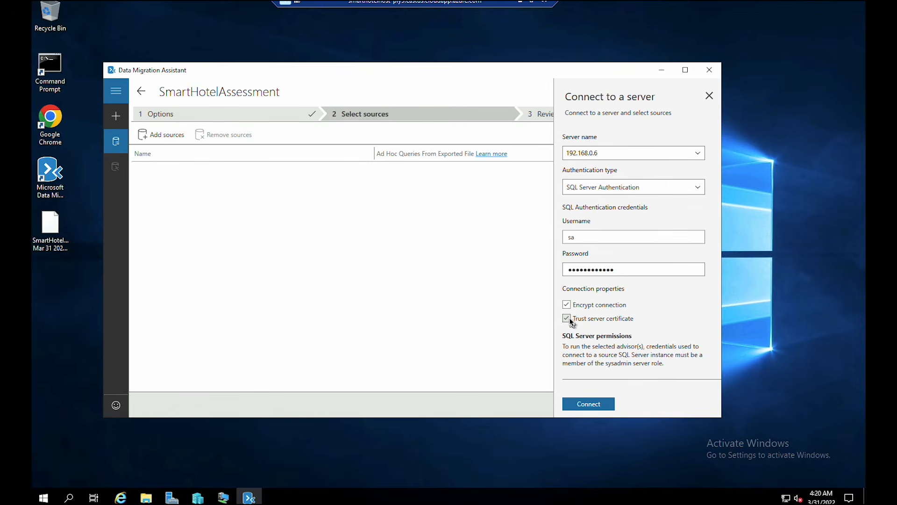
# - Connect to 192.168.0.6, add SmartHotel.Registration as the source, and start the assessment
pyautogui.click(593, 403)
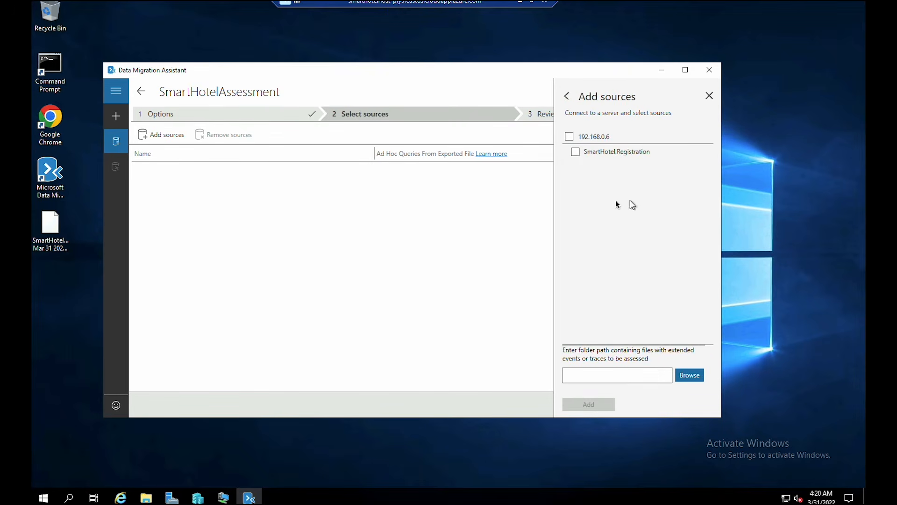
pyautogui.click(570, 136)
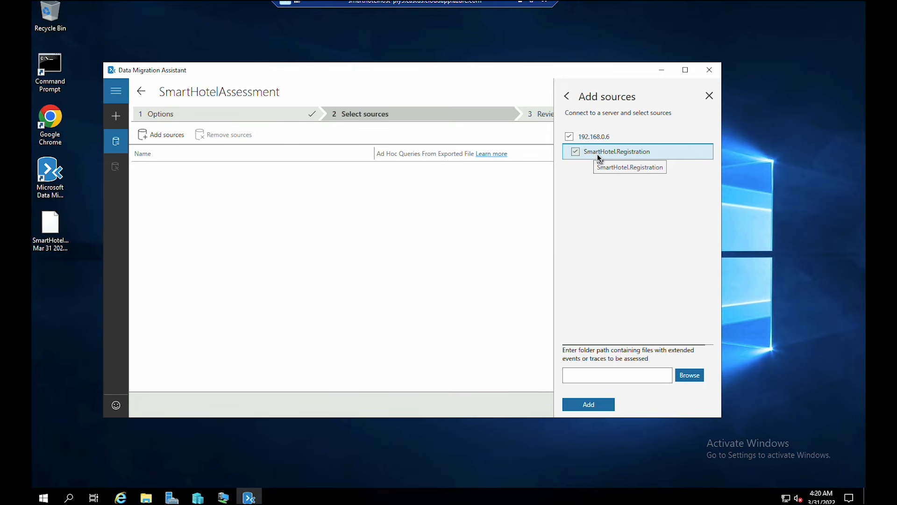
pyautogui.click(591, 403)
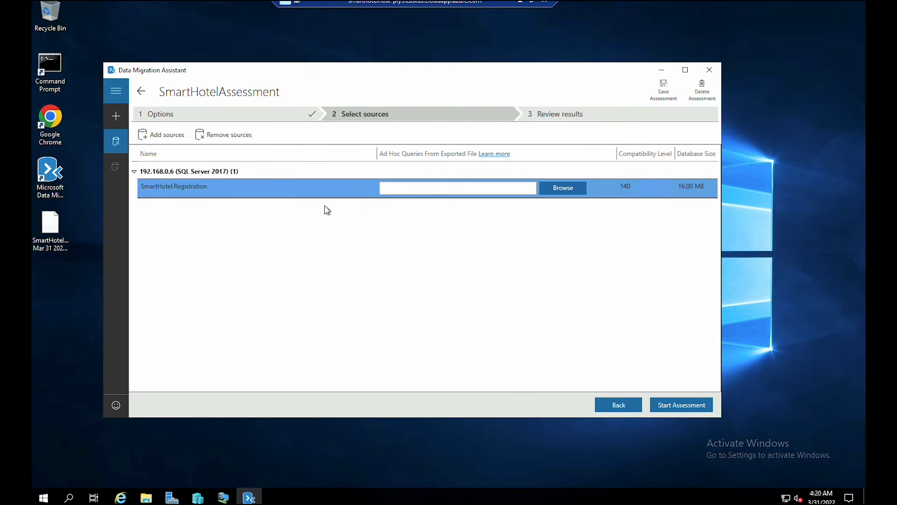
pyautogui.click(685, 407)
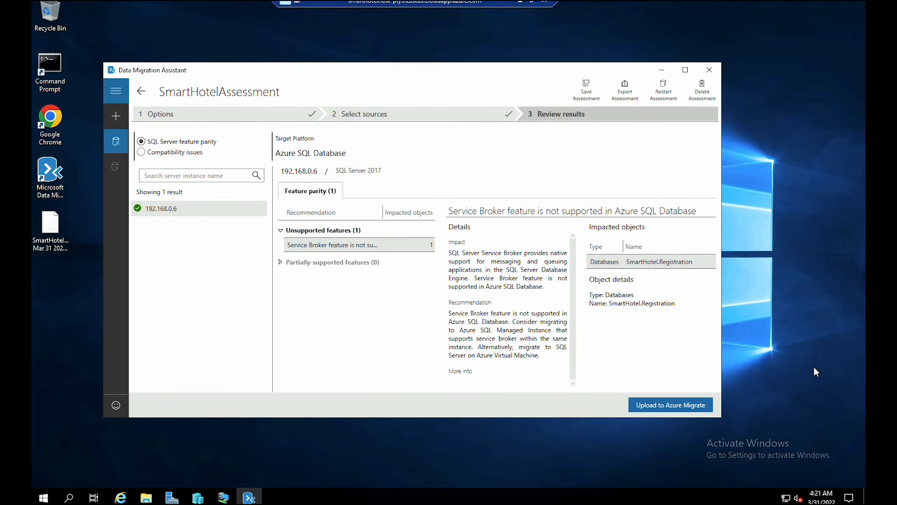
# - Review the Service Broker issue's impact and recommendation, then start Upload to Azure Migrate
pyautogui.click(346, 246)
pyautogui.moveTo(449, 252); pyautogui.dragTo(538, 255)
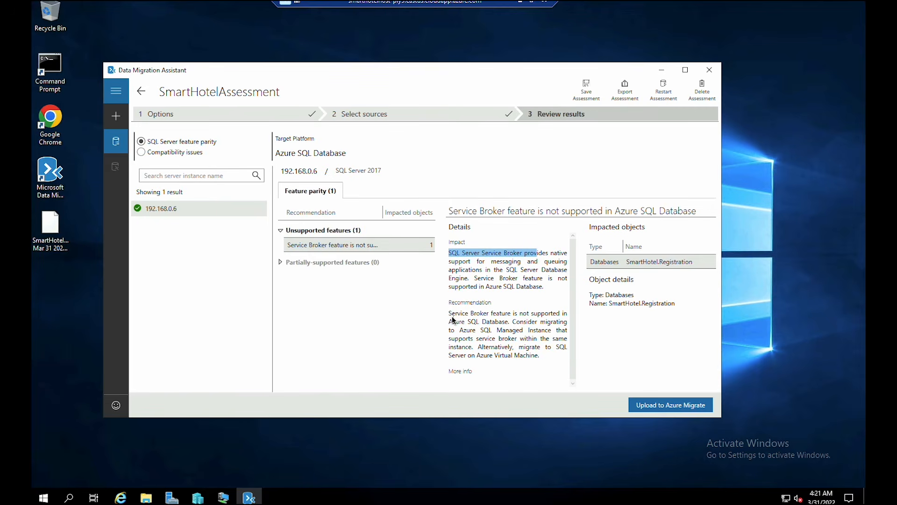
pyautogui.moveTo(452, 314); pyautogui.dragTo(503, 352)
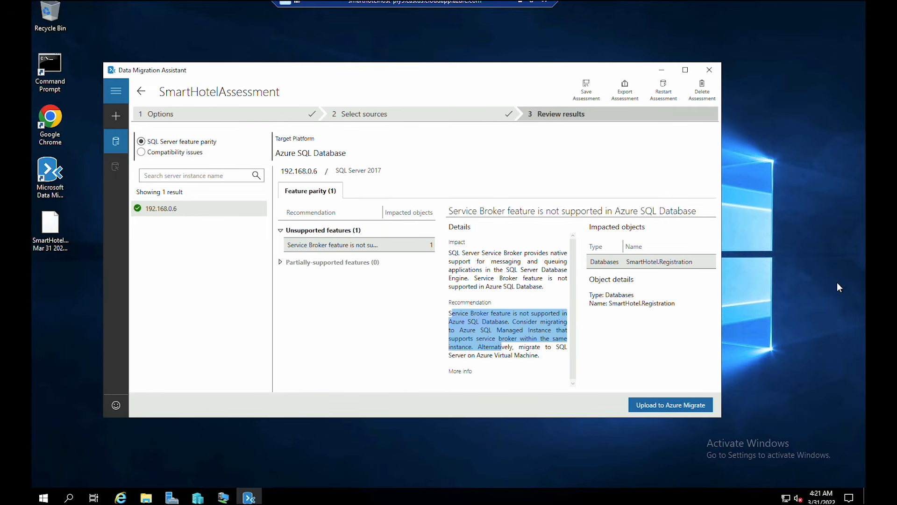
pyautogui.click(649, 405)
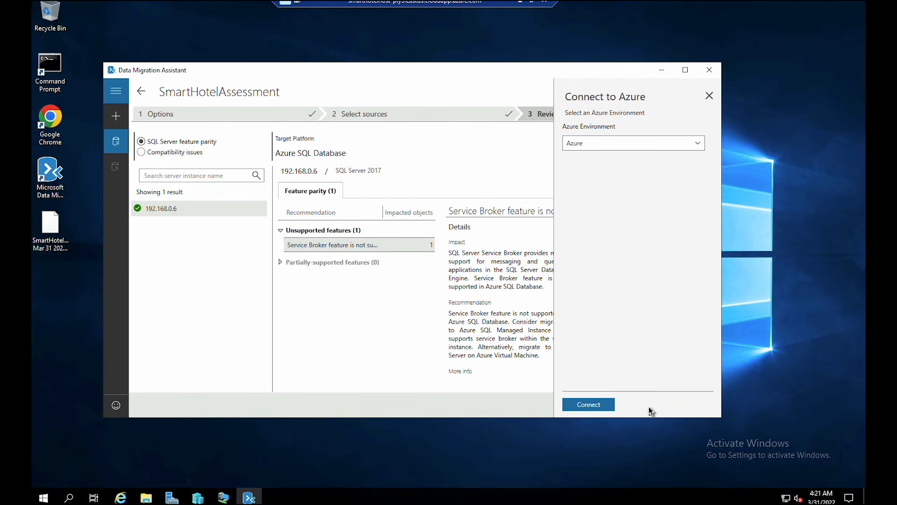
# - Choose the Azure environment and sign in, retrying with the signed-in admin account after a stall
pyautogui.click(609, 141)
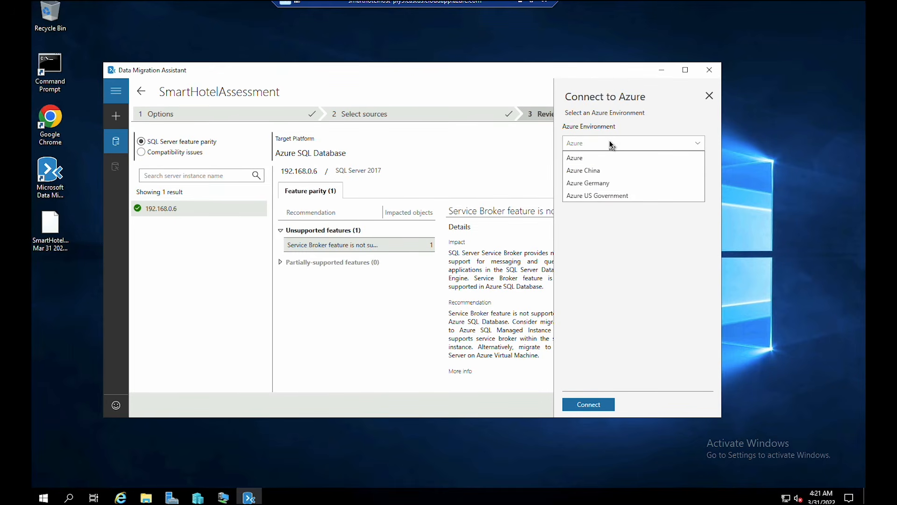
pyautogui.click(595, 160)
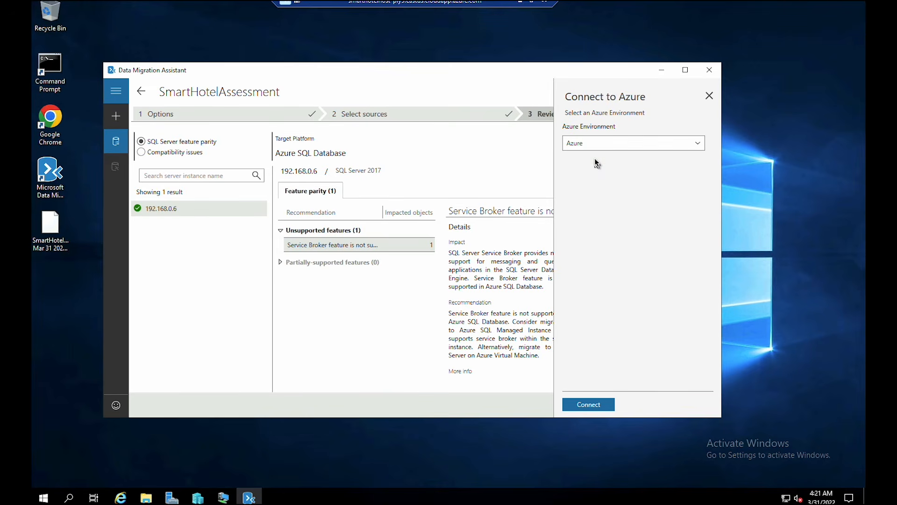
pyautogui.click(590, 404)
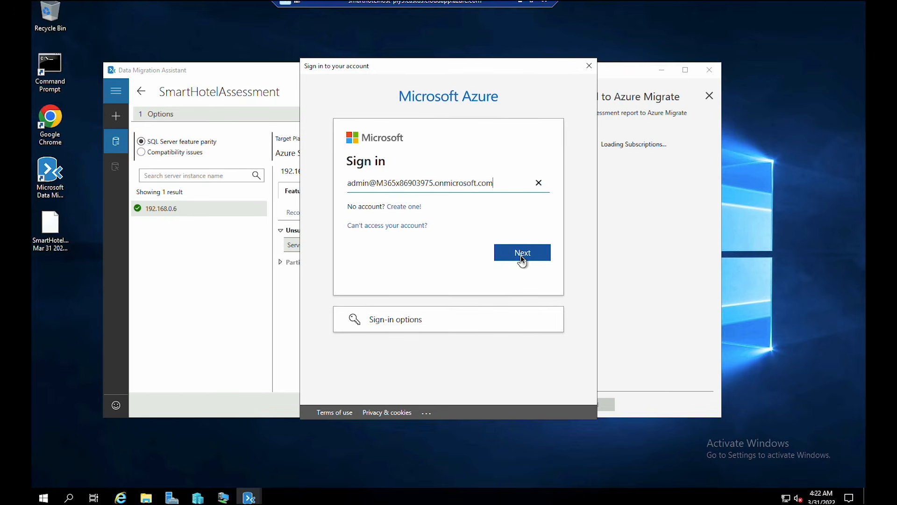
pyautogui.click(522, 256)
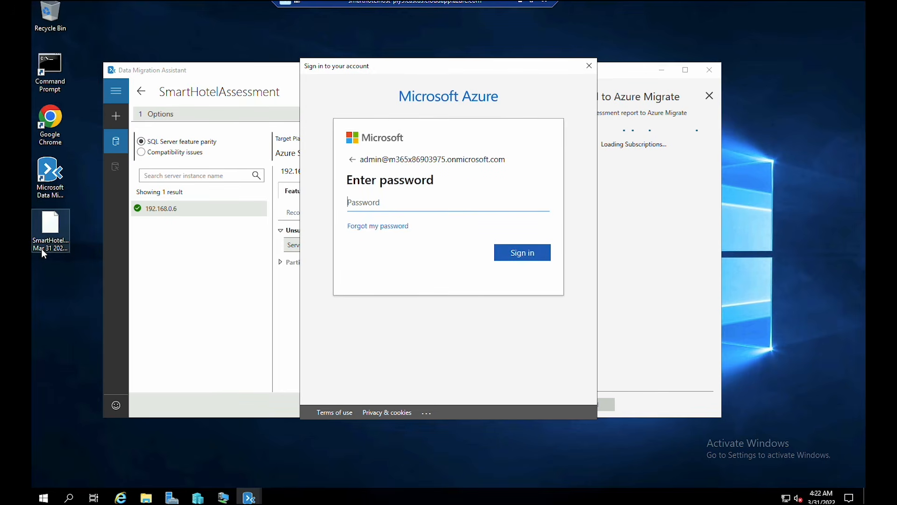
pyautogui.hotkey('ctrl', 'v')
pyautogui.click(519, 256)
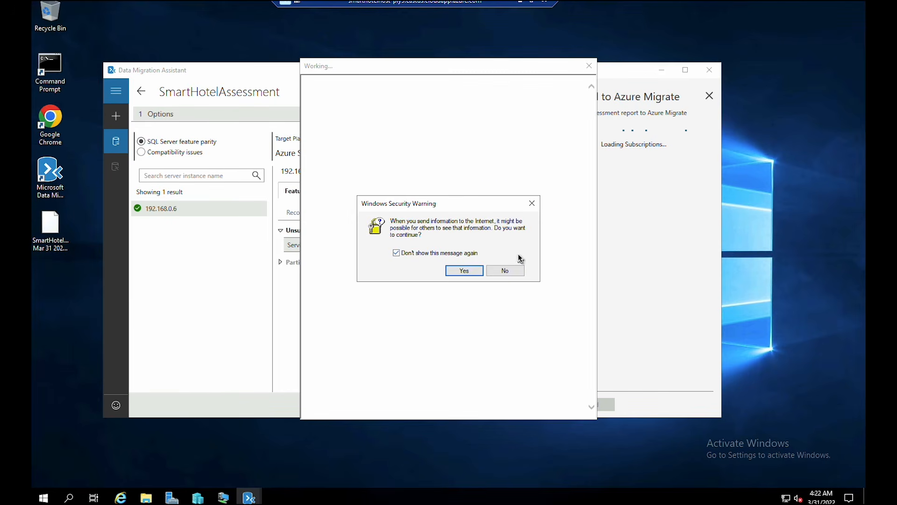
pyautogui.click(464, 270)
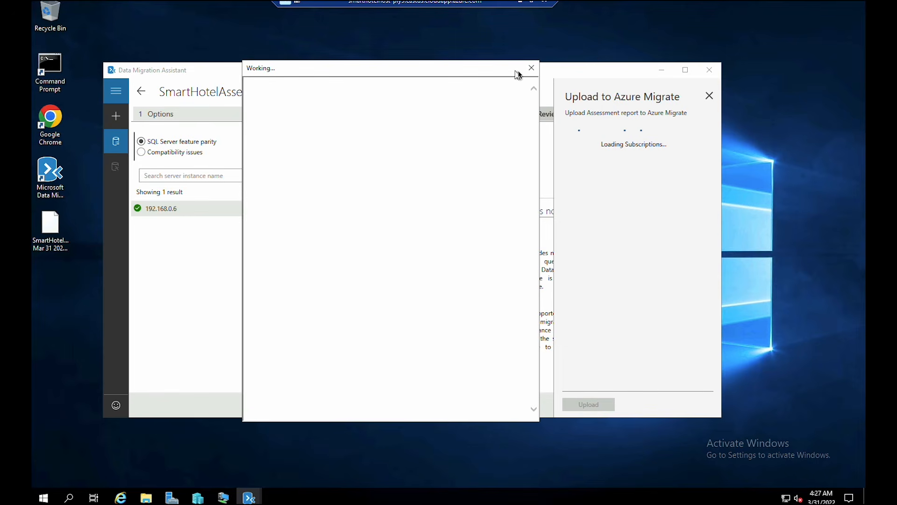
pyautogui.click(532, 69)
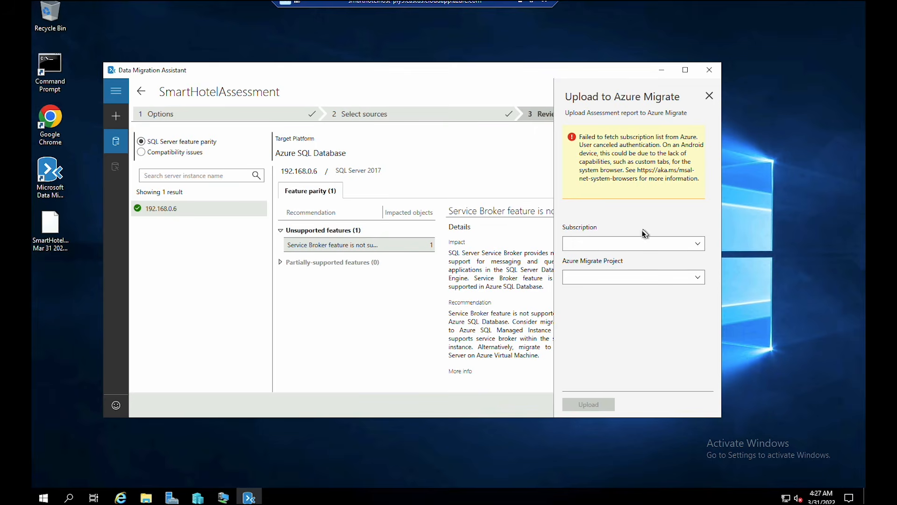
pyautogui.click(680, 404)
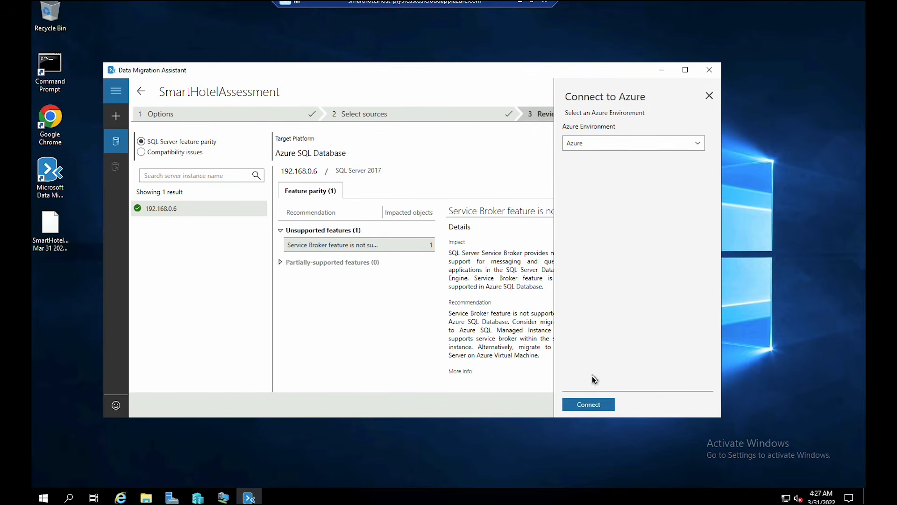
pyautogui.click(589, 404)
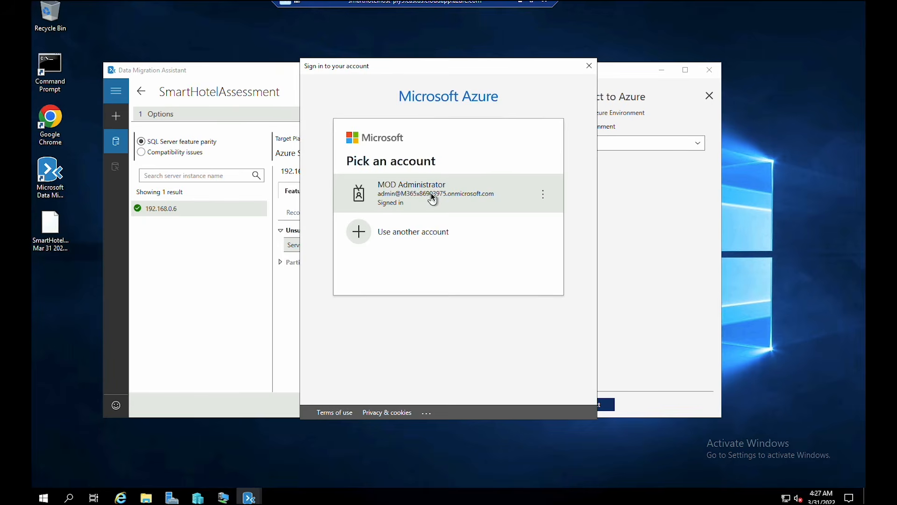
pyautogui.click(431, 193)
pyautogui.click(464, 270)
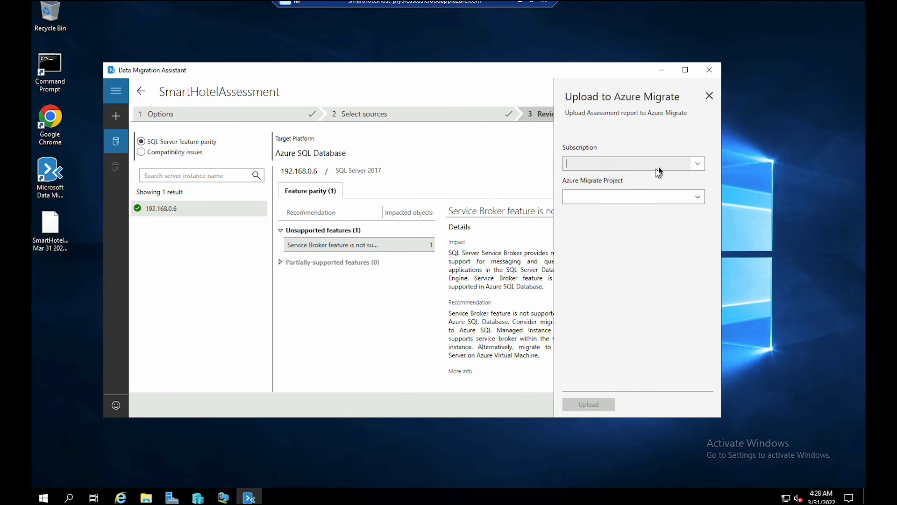
# - Upload the assessment to SmartHotelMigration under the Azure Pass - Sponsorship subscription and confirm
pyautogui.click(689, 163)
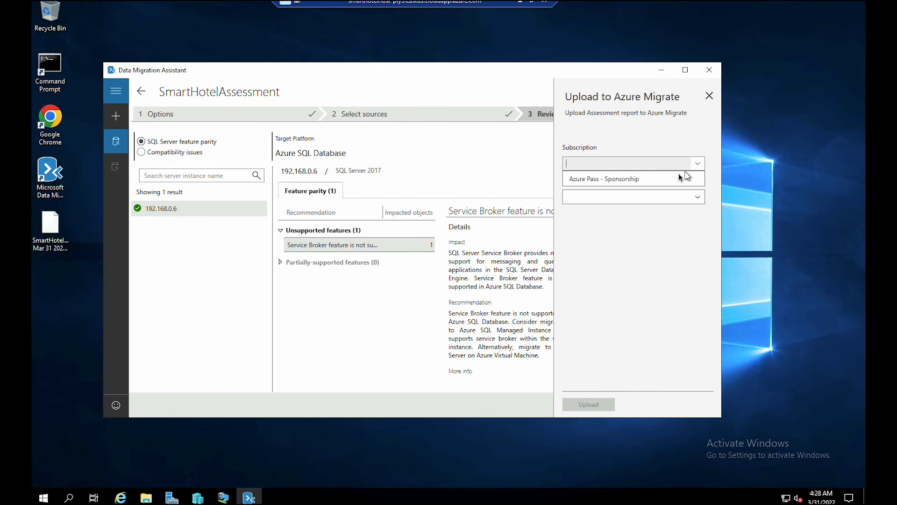
pyautogui.click(656, 180)
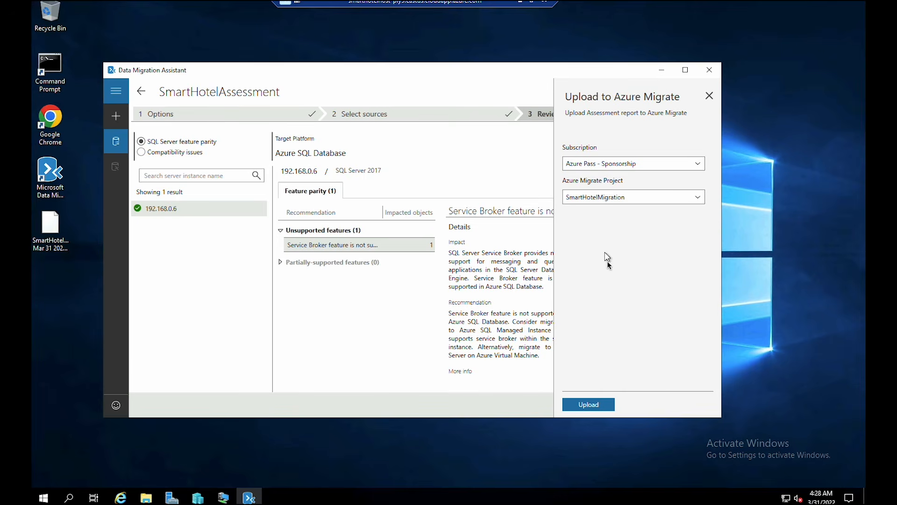
pyautogui.click(598, 405)
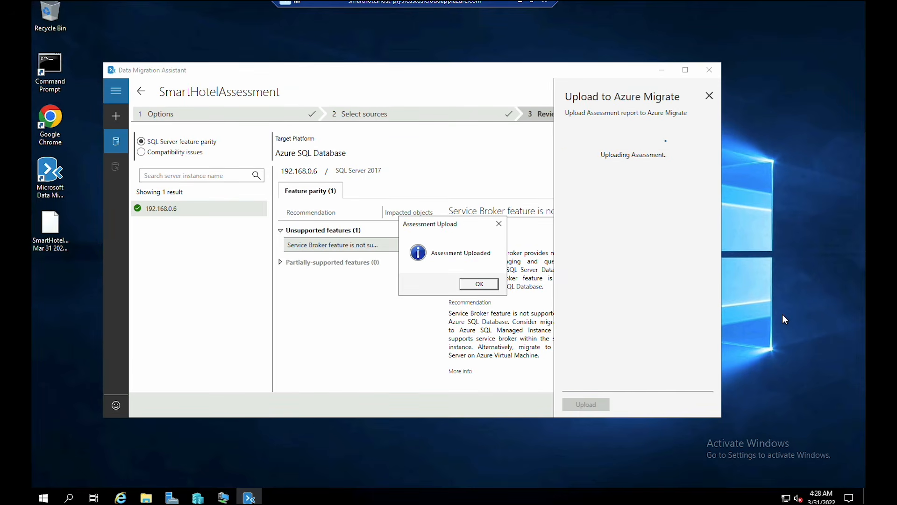
pyautogui.click(486, 287)
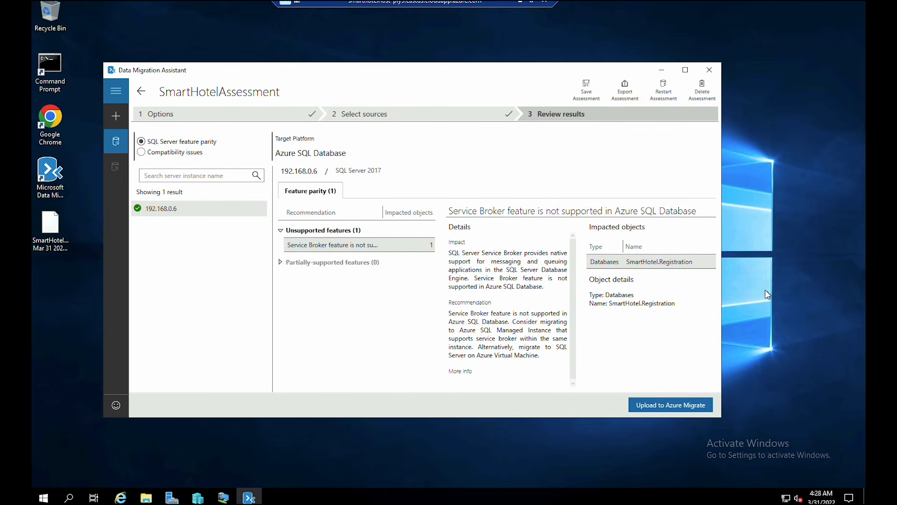
pyautogui.click(522, 5)
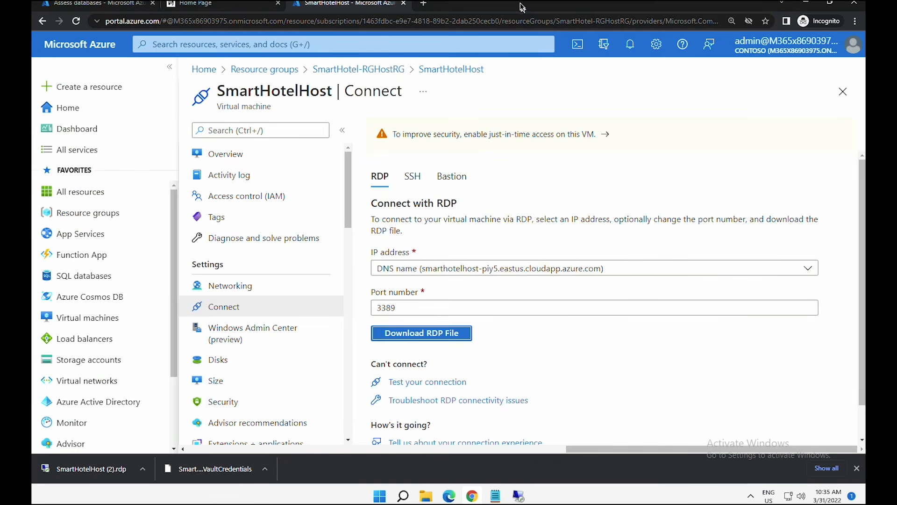
# - Refresh Azure Migrate Databases and check 1 assessed instance and database, ready for SQL DB and VM
pyautogui.click(105, 6)
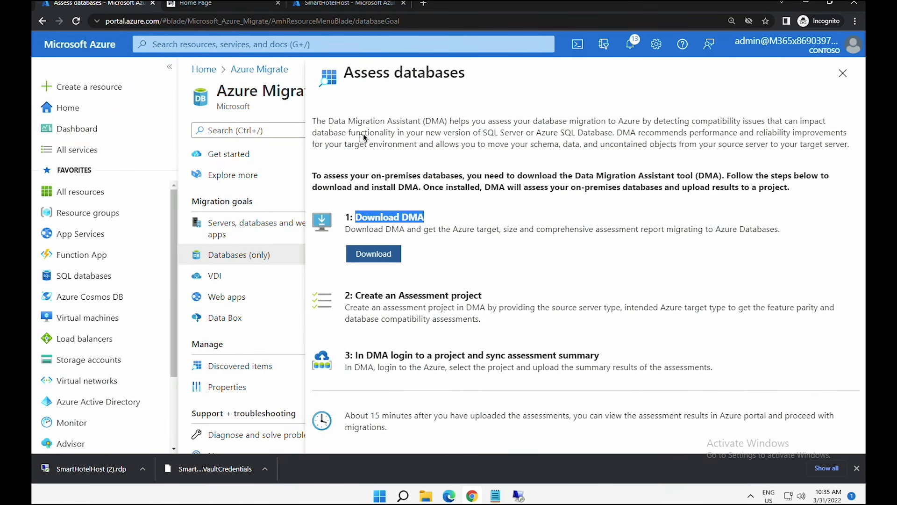
pyautogui.click(842, 73)
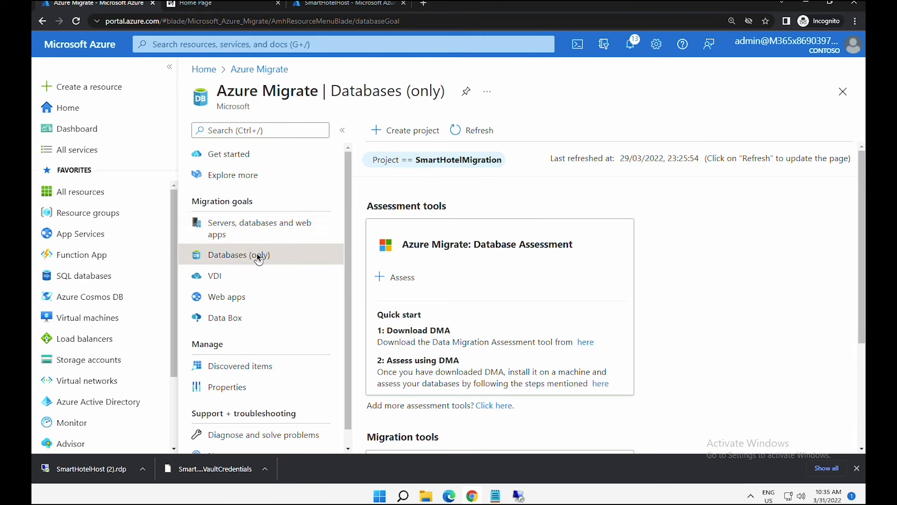
pyautogui.click(470, 139)
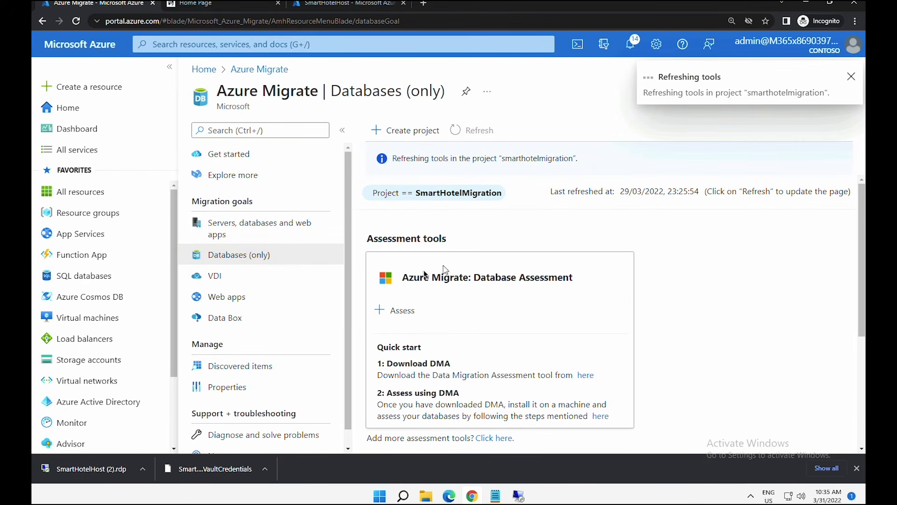
pyautogui.scroll(-1, 443, 269)
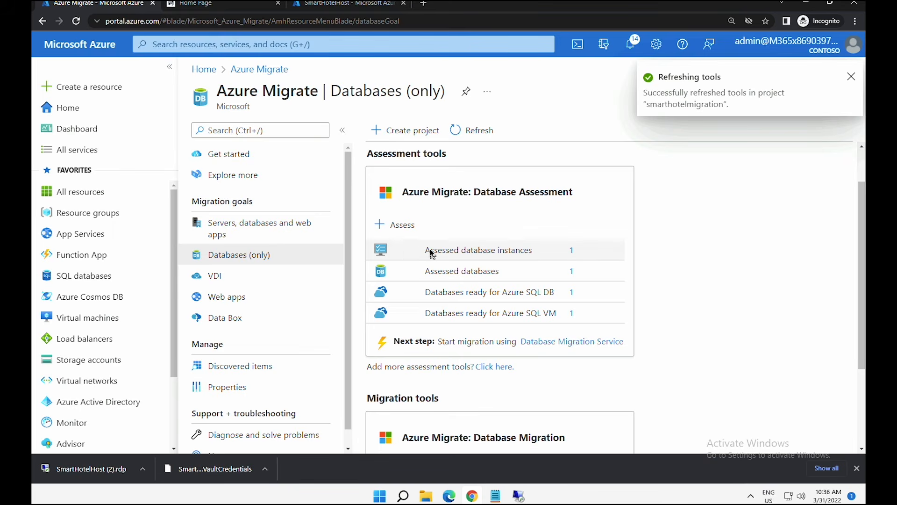
pyautogui.moveTo(430, 251); pyautogui.dragTo(530, 252)
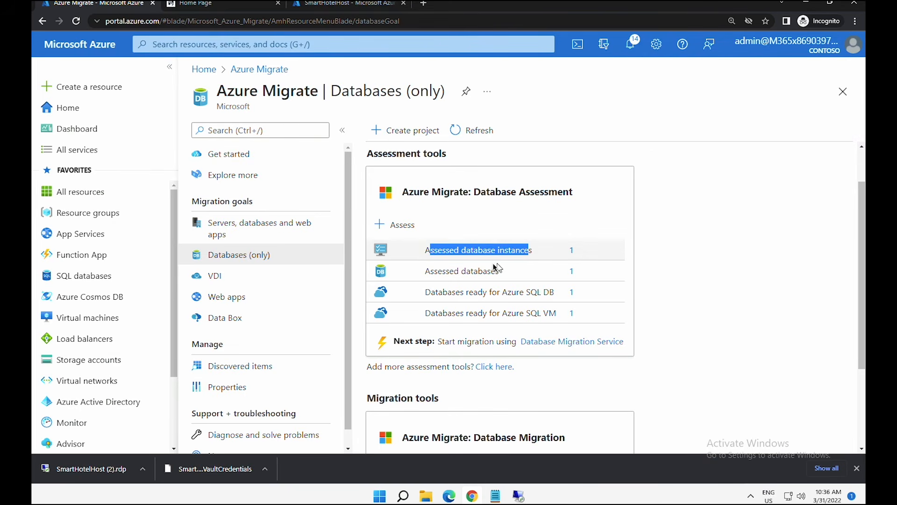
pyautogui.moveTo(430, 272); pyautogui.dragTo(478, 271)
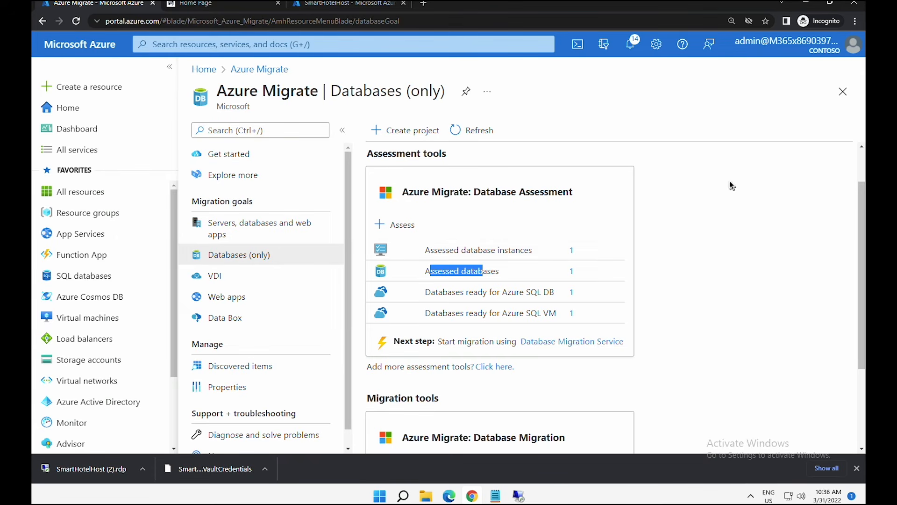
pyautogui.click(662, 144)
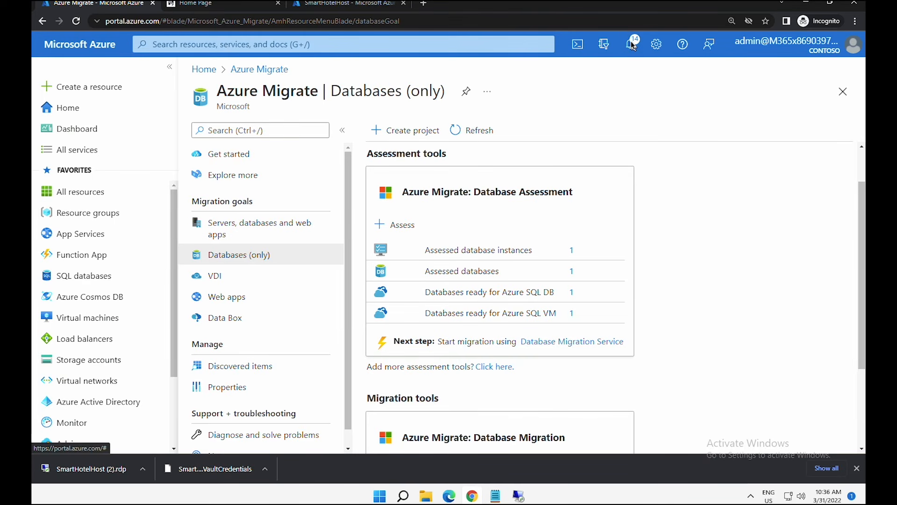
# - Open the newly deployed migration service from notifications and confirm its successful creation
pyautogui.click(632, 45)
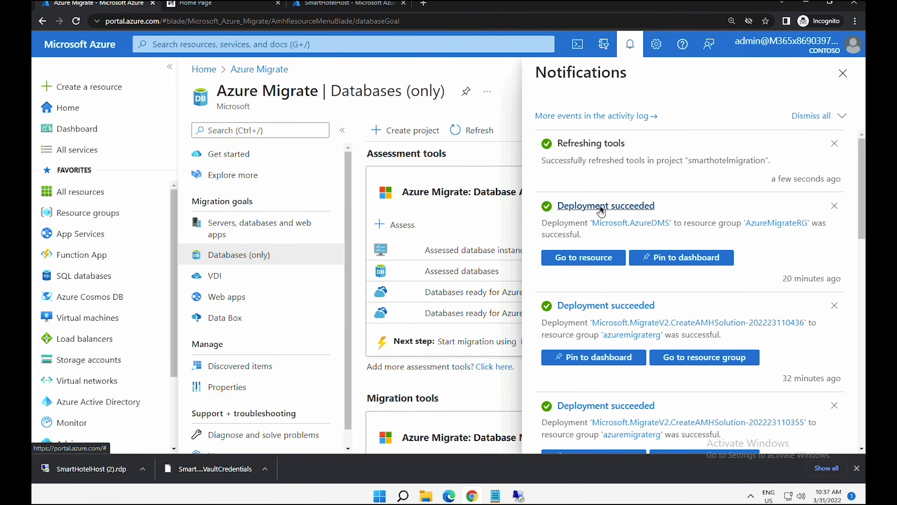
pyautogui.click(588, 256)
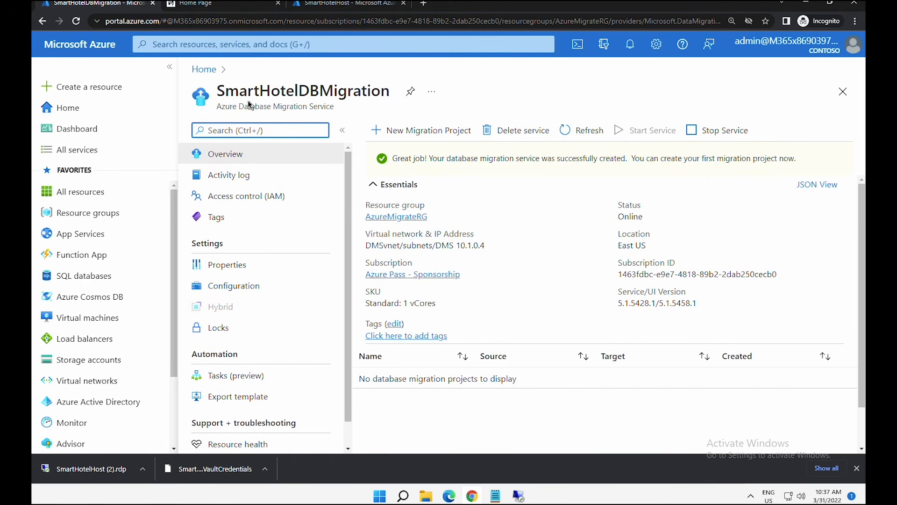
pyautogui.moveTo(431, 162); pyautogui.dragTo(628, 165)
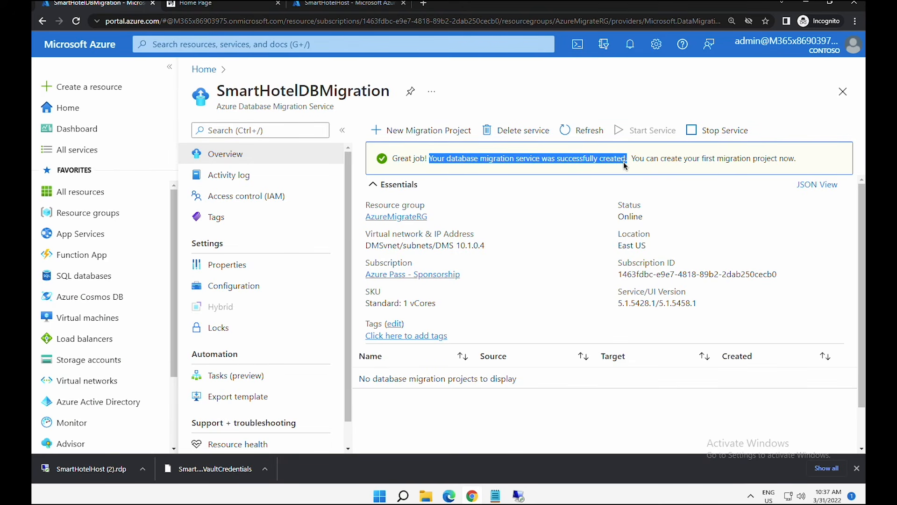
# - Go from Home to resource group SmartHotel-RGRG and open SQL server smarthotelsqlggjxc
pyautogui.click(74, 108)
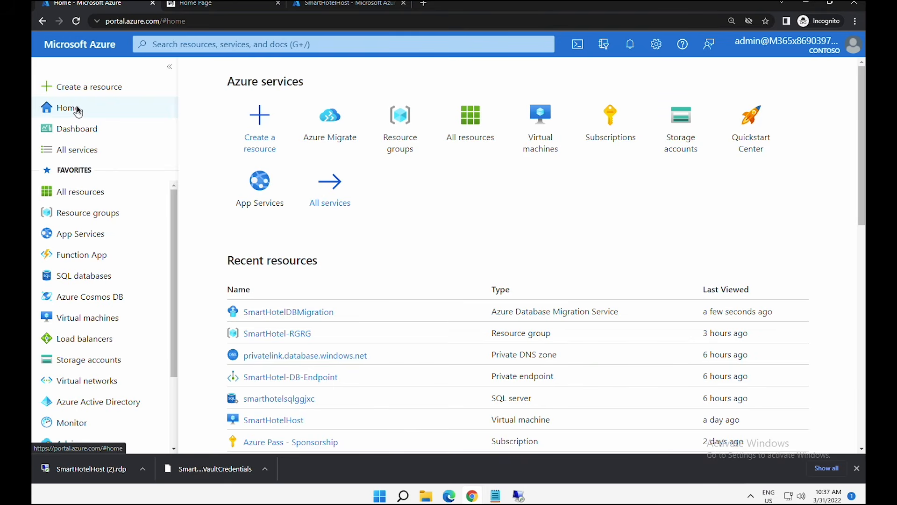
pyautogui.click(108, 215)
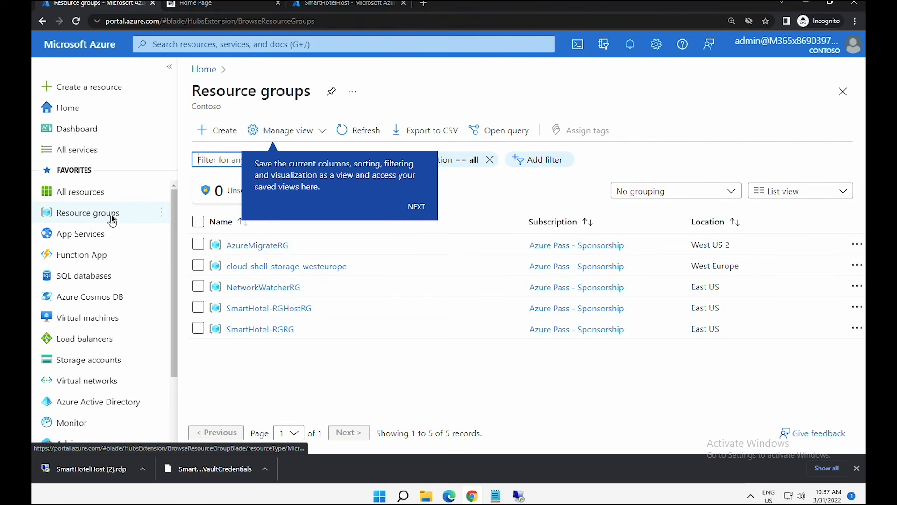
pyautogui.click(248, 329)
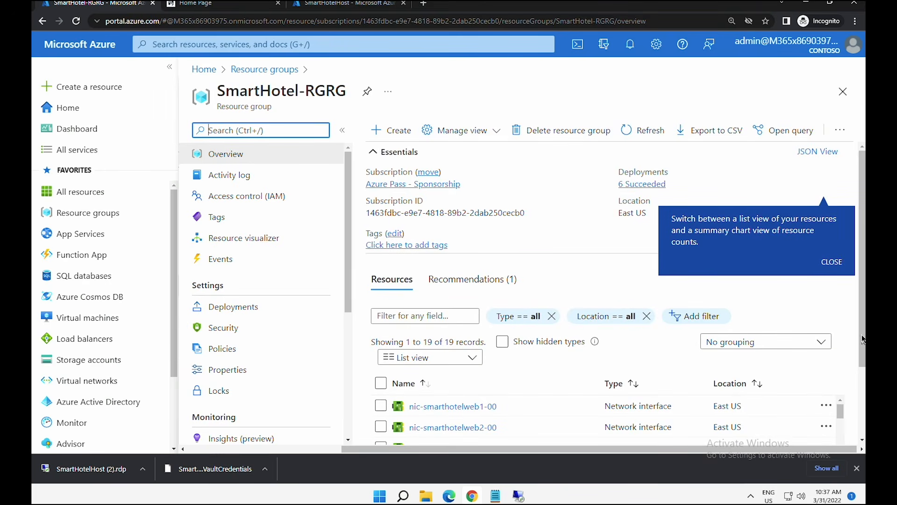
pyautogui.scroll(-2, 857, 388)
pyautogui.scroll(-2, 857, 387)
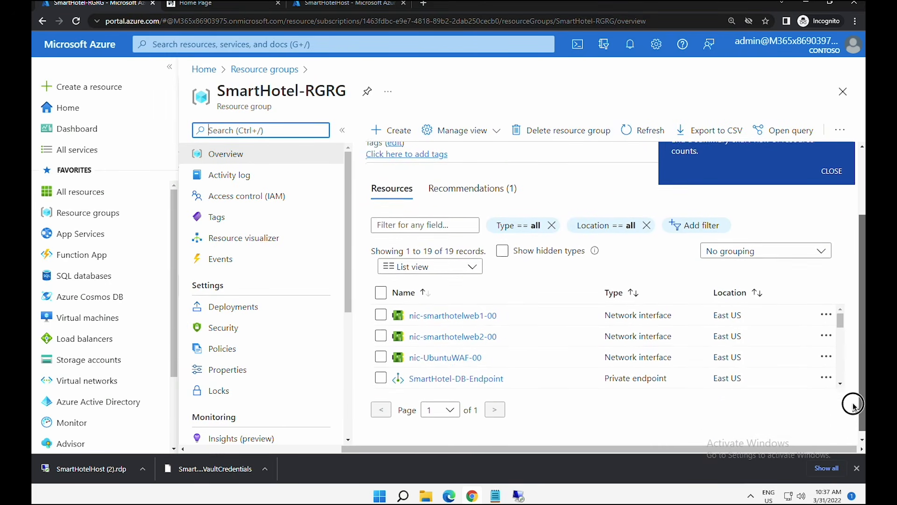
pyautogui.scroll(-5, 592, 350)
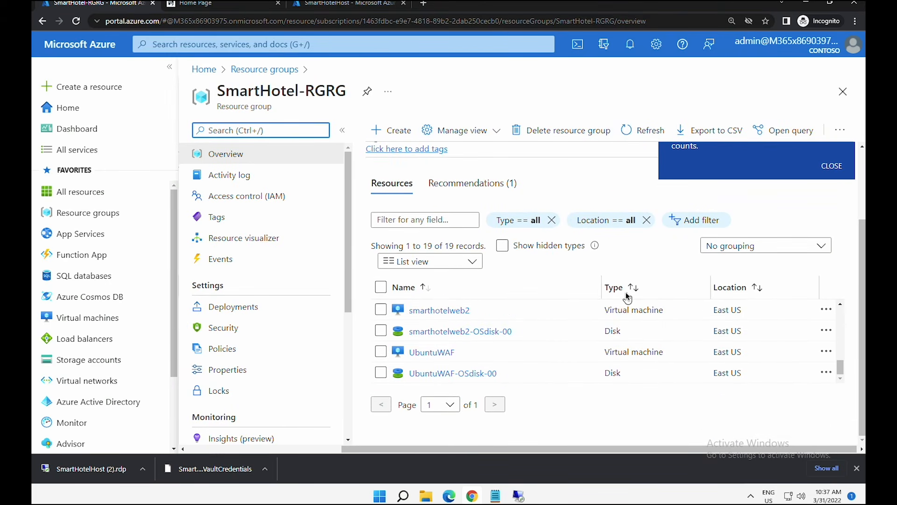
pyautogui.click(625, 292)
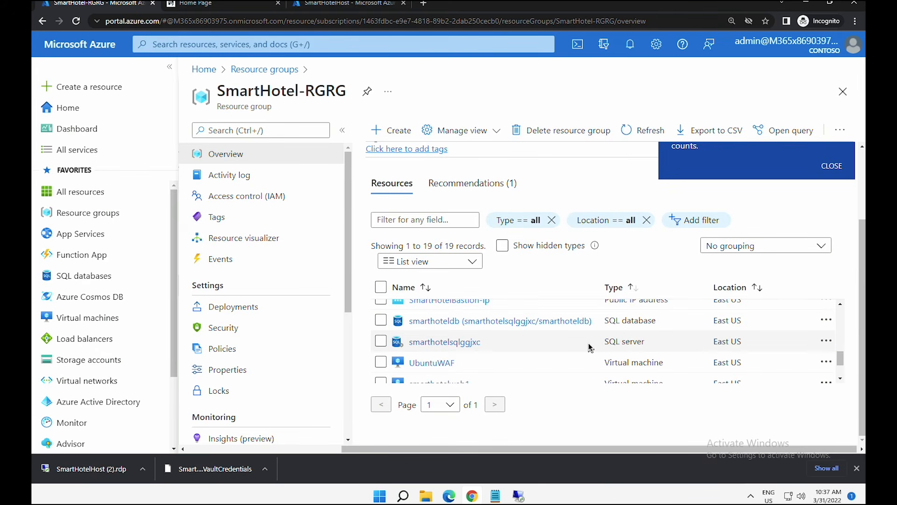
pyautogui.click(426, 343)
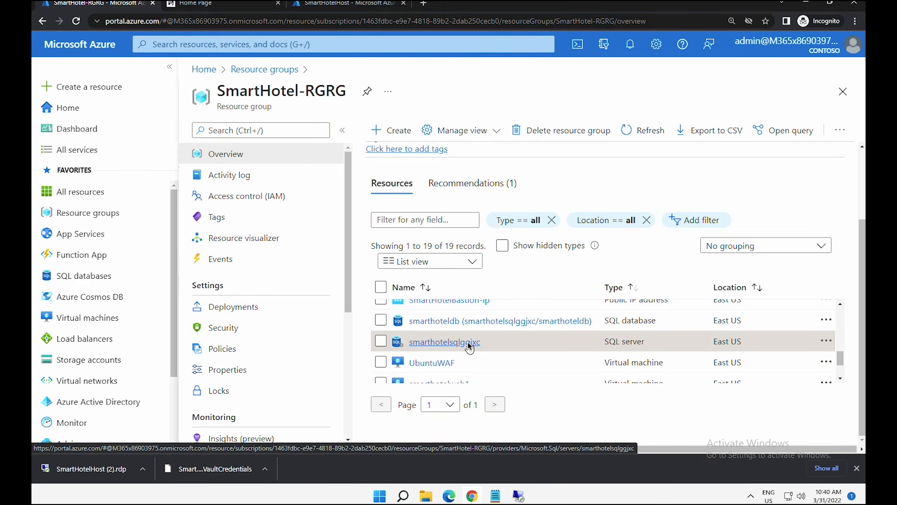
# - Open smarthotelsqlggjxc's Private endpoint connections, showing the approved SmartHotel-DB-Endpoint
pyautogui.click(468, 341)
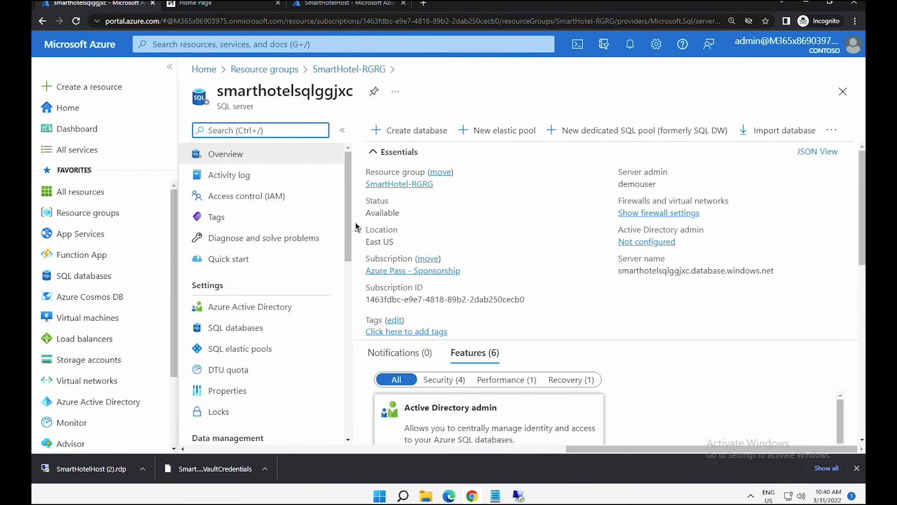
pyautogui.moveTo(349, 225); pyautogui.dragTo(357, 344)
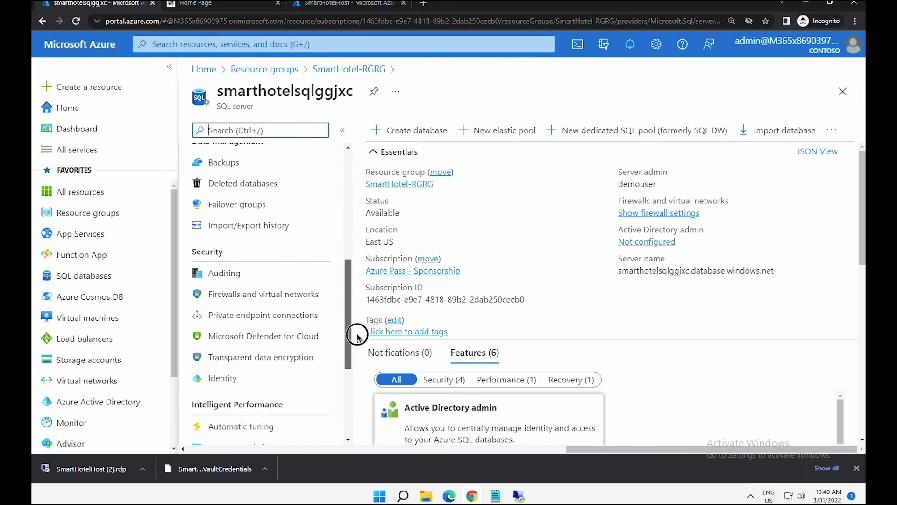
pyautogui.click(276, 322)
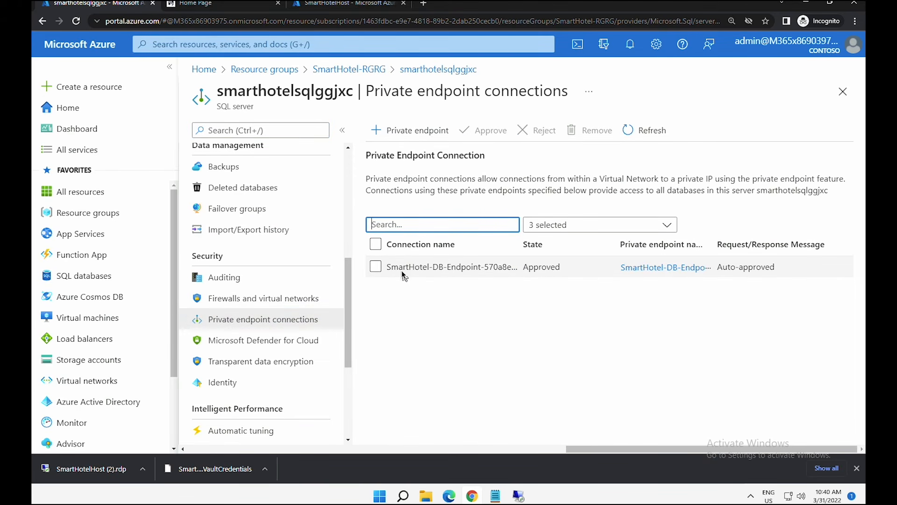
pyautogui.moveTo(402, 267); pyautogui.dragTo(478, 266)
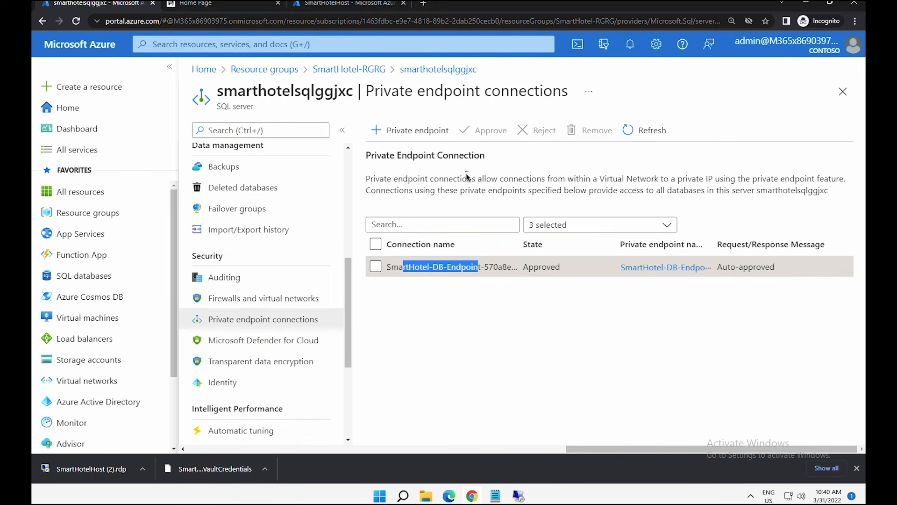
# - Start a new private endpoint named SmartHotel-DB-for-DMS in region East US
pyautogui.click(426, 129)
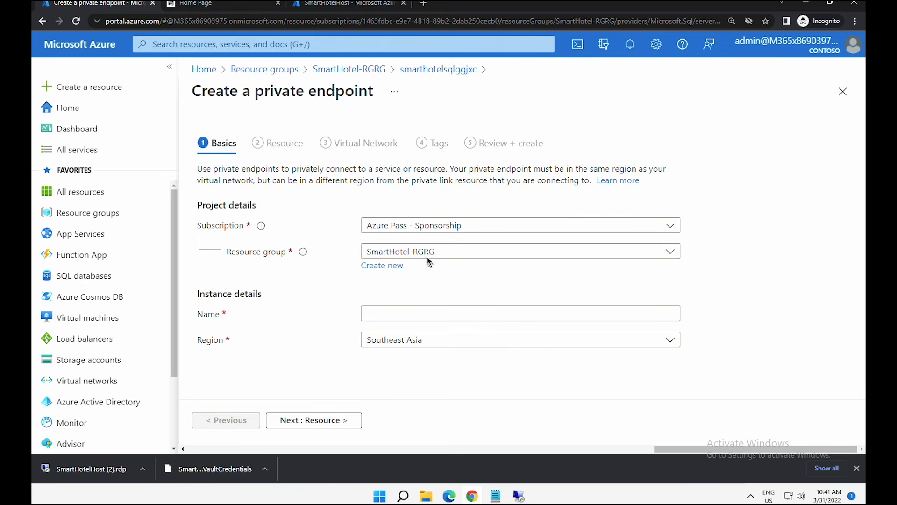
pyautogui.click(416, 313)
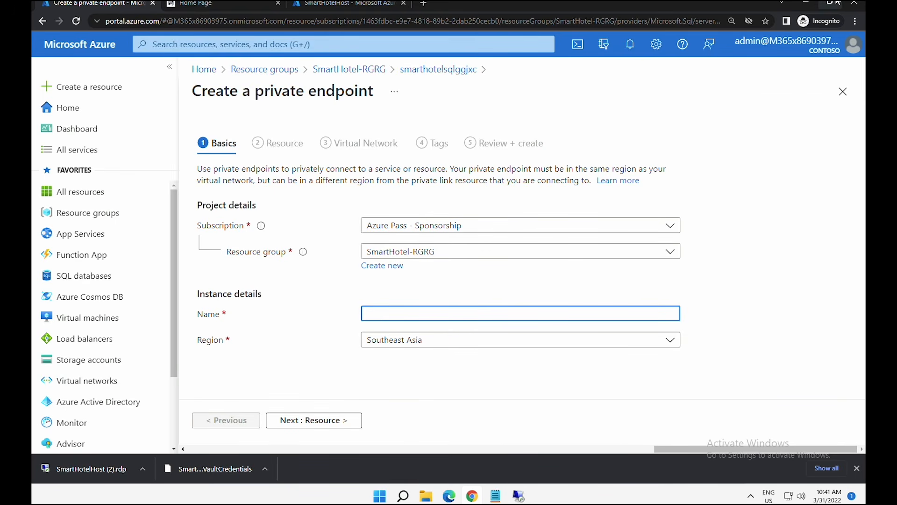
pyautogui.moveTo(838, 2)
pyautogui.write('SmartHotel-DB-for-DMS')
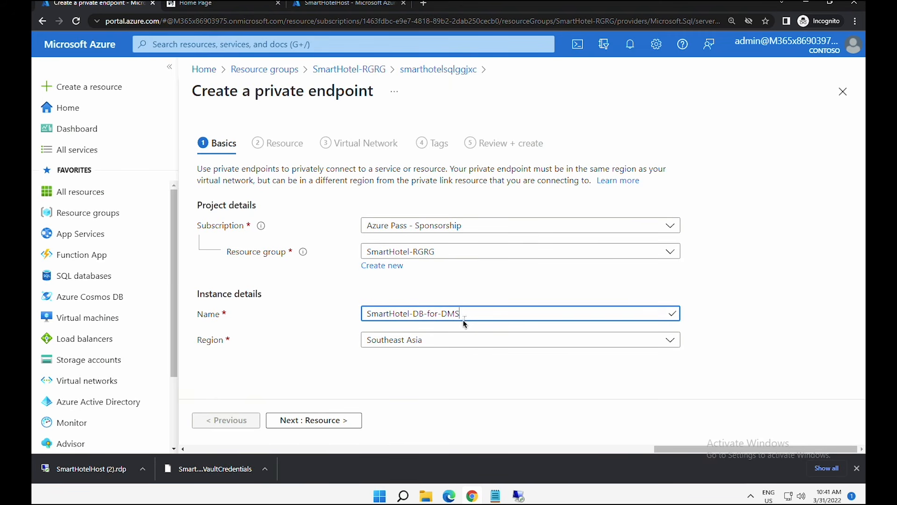
pyautogui.click(446, 345)
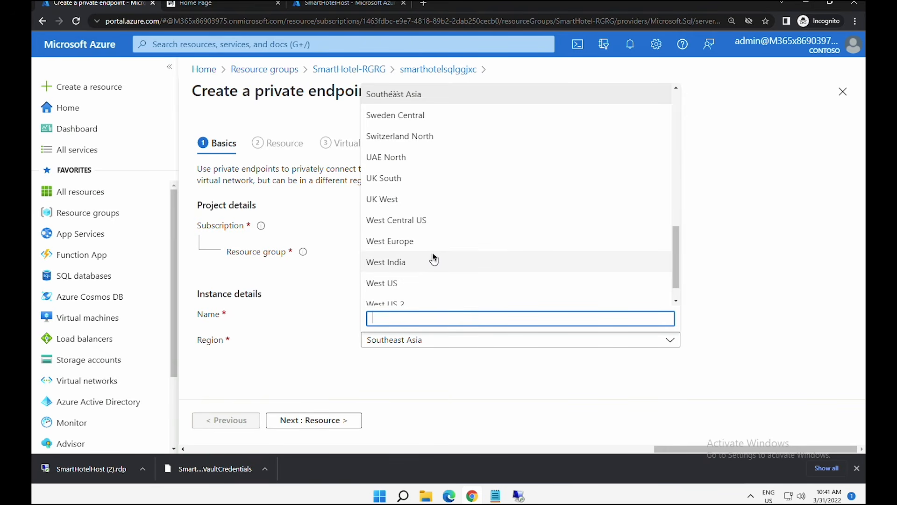
pyautogui.scroll(1, 434, 258)
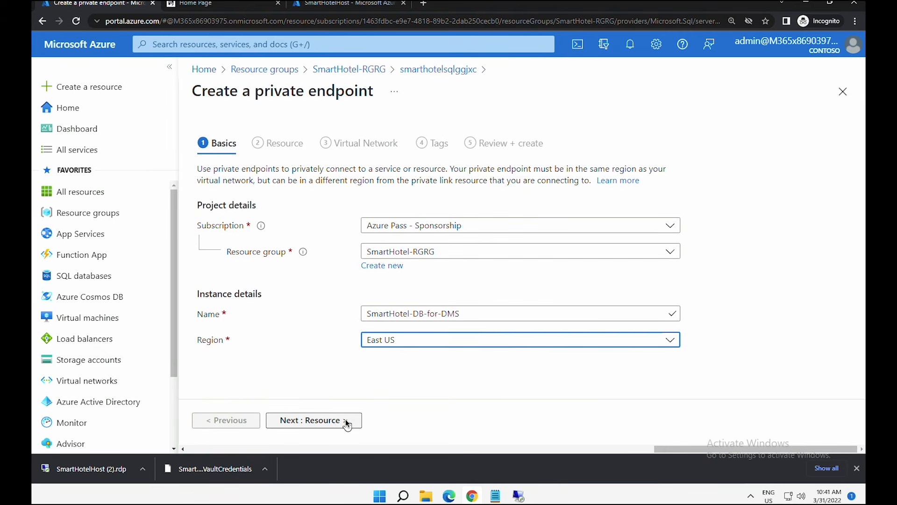
pyautogui.click(346, 420)
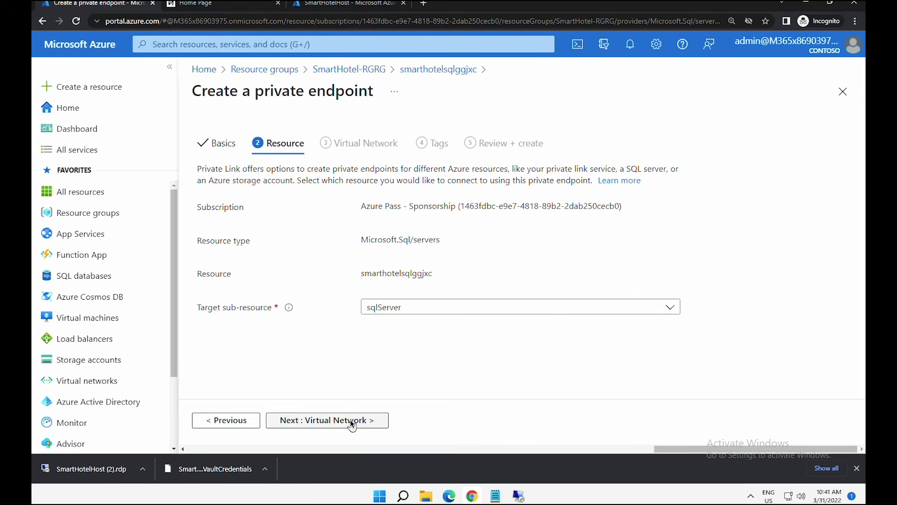
# - Place the endpoint on DMSvnet with its private DNS zone in SmartHotel-RGRG
pyautogui.click(351, 421)
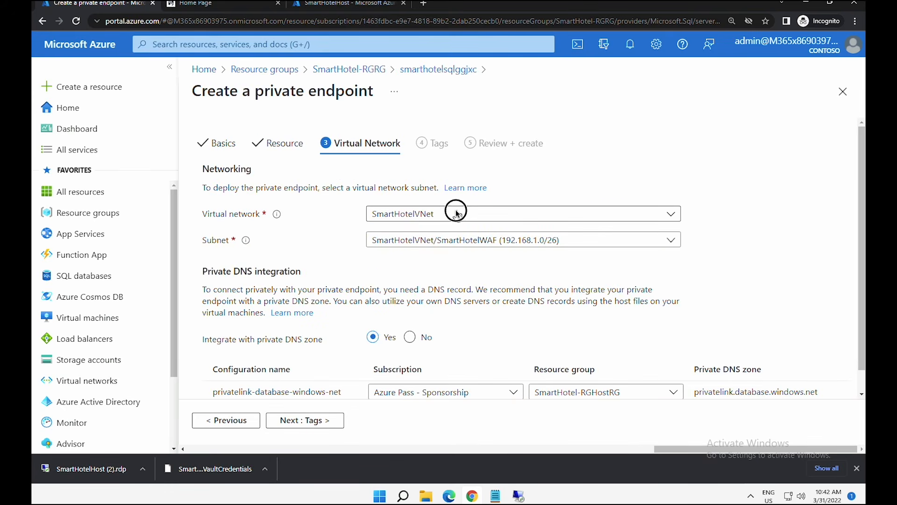
pyautogui.click(456, 214)
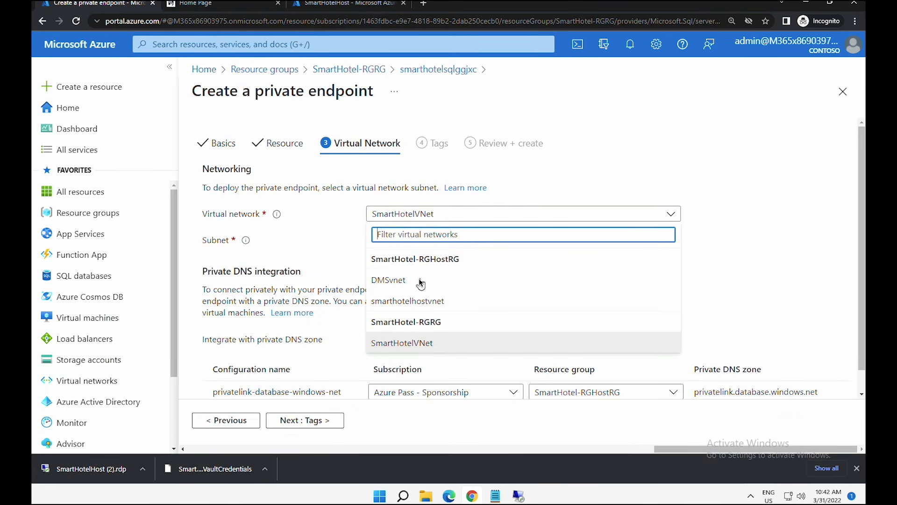
pyautogui.click(420, 281)
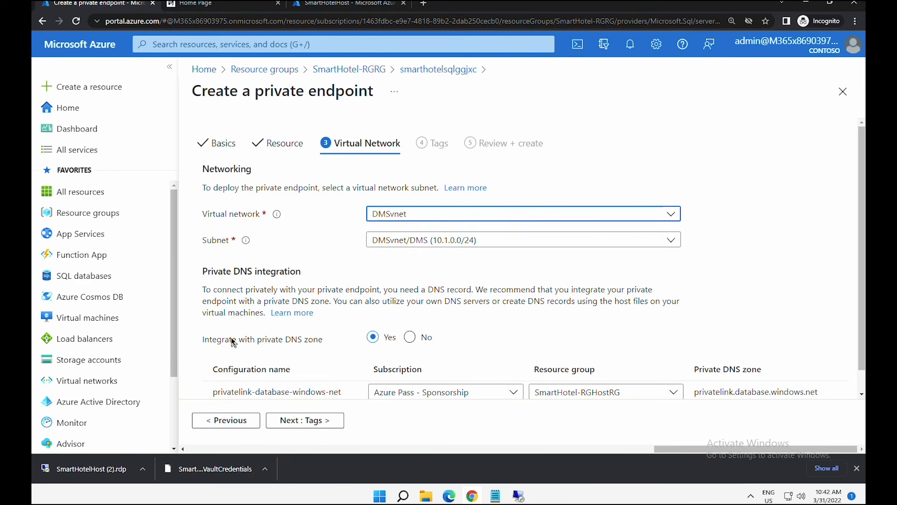
pyautogui.moveTo(232, 339); pyautogui.dragTo(391, 342)
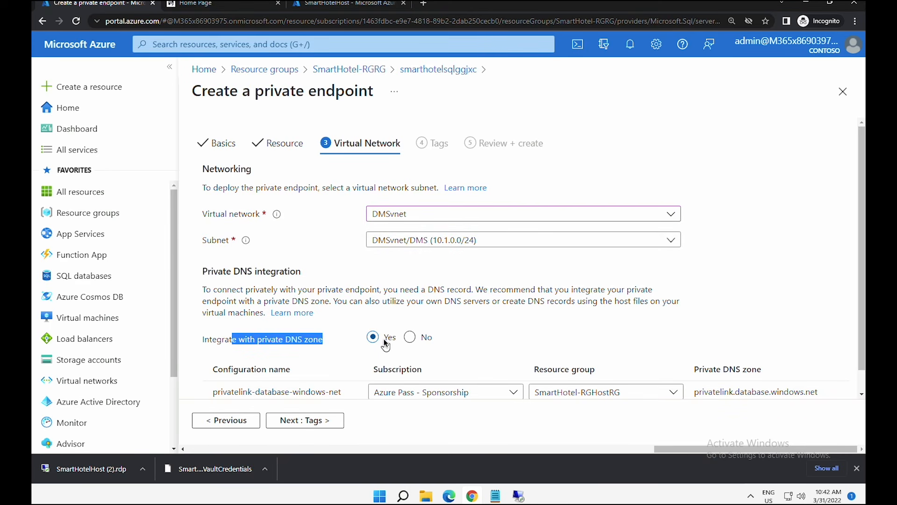
pyautogui.click(639, 392)
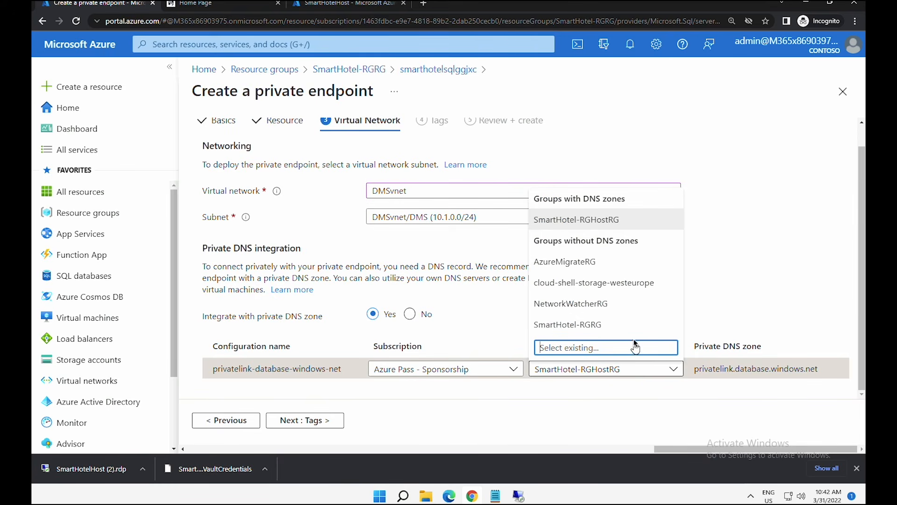
pyautogui.click(599, 325)
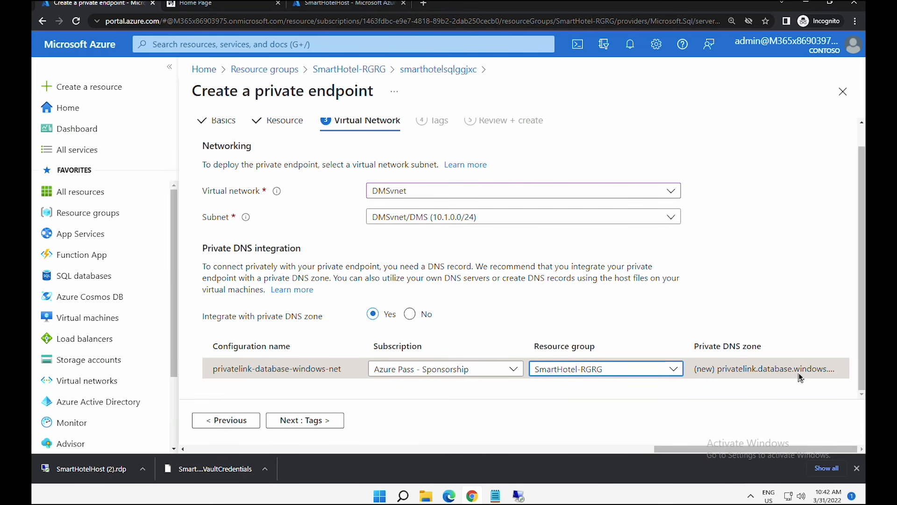
# - Create the private endpoint, then view the deployed endpoint's DNS configuration
pyautogui.click(330, 421)
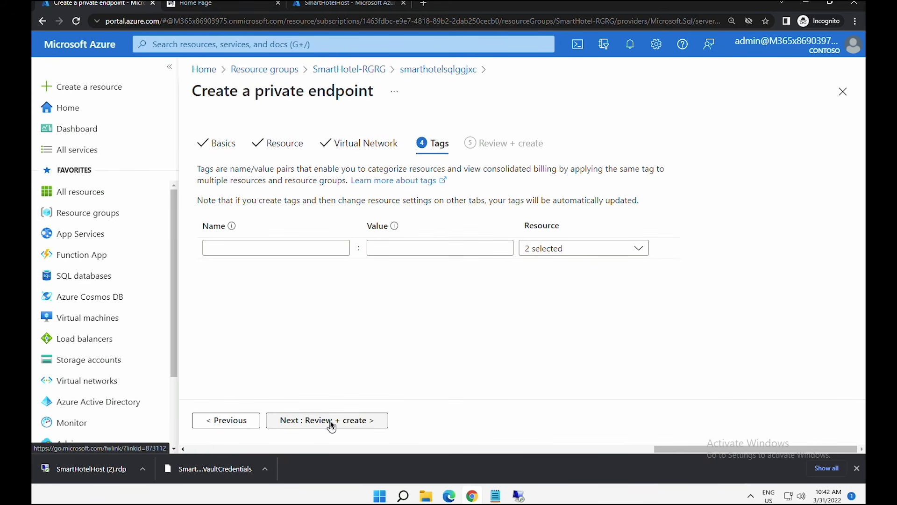
pyautogui.click(329, 420)
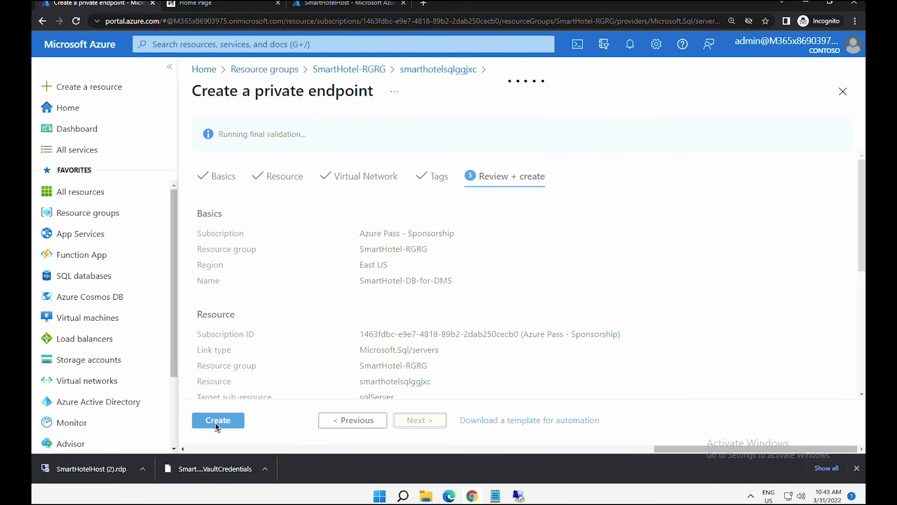
pyautogui.click(214, 425)
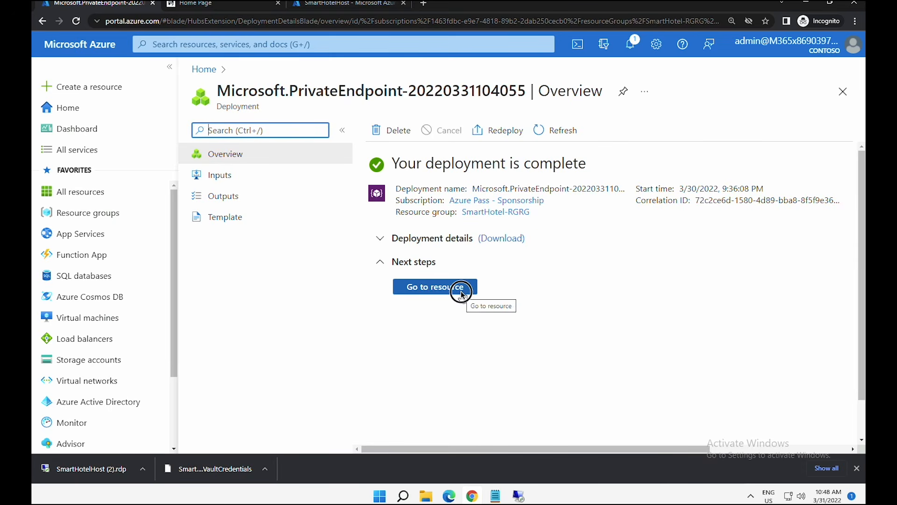
pyautogui.click(462, 294)
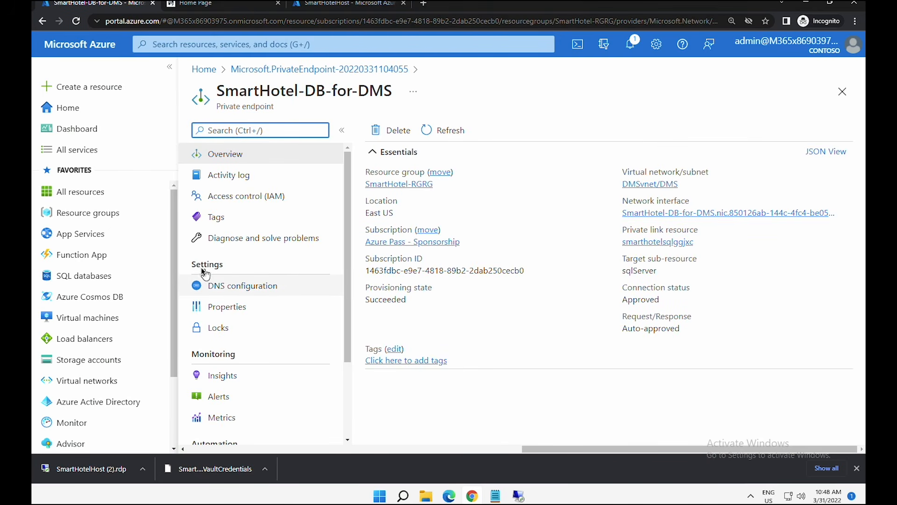
pyautogui.moveTo(201, 265); pyautogui.dragTo(213, 265)
pyautogui.click(219, 291)
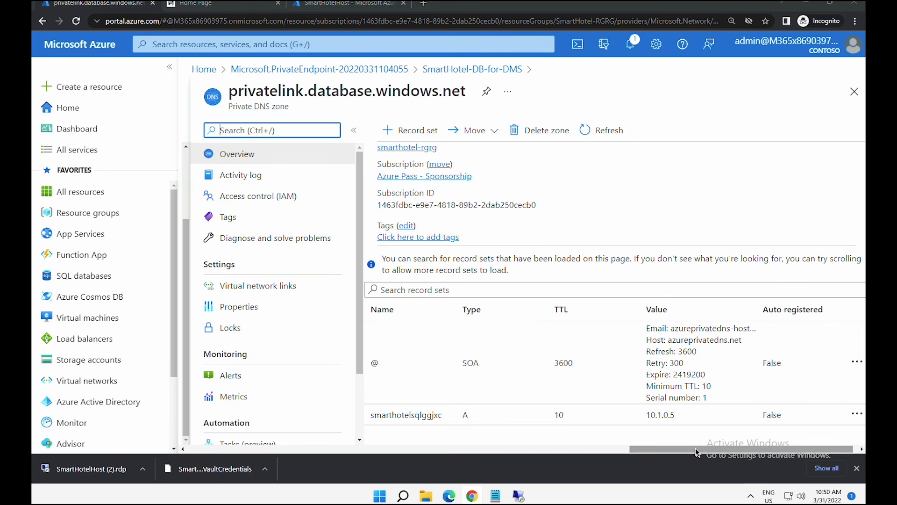
# - Review the endpoint's DNS configuration records, then return to the Azure home page
pyautogui.moveTo(696, 452); pyautogui.dragTo(719, 449)
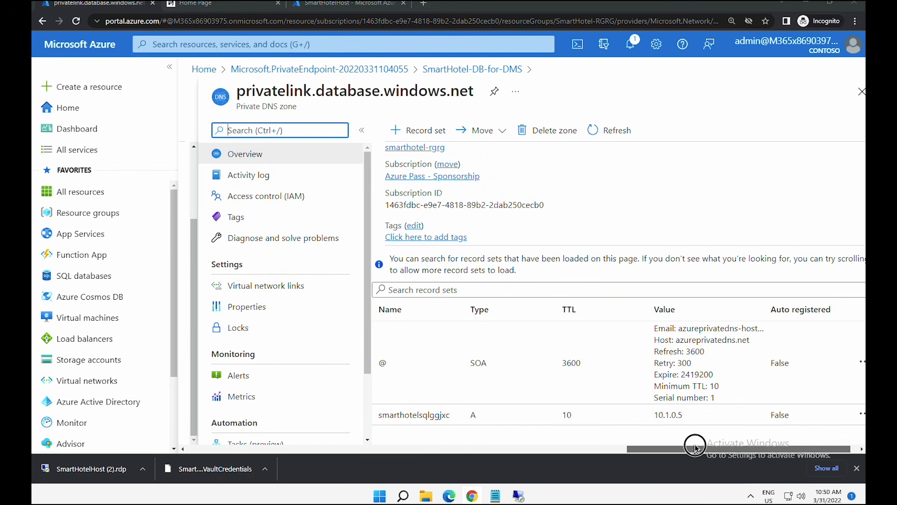
pyautogui.moveTo(363, 415); pyautogui.dragTo(770, 430)
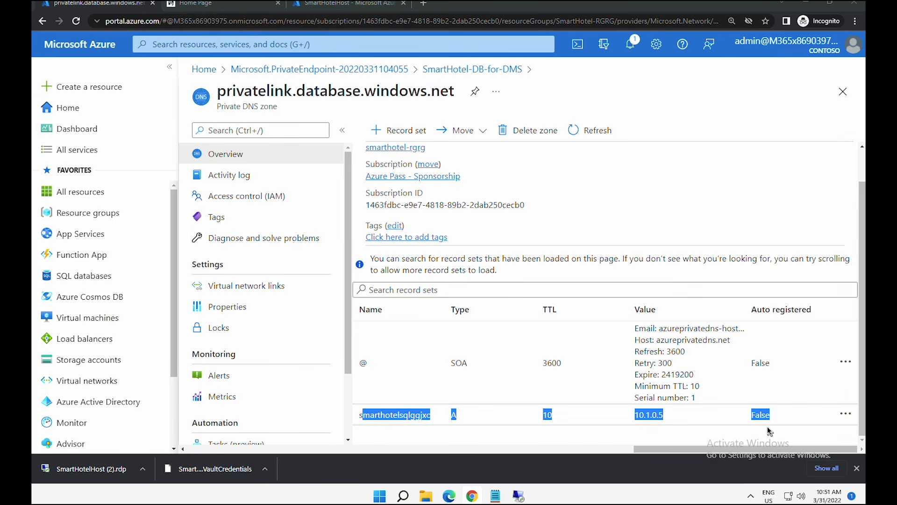
pyautogui.click(205, 70)
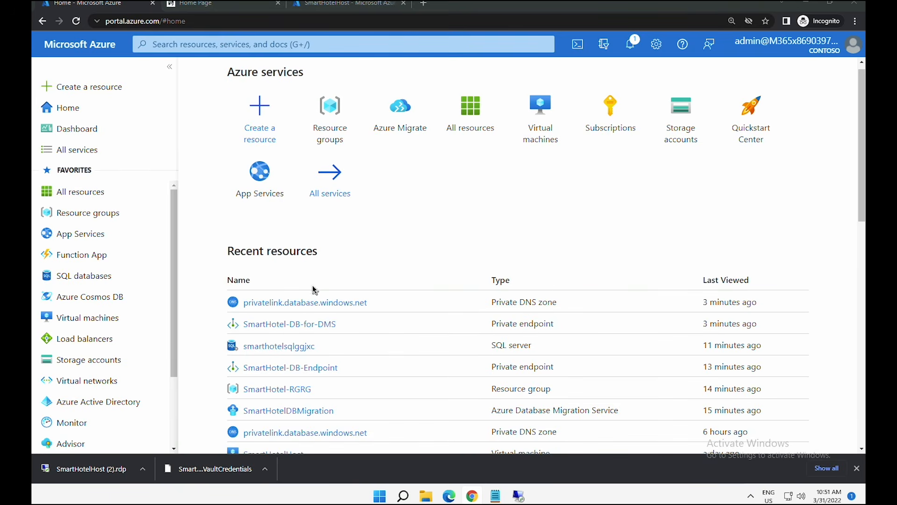
# - Check smarthotelsqlggjxc's firewall settings, noting public network access denied, then open Resource groups
pyautogui.click(310, 289)
pyautogui.moveTo(345, 315); pyautogui.dragTo(344, 335)
pyautogui.scroll(-1, 344, 338)
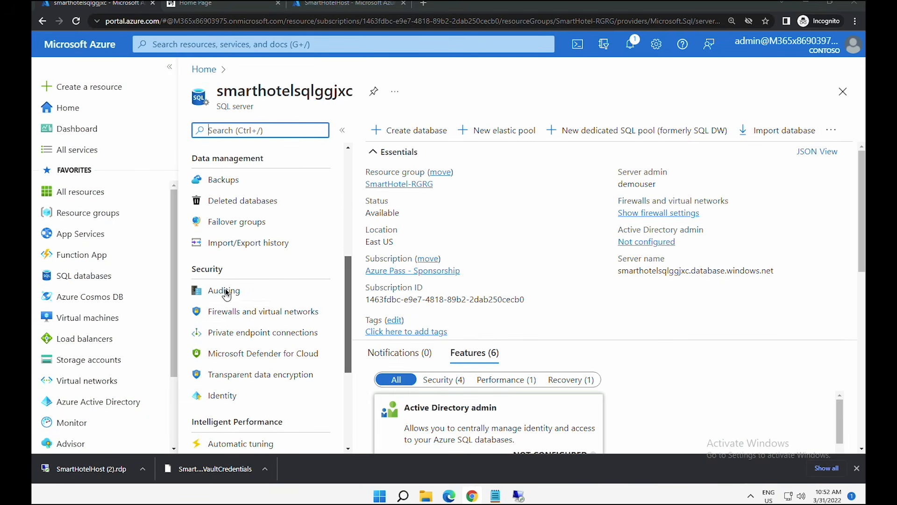
pyautogui.doubleClick(196, 270)
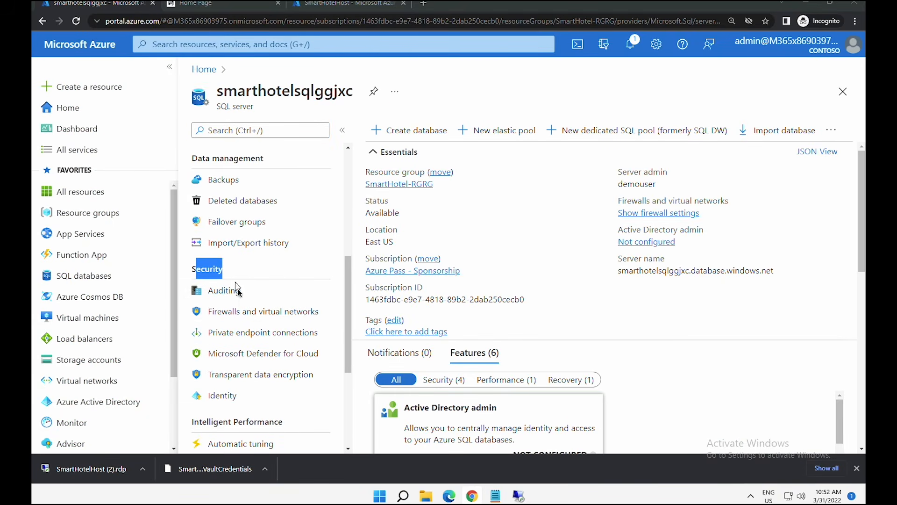
pyautogui.click(240, 313)
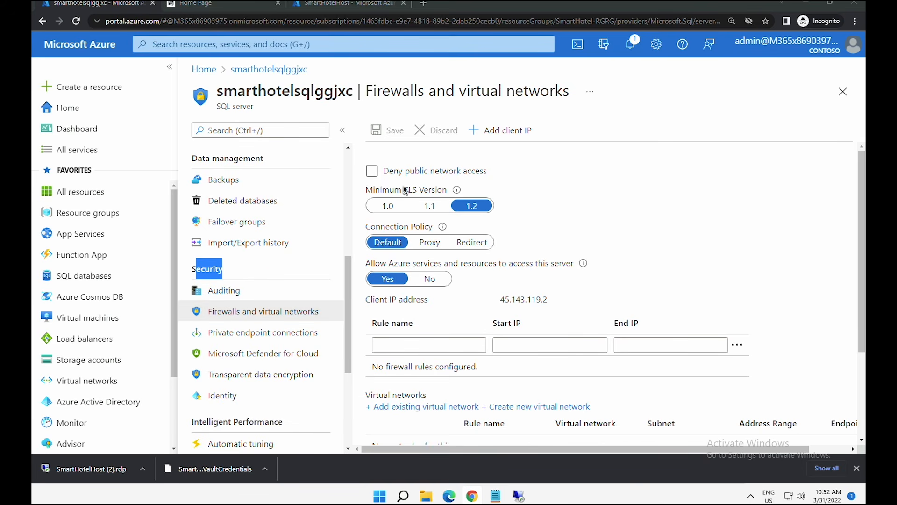
pyautogui.click(375, 173)
pyautogui.moveTo(387, 174); pyautogui.dragTo(468, 173)
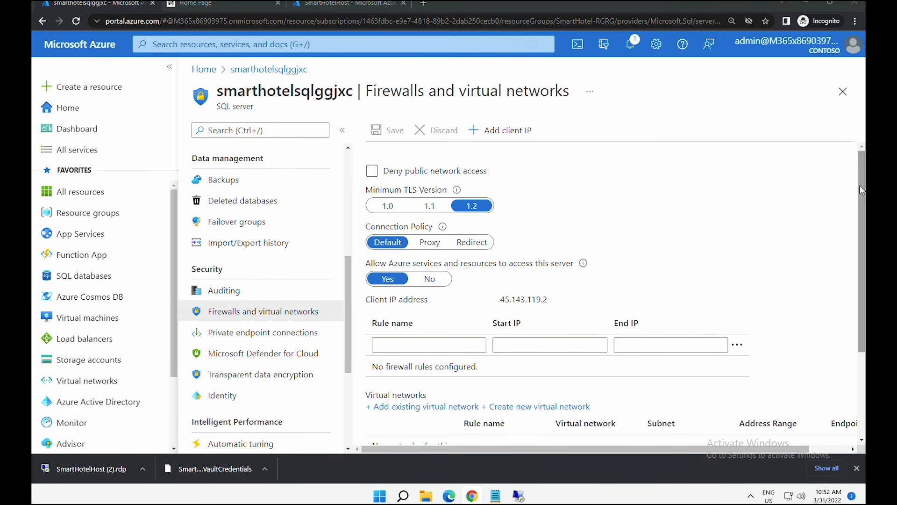
pyautogui.click(105, 214)
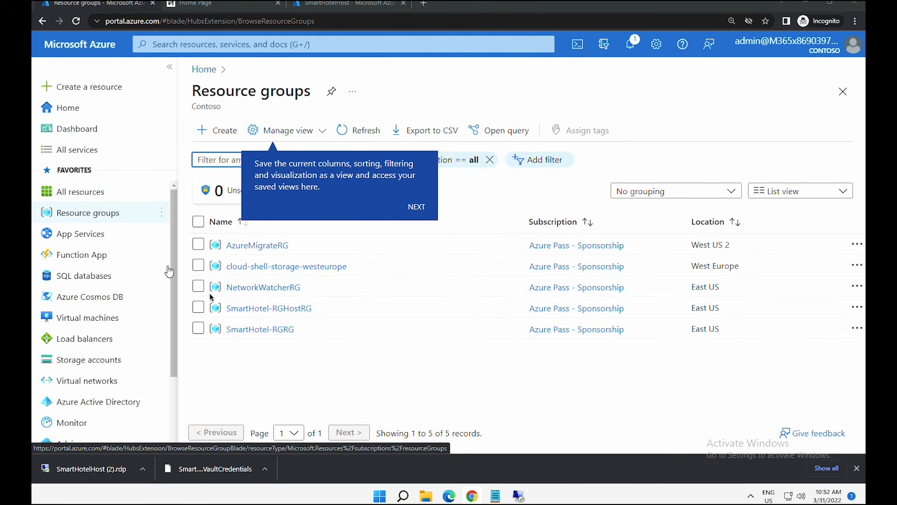
# - Browse the SmartHotel-RGRG resource group's contents, then return to the resource group list
pyautogui.click(264, 330)
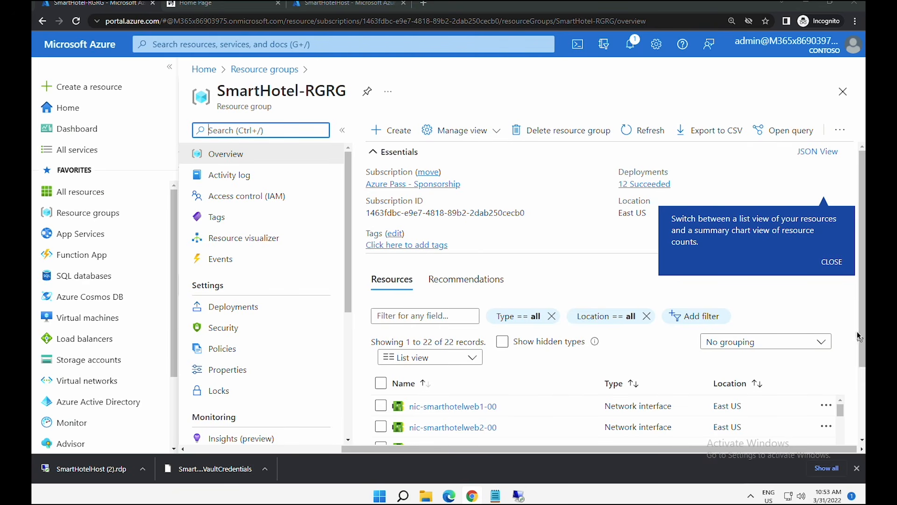
pyautogui.scroll(-2, 857, 350)
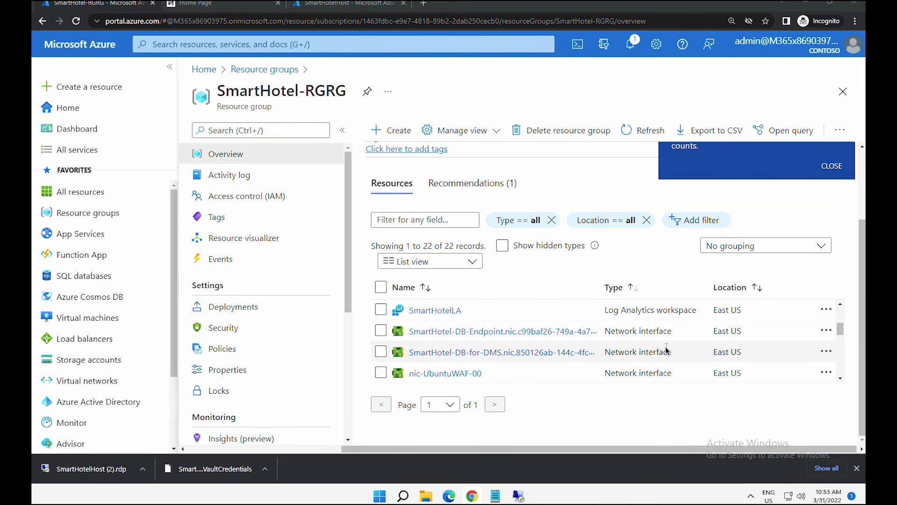
pyautogui.scroll(-1, 667, 351)
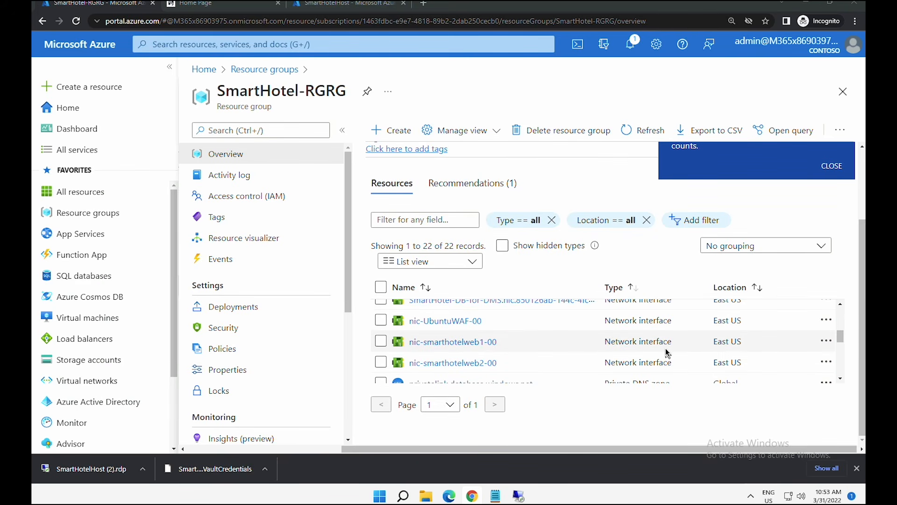
pyautogui.scroll(-1, 667, 350)
pyautogui.moveTo(841, 343); pyautogui.dragTo(843, 309)
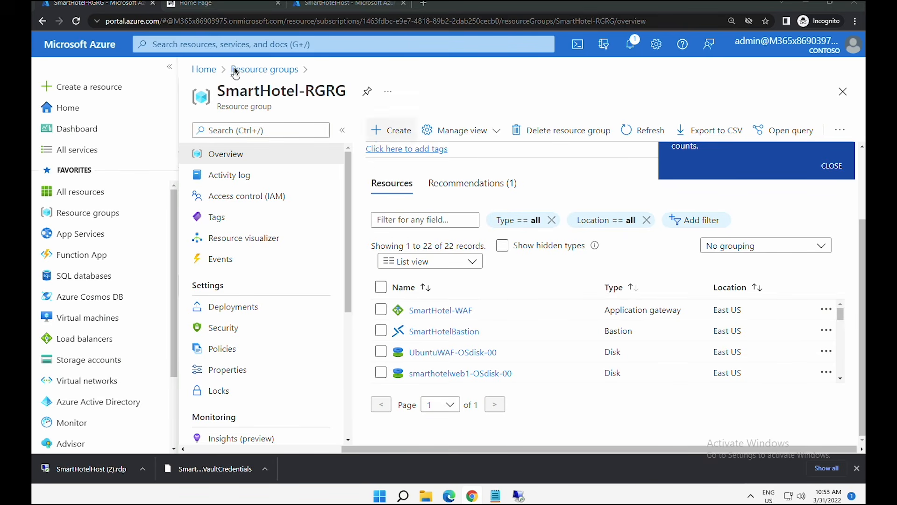
pyautogui.click(256, 70)
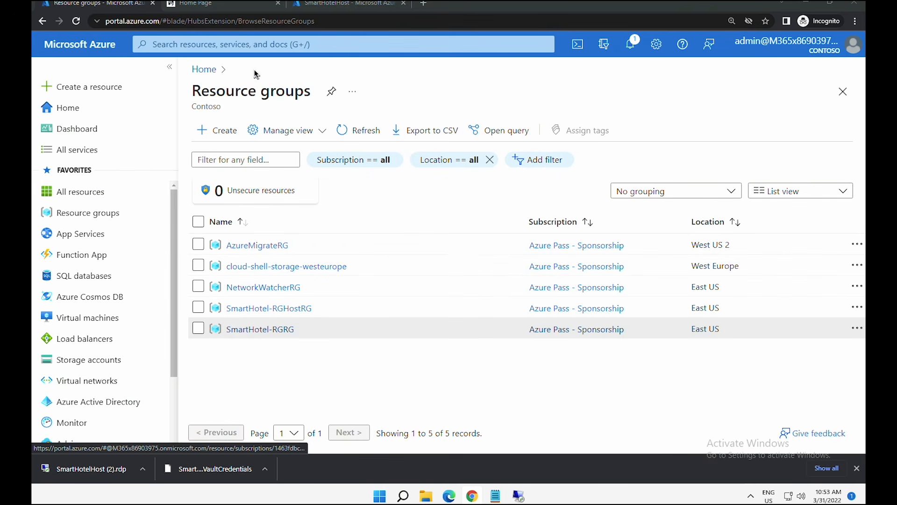
# - In AzureMigrateRG, sort resources by type and open the SmartHotelDBMigration service
pyautogui.click(269, 245)
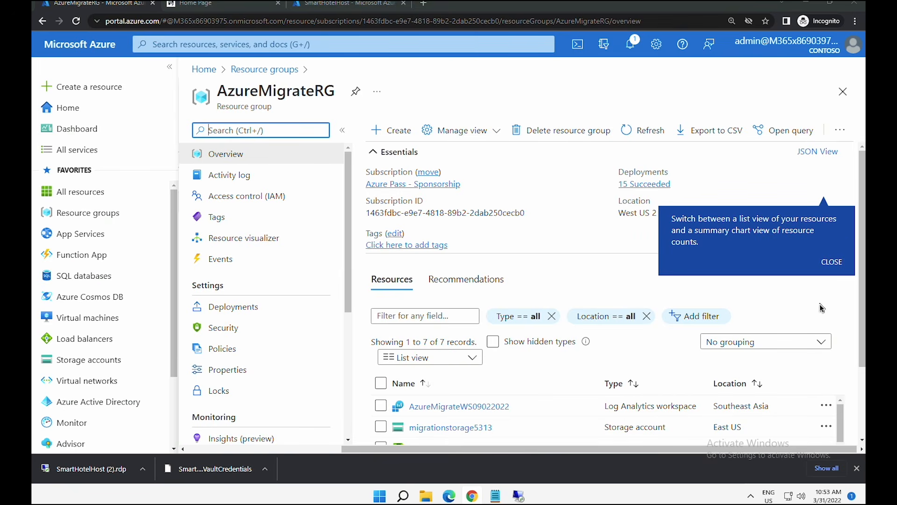
pyautogui.scroll(-1, 836, 362)
pyautogui.click(627, 331)
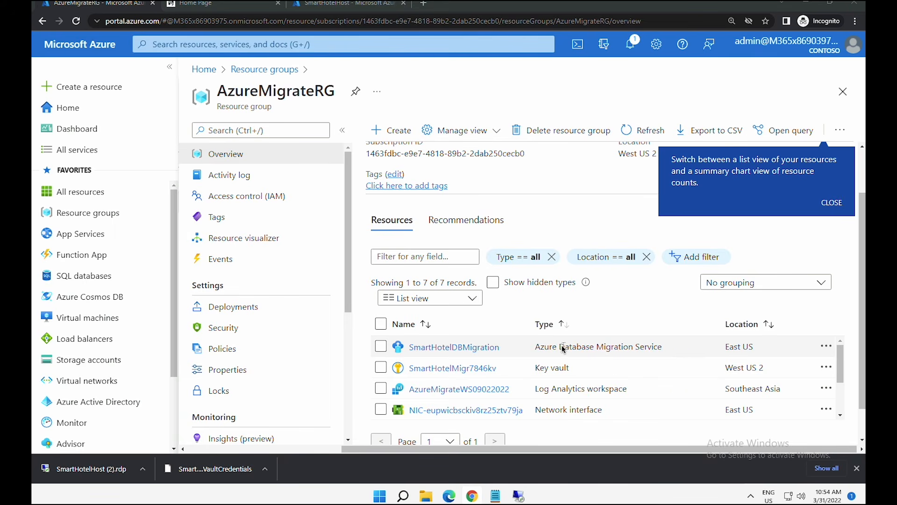
pyautogui.moveTo(559, 348); pyautogui.dragTo(662, 348)
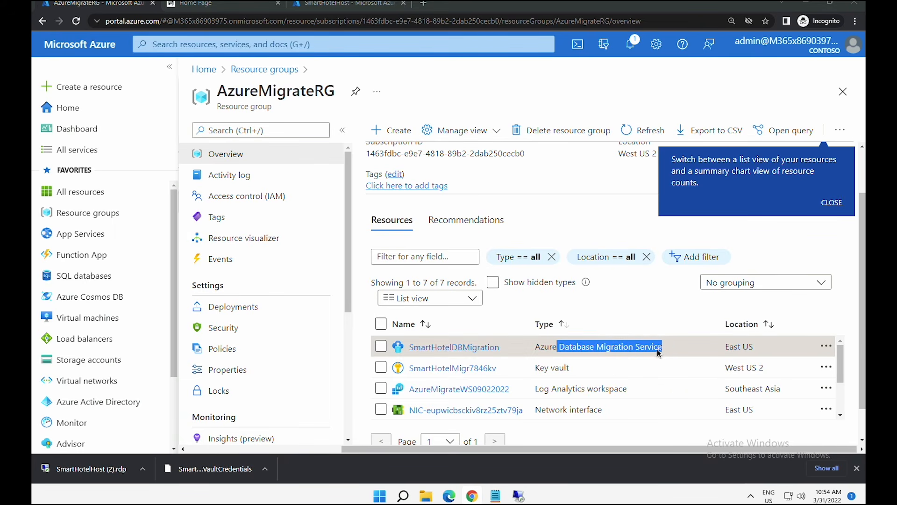
pyautogui.click(466, 347)
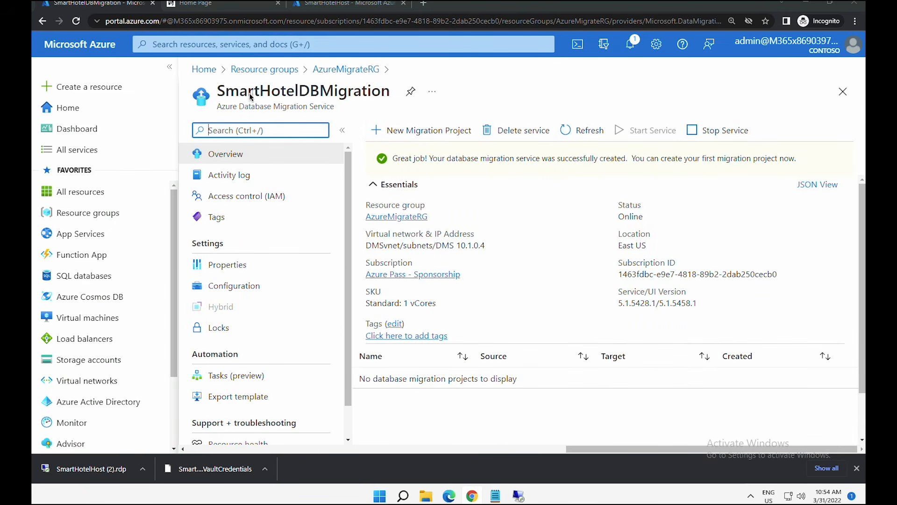
pyautogui.moveTo(228, 94); pyautogui.dragTo(382, 97)
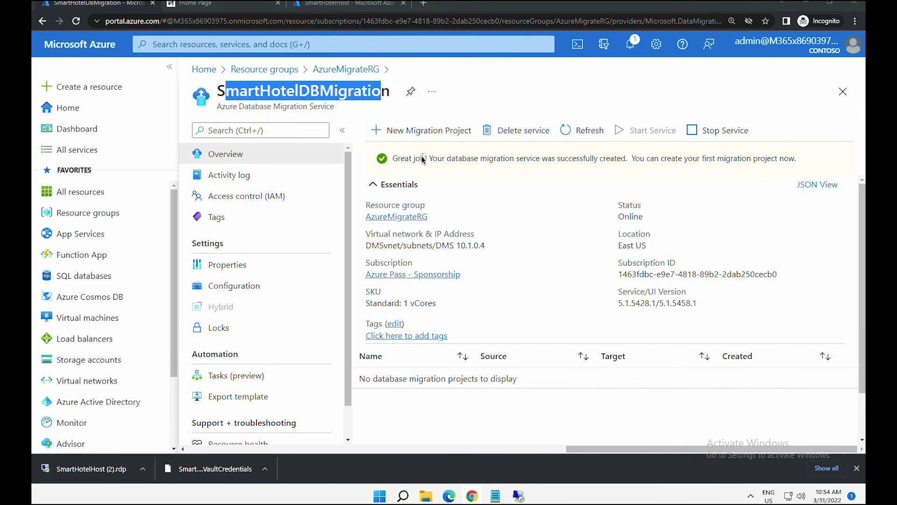
# - Create migration project DBMigrate, SQL Server to Azure SQL Database, with activity 'Create project only'
pyautogui.click(424, 133)
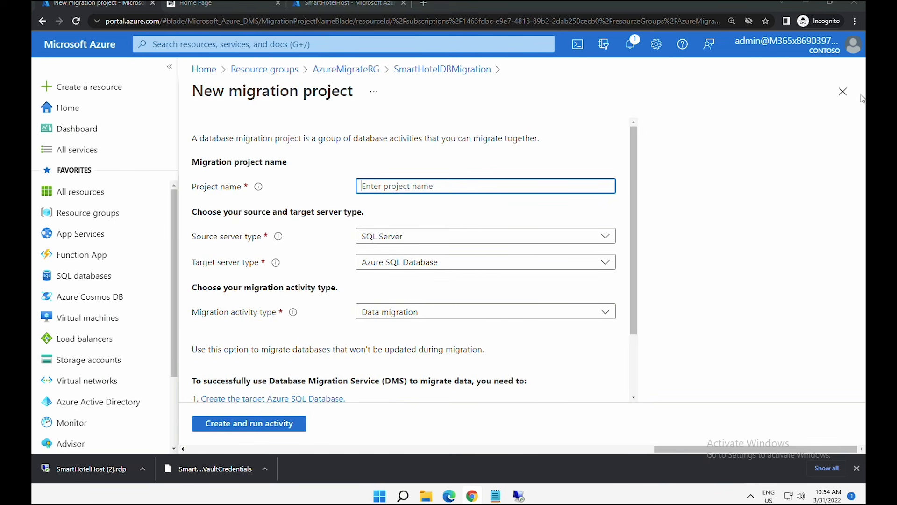
pyautogui.write('DBMigrate')
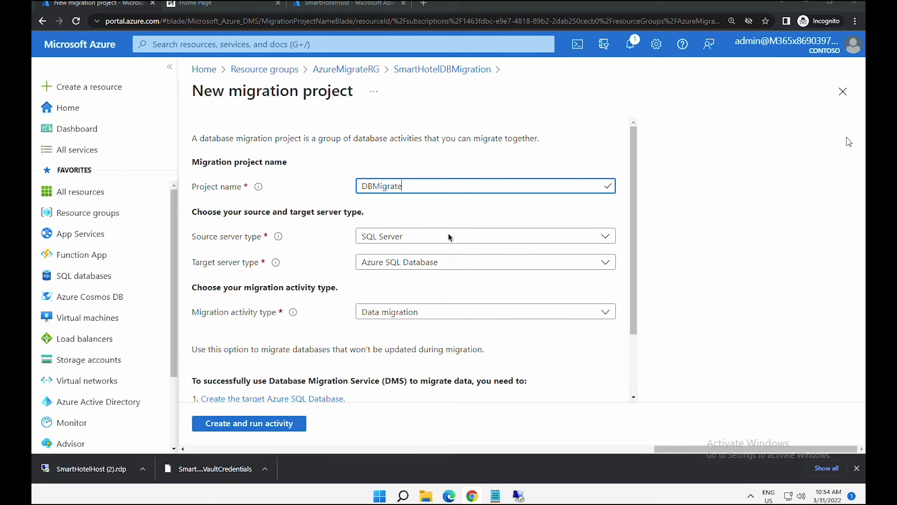
pyautogui.click(442, 236)
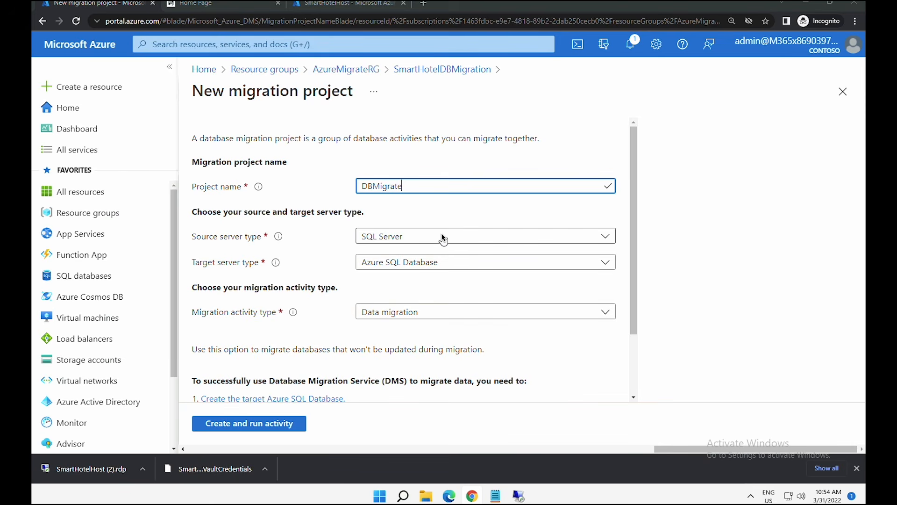
pyautogui.click(429, 260)
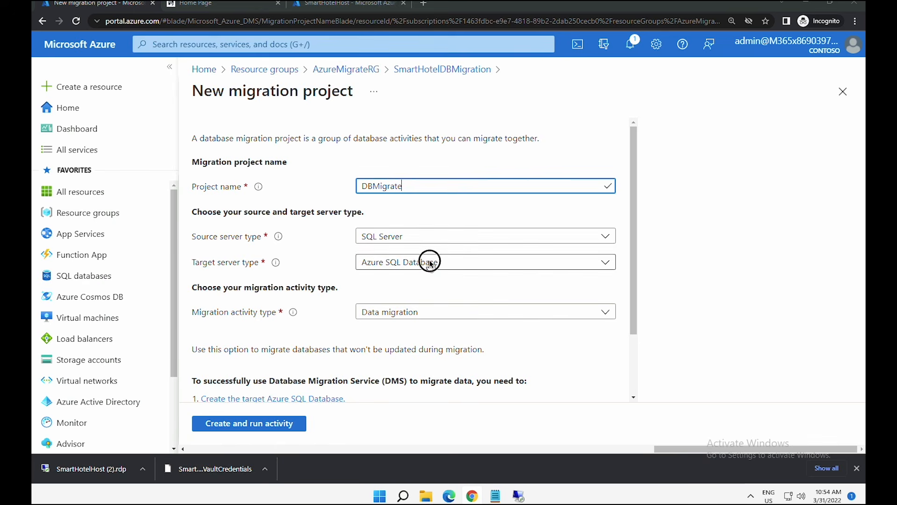
pyautogui.click(430, 260)
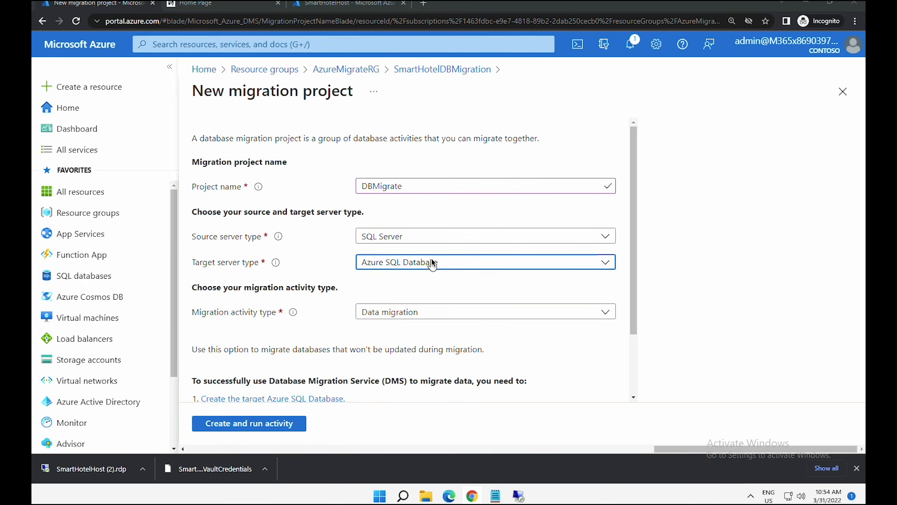
pyautogui.click(631, 340)
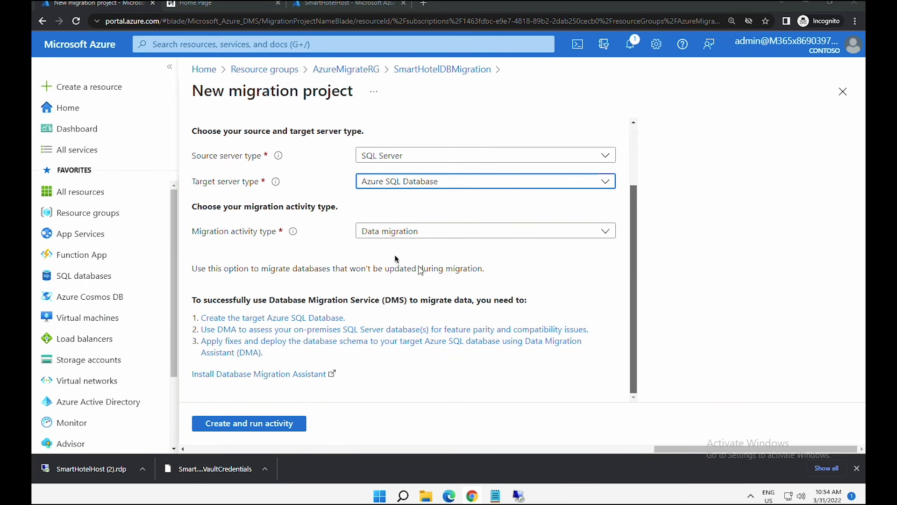
pyautogui.click(385, 232)
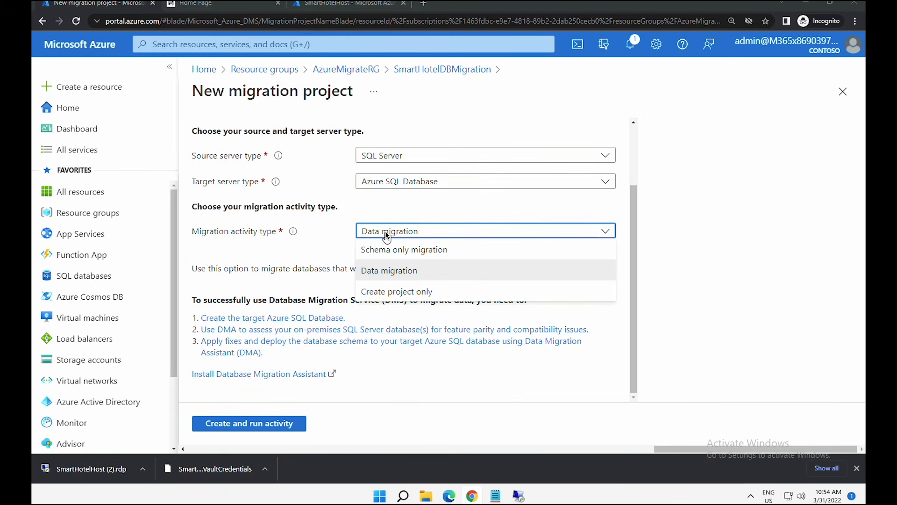
pyautogui.click(402, 293)
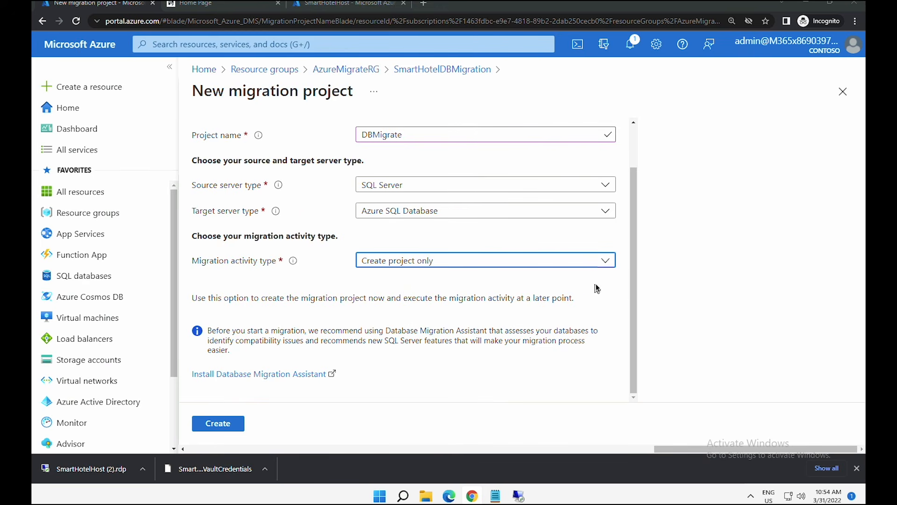
pyautogui.click(216, 424)
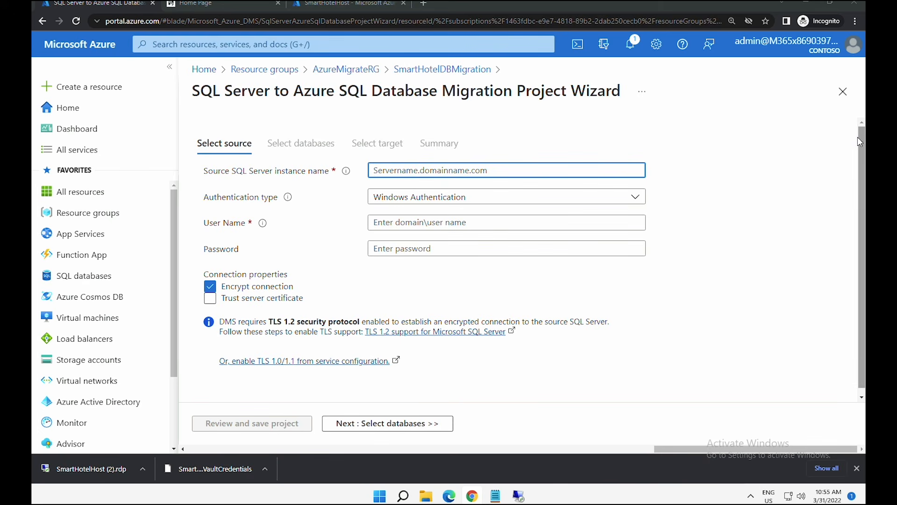
# - Connect to source 10.0.0.4 with SQL Authentication login and password, trusting its certificate
pyautogui.write('10.0.0.4')
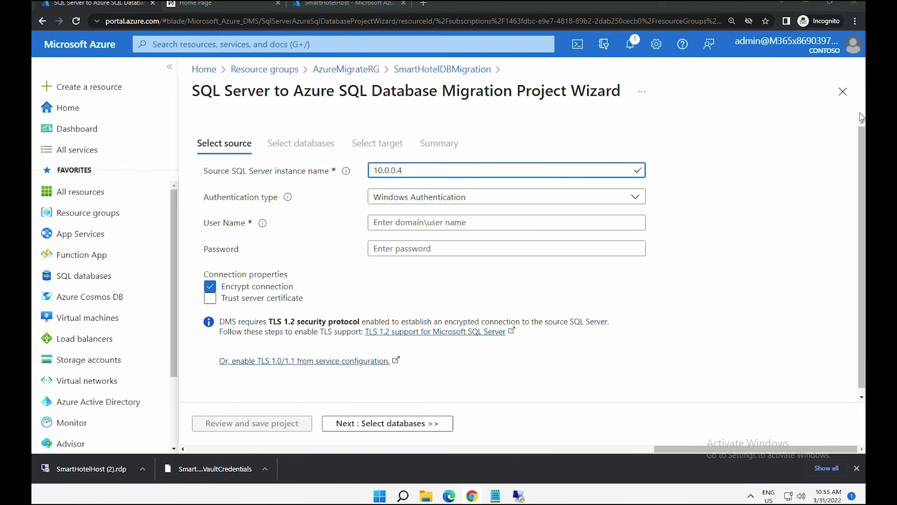
pyautogui.click(621, 197)
pyautogui.click(494, 218)
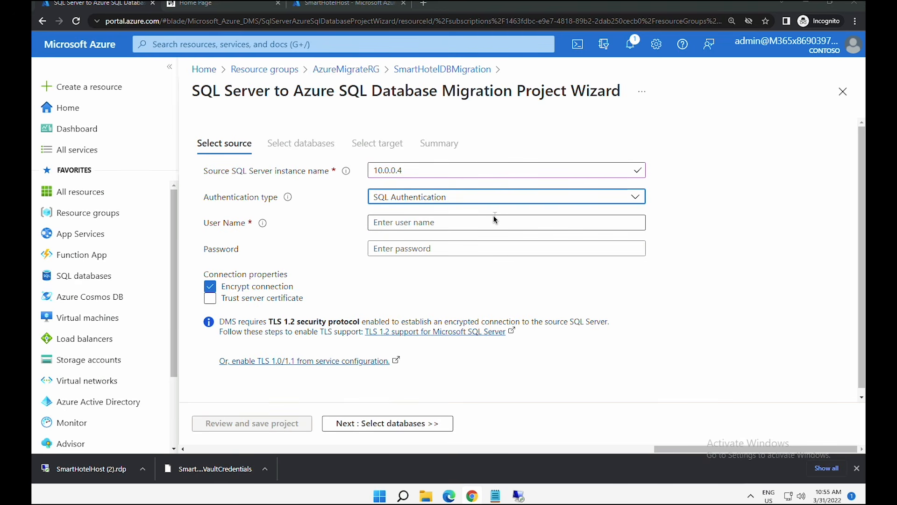
pyautogui.click(478, 224)
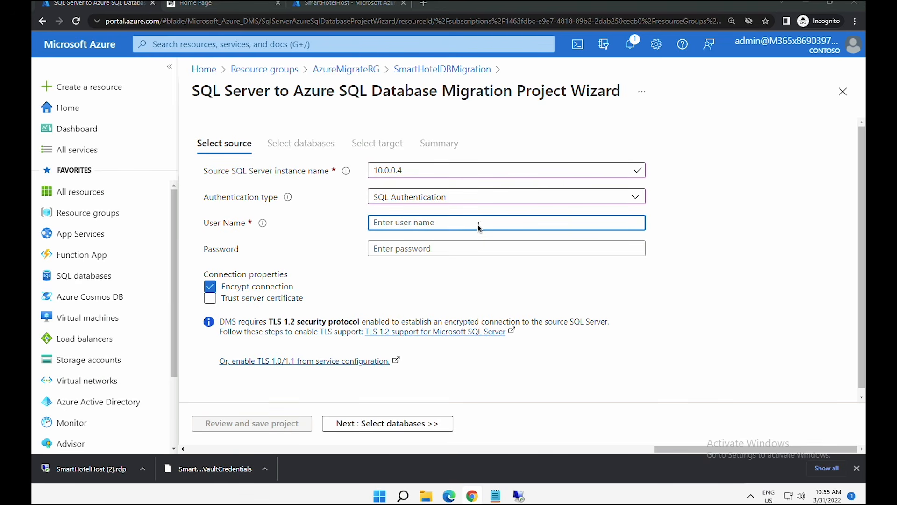
pyautogui.write('sa')
pyautogui.press('Tab')
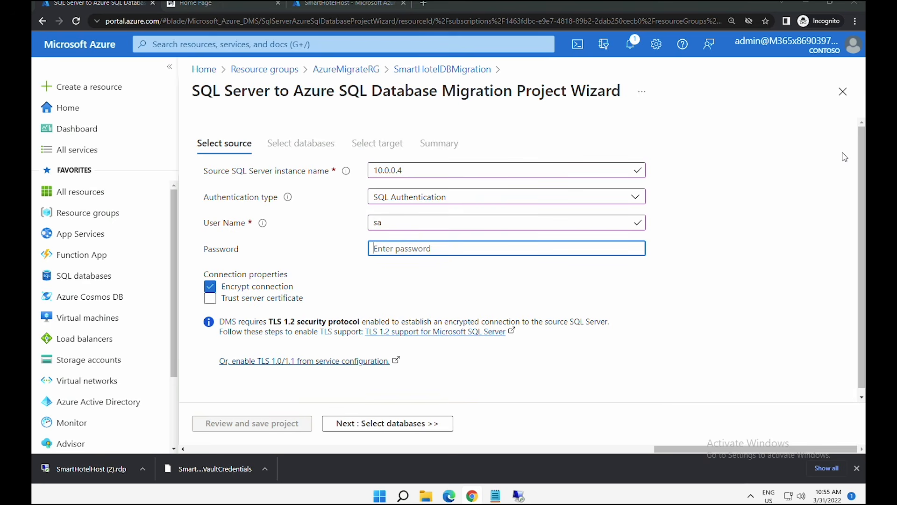
pyautogui.write('demo!pass123')
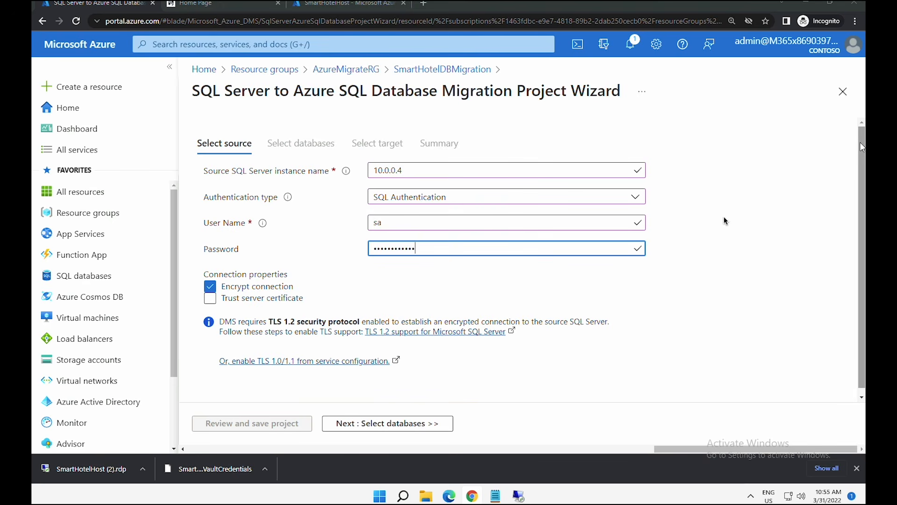
pyautogui.click(210, 299)
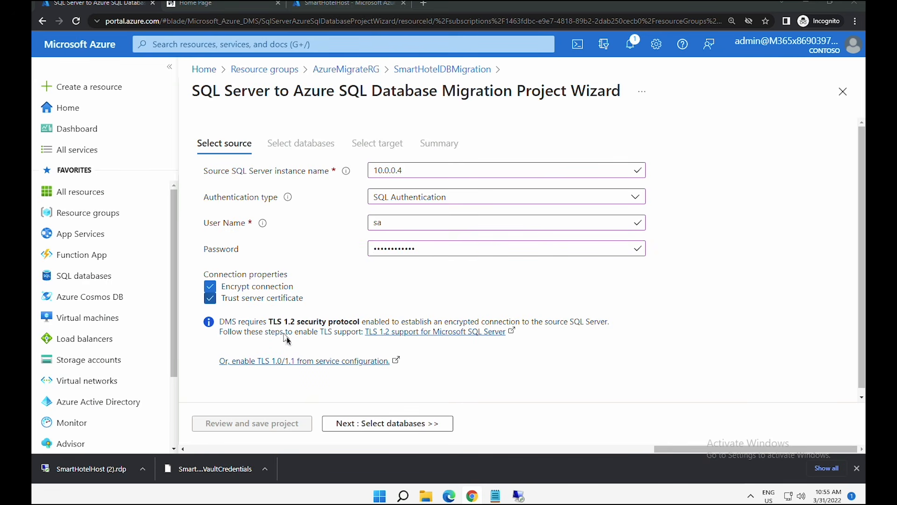
pyautogui.click(378, 423)
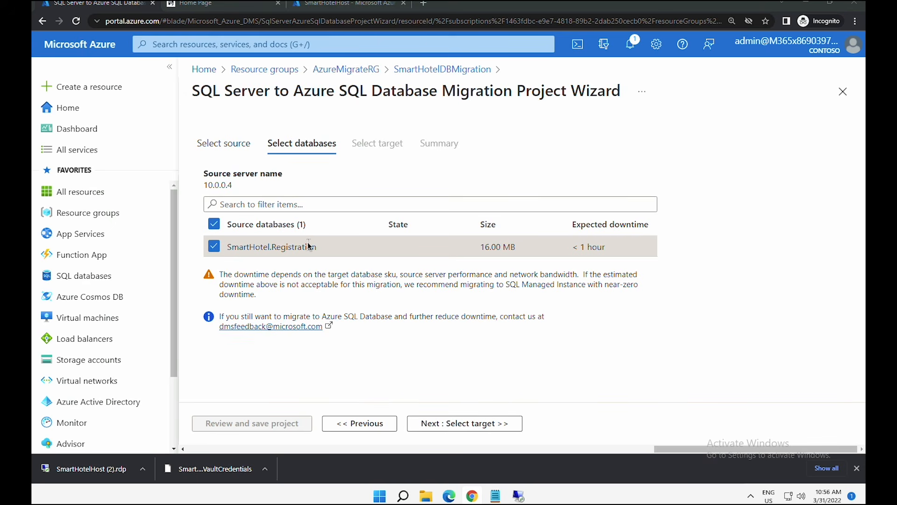
# - Copy the smarthotelsqlggjxc server's full name from its overview in the other tab
pyautogui.click(452, 425)
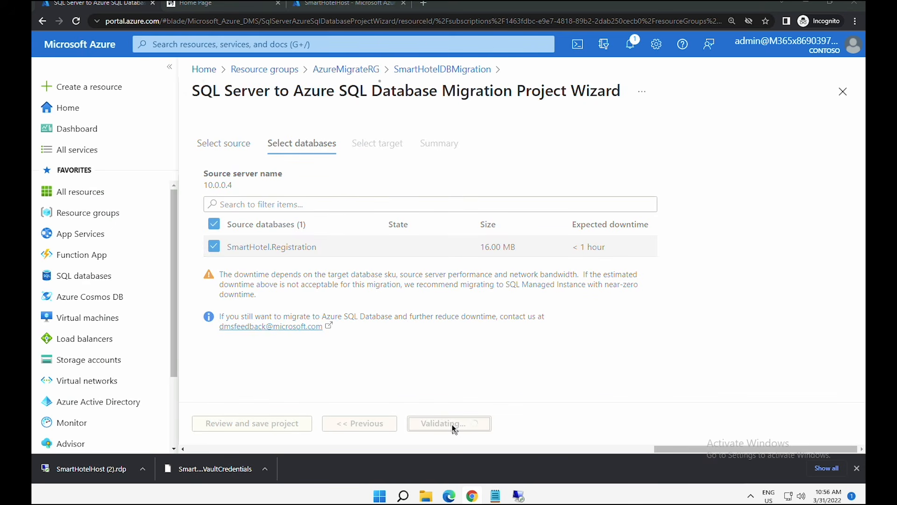
pyautogui.click(413, 207)
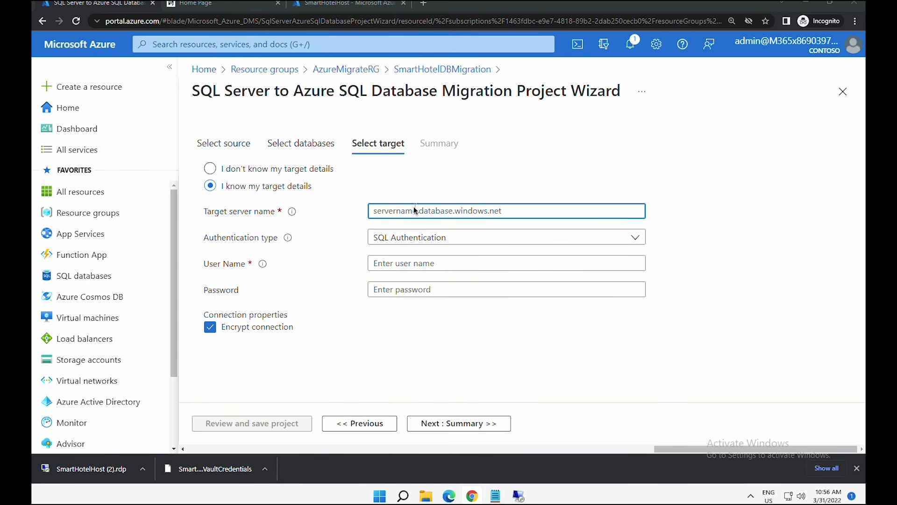
pyautogui.click(357, 6)
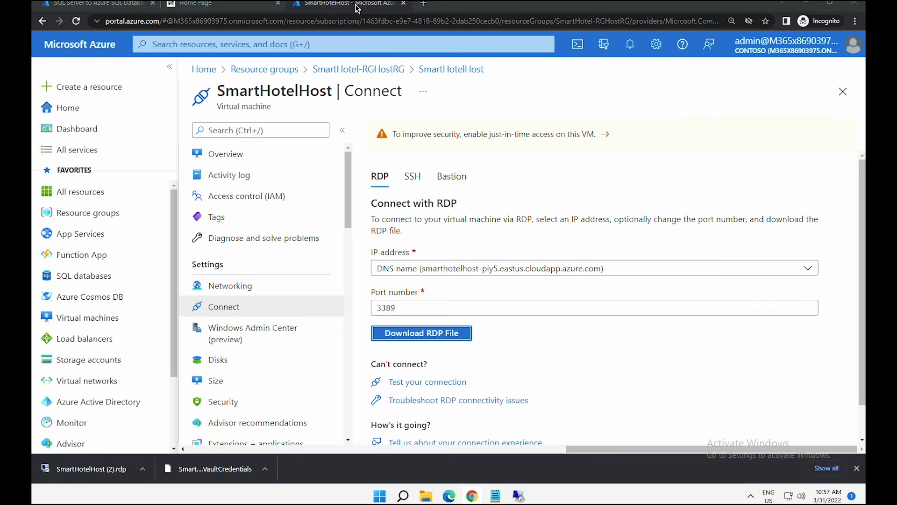
pyautogui.click(94, 215)
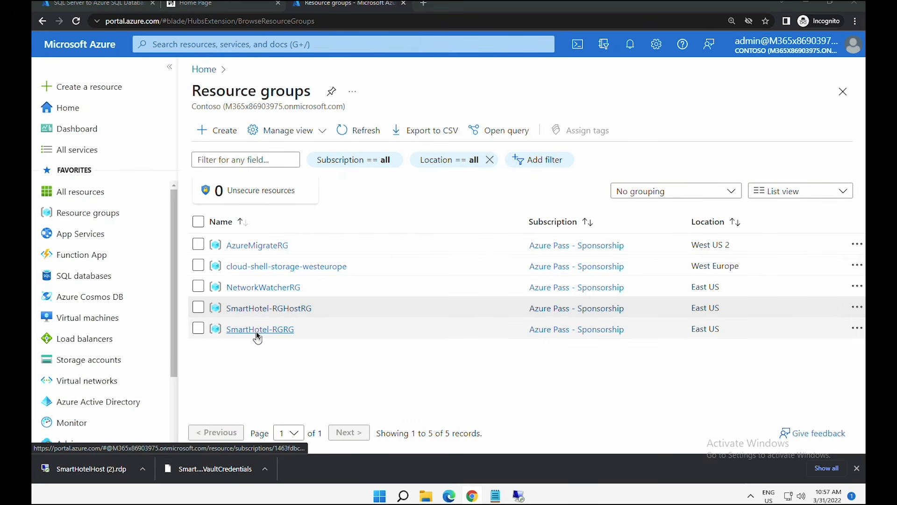
pyautogui.click(257, 330)
pyautogui.scroll(-5, 604, 355)
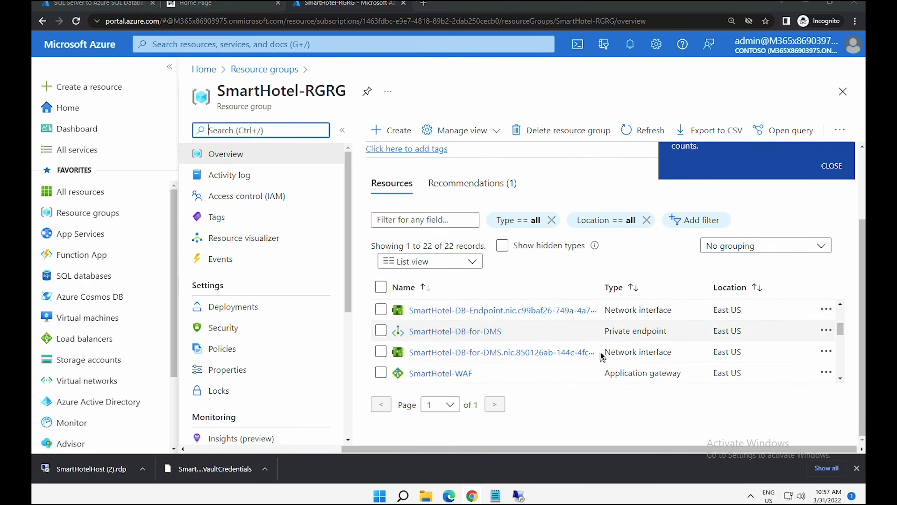
pyautogui.scroll(-1, 604, 352)
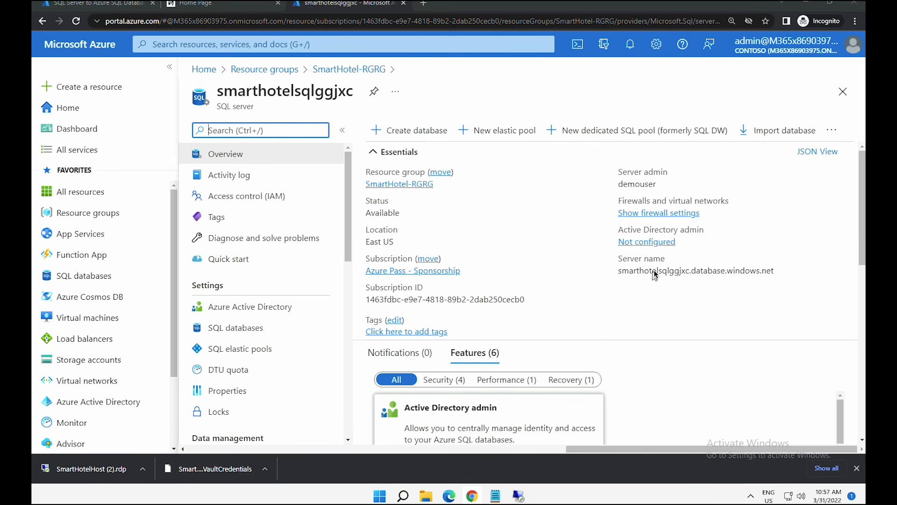
pyautogui.click(659, 270)
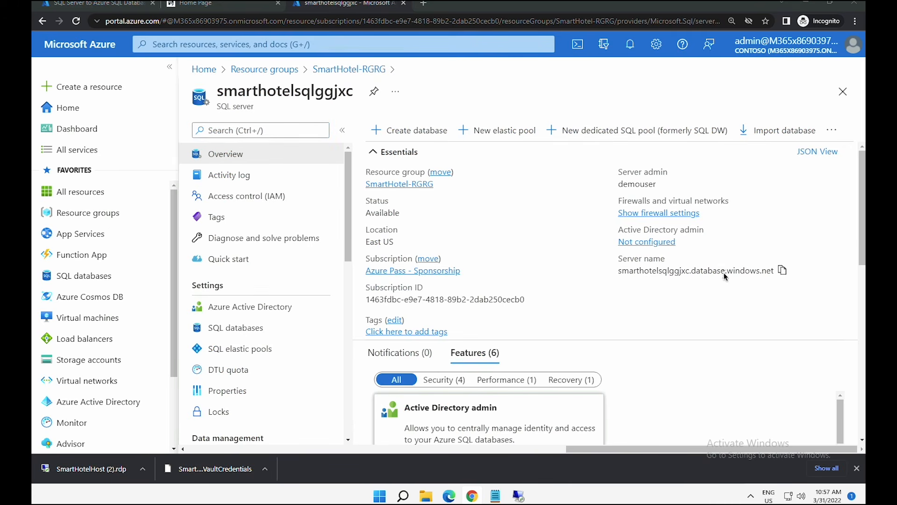
pyautogui.click(782, 272)
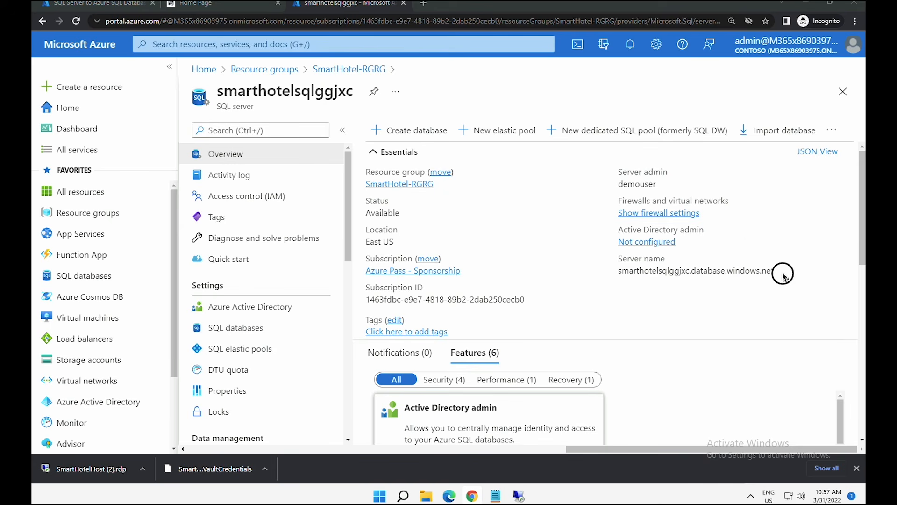
# - Set target smarthotelsqlggjxc.database.windows.net with SQL Authentication login and password, then validate
pyautogui.click(100, 9)
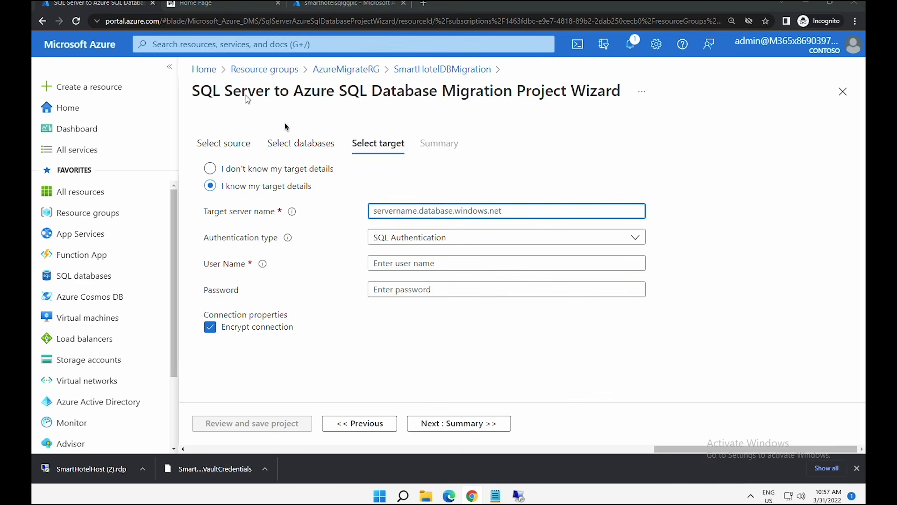
pyautogui.rightClick(428, 210)
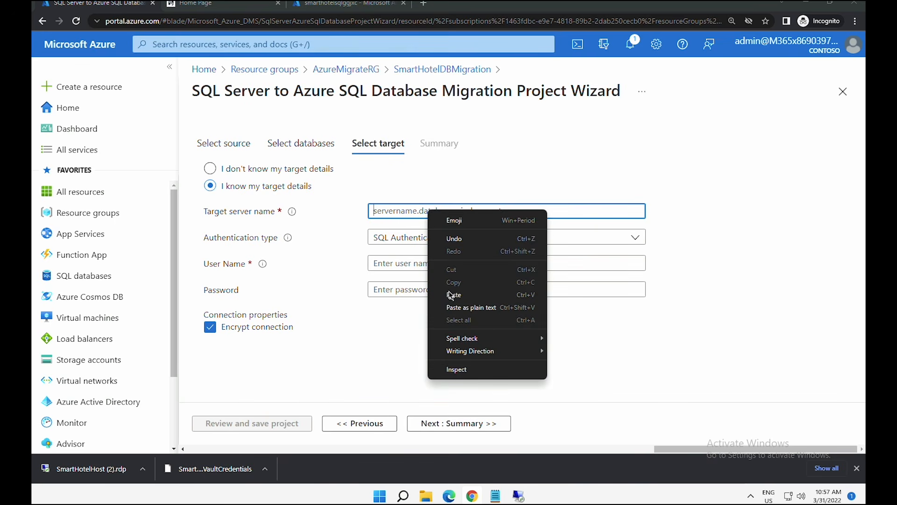
pyautogui.click(449, 291)
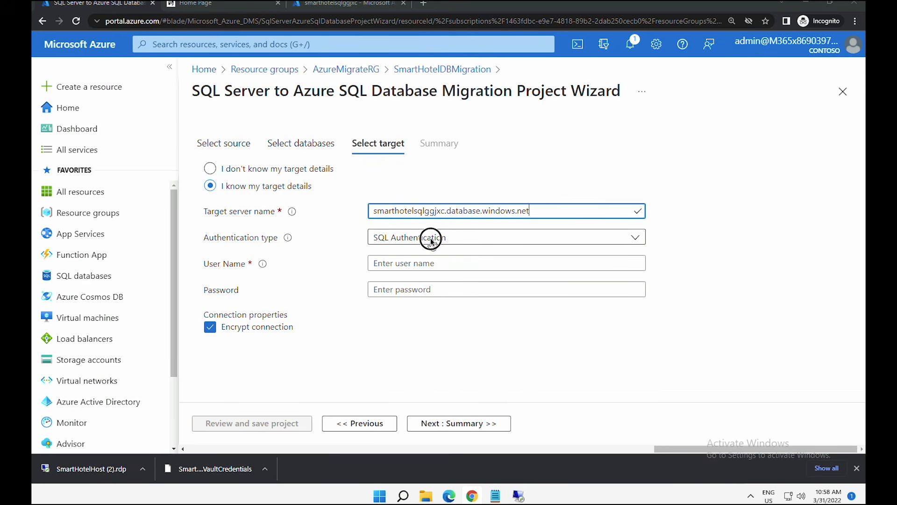
pyautogui.click(431, 237)
pyautogui.click(429, 252)
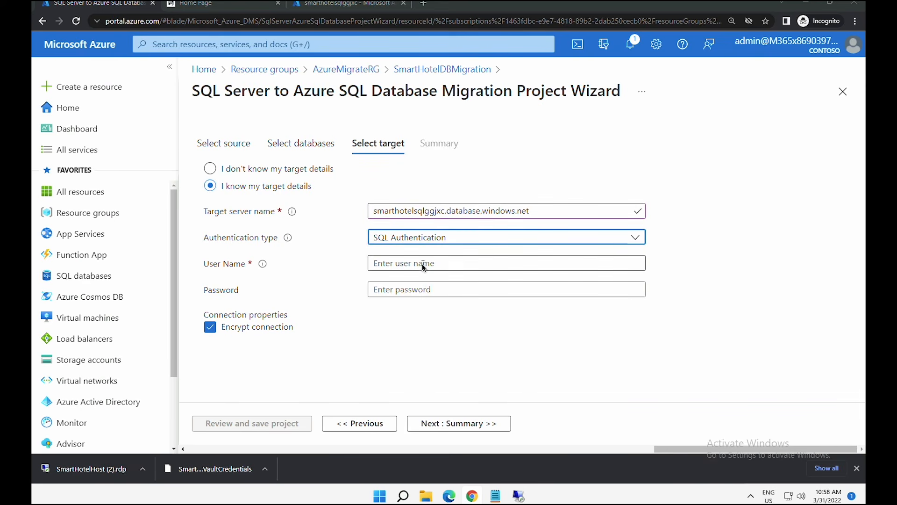
pyautogui.click(422, 263)
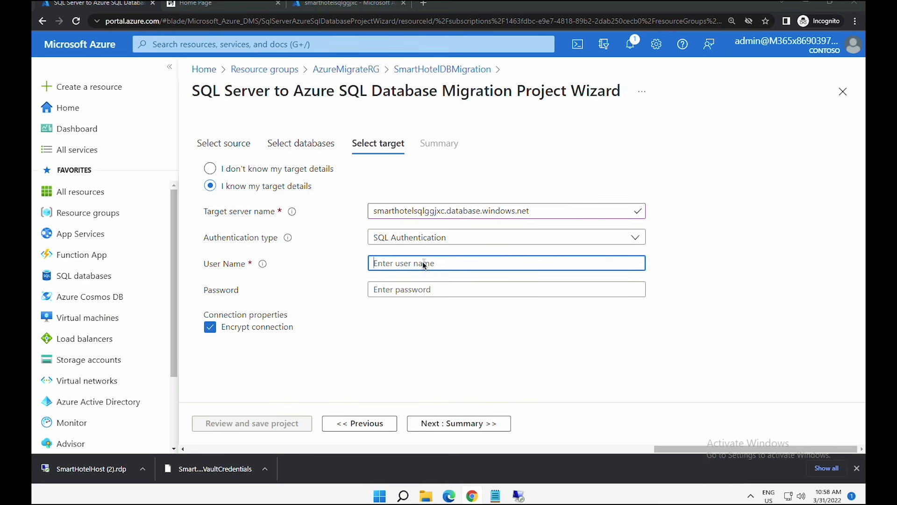
pyautogui.write('demouser')
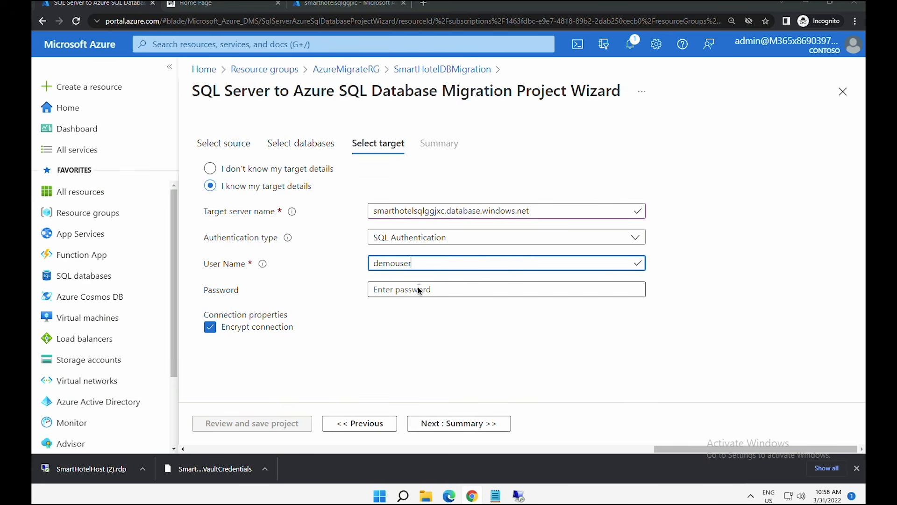
pyautogui.click(417, 287)
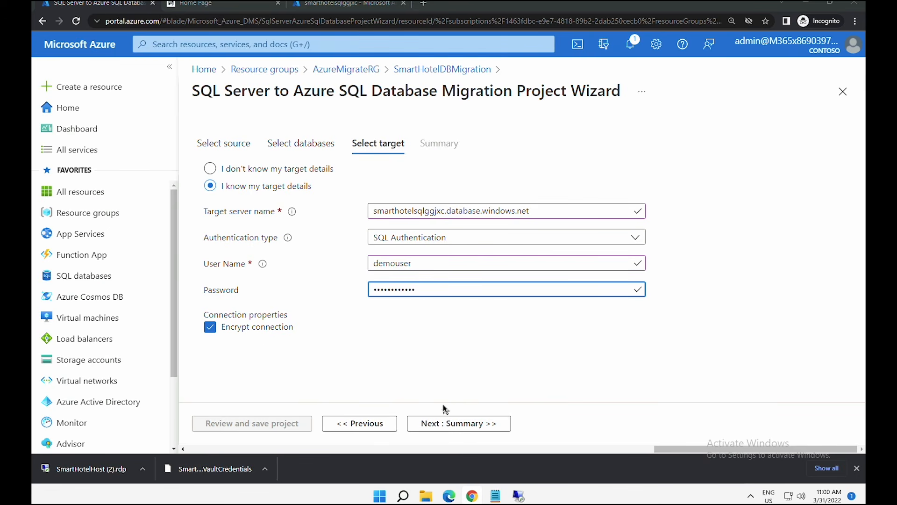
pyautogui.click(447, 423)
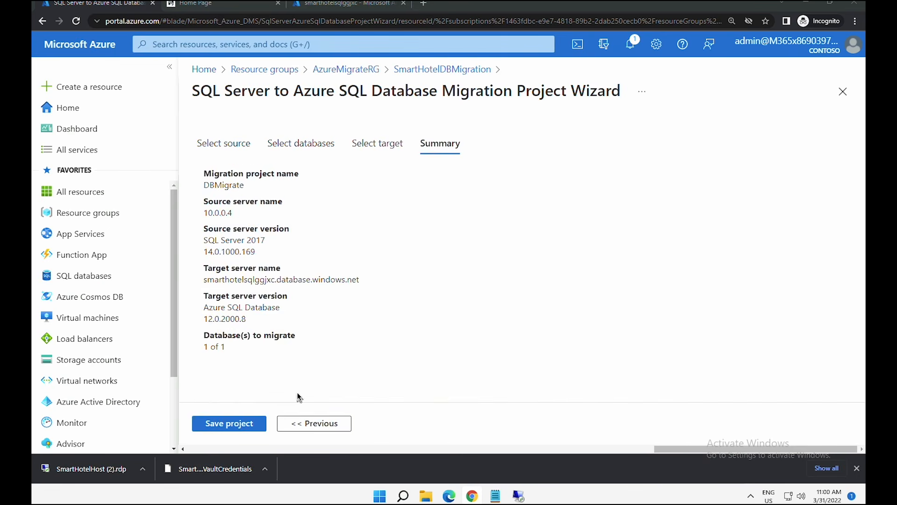
# - Save the DBMigrate project, refresh its overview, and list the new activity types
pyautogui.click(230, 422)
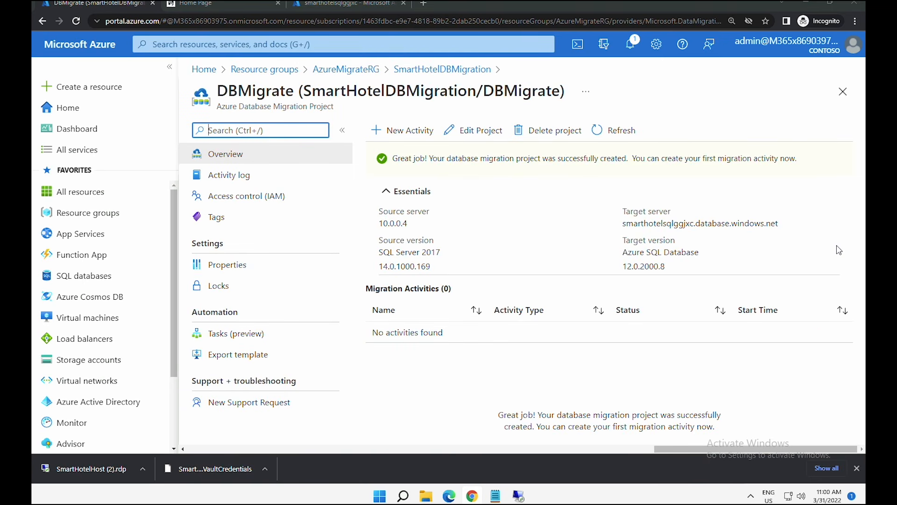
pyautogui.click(614, 134)
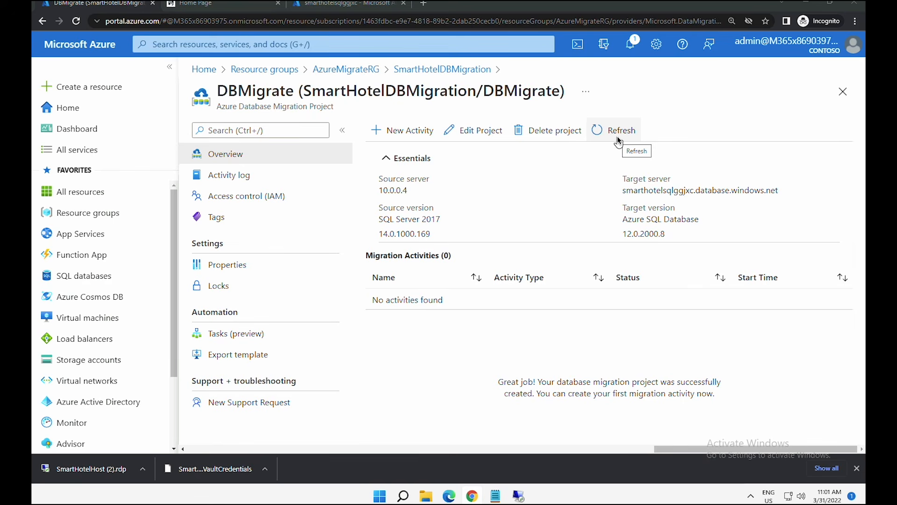
pyautogui.click(406, 131)
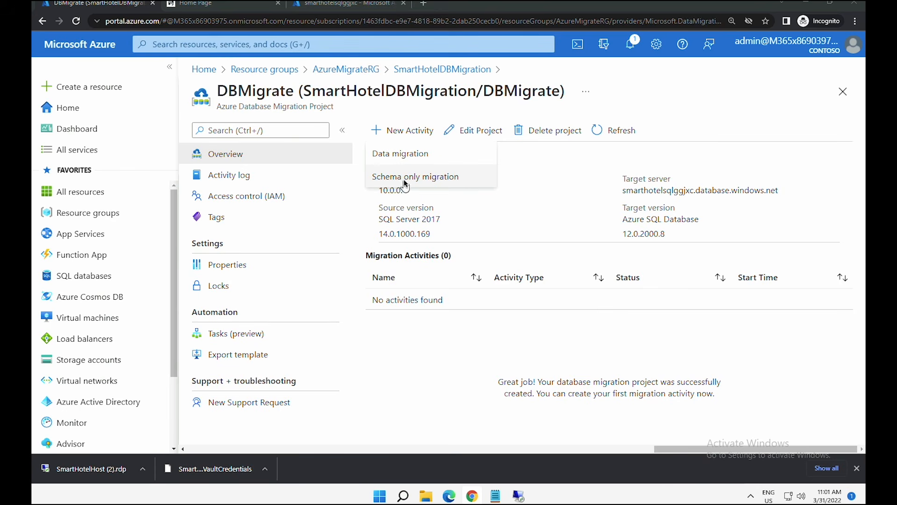
# - Begin a schema-only migration activity, re-entering the source and target passwords
pyautogui.click(404, 179)
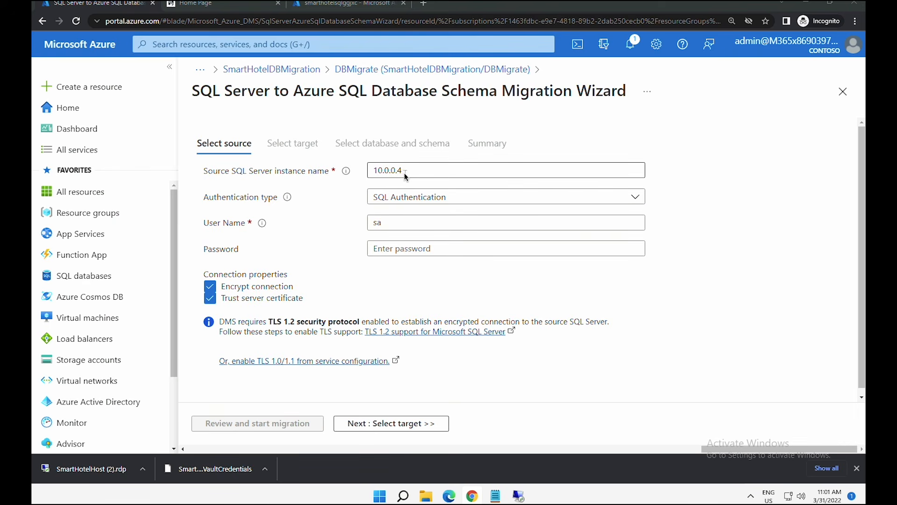
pyautogui.click(410, 248)
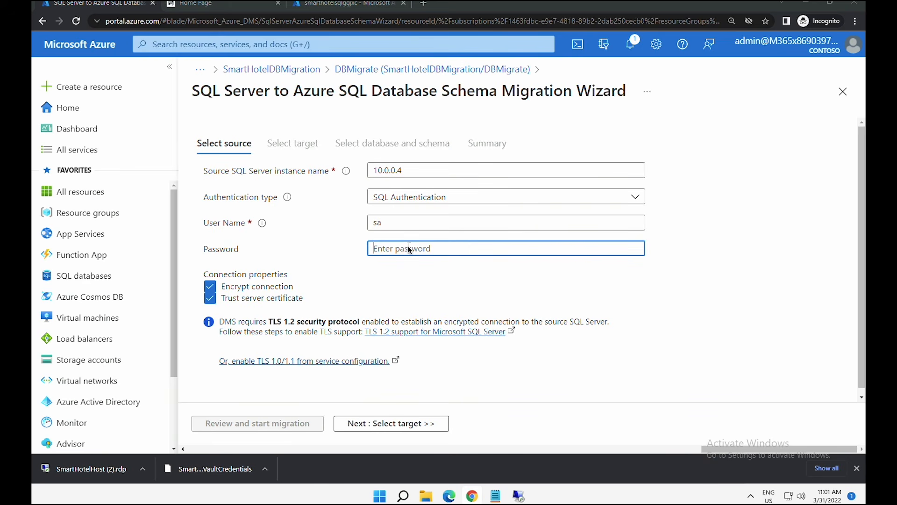
pyautogui.hotkey('ctrl', 'v')
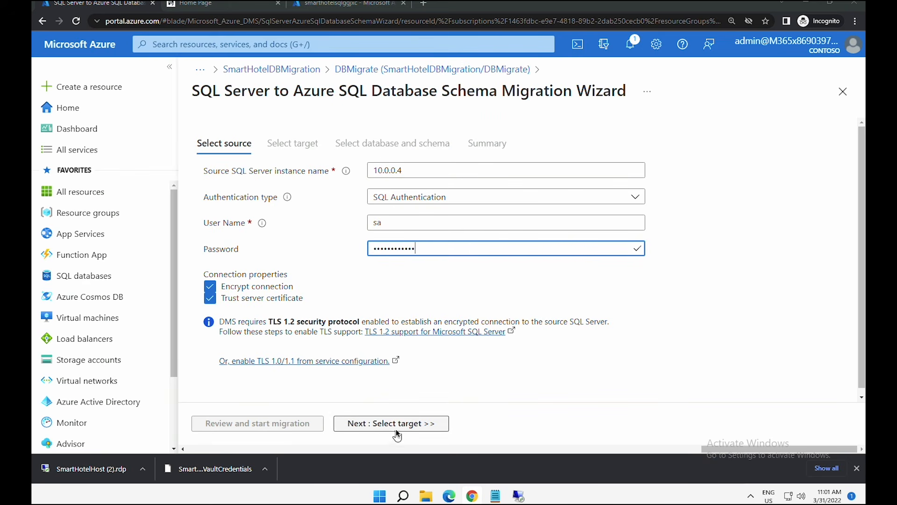
pyautogui.click(396, 425)
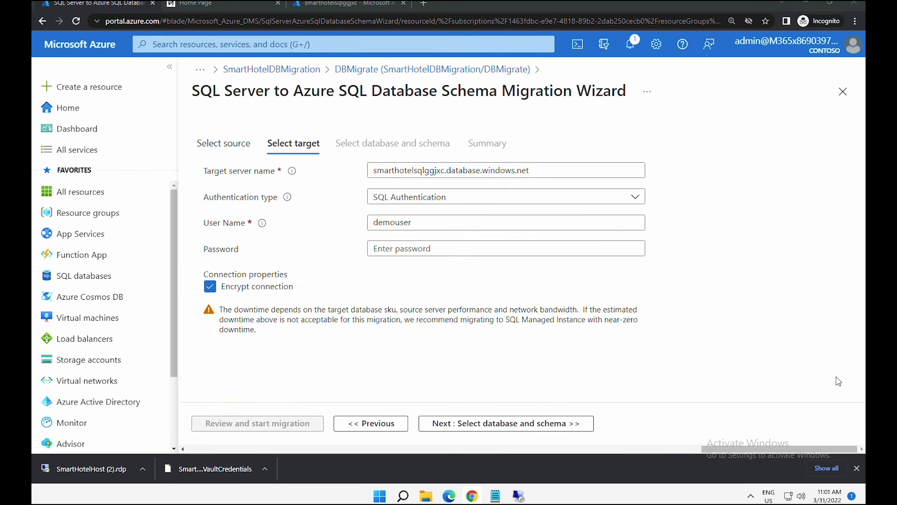
pyautogui.click(393, 249)
pyautogui.hotkey('ctrl', 'v')
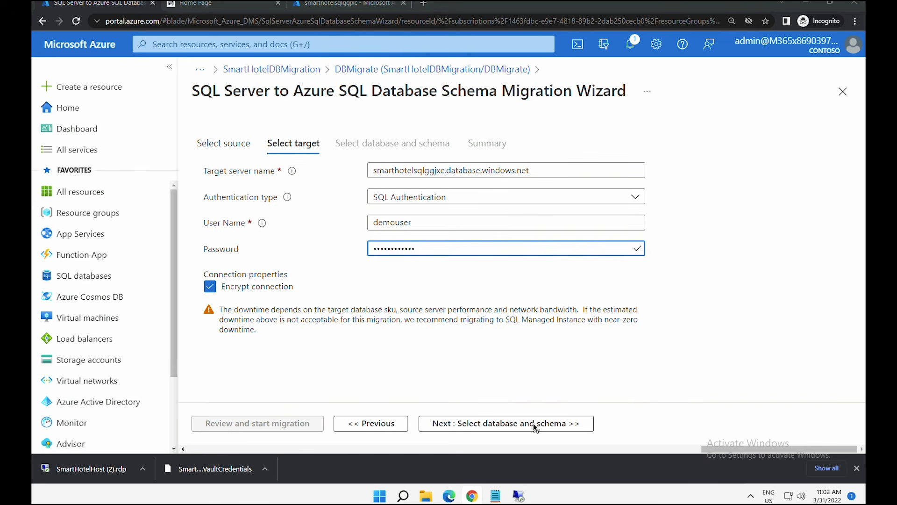
pyautogui.click(533, 423)
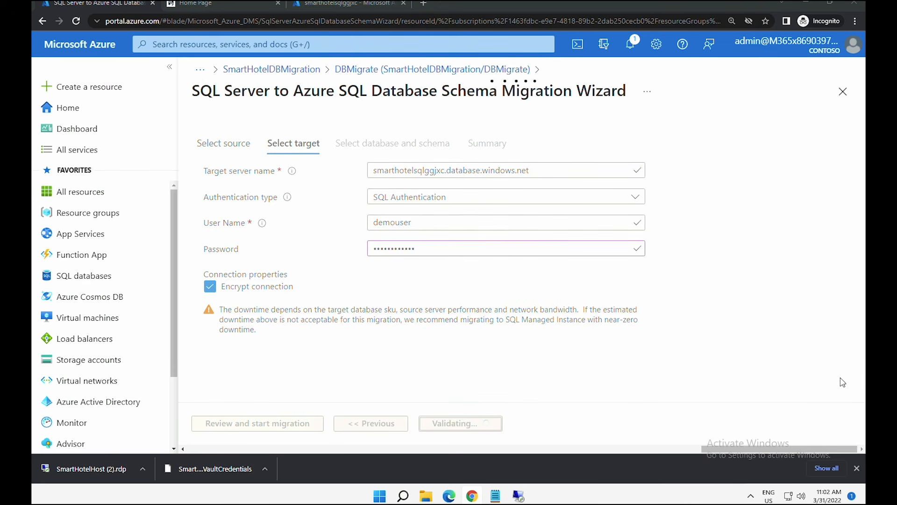
# - Target smarthoteldb with schema generated from source, name it SchemaMigration, and start it
pyautogui.click(377, 269)
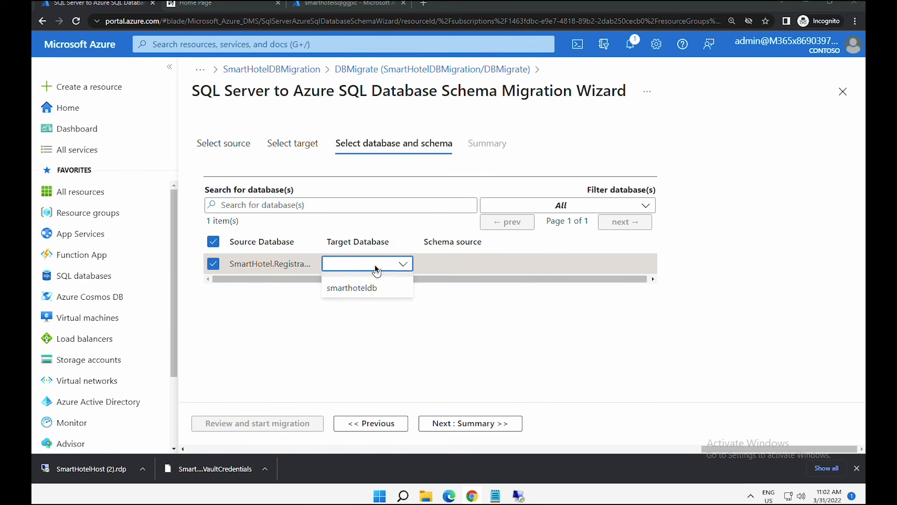
pyautogui.click(372, 289)
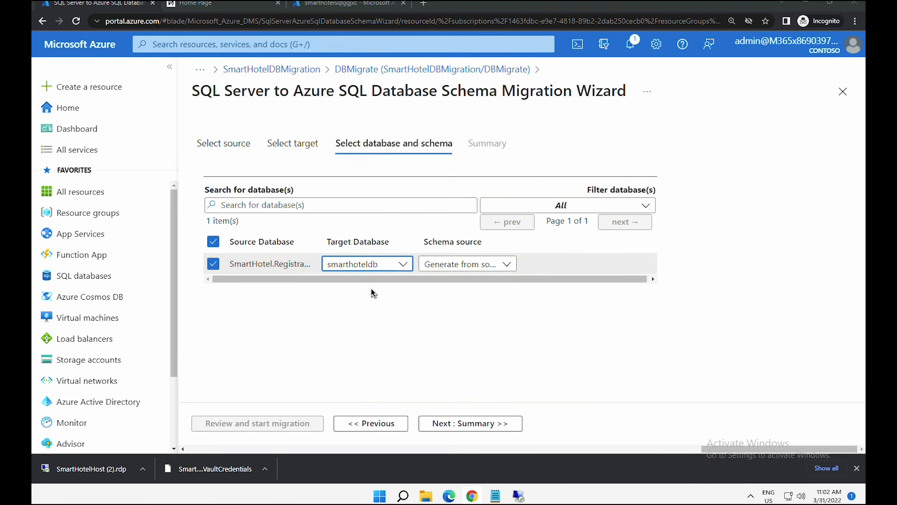
pyautogui.click(453, 264)
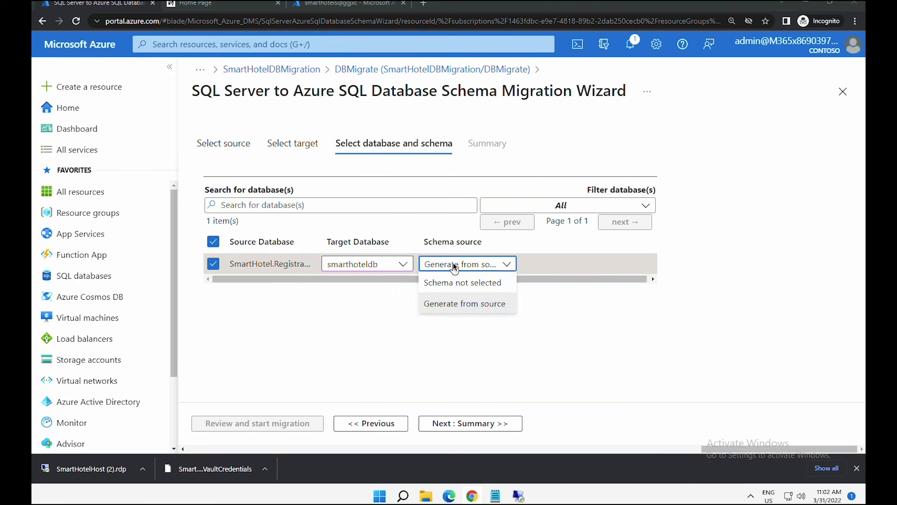
pyautogui.click(451, 303)
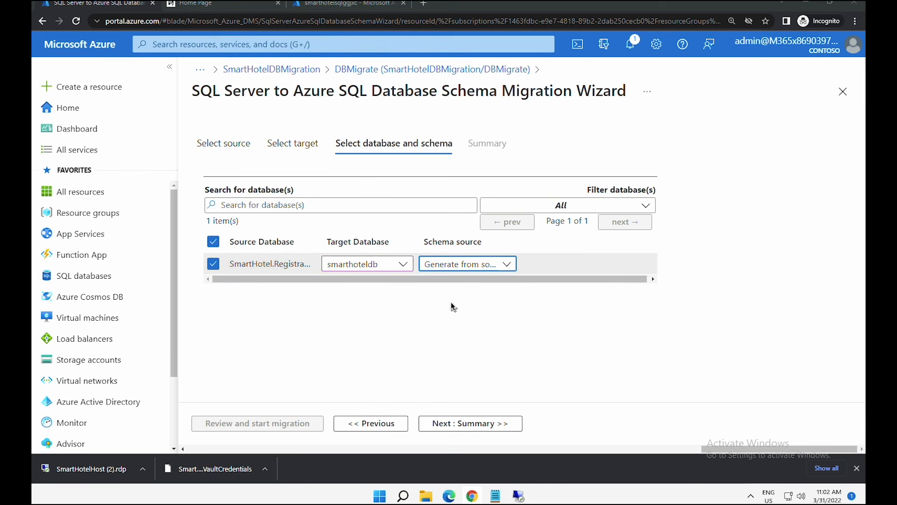
pyautogui.click(489, 424)
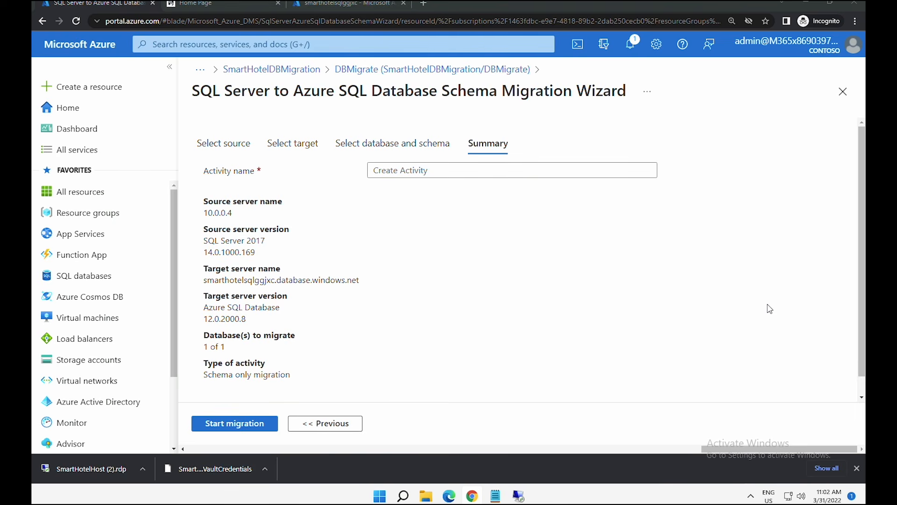
pyautogui.click(464, 175)
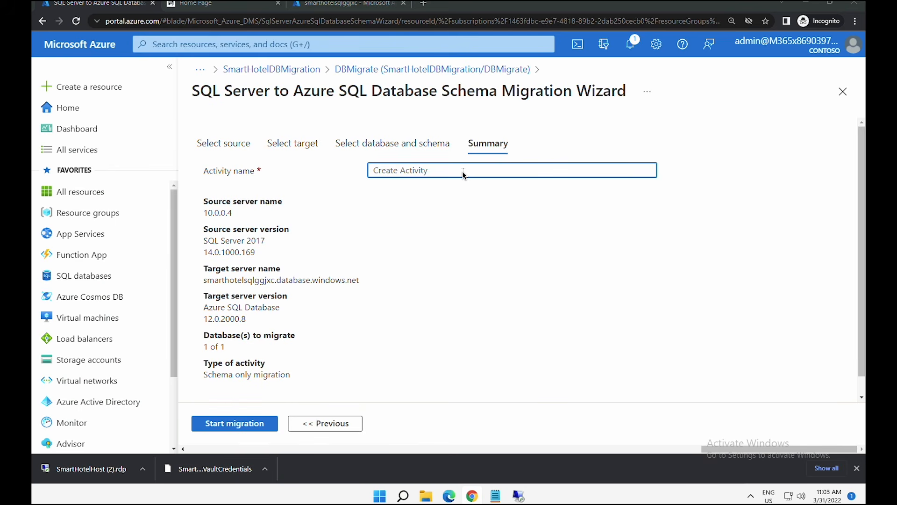
pyautogui.write('SchemaMigration')
pyautogui.click(250, 427)
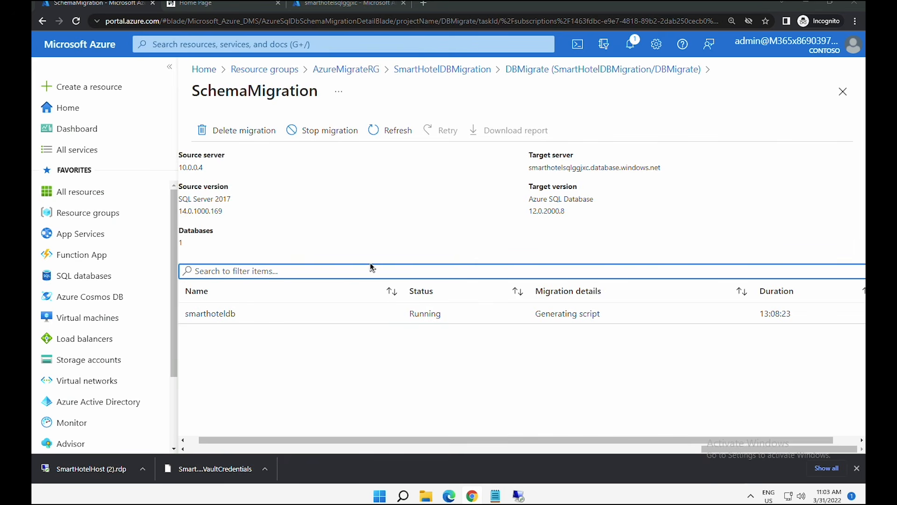
# - Refresh SchemaMigration until smarthoteldb's schema completes (00:00:25), then reopen the DBMigrate project
pyautogui.click(417, 316)
pyautogui.moveTo(418, 317); pyautogui.dragTo(445, 311)
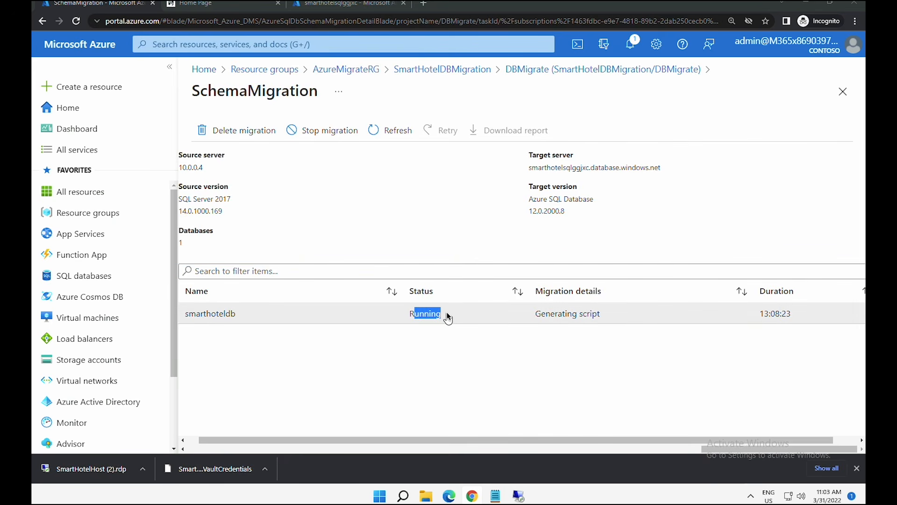
pyautogui.click(398, 130)
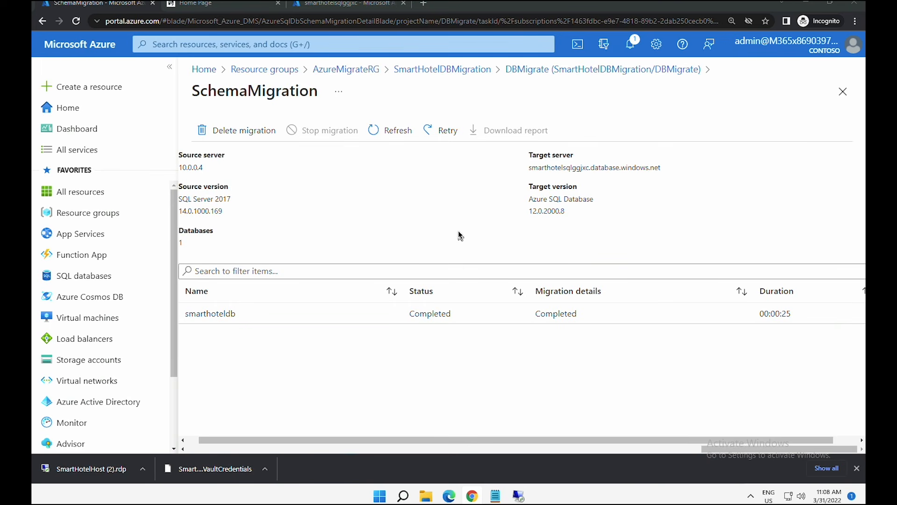
pyautogui.click(421, 70)
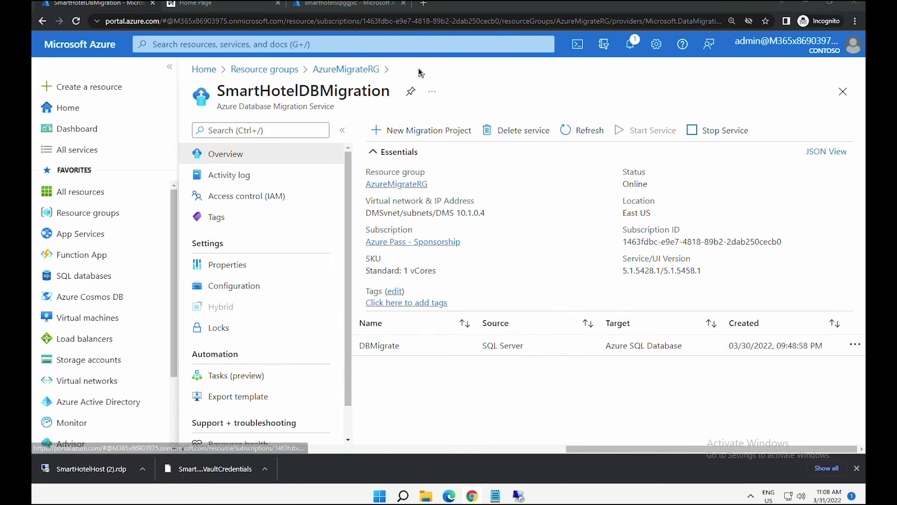
pyautogui.click(398, 349)
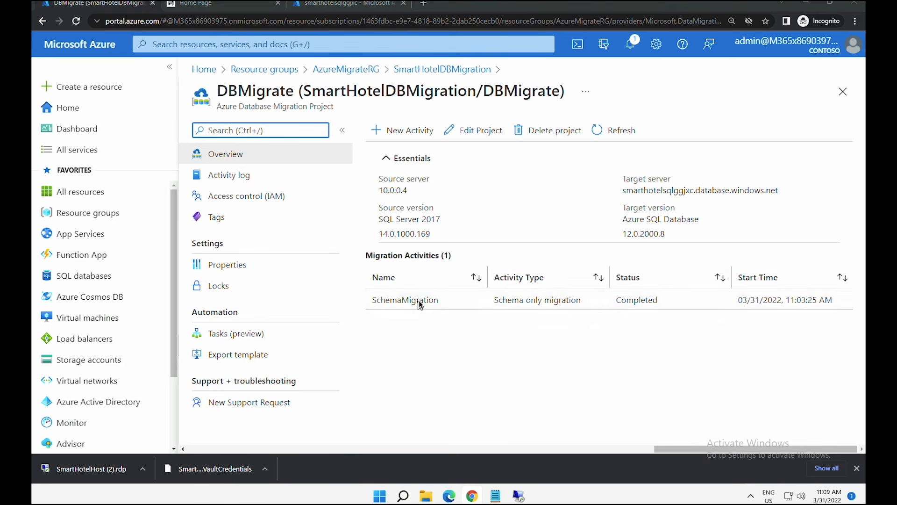
# - Start a new data migration activity and validate the source server with its password
pyautogui.click(404, 129)
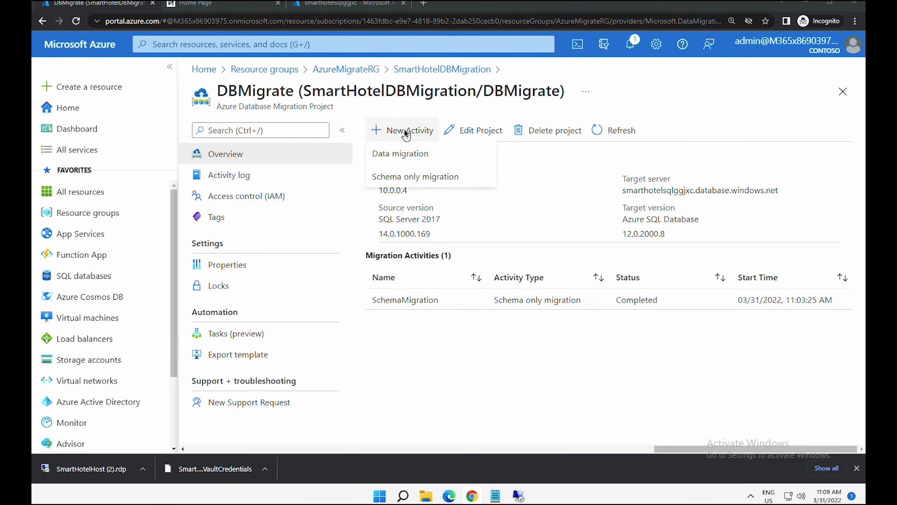
pyautogui.click(405, 156)
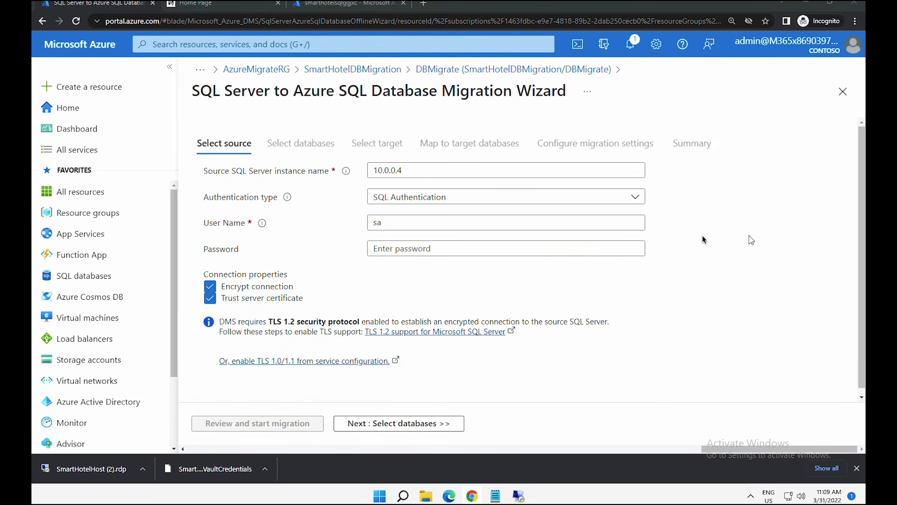
pyautogui.click(478, 248)
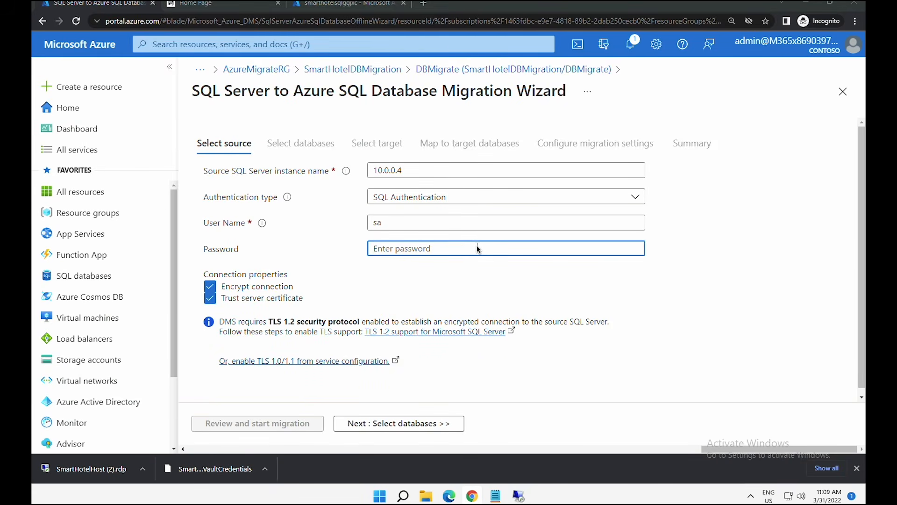
pyautogui.hotkey('ctrl', 'v')
pyautogui.click(400, 423)
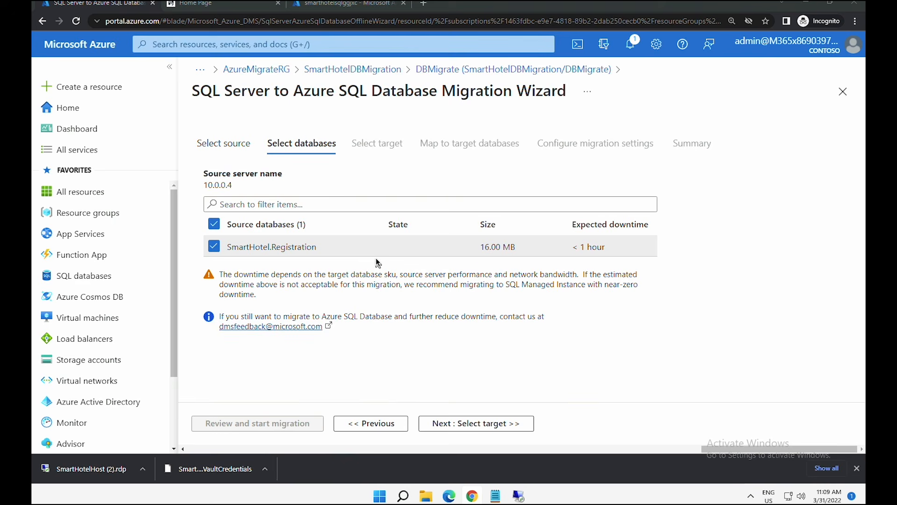
# - Enter the target server password and validate the target server connection
pyautogui.click(467, 426)
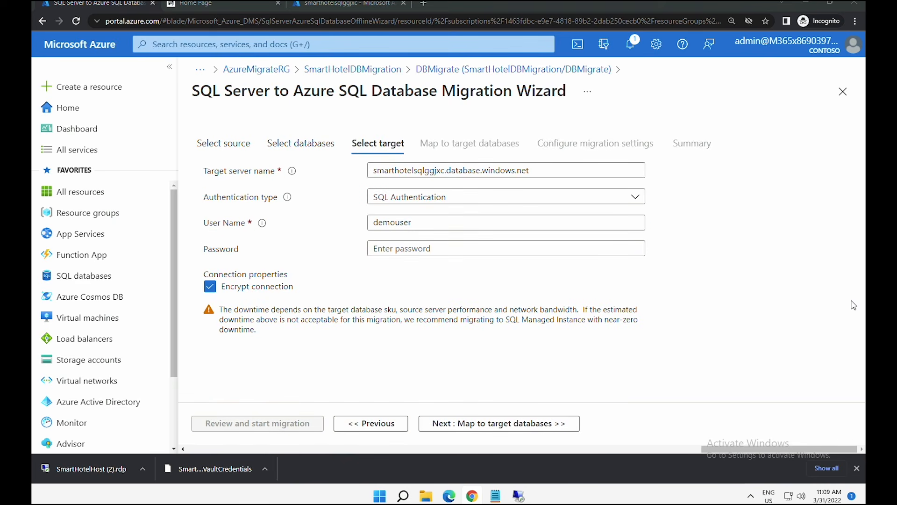
pyautogui.click(397, 251)
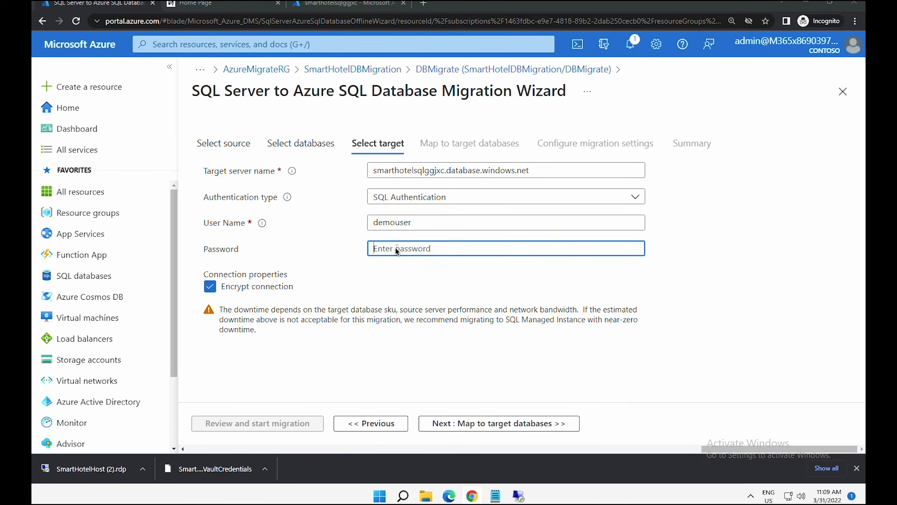
pyautogui.hotkey('ctrl', 'v')
pyautogui.click(492, 423)
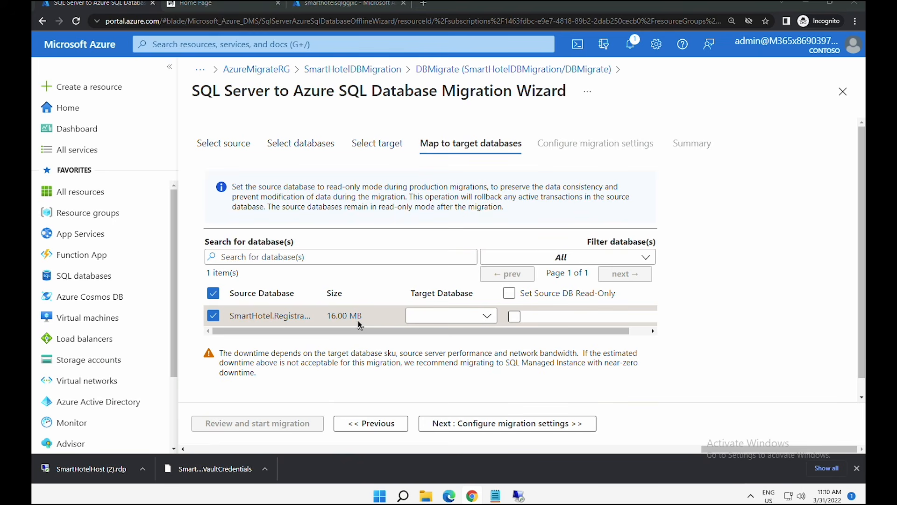
# - Map source database SmartHotel.Registration to target database smarthoteldb
pyautogui.click(459, 318)
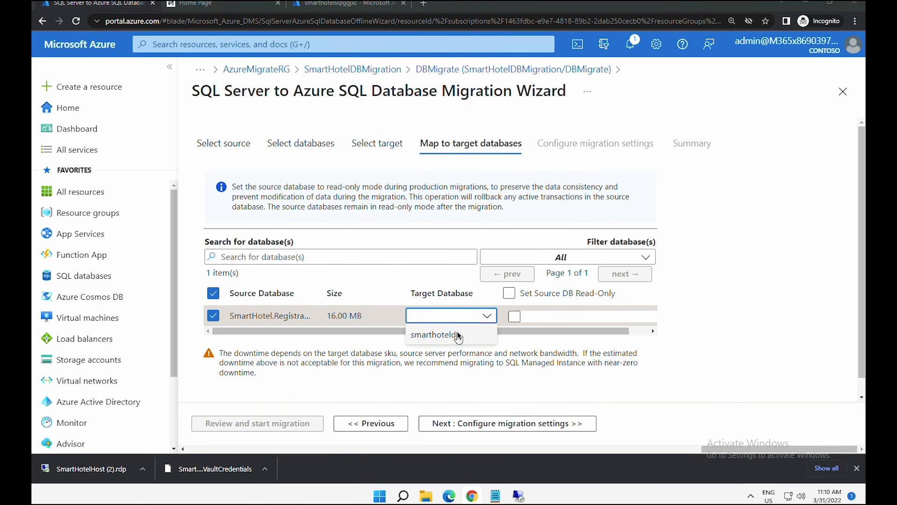
pyautogui.click(457, 334)
pyautogui.click(504, 428)
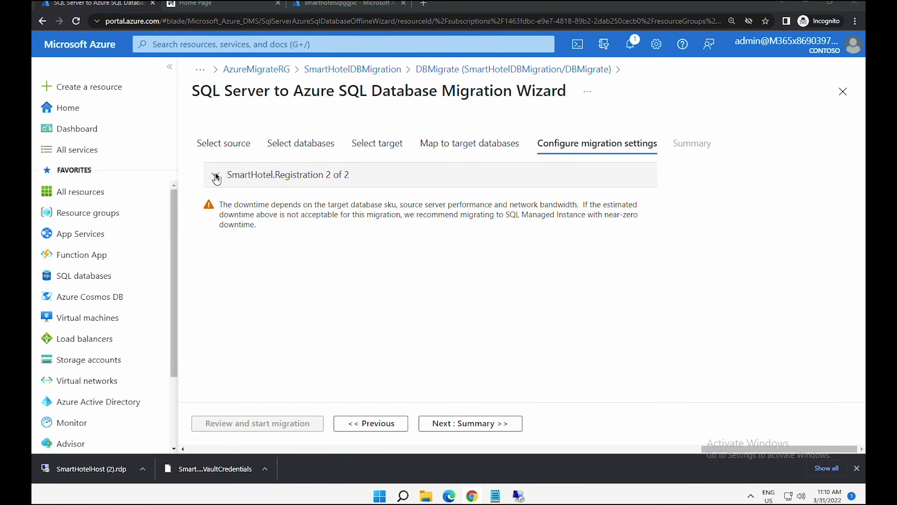
# - Exclude dbo.__MigrationHistory so only dbo.Bookings migrates, and name the activity DataMigration
pyautogui.click(216, 176)
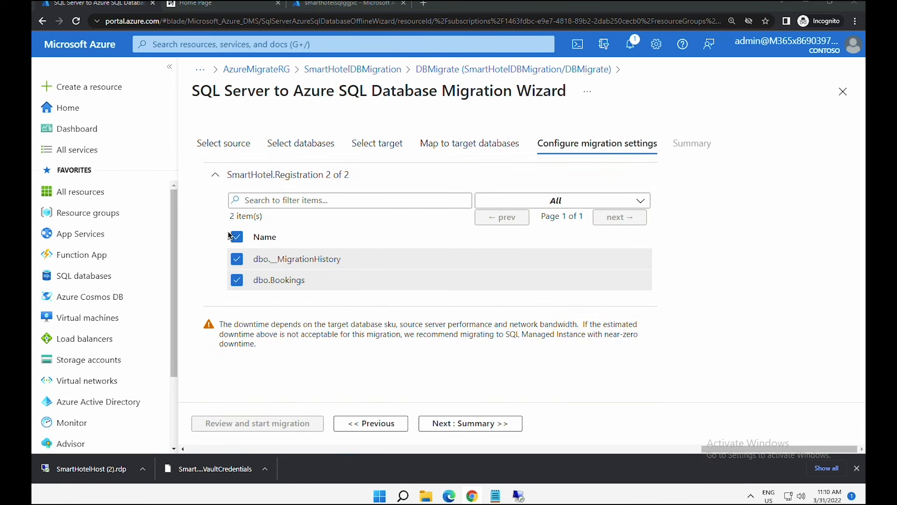
pyautogui.click(239, 261)
pyautogui.click(452, 423)
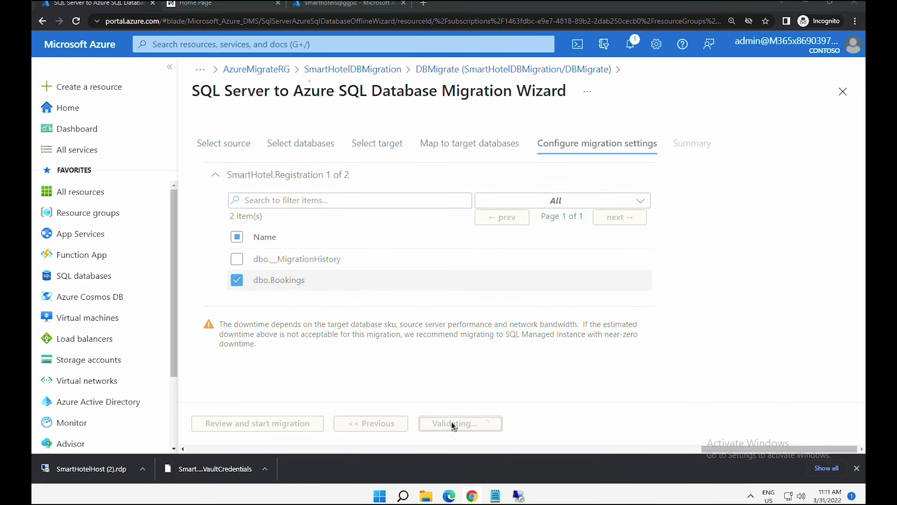
pyautogui.click(420, 308)
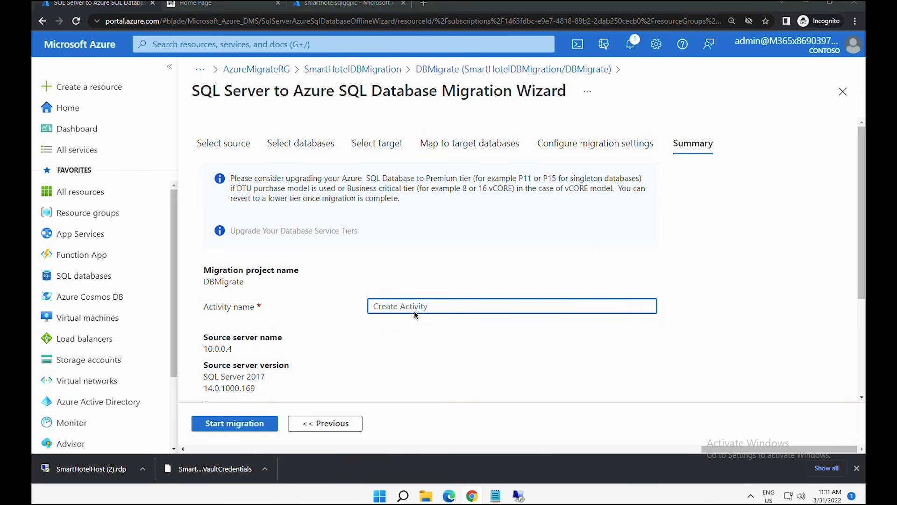
pyautogui.write('DataMigration')
# - Start the migration and refresh until SmartHotel.Registration shows Completed: 2.84 MB, 1 of 1 tables
pyautogui.click(225, 424)
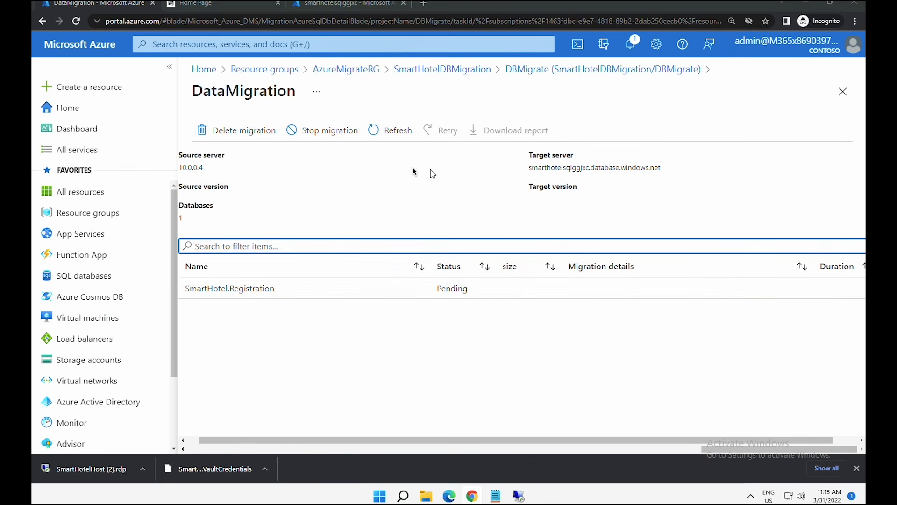
pyautogui.click(394, 133)
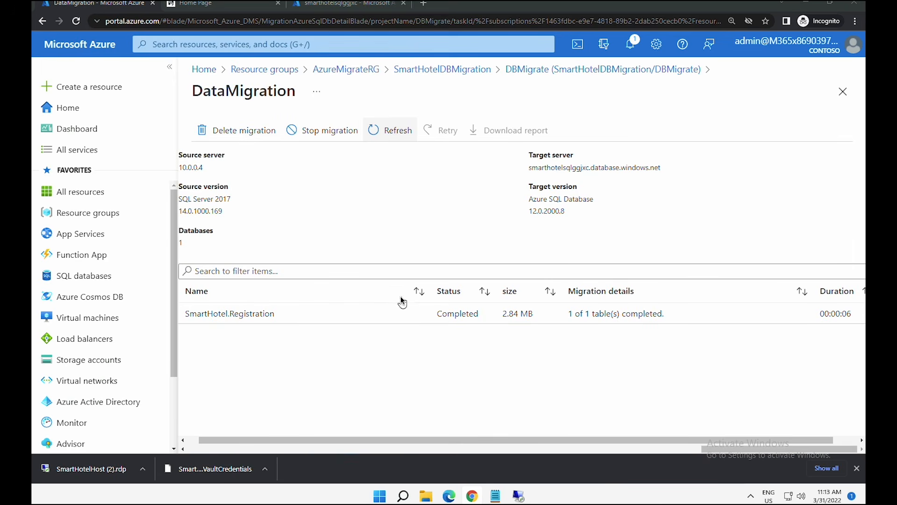
pyautogui.moveTo(430, 311); pyautogui.dragTo(510, 319)
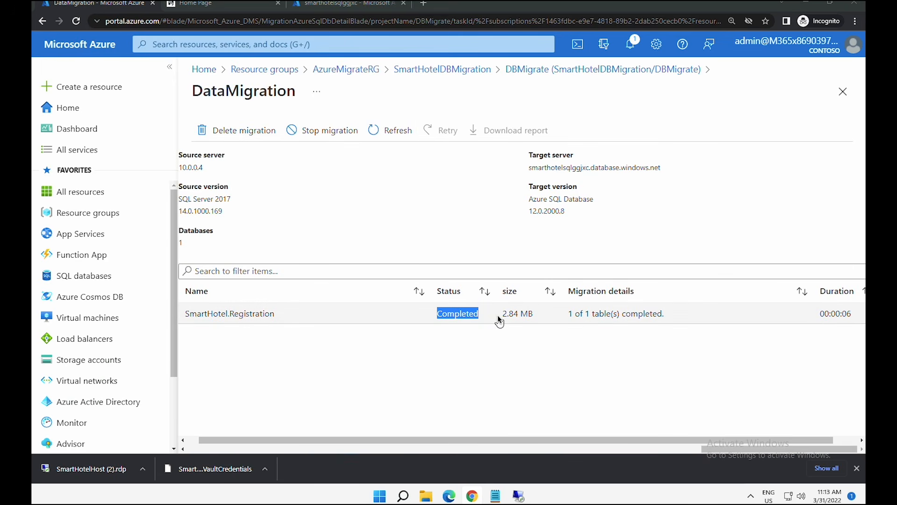